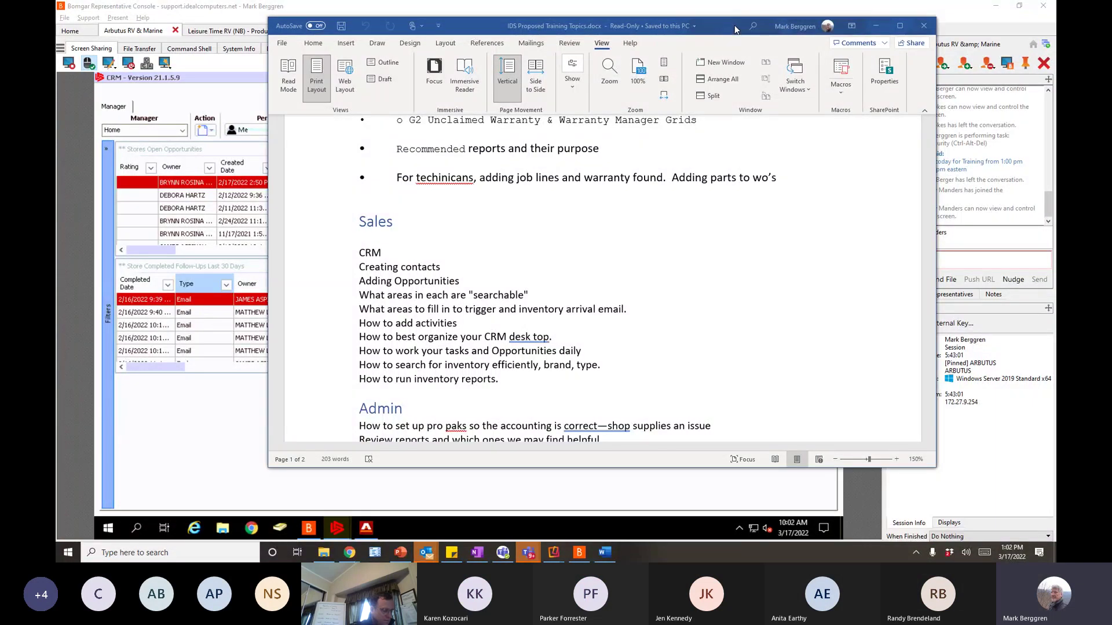
- Move the 'IDS Proposed Training Topics.docx' Word document aside with Alt+Tab to reveal the CRM
key(alt+Tab)
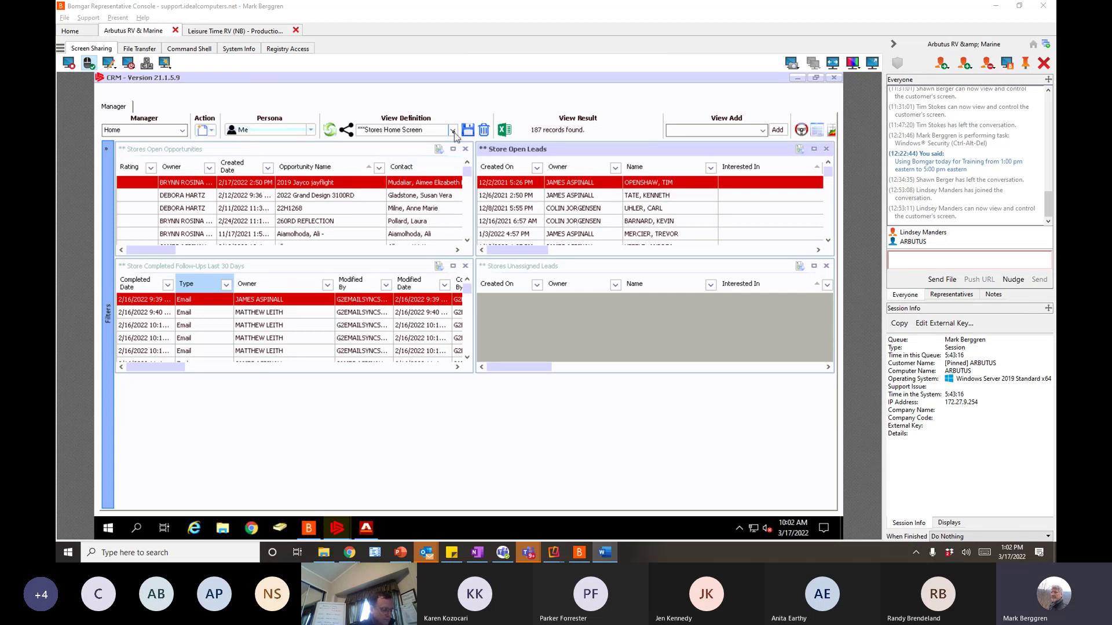
- Keep the Stores Home Screen view definition, then close the CRM window with Alt+F4
click(453, 130)
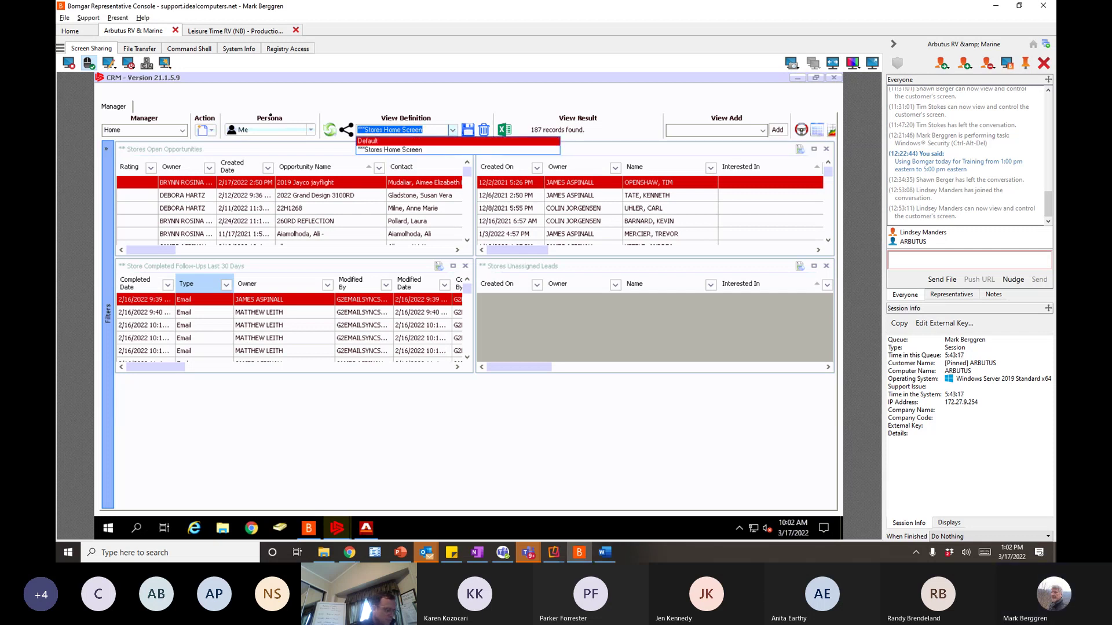
click(291, 160)
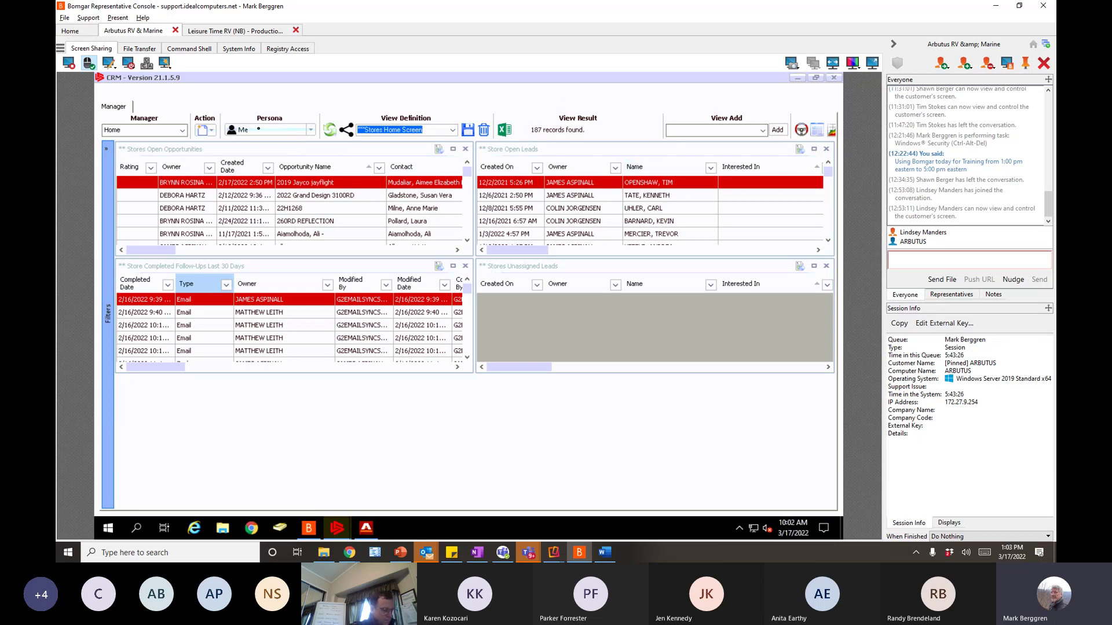
key(alt+F4)
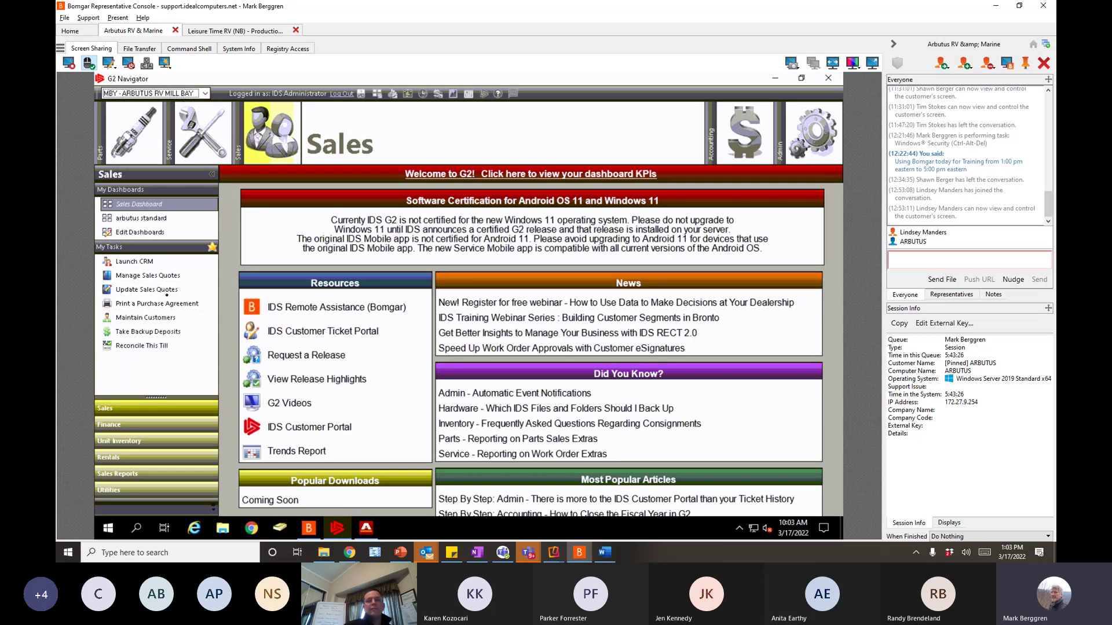
- Launch the CRM from My Tasks, reopening the Stores Home Screen view with 187 records
click(107, 263)
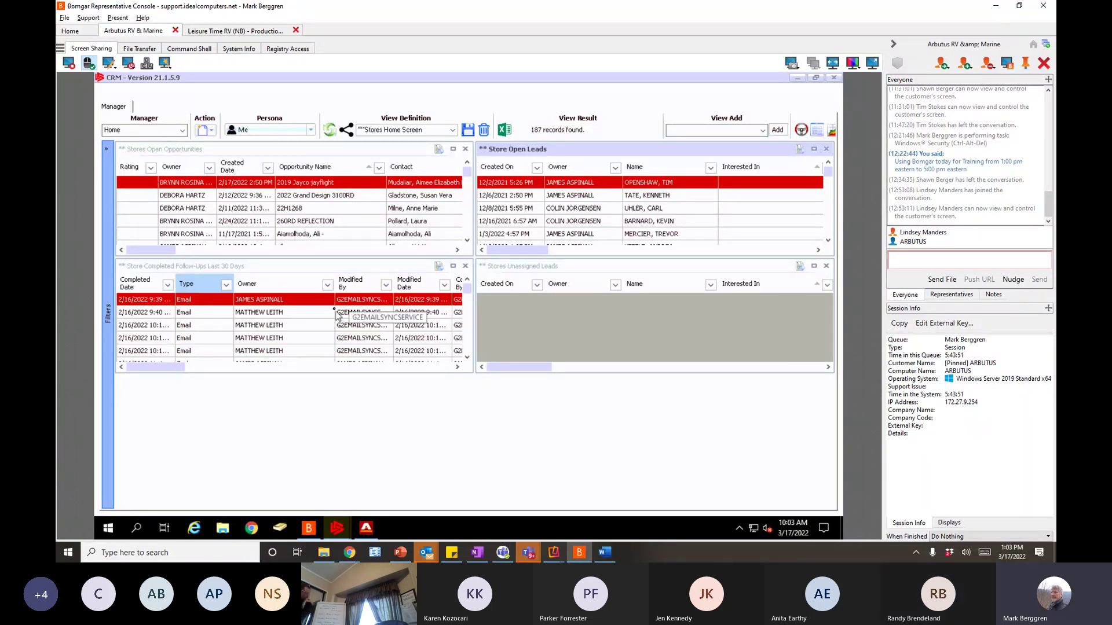
- Switch the Manager to Opportunities, then Leads, then Contacts with 581 records
click(183, 131)
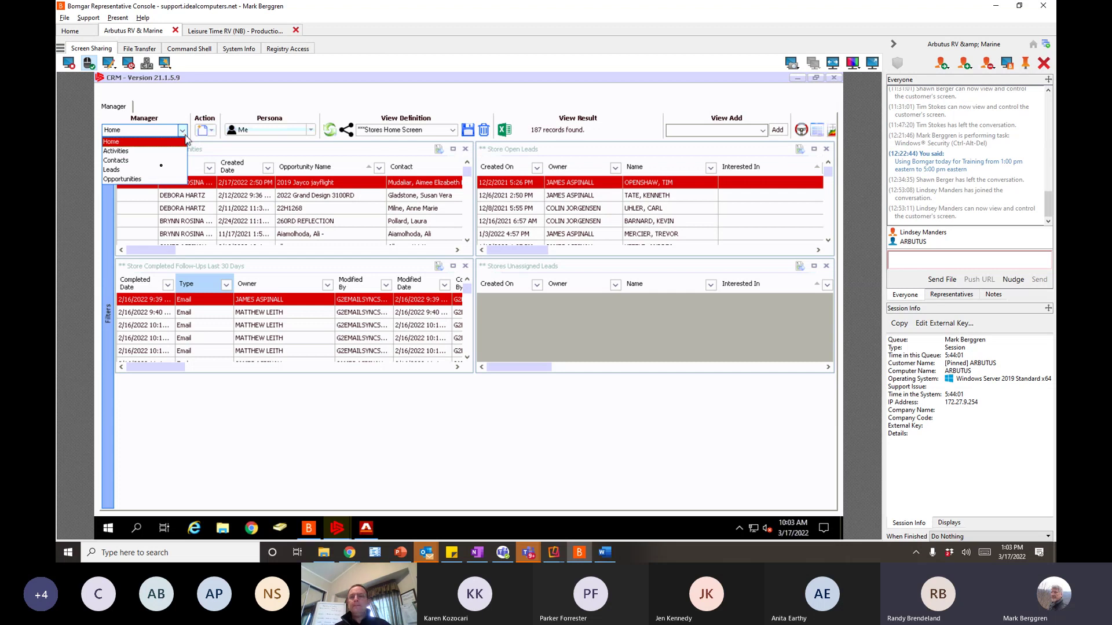
click(135, 181)
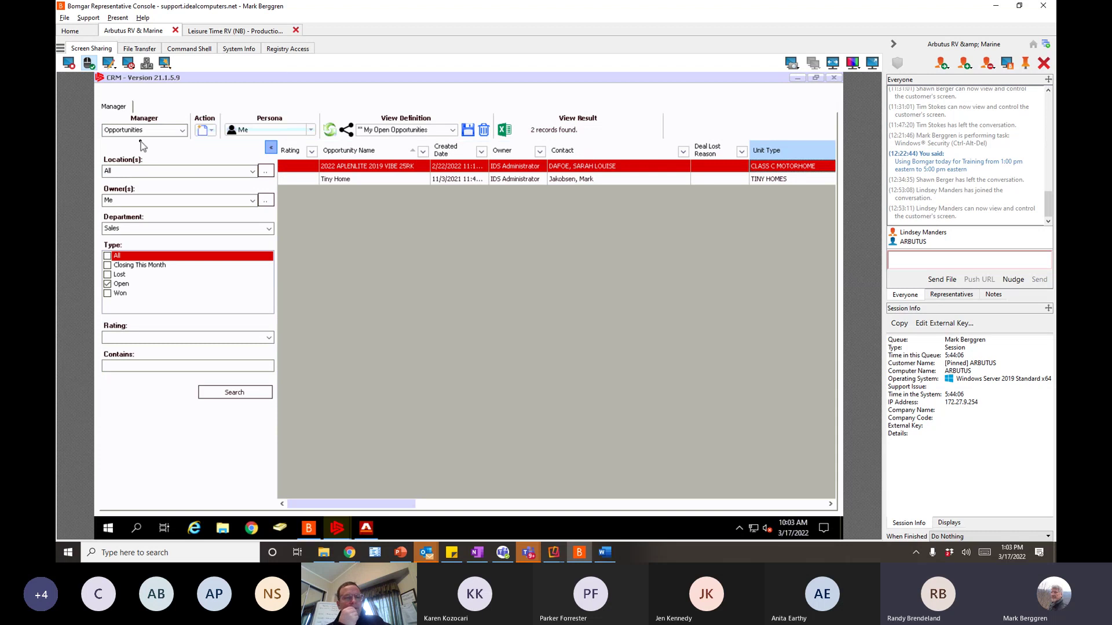
click(181, 131)
click(137, 171)
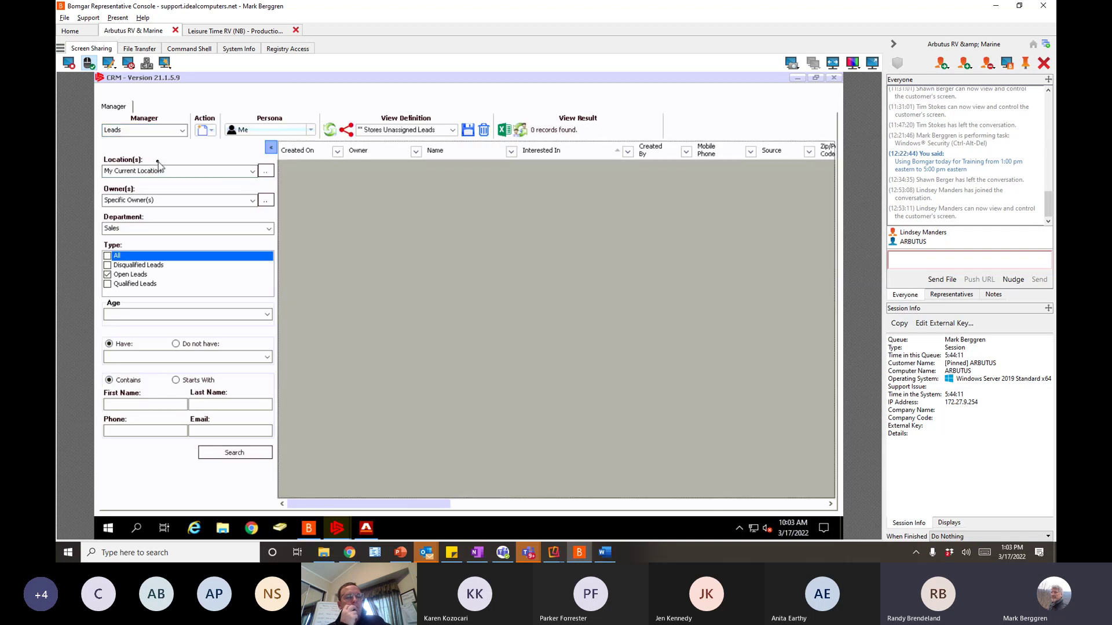
click(182, 130)
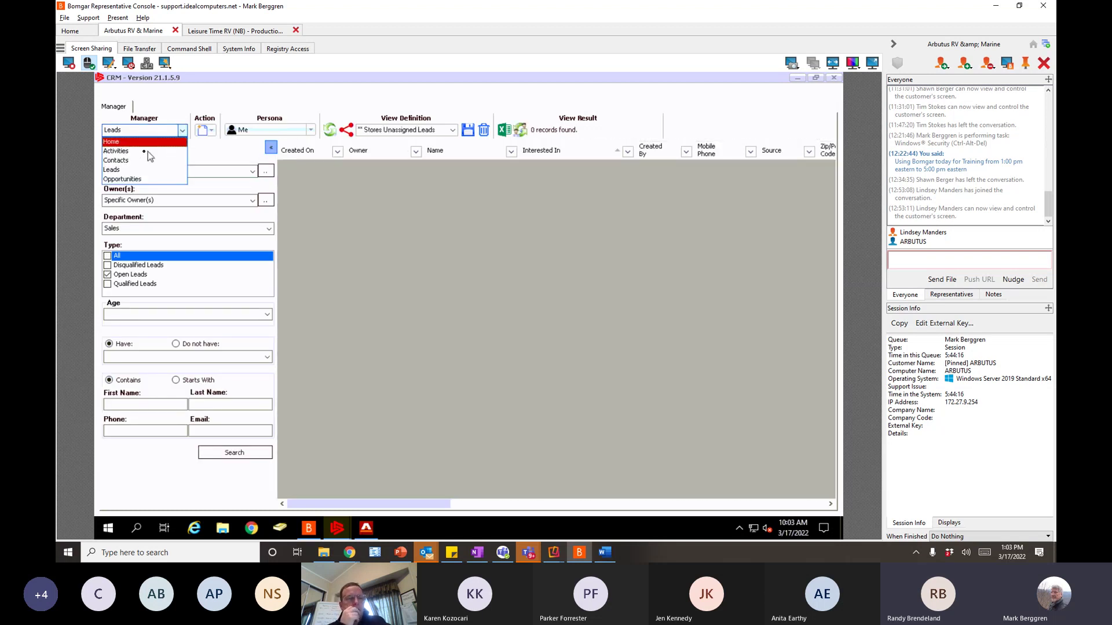
click(133, 161)
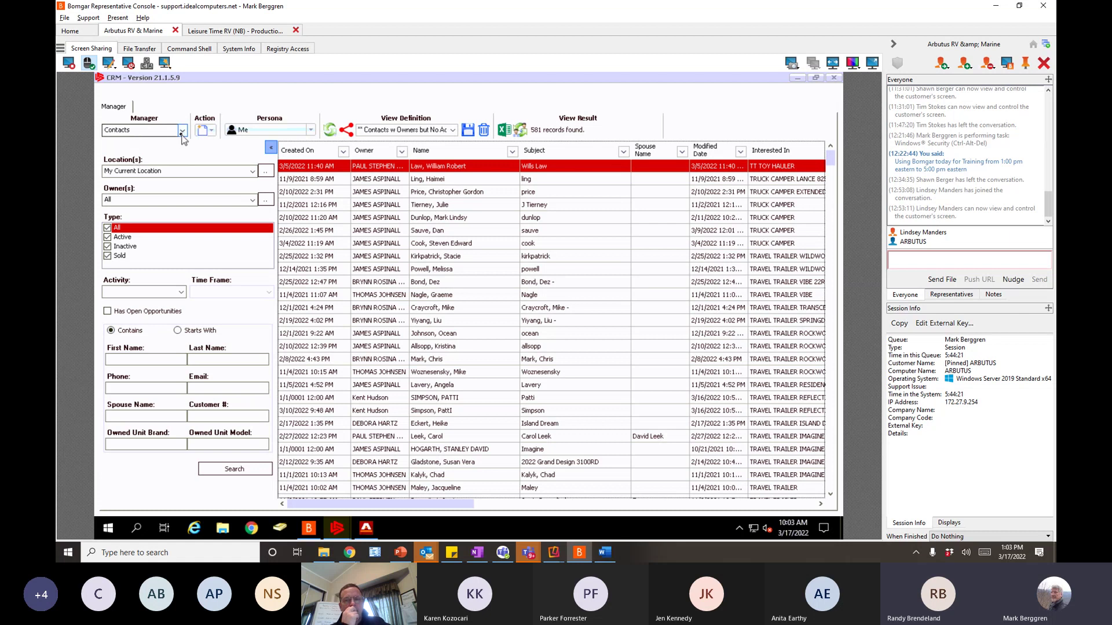
- Switch the Manager to Activities, then back to Home
click(182, 133)
click(129, 152)
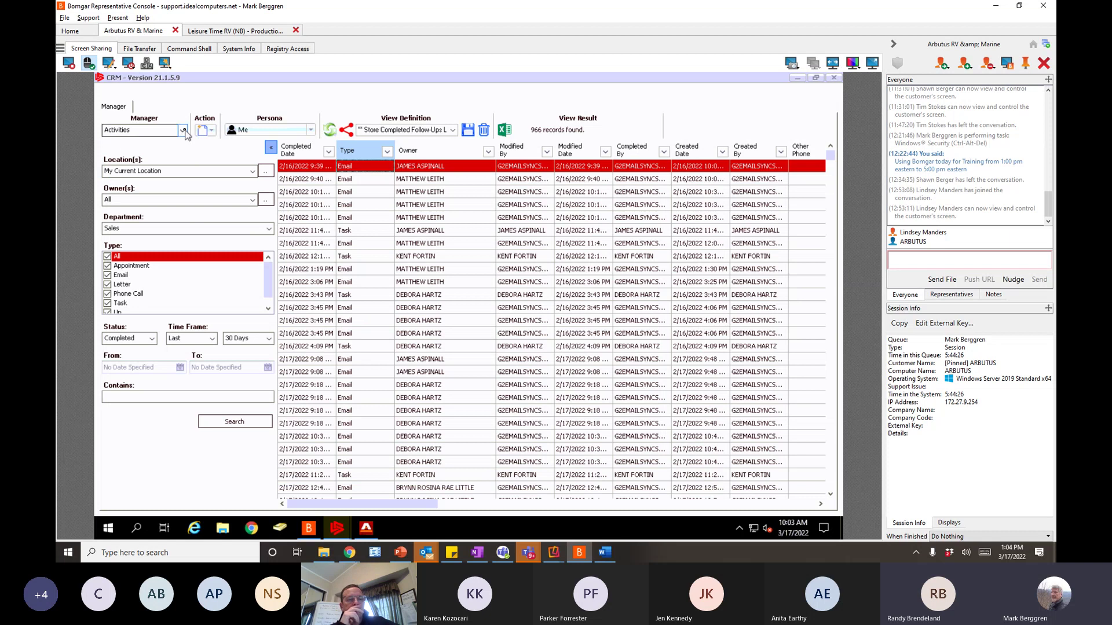
click(183, 131)
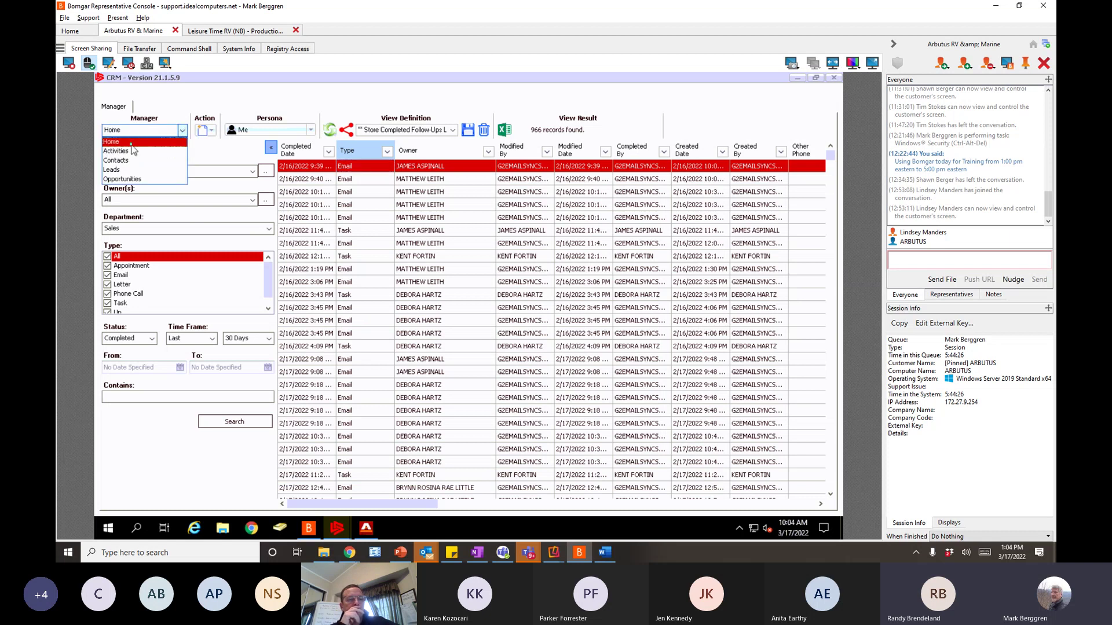
click(116, 142)
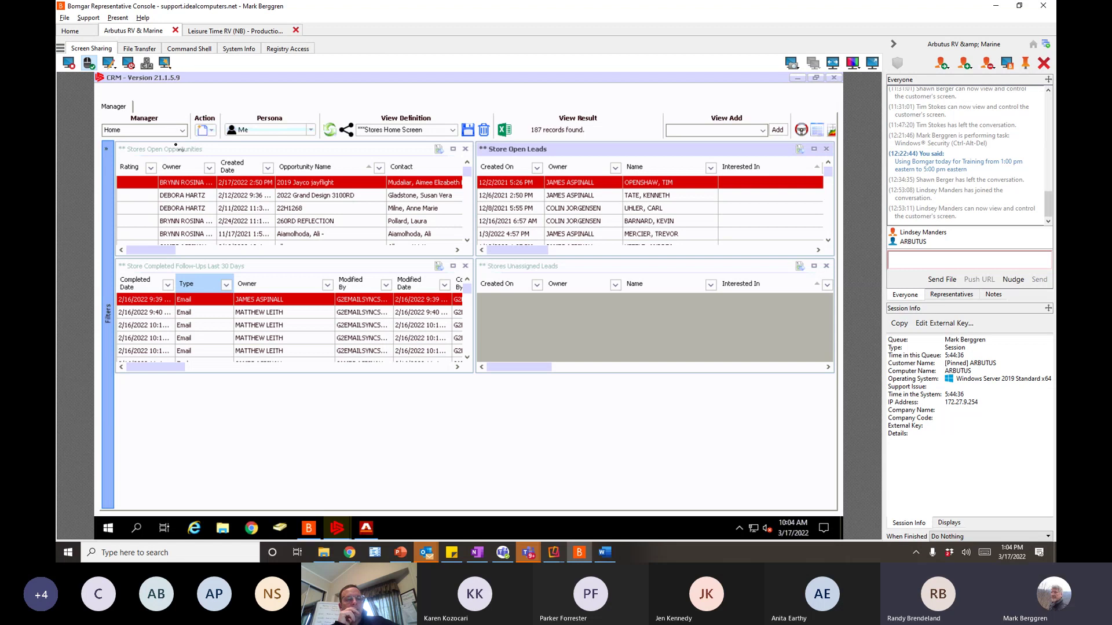
- Switch to Contacts, set Owner(s) to Me and apply the My Contacts view (0 records)
click(182, 131)
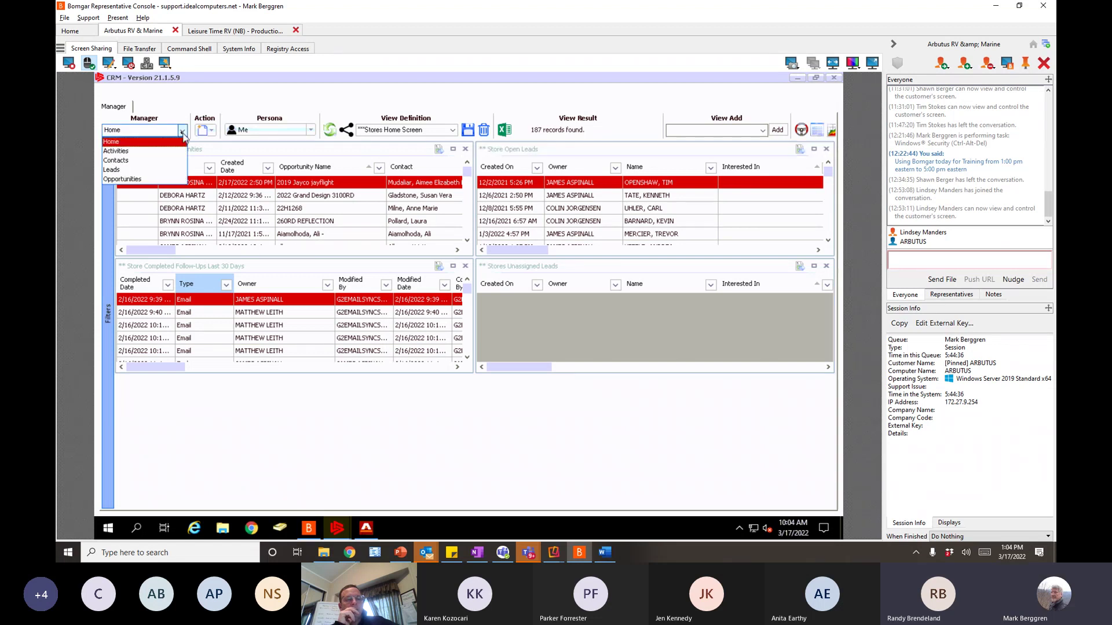
click(122, 163)
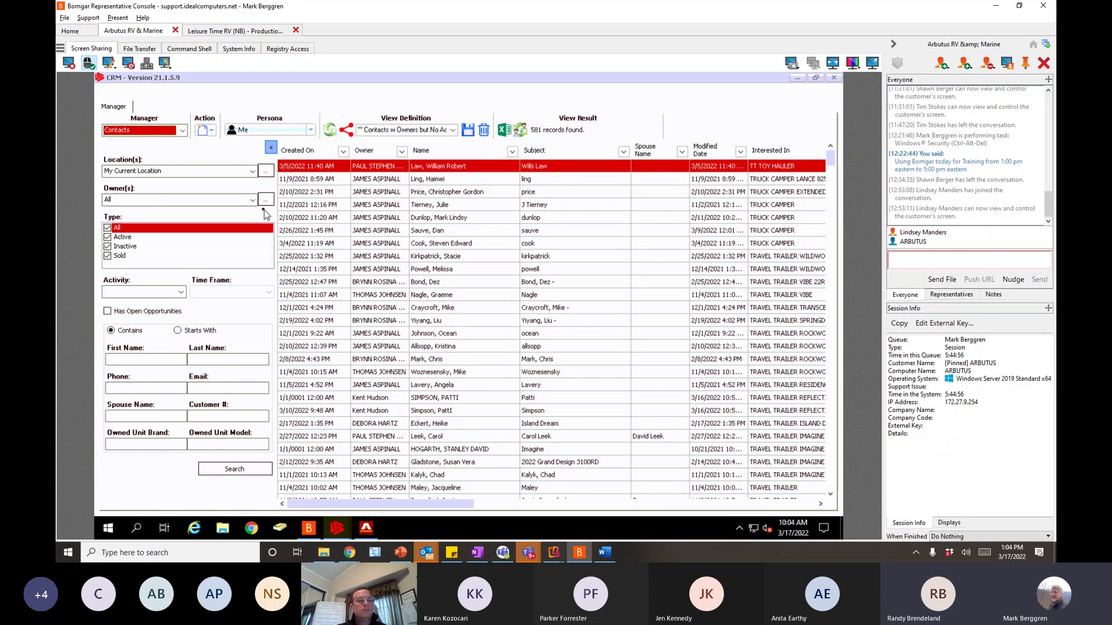
click(149, 199)
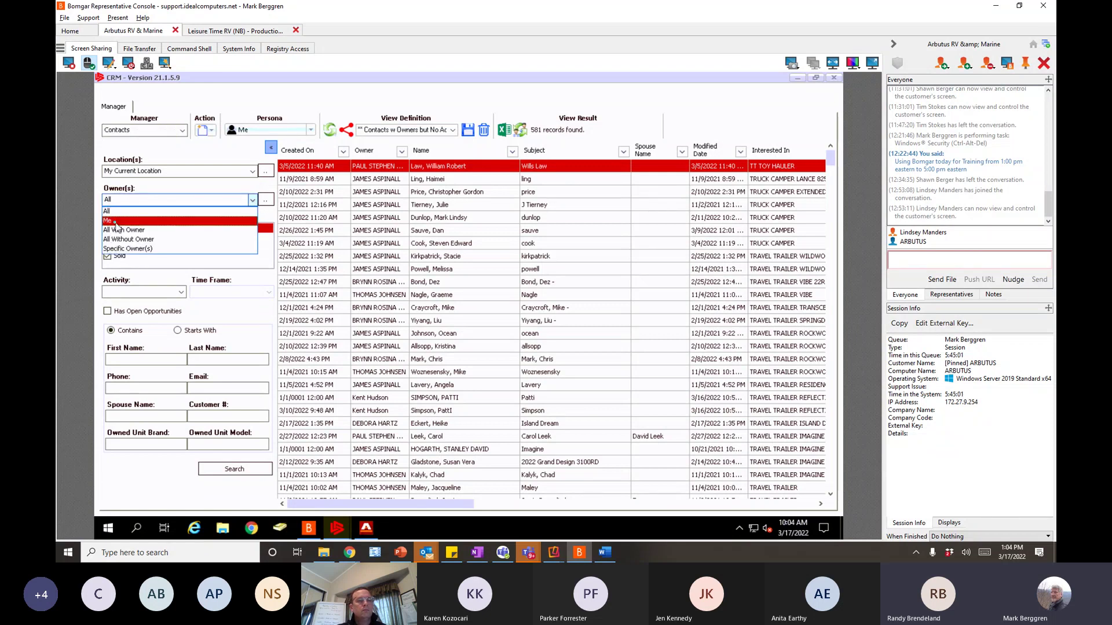
click(116, 223)
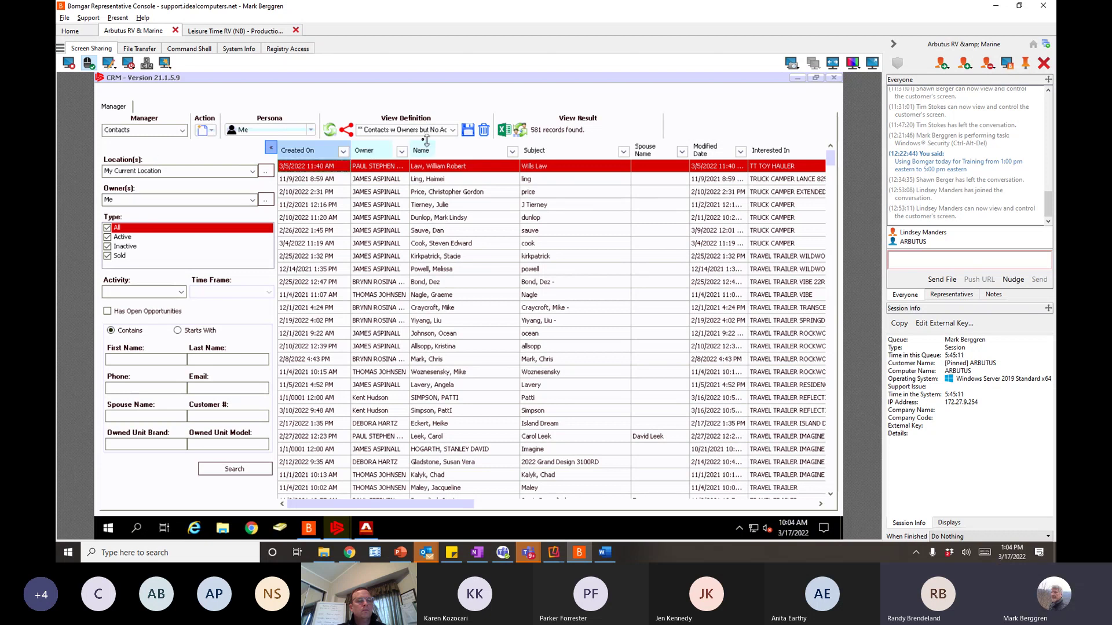
click(455, 133)
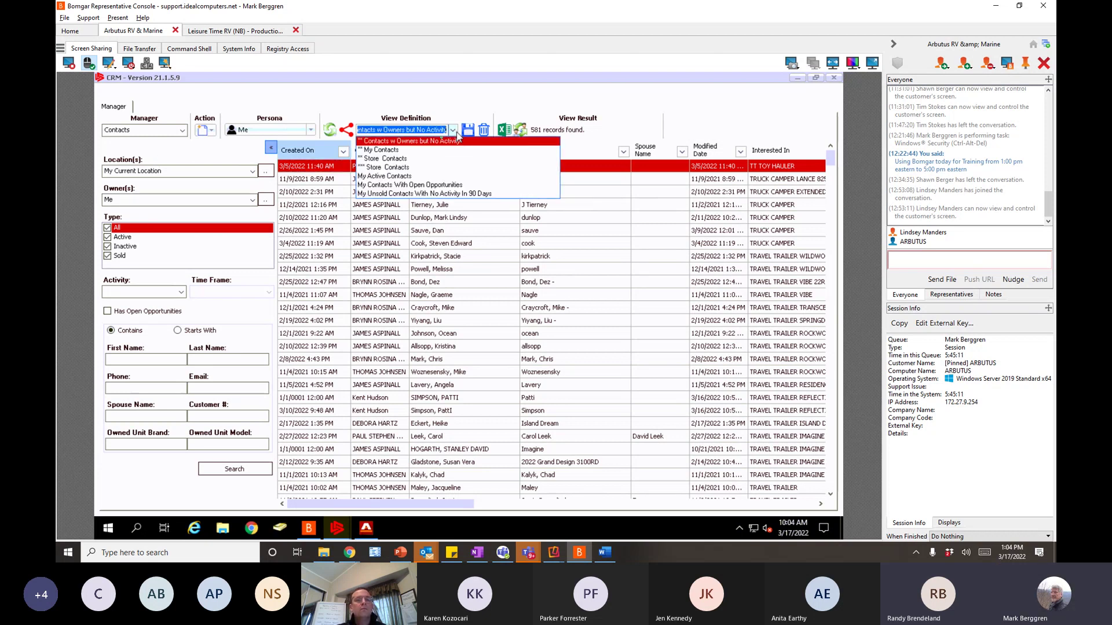
click(380, 150)
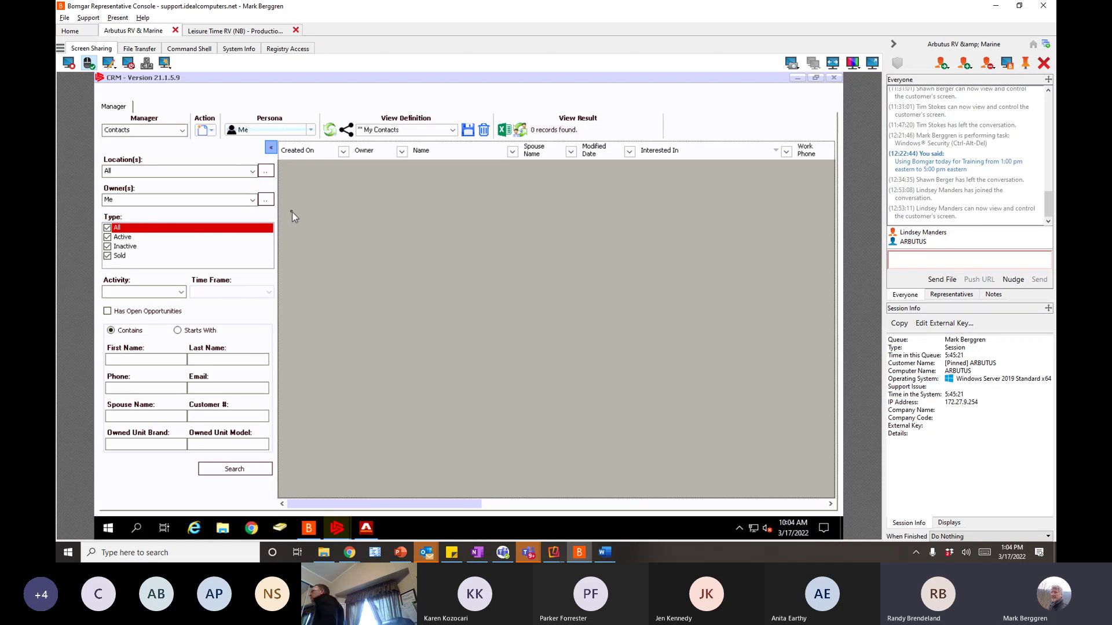
- View contacts as another sales rep's persona, keeping the My Active Contacts view
click(310, 130)
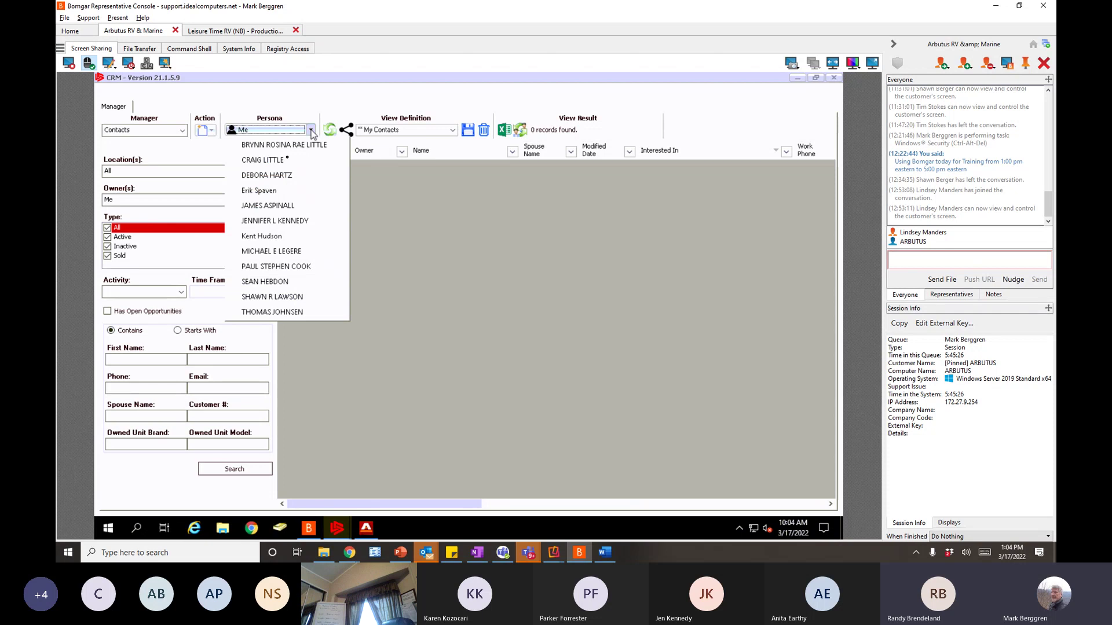
click(271, 162)
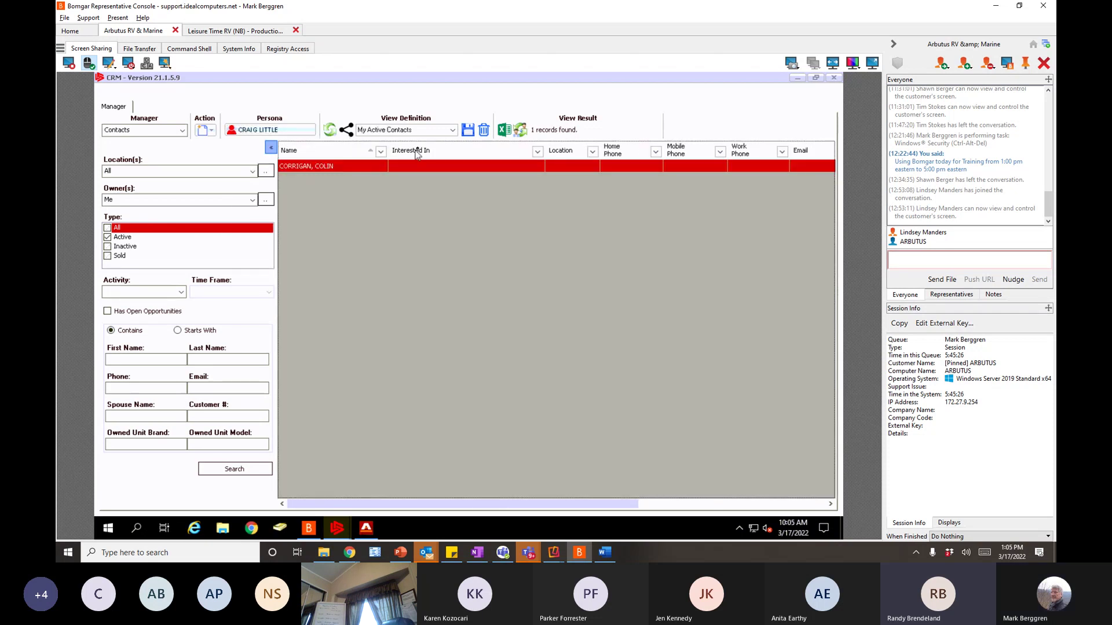
click(452, 131)
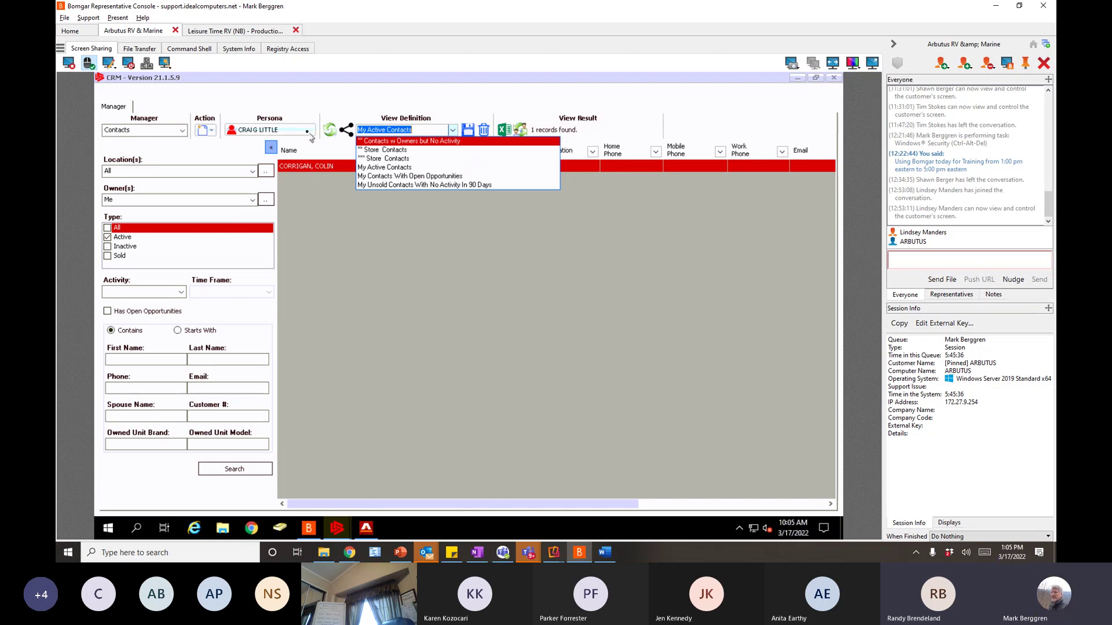
click(308, 133)
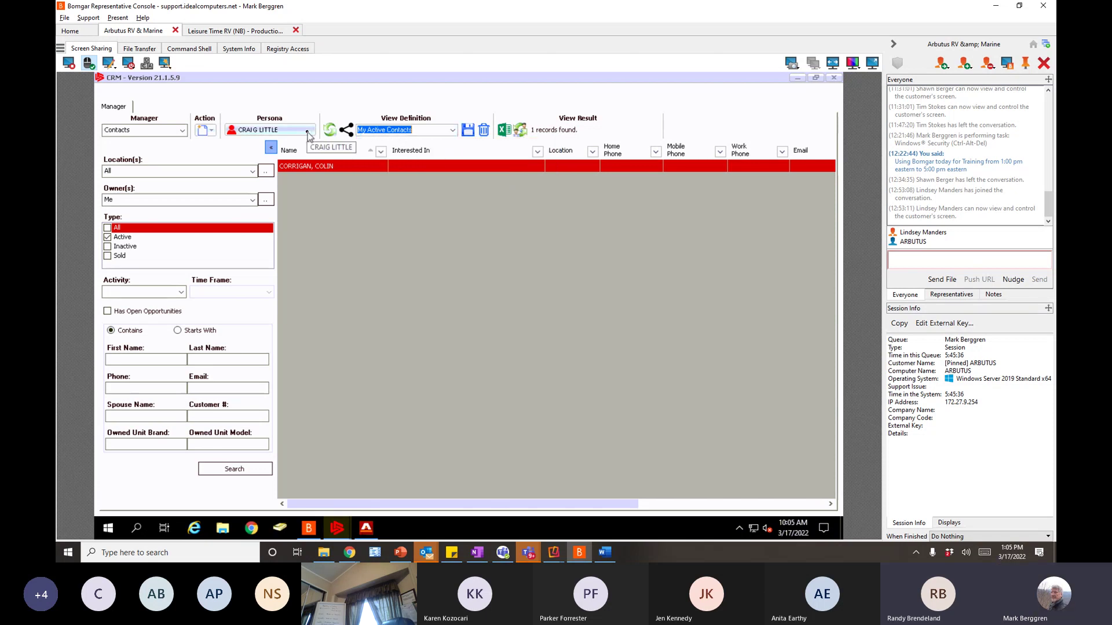
- Set Persona back to Me and bring up the view's sharing options
scroll(278, 131, up, 1)
click(278, 131)
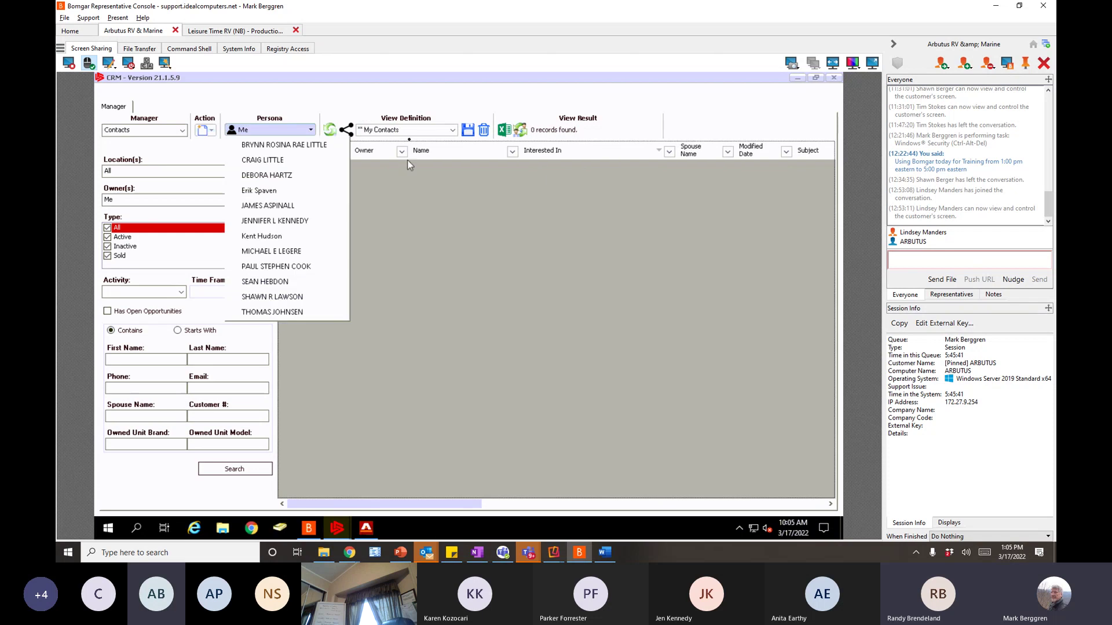
click(410, 113)
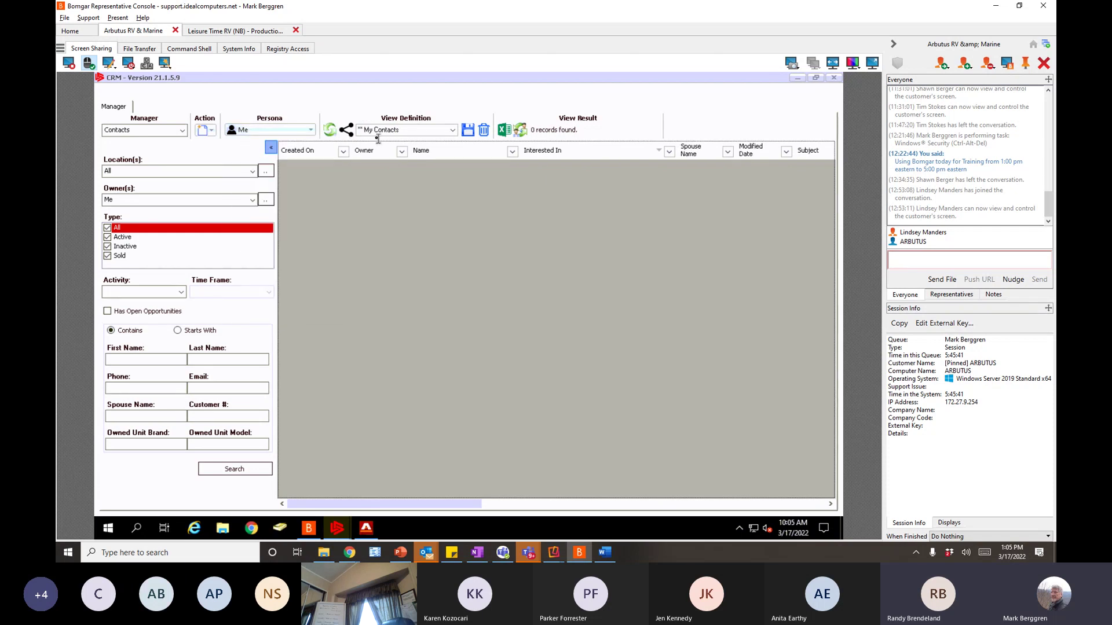
click(346, 130)
- Share the My Contacts view publicly, then view another rep's My Contacts list (7 records)
click(424, 291)
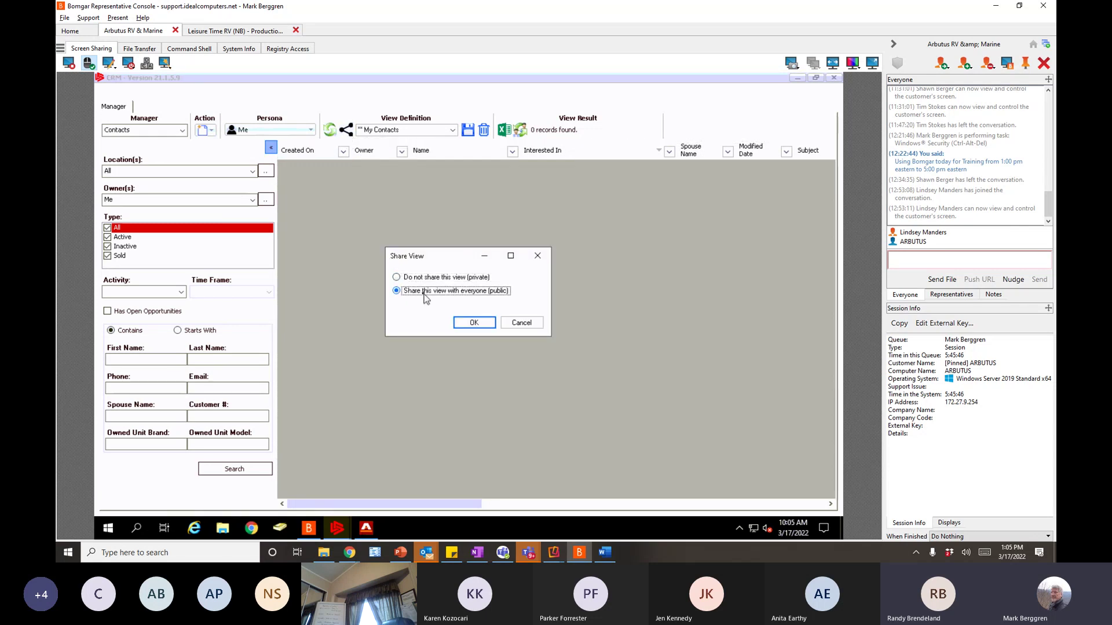
click(473, 328)
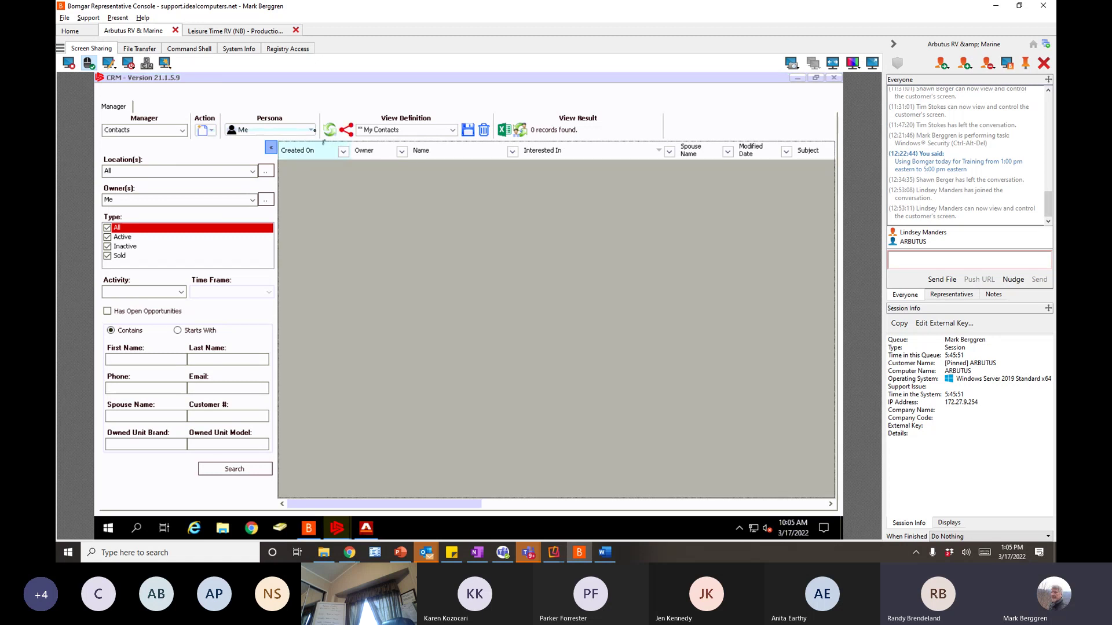
click(311, 130)
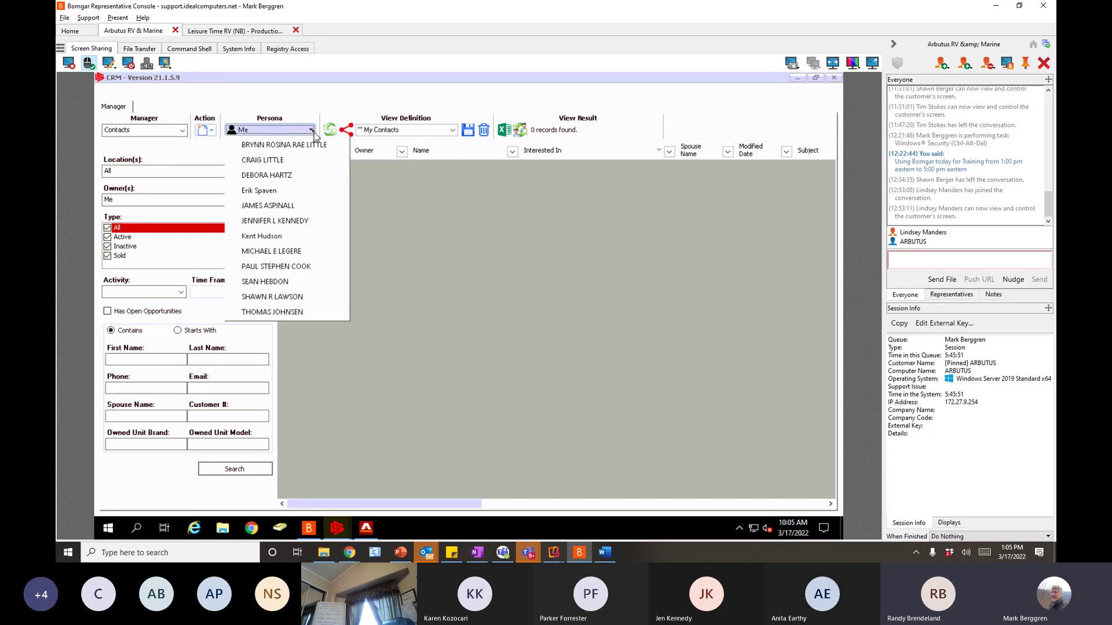
click(270, 160)
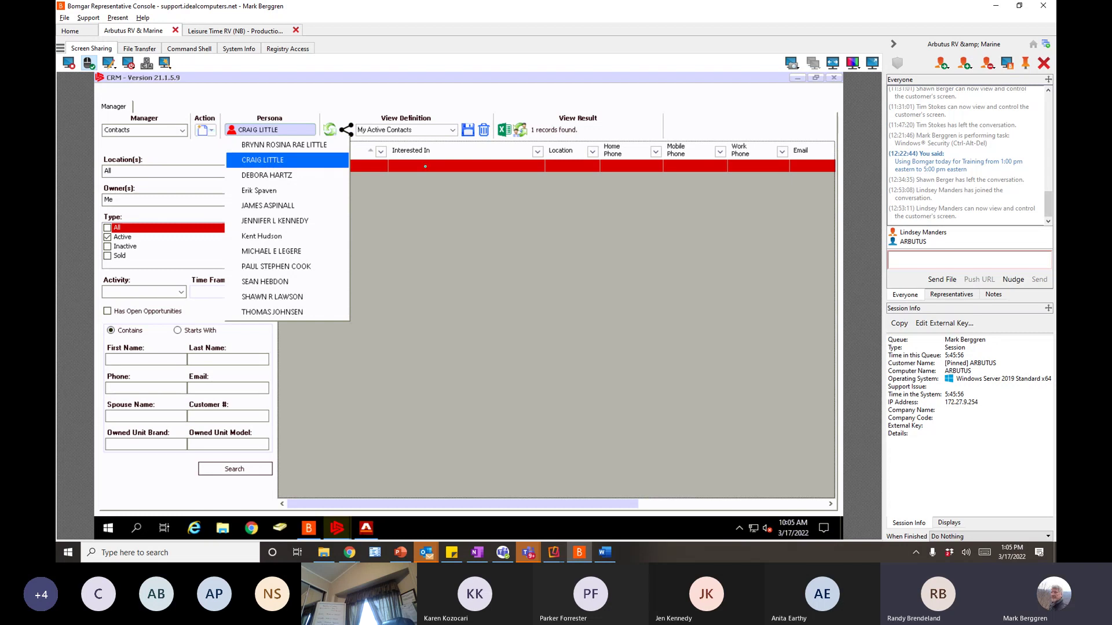
click(454, 133)
click(454, 133)
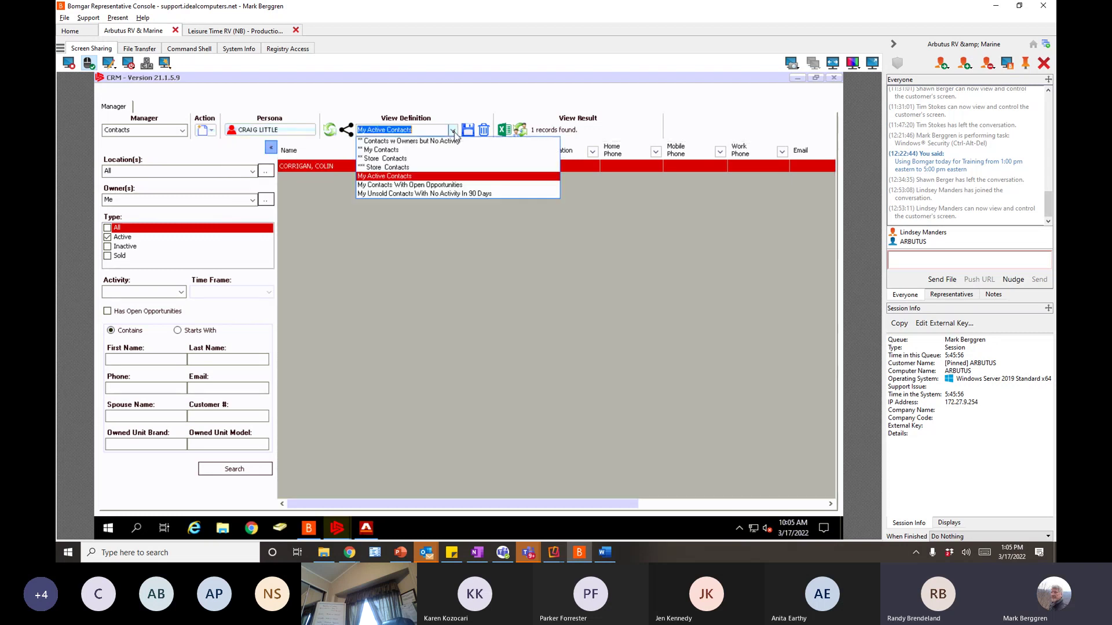
click(385, 152)
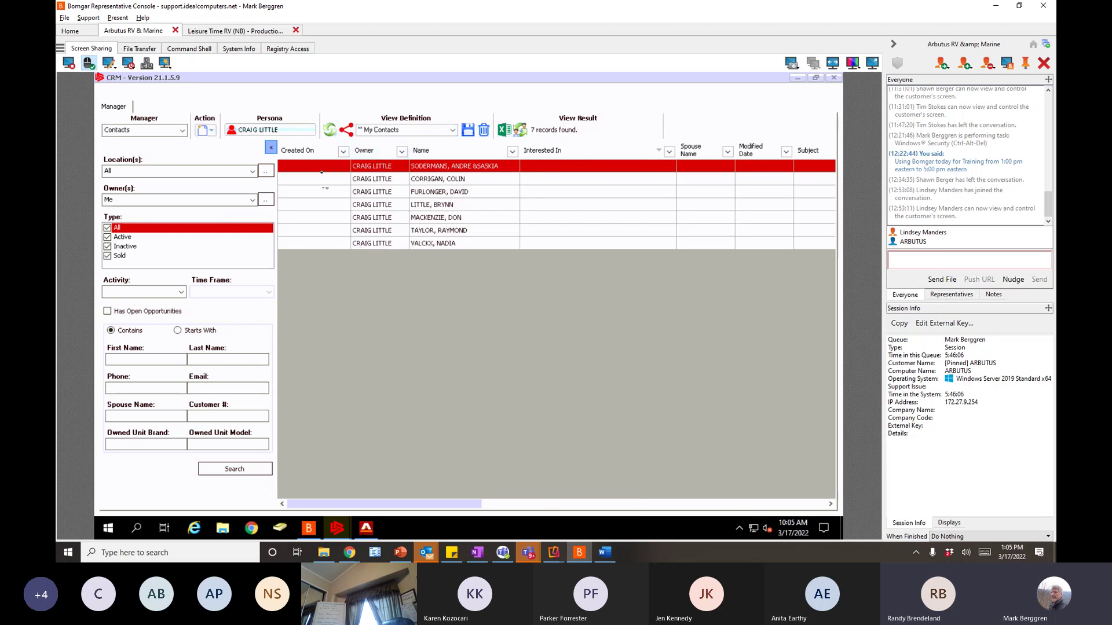
- Switch Persona to the first listed rep and apply My Contacts, finding 259 records
click(283, 133)
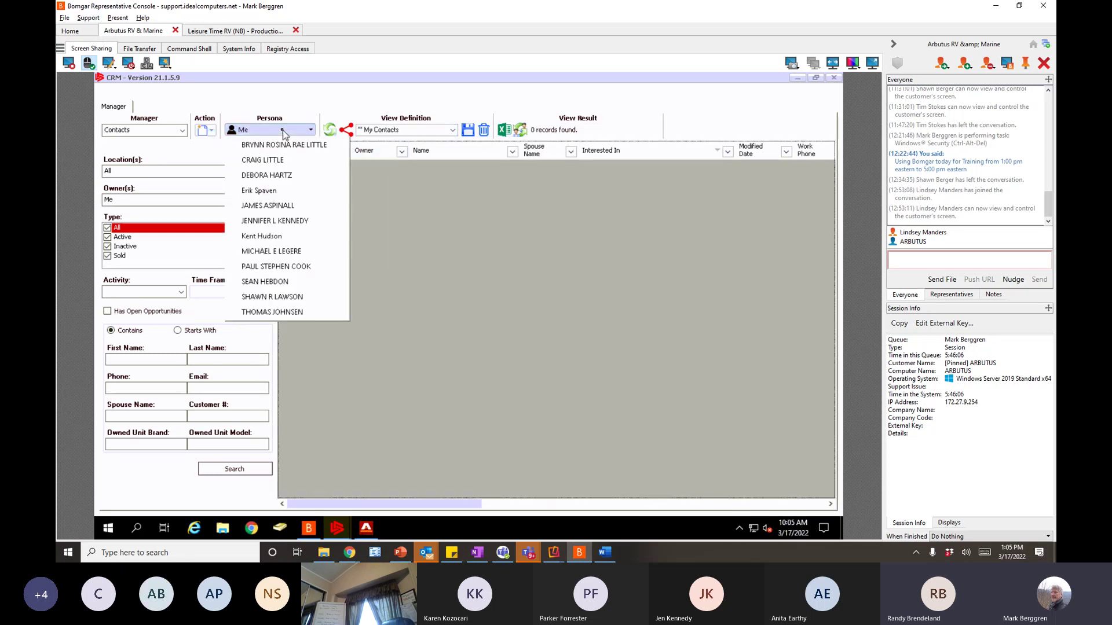
click(280, 149)
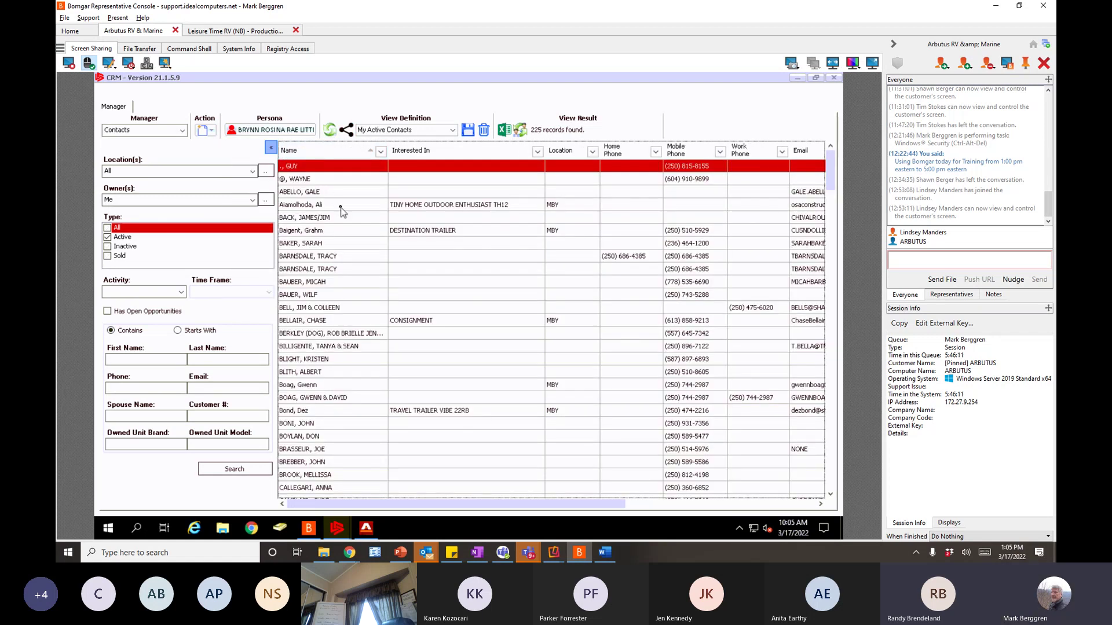
click(453, 130)
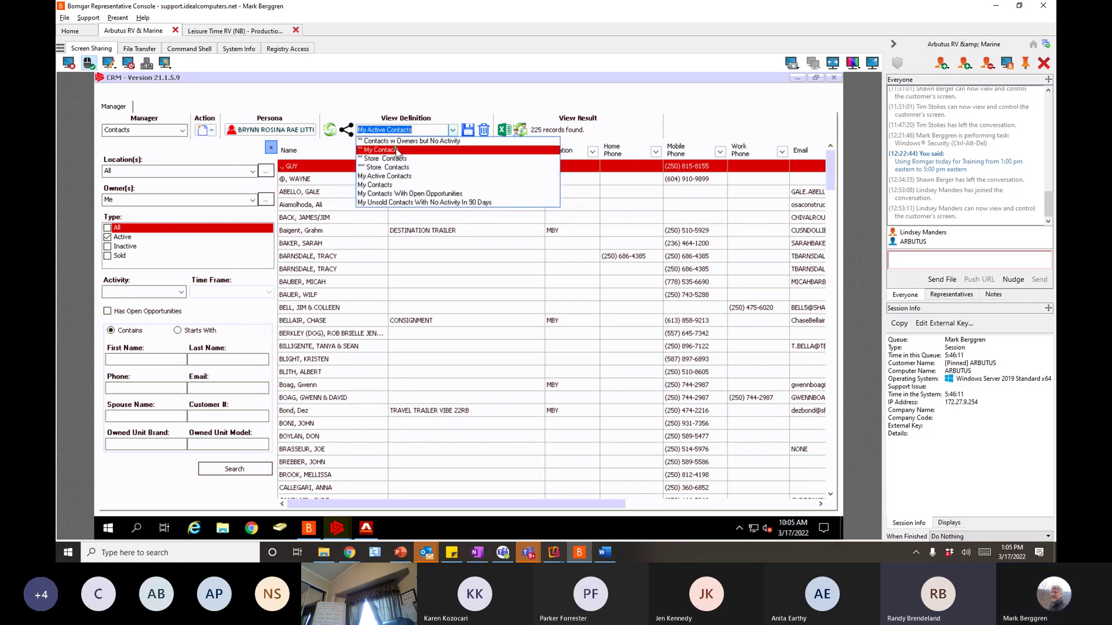
click(397, 151)
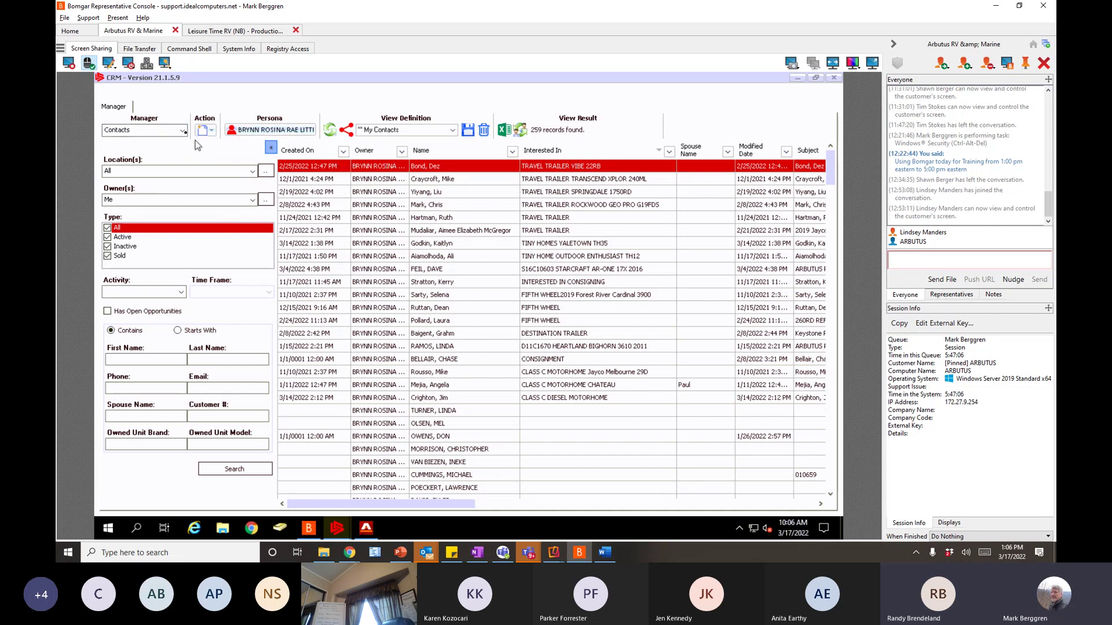
click(185, 131)
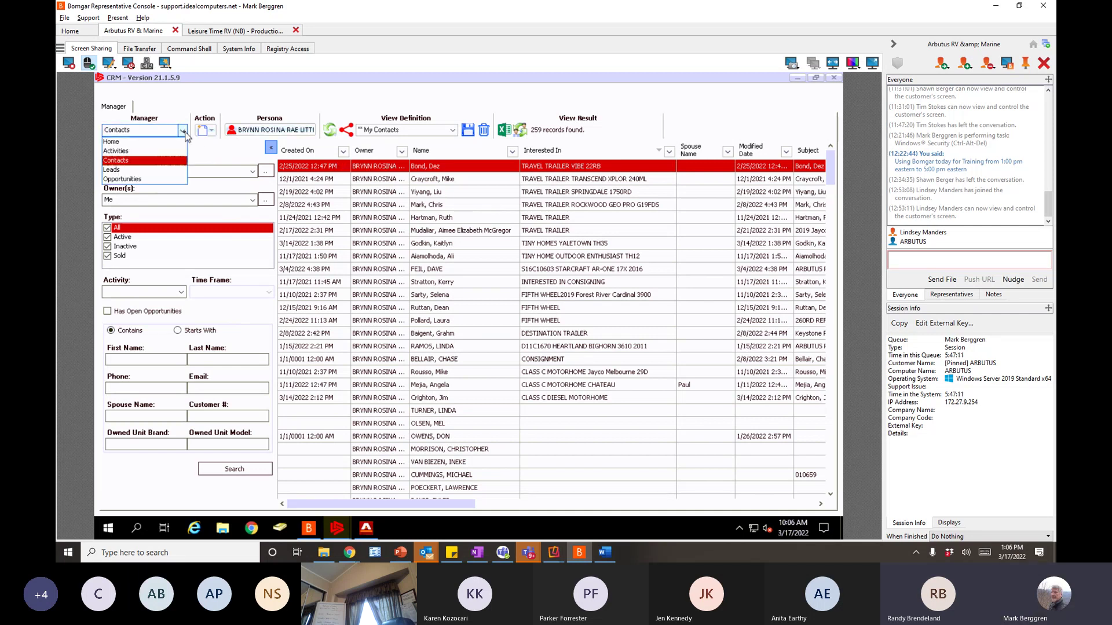
- Switch to Opportunities and set Persona to Me for the My Open Opportunities view
click(135, 180)
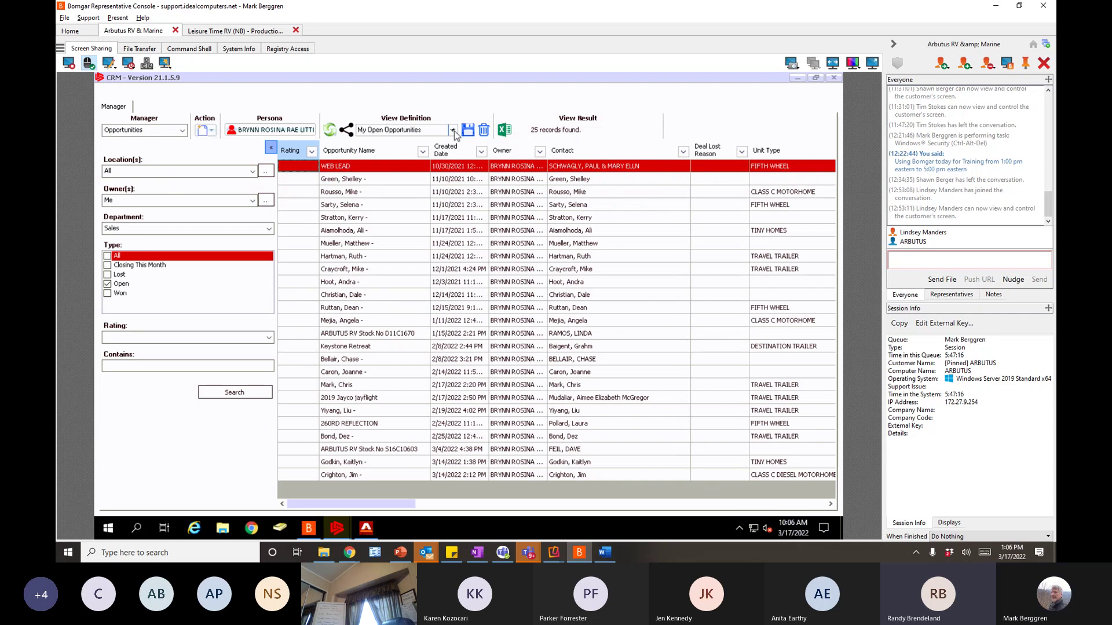
click(453, 130)
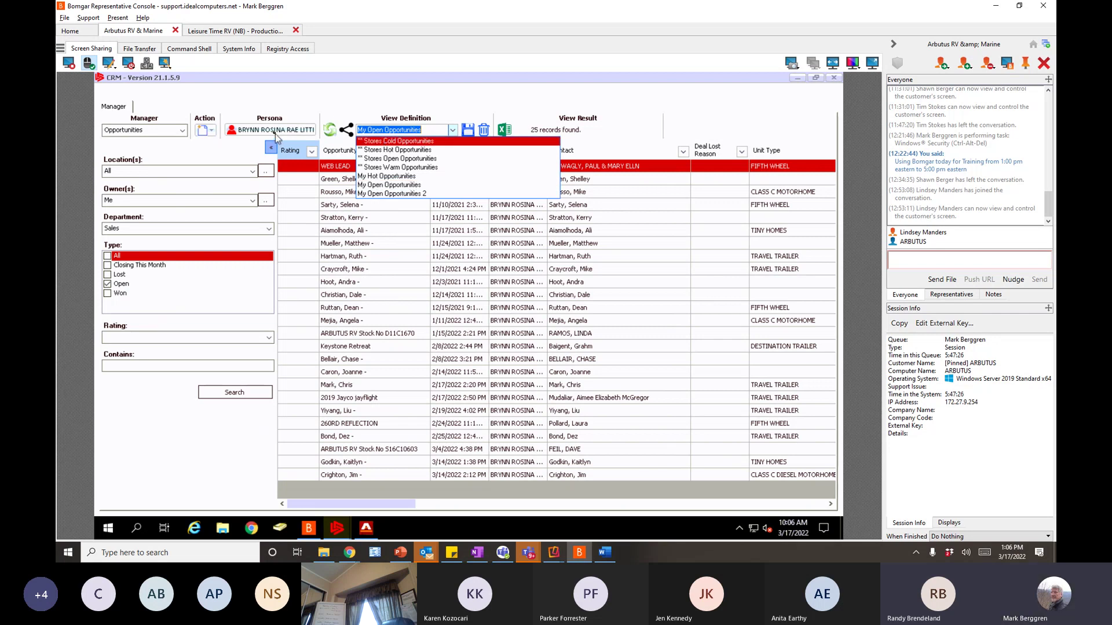
click(276, 135)
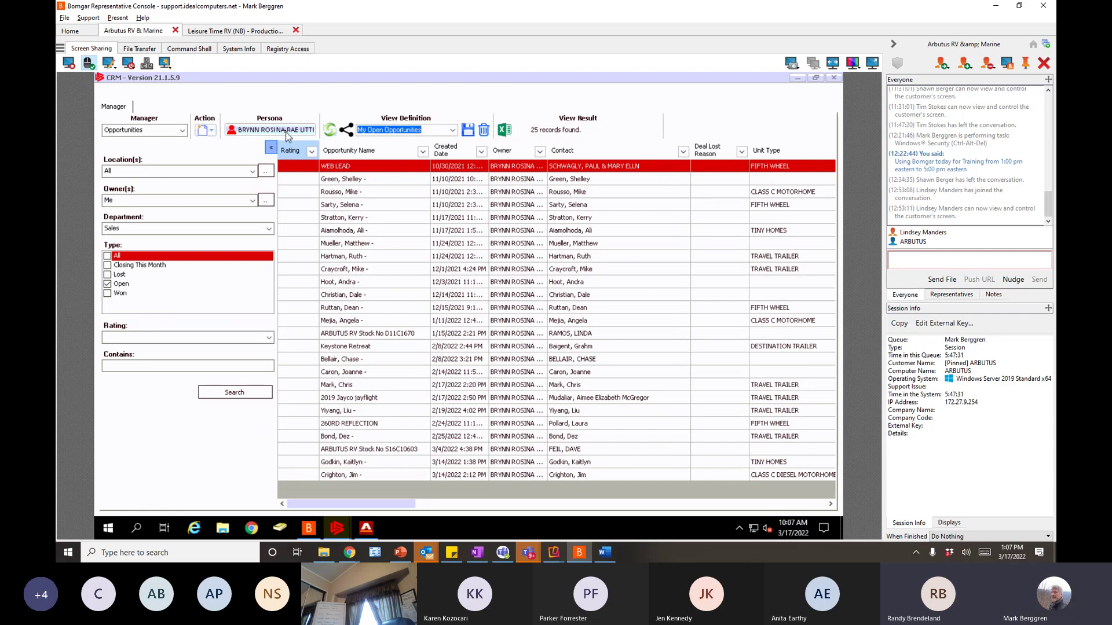
click(286, 132)
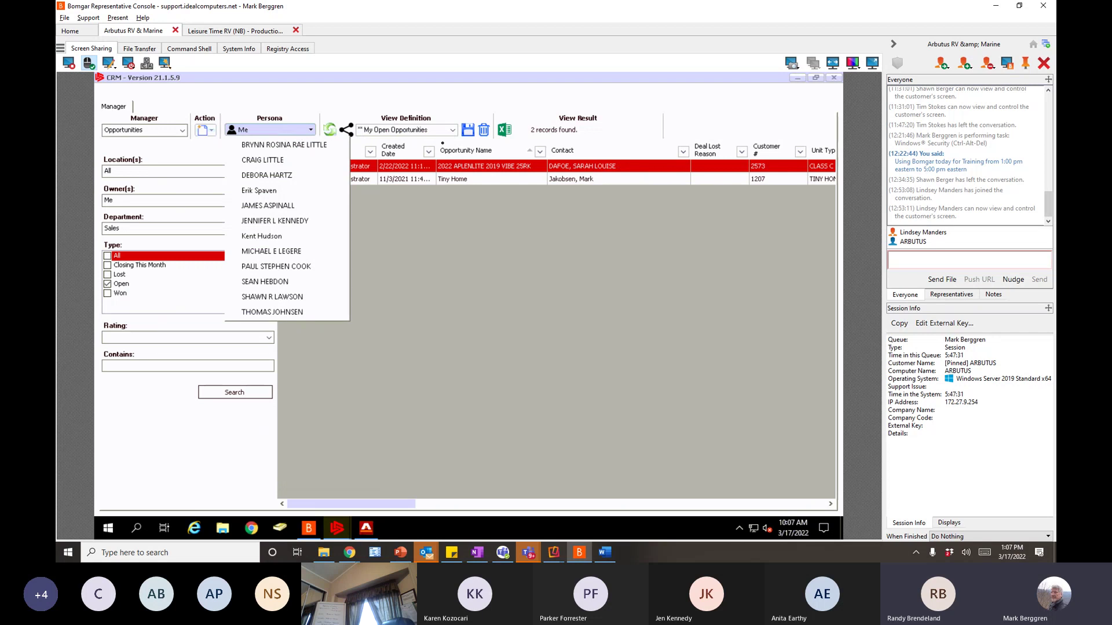
click(426, 132)
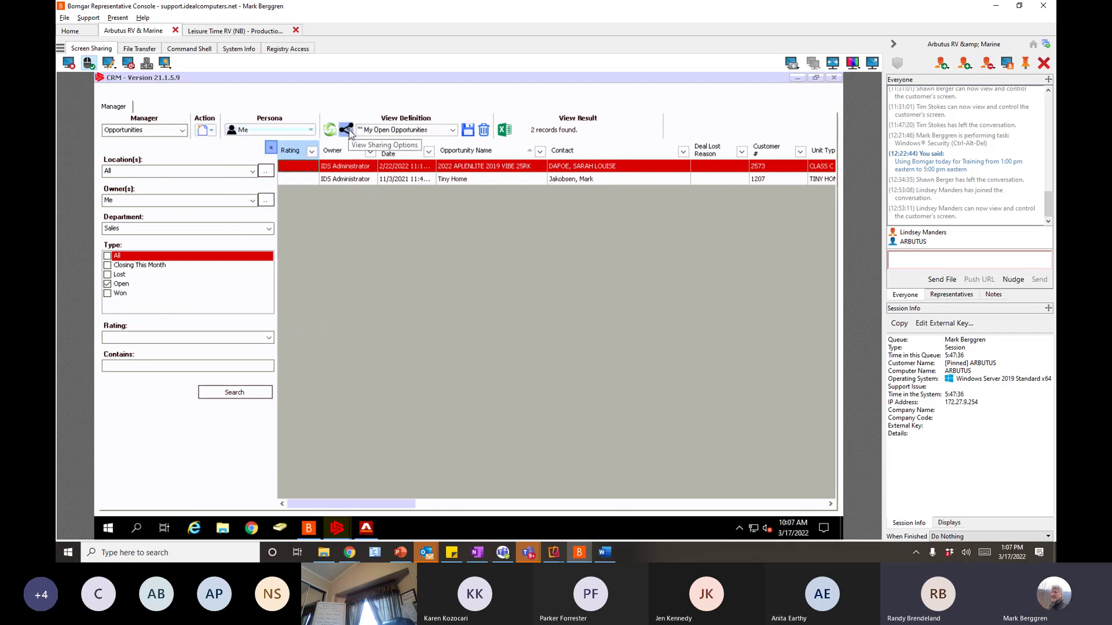
- Share the My Open Opportunities view publicly with everyone
click(349, 133)
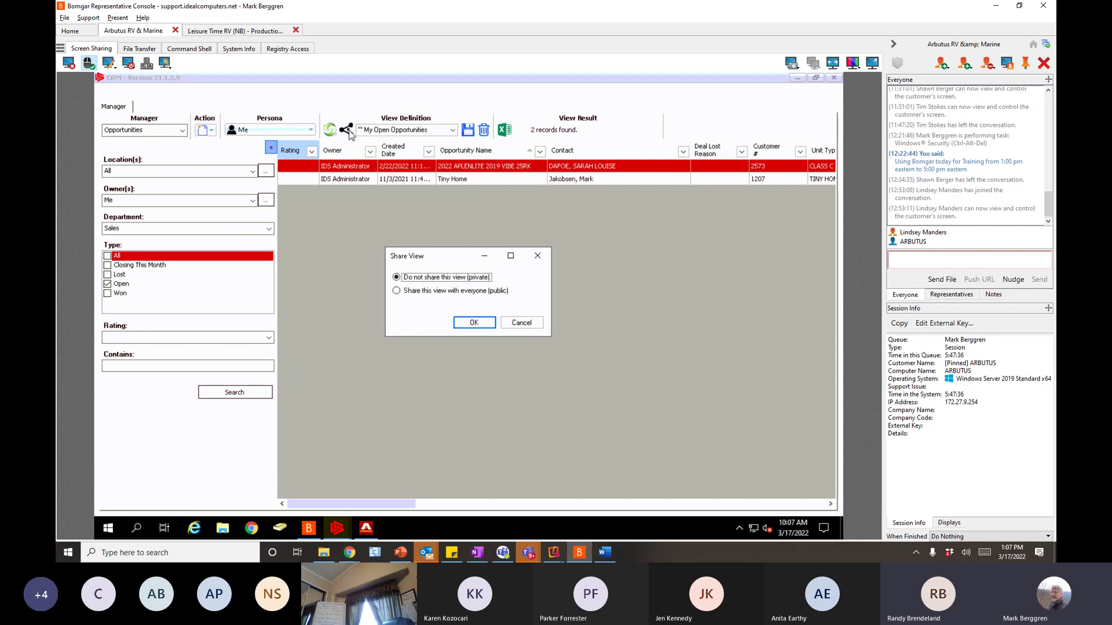
click(421, 292)
click(469, 324)
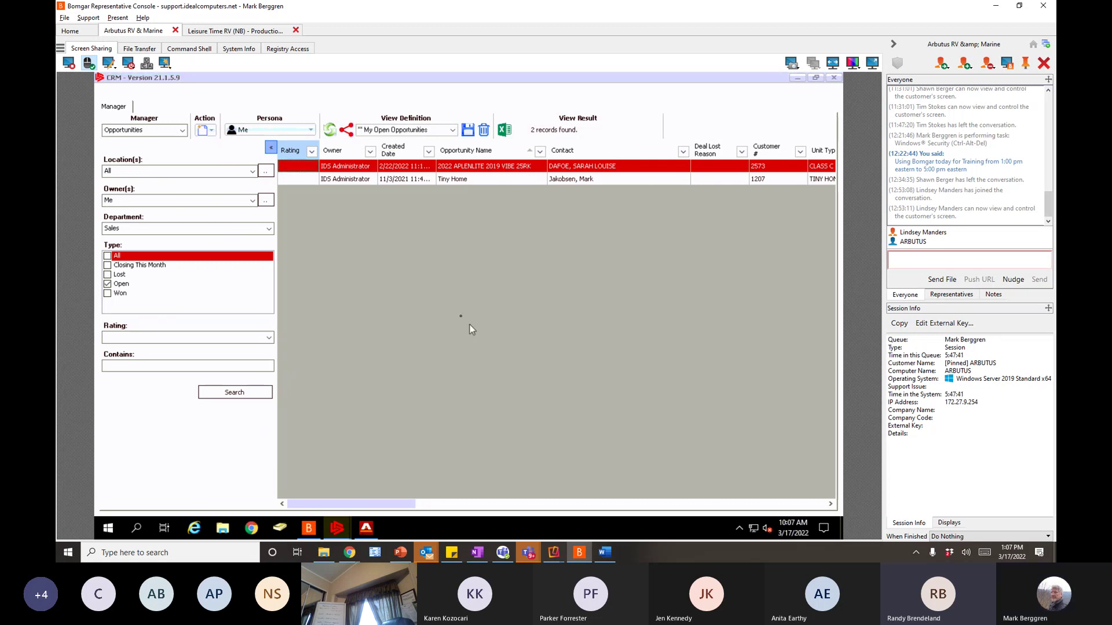
click(182, 130)
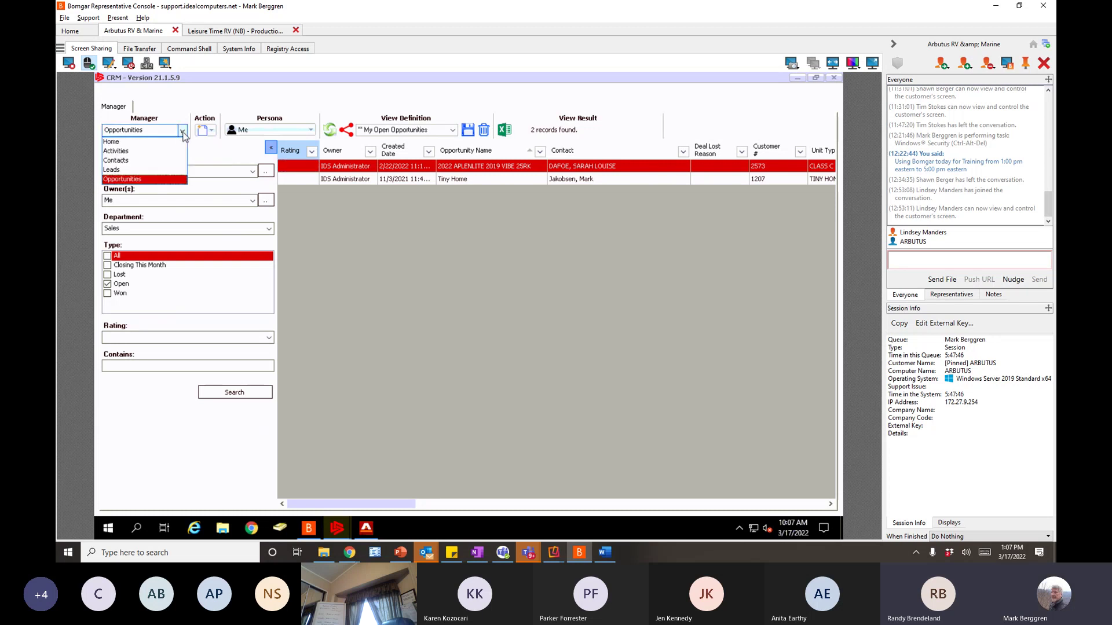
- Show the Leads manager with the My Open Leads view
click(134, 171)
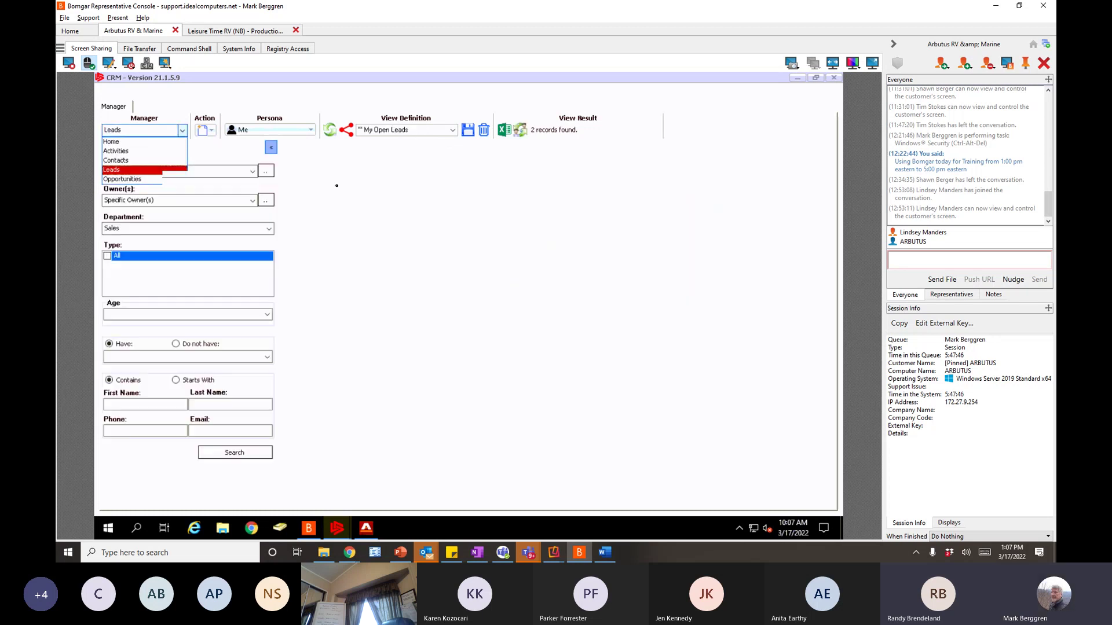
click(453, 131)
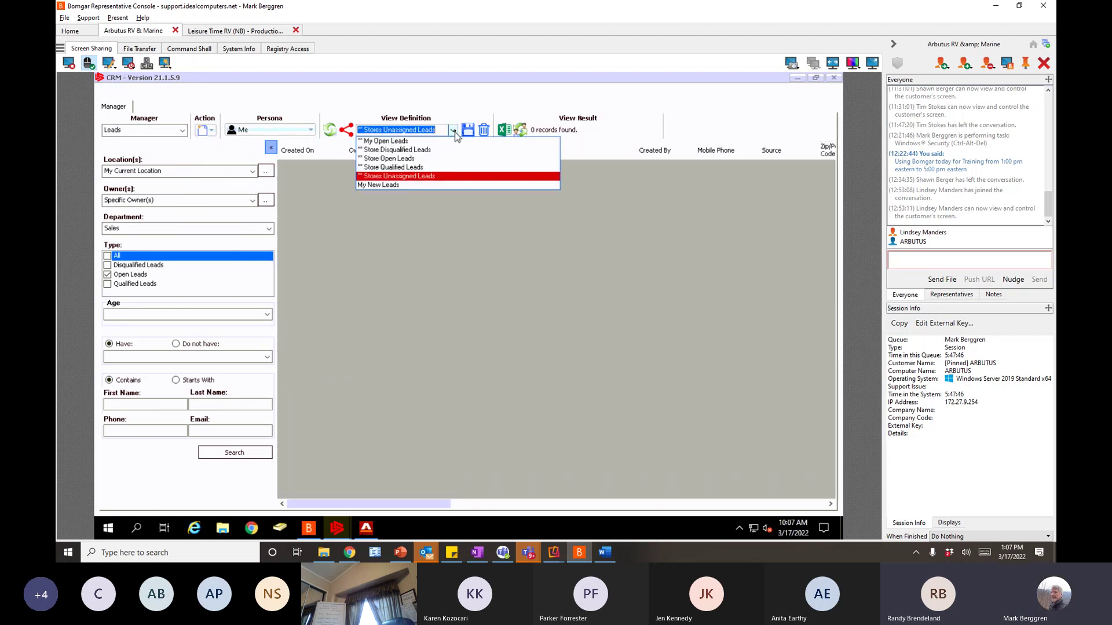
click(401, 142)
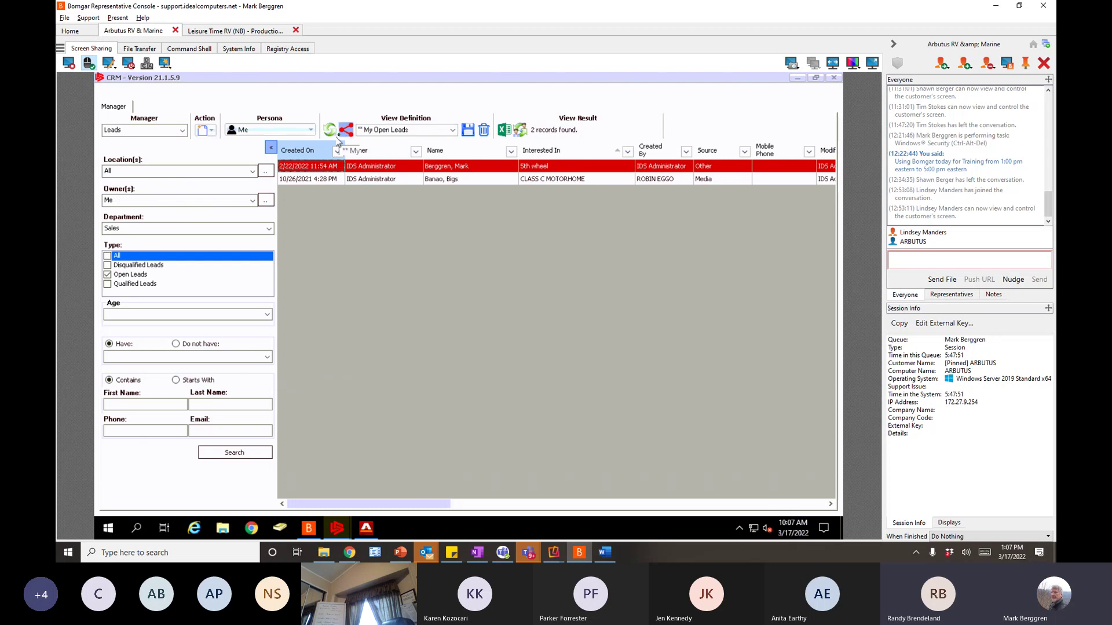
- Switch to the Activities manager and display the My Follow-Ups due Today view
click(182, 130)
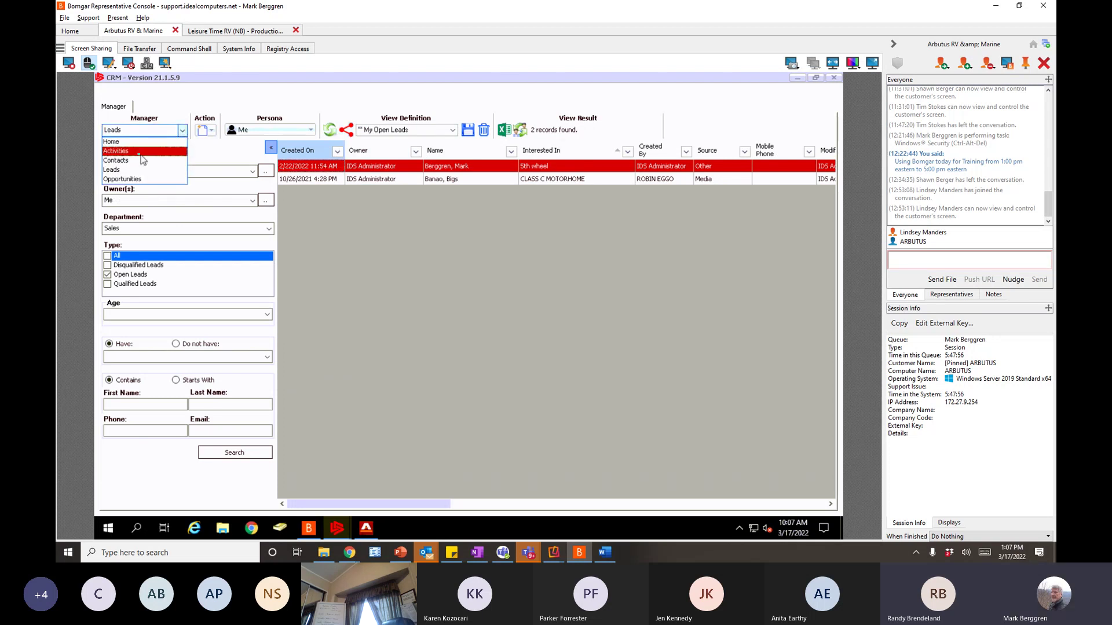
click(139, 151)
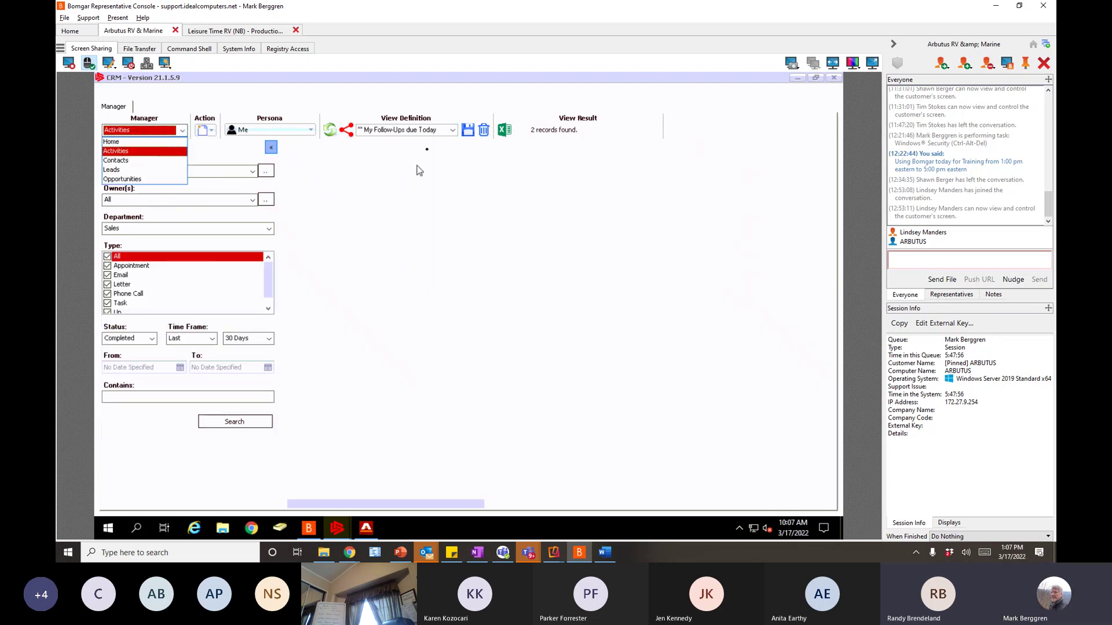
click(454, 131)
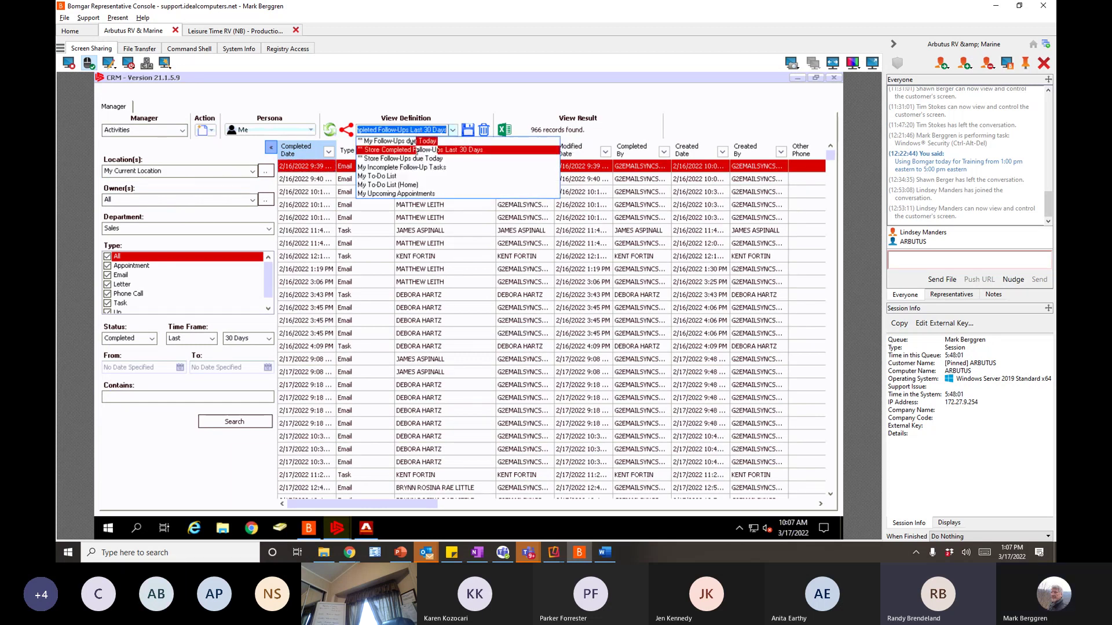
click(412, 142)
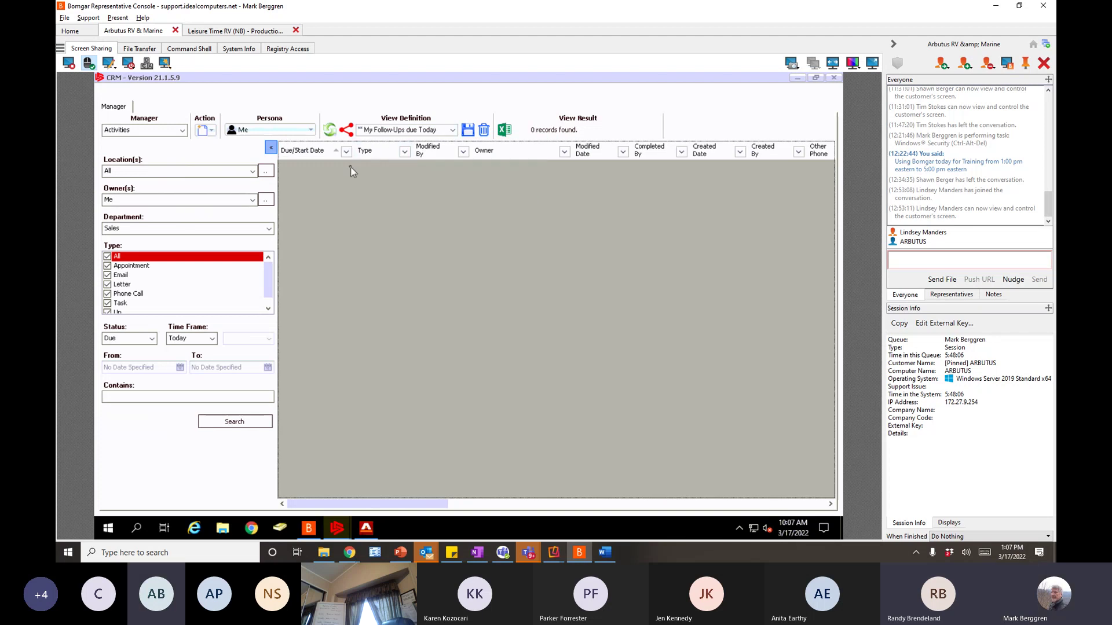
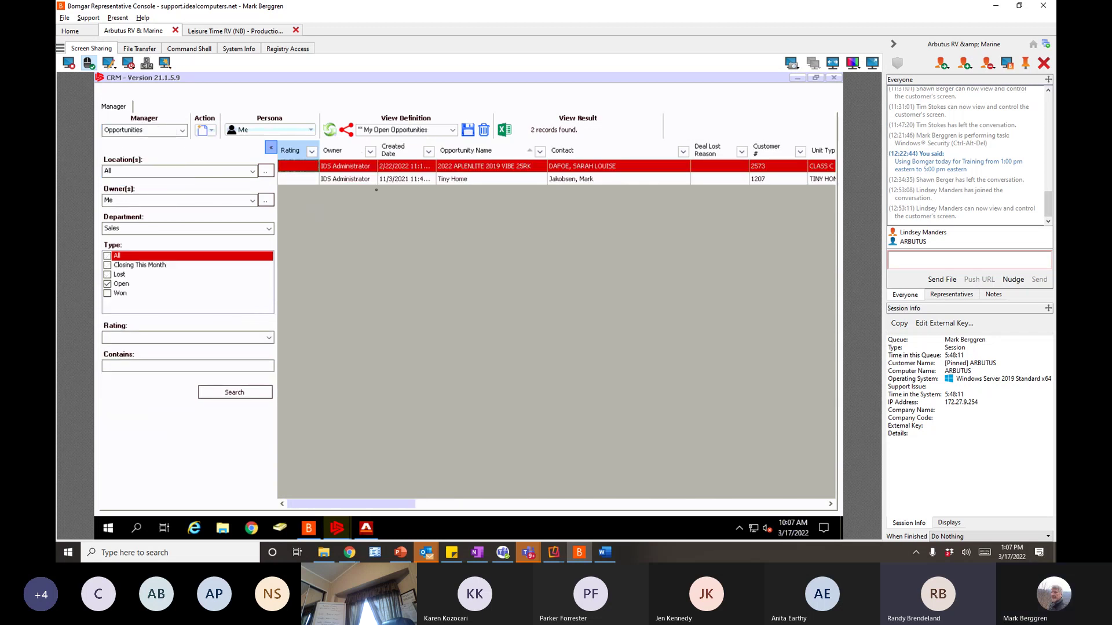
- Switch the Persona to the other salesperson and load the '** My Open Opportunities' view (25 records)
click(292, 130)
click(287, 146)
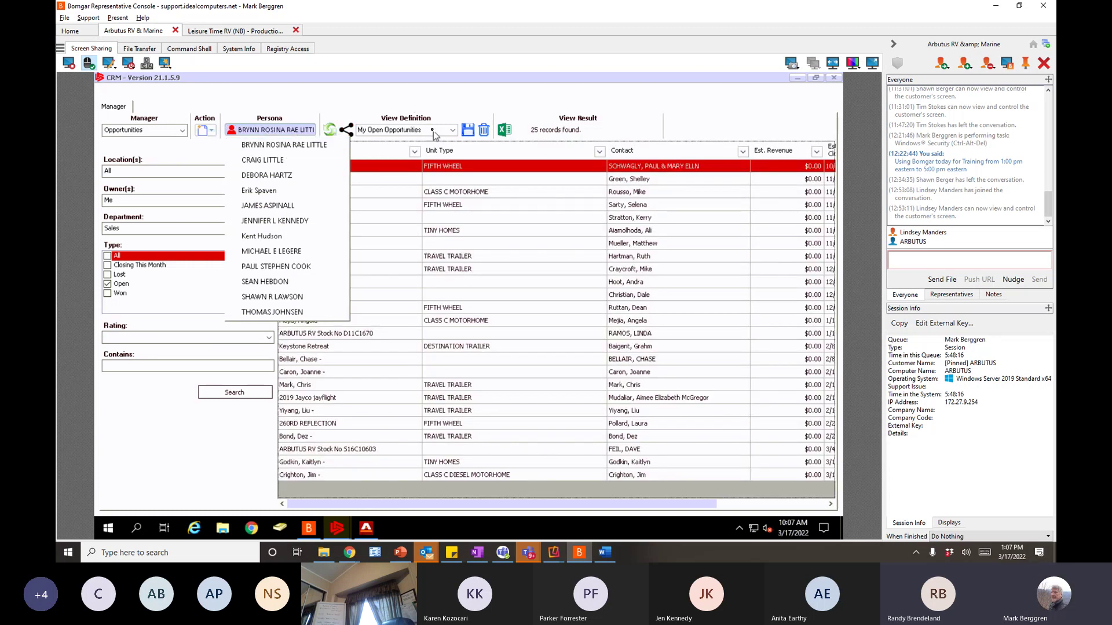
click(453, 130)
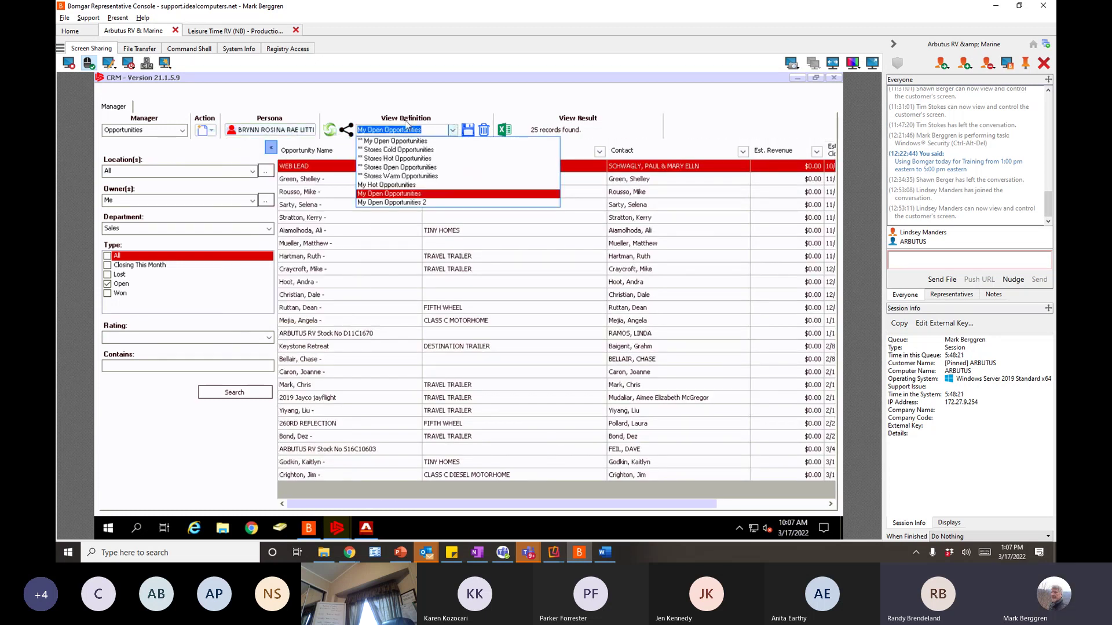
click(370, 141)
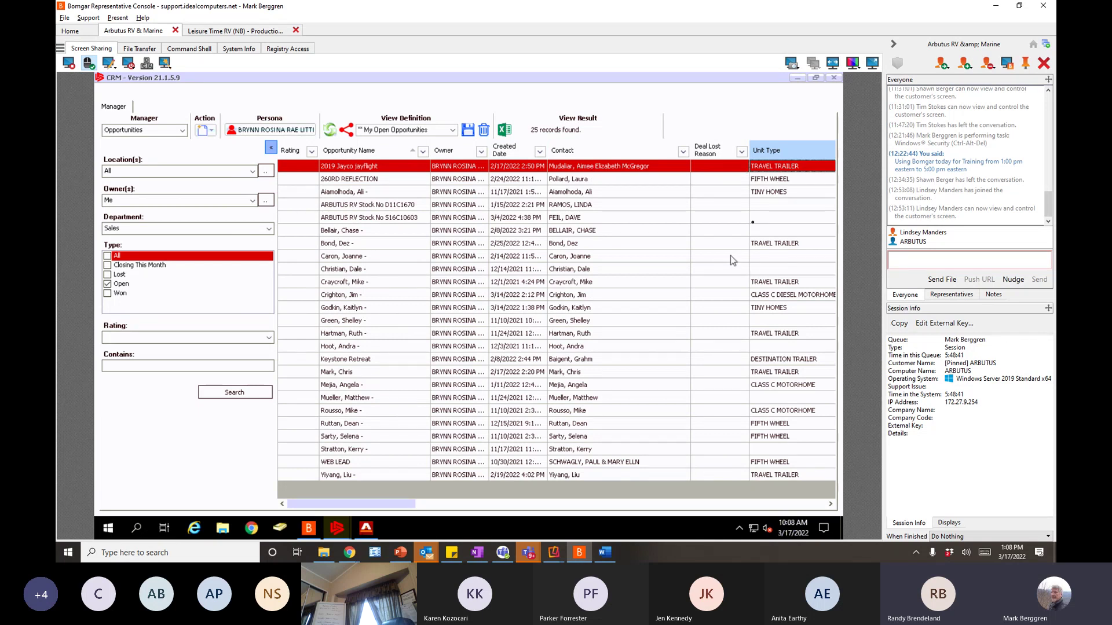
- Sort the open opportunities grid by Created Date in descending order, newest first
drag(404, 509, 345, 510)
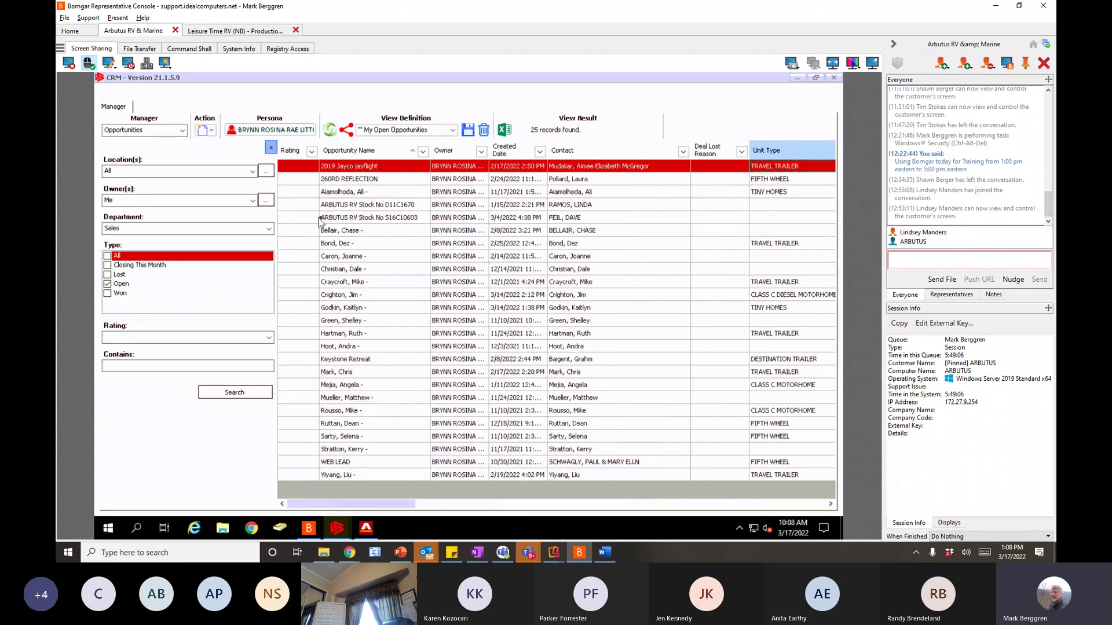
click(511, 152)
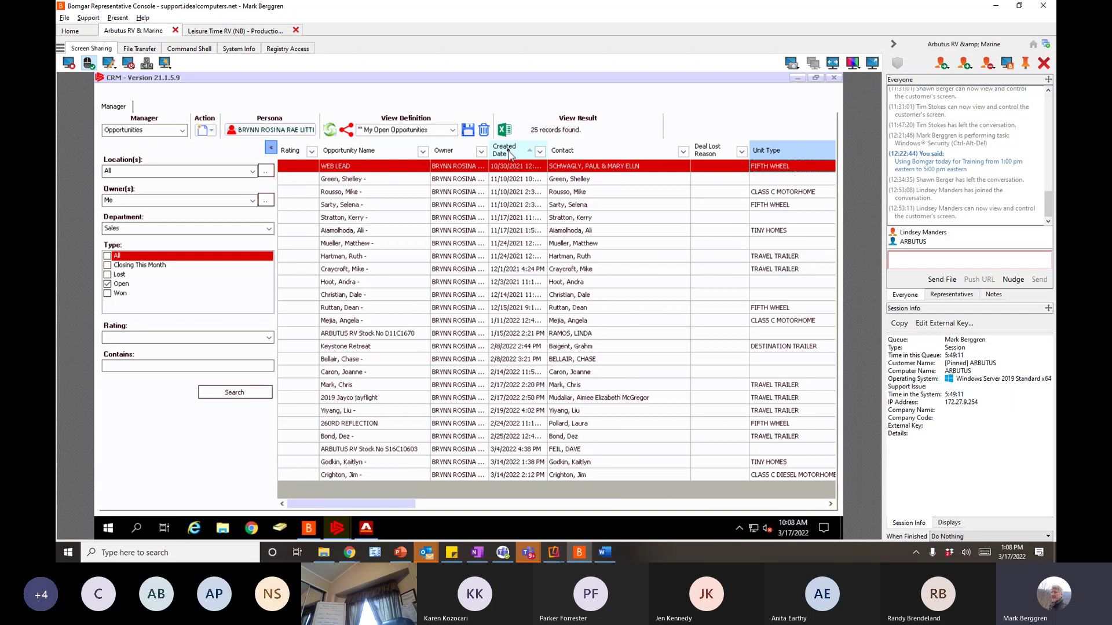
click(511, 152)
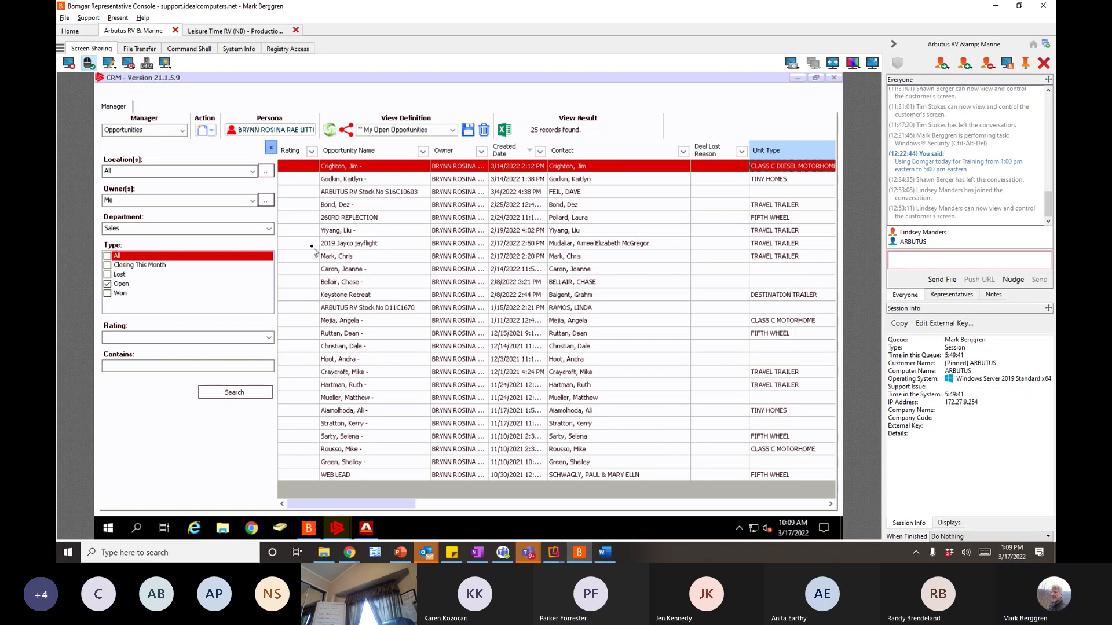
- Switch the Manager to Leads and load the '** My Open Leads' view
click(183, 131)
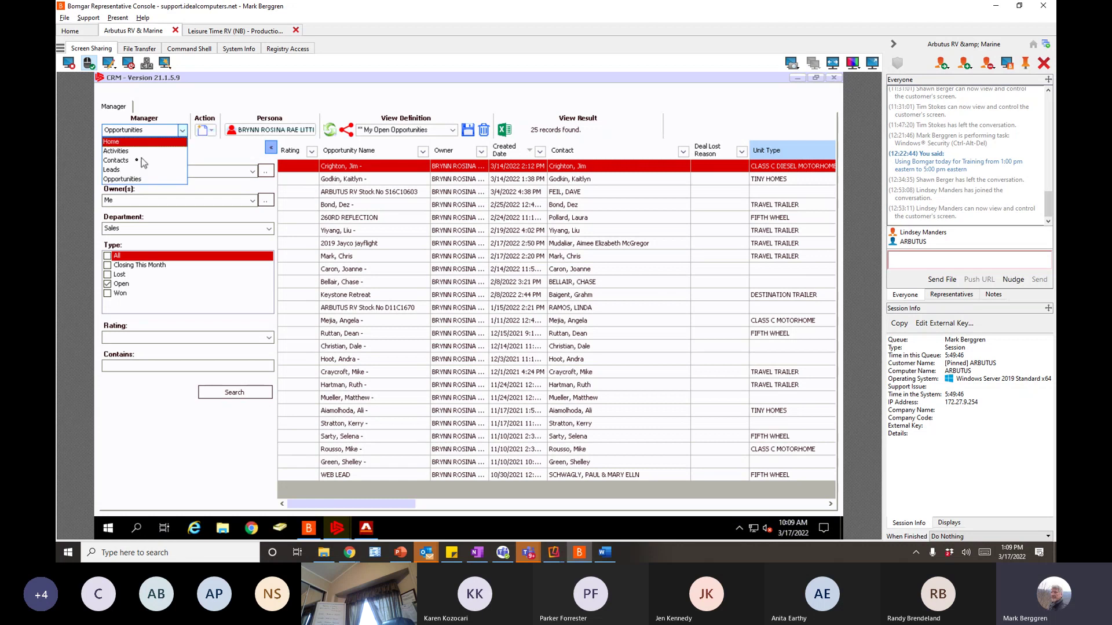
click(119, 171)
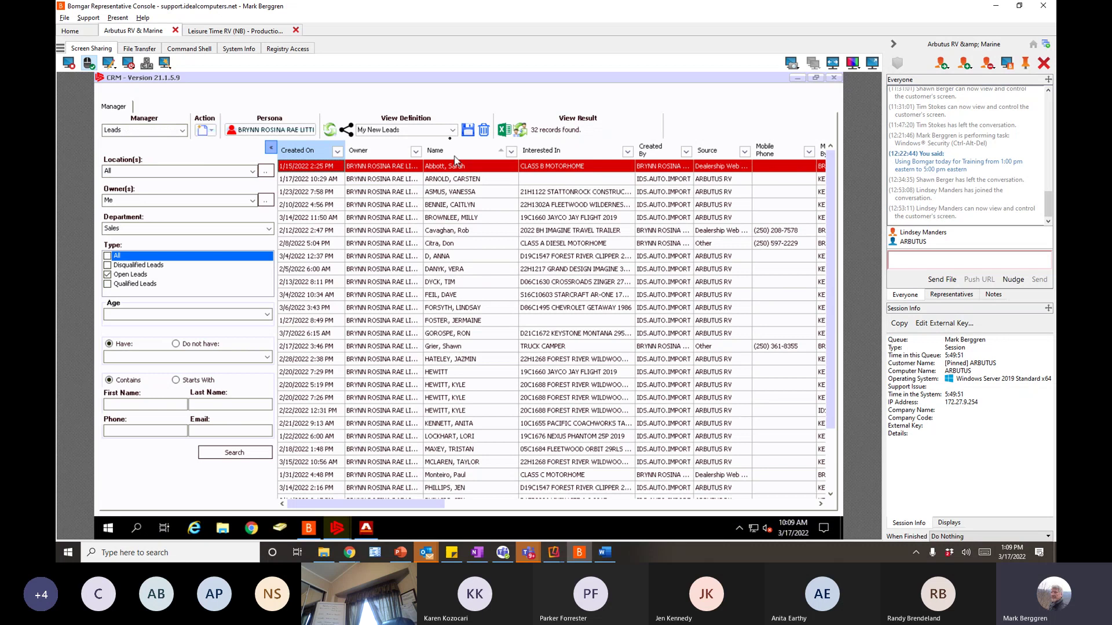
click(452, 130)
click(406, 145)
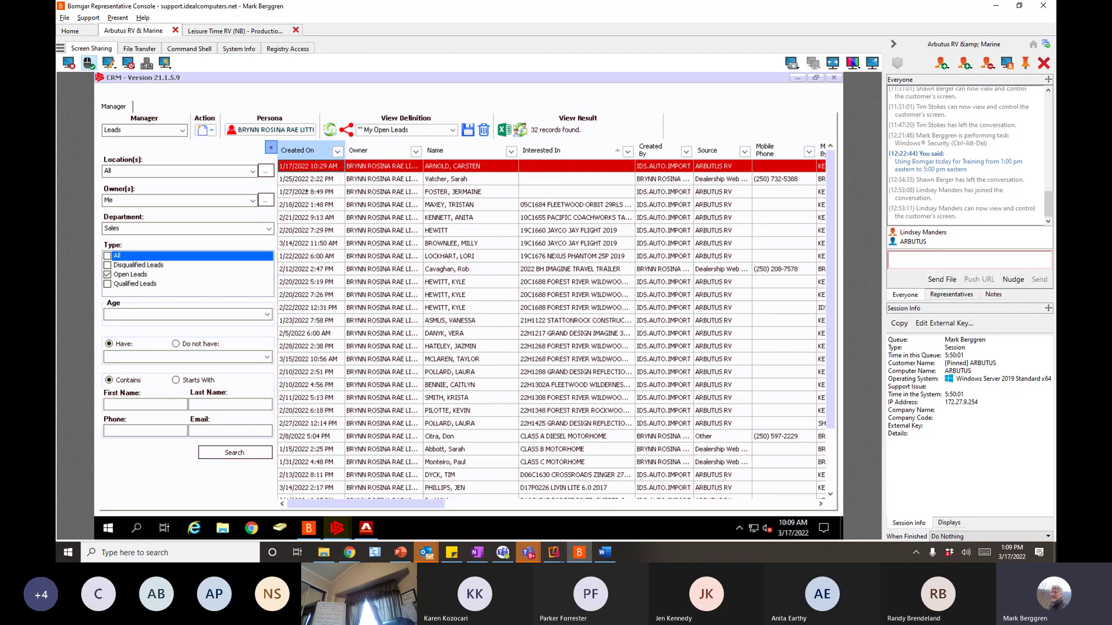
- Sort leads by Created On descending and select the lead created 3/14/2022 2:17 PM
click(301, 152)
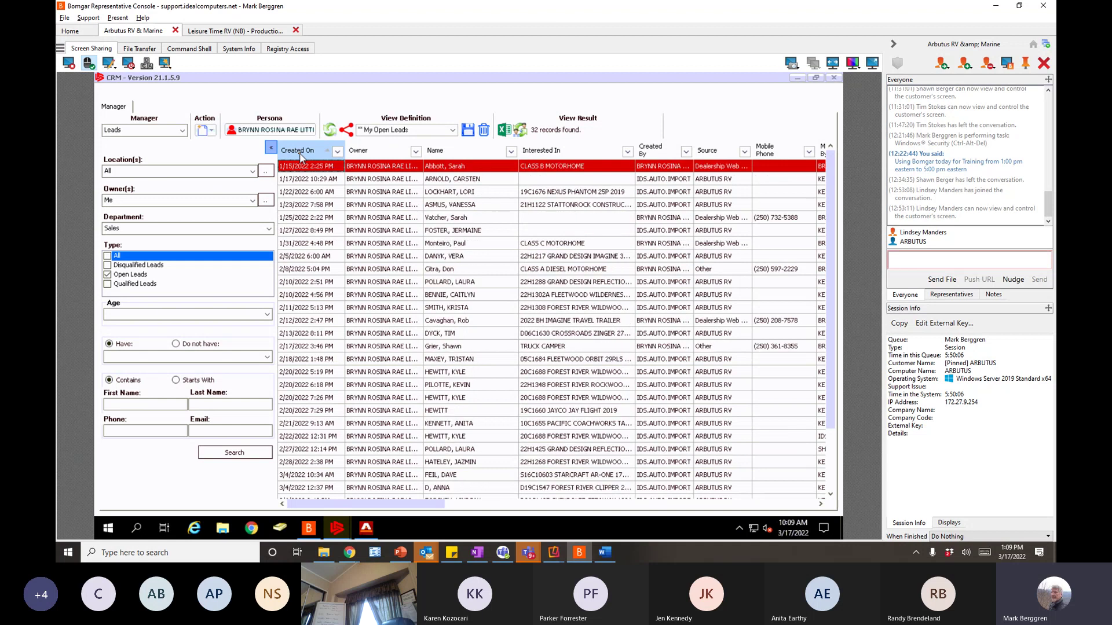
click(300, 152)
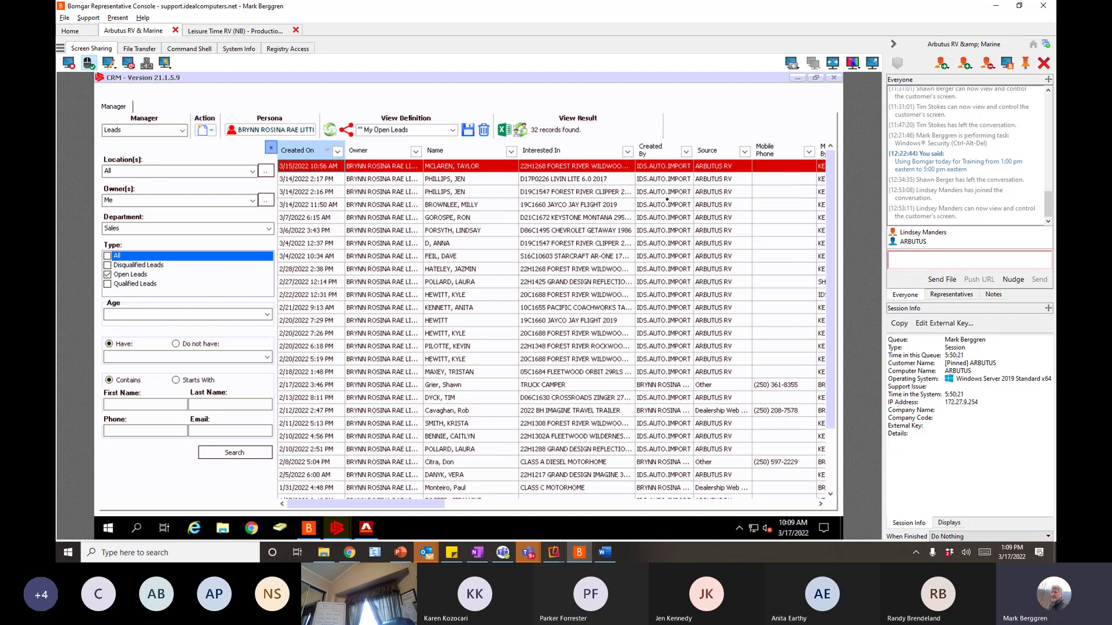
drag(477, 182, 458, 183)
click(458, 181)
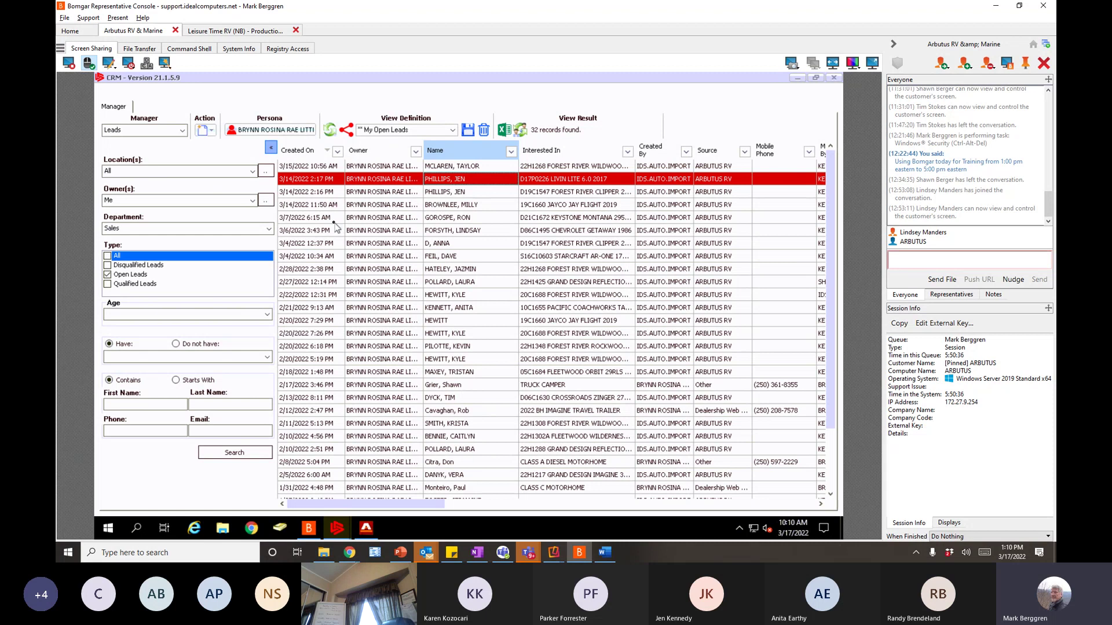
- Switch the Manager to Activities and search the '** My Follow-Ups due Today' view
click(183, 131)
click(129, 162)
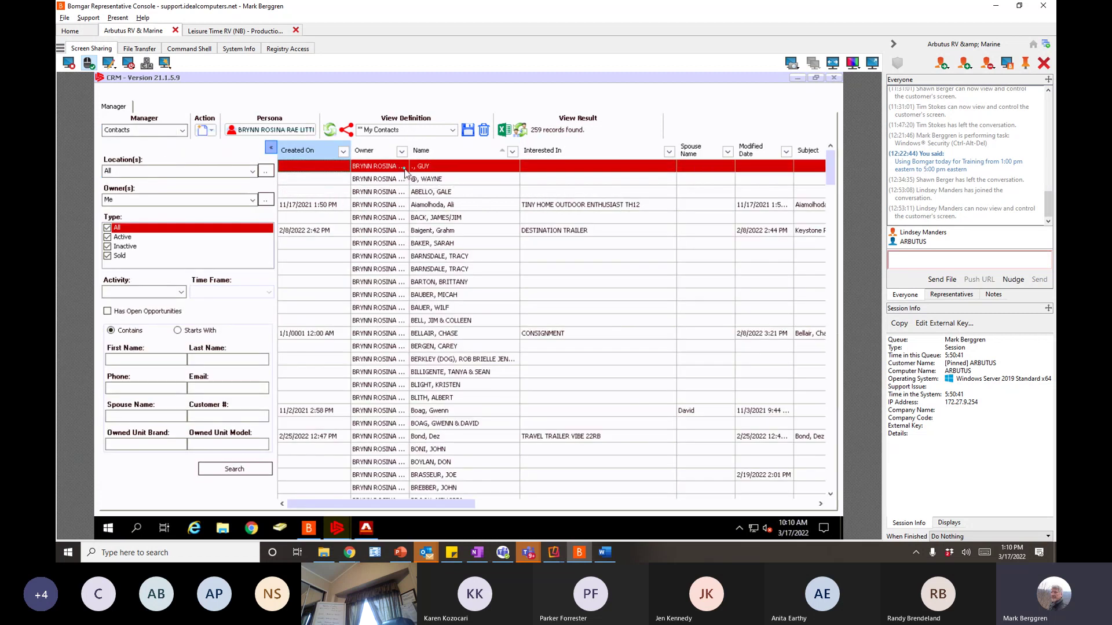
click(183, 130)
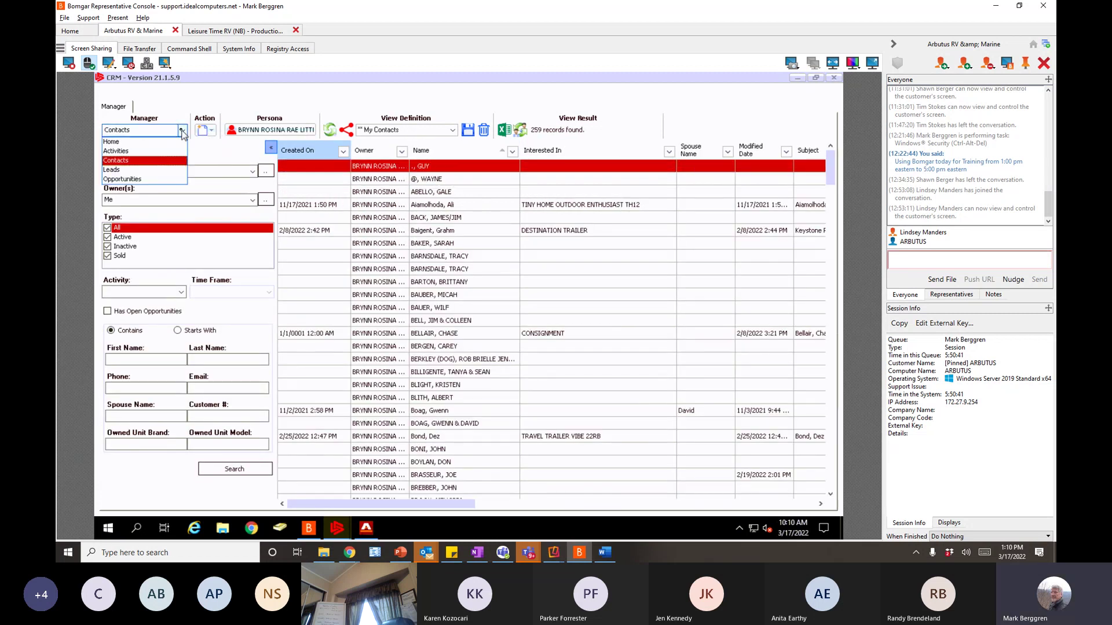
click(123, 152)
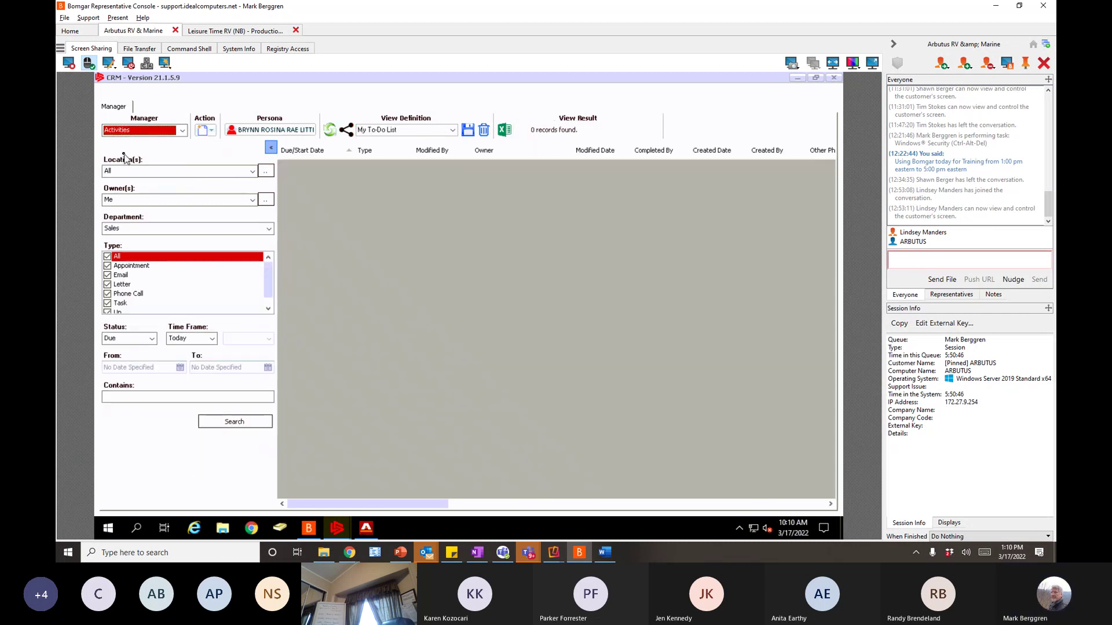
click(452, 131)
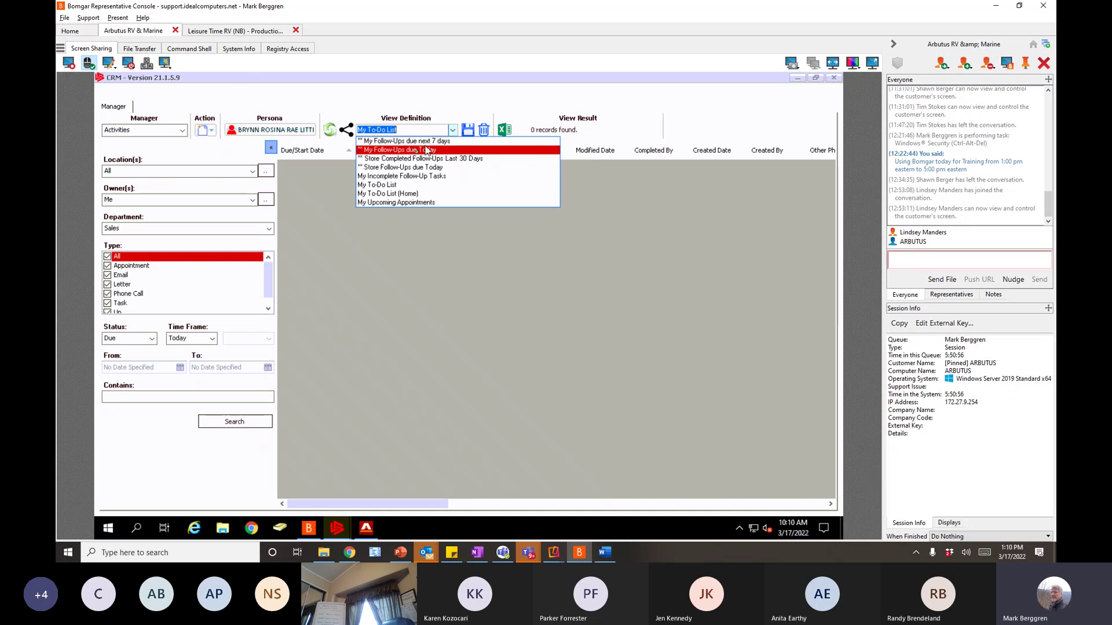
click(392, 151)
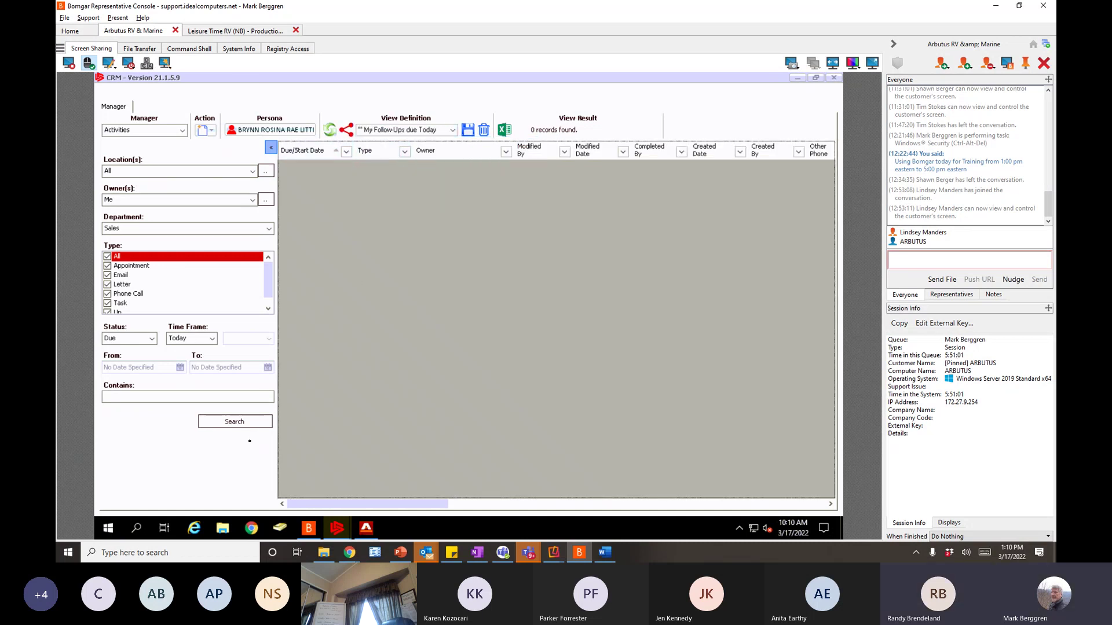
click(248, 424)
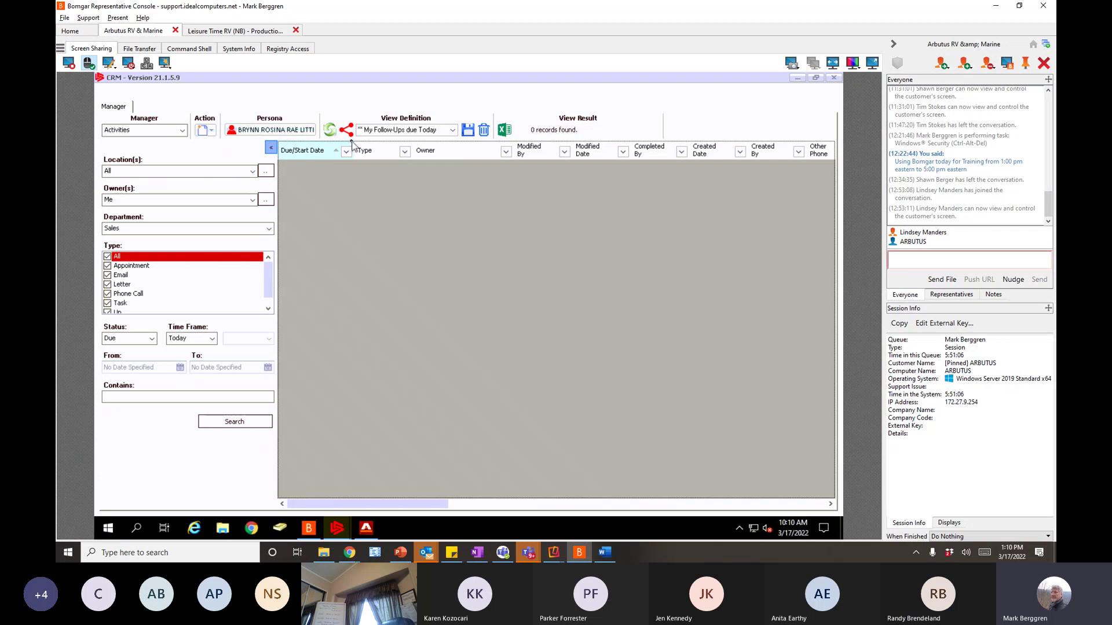
- Set the Time Frame to Next 7 Days and rerun the search, which finds nothing
click(201, 339)
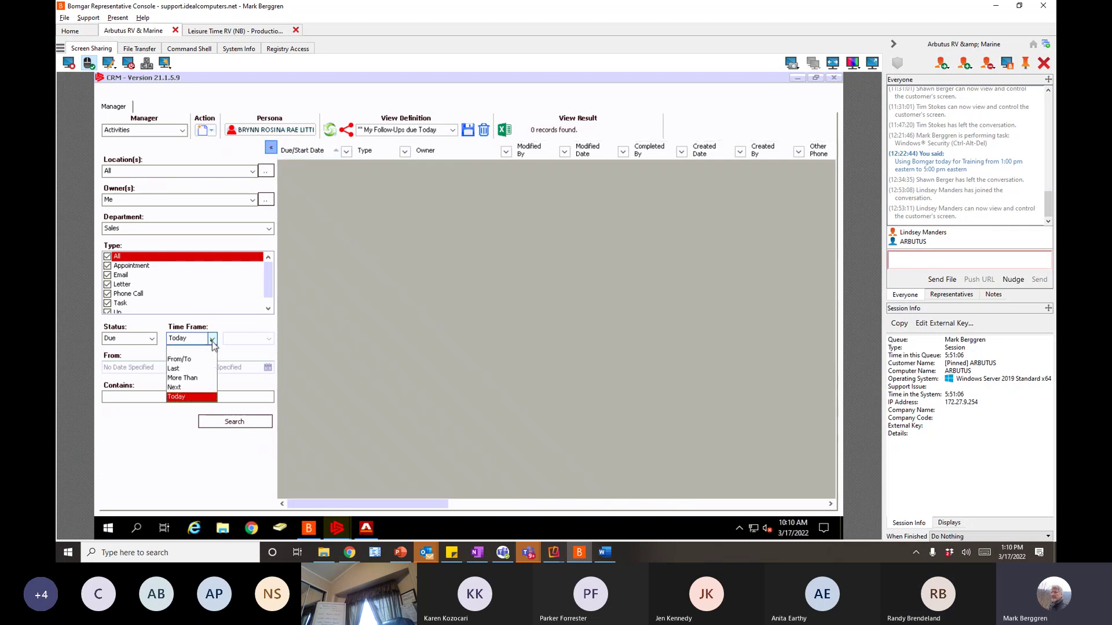
click(177, 387)
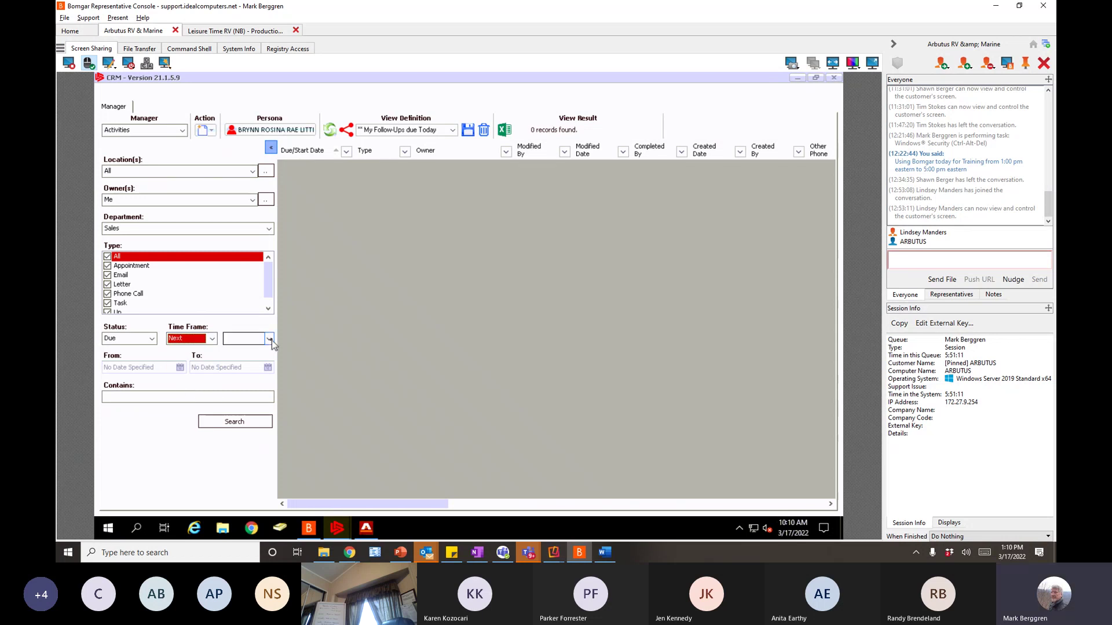
click(270, 339)
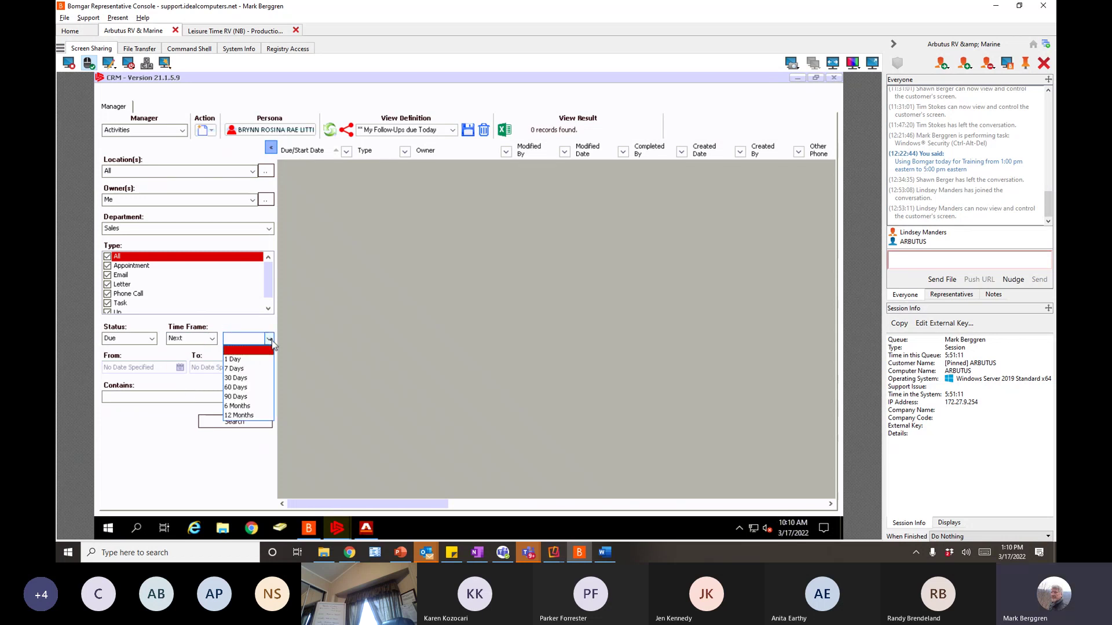
click(235, 370)
click(238, 423)
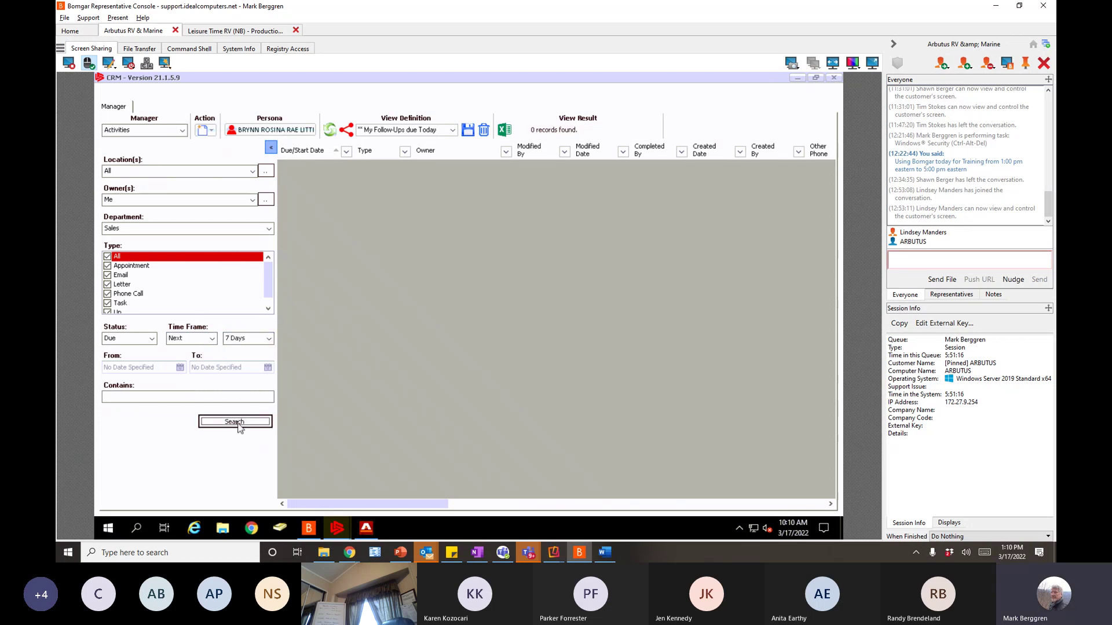
click(269, 338)
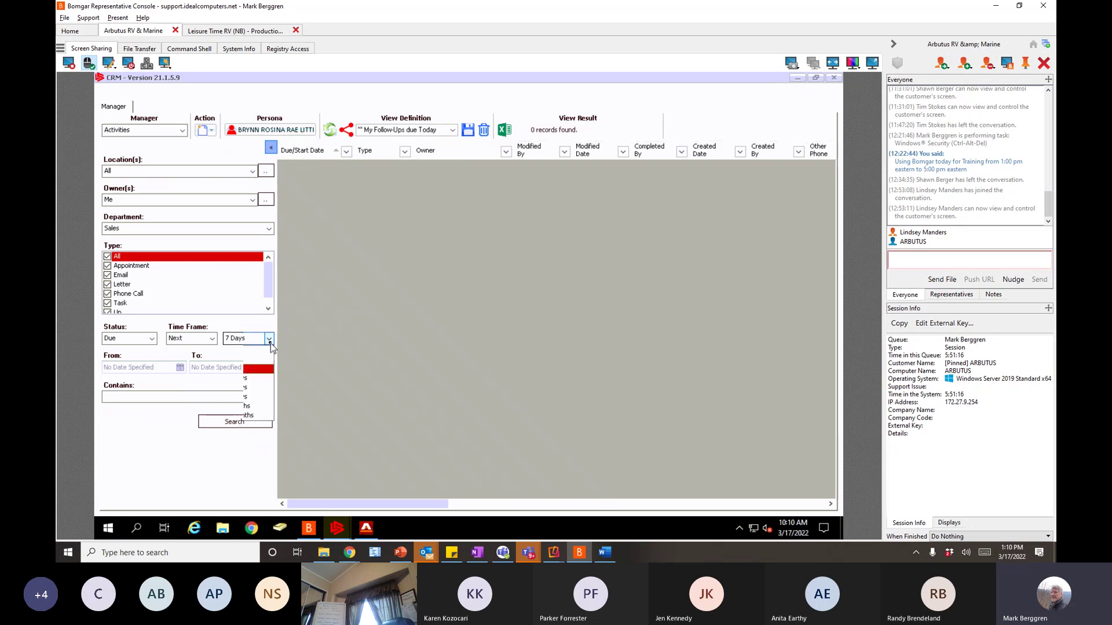
click(331, 317)
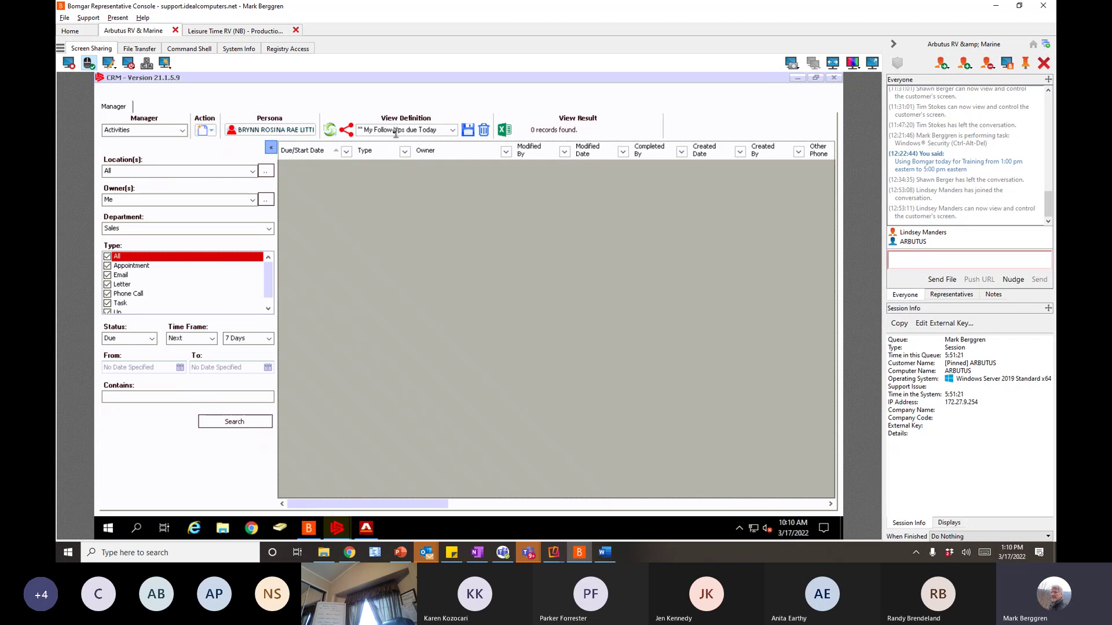
click(213, 338)
click(119, 356)
- Return to the Home manager's Default dashboard and start naming a new view 'My Home Screen'
click(183, 130)
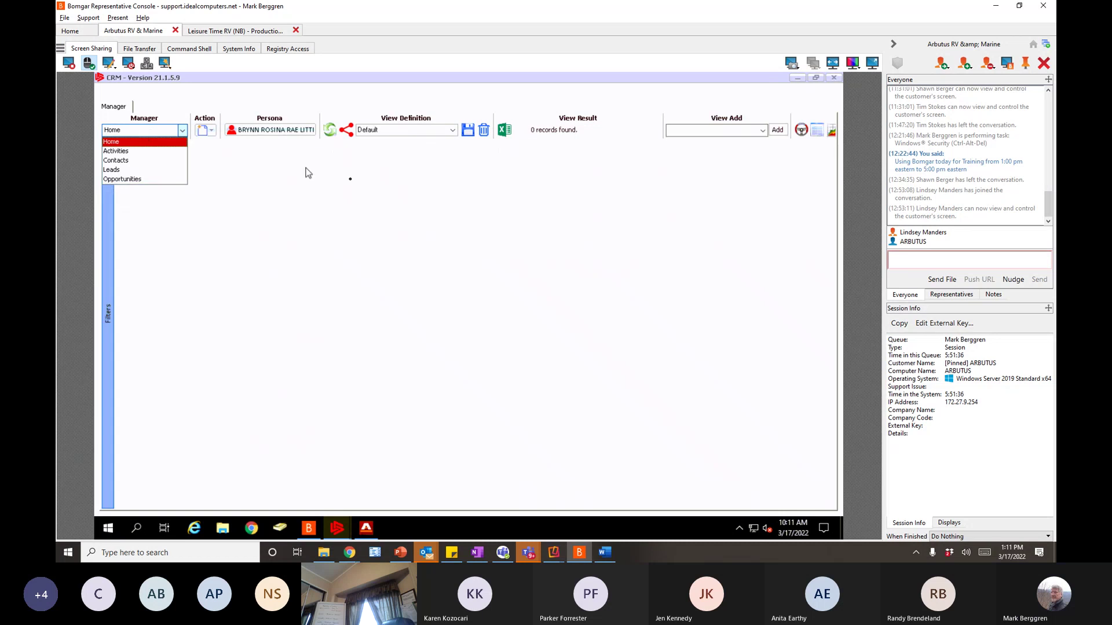
click(453, 131)
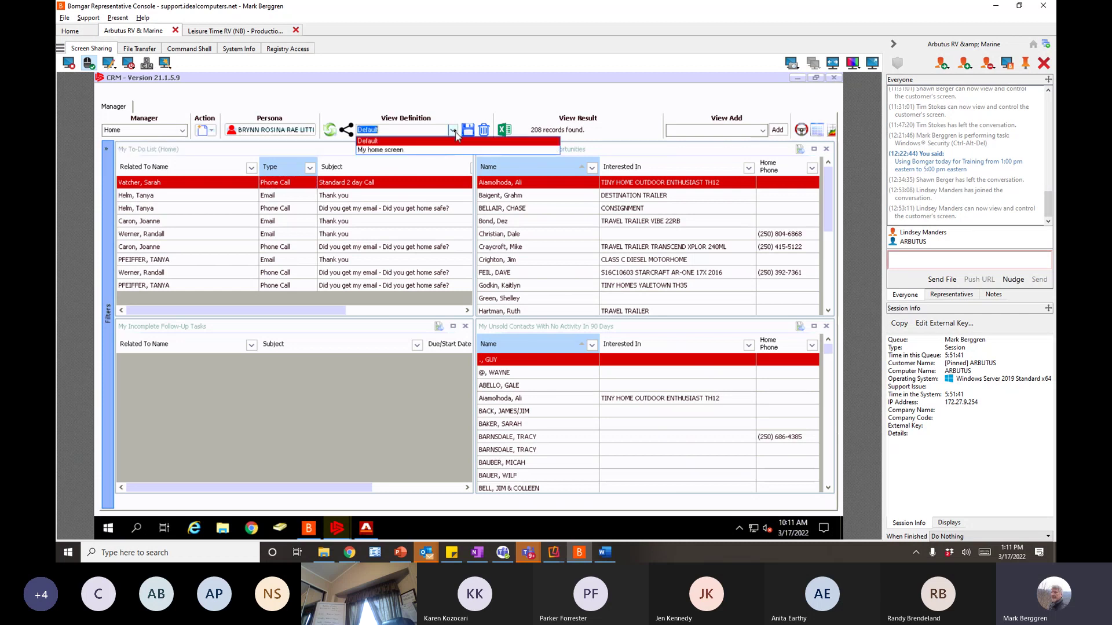
click(452, 131)
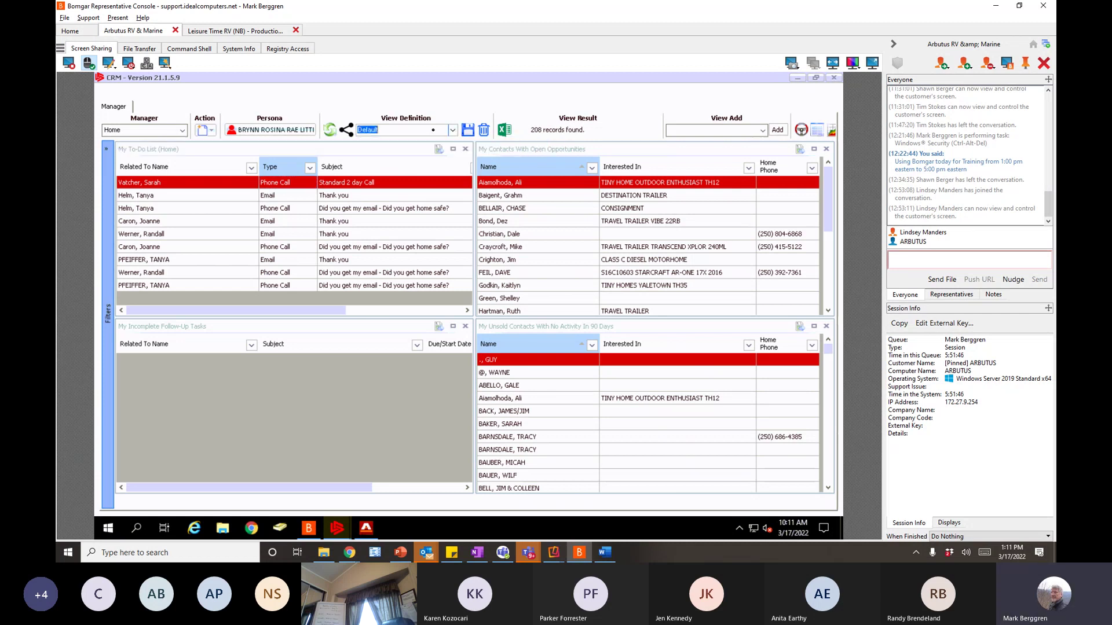
text("My Home)
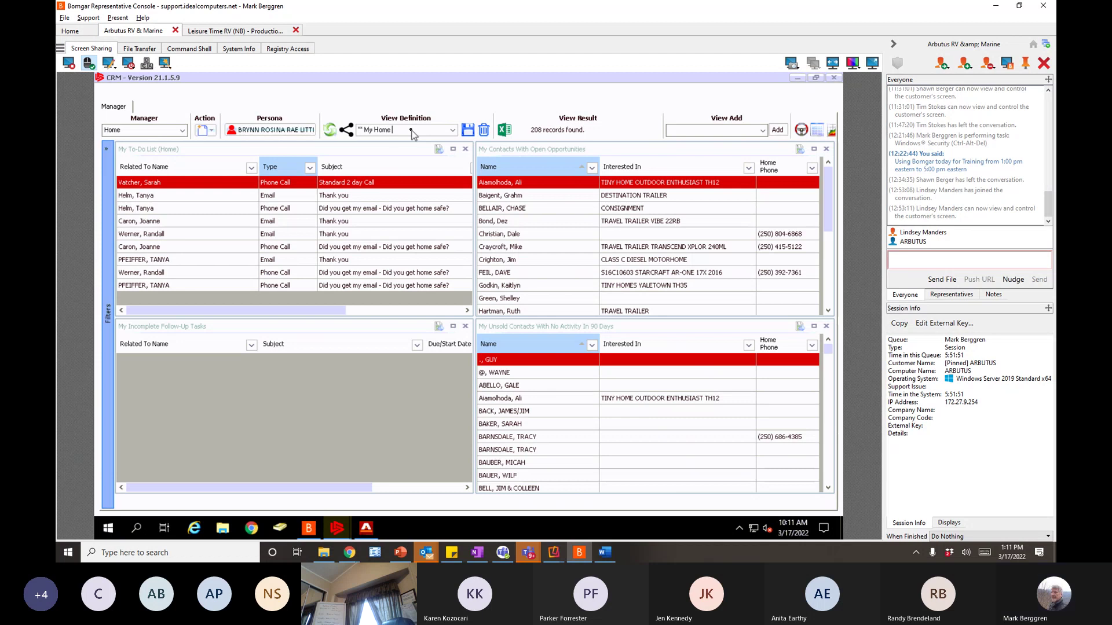
text( Screen)
- Remove the To-Do List, Incomplete Follow-Up Tasks, Contacts With Open Opportunities and Unsold Contacts panels
click(469, 130)
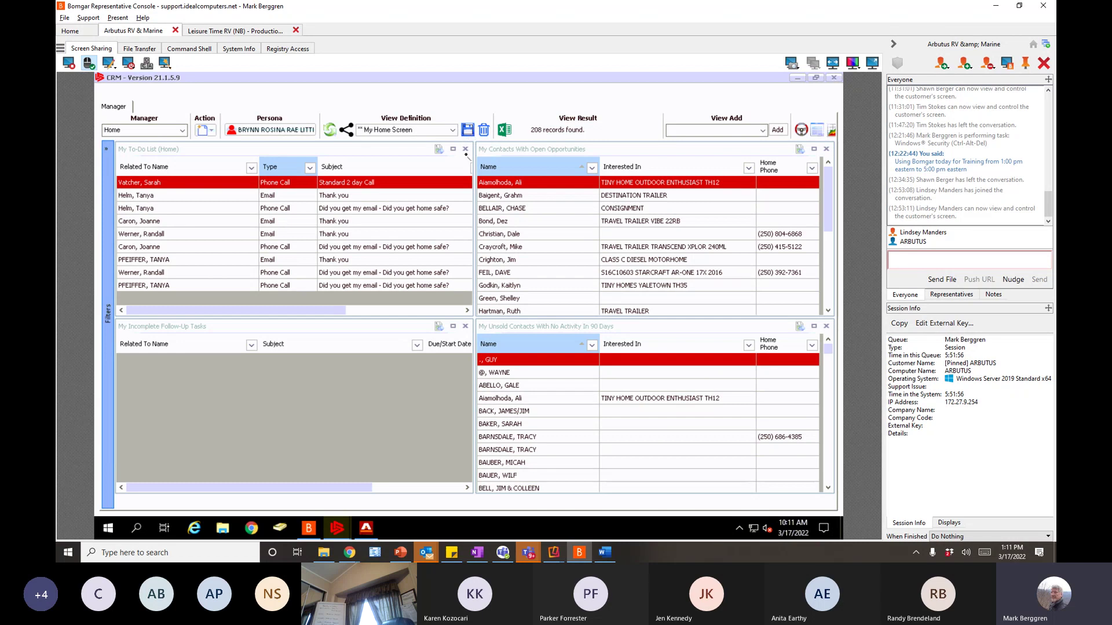
click(465, 148)
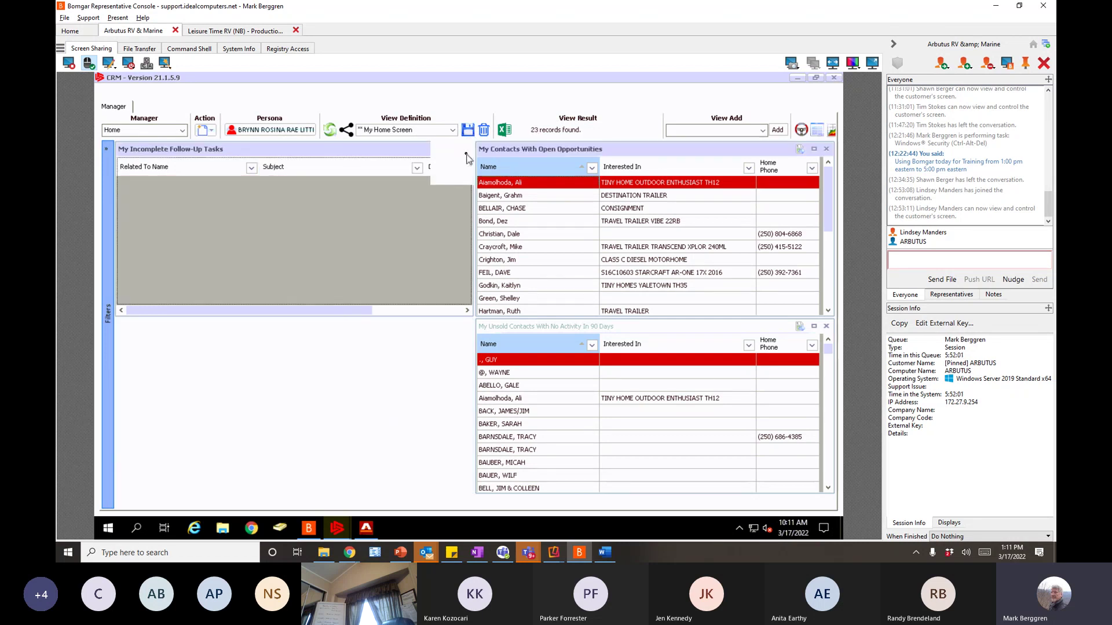
click(465, 149)
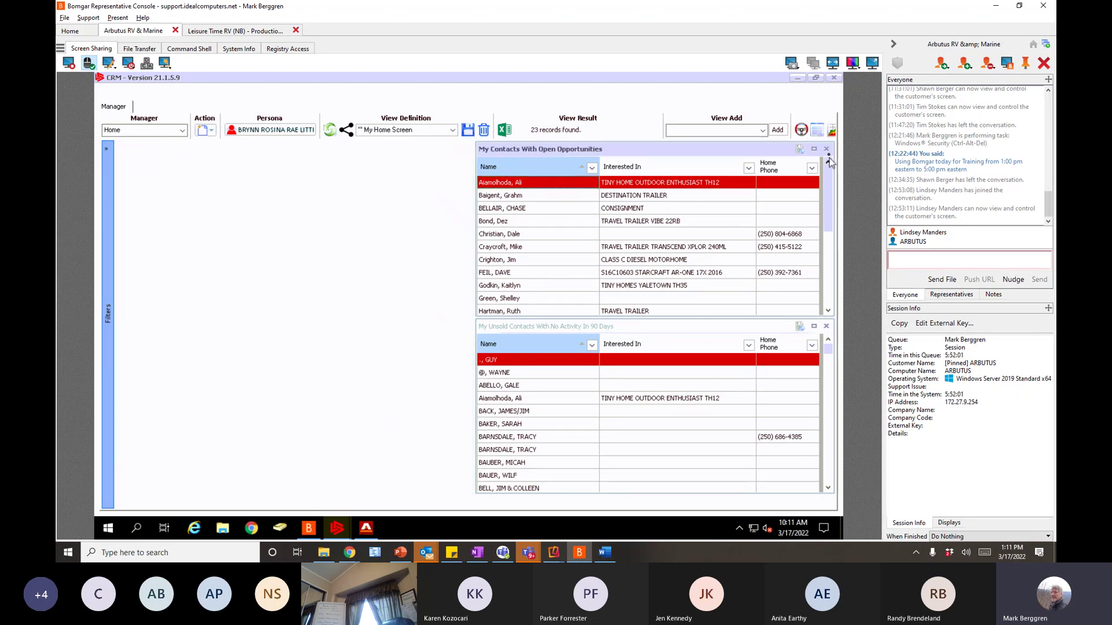
click(827, 150)
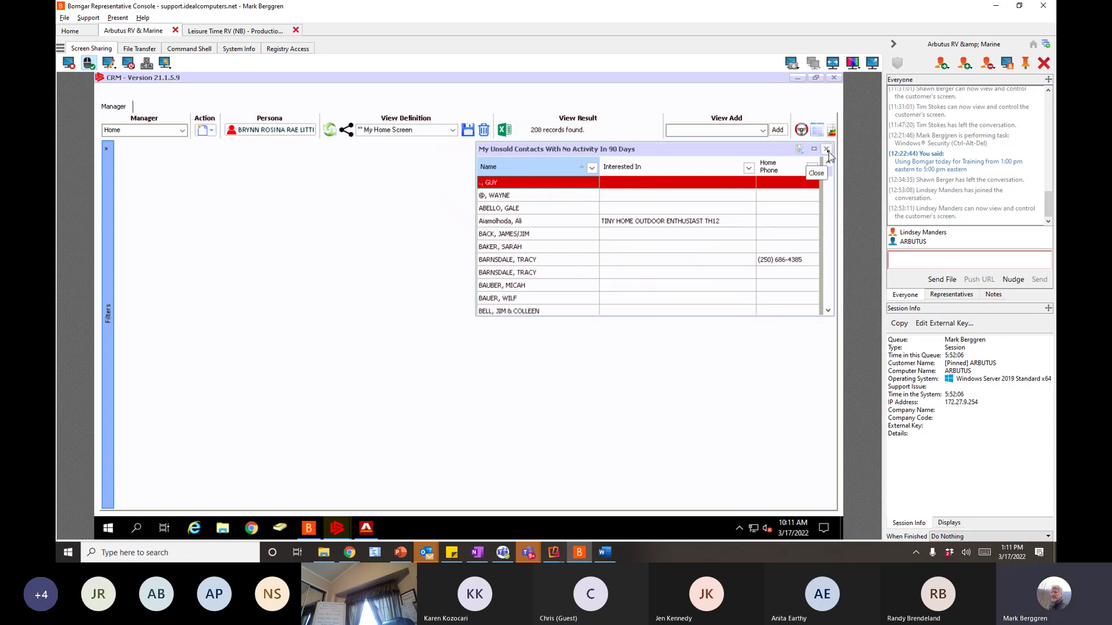
click(827, 150)
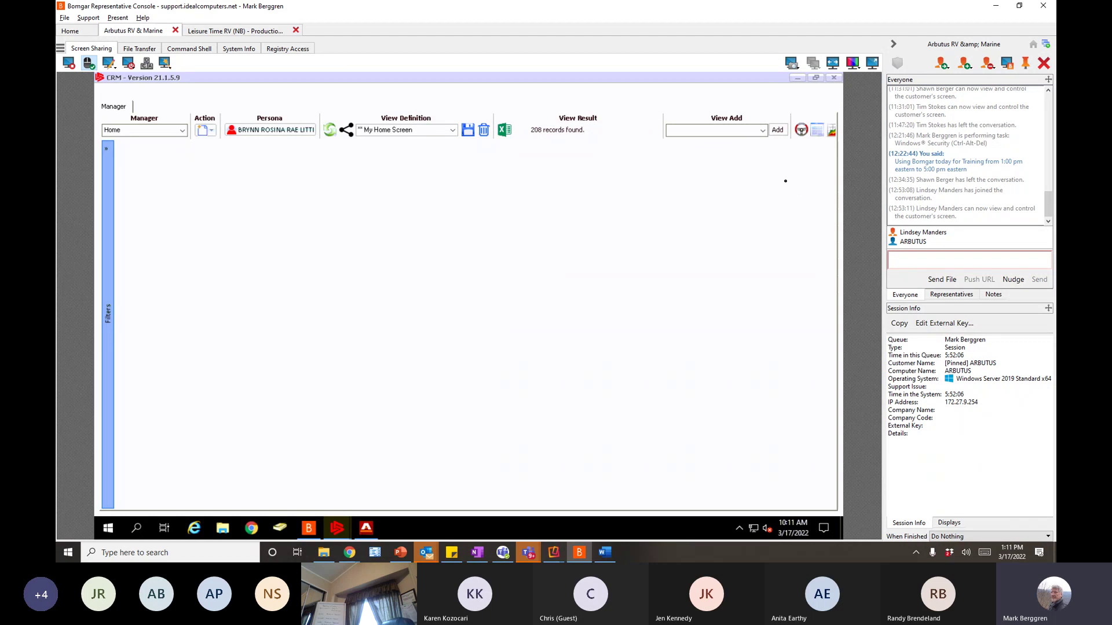
- Add a '** My Open Opportunities' panel to the new home screen
click(763, 132)
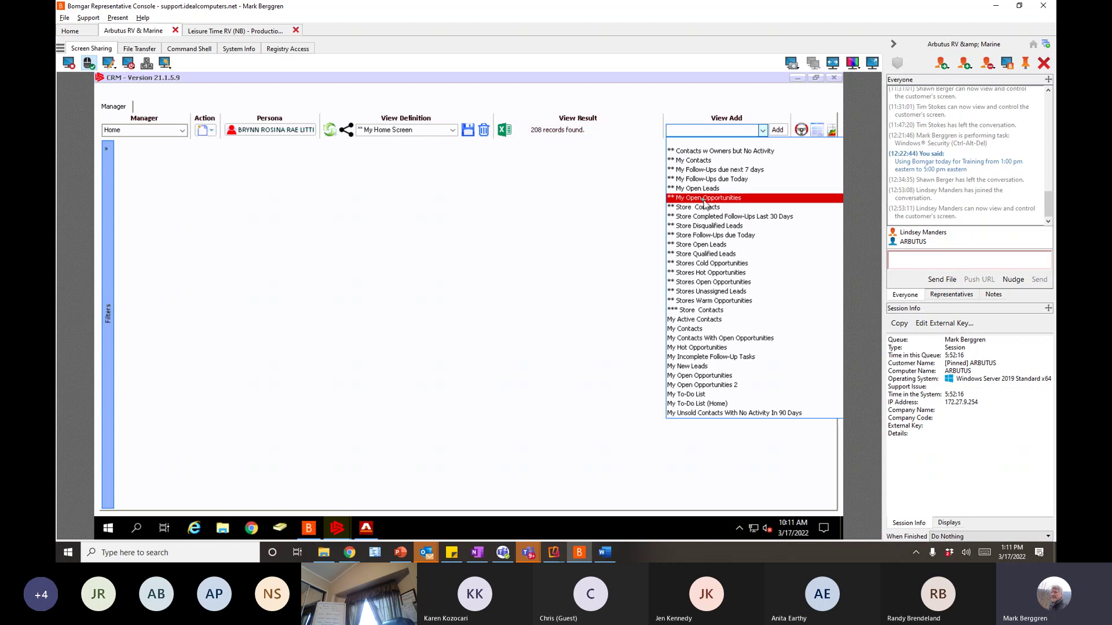
click(705, 198)
click(777, 129)
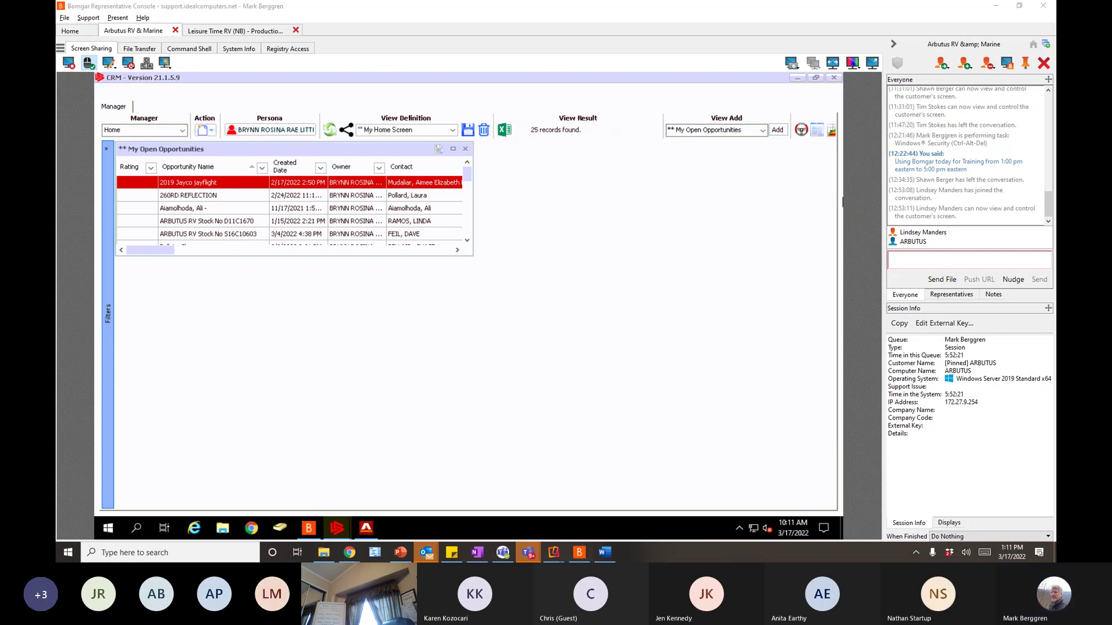
- Add '** My Open Leads', '** My Follow-Ups due Today' and '** My Contacts' panels, totalling 259 records
click(762, 130)
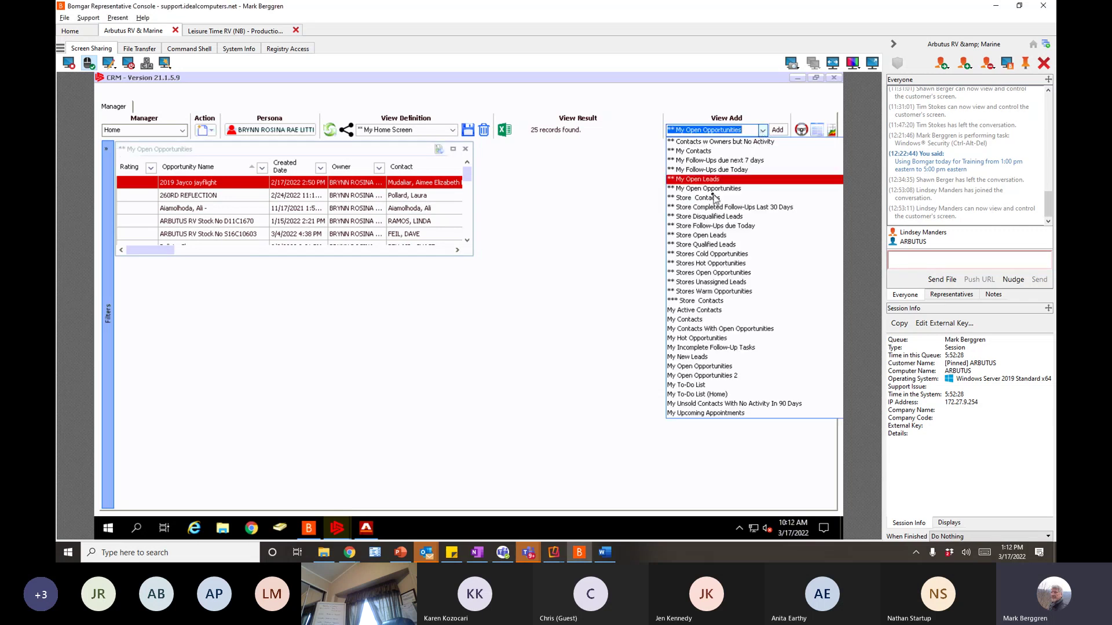
click(714, 180)
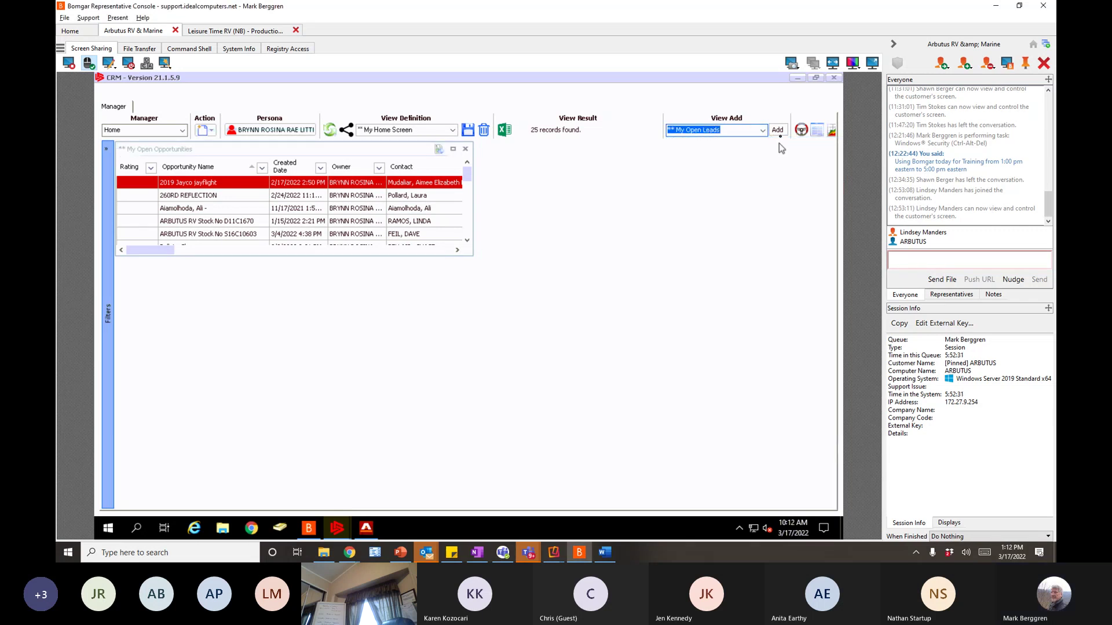
click(777, 130)
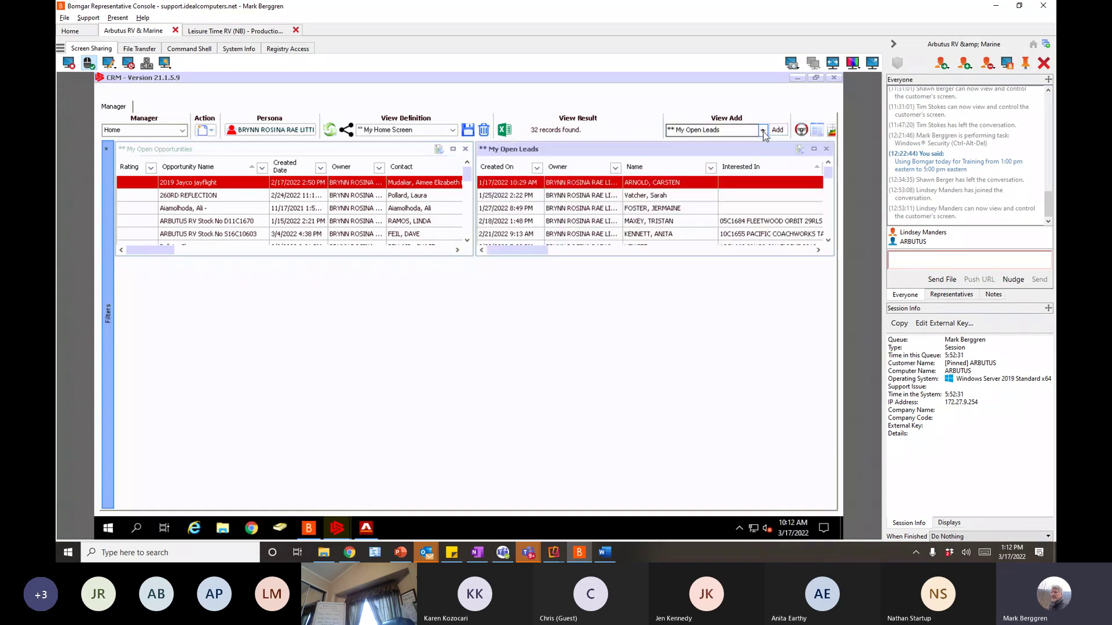
click(763, 130)
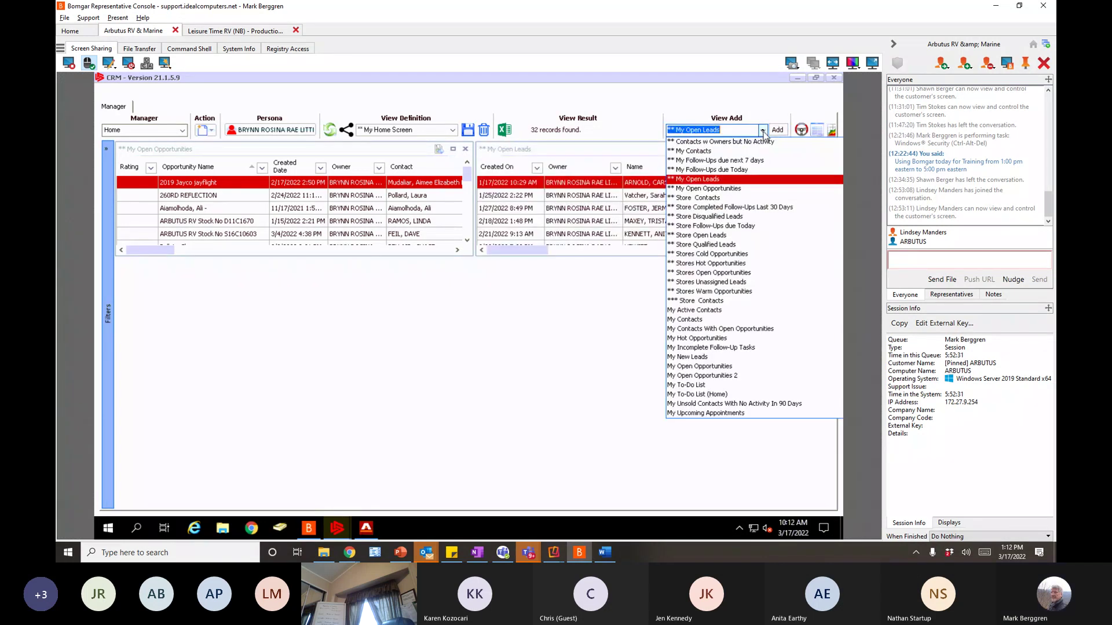
click(718, 170)
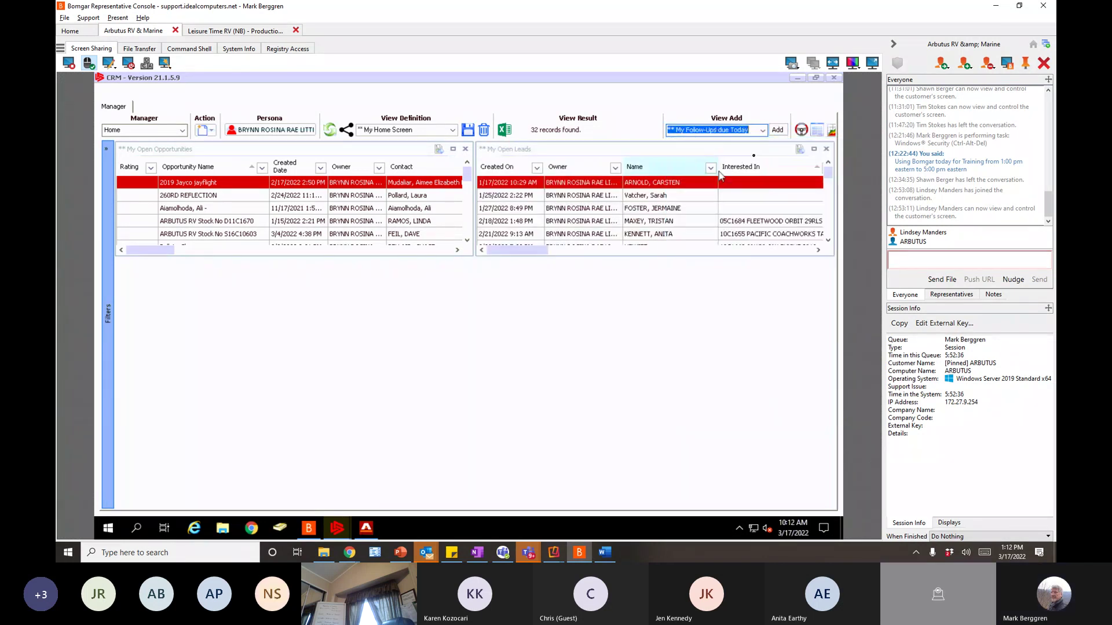
click(777, 130)
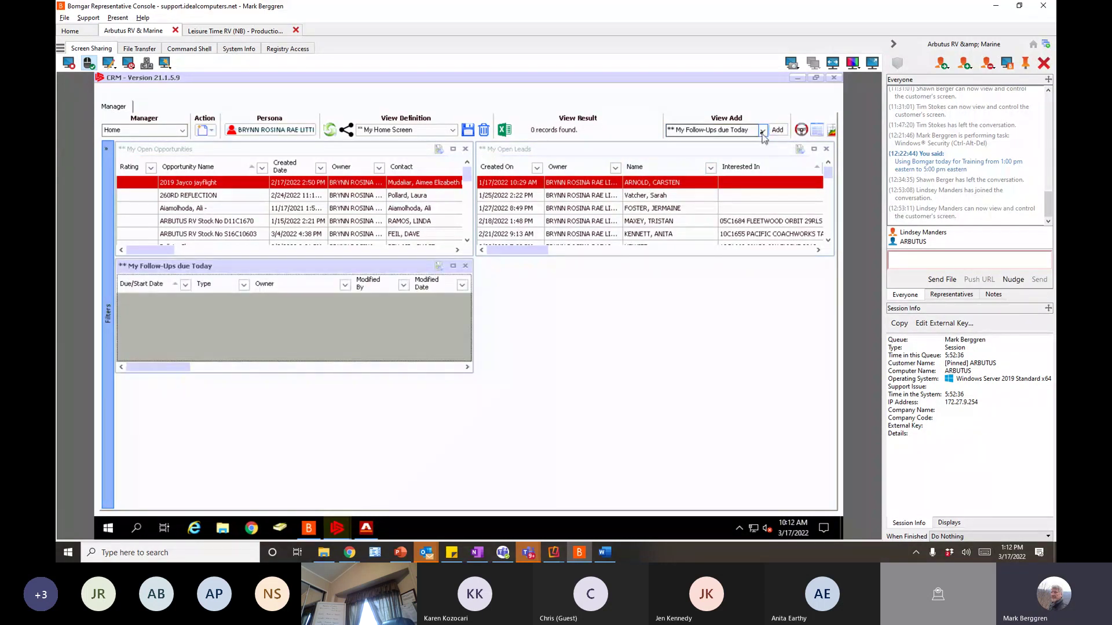
click(762, 132)
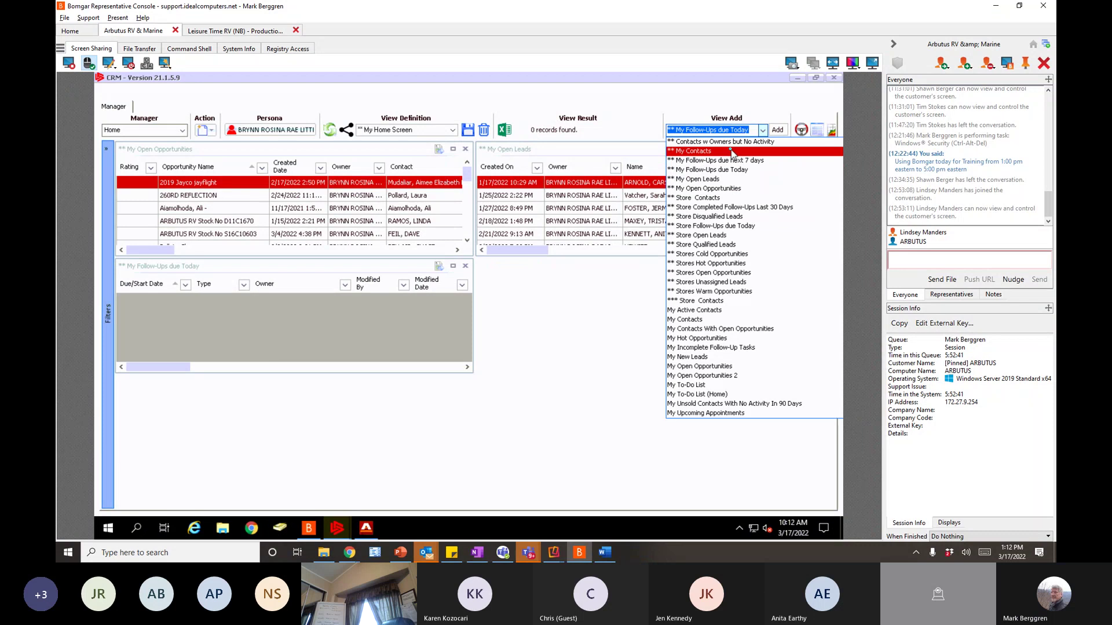
click(732, 152)
click(776, 131)
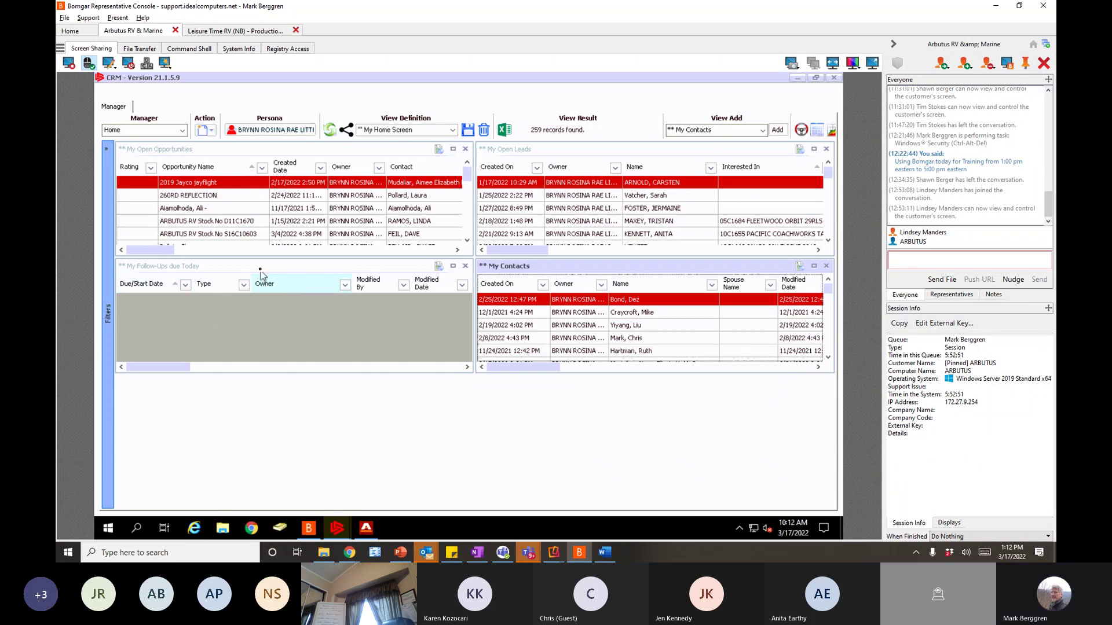
- Dock the Follow-Ups due Today panel top-left and make it taller above open opportunities
drag(261, 270, 259, 162)
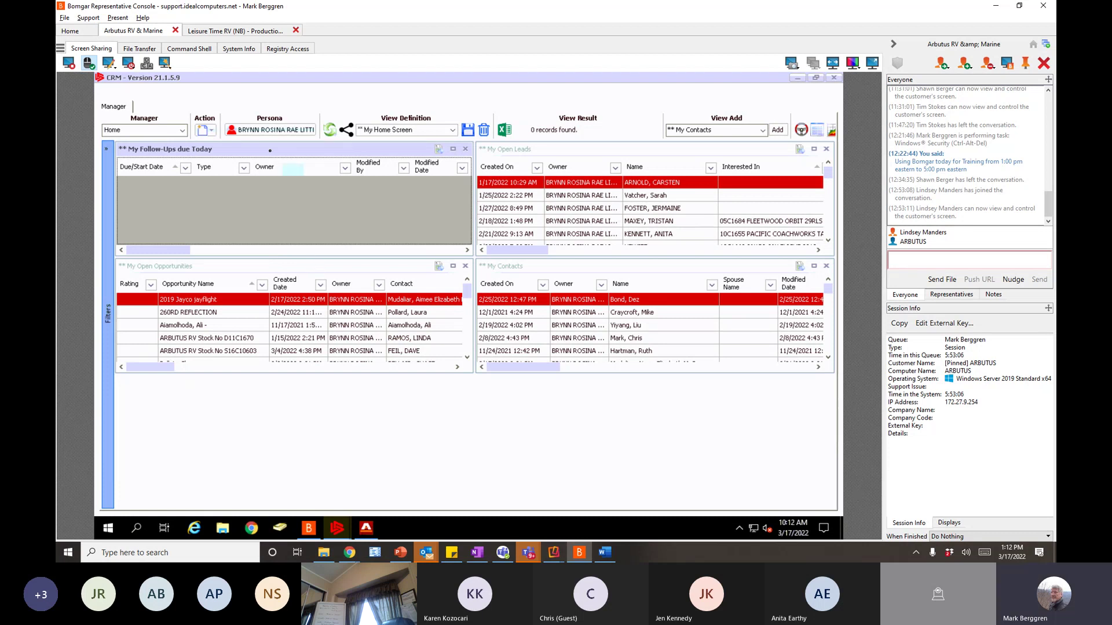
click(528, 150)
click(182, 270)
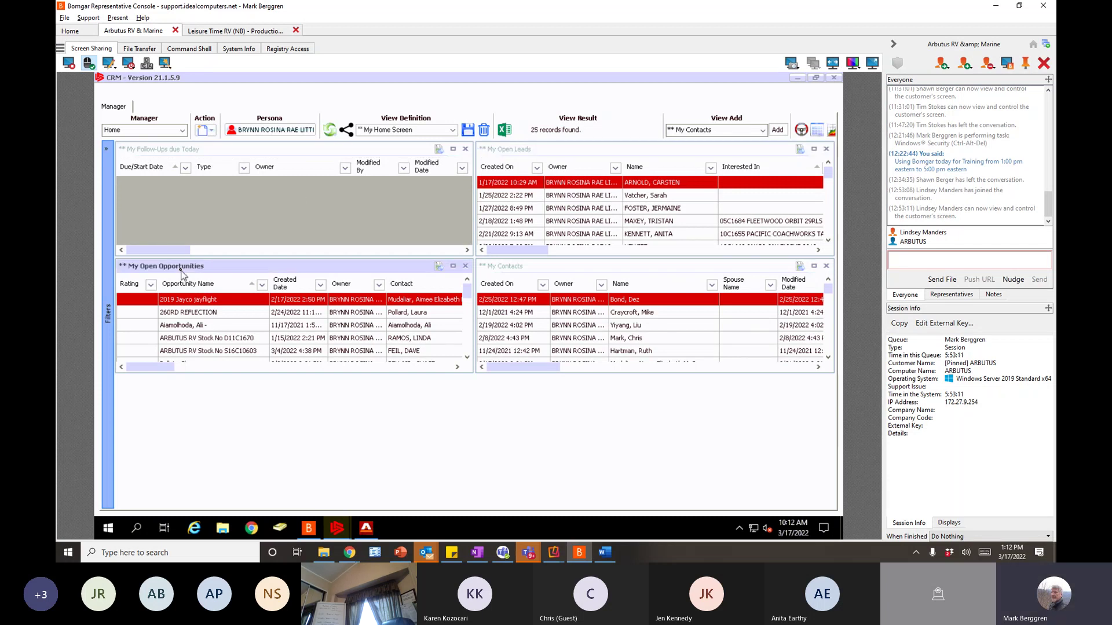
click(503, 269)
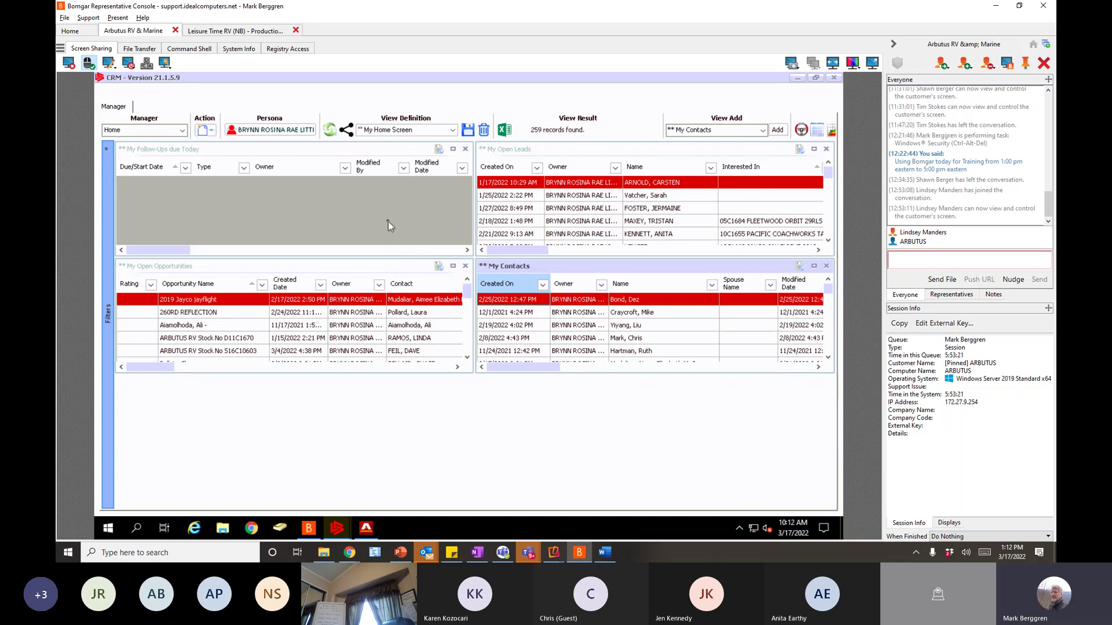
click(392, 256)
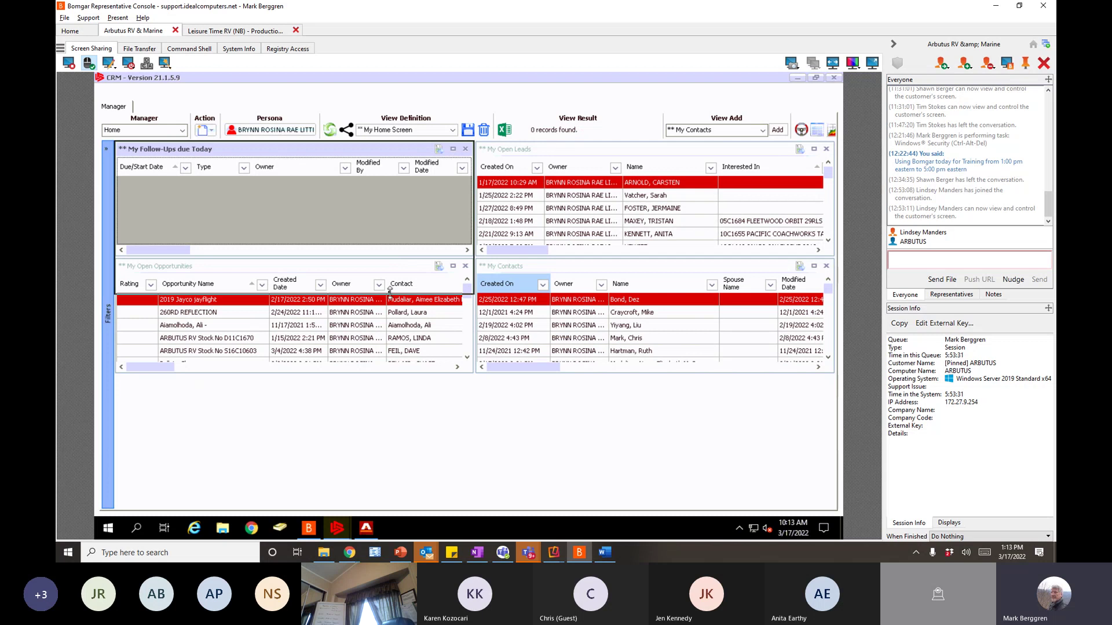
drag(390, 291, 372, 286)
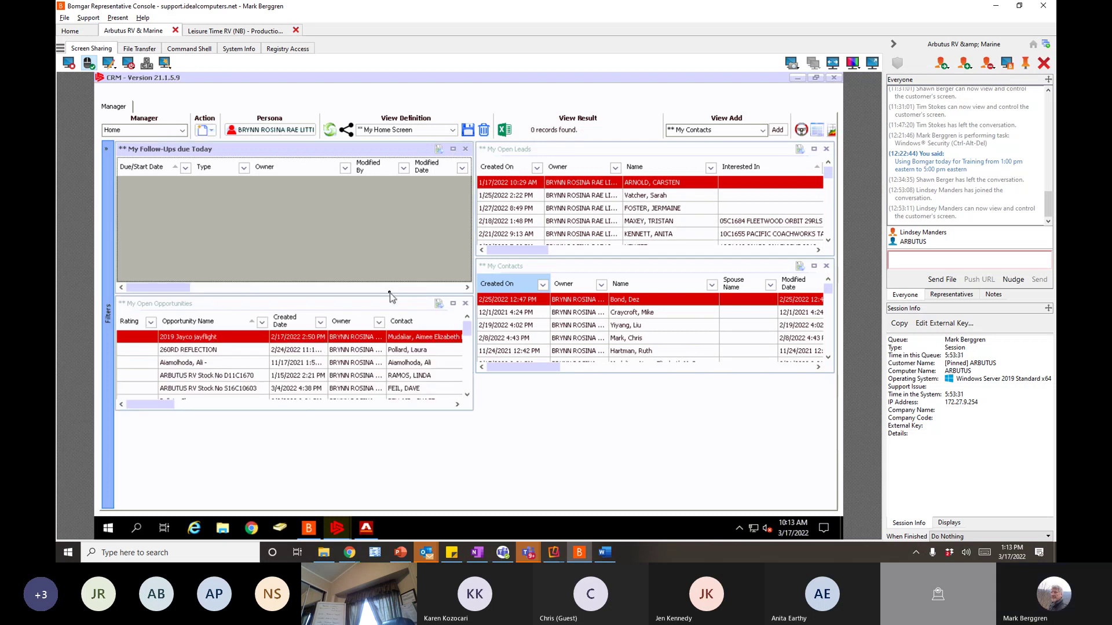
- Stretch the My Open Opportunities, My Open Leads and My Contacts panels down to fill the screen
click(376, 412)
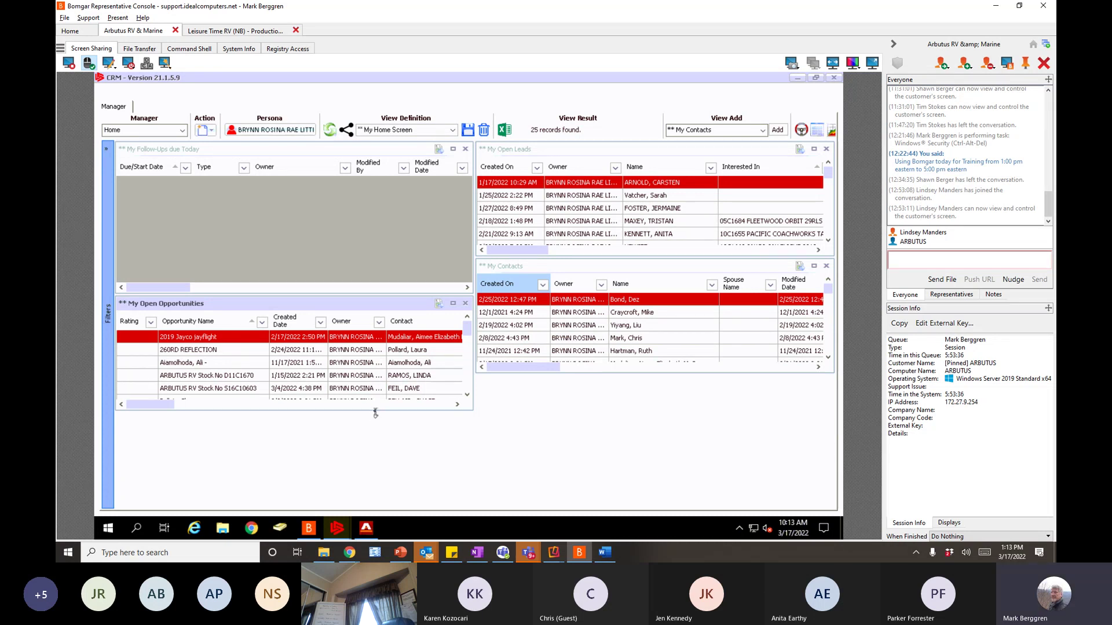
drag(375, 412, 369, 508)
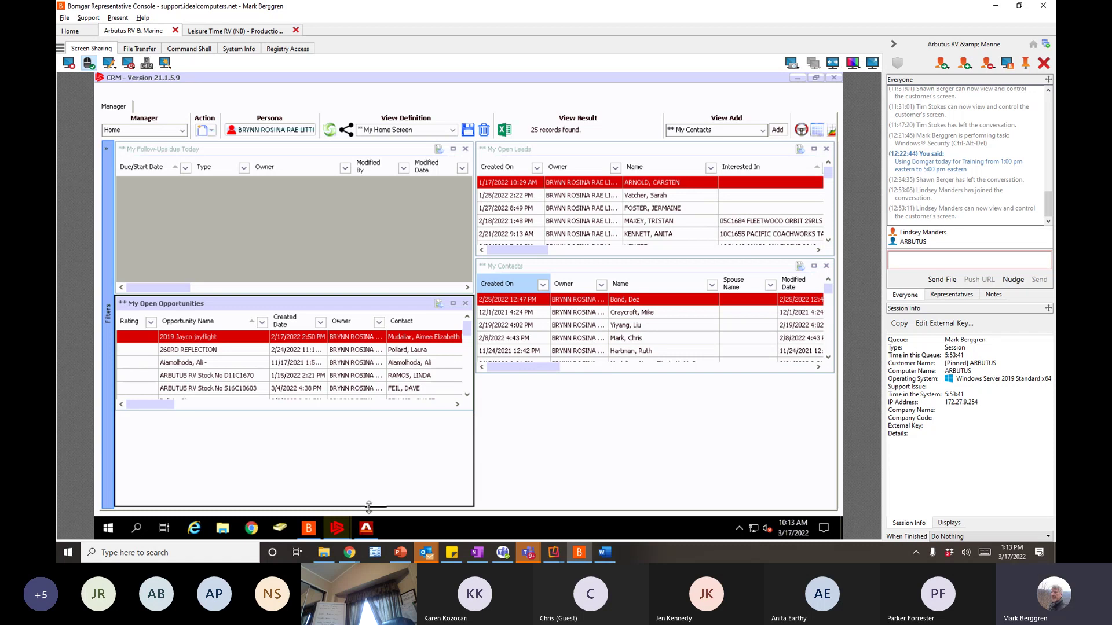
click(507, 255)
drag(507, 265, 508, 297)
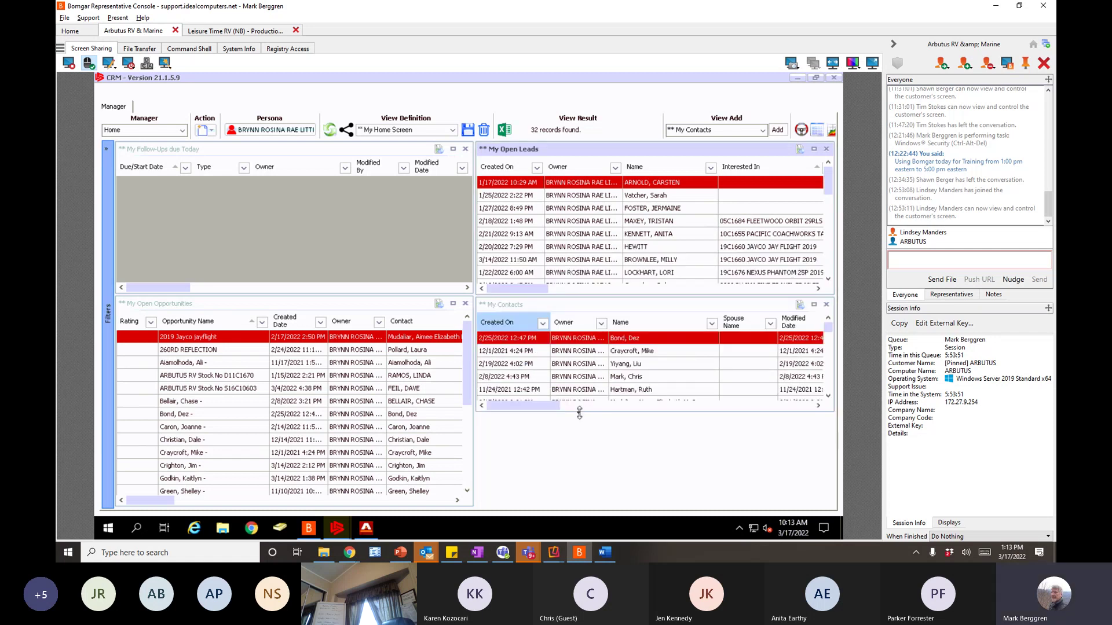
drag(580, 424, 583, 510)
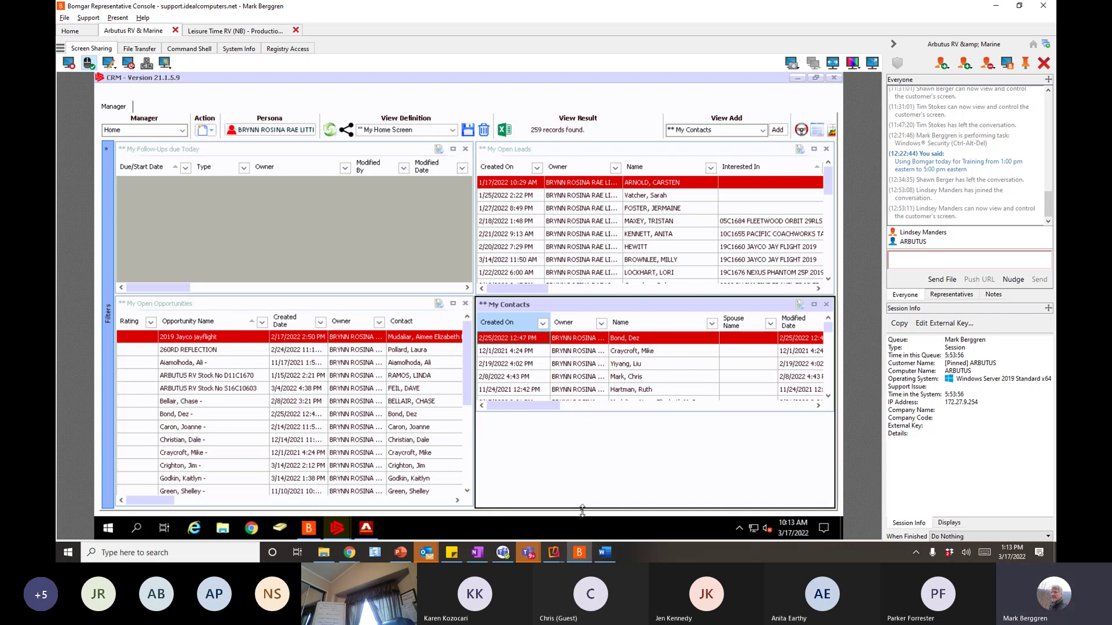
click(468, 131)
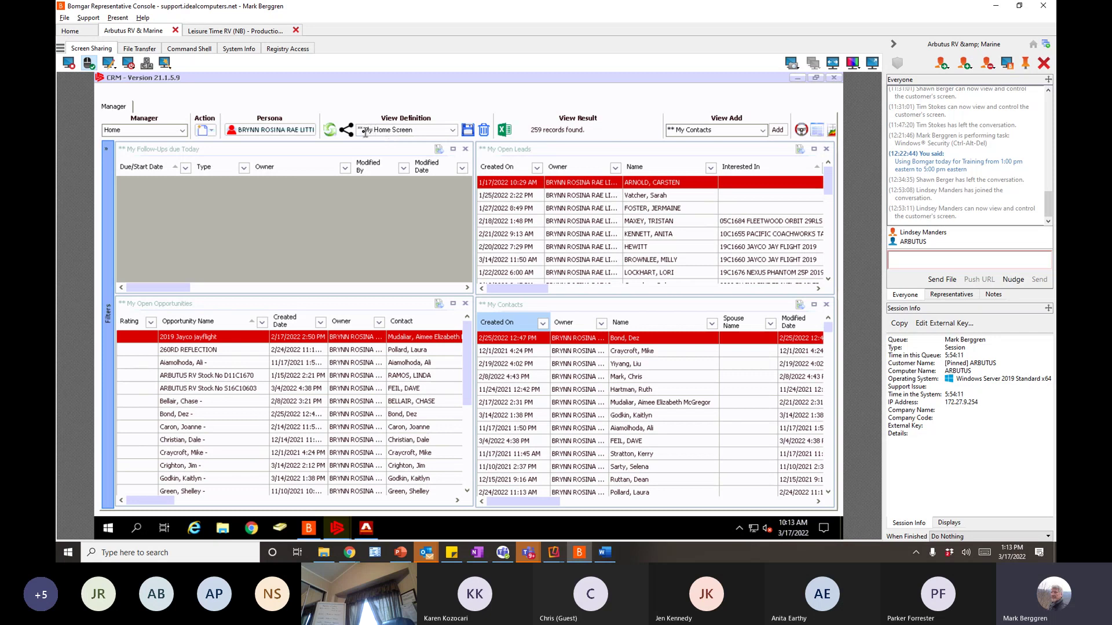
- Send the chat message 'I am in a training session now until 5:00 pm' and minimize the chat
click(365, 132)
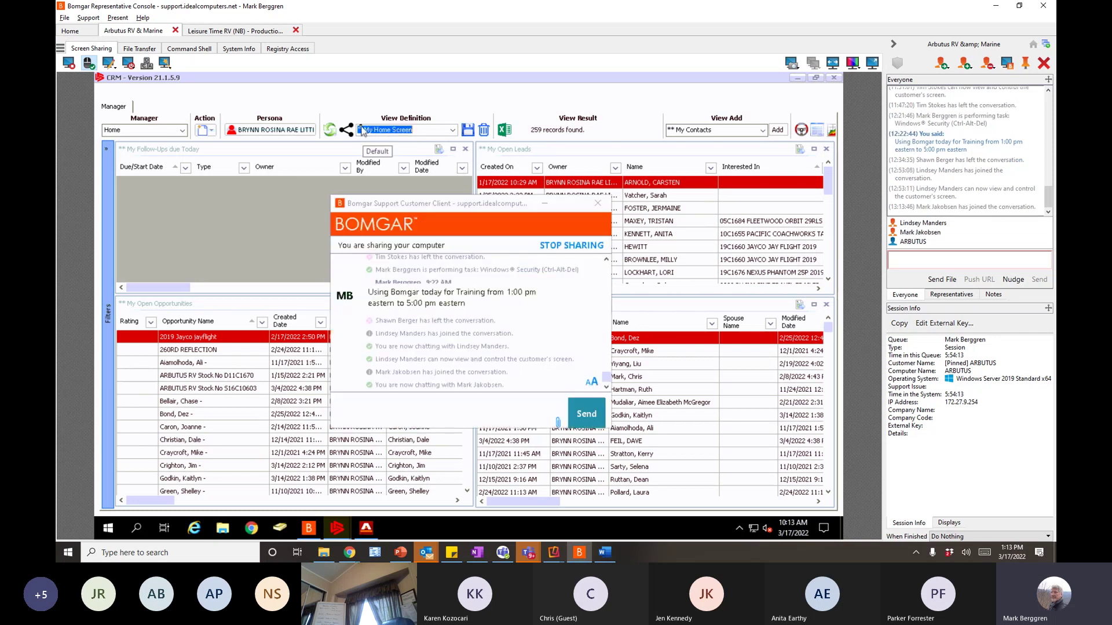
click(458, 262)
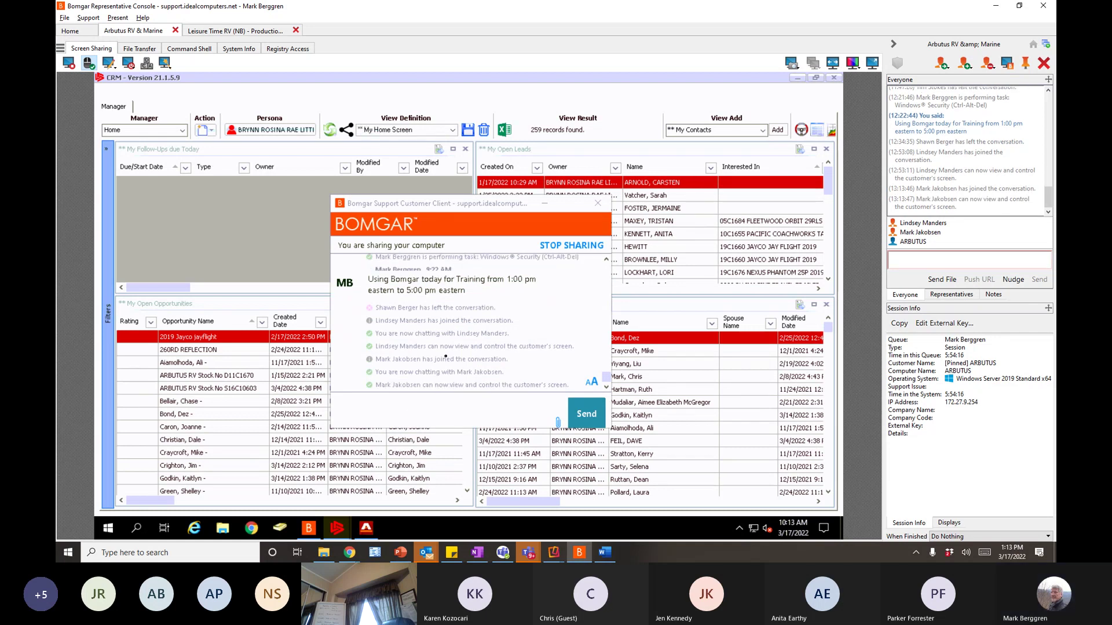
click(411, 409)
text(I am in a train)
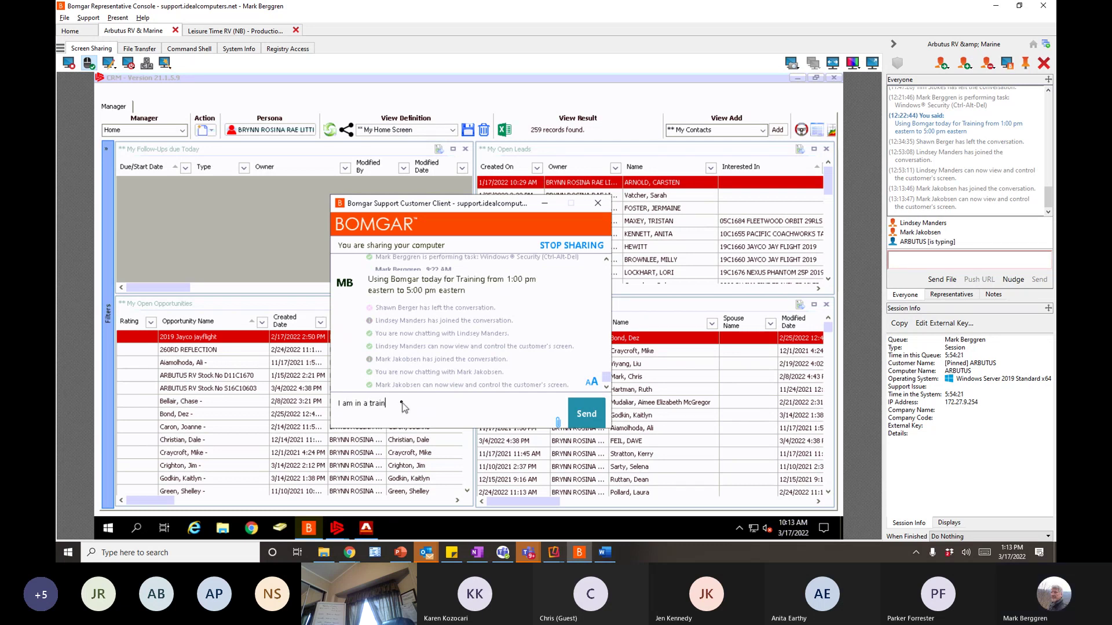
text(ing )
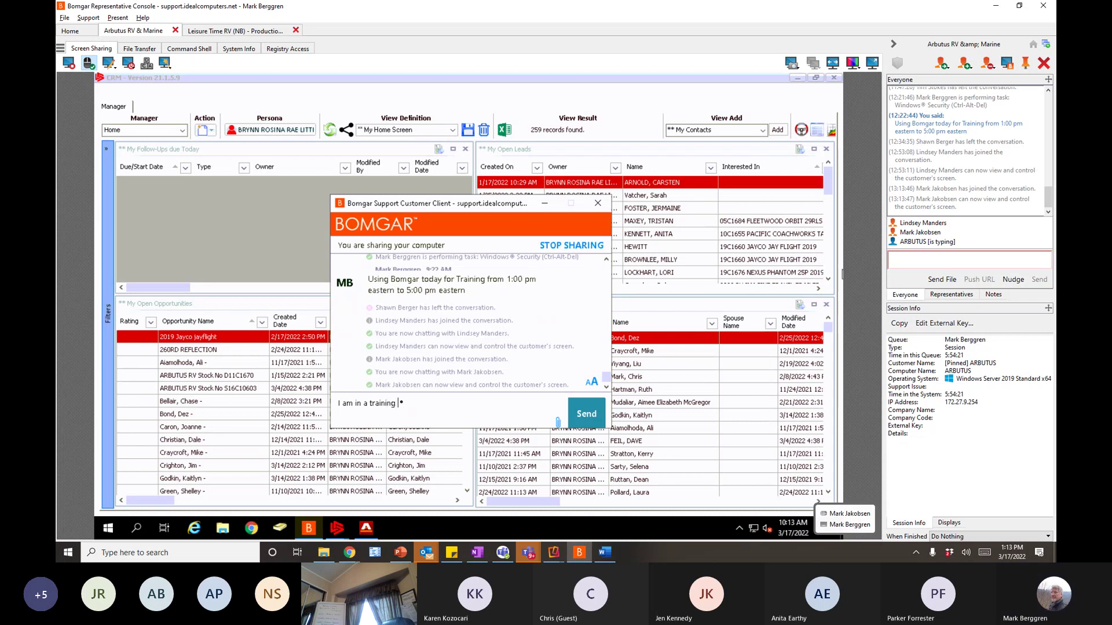
text(session now uni)
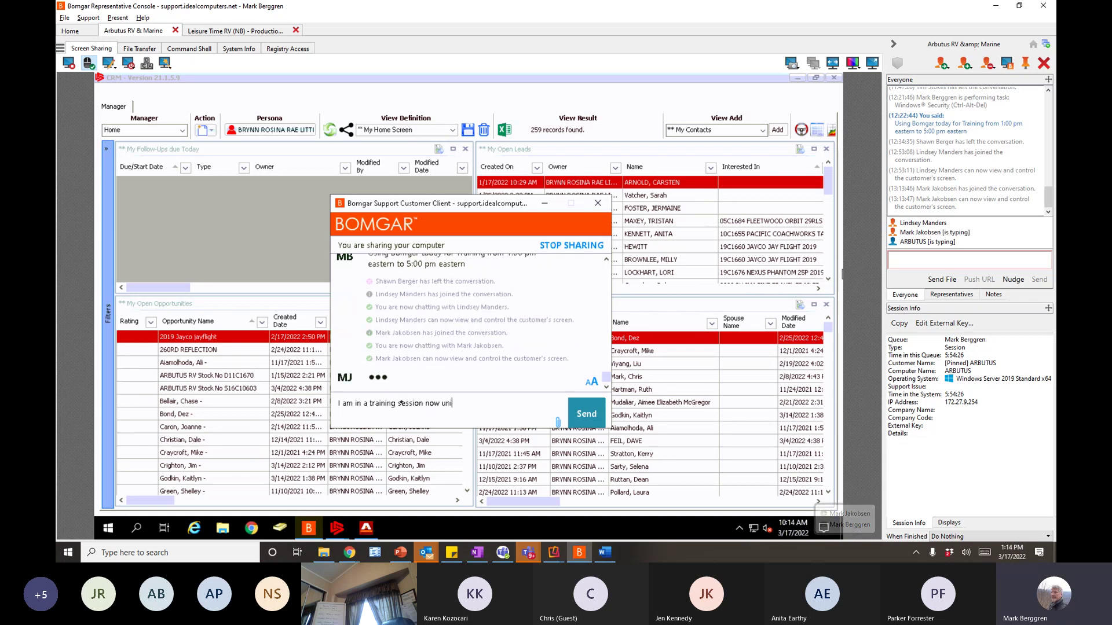
text(tl 5)
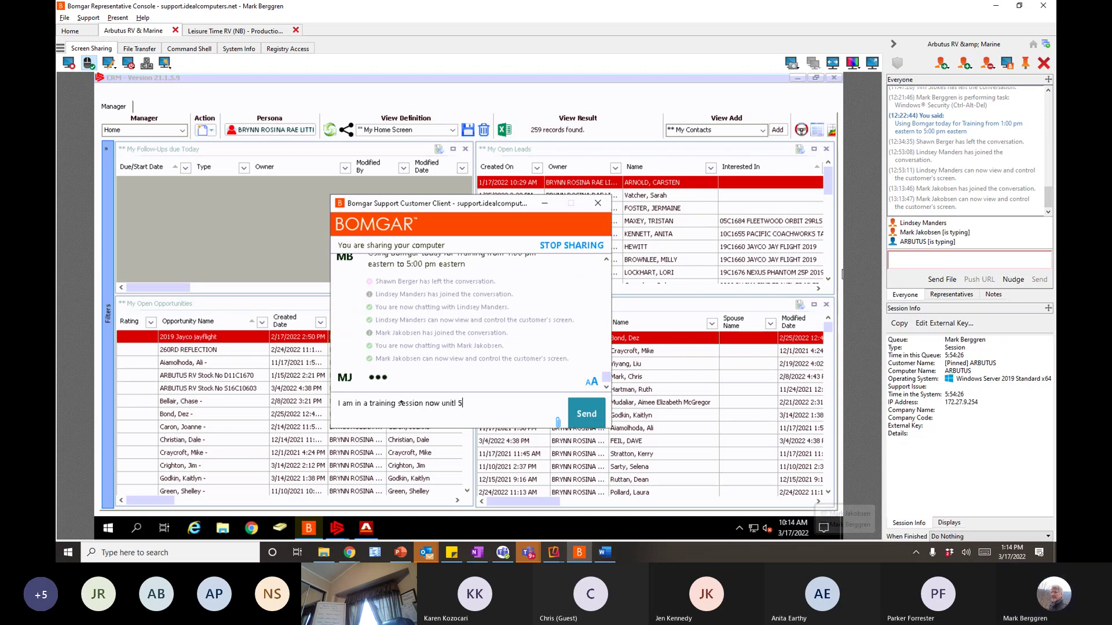
text(;00 pm)
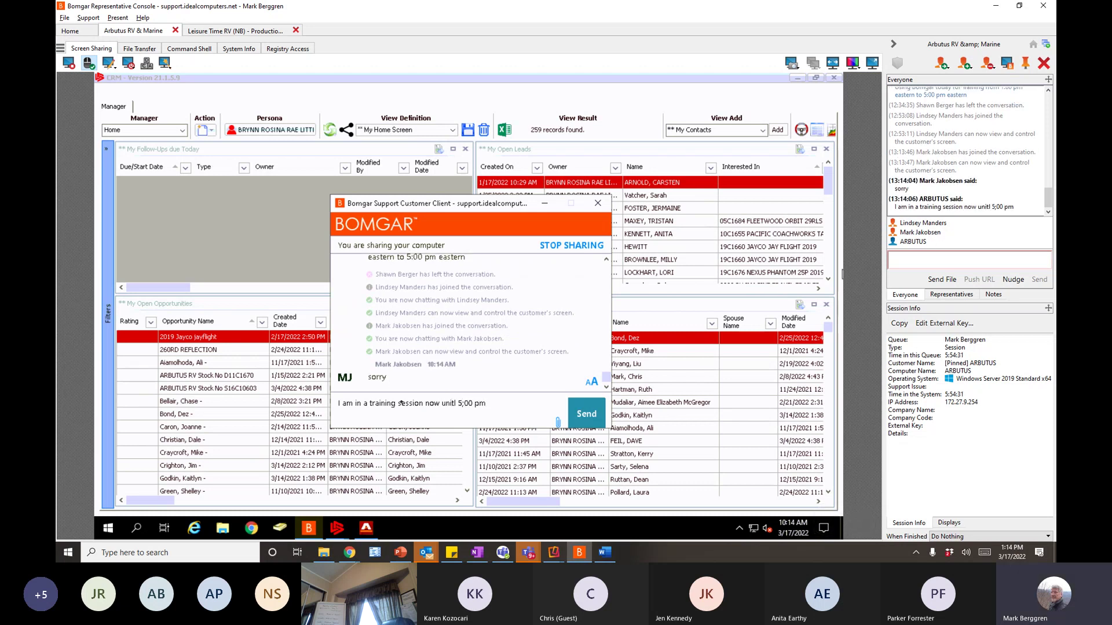
key(Return)
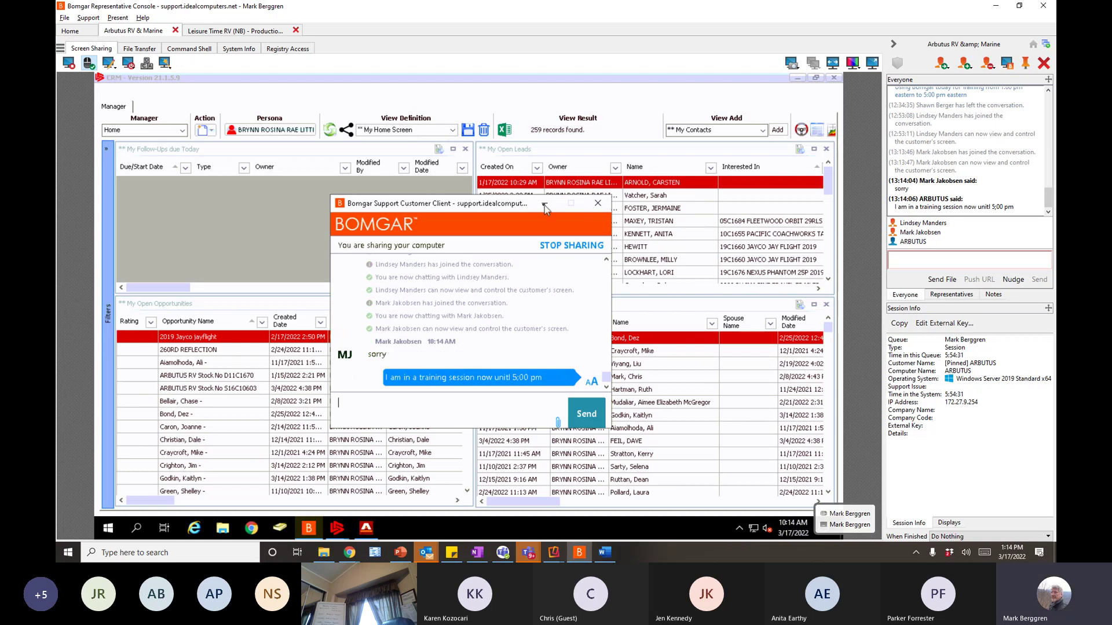
click(544, 204)
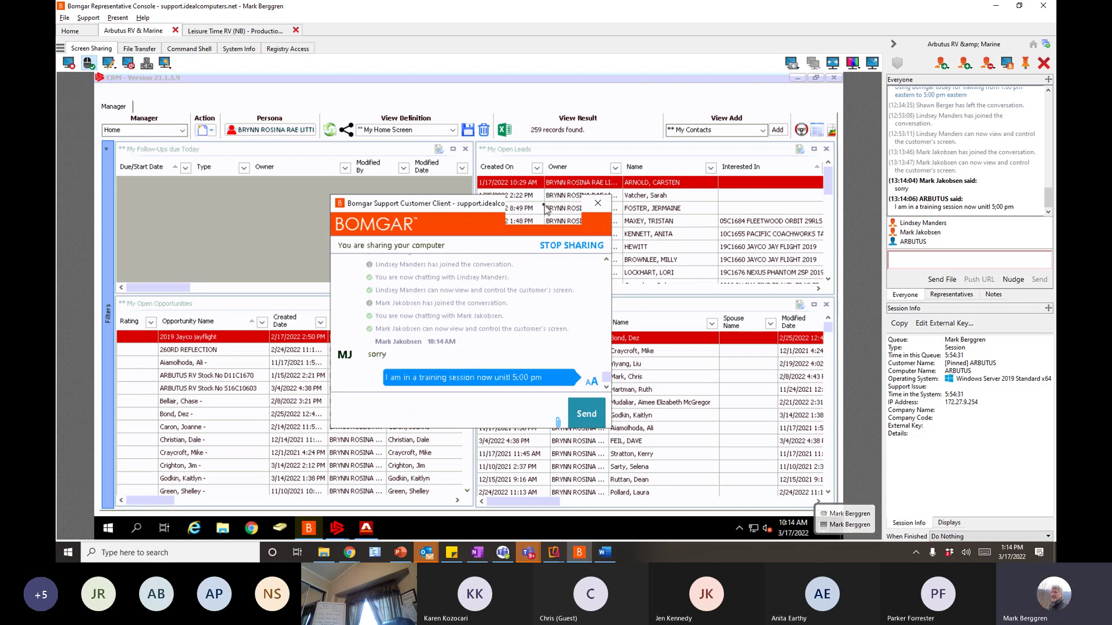
- Switch the view definition to BR My Home Screen, then check today's due follow-ups
click(365, 131)
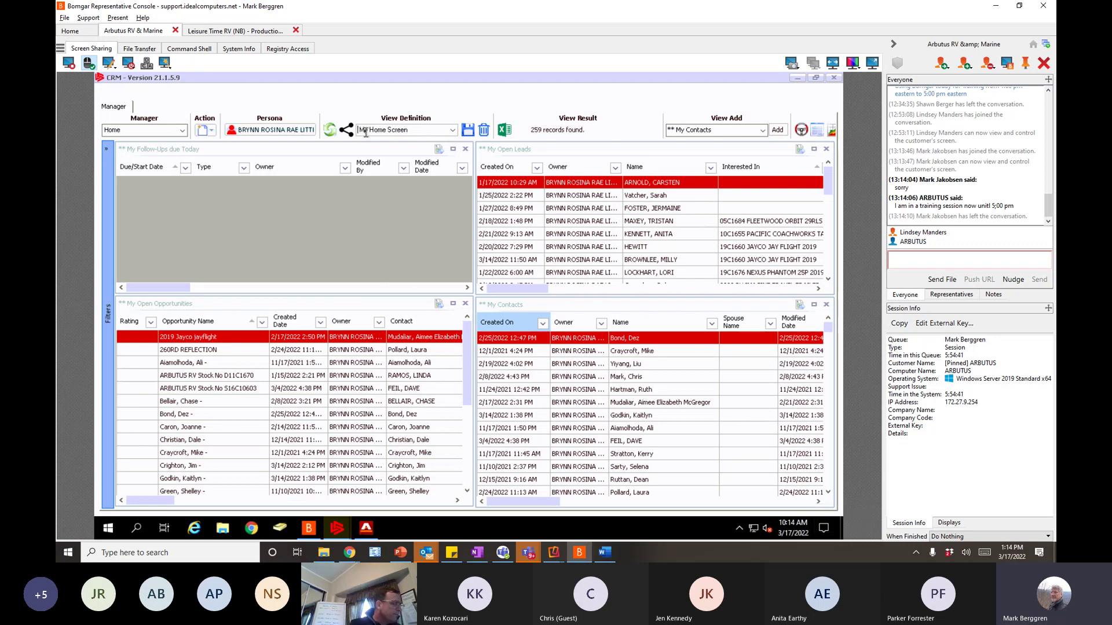
text(BR)
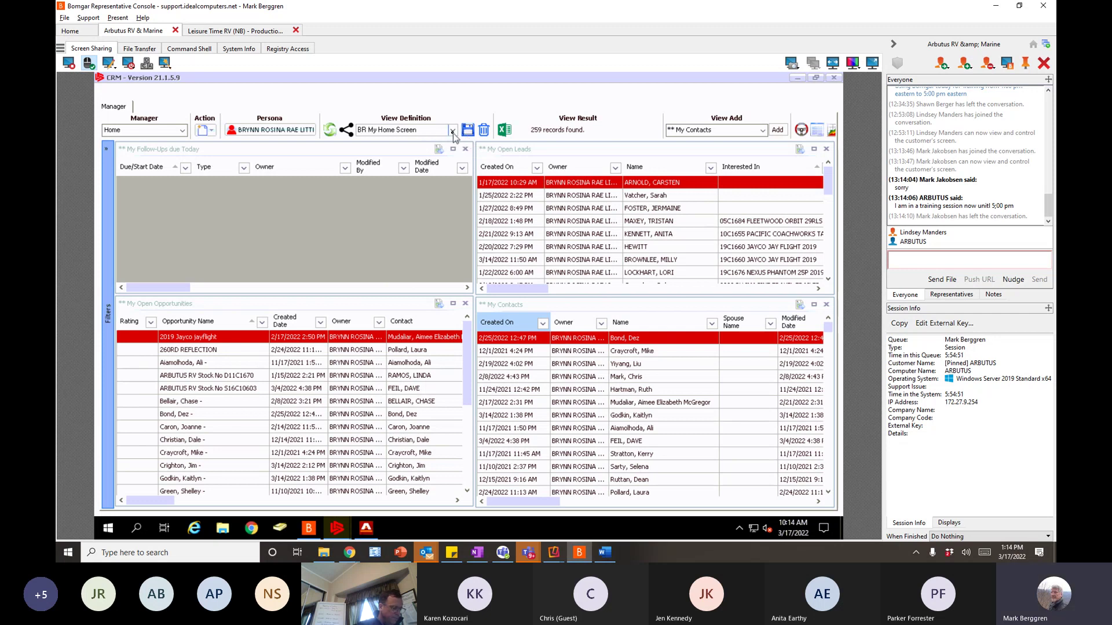
click(453, 131)
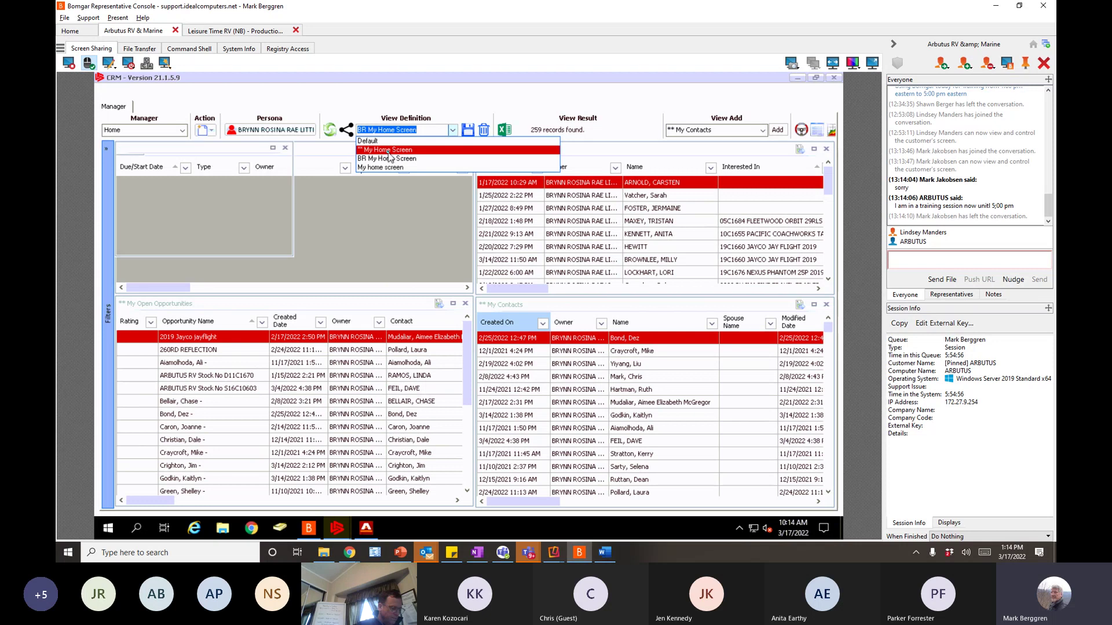
click(388, 150)
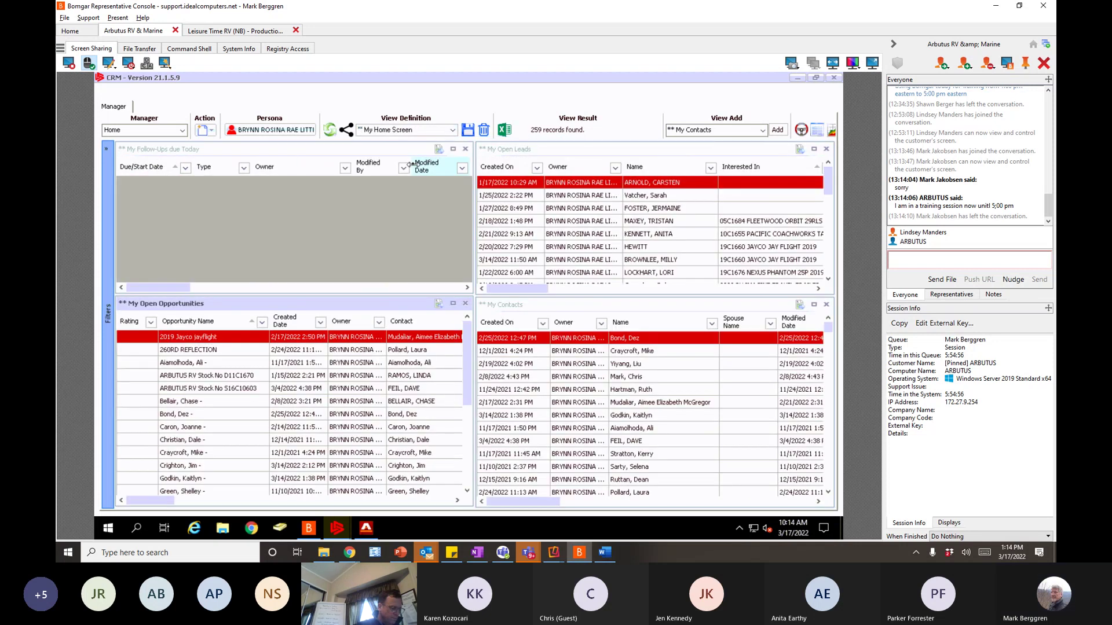
click(454, 132)
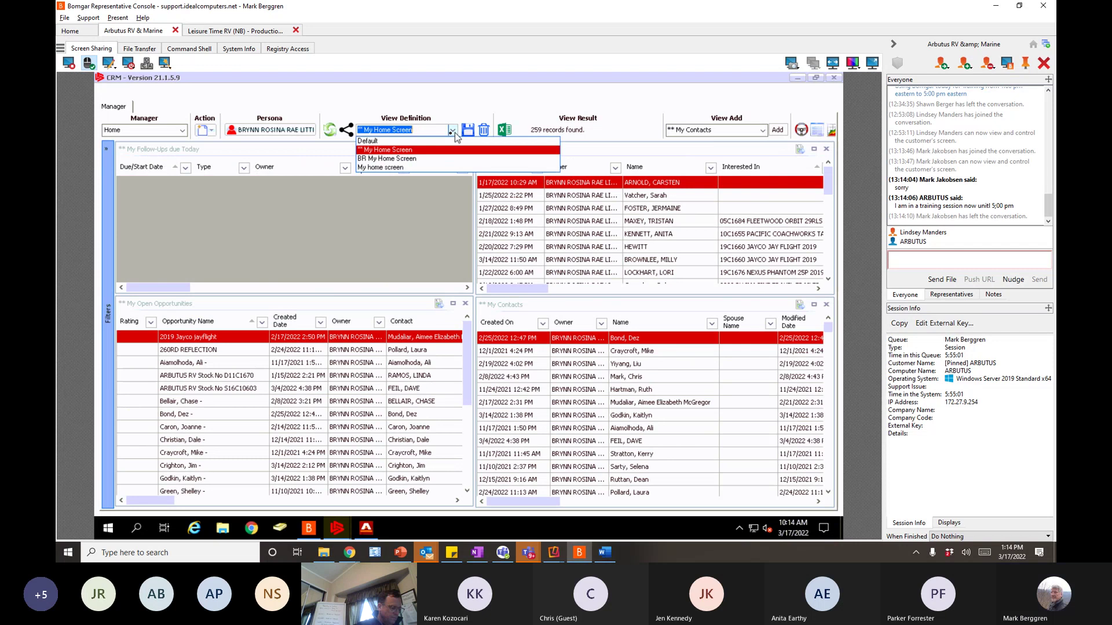
click(393, 158)
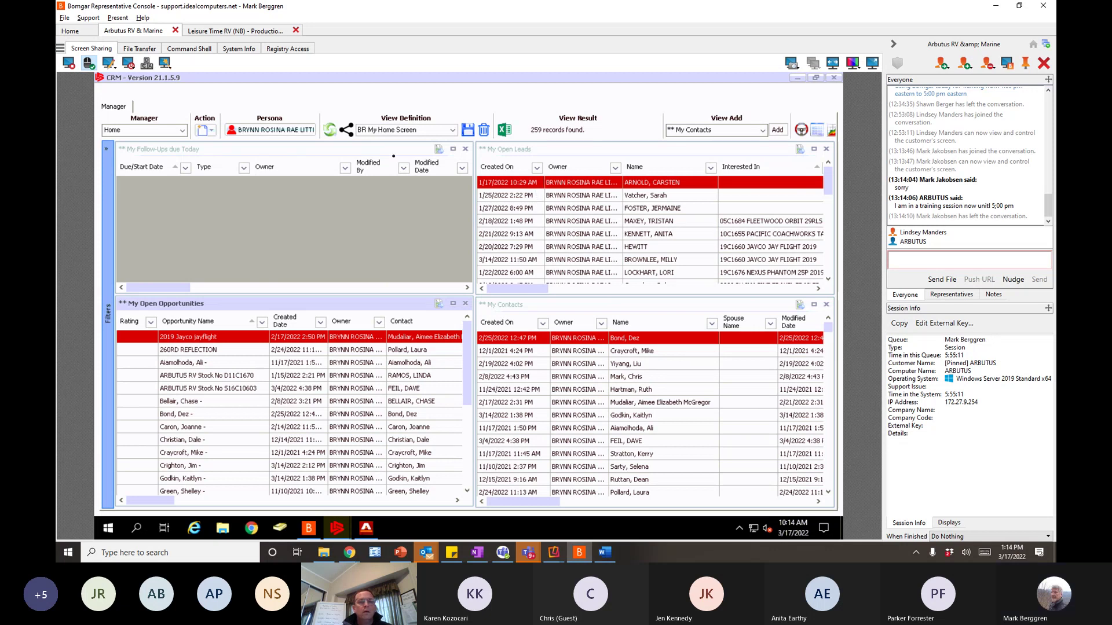
click(380, 151)
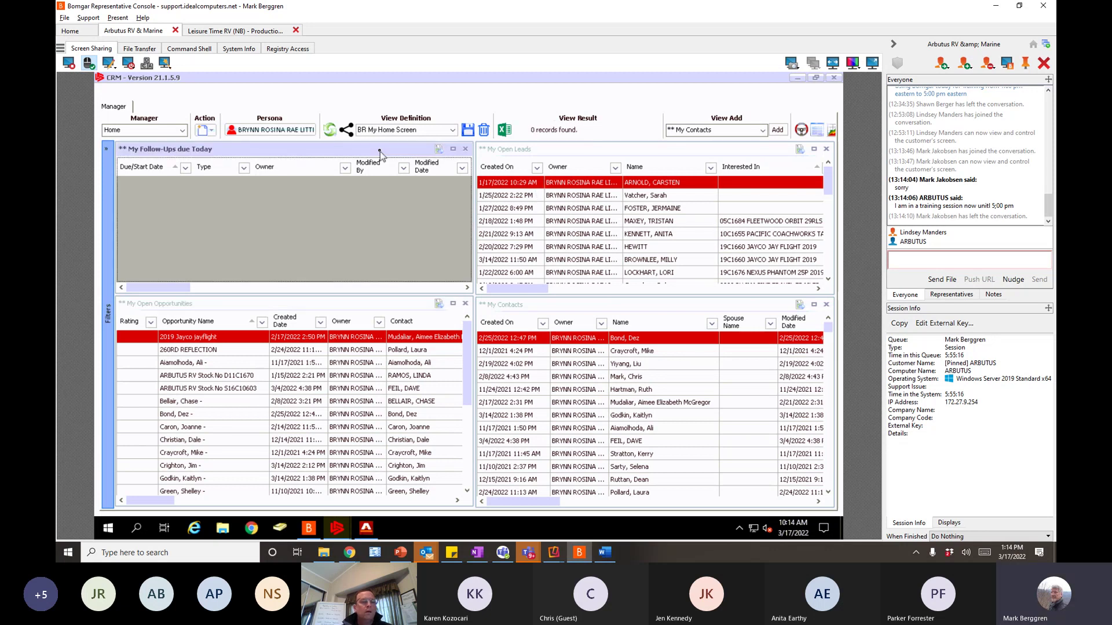
click(508, 149)
click(248, 319)
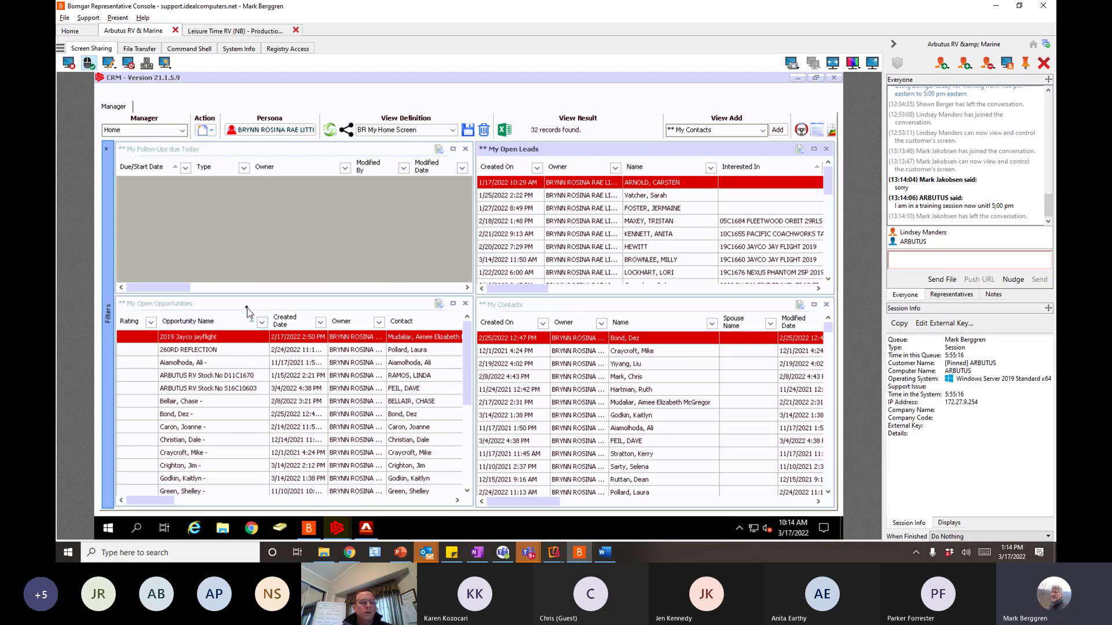
click(540, 309)
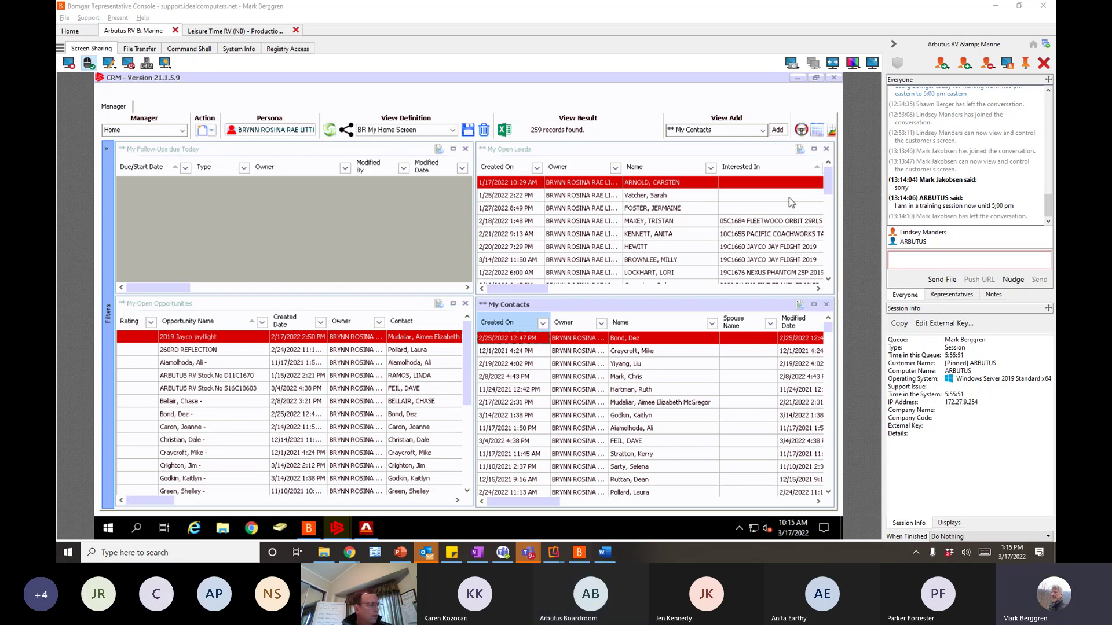
- Switch to the Contacts manager and set Owner(s) to All, listing 259 records
click(183, 132)
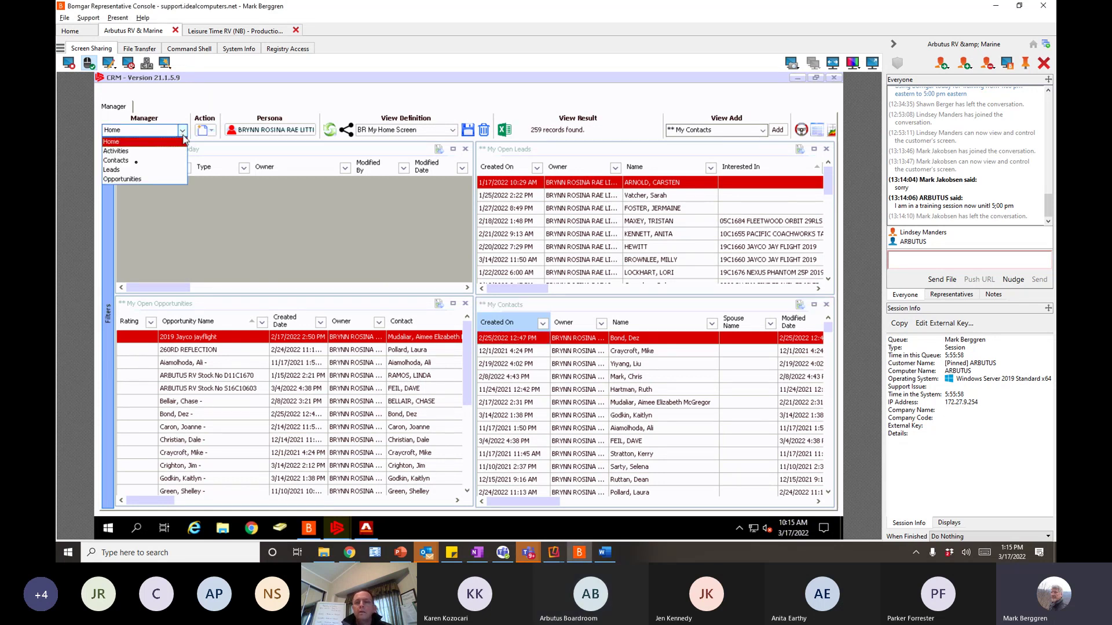
click(128, 161)
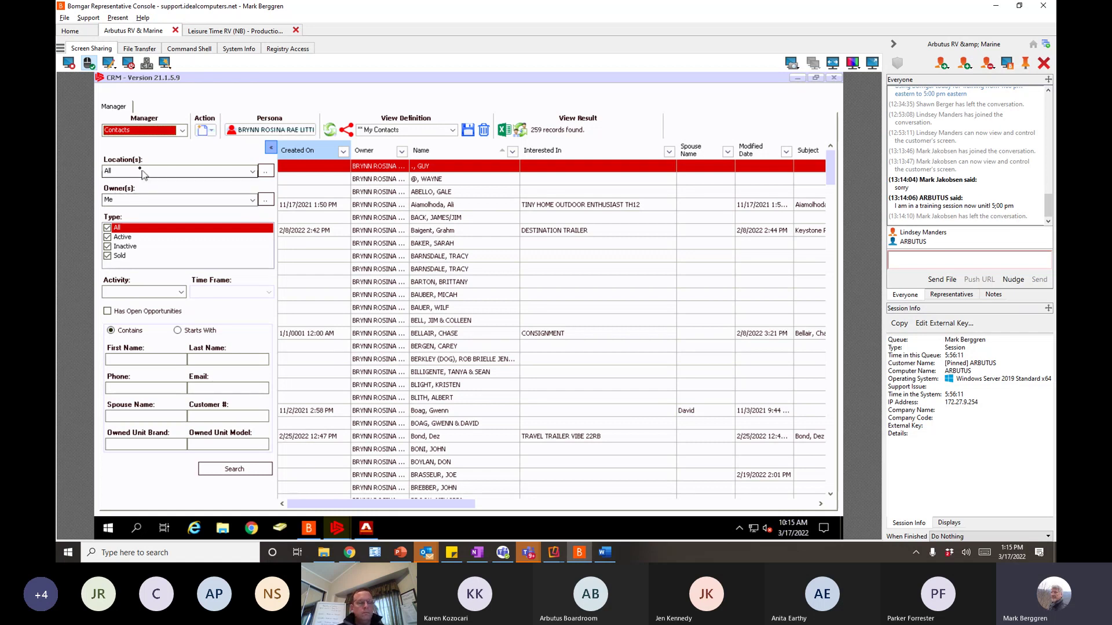
click(138, 199)
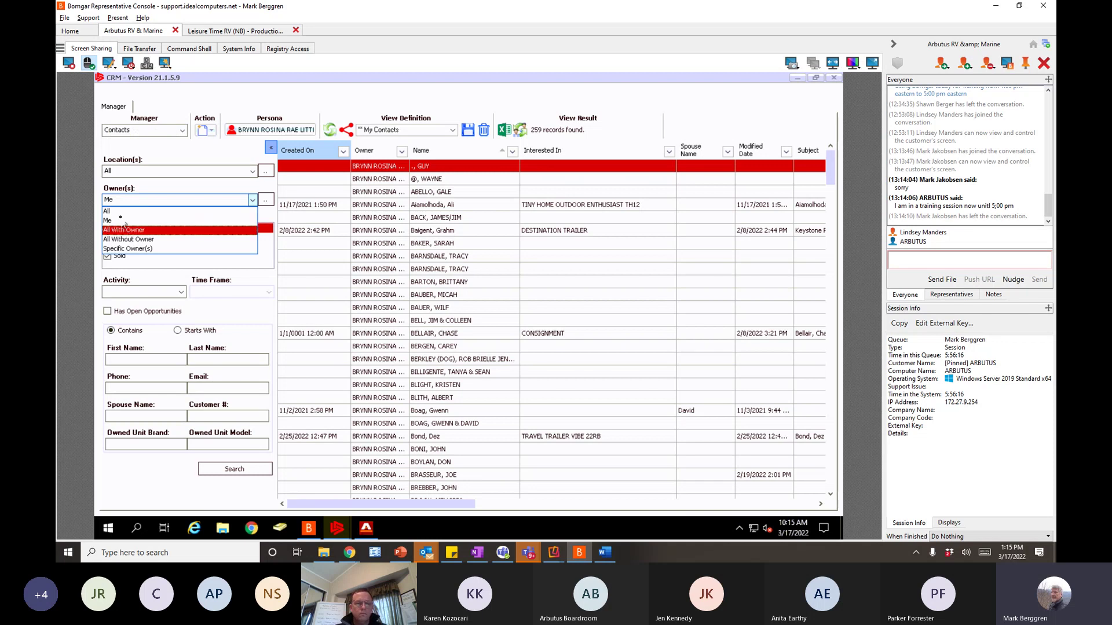
click(120, 211)
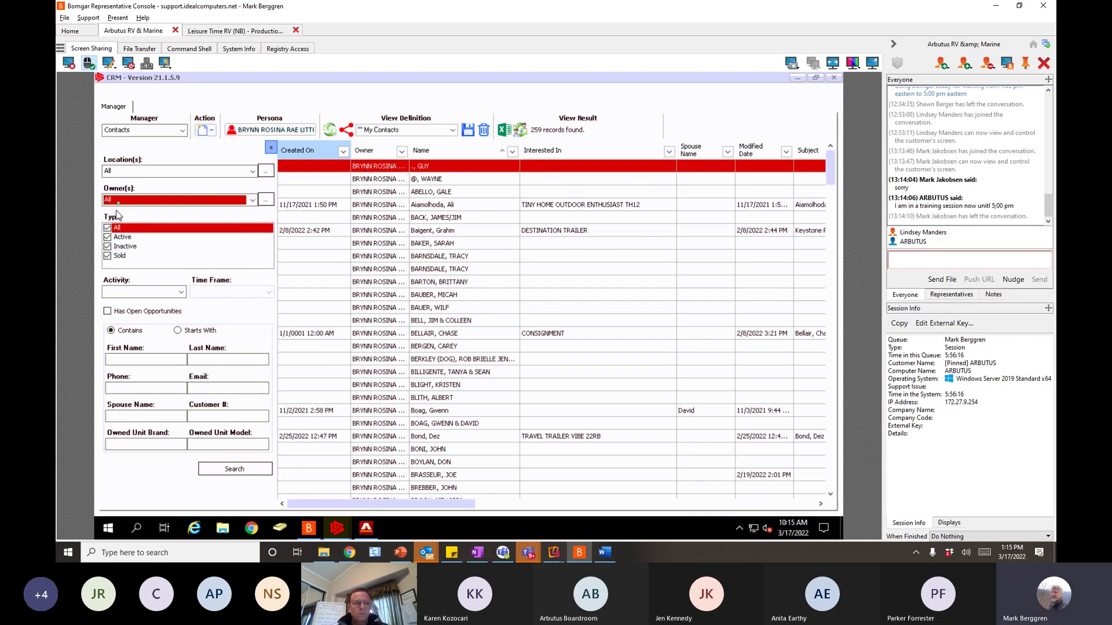
click(119, 201)
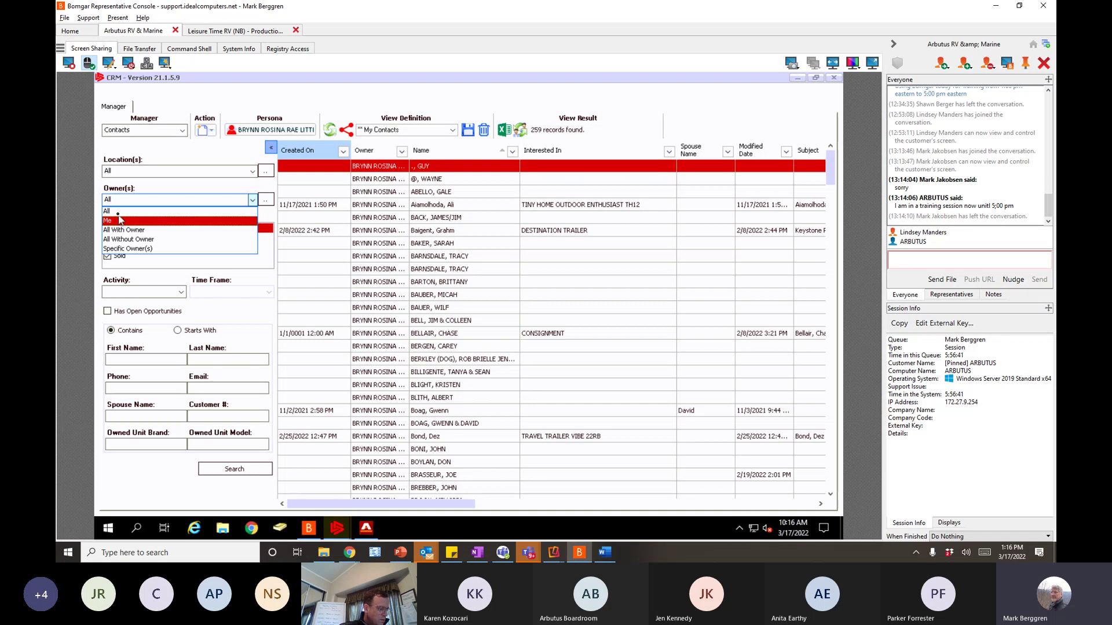
click(118, 212)
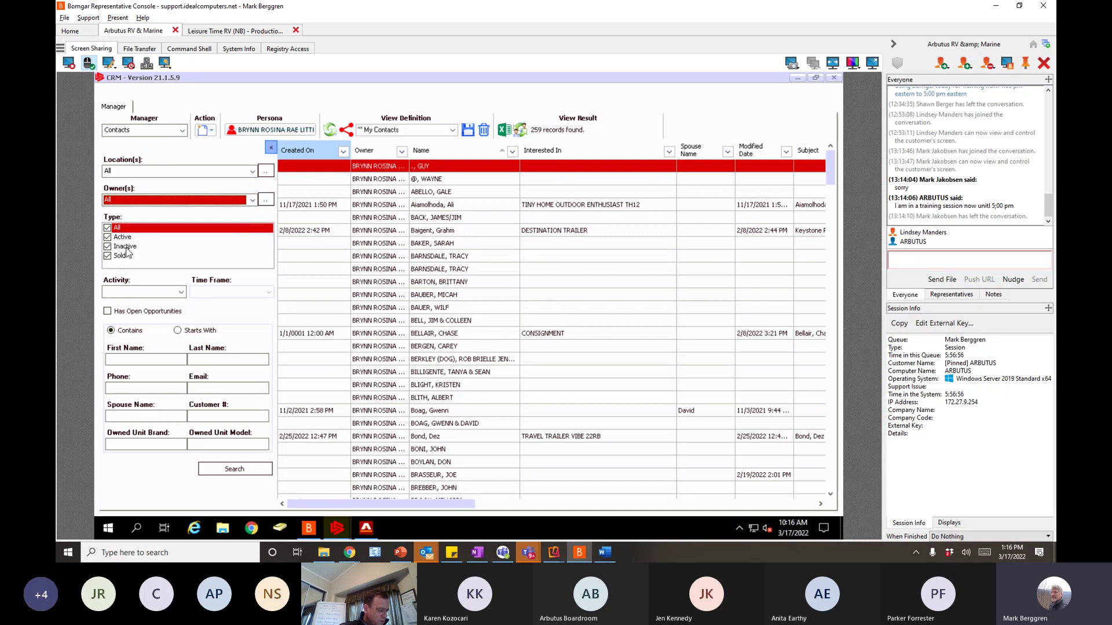
- Search for contacts whose last name starts with the customer's surname
click(198, 360)
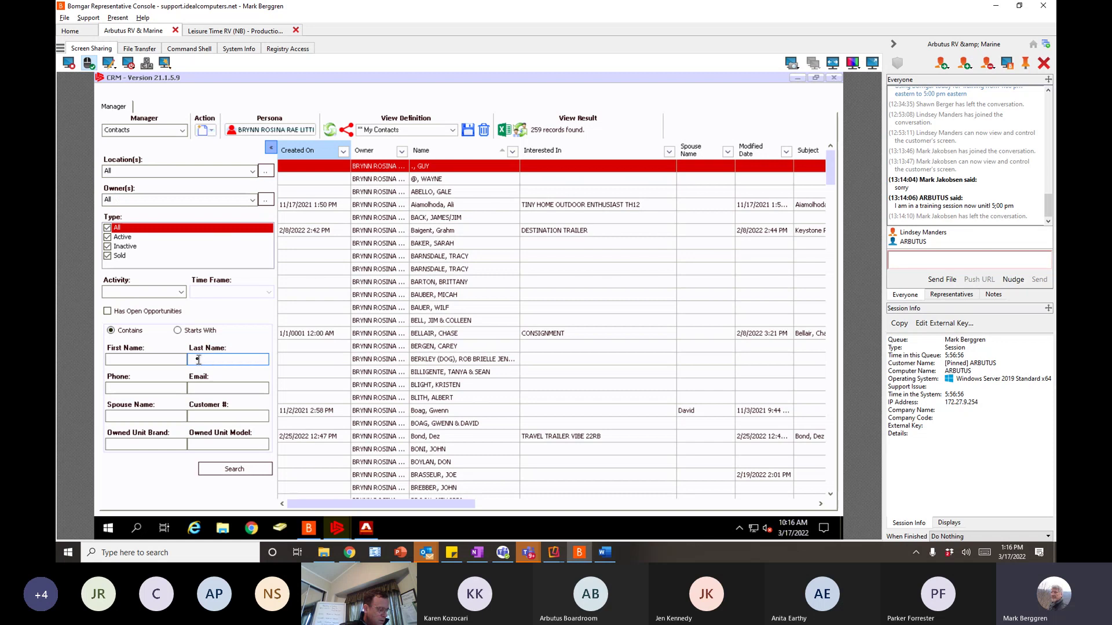
text(del)
key(BackSpace)
key(BackSpace)
click(180, 333)
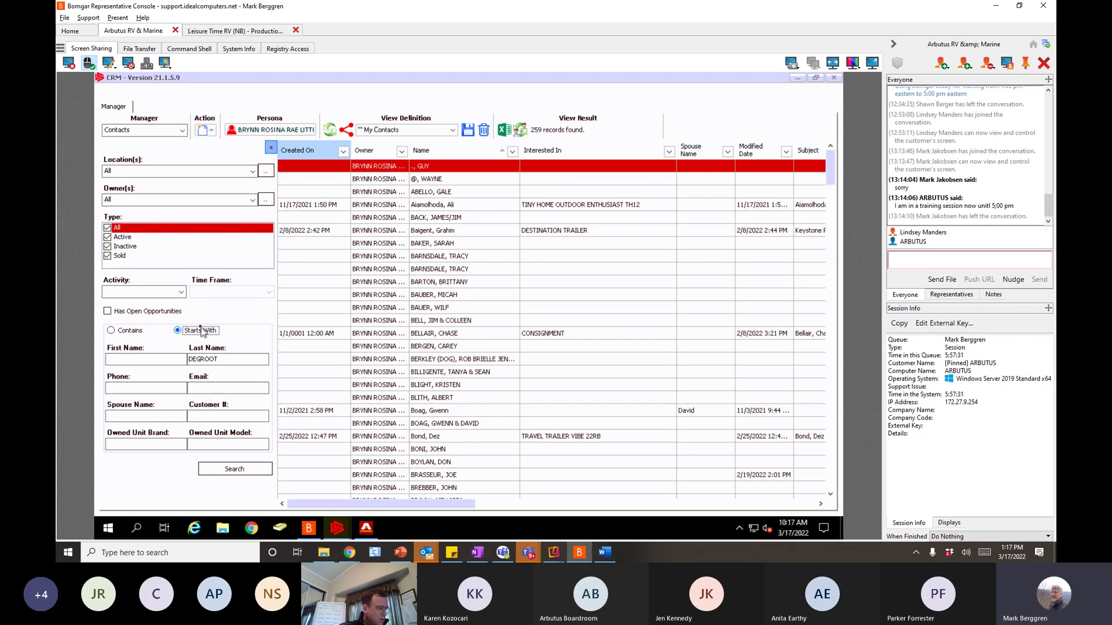
click(233, 468)
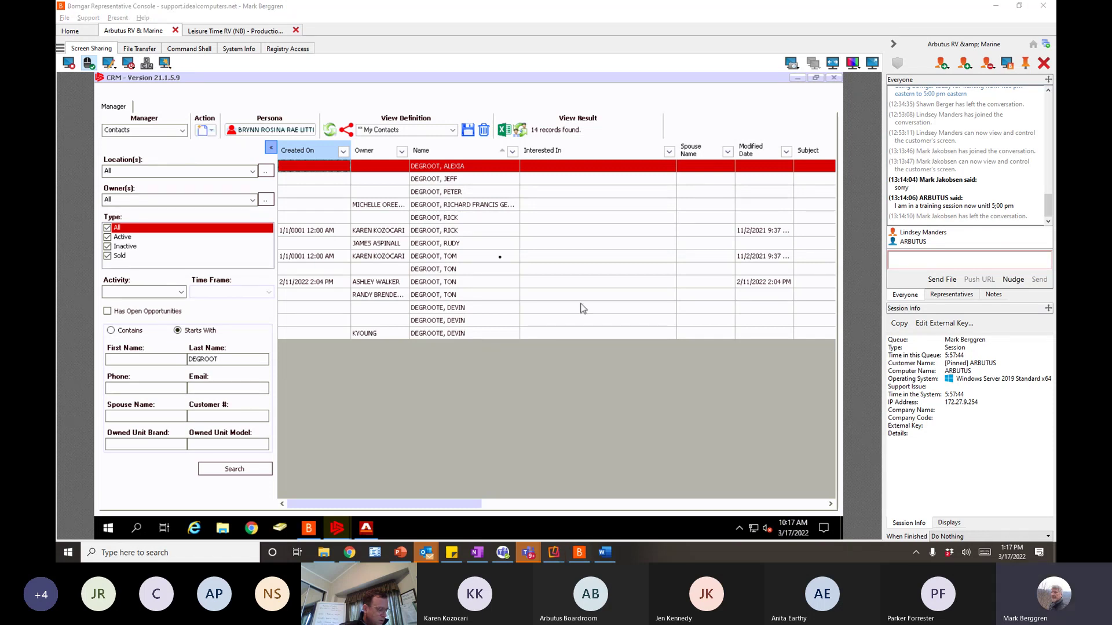
- Narrow the search by the customer's first-name initial, leaving one match
click(119, 359)
click(119, 360)
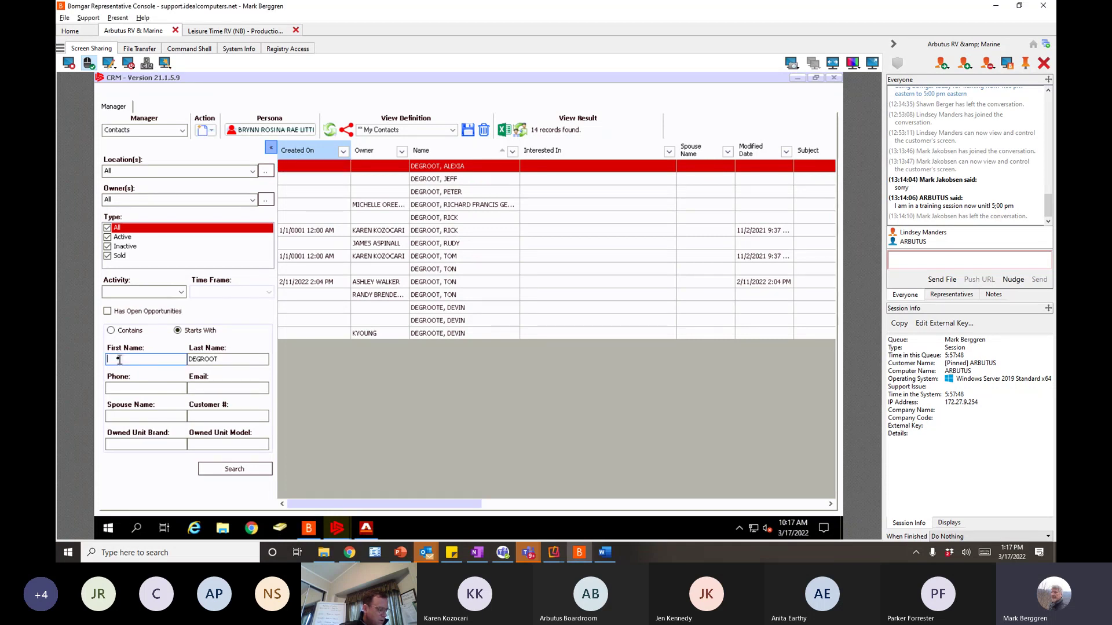
text(A)
click(254, 468)
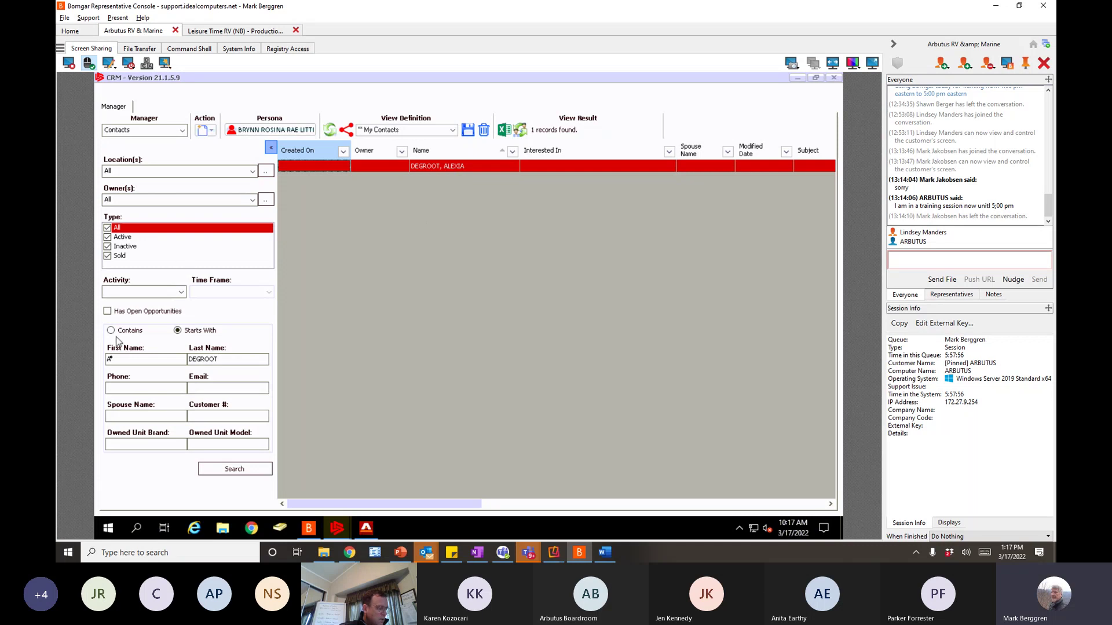
- Clear the first-name initial and rerun the search, listing 14 contacts with the surname
click(113, 361)
key(BackSpace)
click(234, 469)
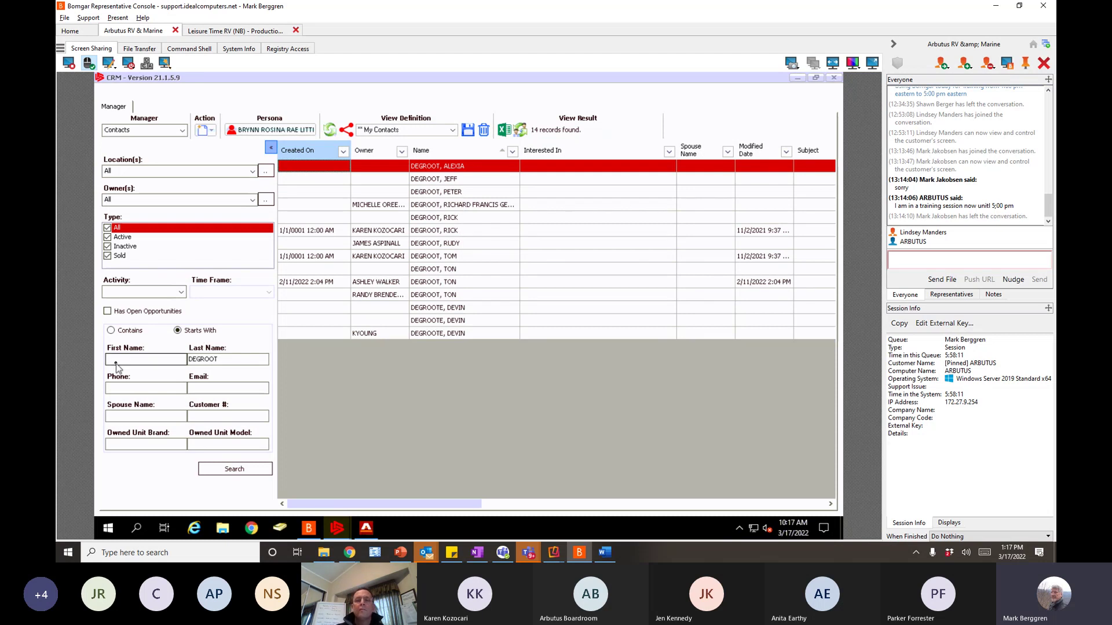
click(213, 360)
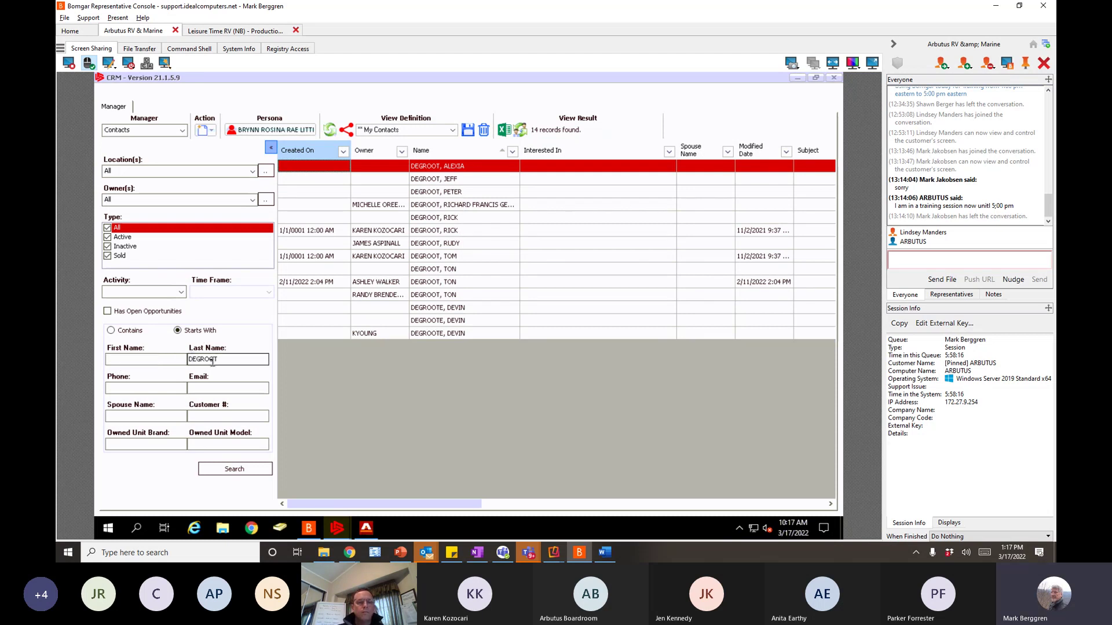
click(205, 390)
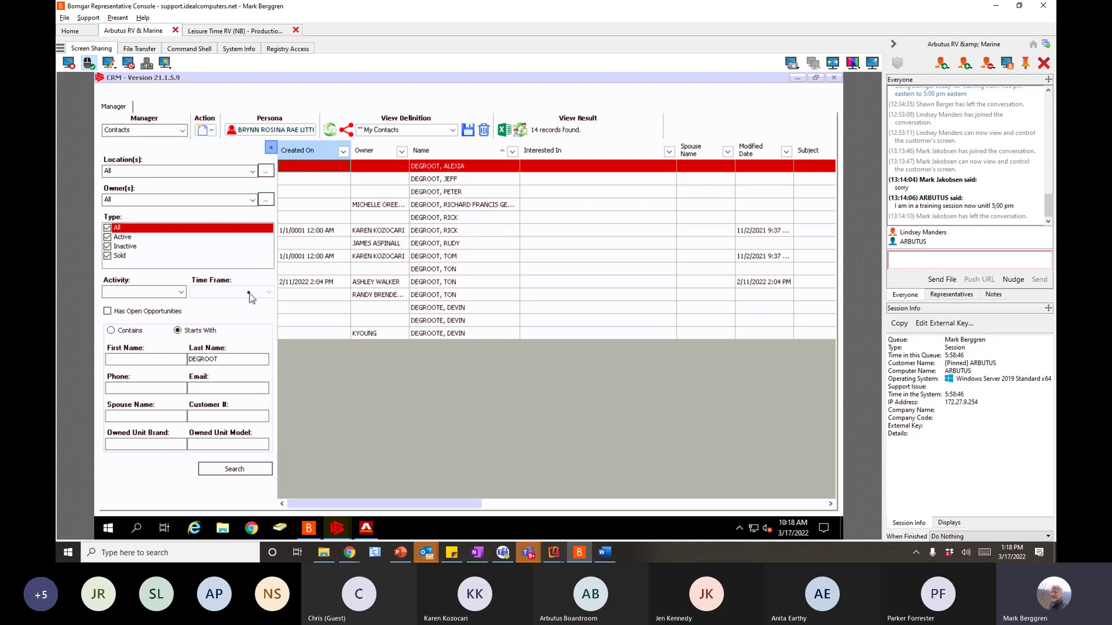
- Create a new Contact record and enter the customer's first name, which fills the greeting
click(211, 133)
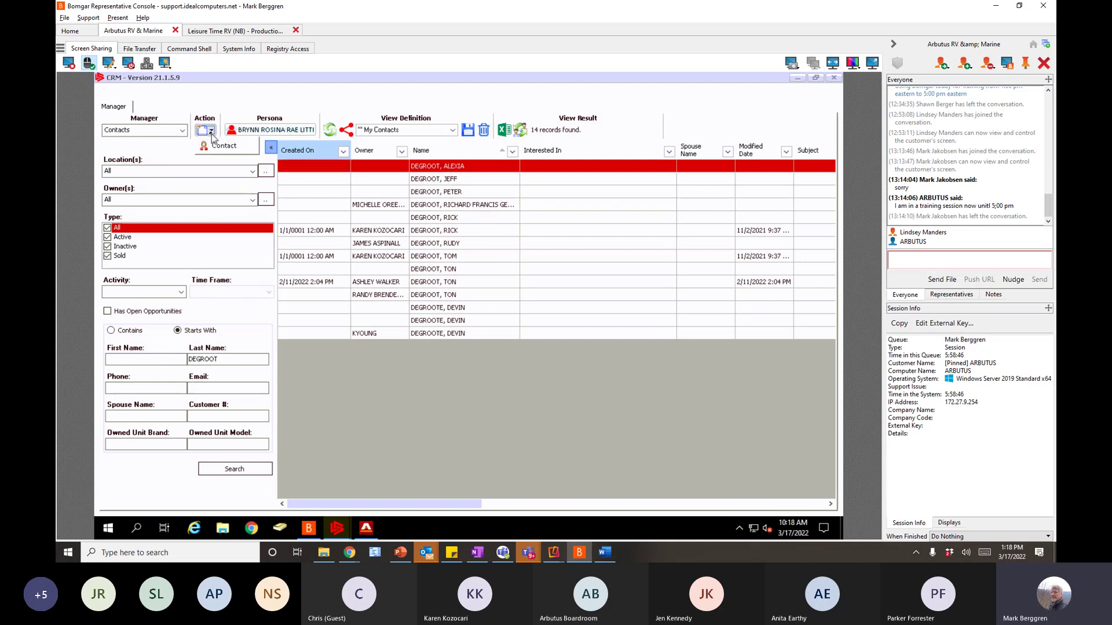
click(212, 148)
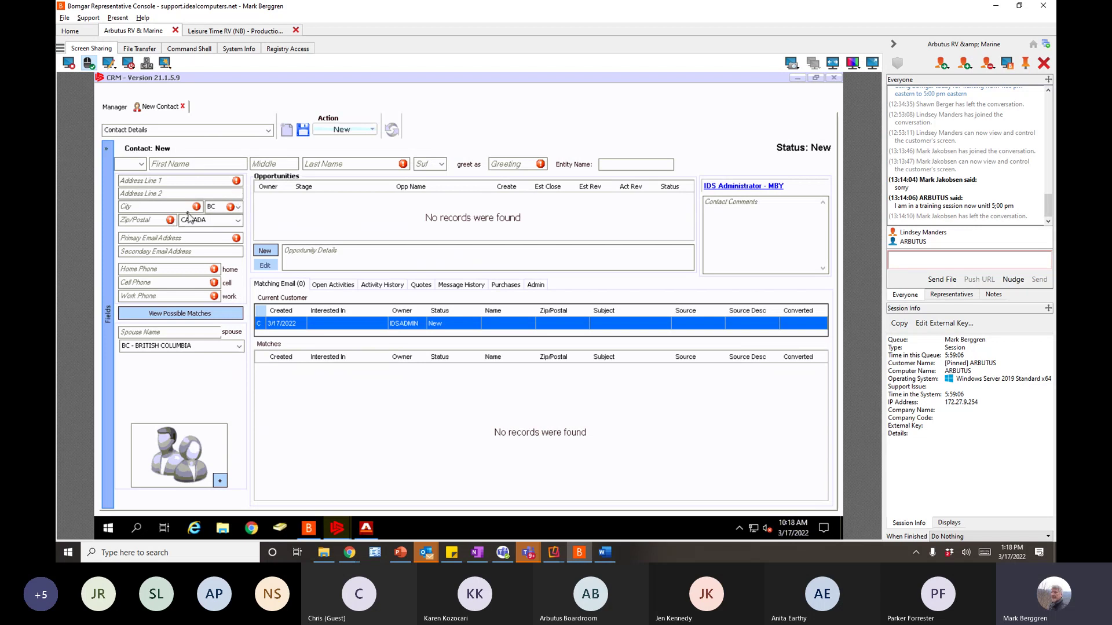
click(170, 165)
key(Tab)
click(333, 165)
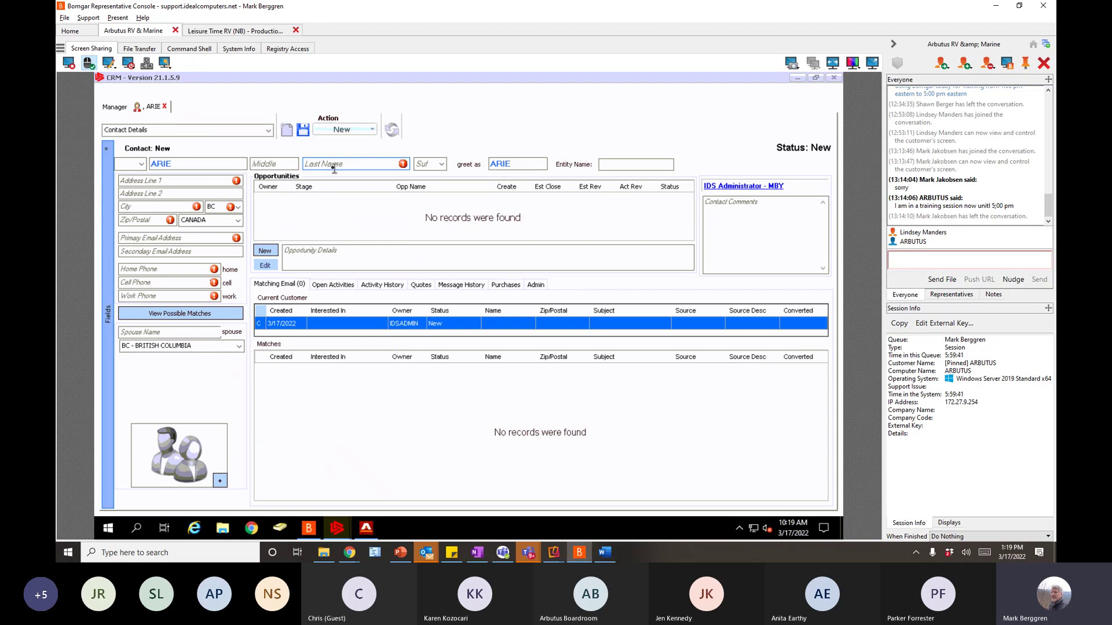
- Enter the contact's last name and extend the greeting with '&' and the spouse's name
click(333, 167)
key(Tab)
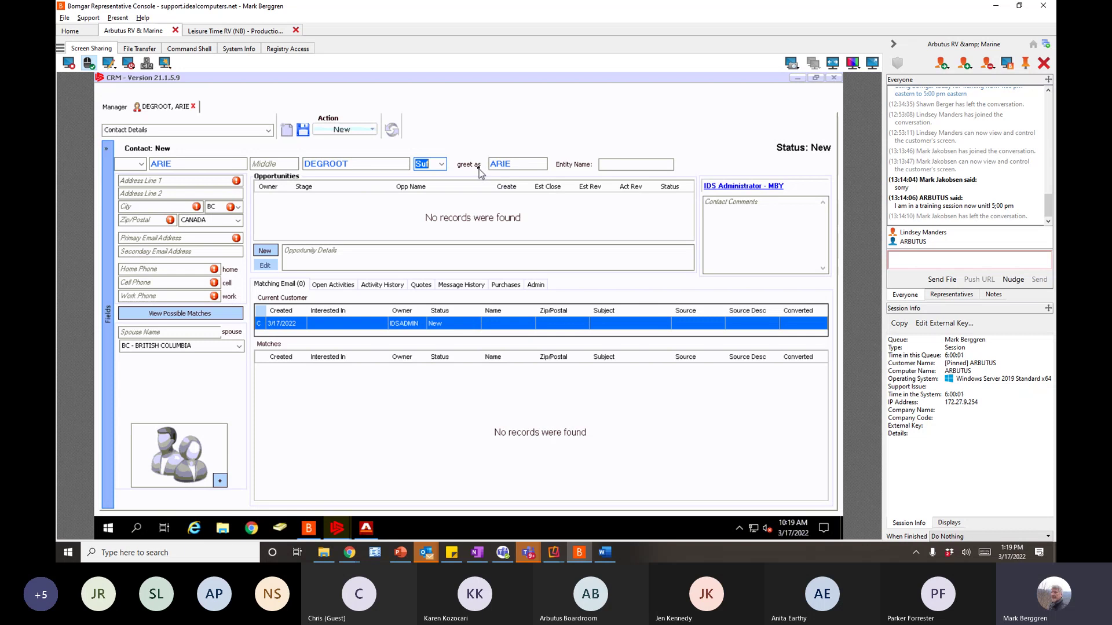
click(521, 165)
text(& VIRGINA)
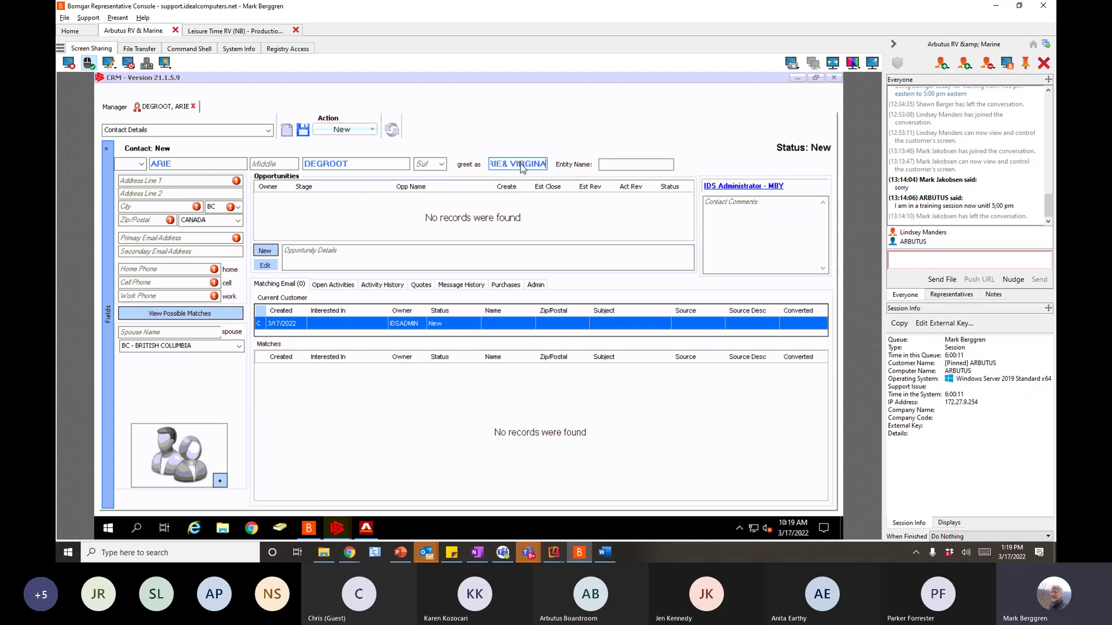
key(BackSpace)
click(512, 164)
click(614, 164)
- Type the contact's e-mail address into the Primary Email Address field
click(129, 239)
click(138, 238)
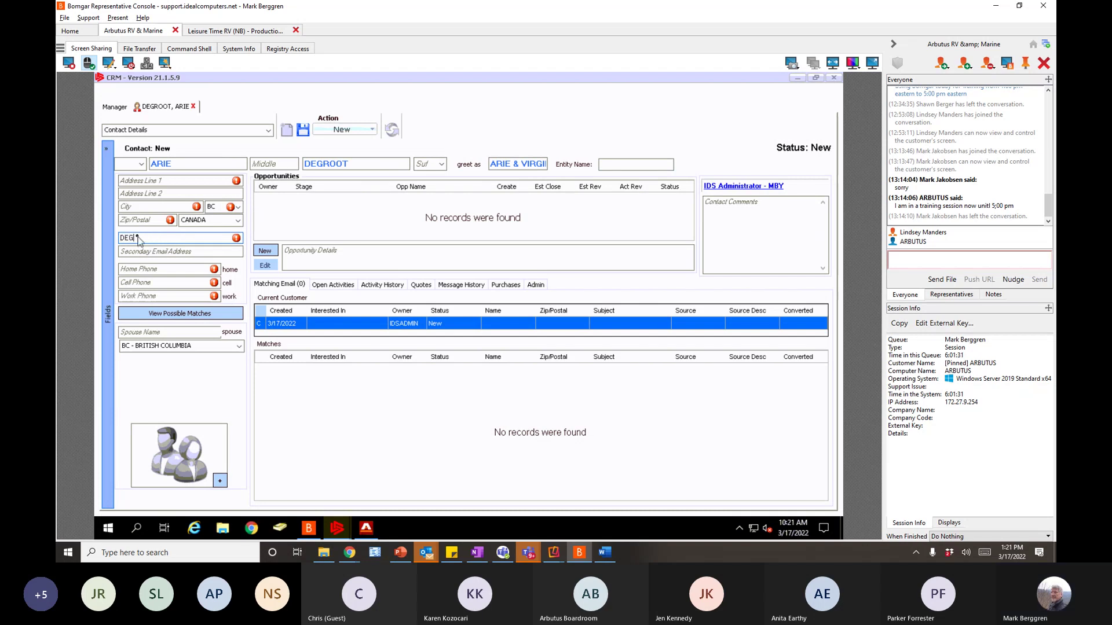
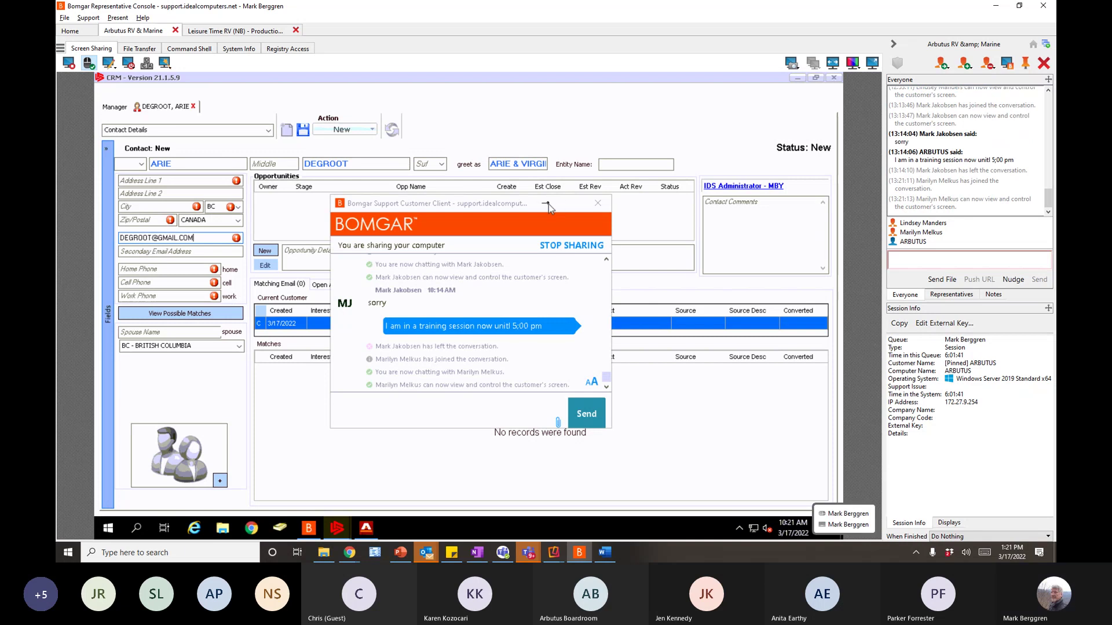
- Move the chat window aside and commit the contact's e-mail in the CRM form
drag(548, 203, 388, 269)
click(308, 215)
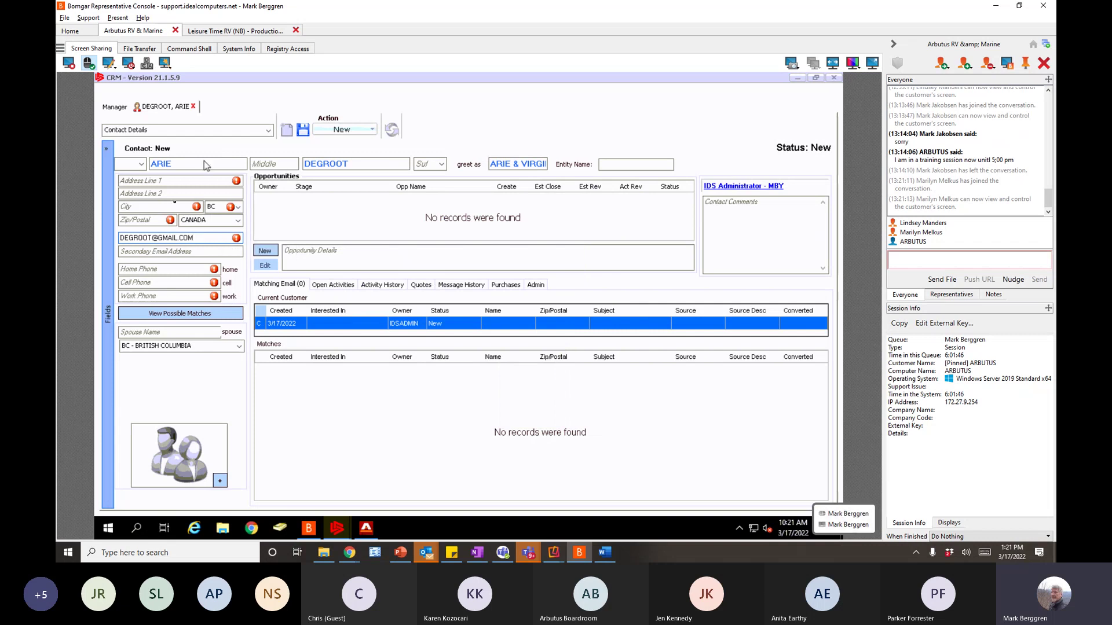
key(Tab)
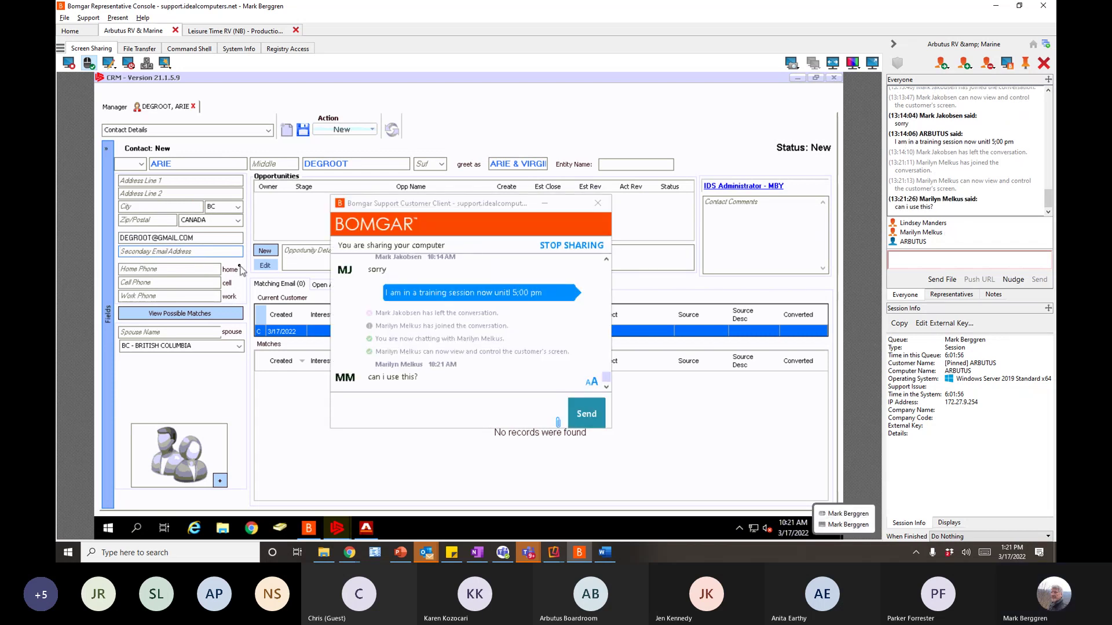
- Send the chat reply 'i AM IN a trining sesson' and return to the CRM form
click(368, 402)
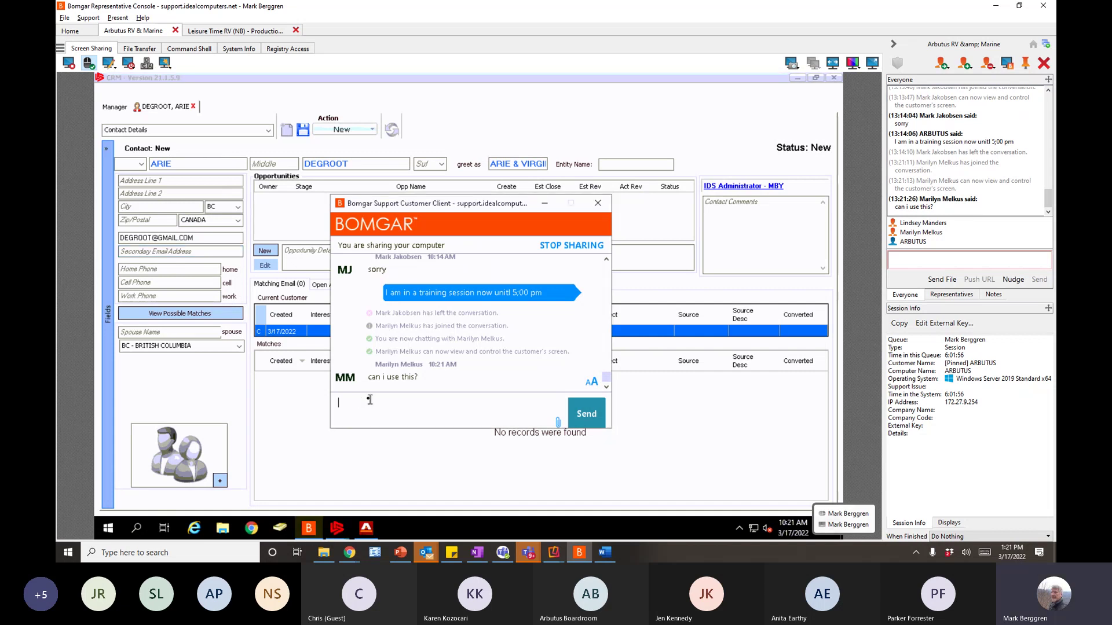
text(i AM IN)
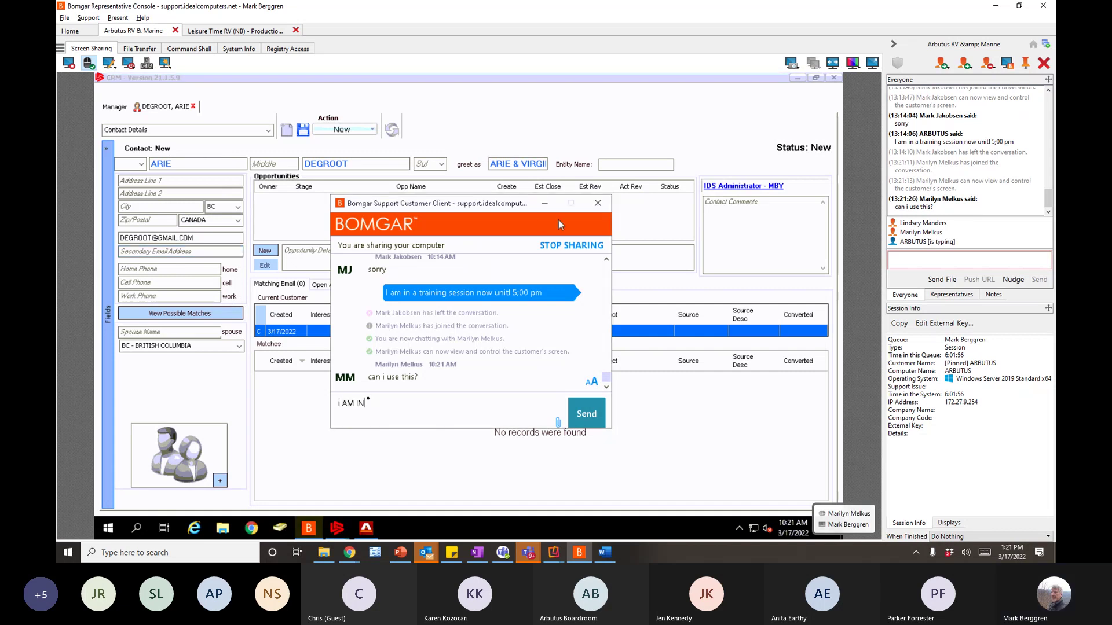
text( a )
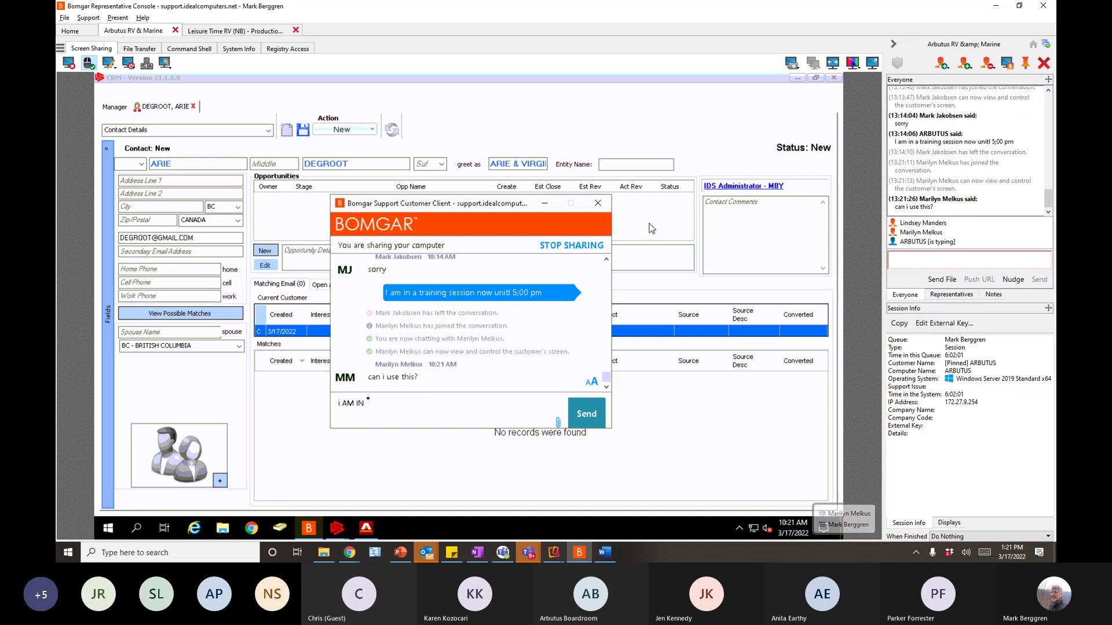
text(trining sesson)
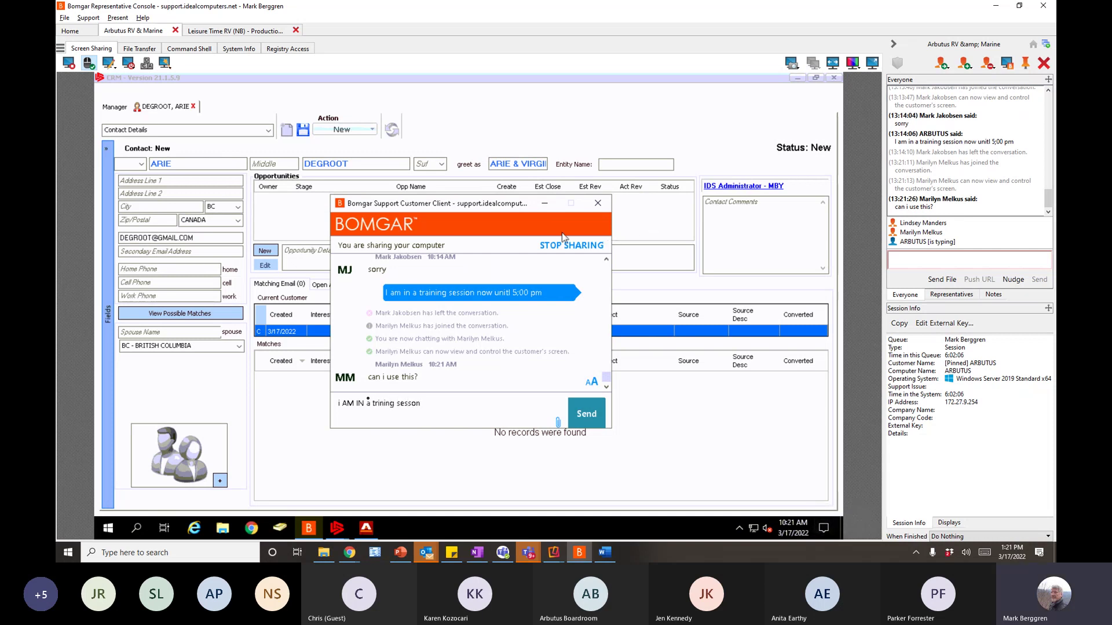
key(Return)
click(266, 253)
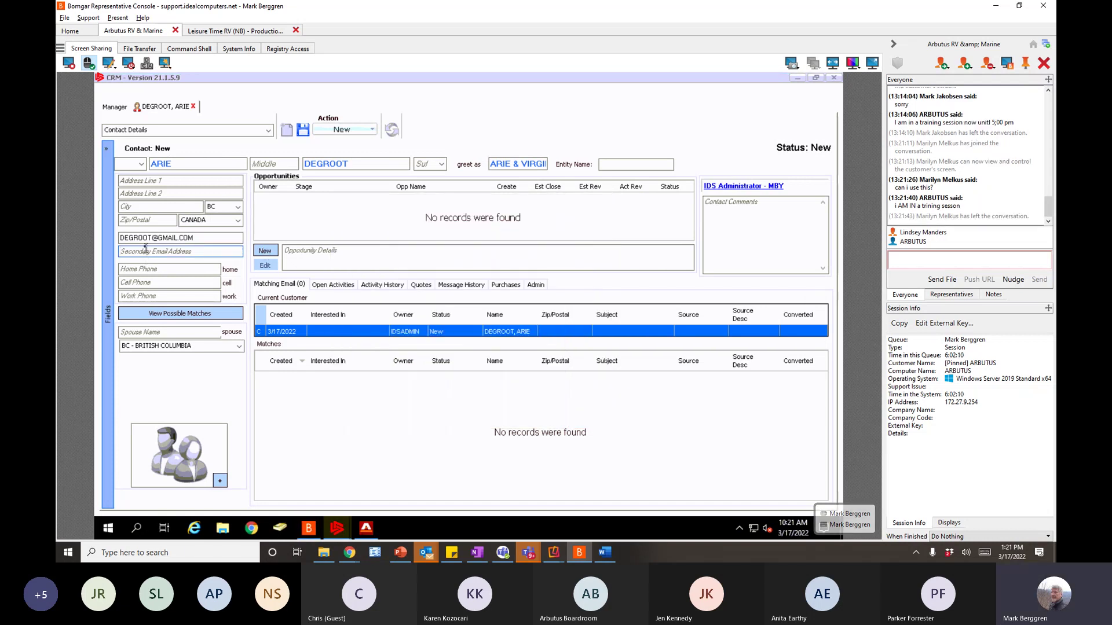
- Enter the contact's street address in Address Line 1
click(134, 181)
text(123 main st)
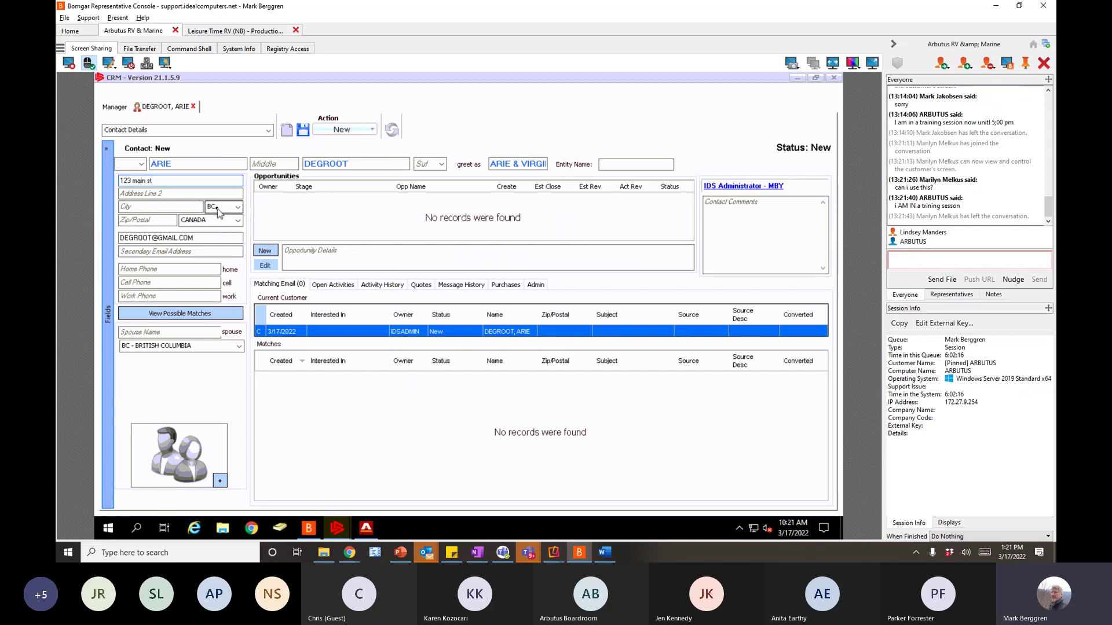
key(BackSpace)
key(BackSpace)
key(BackSpace)
key(BackSpace)
key(BackSpace)
key(BackSpace)
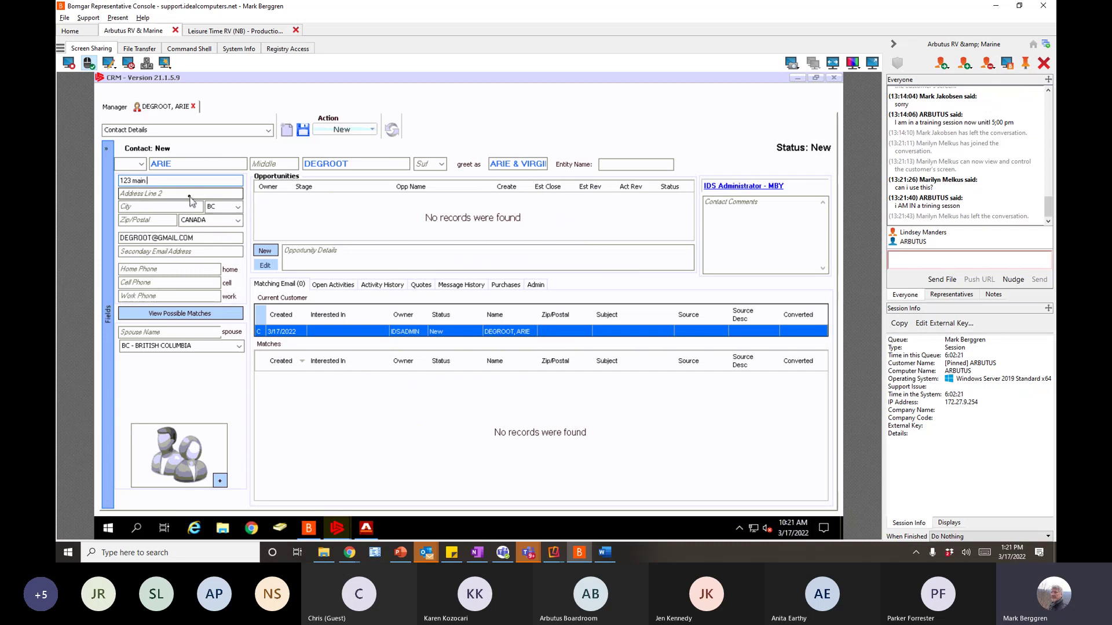
key(BackSpace)
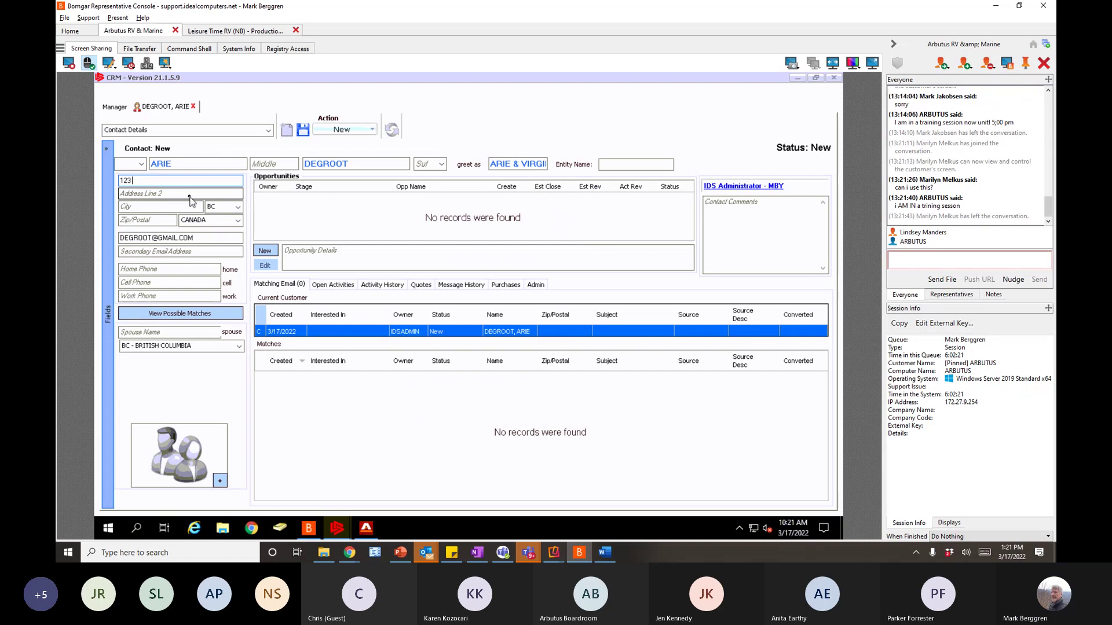
text(MAIN ST)
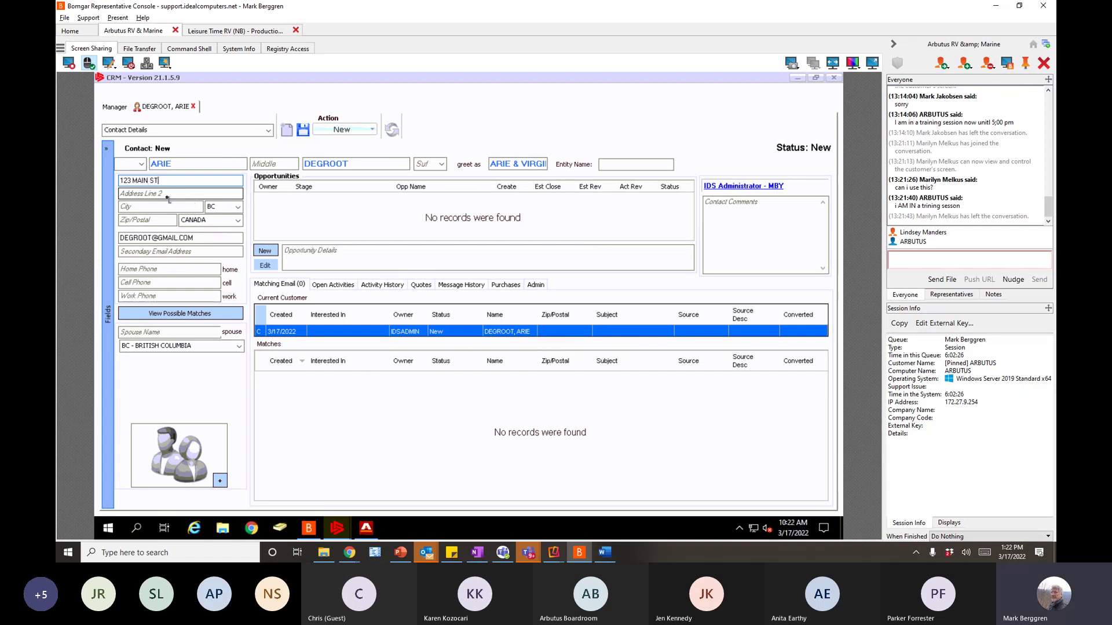
click(168, 197)
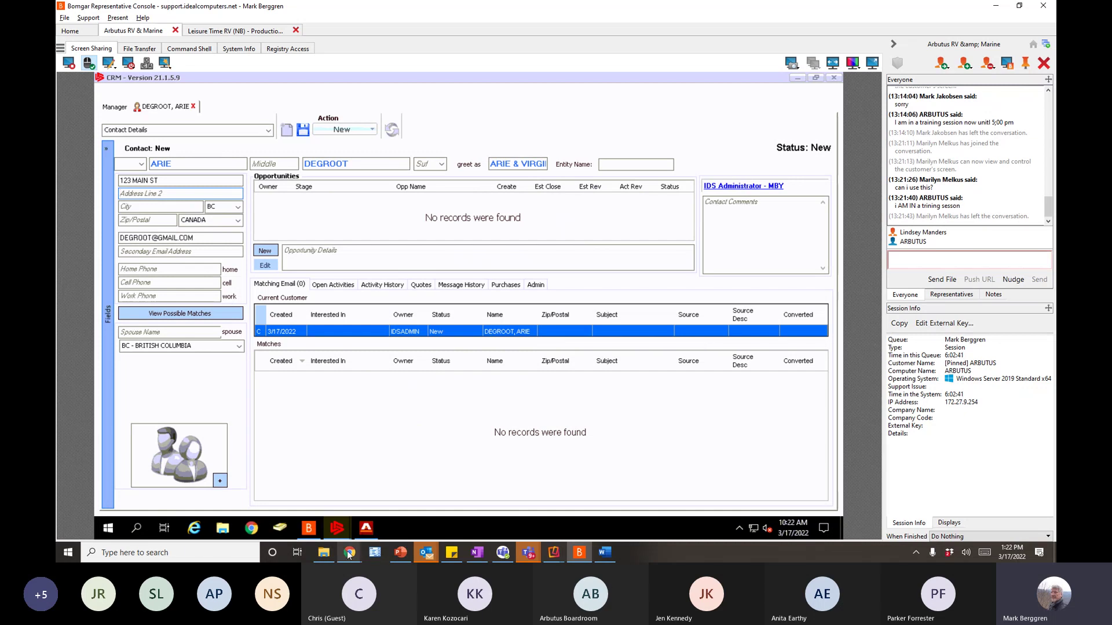
- Shrink the intranet browser window aside and return to the contact's city field
mouse_move(349, 554)
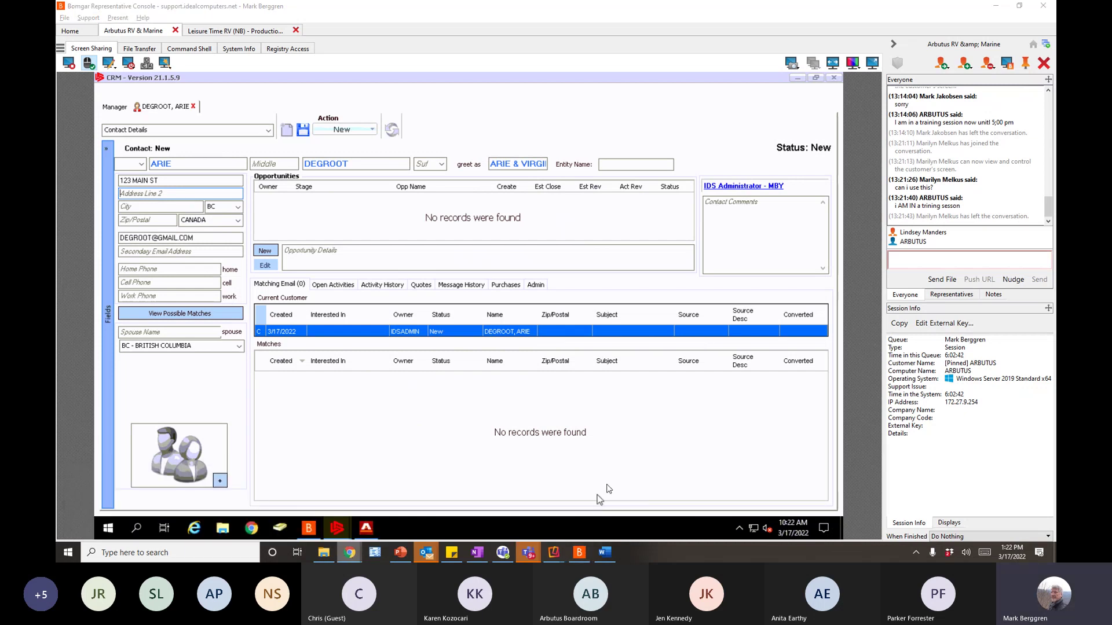
key(alt+Tab)
drag(521, 14, 1111, 85)
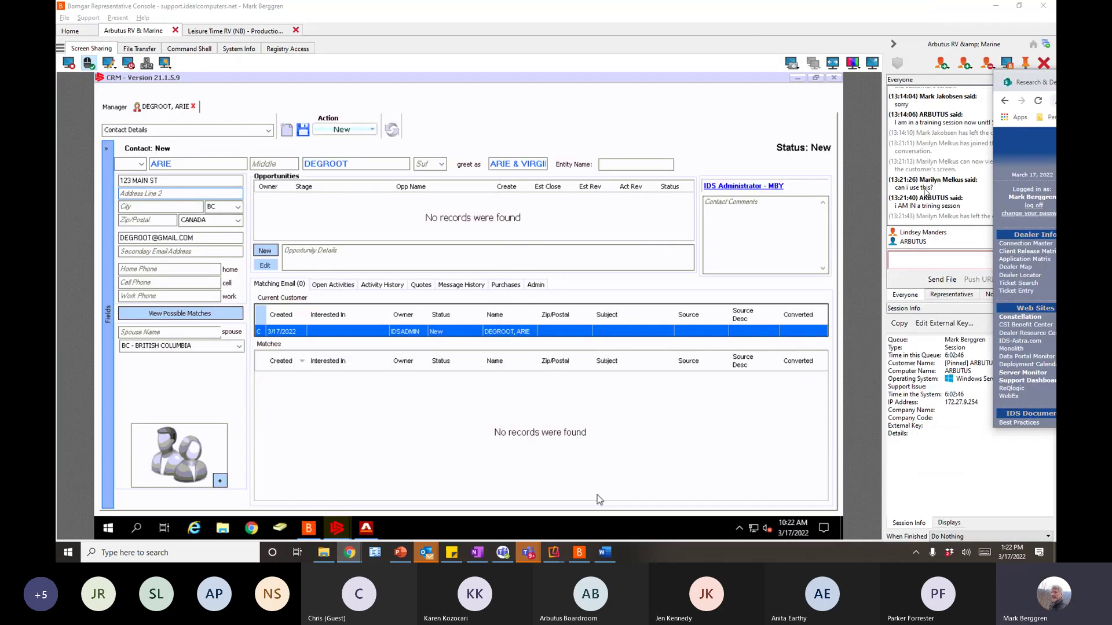
click(147, 194)
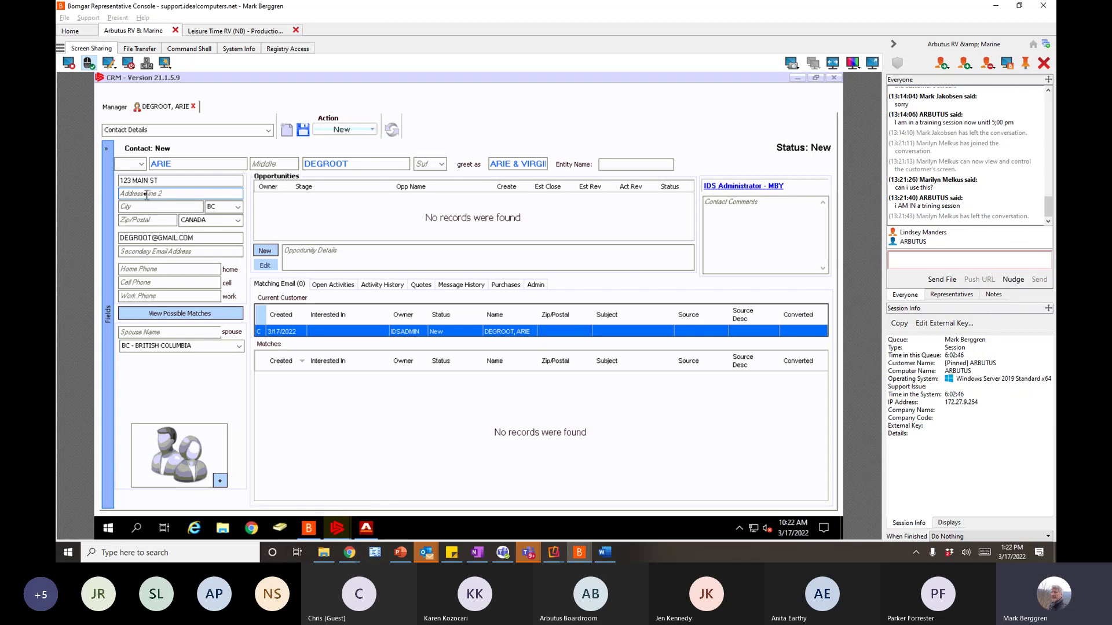
click(133, 206)
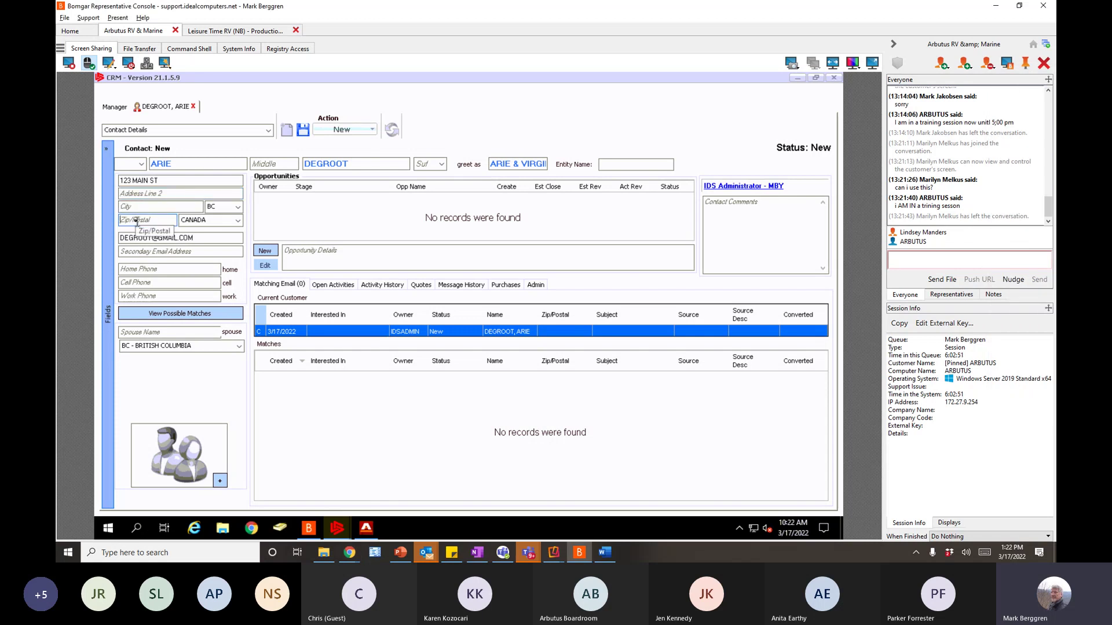
- Enter the contact's postal code in the Zip/Postal field
click(164, 213)
text(EL)
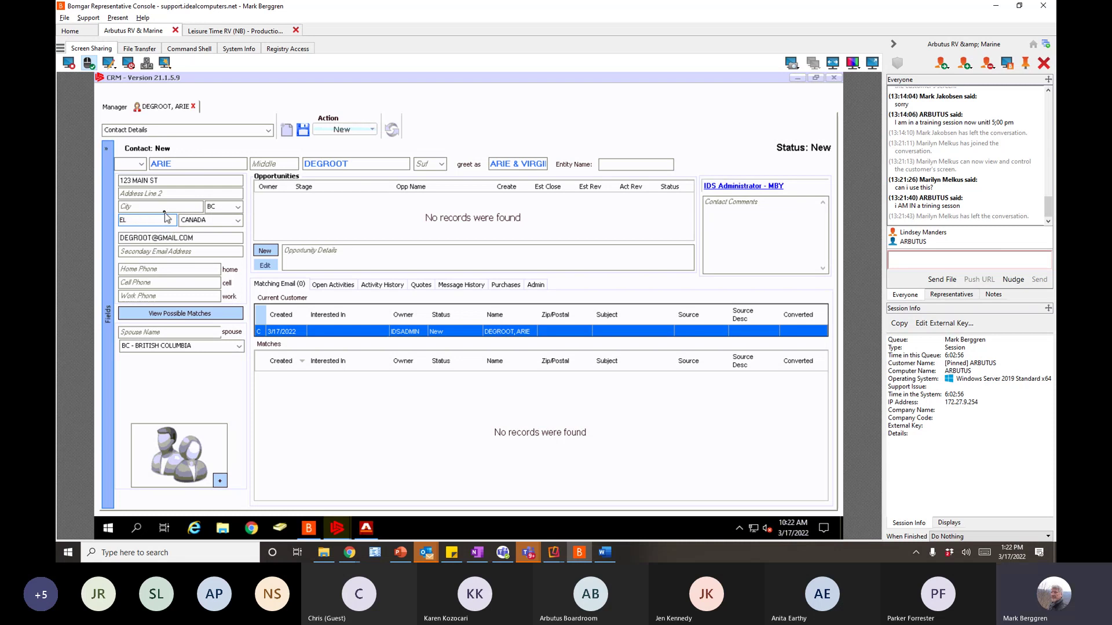
key(BackSpace)
text(2L 4A5)
click(160, 271)
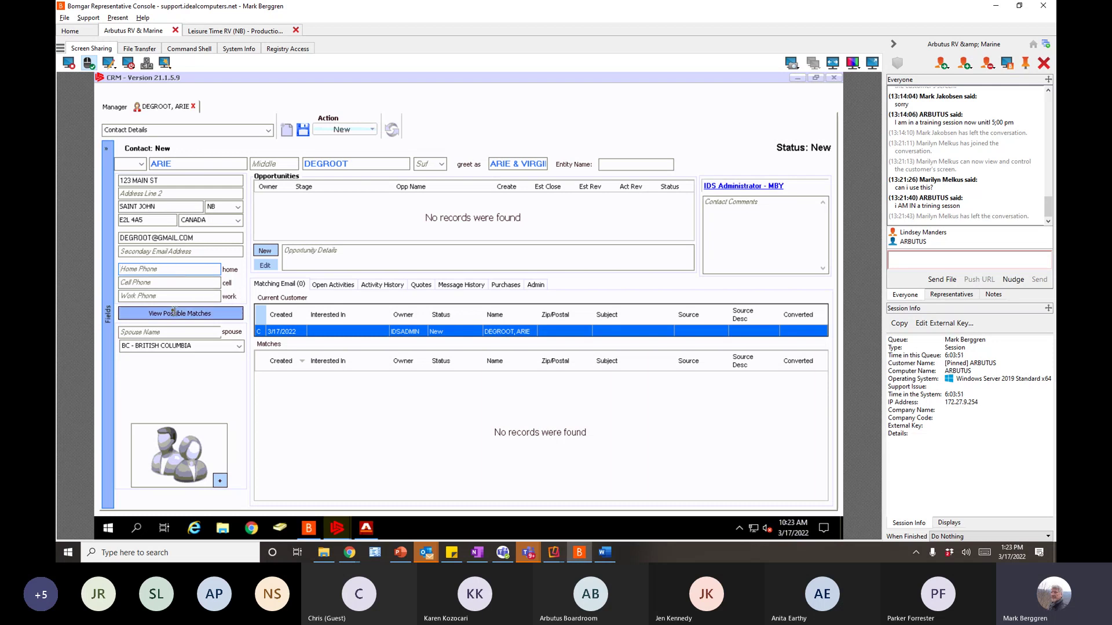
- Enter the contact's cell phone number
click(165, 283)
click(168, 283)
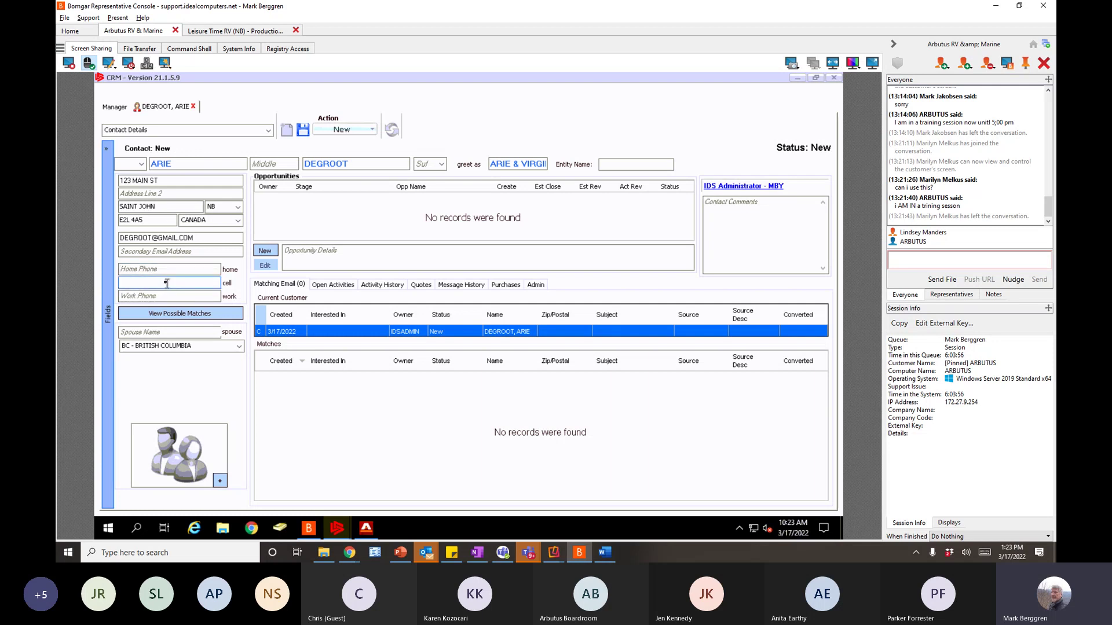
key(Tab)
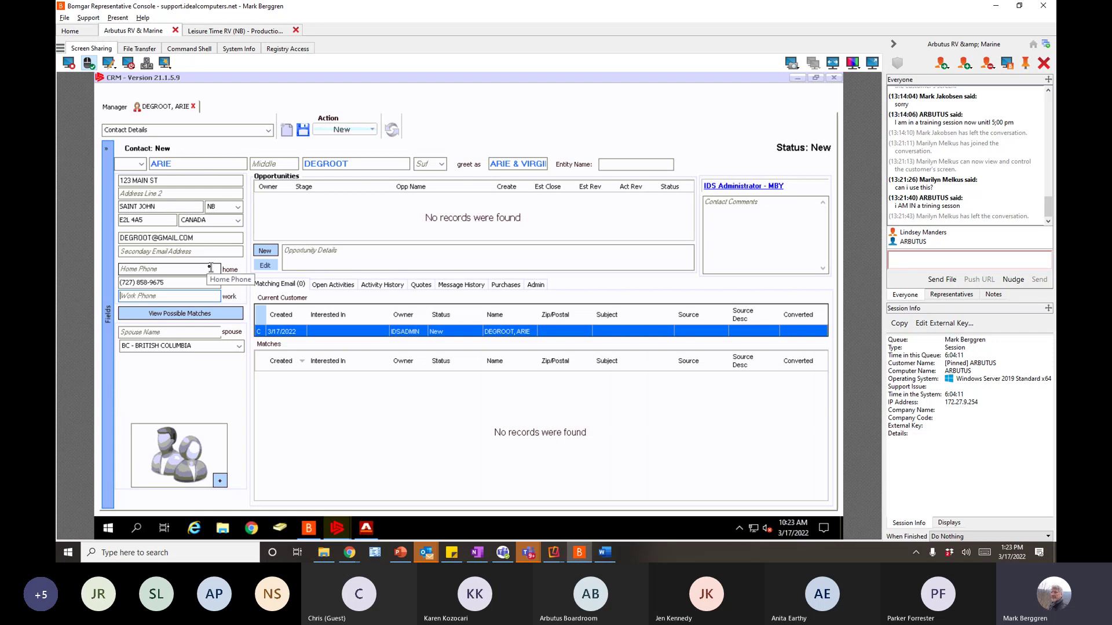
- Enter the spouse's name and open the contact photo's image selection dialog
click(160, 334)
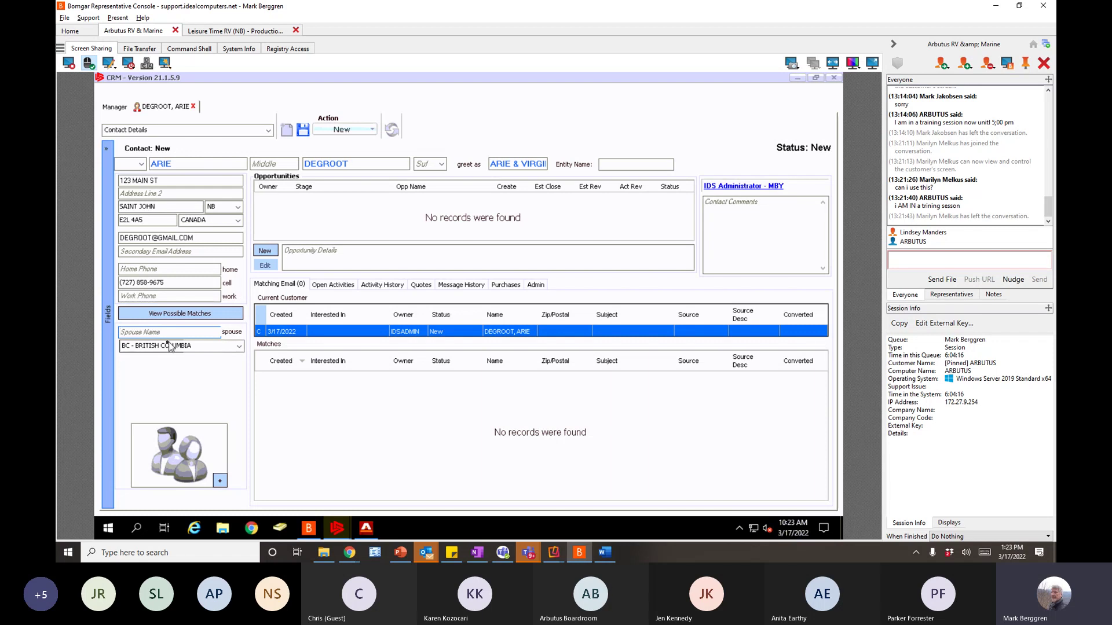
text(VIR)
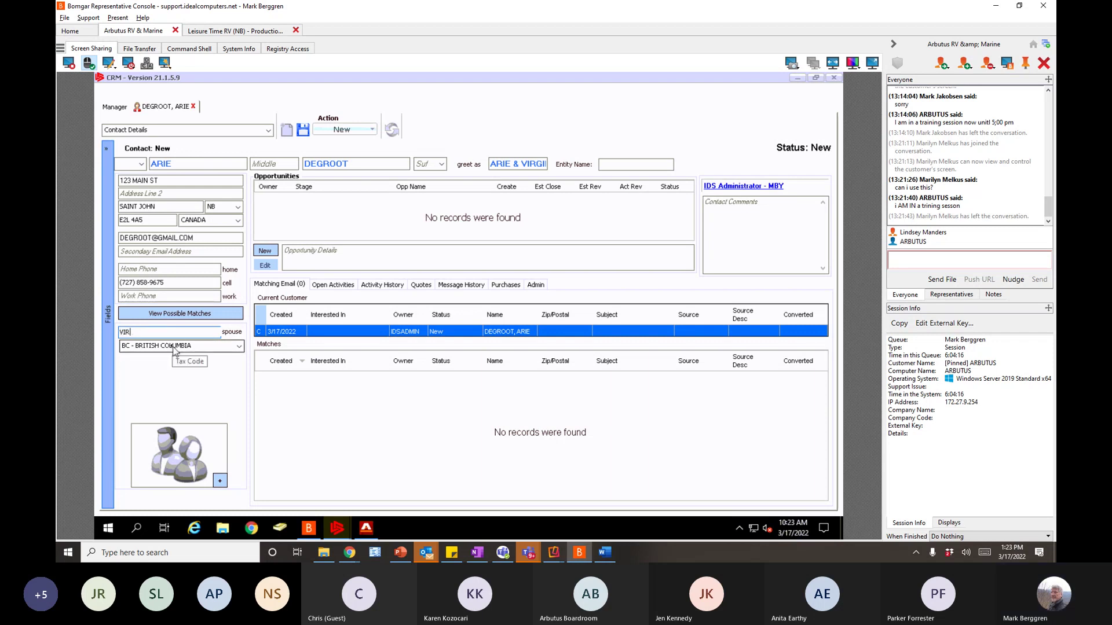
text(GINA)
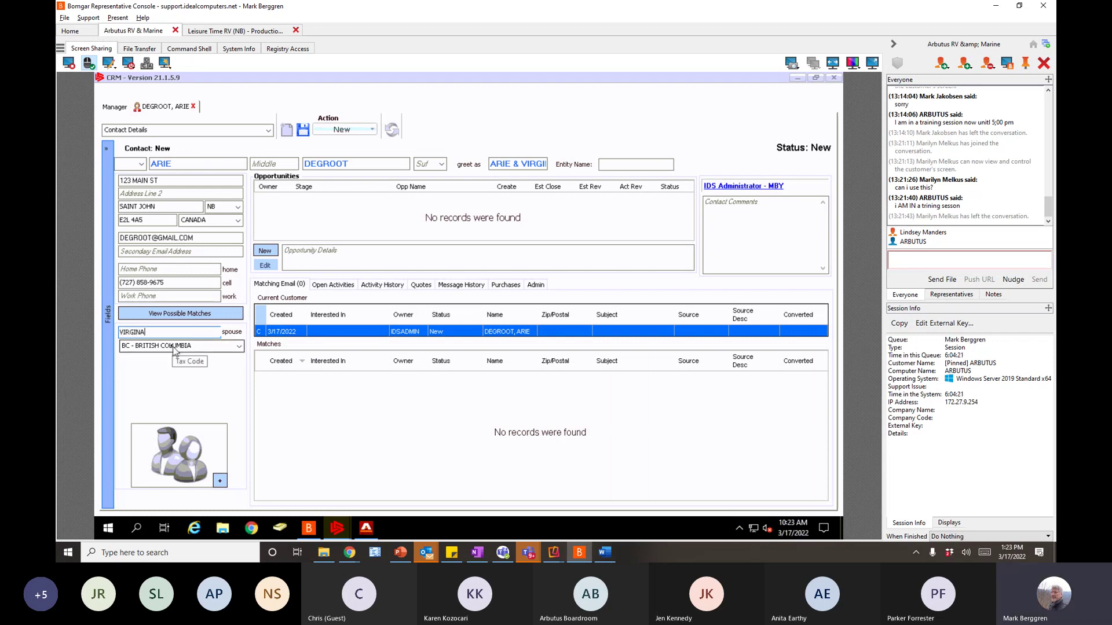
key(Tab)
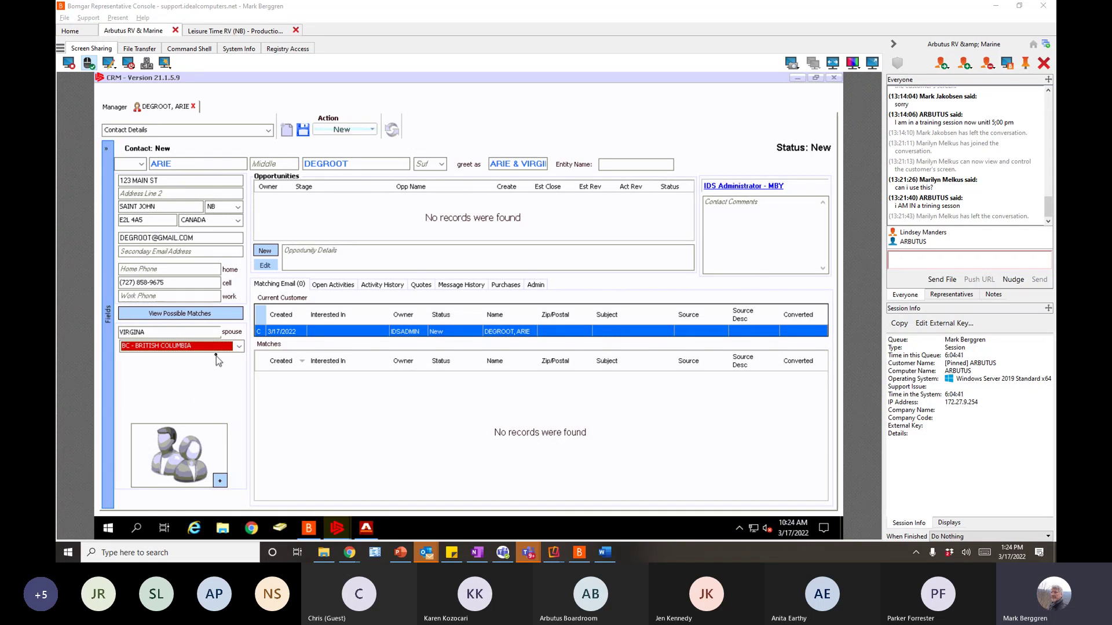
click(332, 161)
click(220, 480)
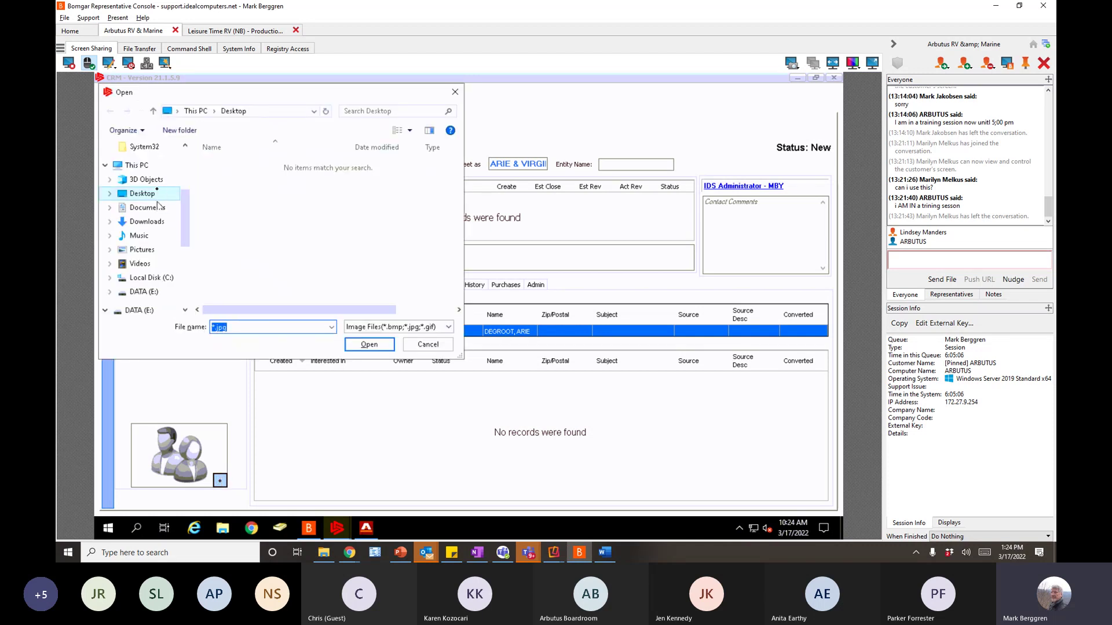
click(149, 250)
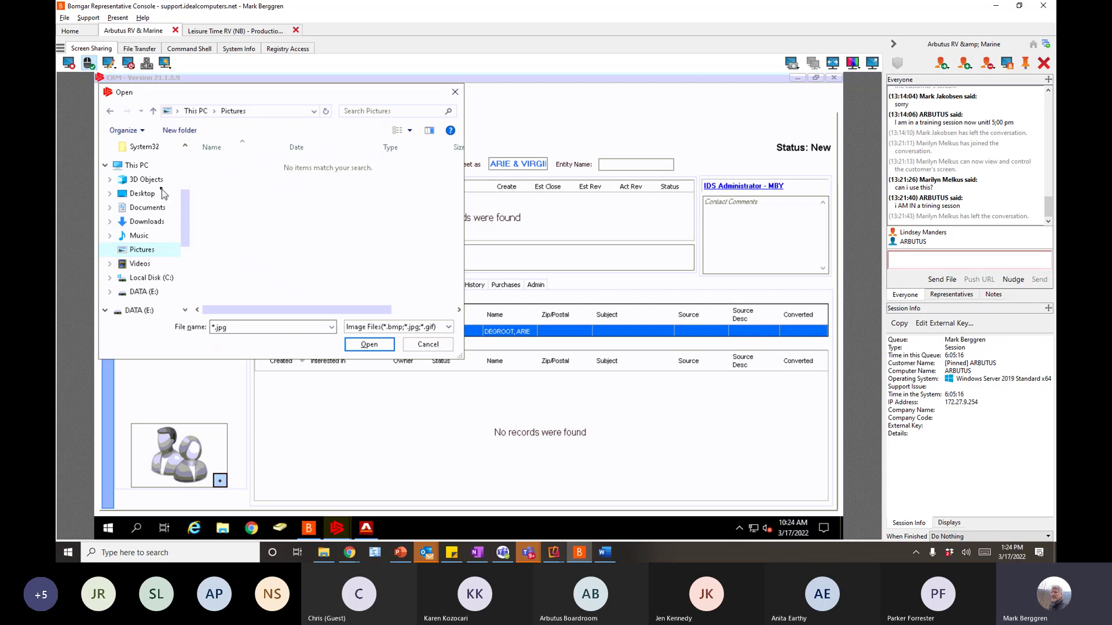
click(145, 194)
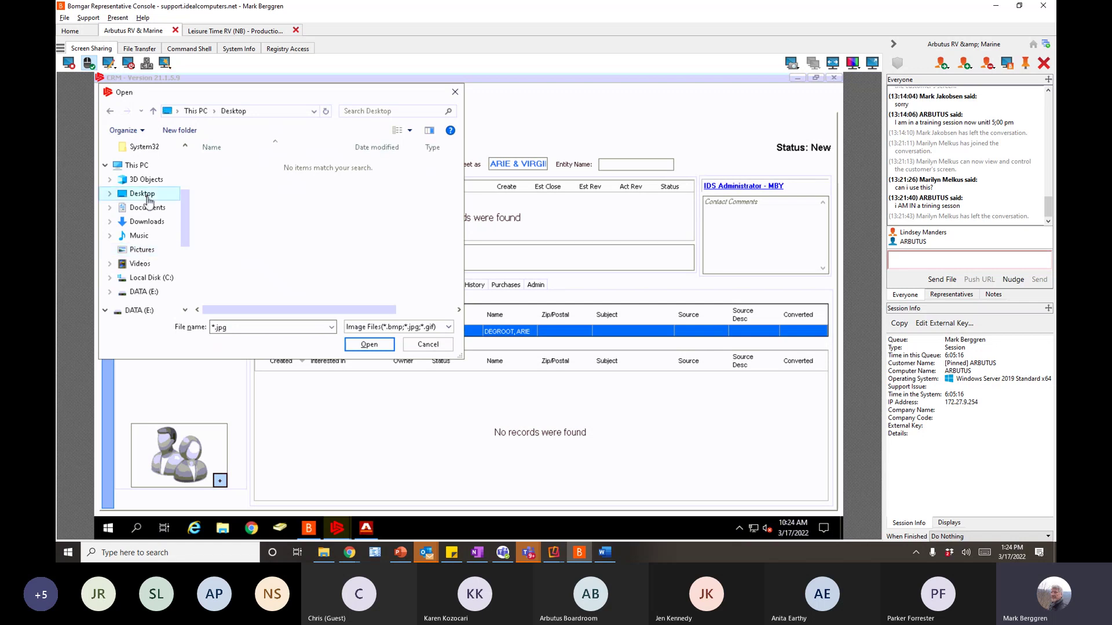
click(131, 167)
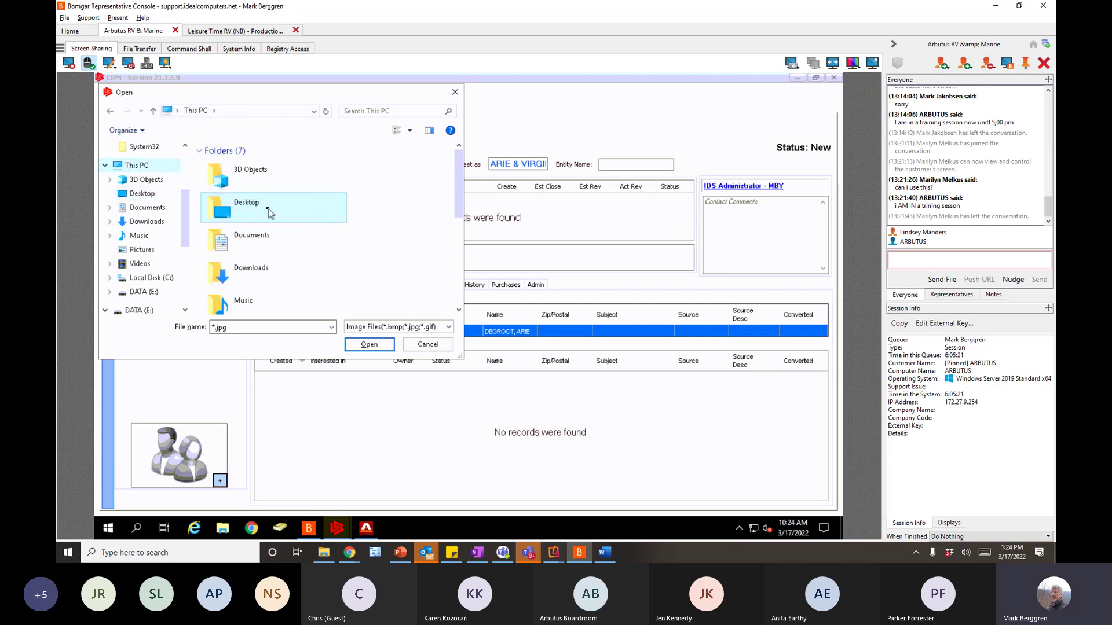
click(427, 345)
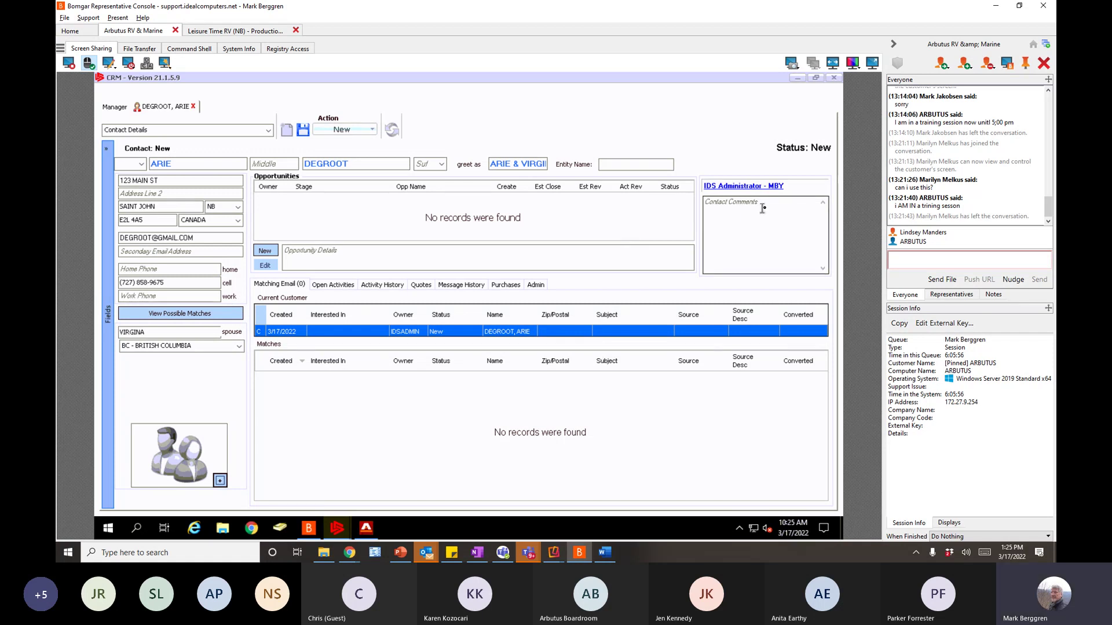
- Enter the contact comments 'Has 3 Grand children' and 'Wants to travel country' on separate lines
click(720, 218)
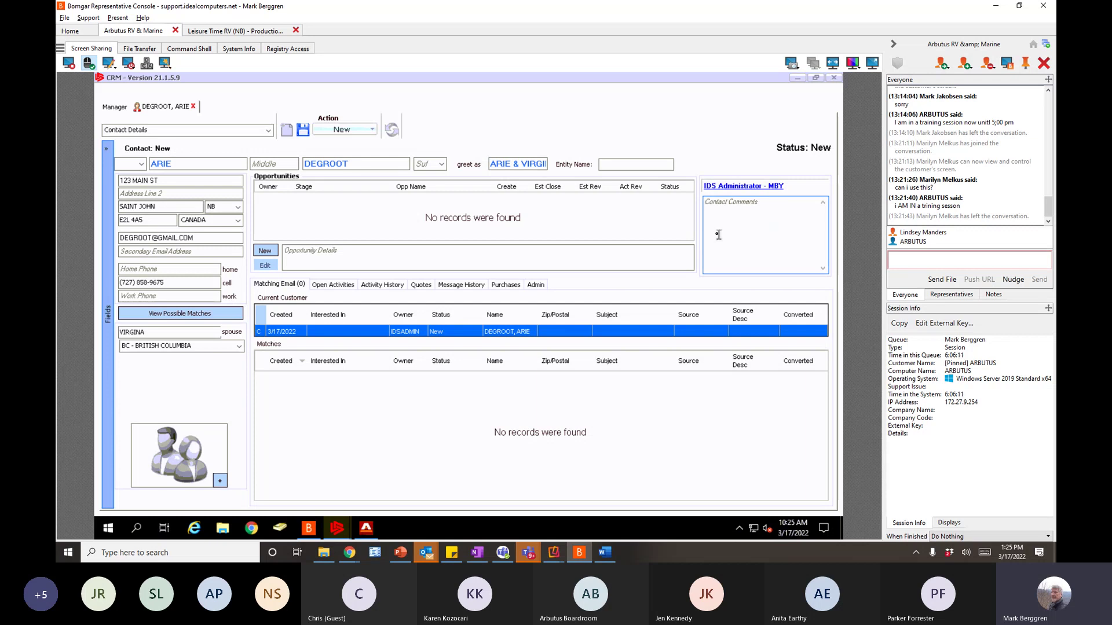
text(Has 3 Grand children)
key(Return)
text(Wants to trave)
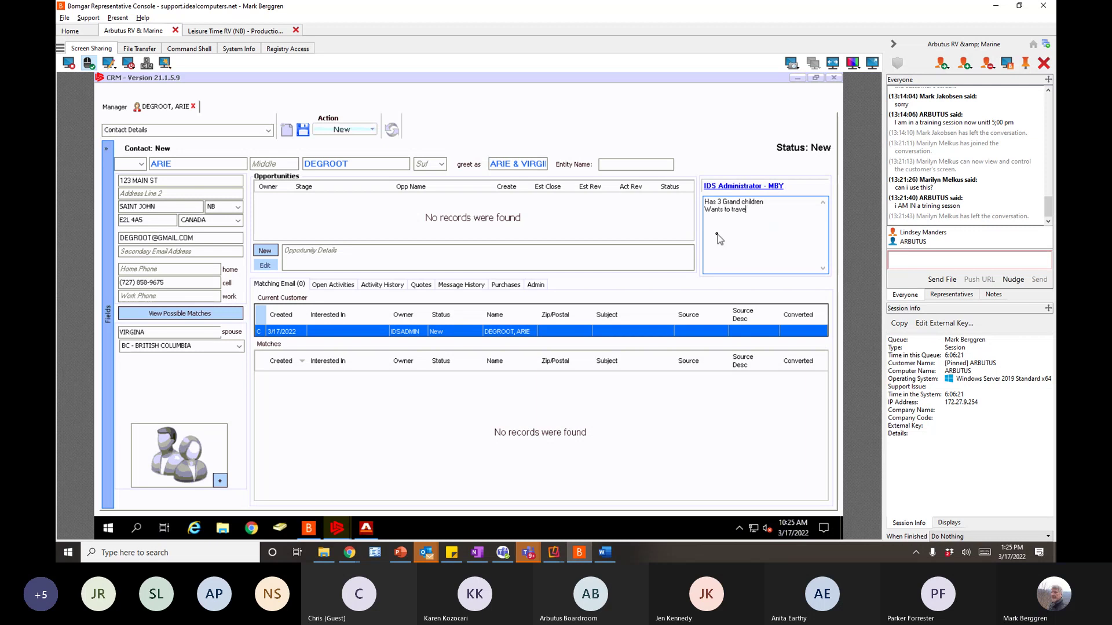
text(l country)
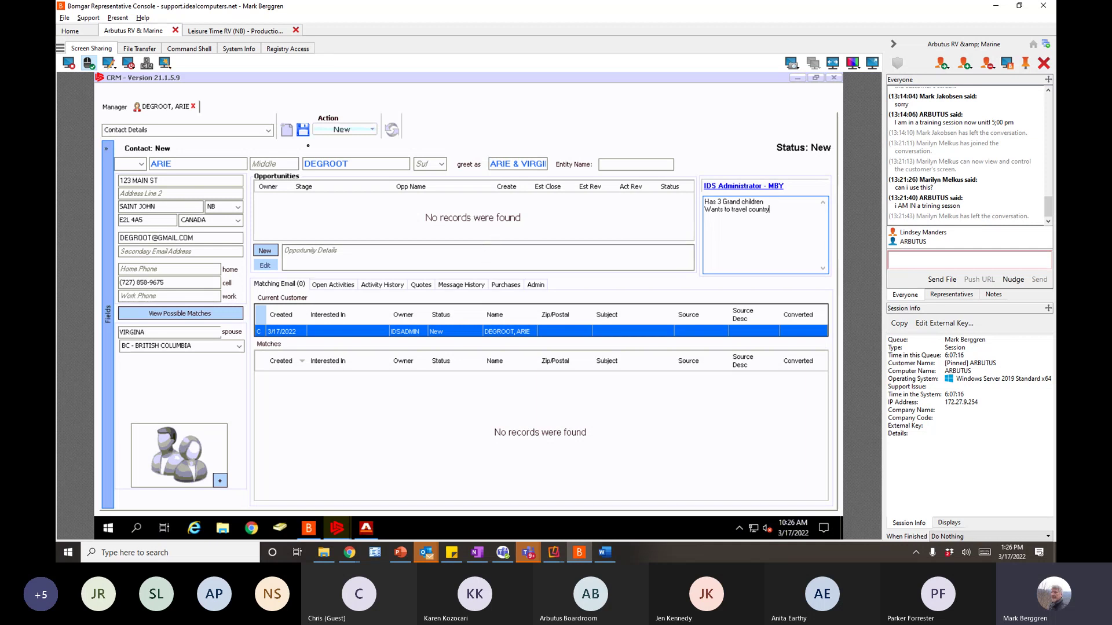
- Save the new contact and dismiss the follow-up prompt without choosing a schedule
click(303, 130)
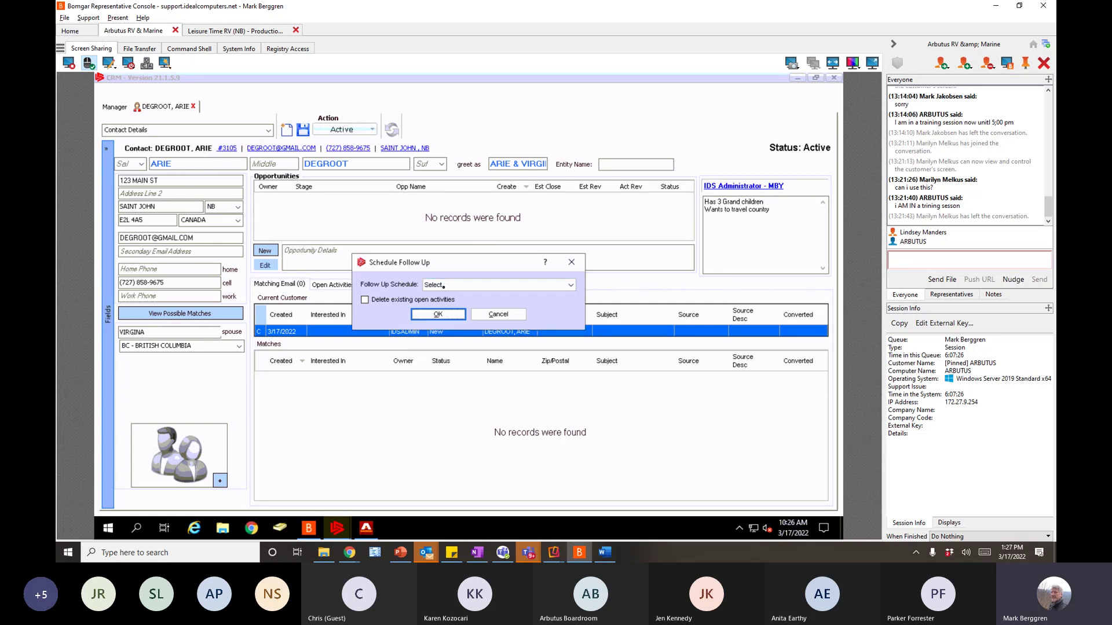
click(429, 315)
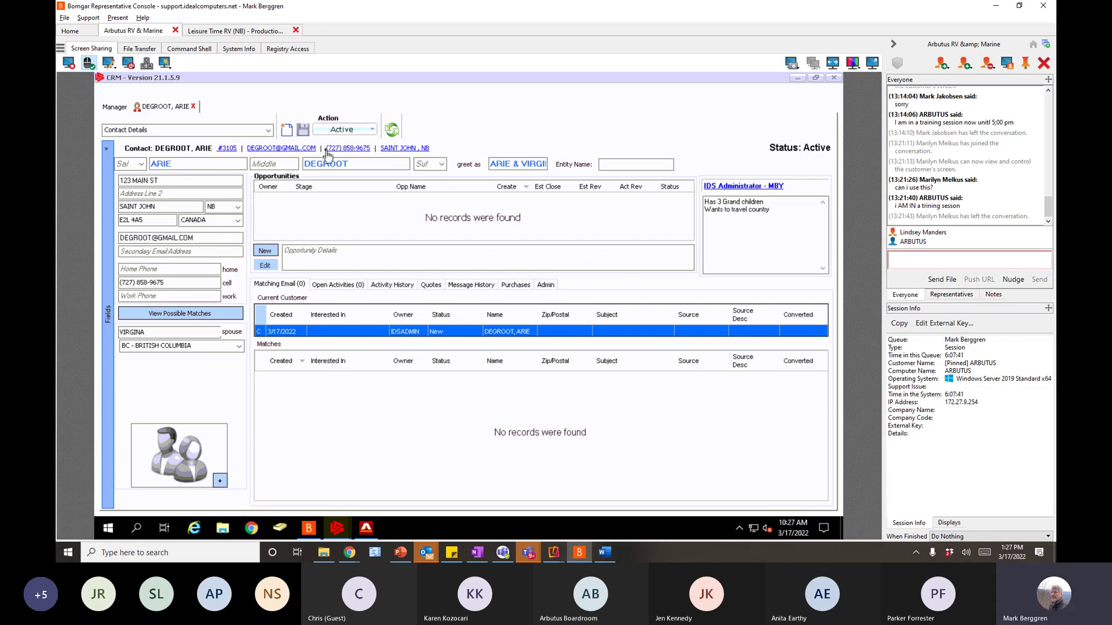
- Start a phone-call activity with a call-back subject and due date Friday 3/18/2022
click(351, 148)
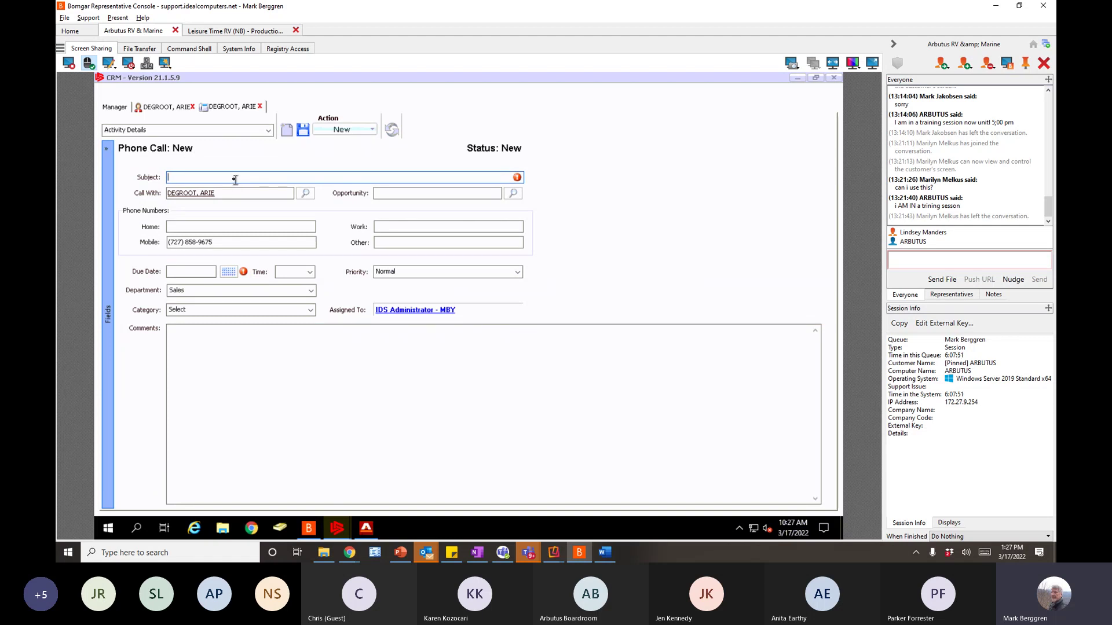
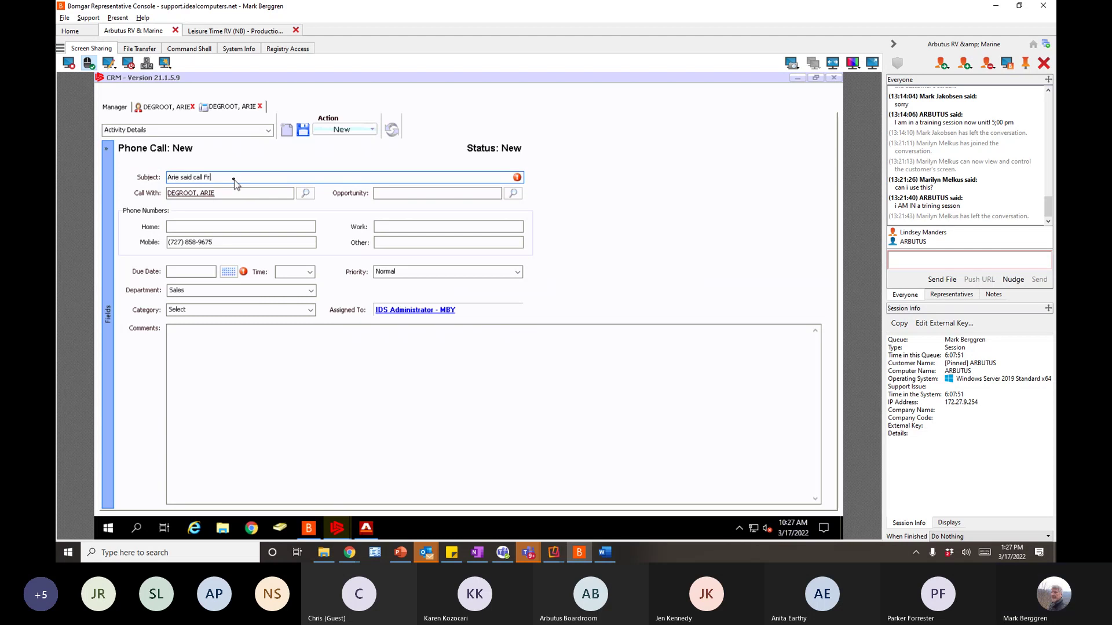
text(iday)
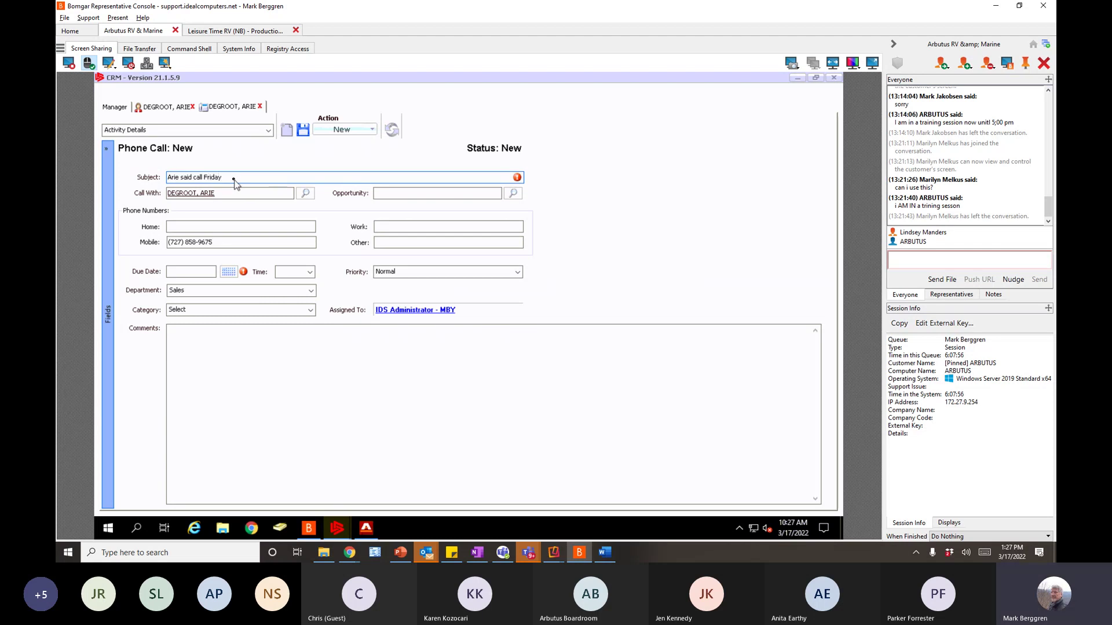
click(227, 272)
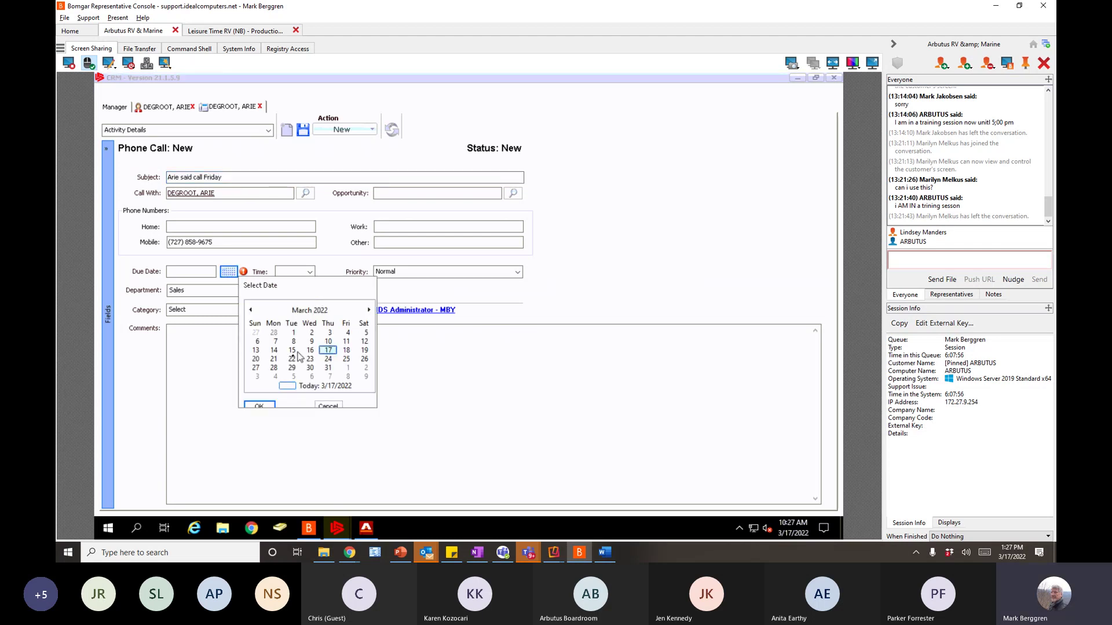
click(347, 351)
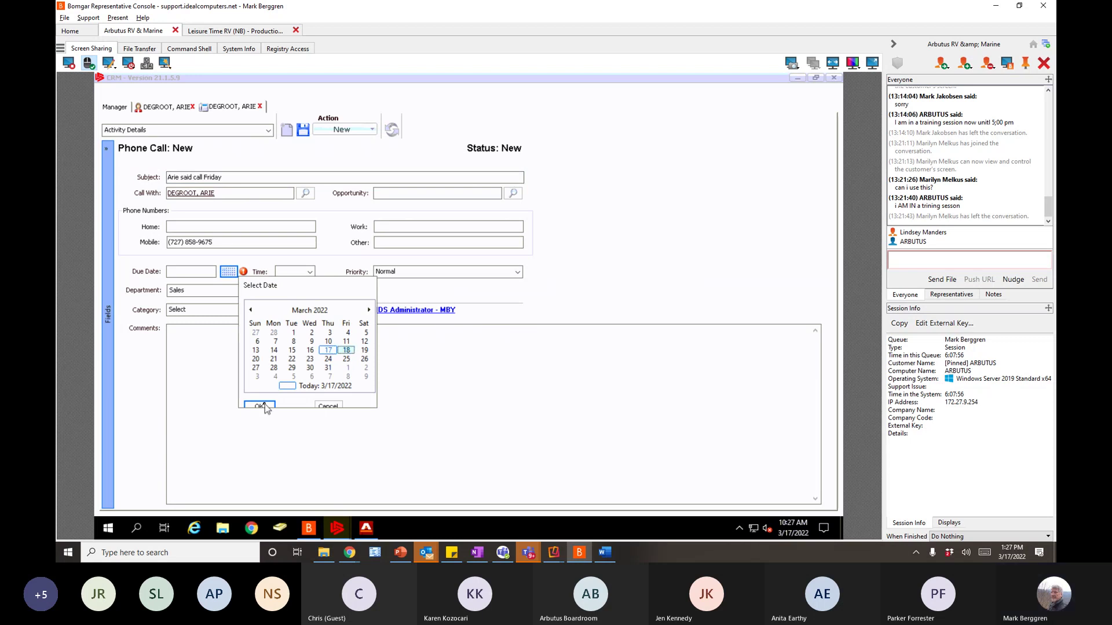
click(264, 407)
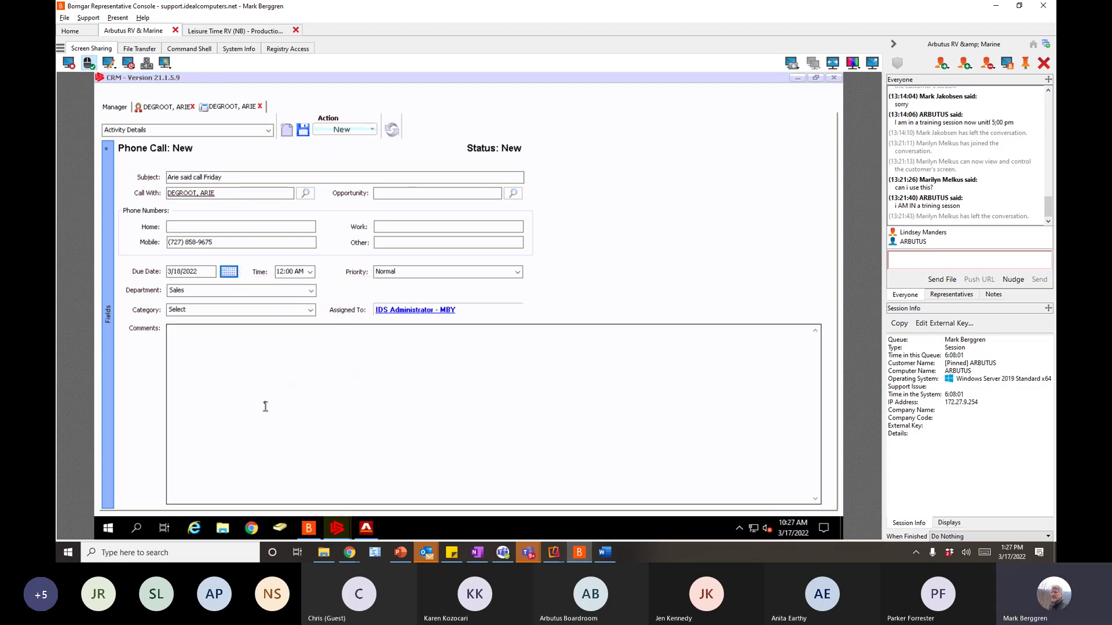
- Set the call time to 5:00 PM and save the phone-call activity
click(310, 272)
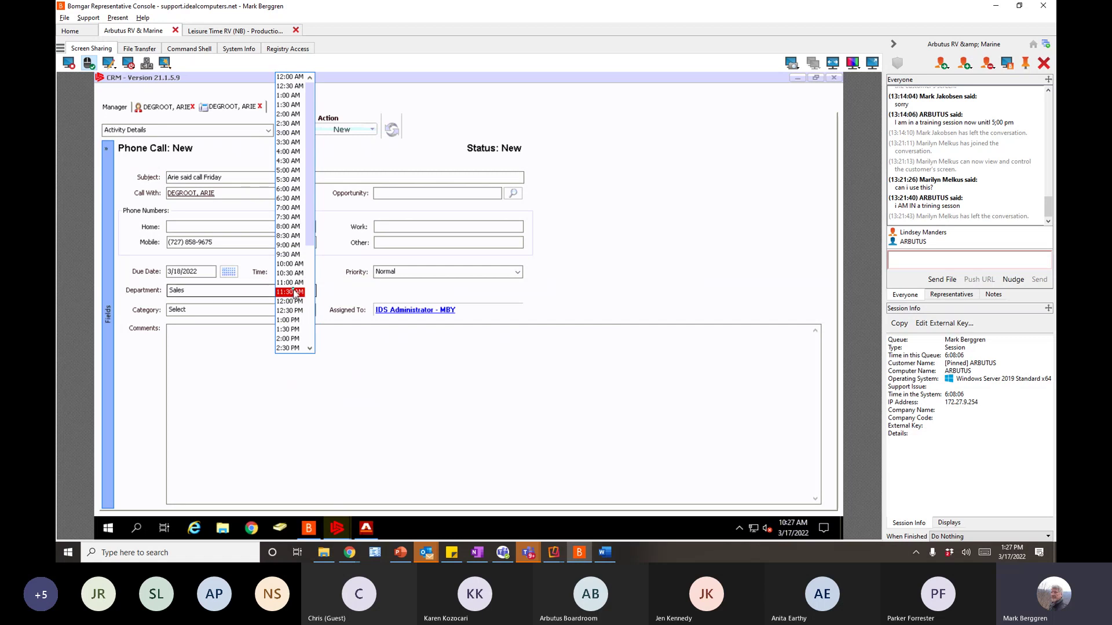
click(295, 292)
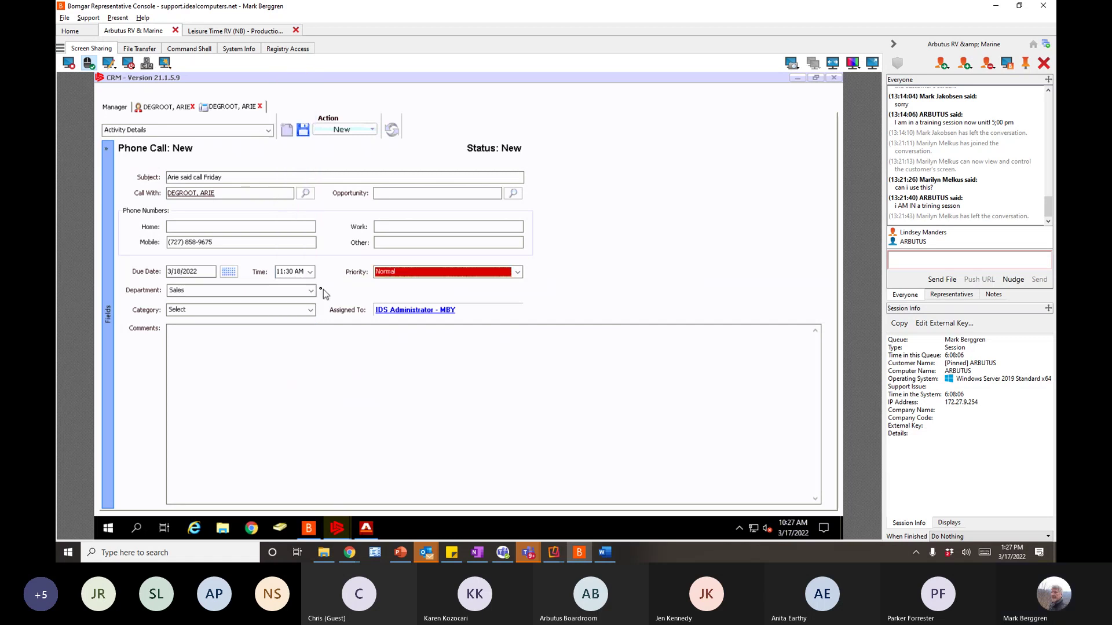
click(292, 274)
text(5:00 PM)
key(Tab)
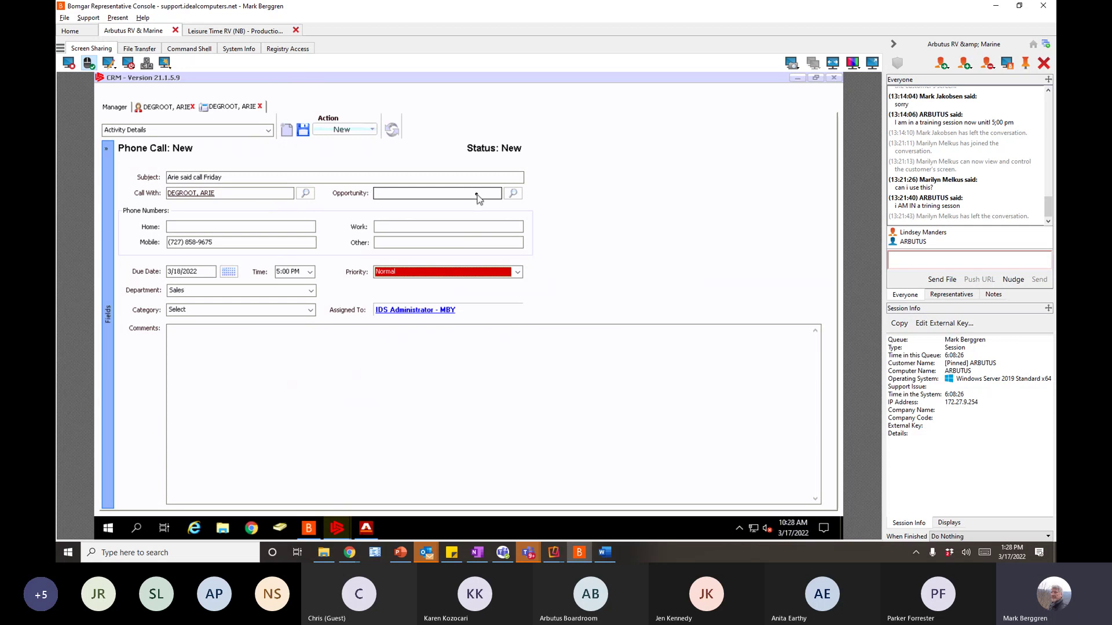
click(303, 130)
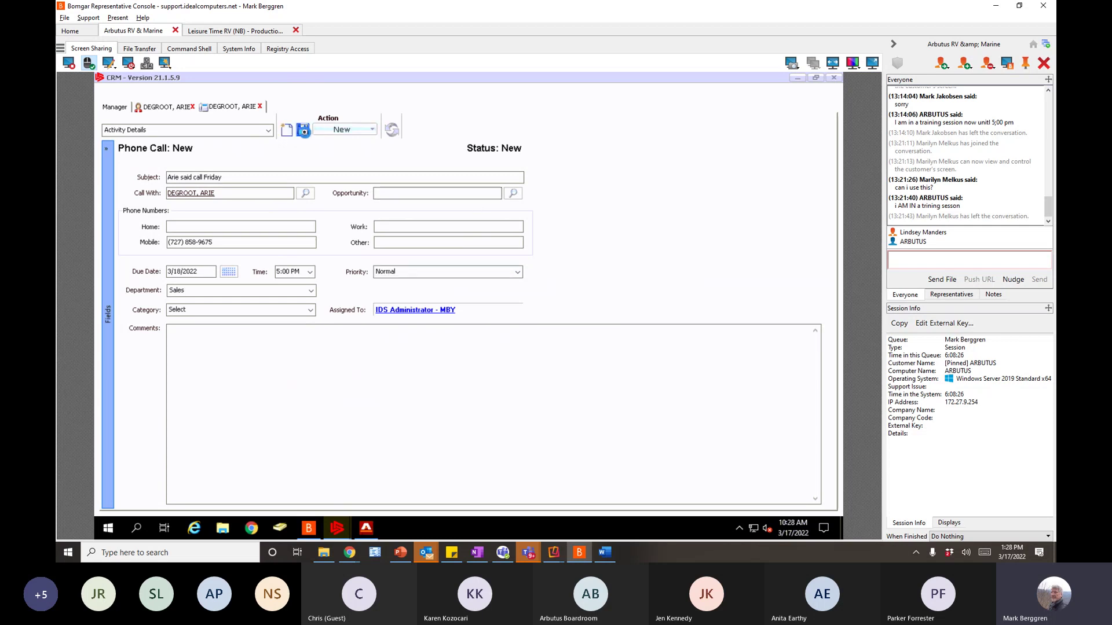
- Close the call and open the contact's full customer record from the customer number link
click(261, 106)
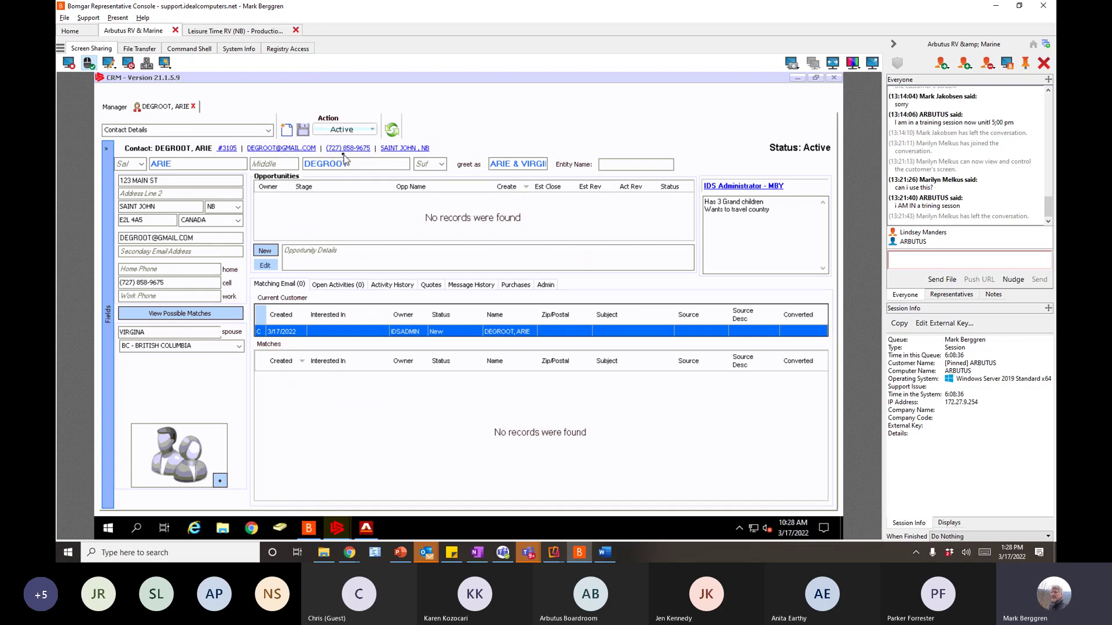
click(227, 150)
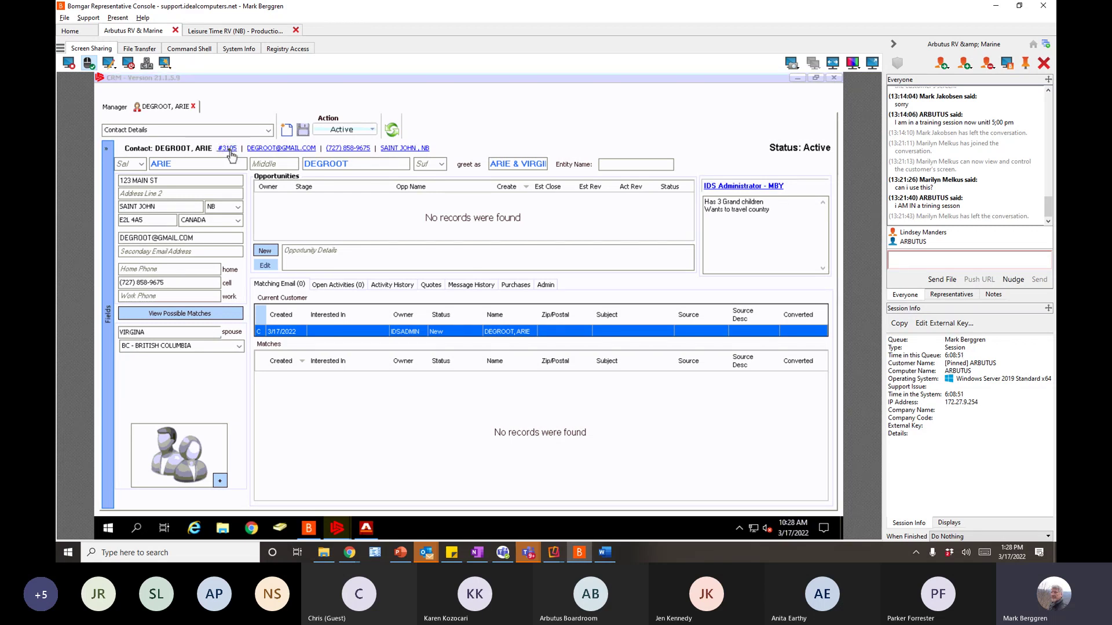
click(227, 149)
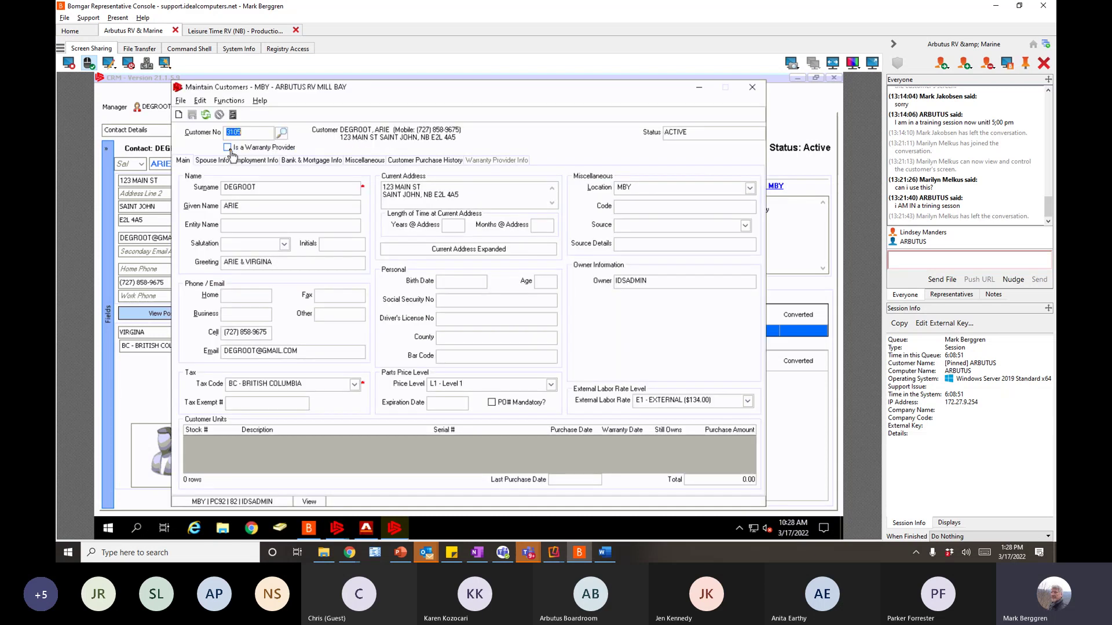
- Step through the birth date and driver's licence fields, then move the Maintain Customers window right and down
click(451, 281)
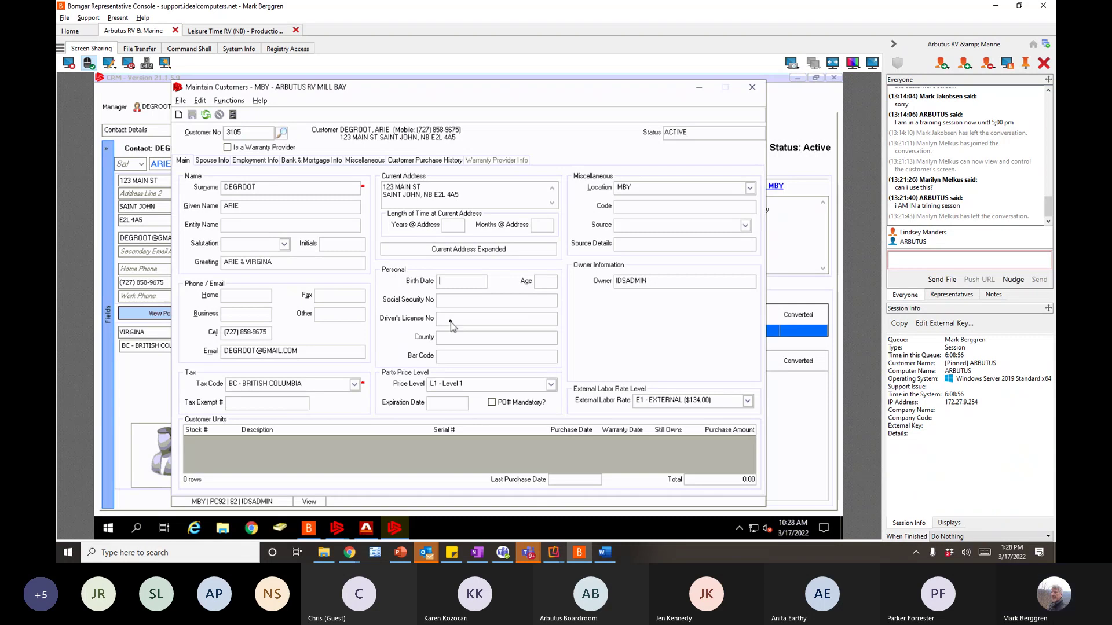
click(451, 322)
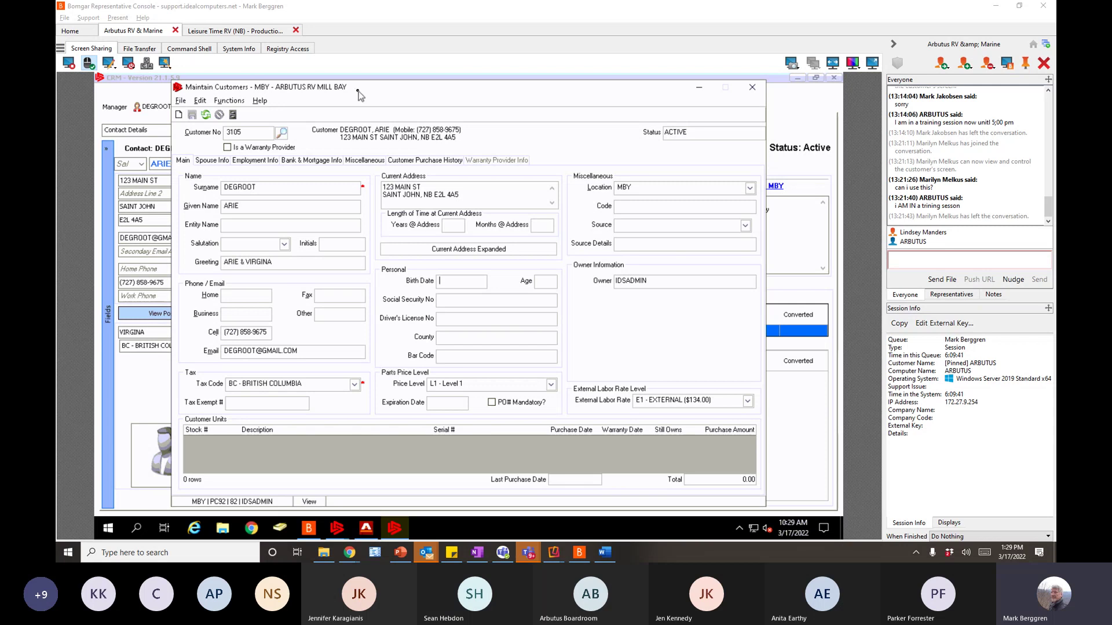
drag(355, 90, 425, 103)
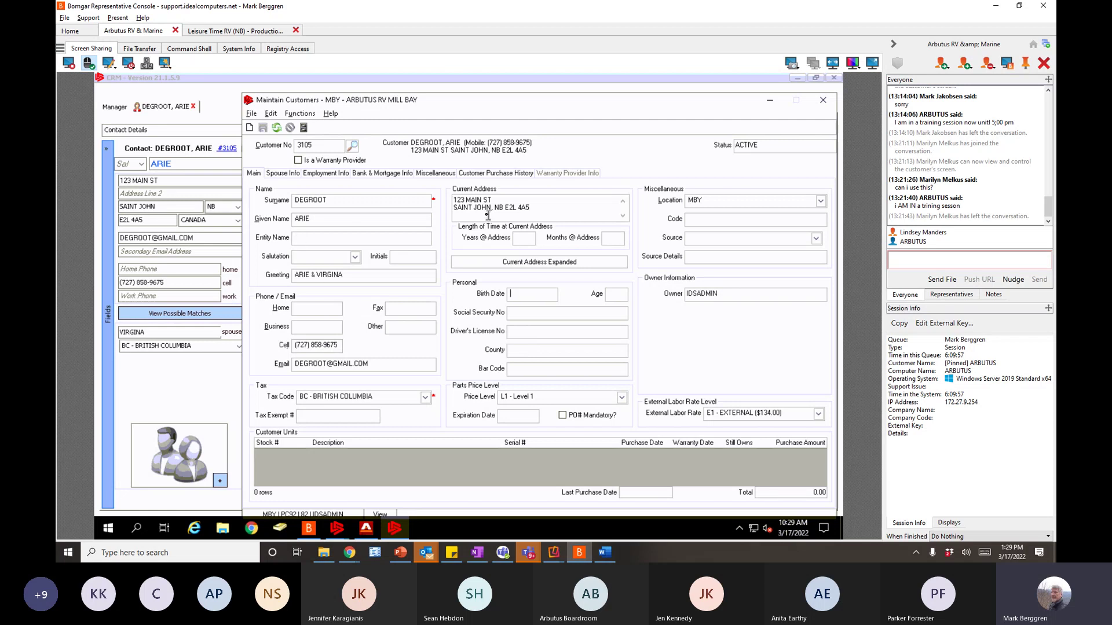
- Review the Spouse Info, Employment Info, Bank & Mortgage, Miscellaneous and Customer Purchase History tabs
click(280, 175)
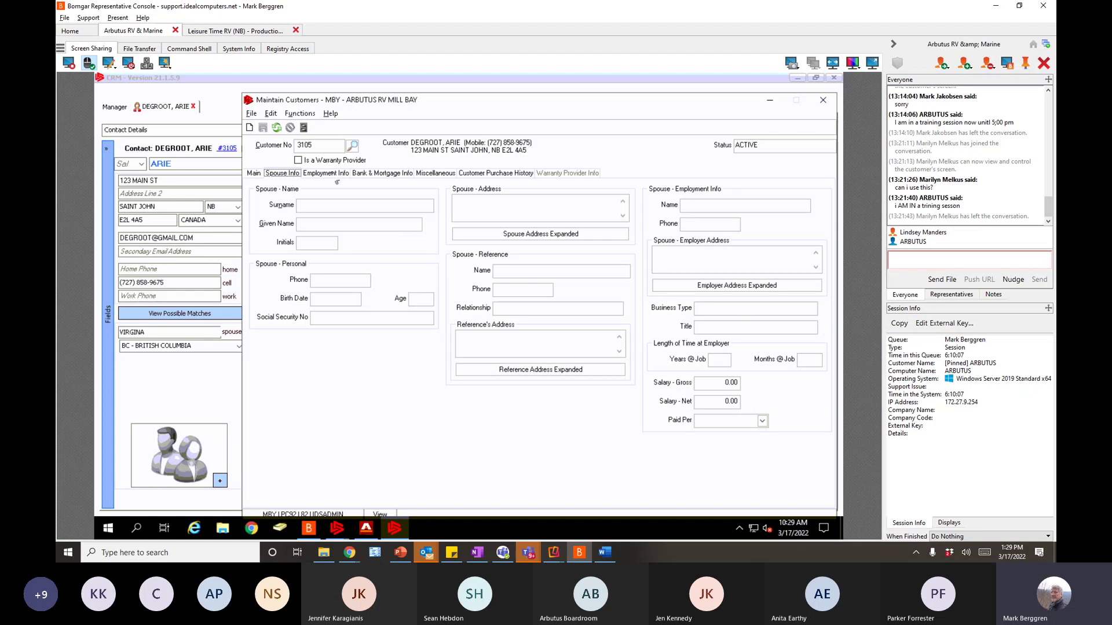
click(334, 175)
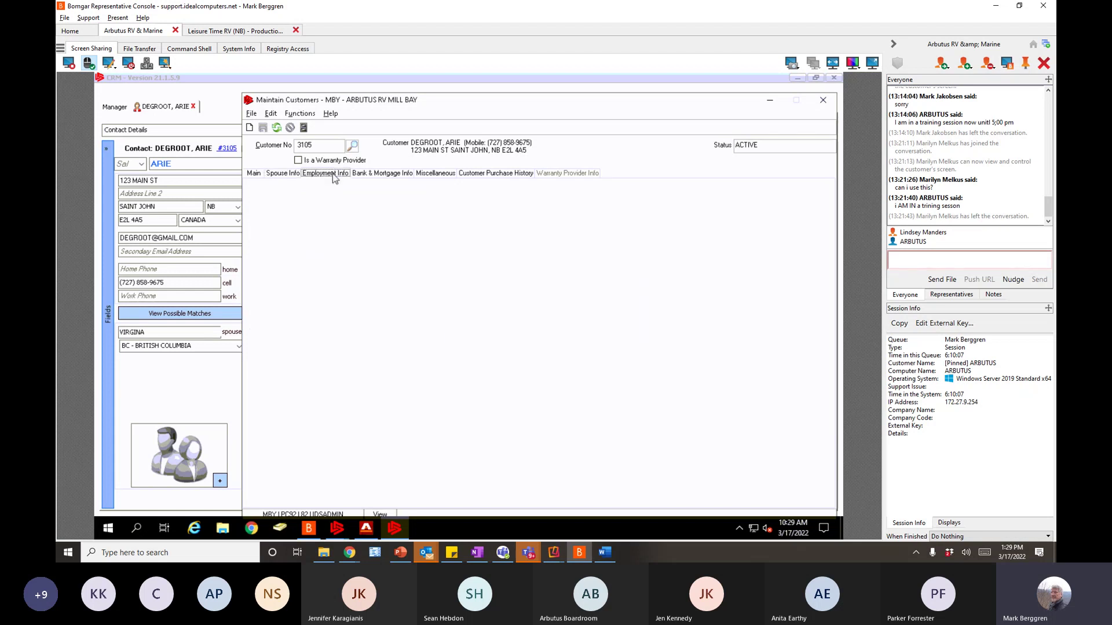
click(378, 176)
click(435, 175)
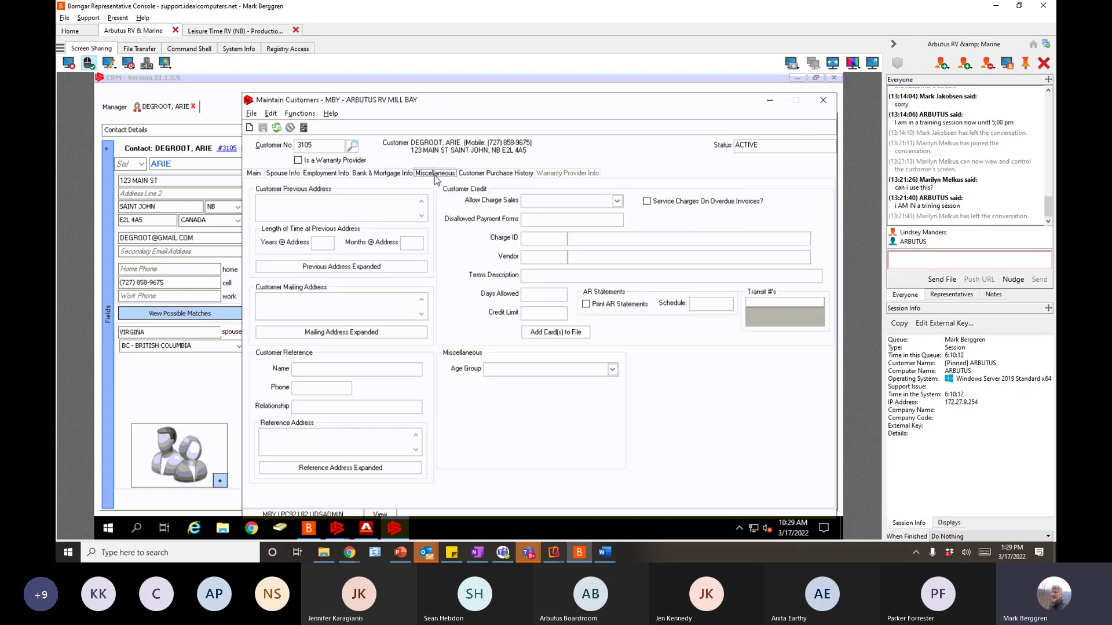
click(473, 175)
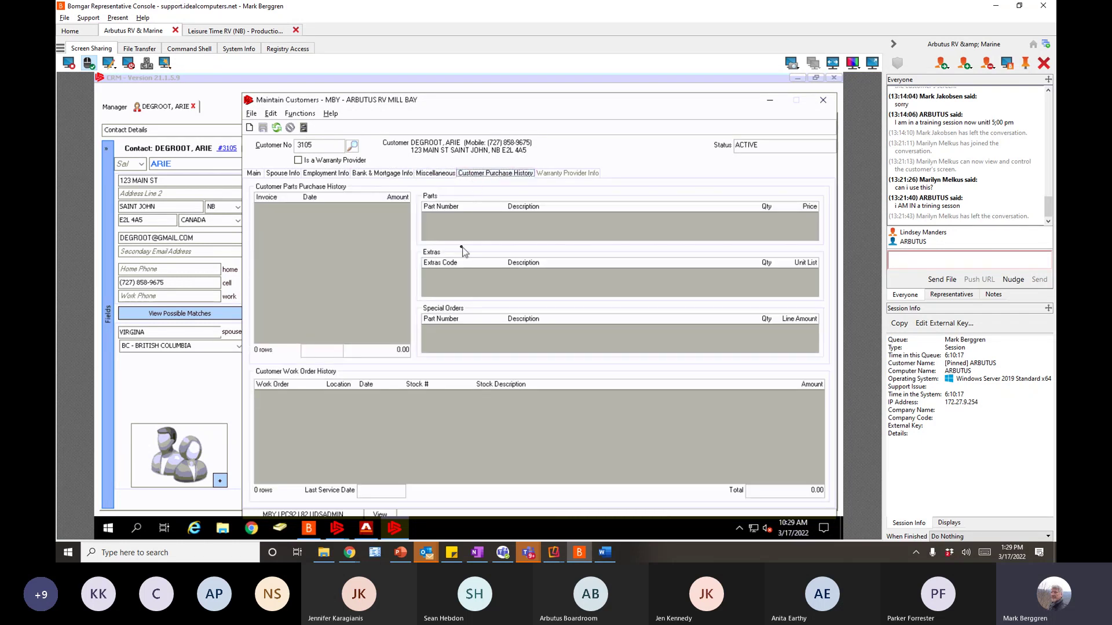
- Close Maintain Customers, briefly reopen the customer record, and close it again
click(823, 101)
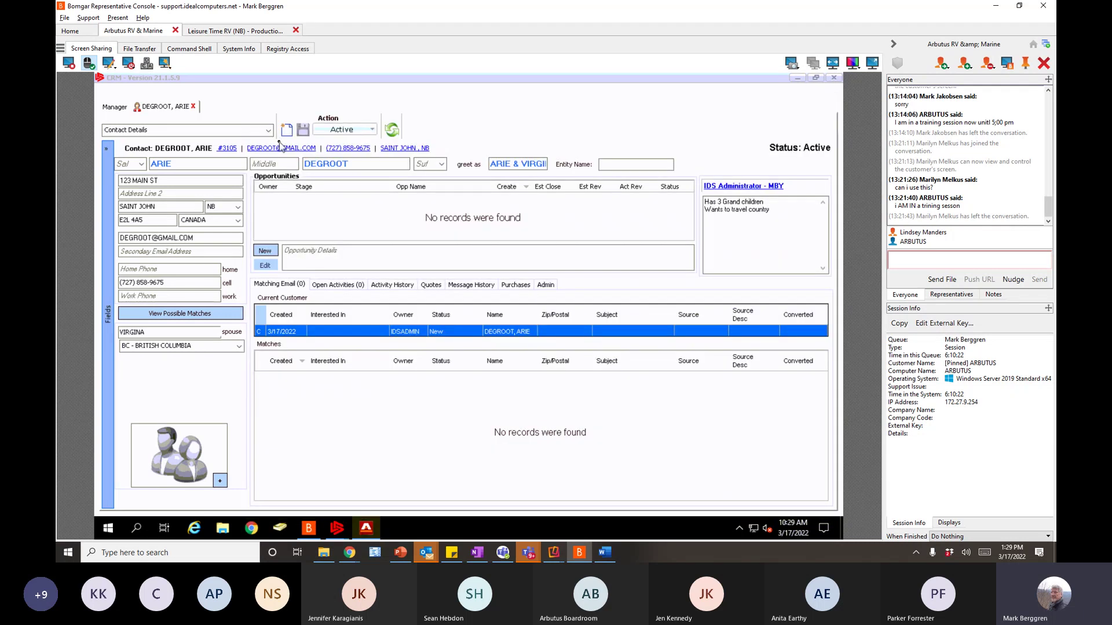
click(232, 148)
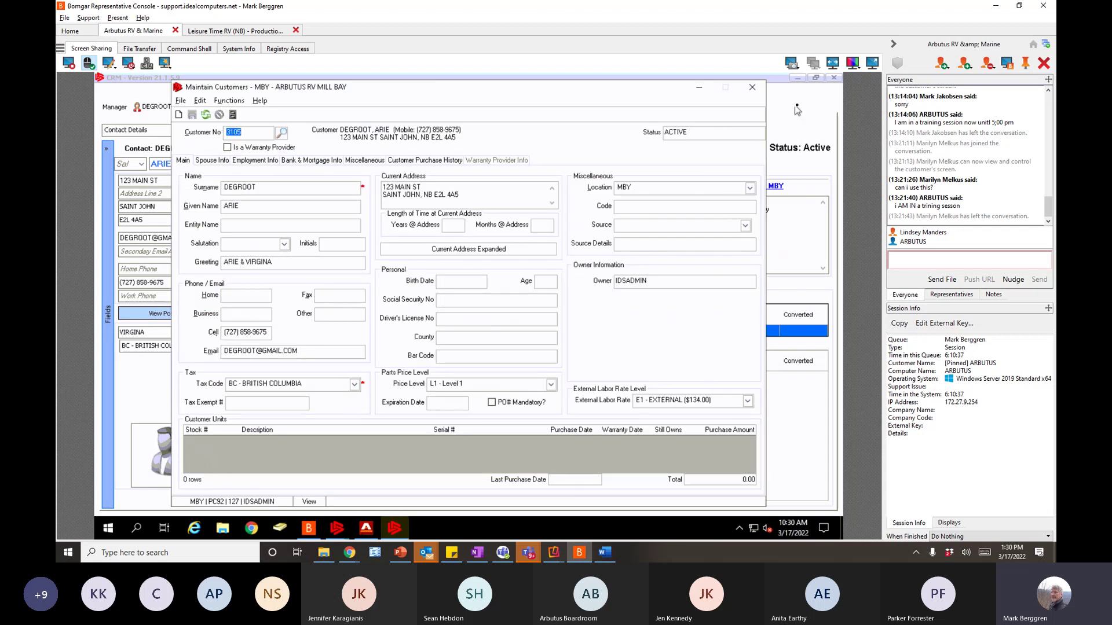
click(752, 89)
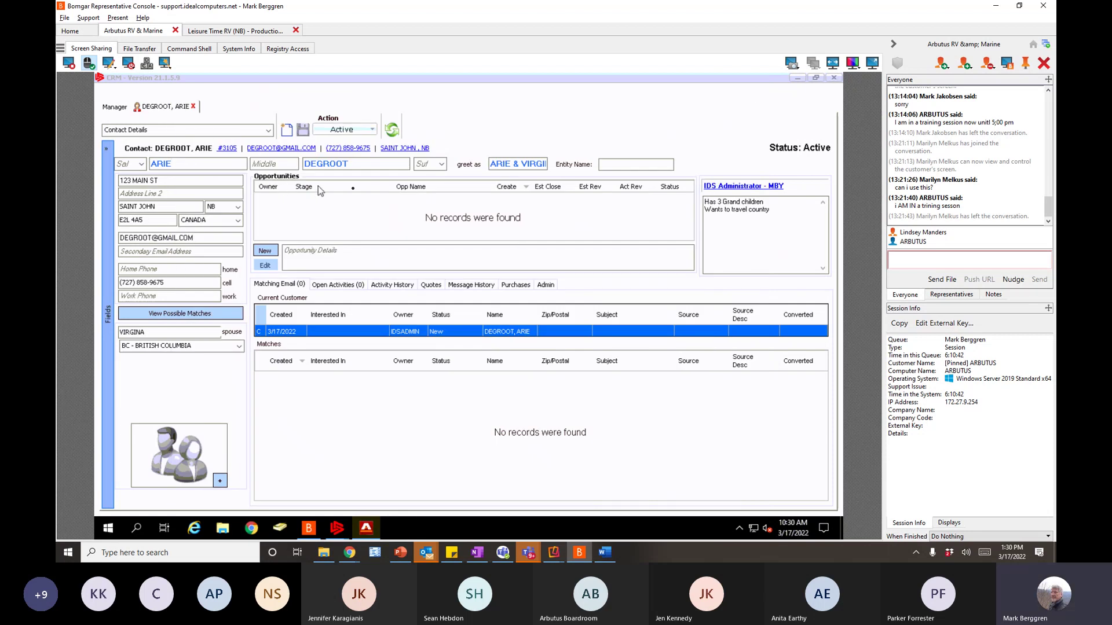
- Add a new opportunity from the Action menu, clear away the chat window, and bring up OneNote
click(374, 129)
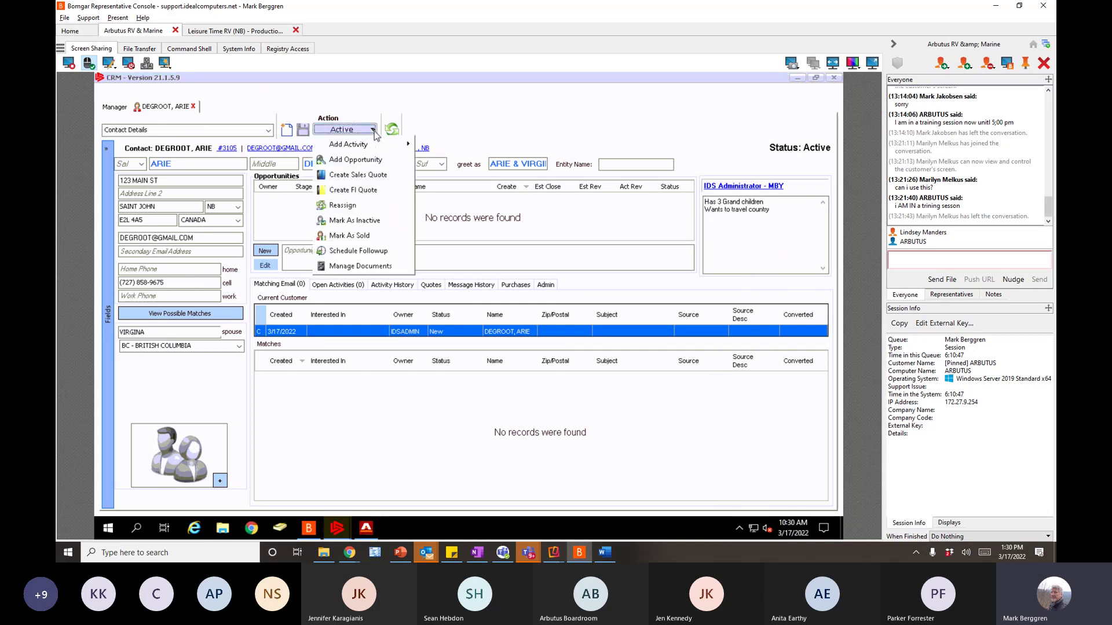
click(357, 160)
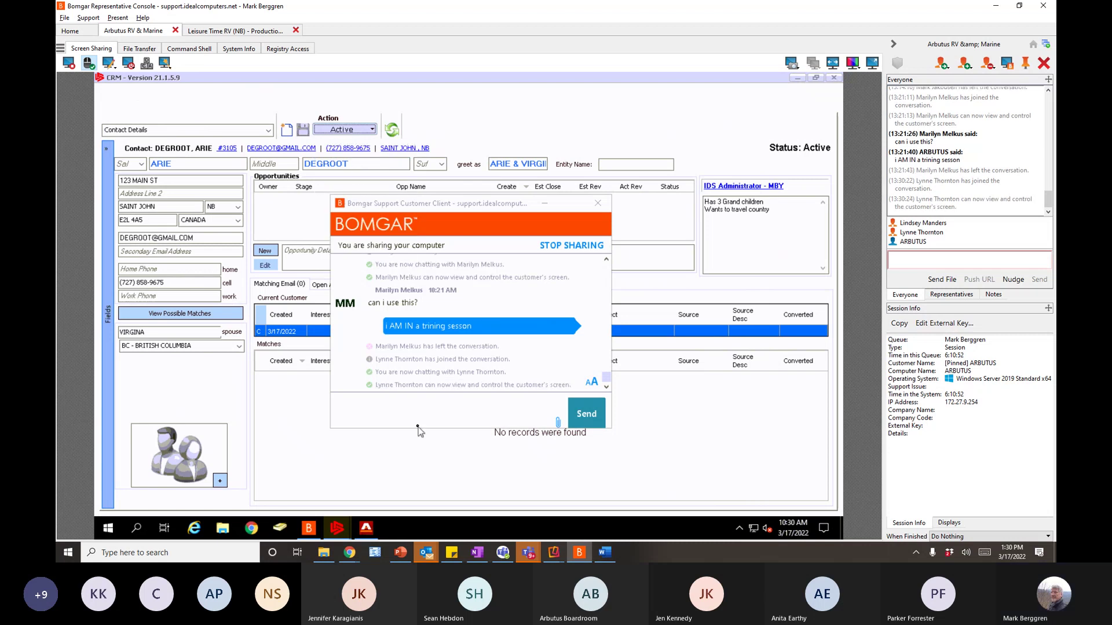
click(547, 203)
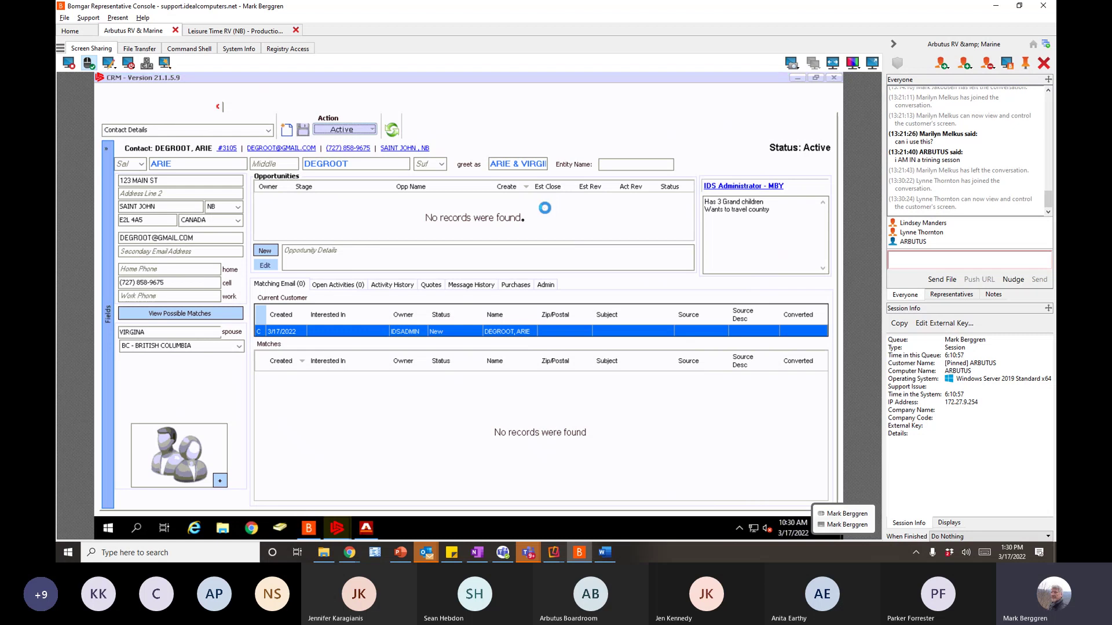
click(328, 196)
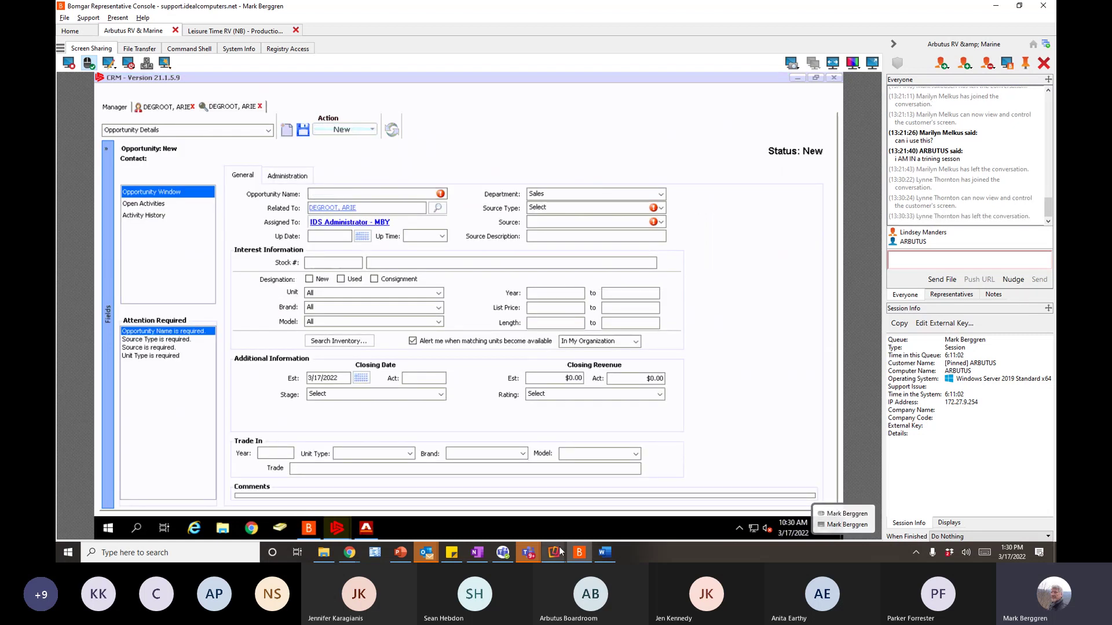
click(477, 553)
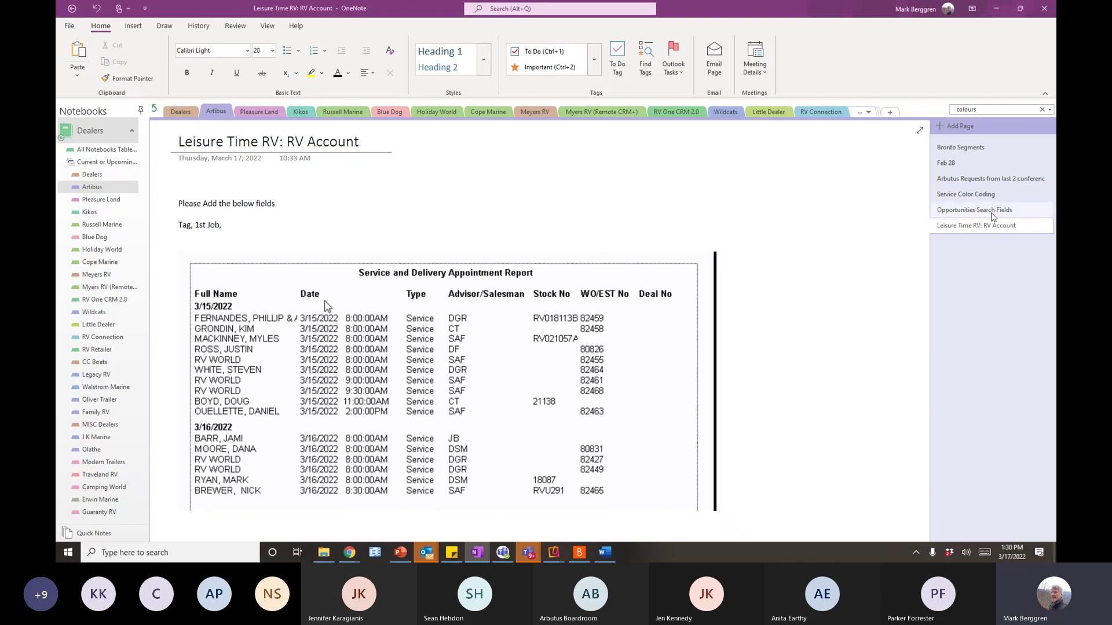
- Show the Opportunities Search Fields page in a restored, resized OneNote window beside the CRM
click(992, 211)
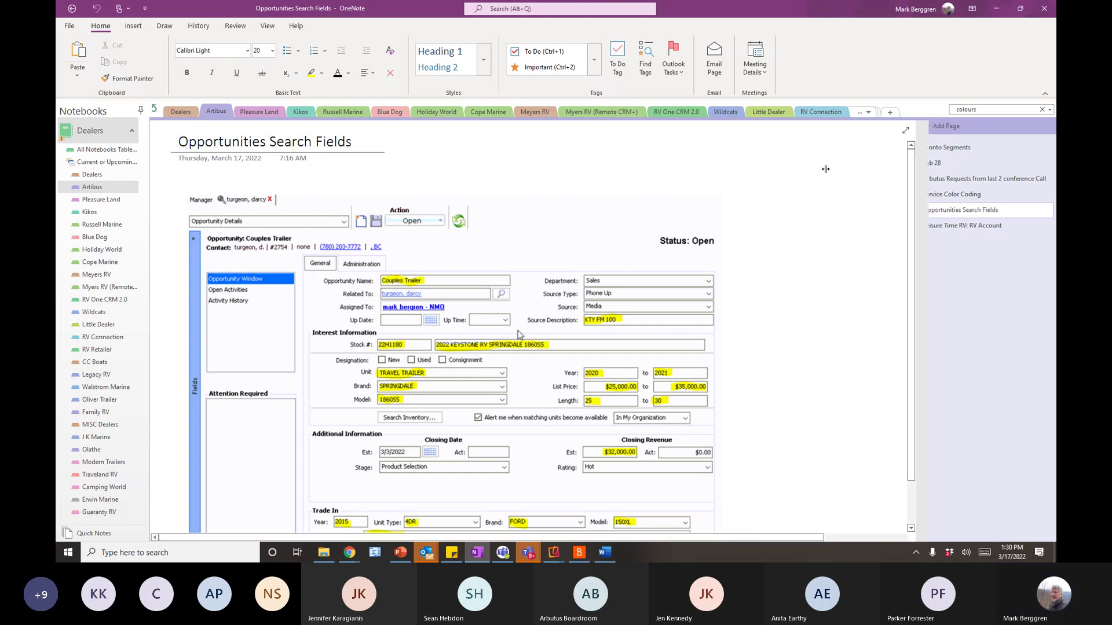
double_click(763, 12)
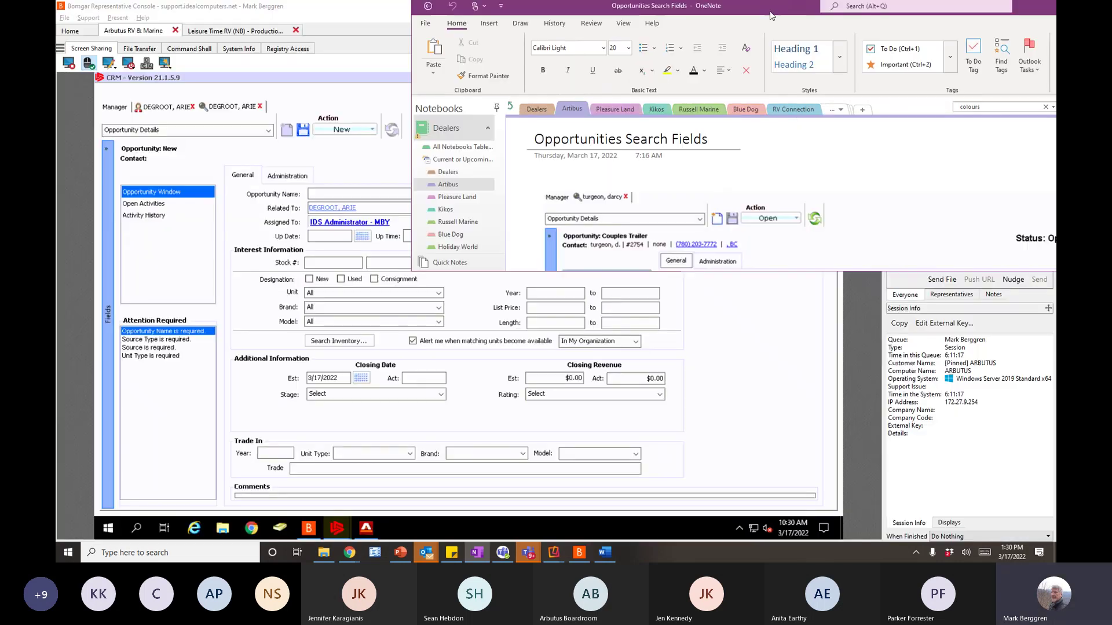
drag(893, 249, 893, 285)
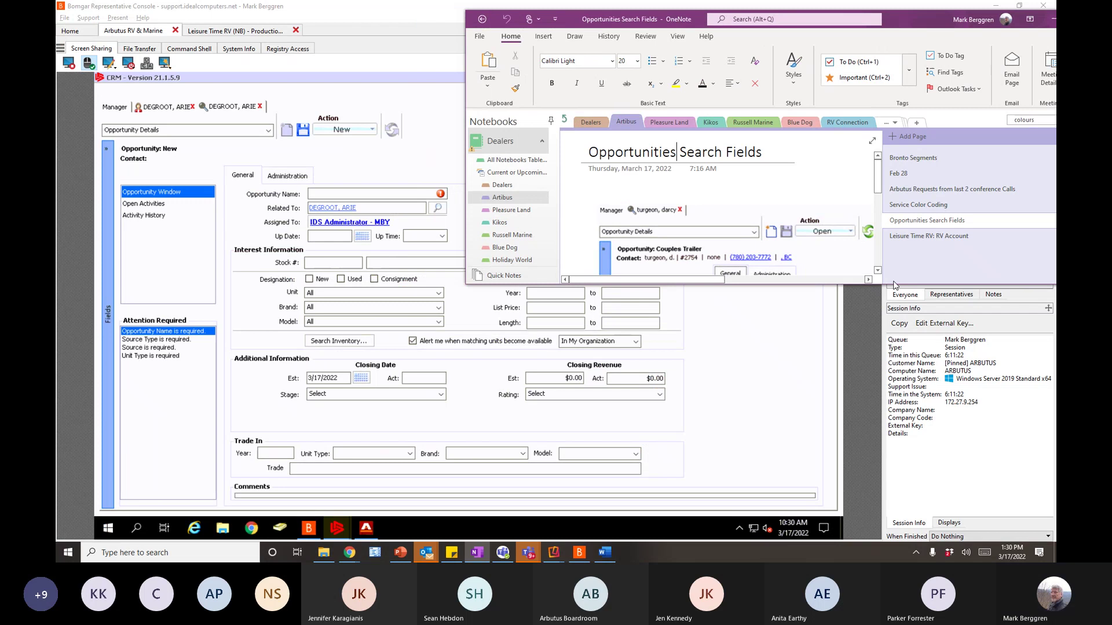
drag(901, 29, 974, 38)
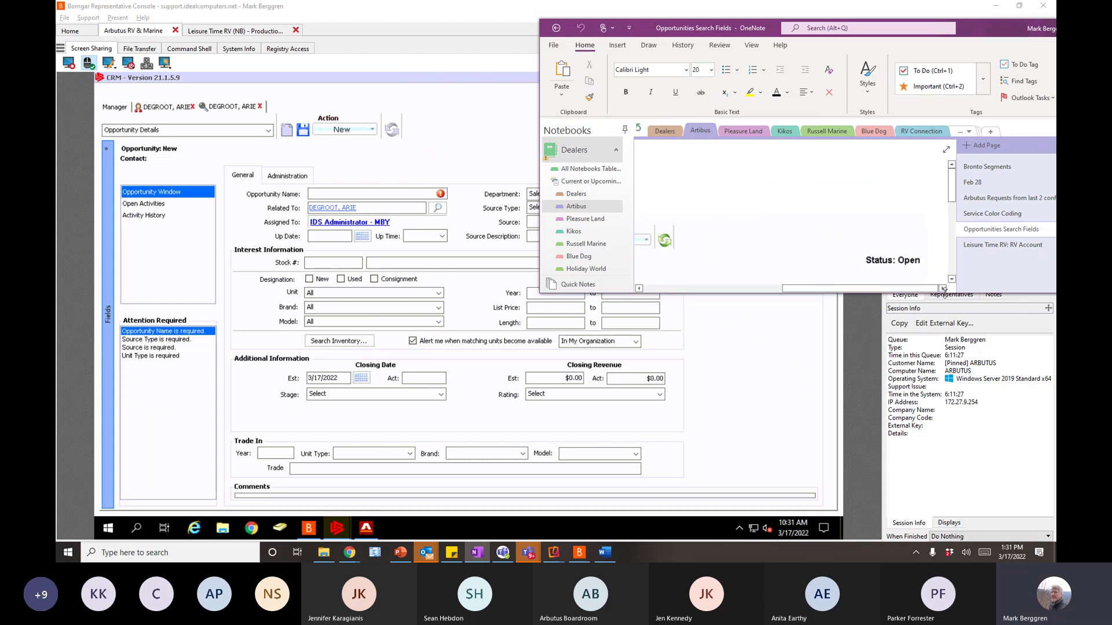
click(988, 215)
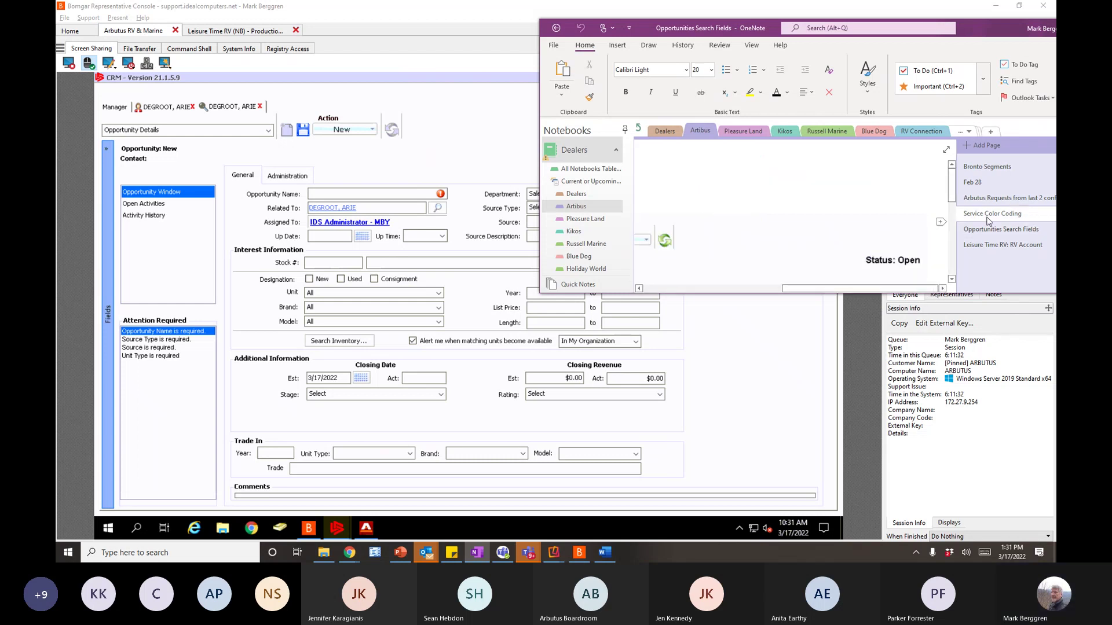
click(984, 230)
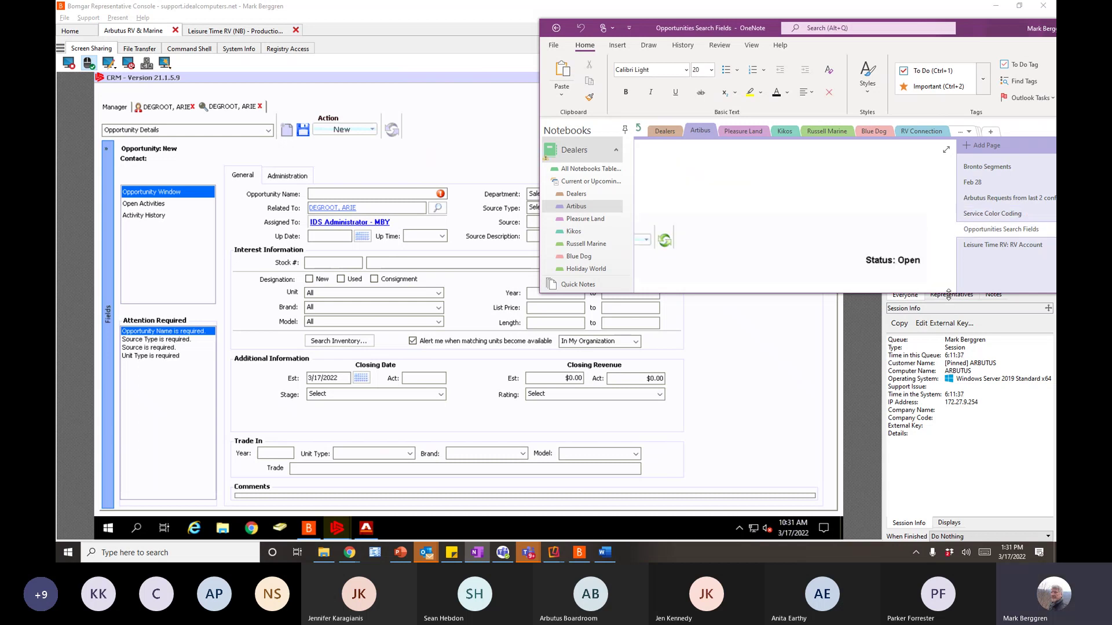
- Enlarge the OneNote window, collapse the notebook list, and scroll down the page
drag(949, 294, 942, 558)
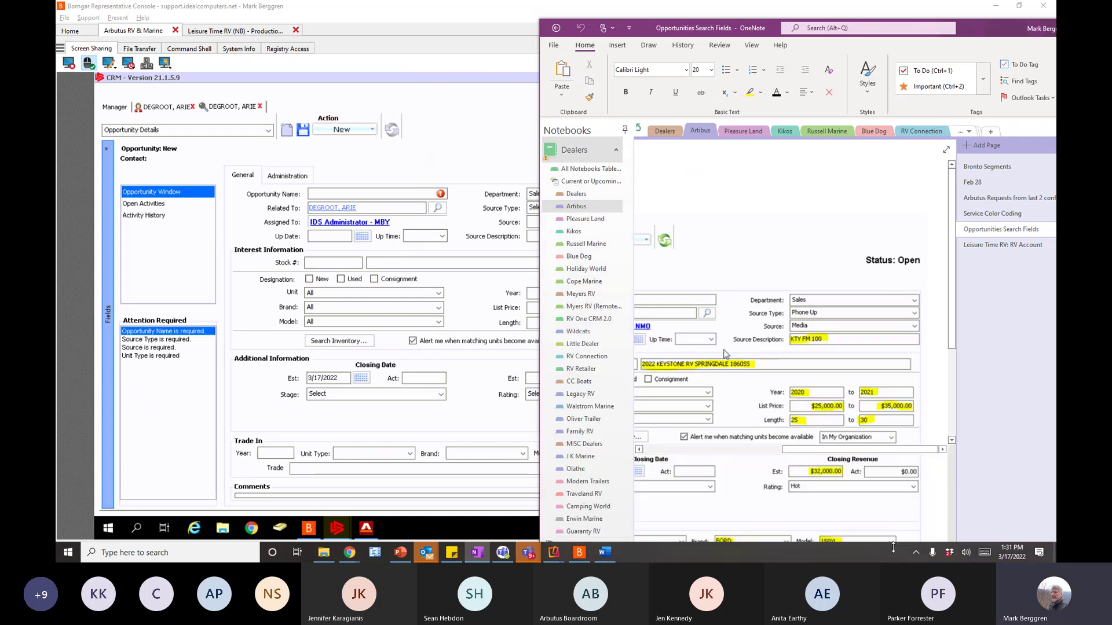
click(624, 133)
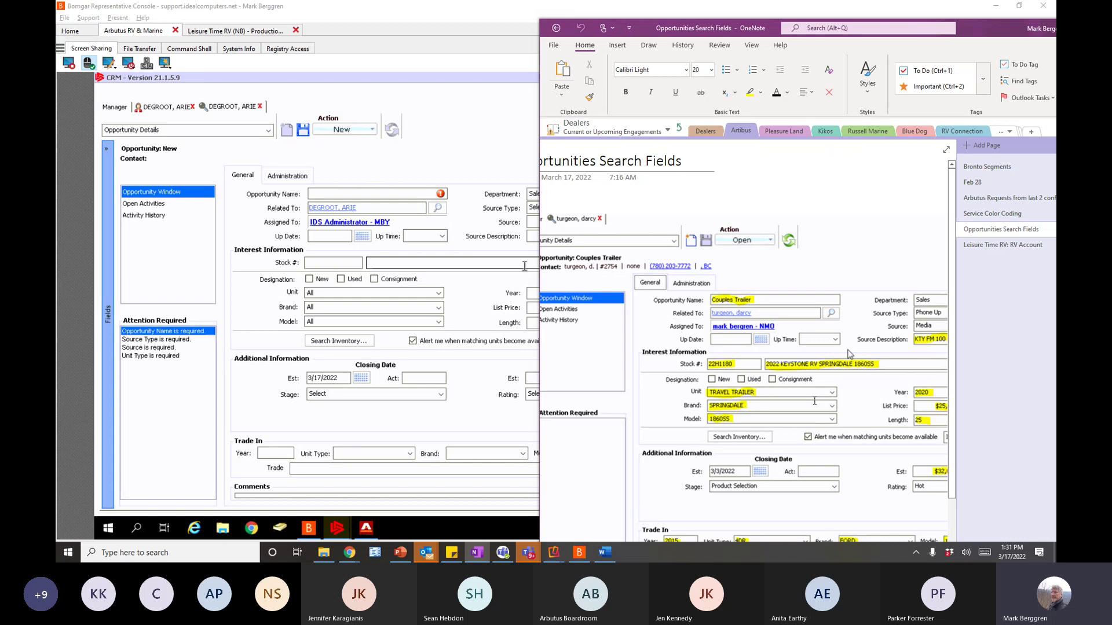
scroll(815, 401, down, 1)
scroll(815, 401, down, 1)
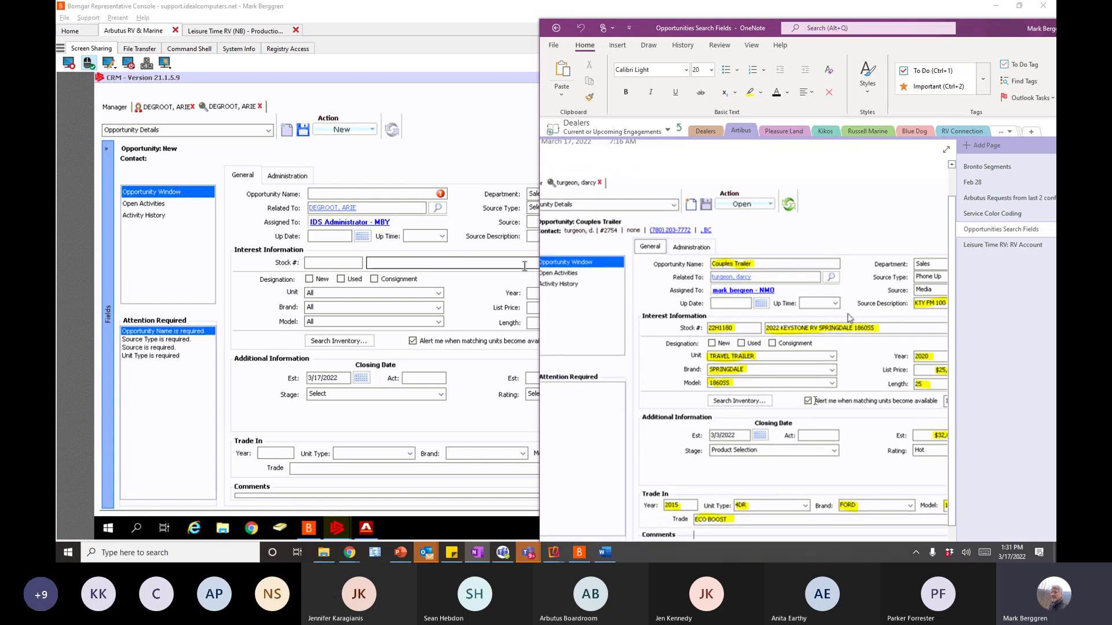
scroll(815, 401, down, 1)
scroll(816, 396, down, 1)
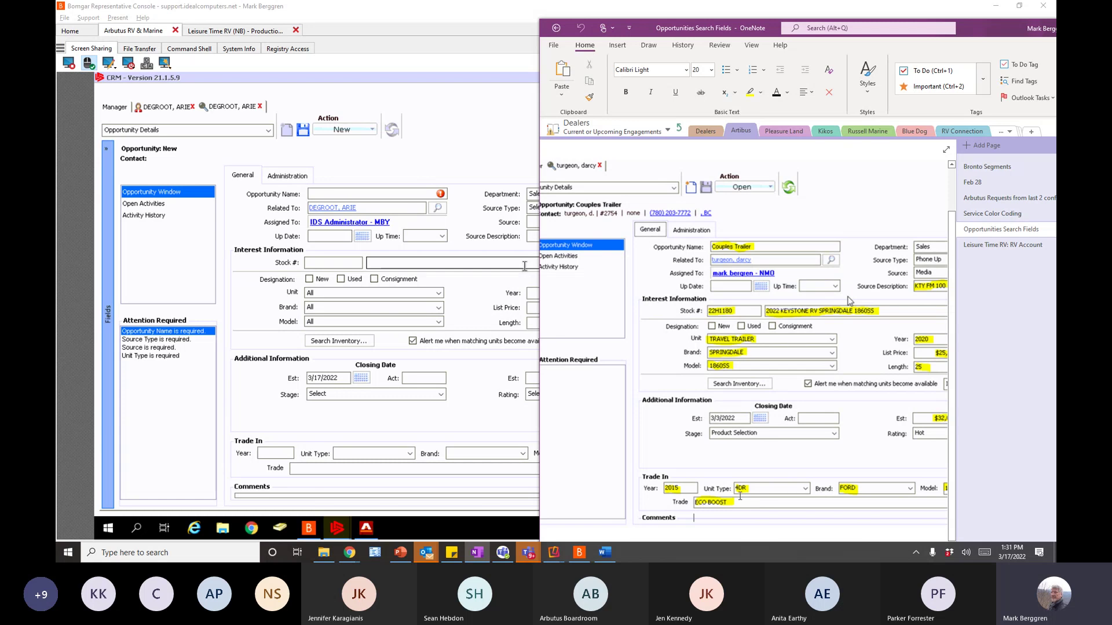
- Return to the opportunity form and enter 'COUPLES TRAILER' as a provisional name
click(530, 220)
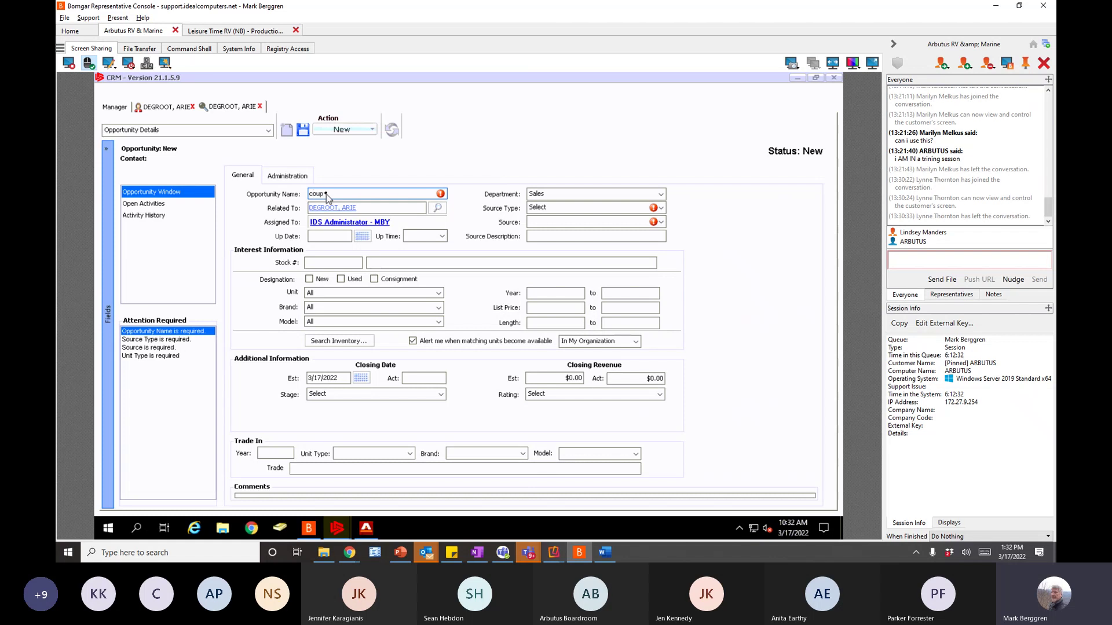
key(BackSpace)
key(BackSpace)
key(BackSpace)
key(BackSpace)
text(COUPLES TRAILER)
- Replace the name with 'CTT VIBE 25RK, AWARD 23RK UN25000'
drag(364, 193, 303, 192)
text(CTT)
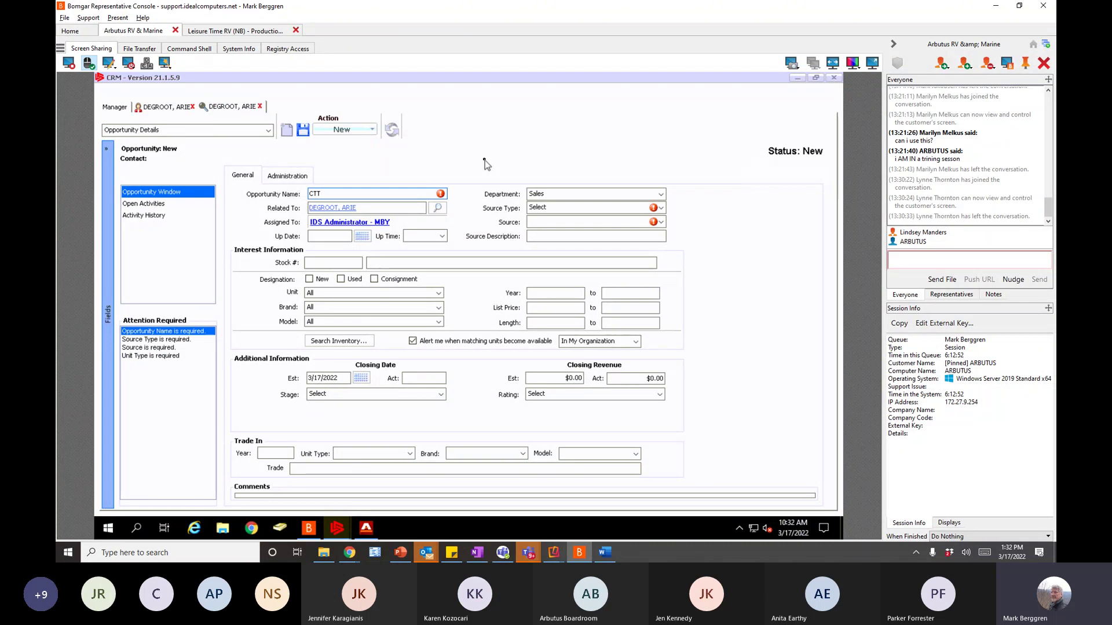
text(25)
text(RK)
text(VIBE)
click(368, 194)
text(, AWARD 23RK UN2500)
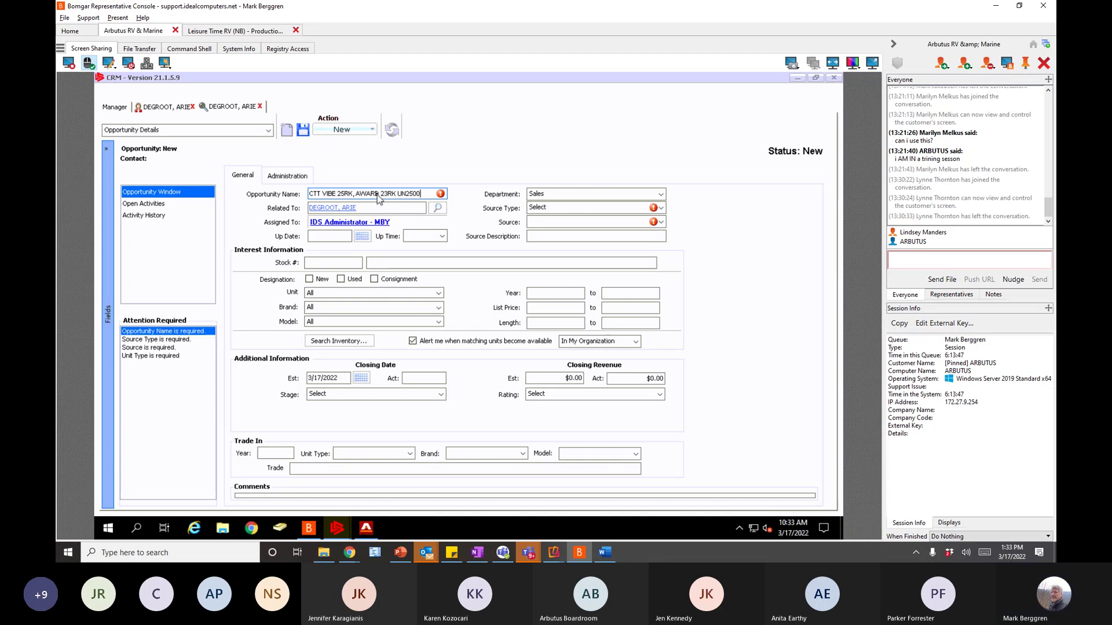
text(0)
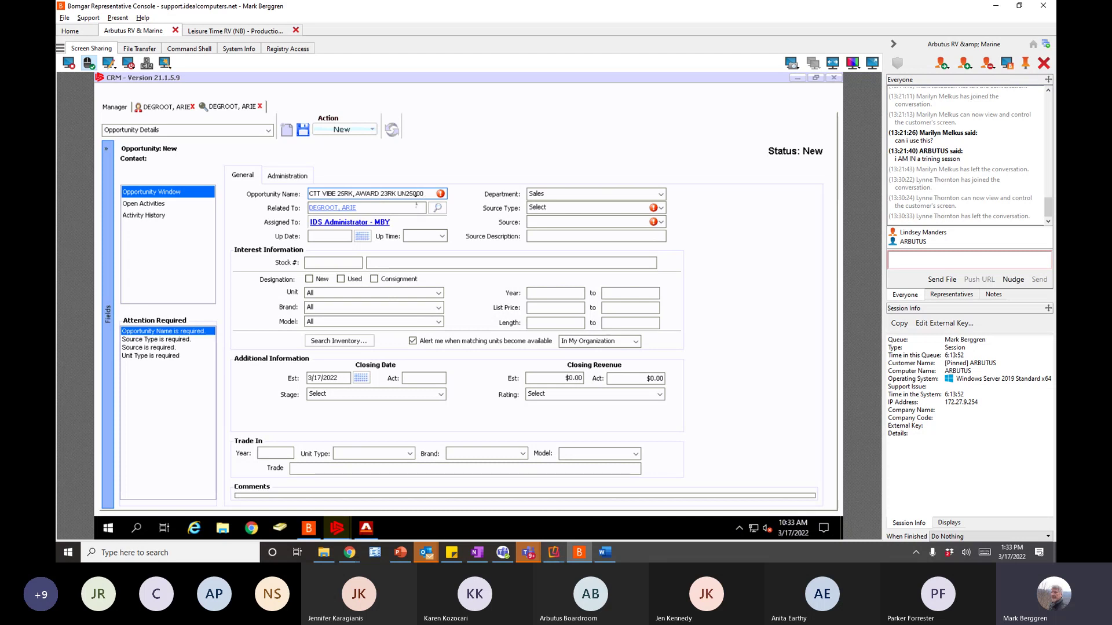
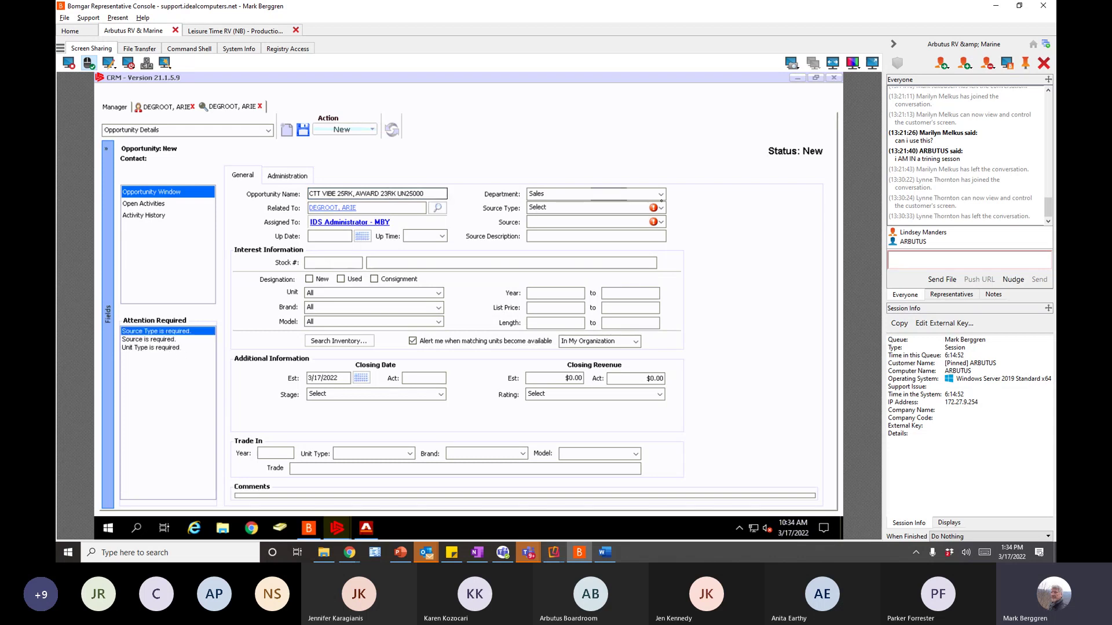
- Set the source to Dealership Web Site, switching the source type from Walk In to Phone Up
click(661, 209)
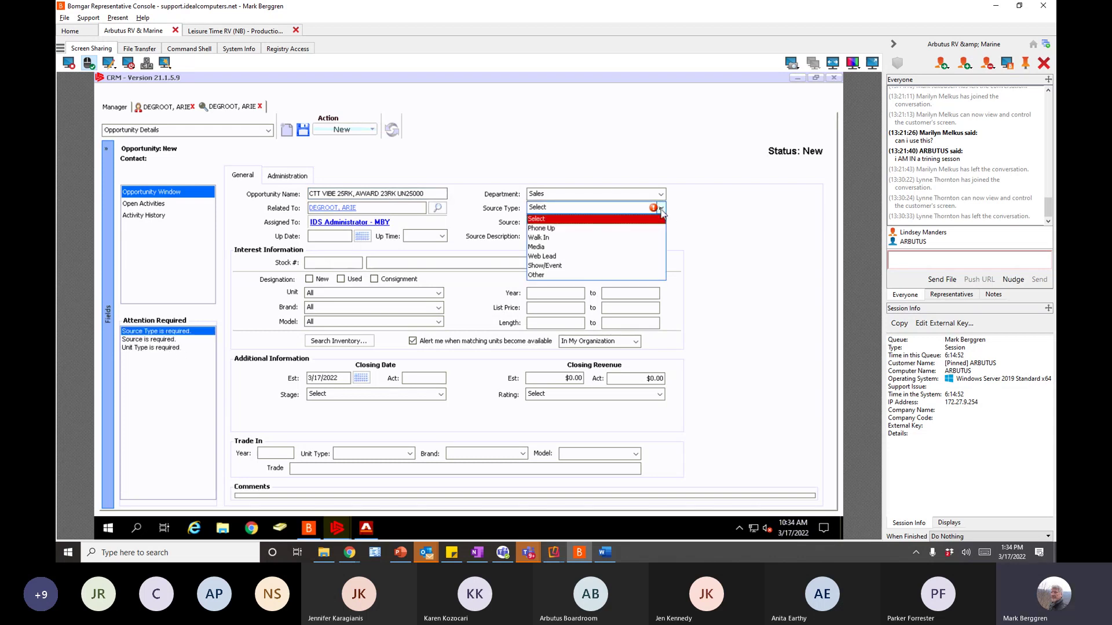
click(567, 237)
click(544, 222)
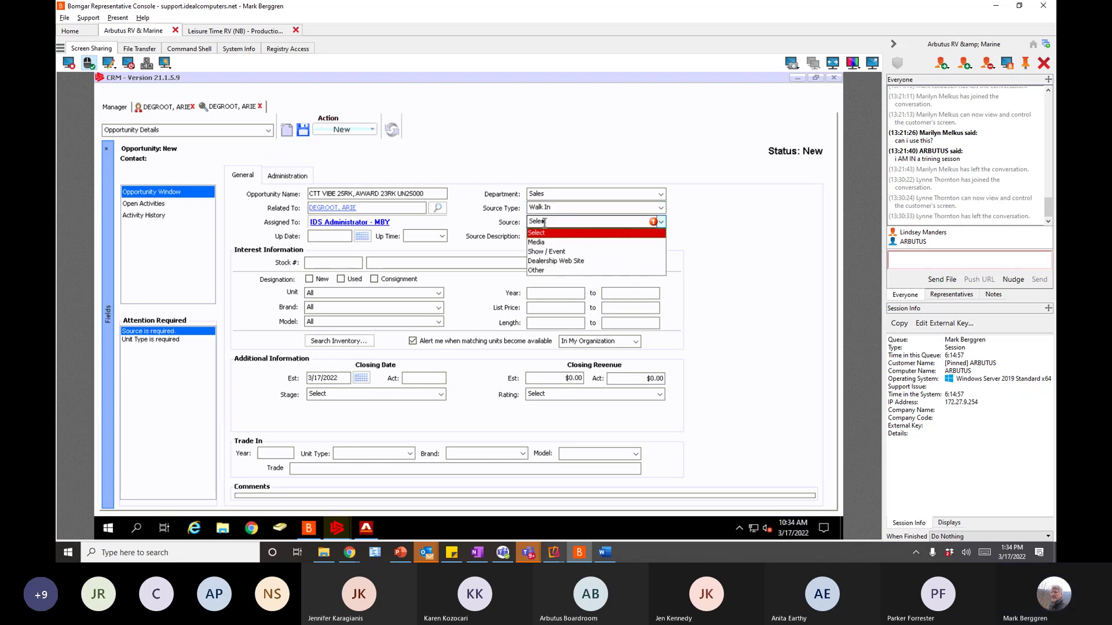
click(553, 261)
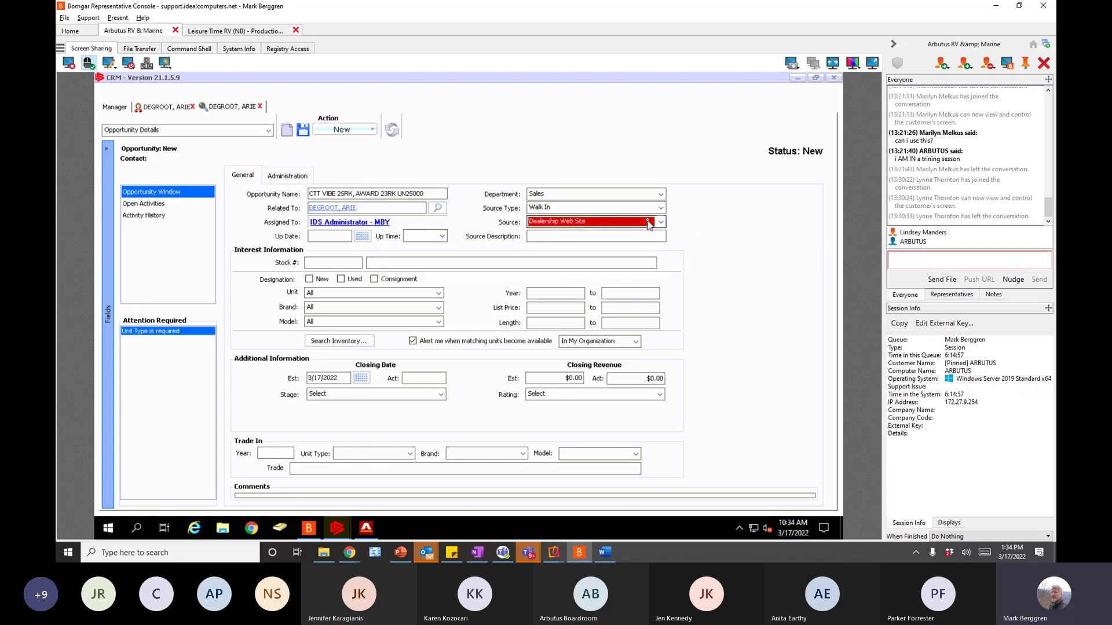
click(661, 208)
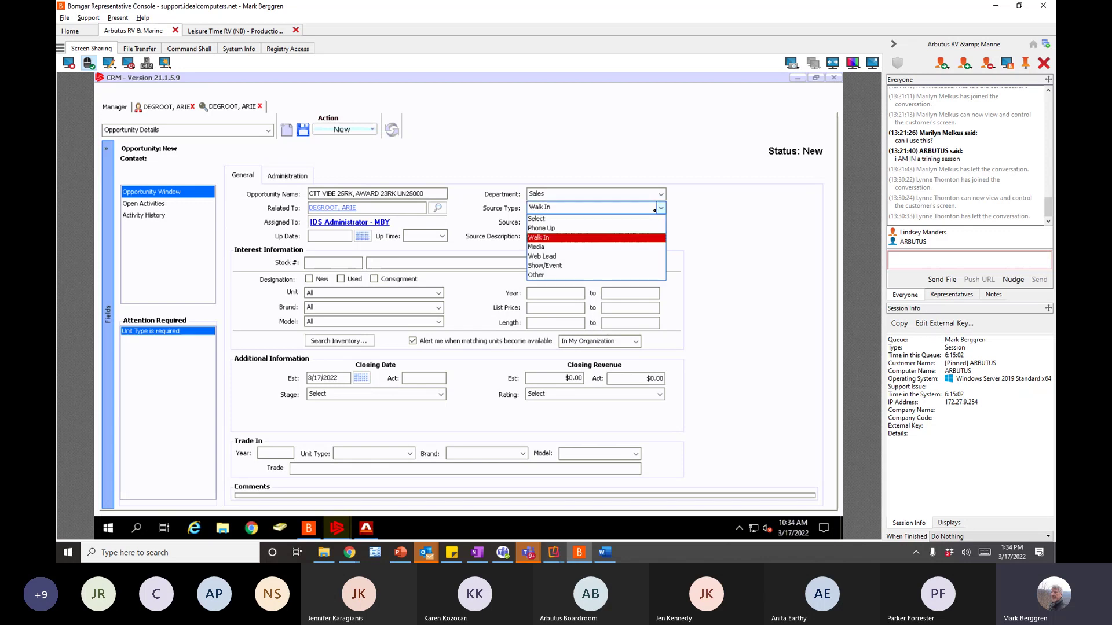
click(562, 229)
click(557, 223)
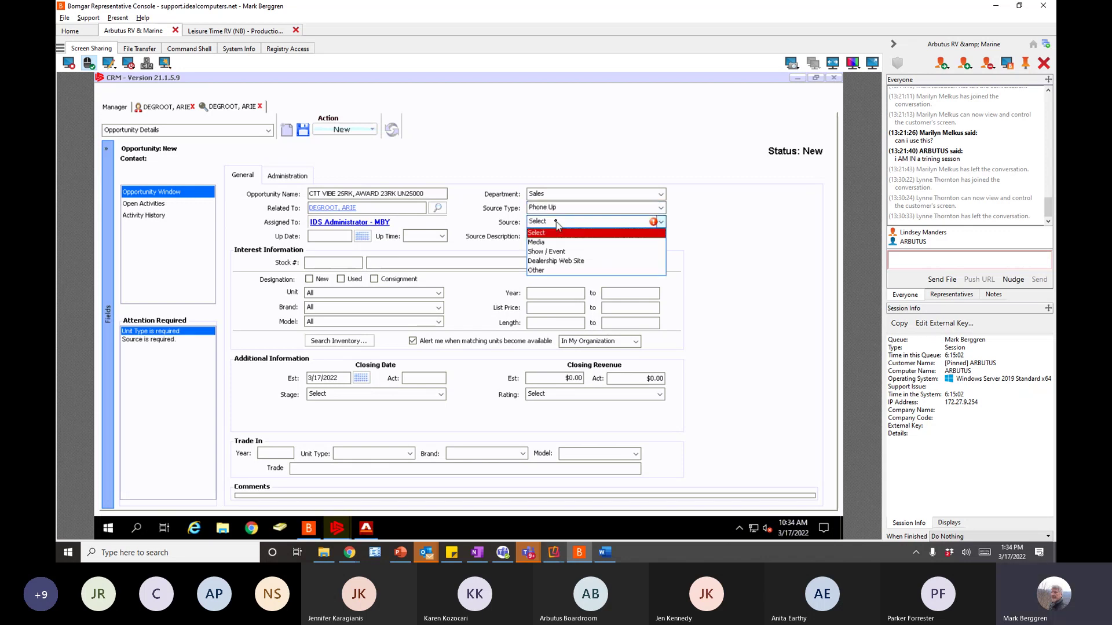
click(557, 261)
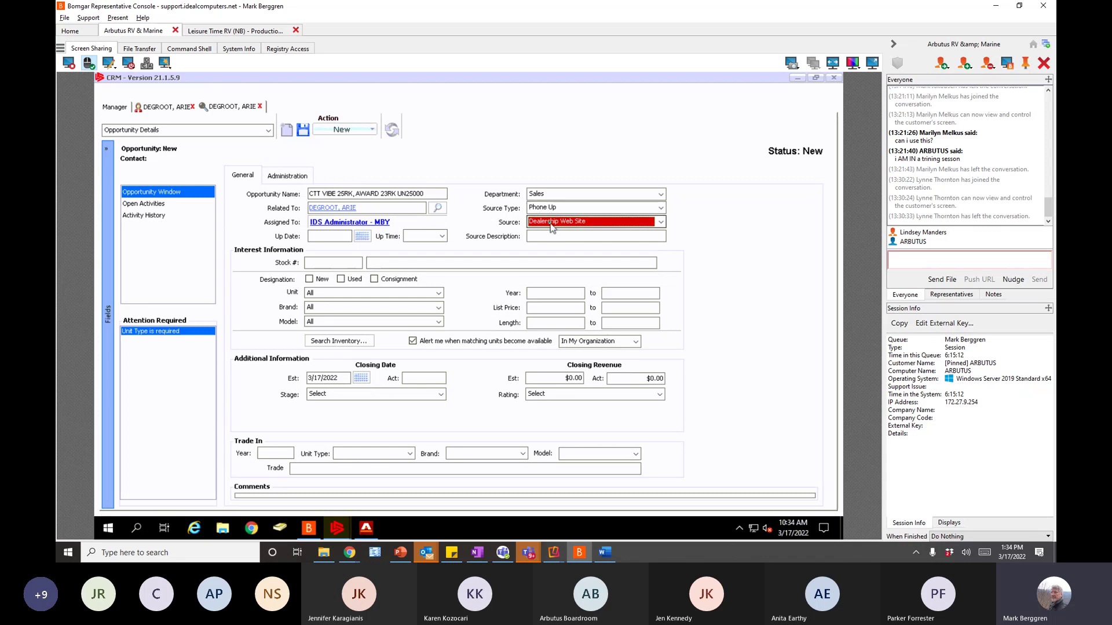
- Try source type Show/Event with source BCFG2016, then revert to Phone Up and Dealership Web Site
click(560, 208)
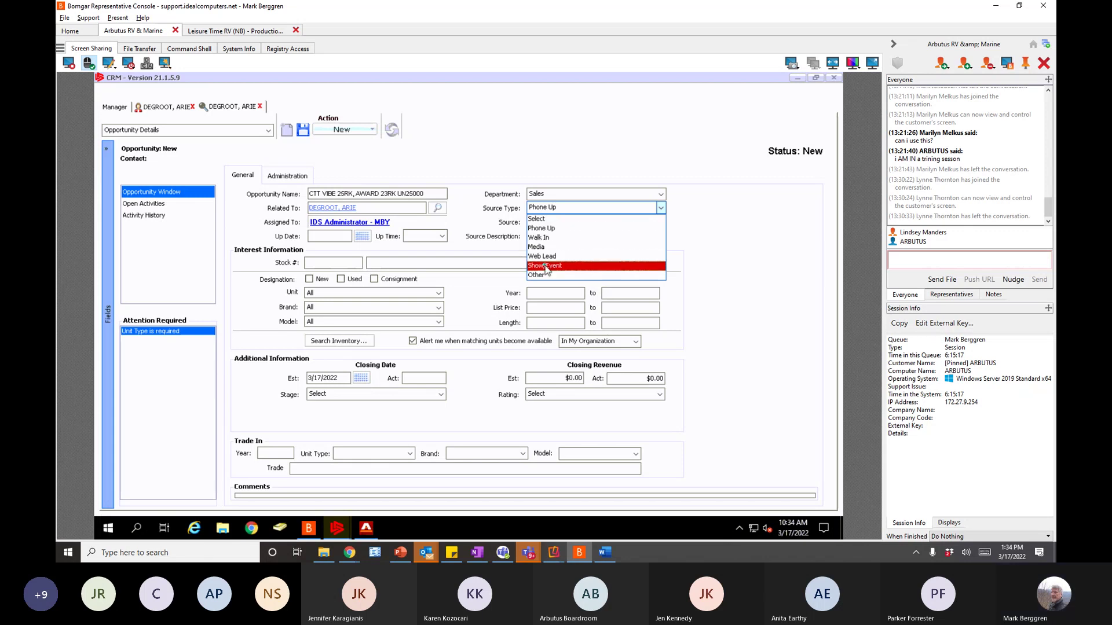
click(554, 265)
click(554, 222)
click(546, 242)
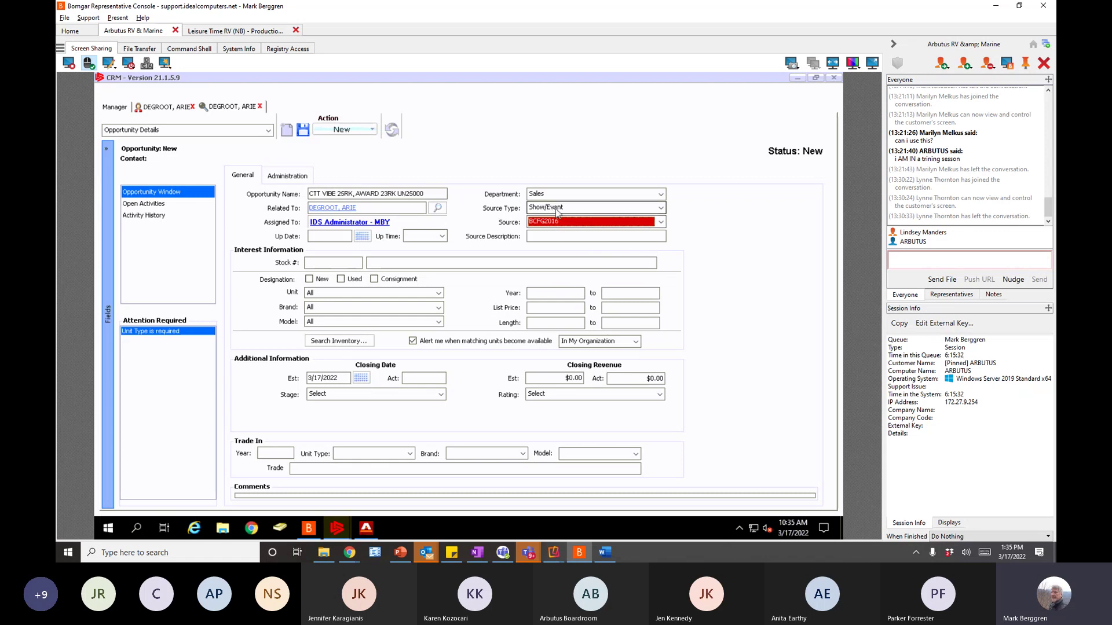
click(557, 210)
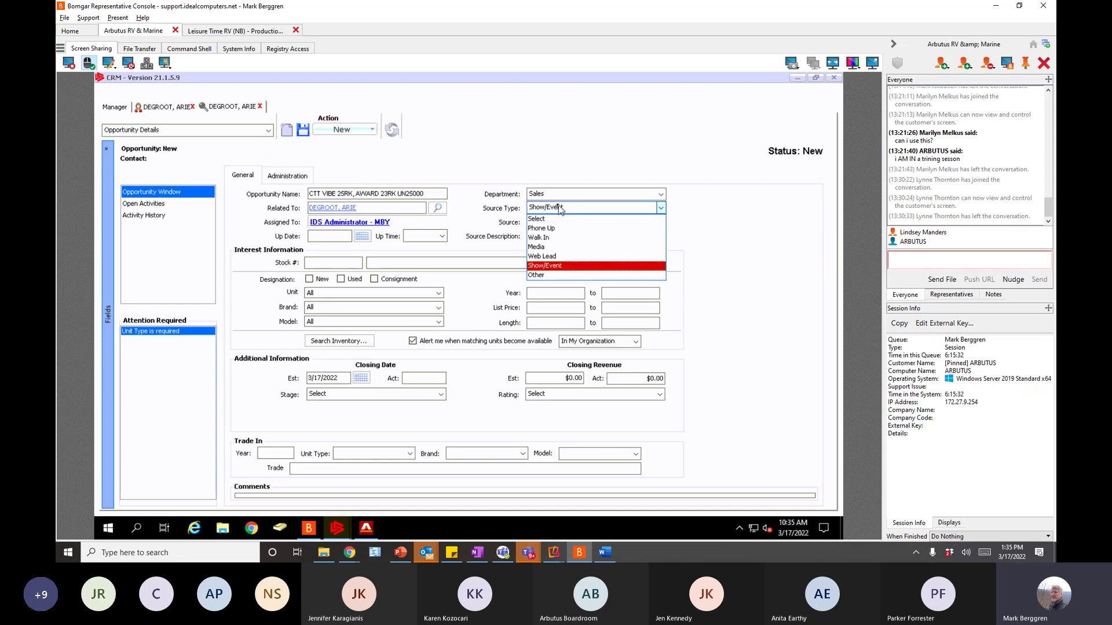
click(544, 228)
click(548, 220)
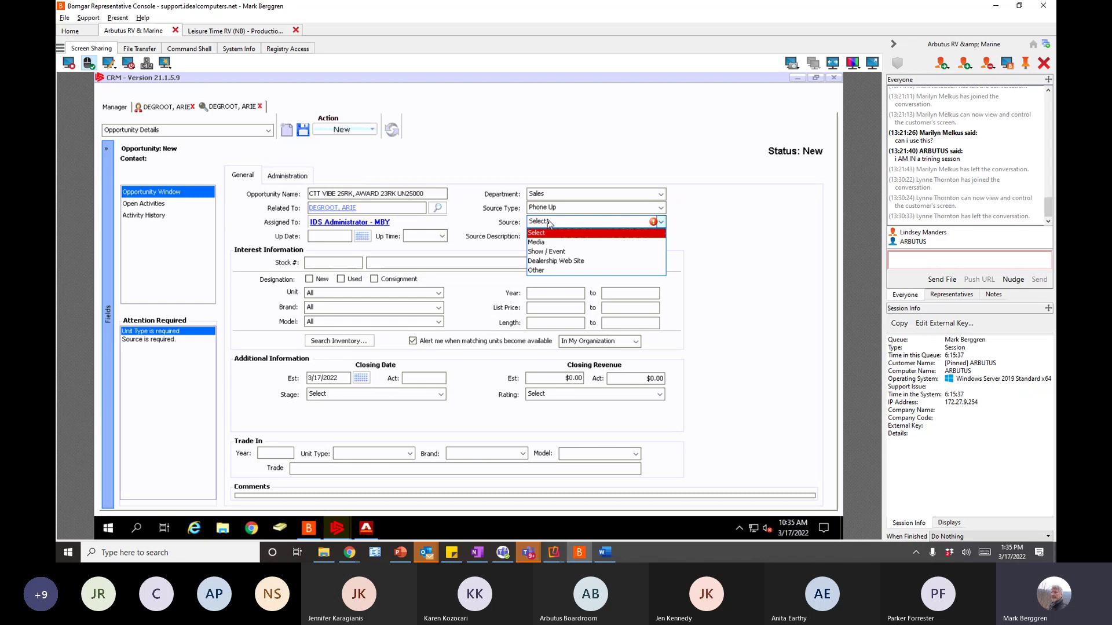
click(548, 263)
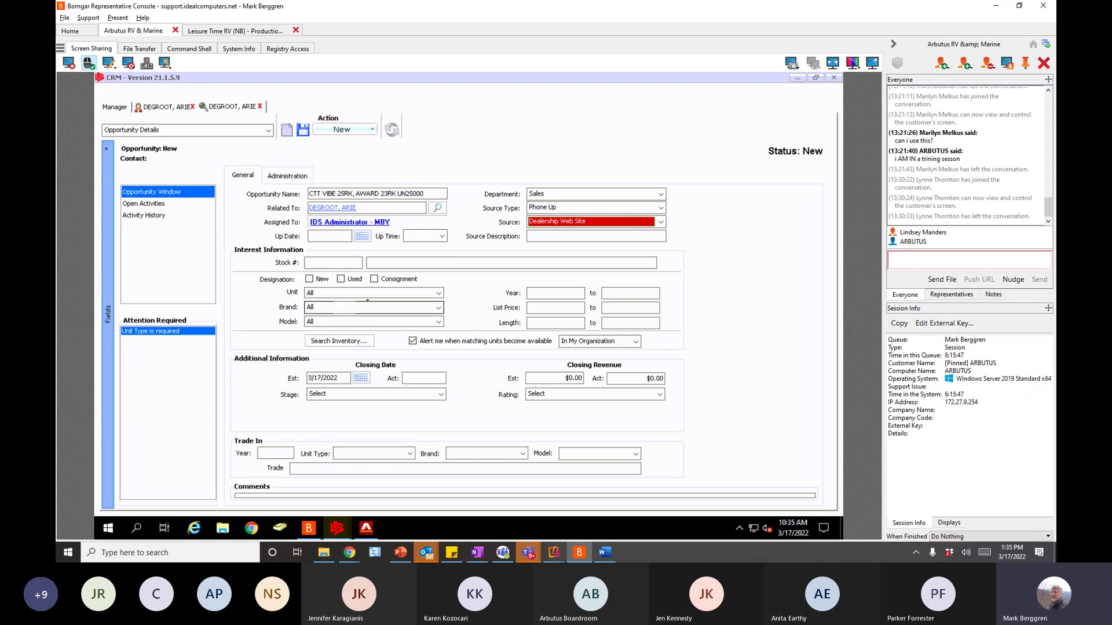
- Choose unit type TRAVEL TRAILER, brand VIBE and model 25RK in Interest Information
click(439, 293)
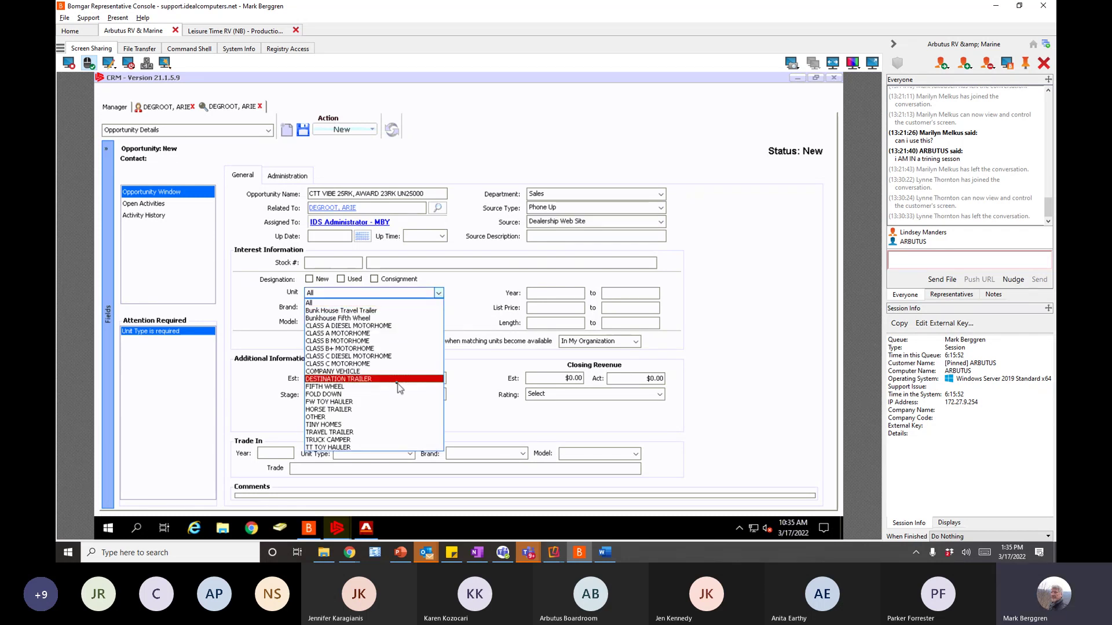
click(339, 432)
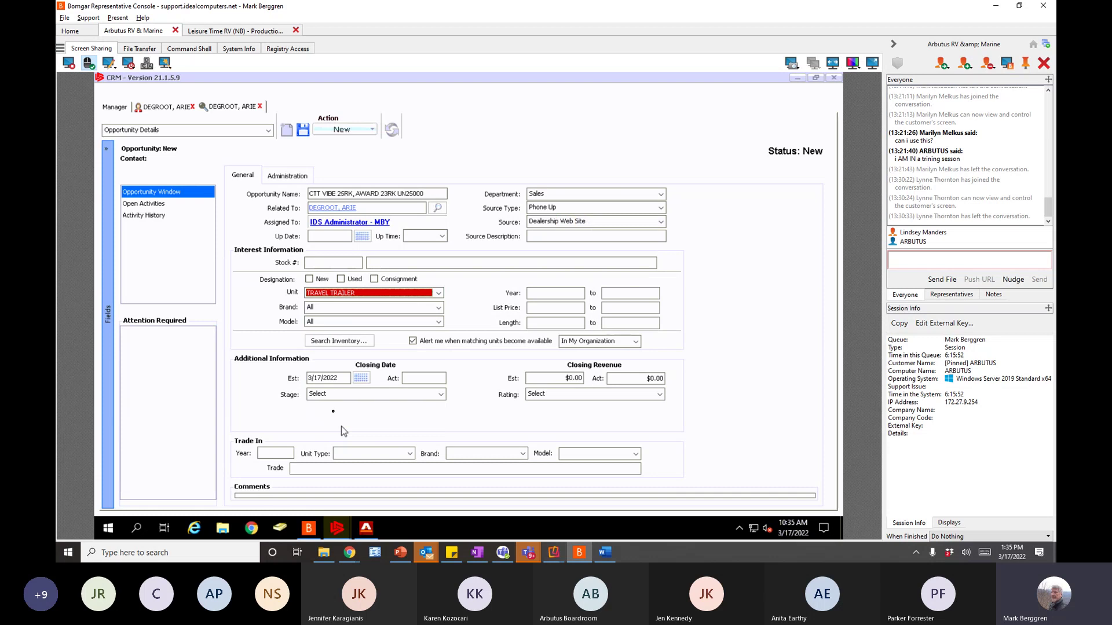
click(439, 308)
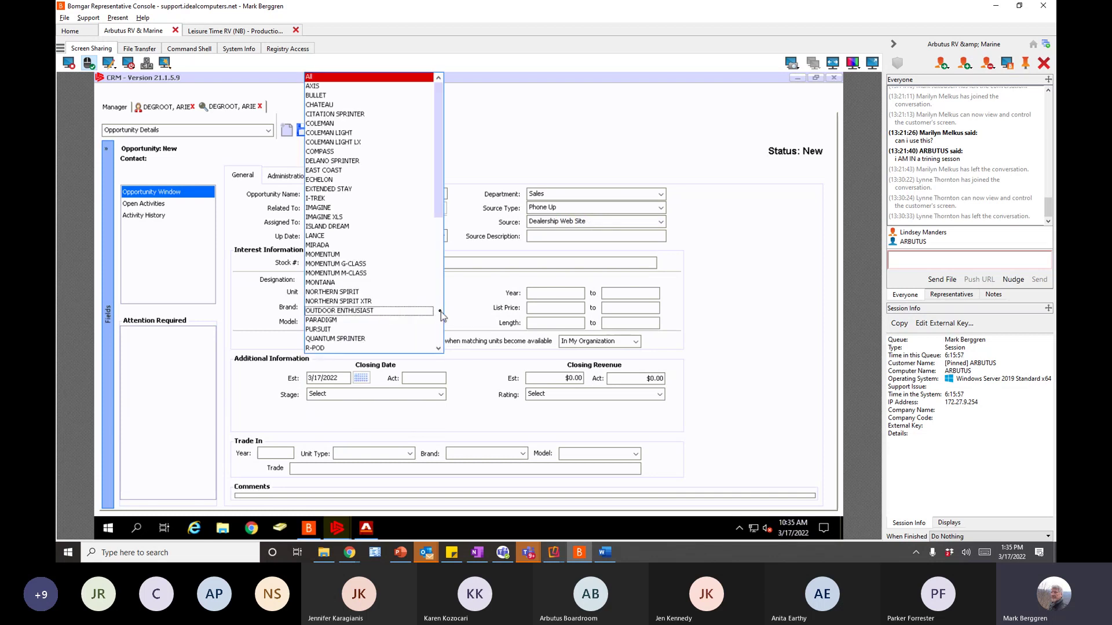
drag(441, 207, 440, 326)
click(312, 330)
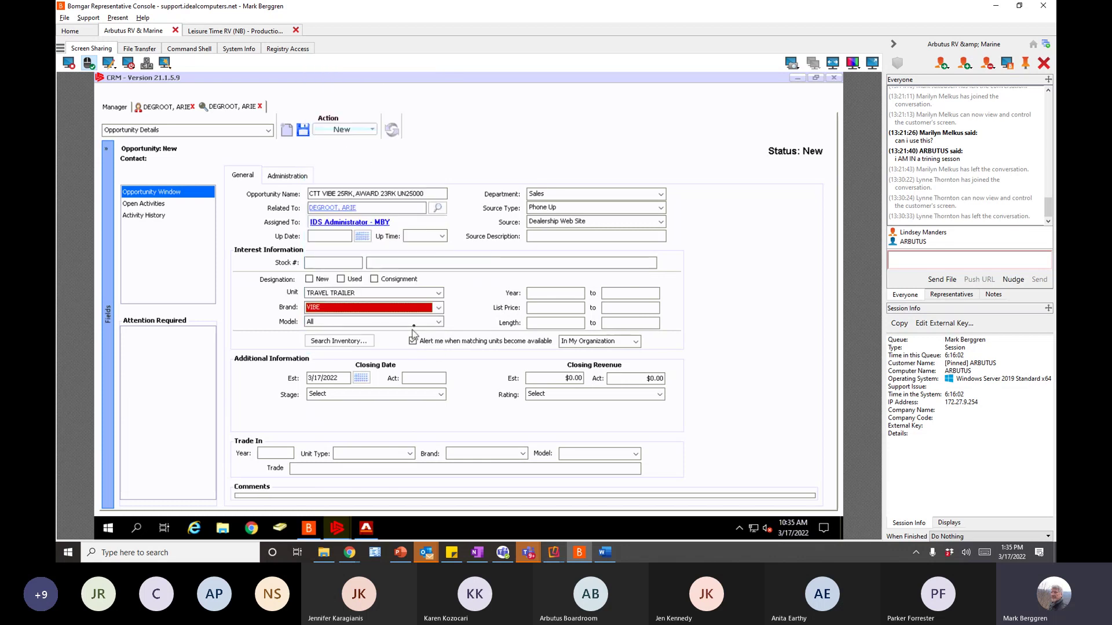
click(439, 324)
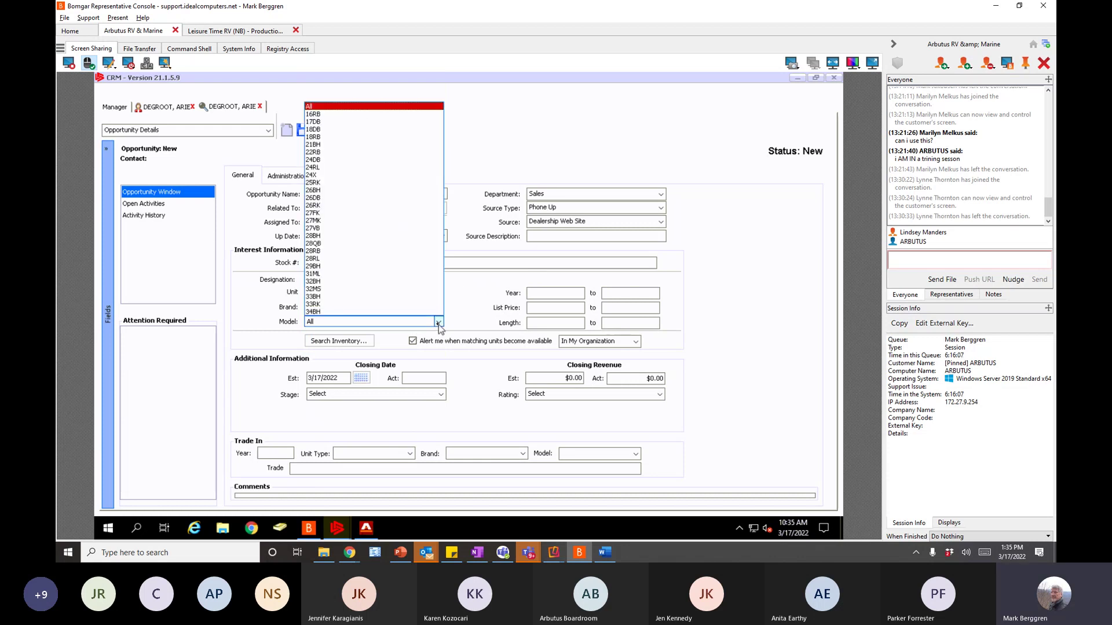
click(324, 183)
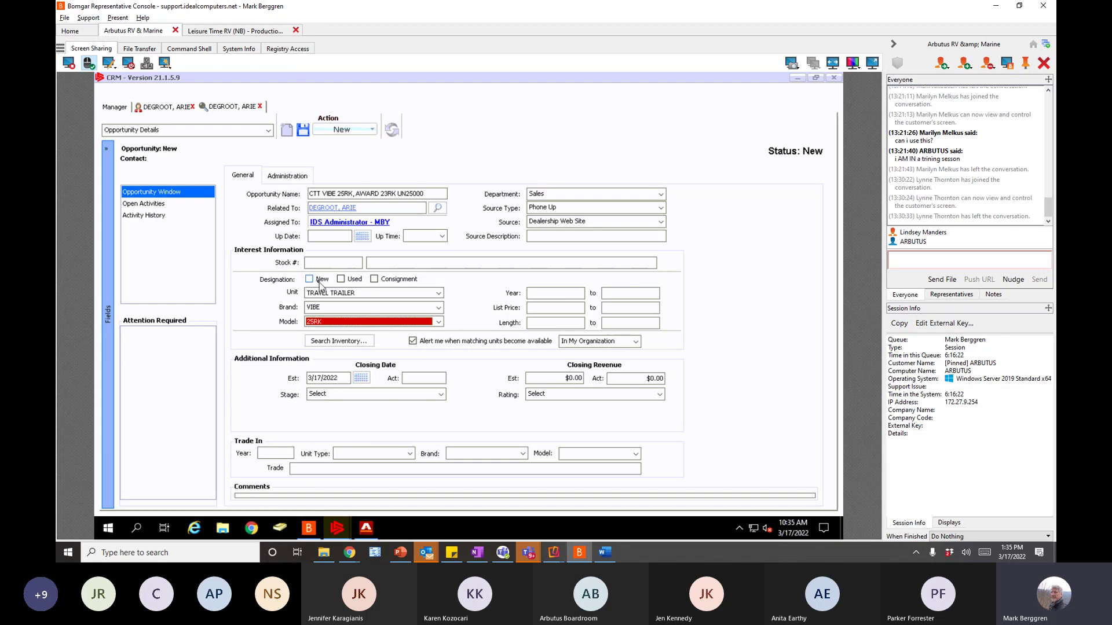
click(546, 293)
- Search stock for the VIBE 25RK, then rerun without the model after no match
click(329, 342)
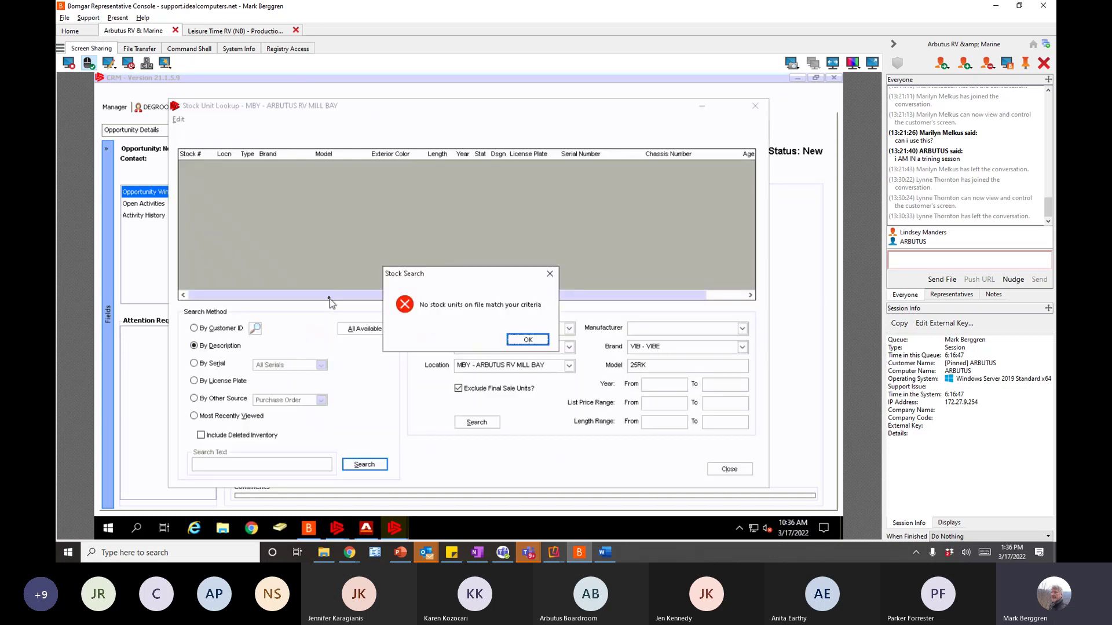
click(529, 340)
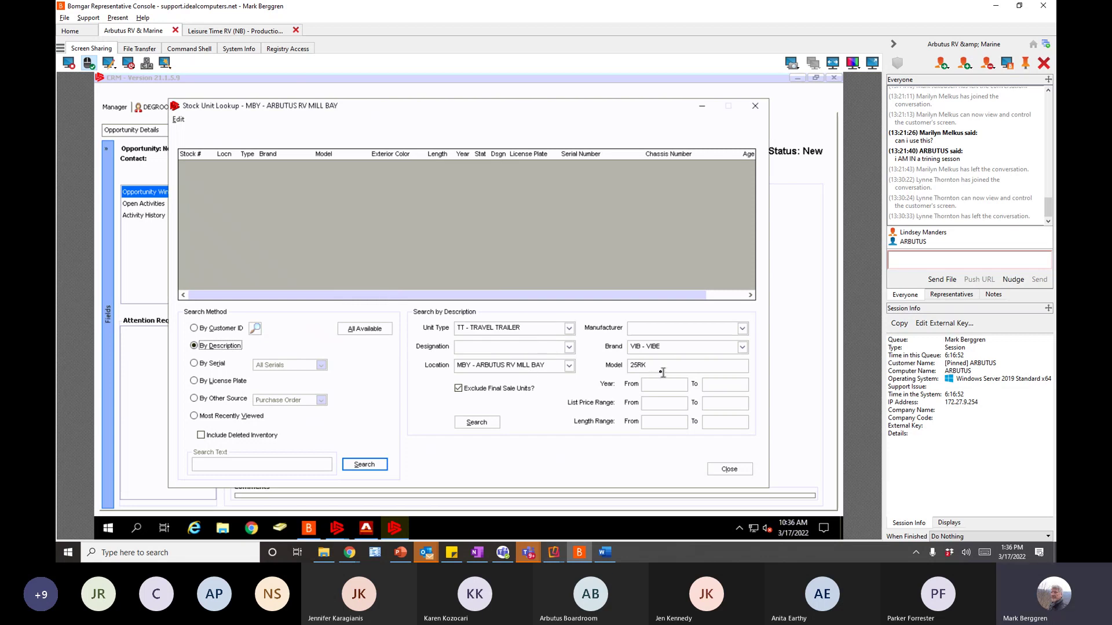
drag(660, 367, 612, 369)
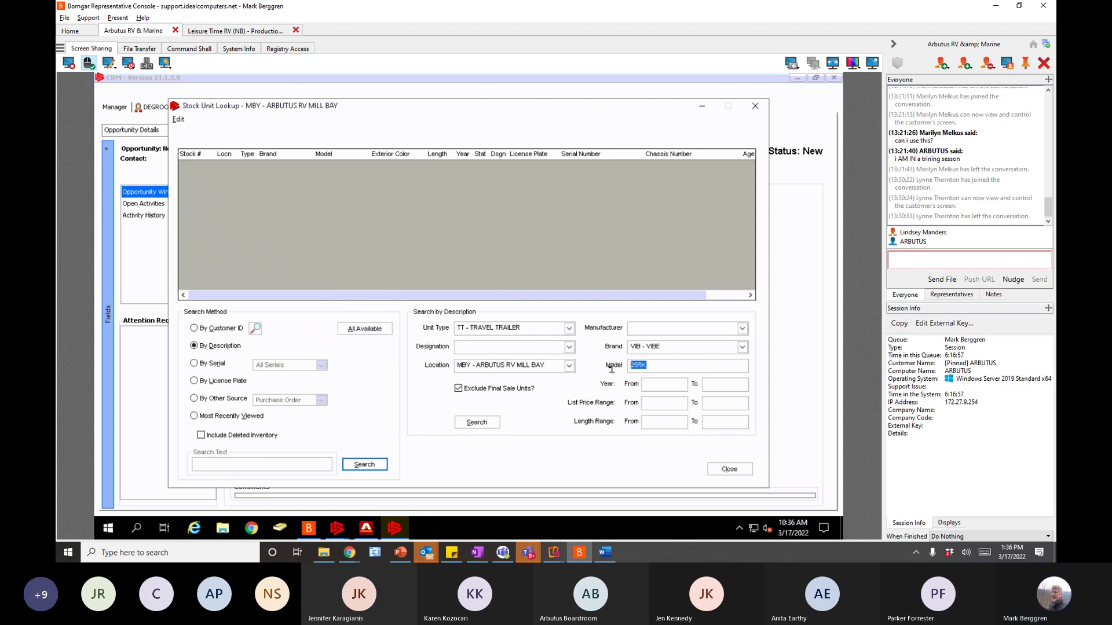
key(BackSpace)
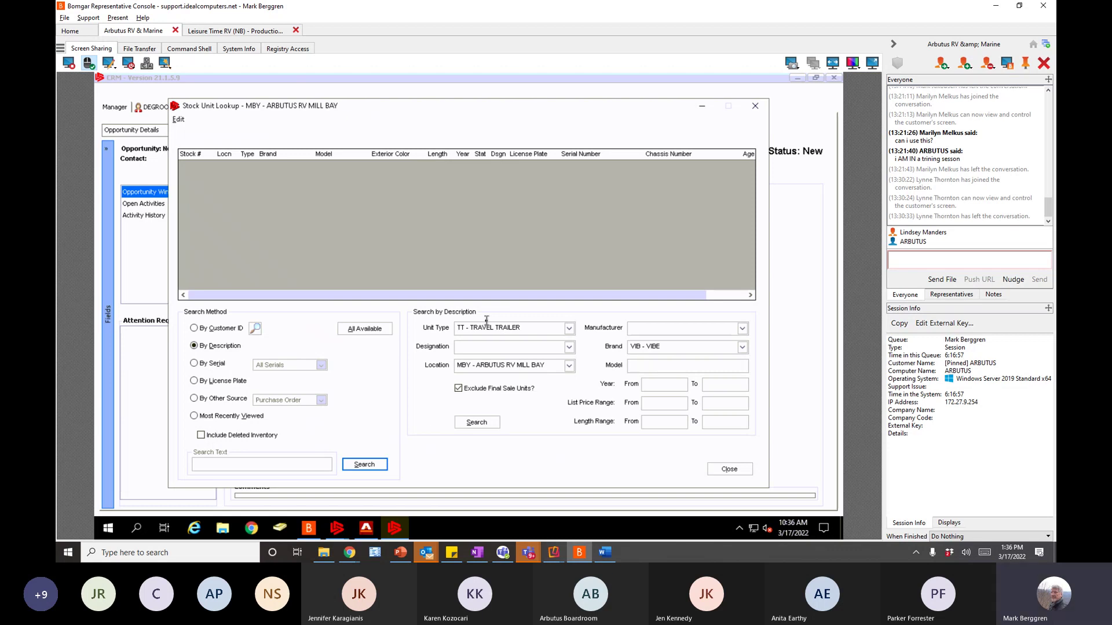
click(364, 465)
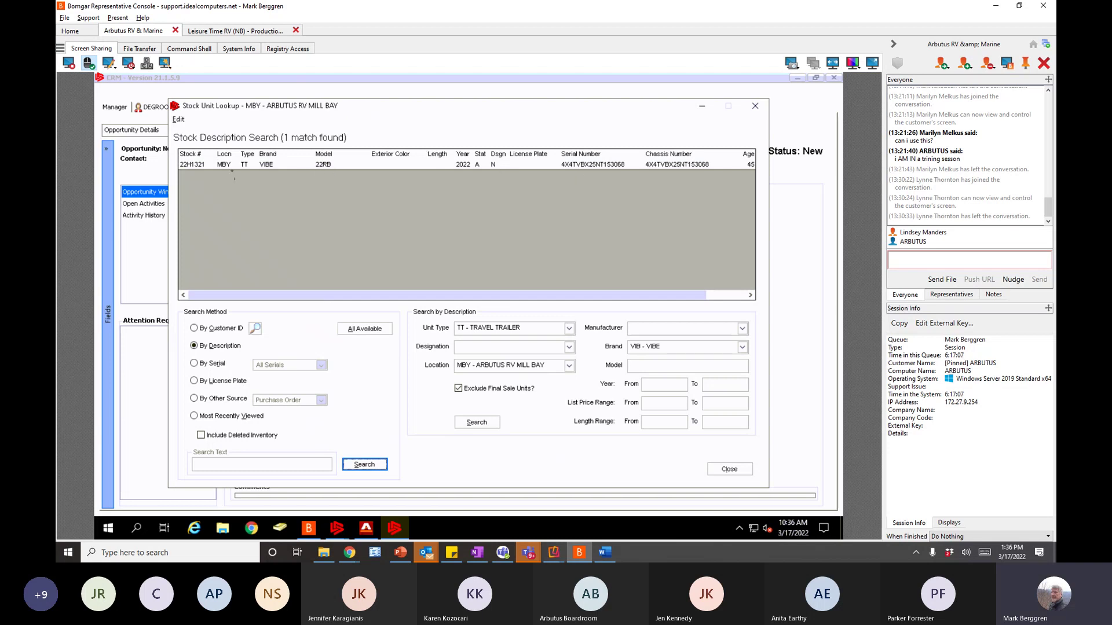
- Remove the brand criterion and rerun, returning 39 travel trailers at Mill Bay
click(204, 166)
click(669, 348)
key(BackSpace)
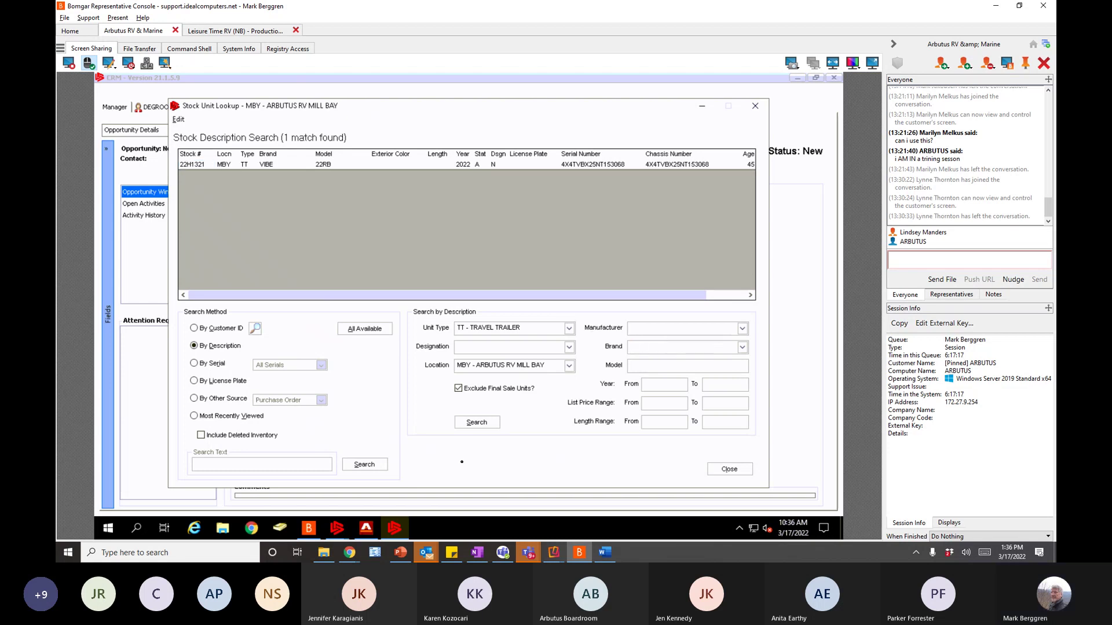
click(476, 423)
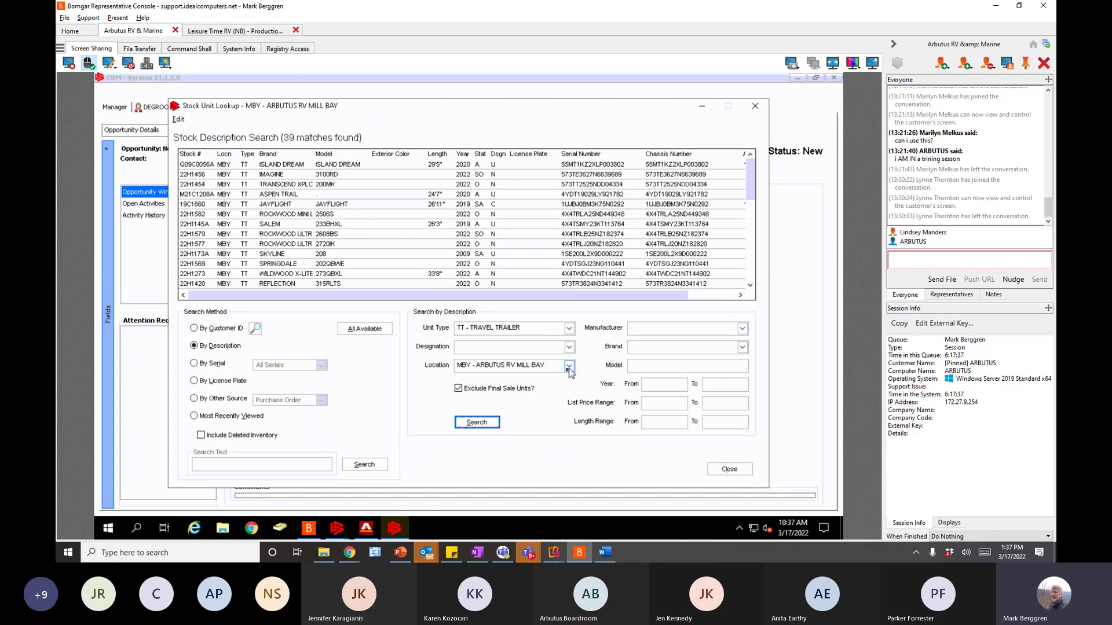
- Filter the stock search to brand VIB - VIBE, choosing it from the brand list after an invalid entry
click(637, 350)
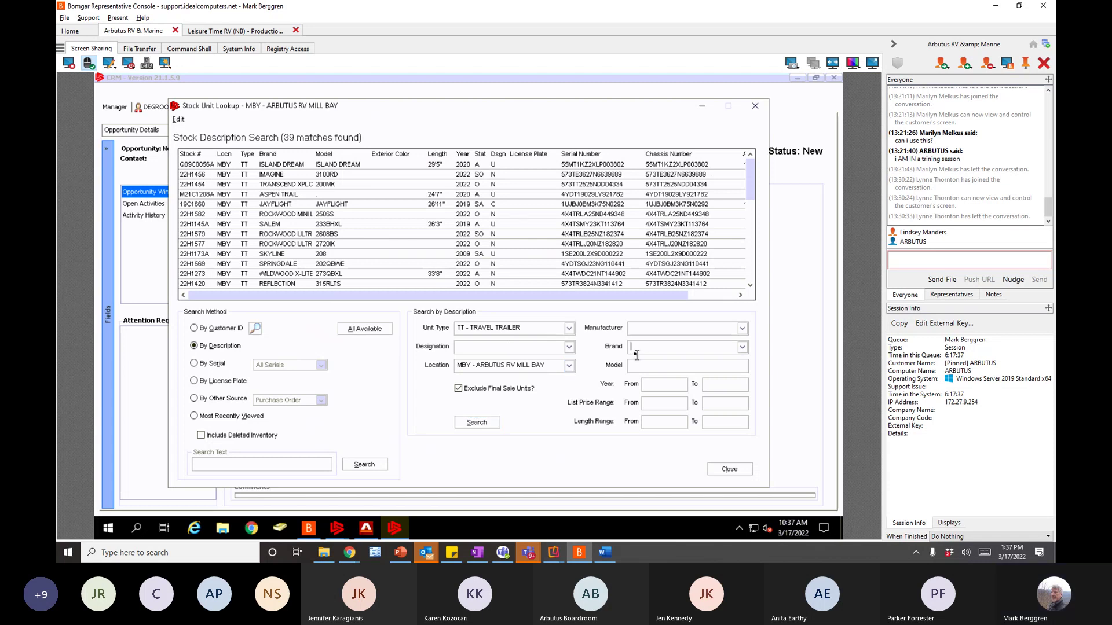
text(VIBE)
click(473, 422)
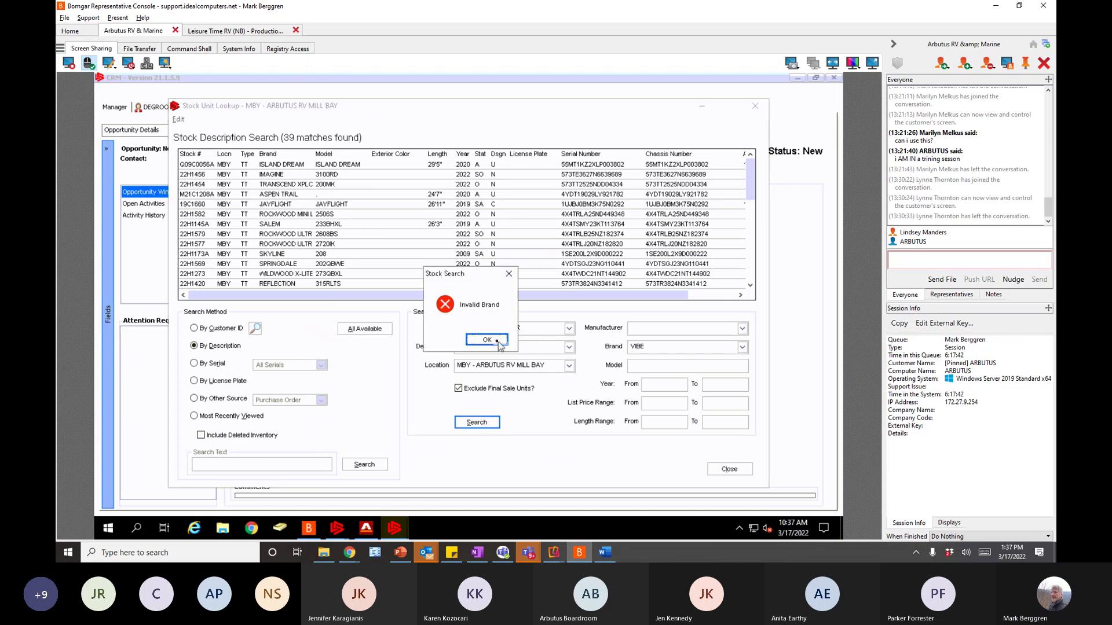
click(487, 340)
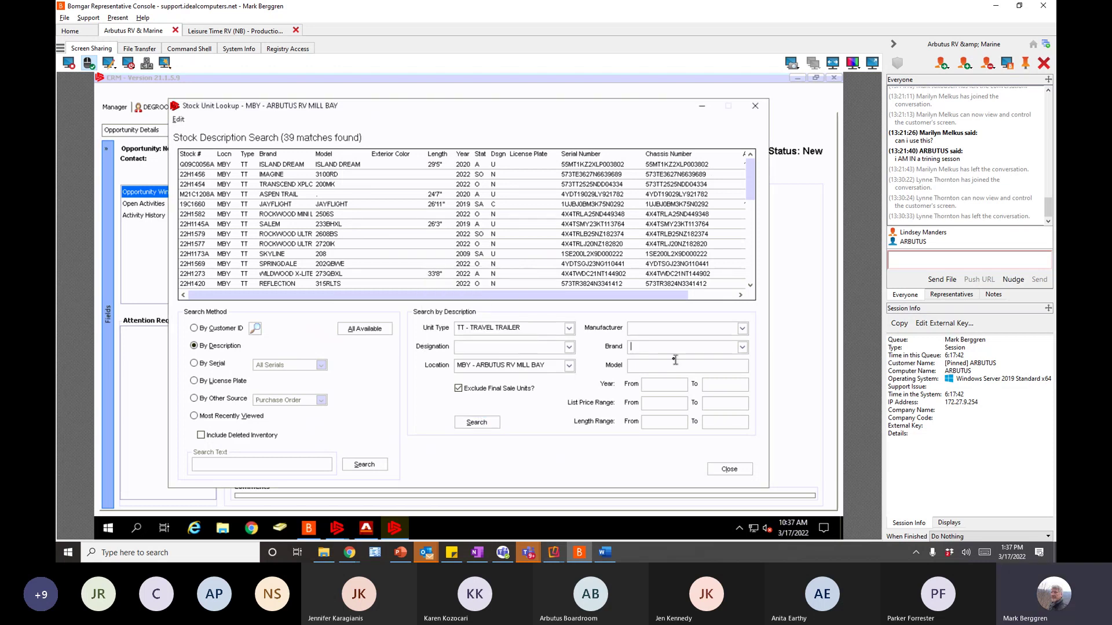
click(742, 347)
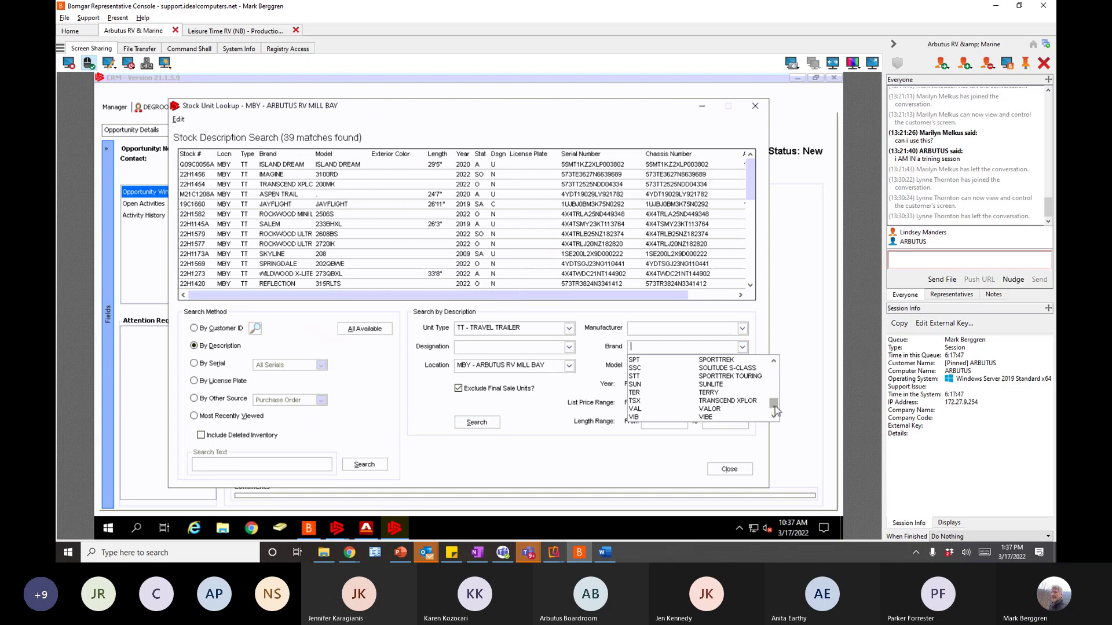
drag(775, 405, 777, 417)
click(712, 384)
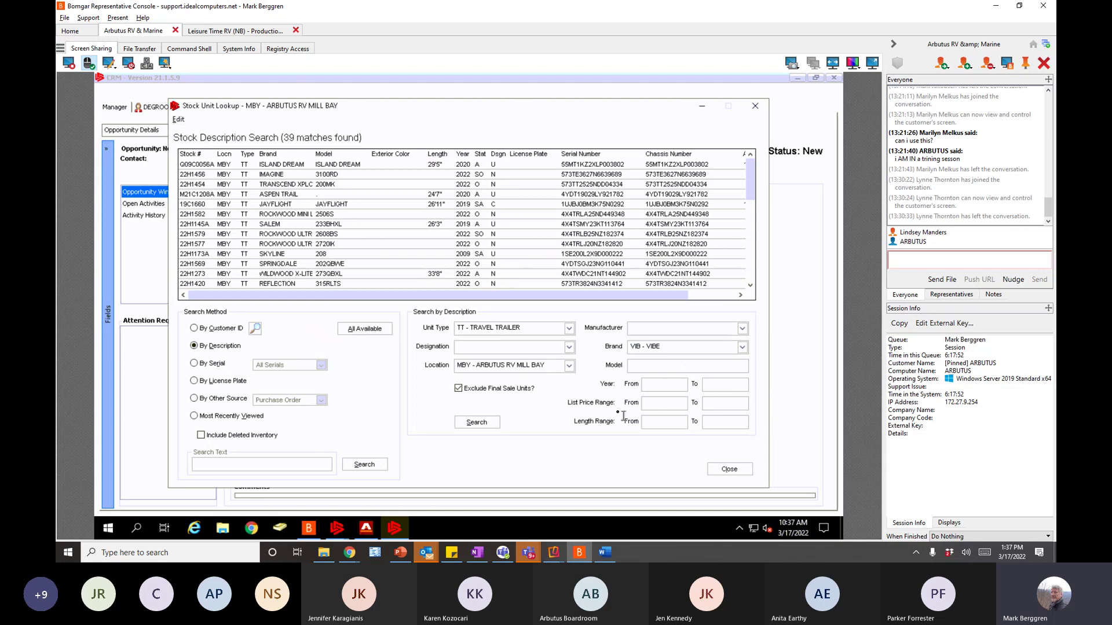
click(476, 423)
click(476, 422)
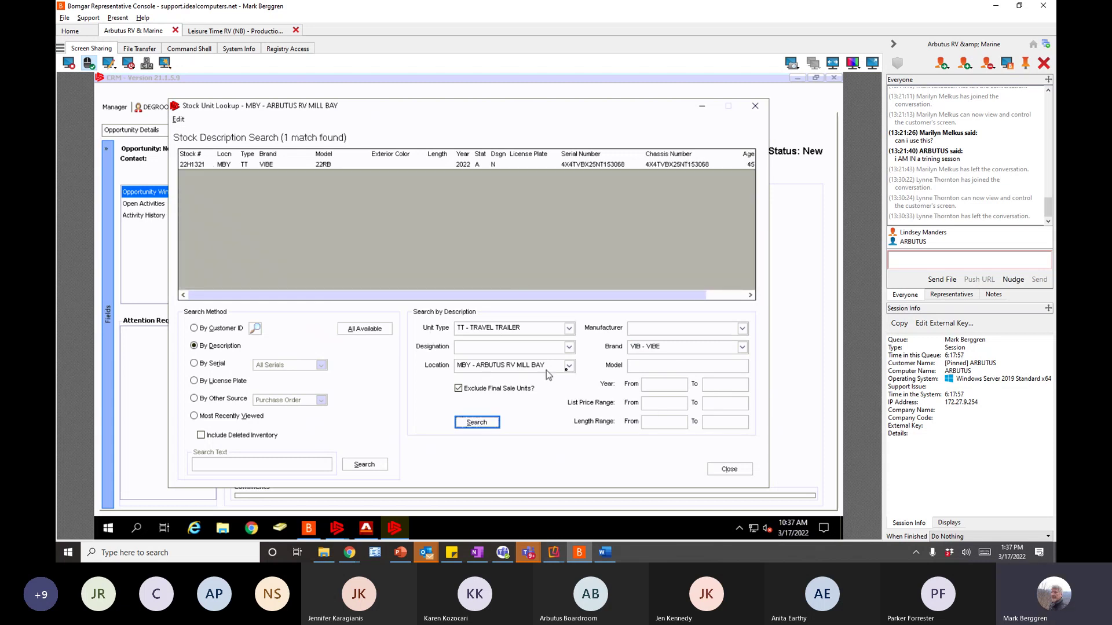
- Clear the MBY location filter and search all branches, finding 9 VIBE units
click(569, 366)
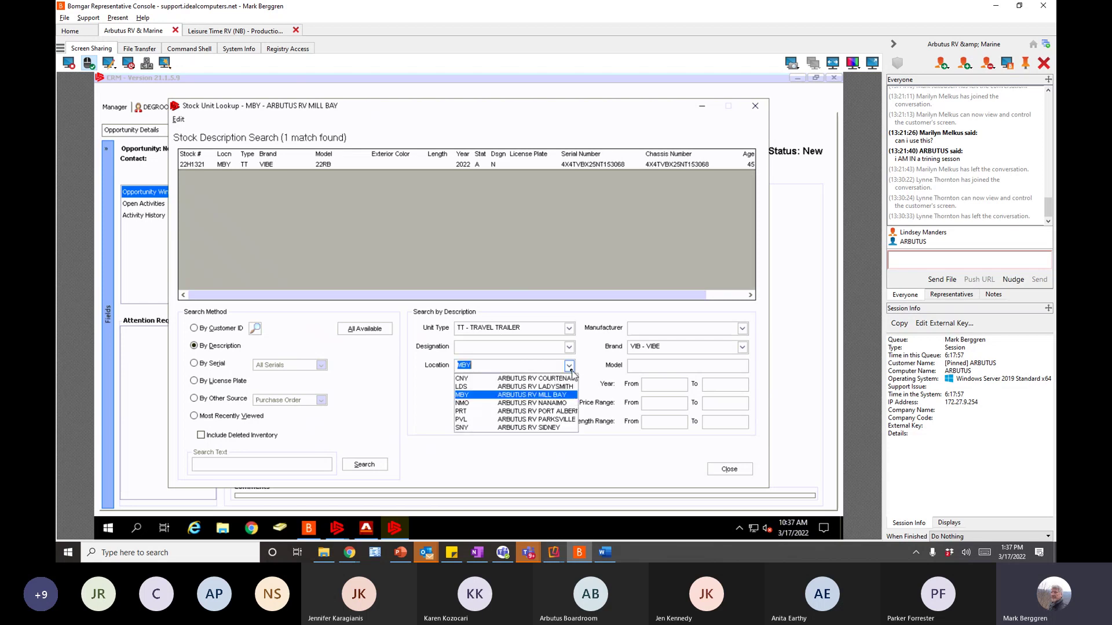
click(490, 370)
drag(490, 371, 418, 371)
key(BackSpace)
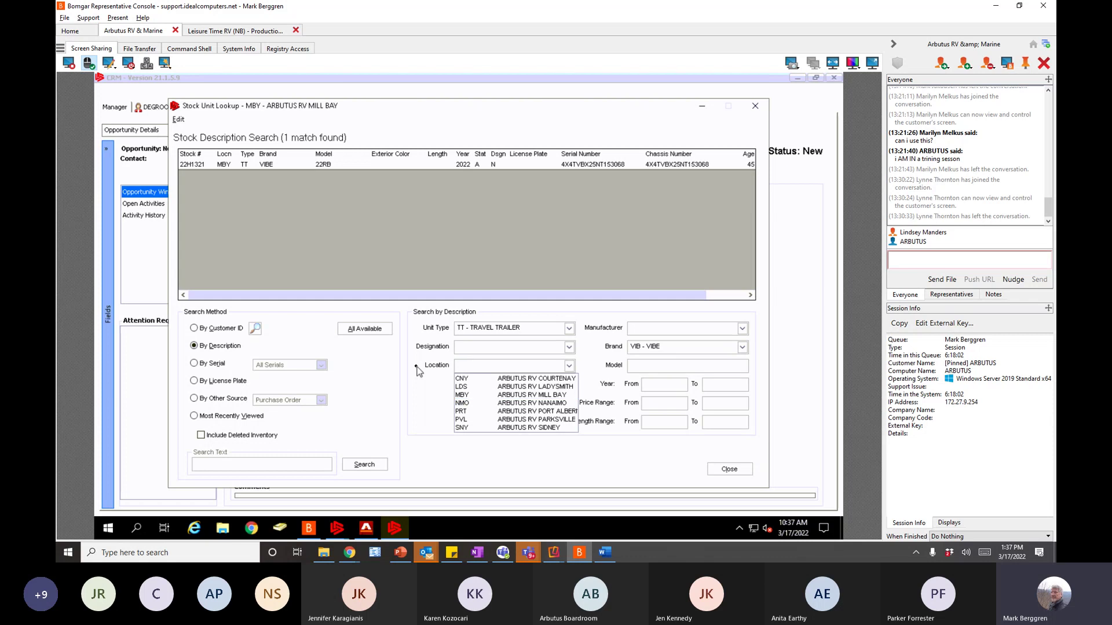
click(421, 408)
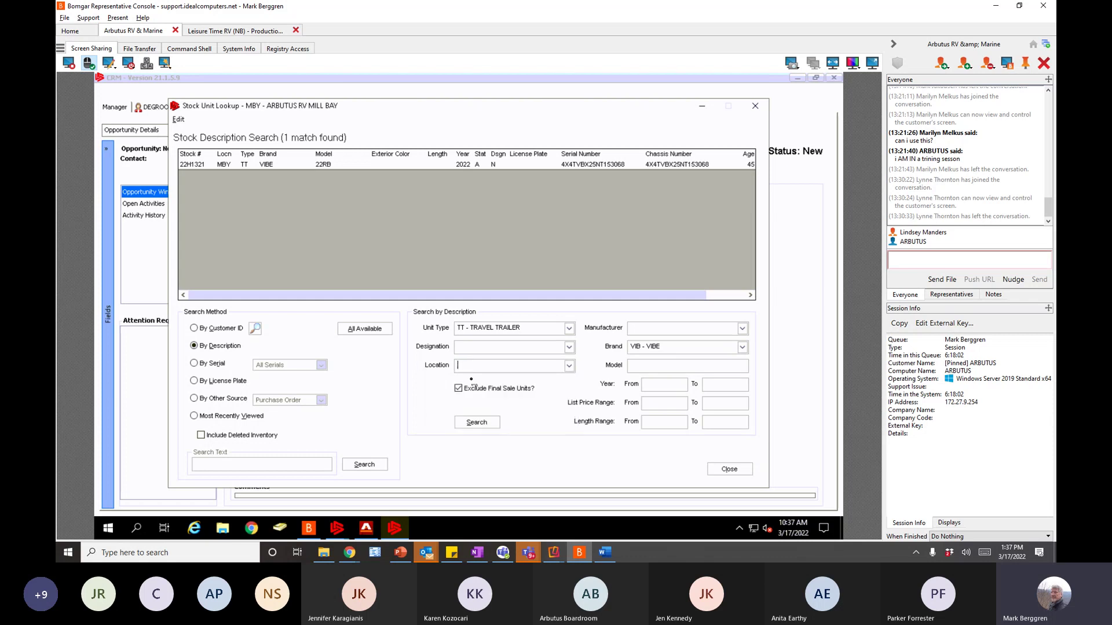
click(480, 425)
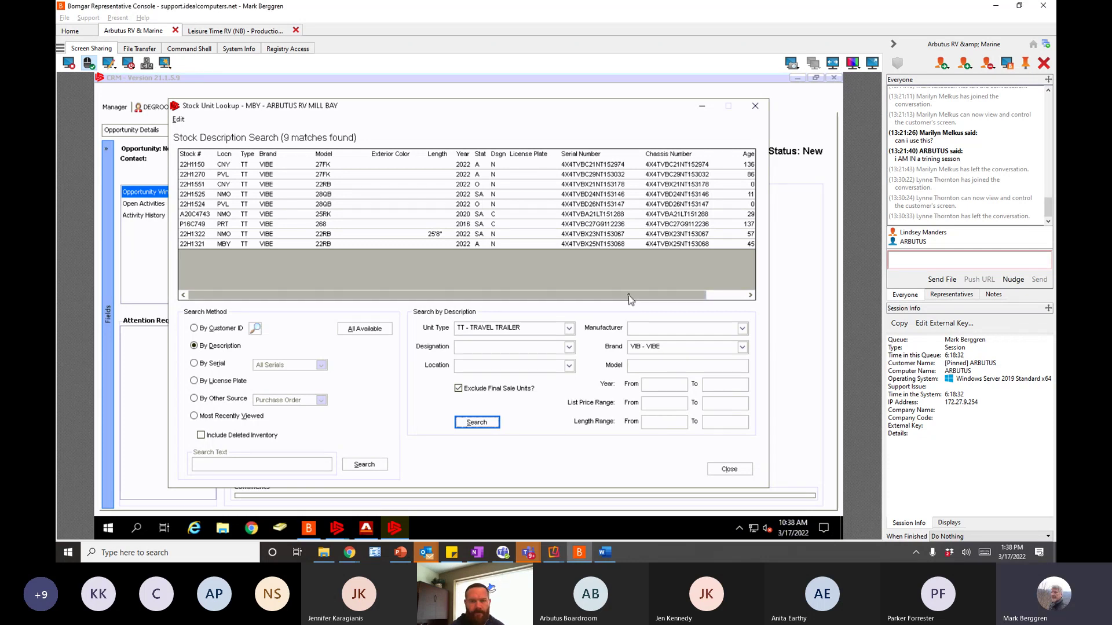
drag(628, 296, 682, 305)
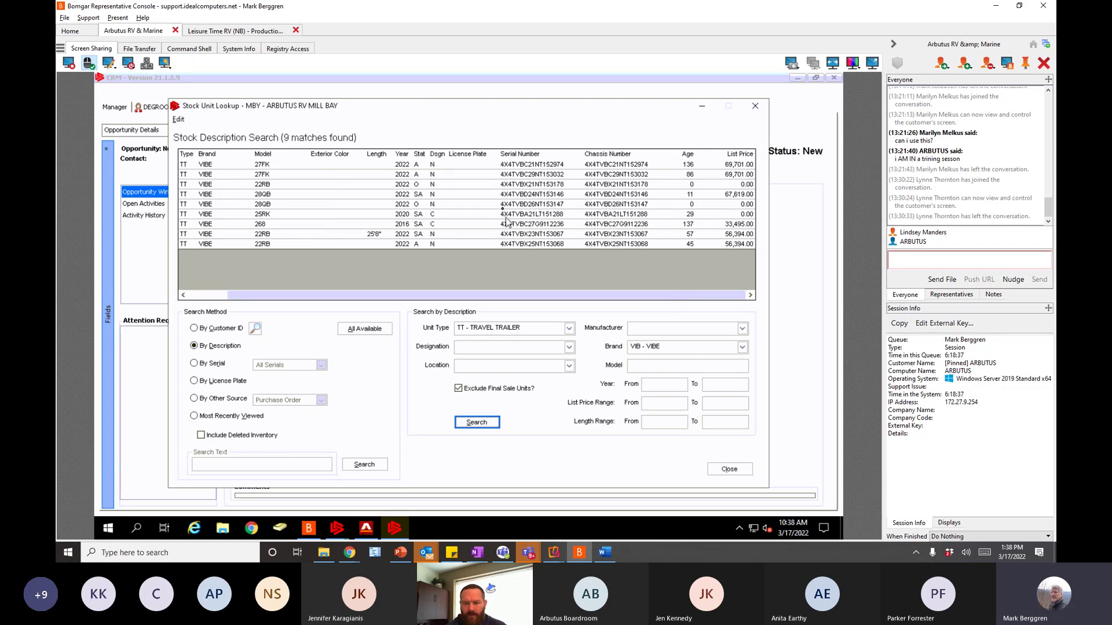
click(653, 404)
text(40000)
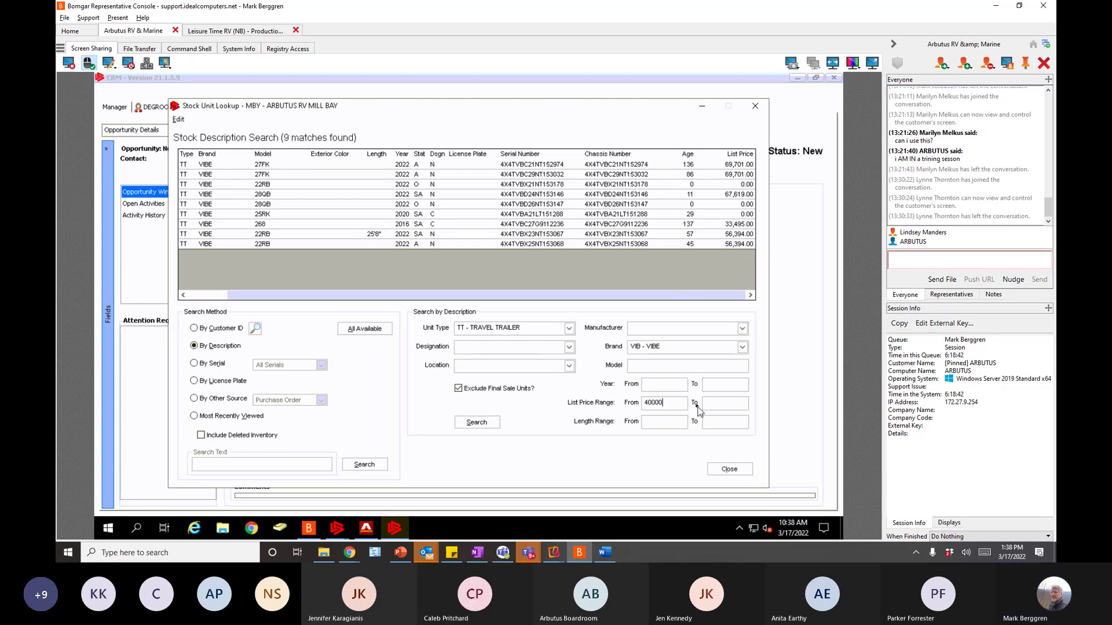
click(713, 407)
text(50000)
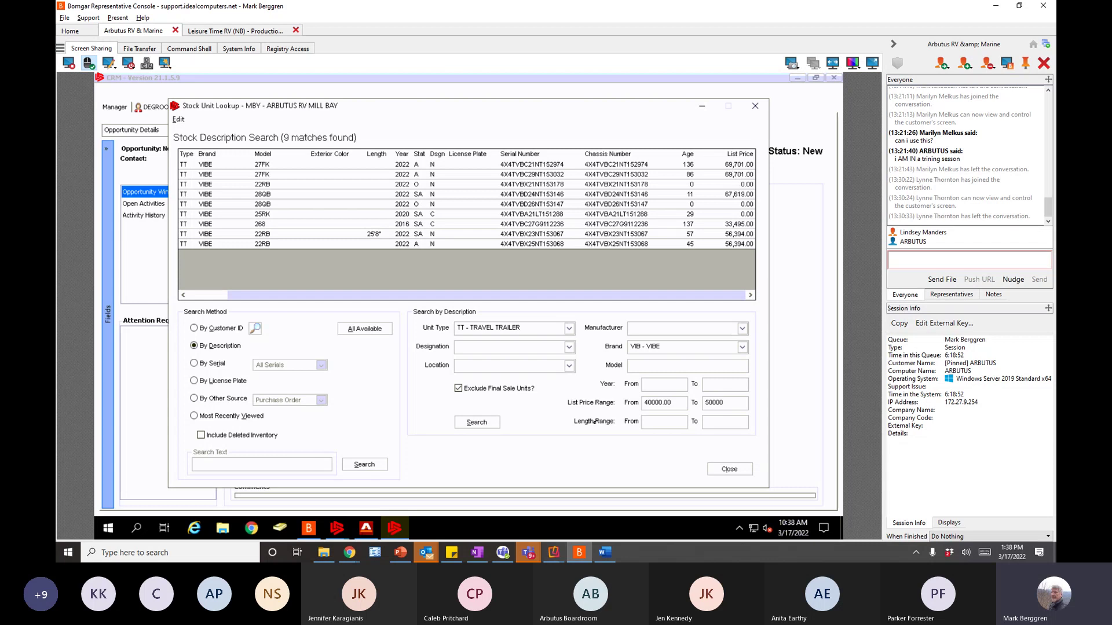
click(479, 424)
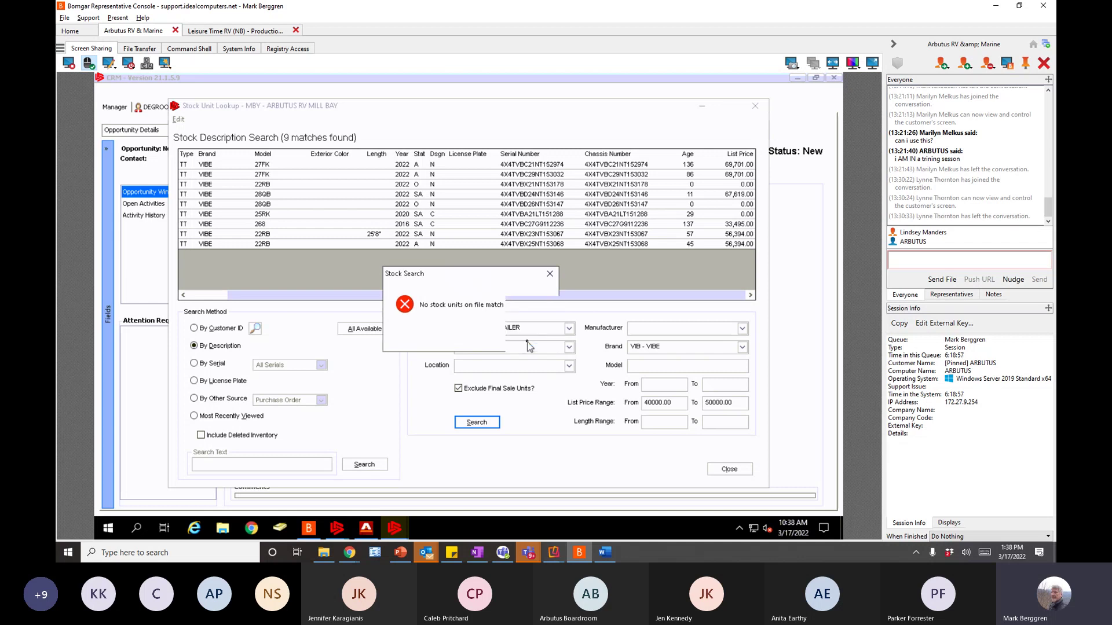
click(527, 344)
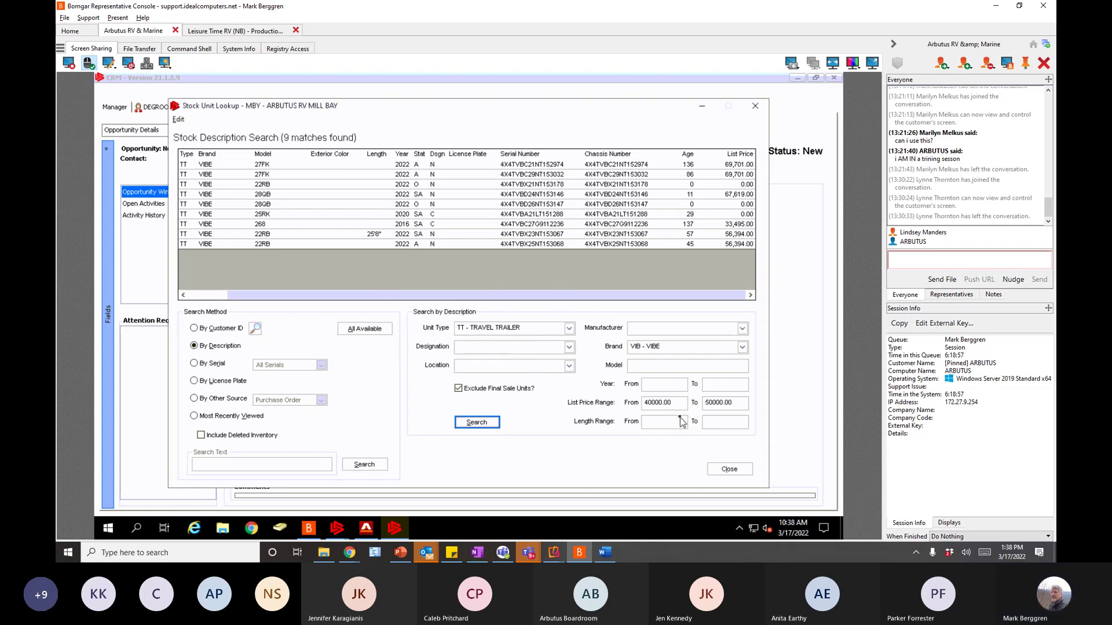
double_click(670, 400)
text(40000)
double_click(719, 404)
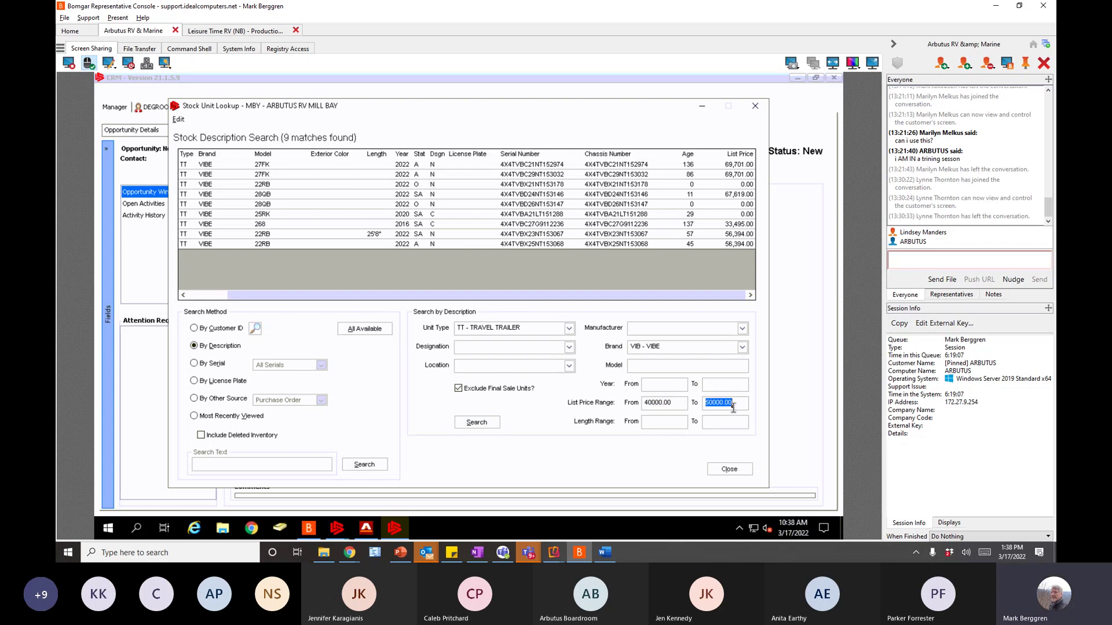
click(484, 426)
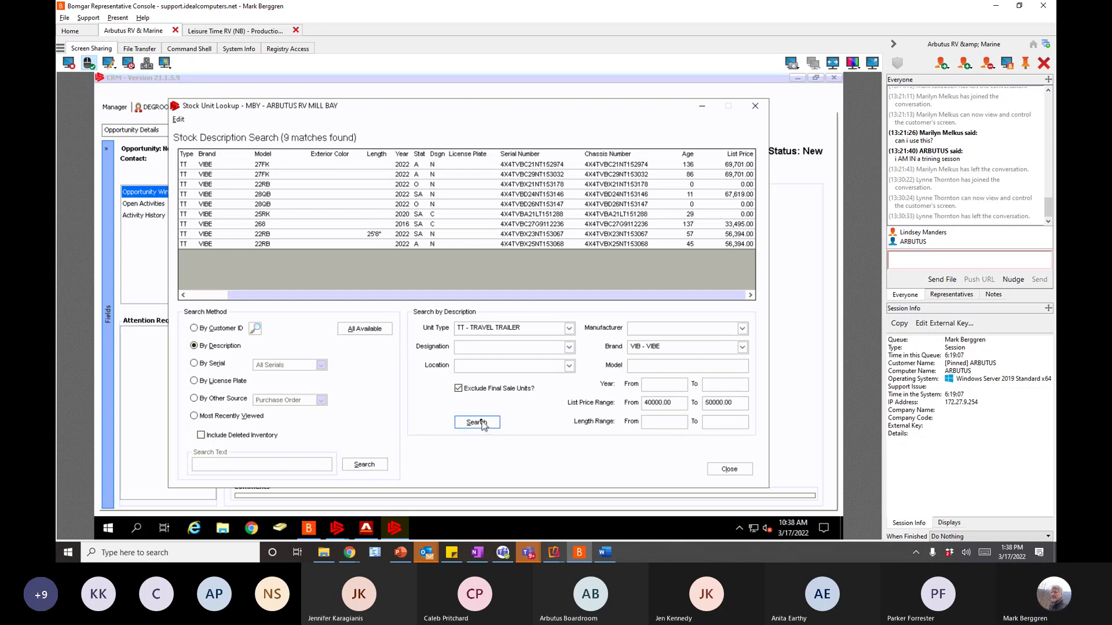
click(528, 340)
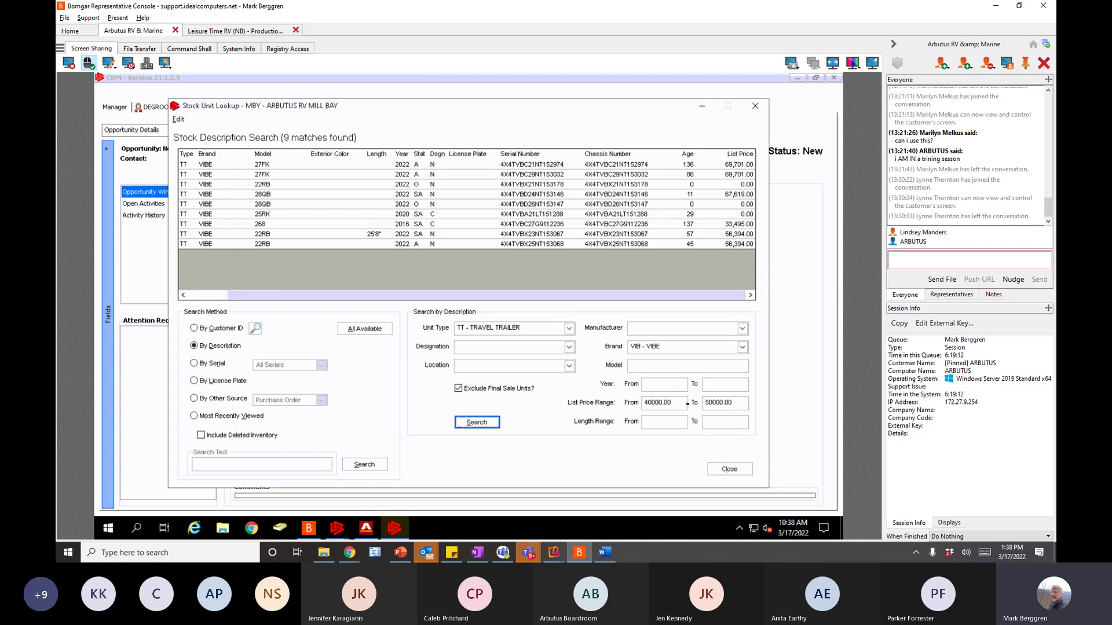
drag(674, 402, 620, 400)
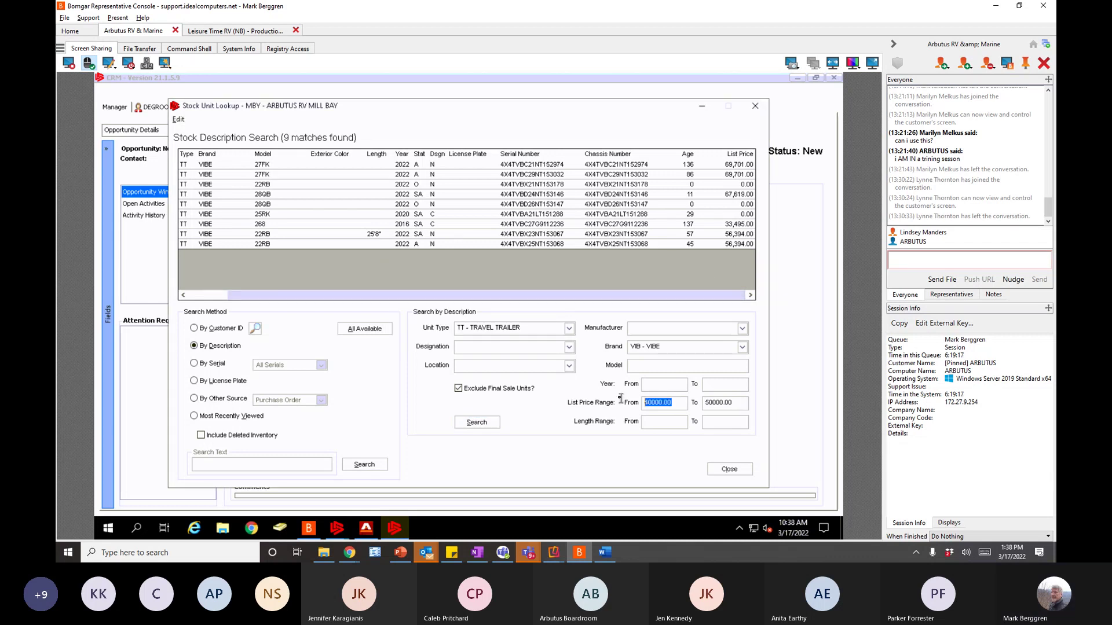
text(40,000.)
key(Tab)
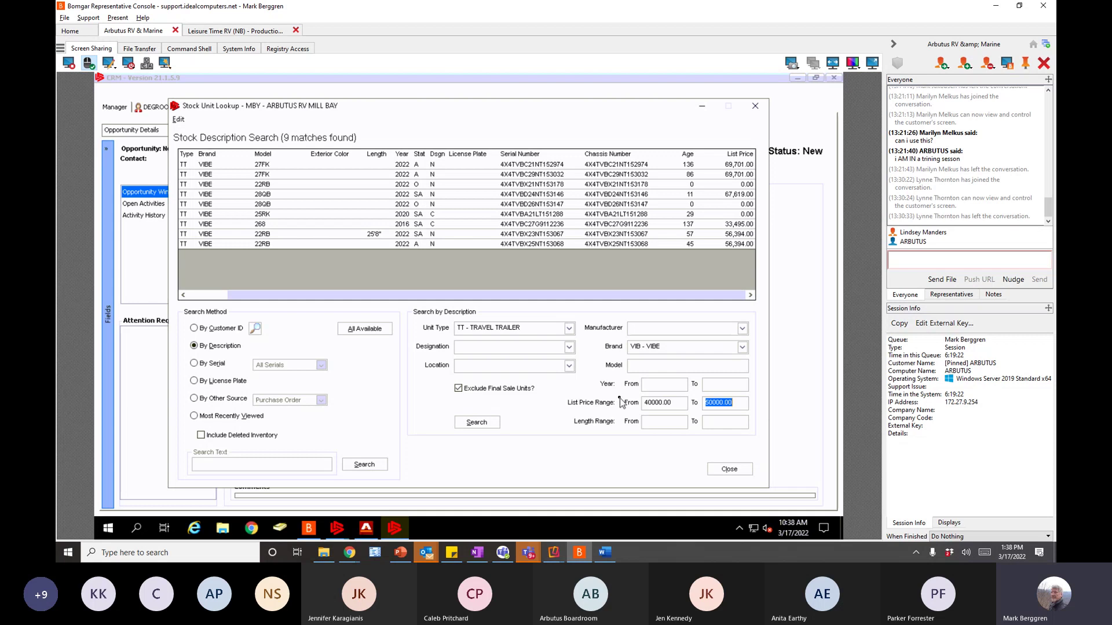
text(50000)
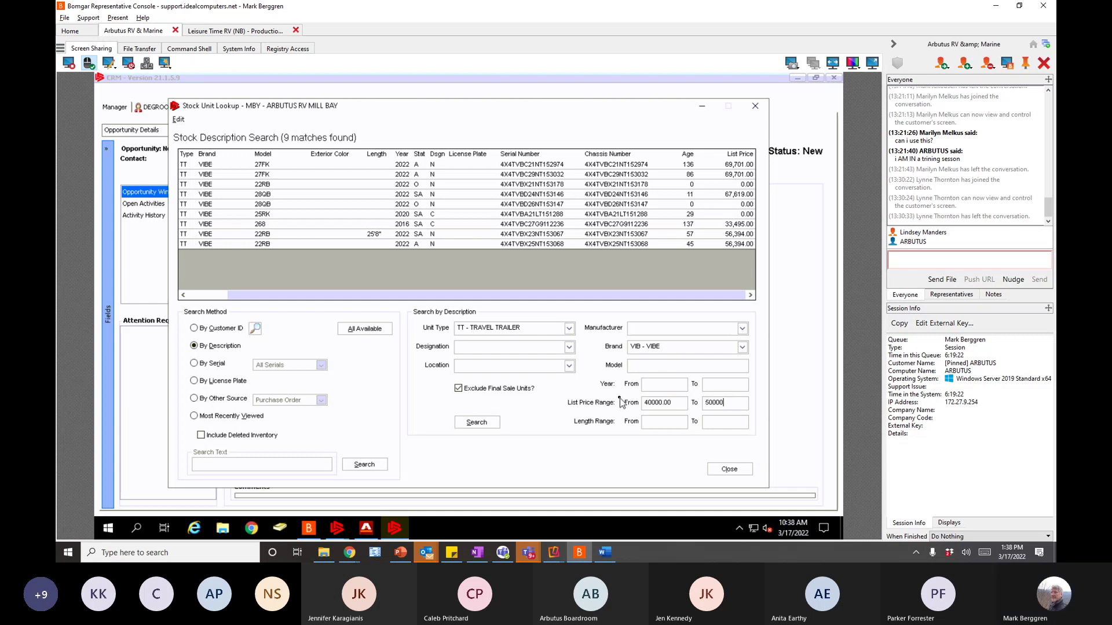
key(Tab)
click(482, 426)
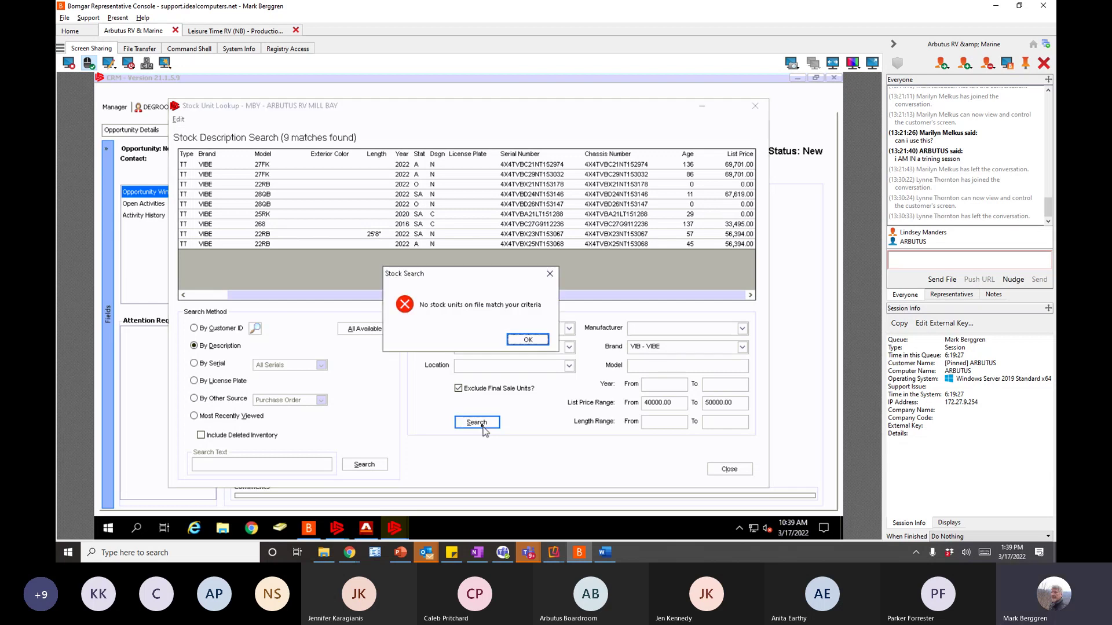
click(524, 346)
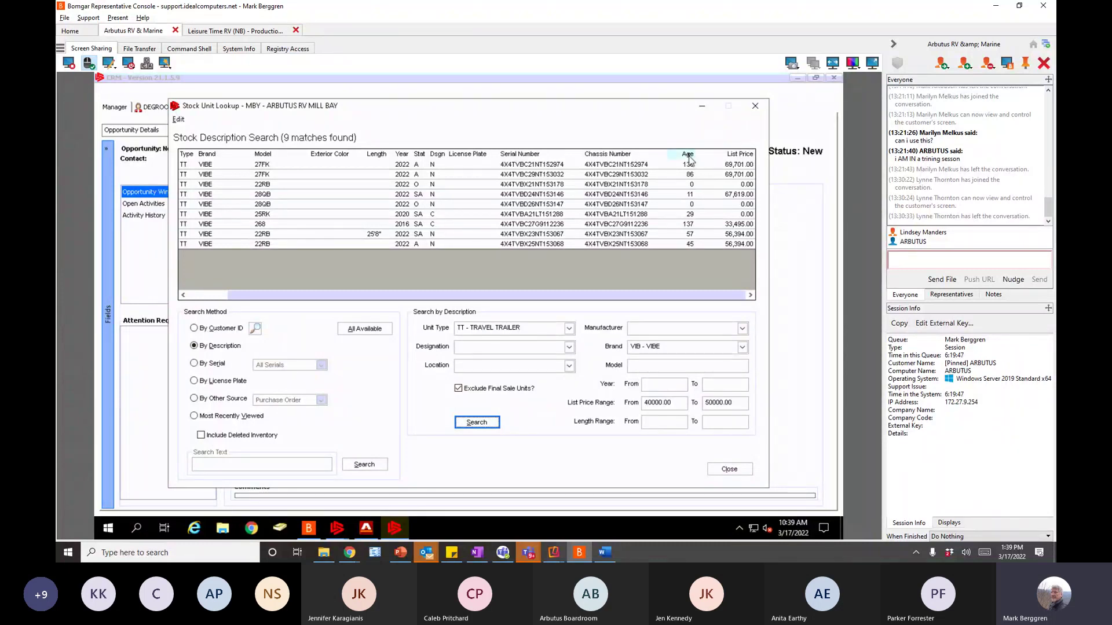
click(688, 154)
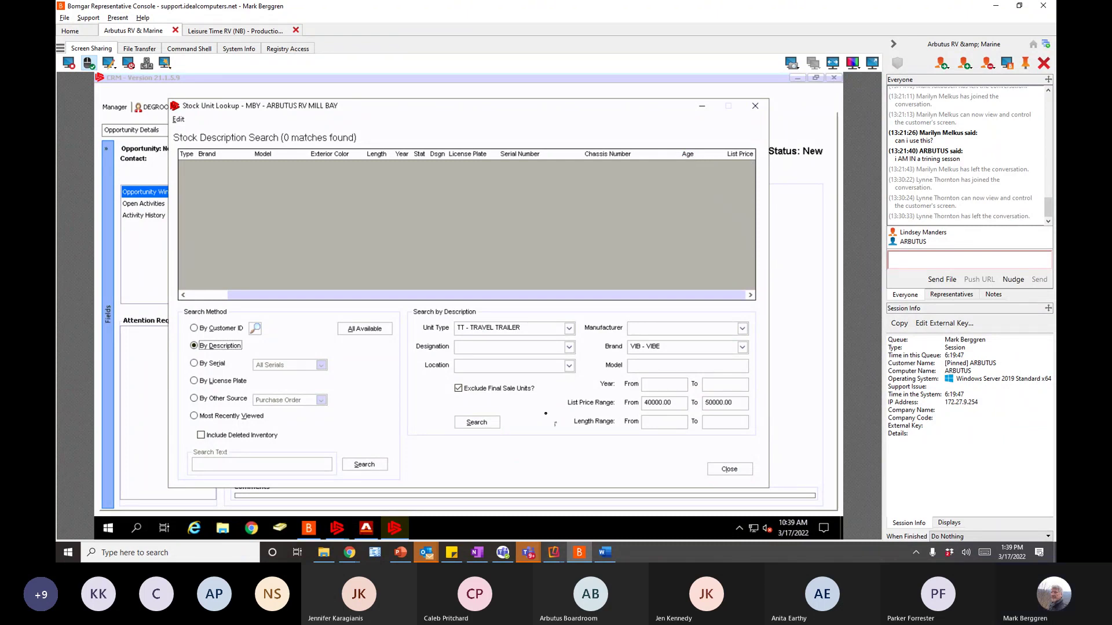
double_click(725, 402)
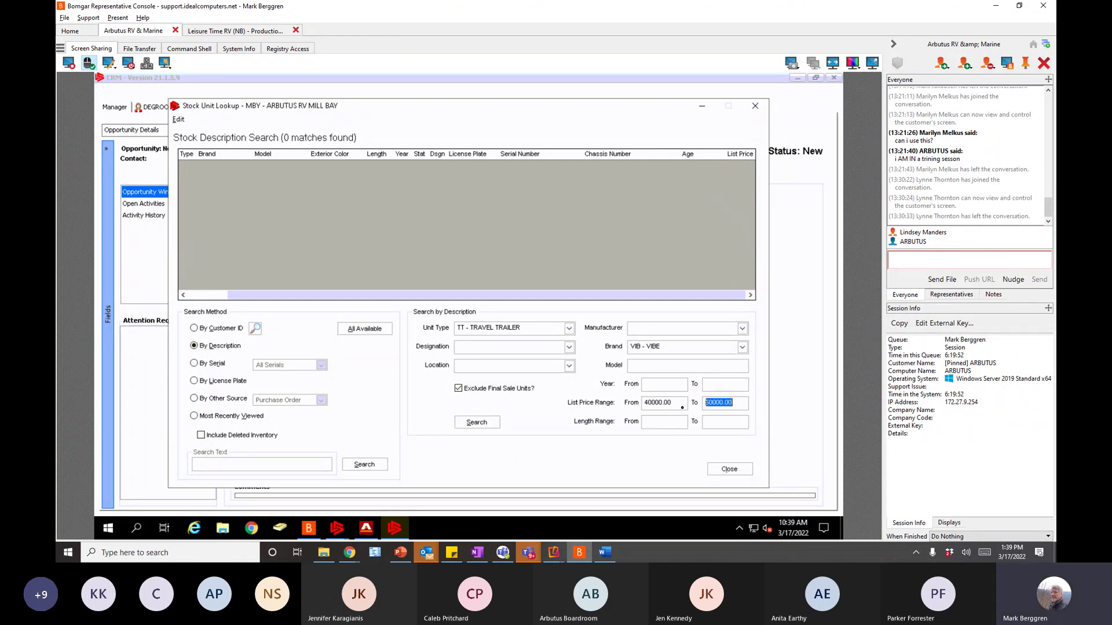
key(BackSpace)
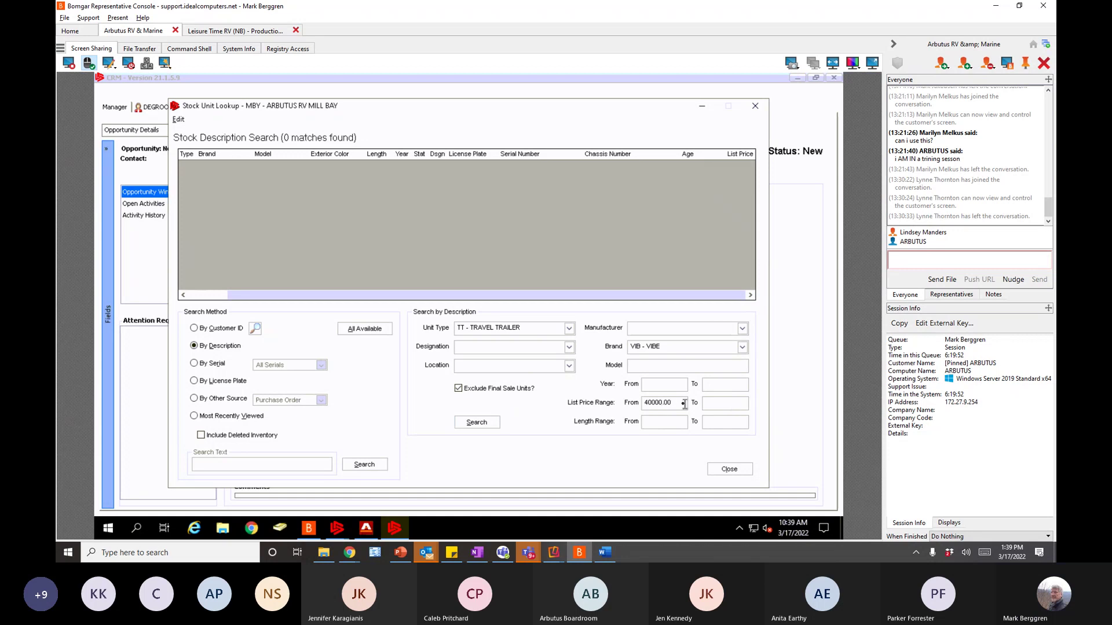
drag(683, 404, 621, 406)
key(BackSpace)
click(489, 419)
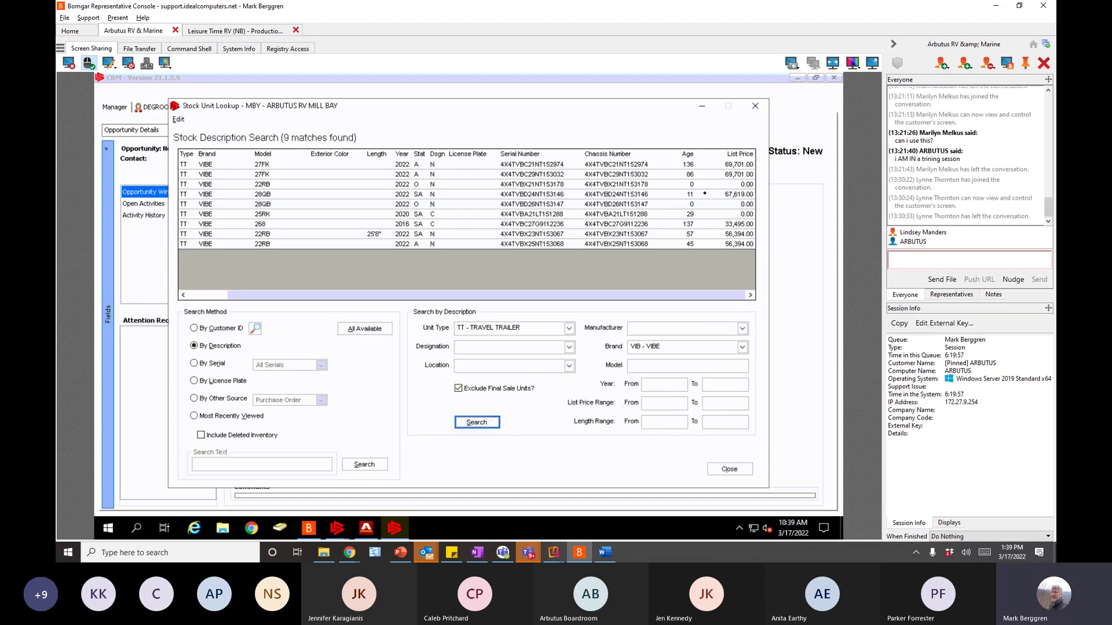
- Sort the 9 matches by Age, Model, then Year oldest first, and pick unit A20C4743
click(689, 158)
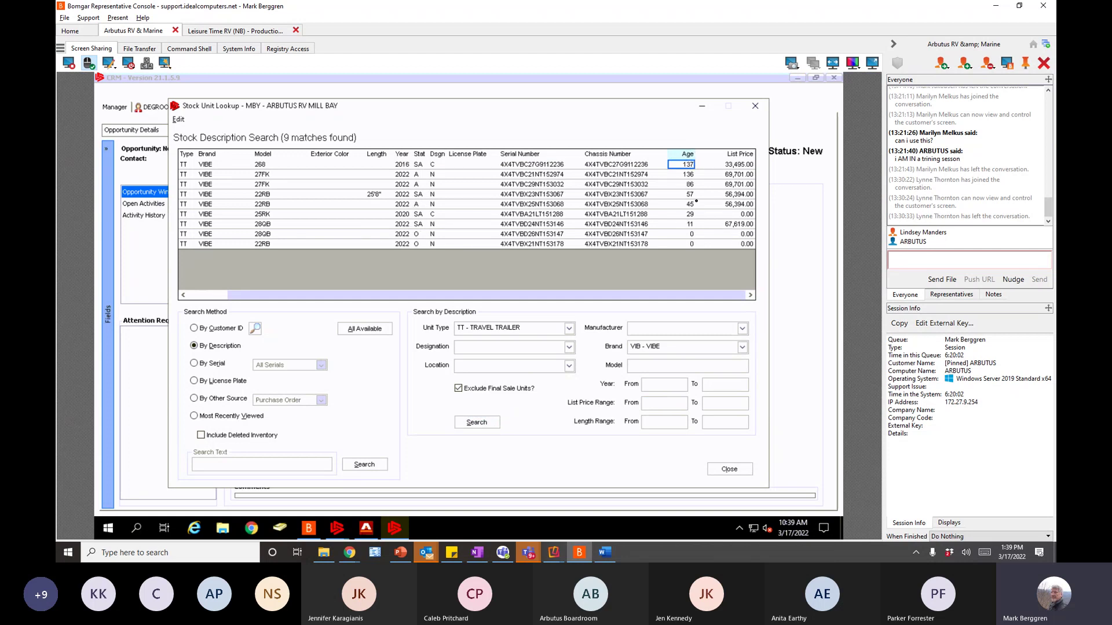
click(689, 158)
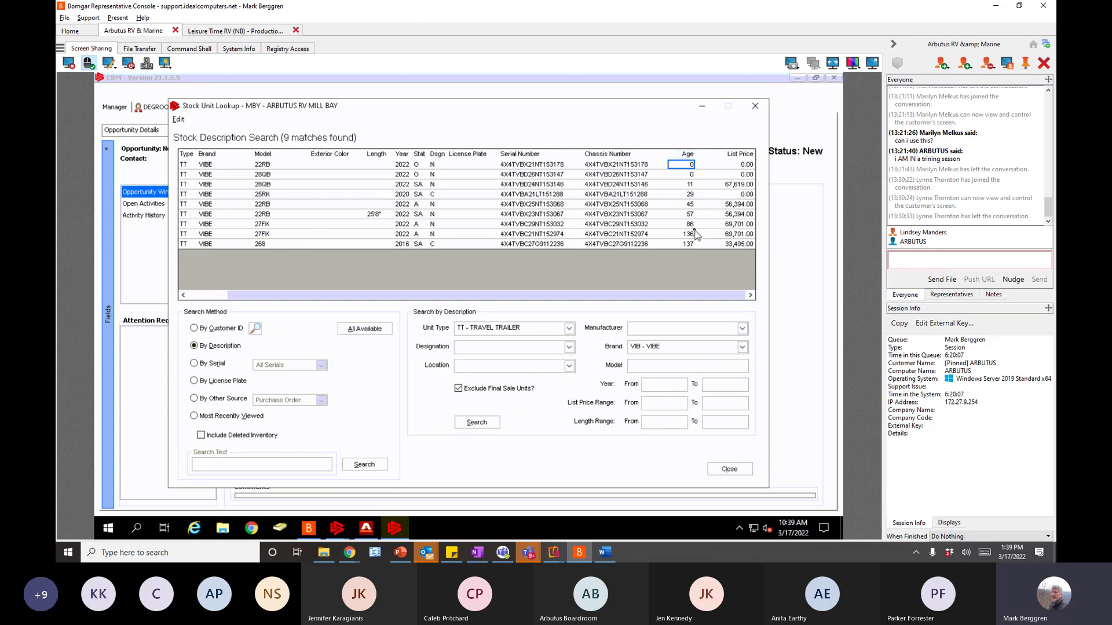
click(266, 155)
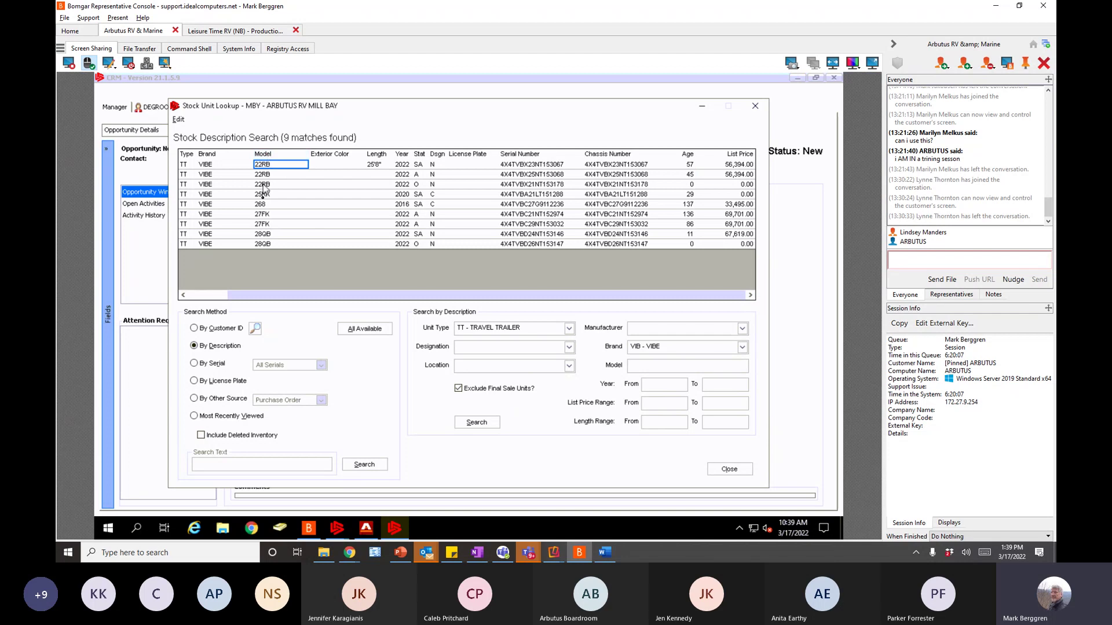
click(405, 155)
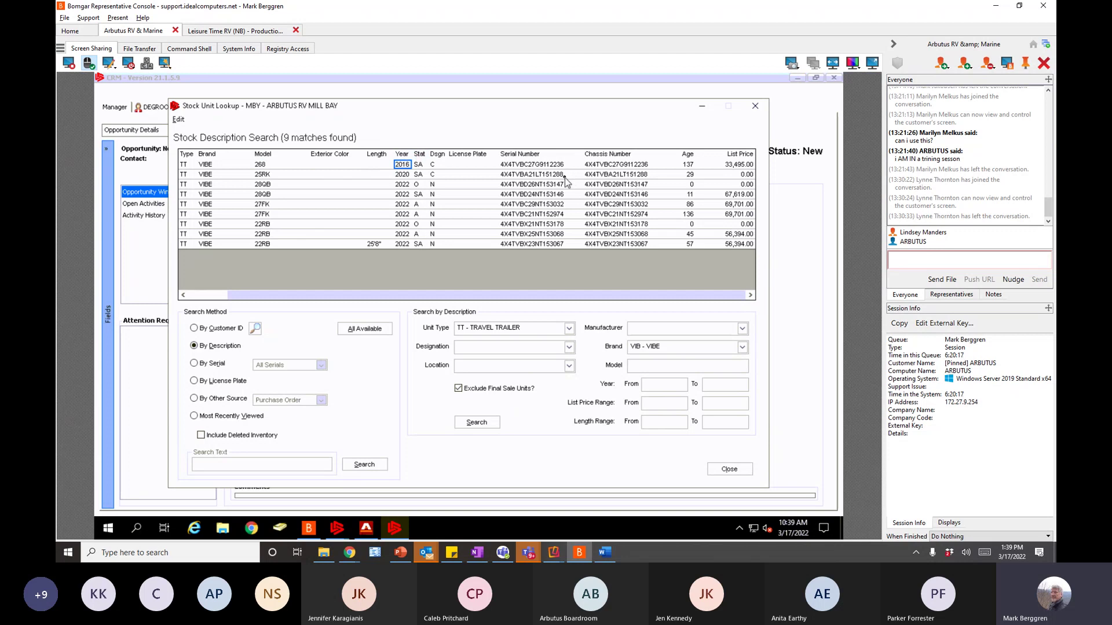
drag(286, 298, 217, 297)
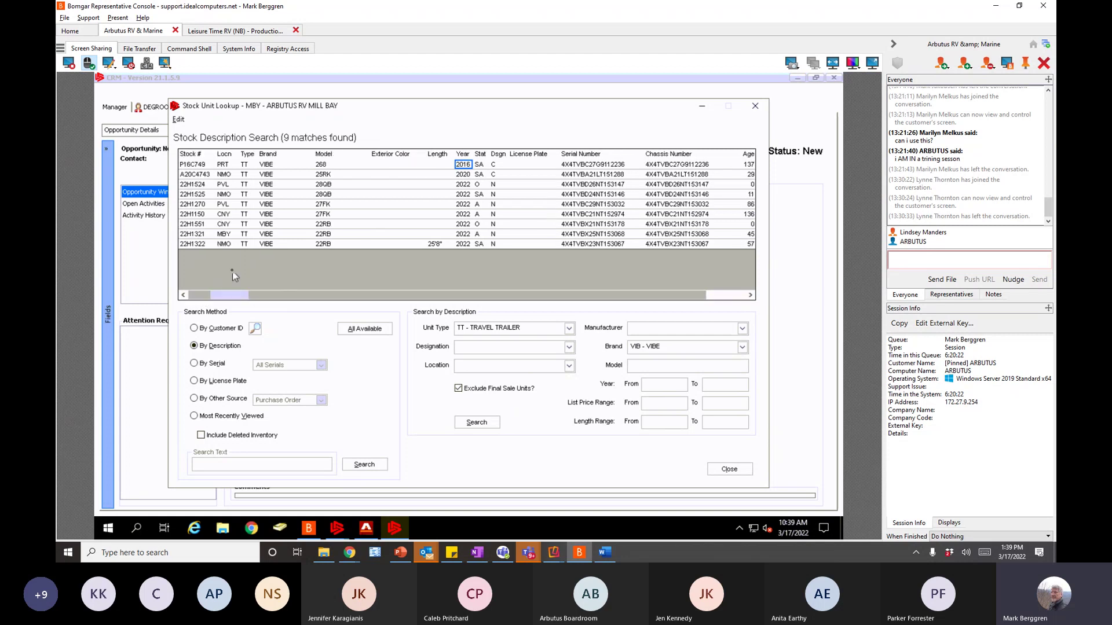
click(203, 175)
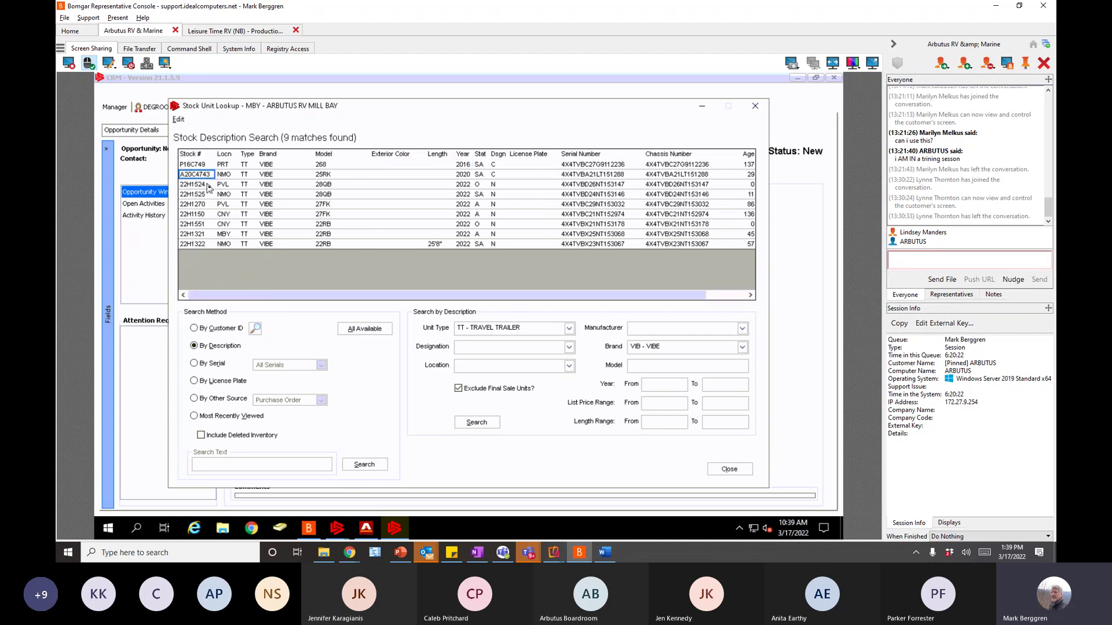
- Set the estimated closing date to 3/31/2022 from the calendar
click(728, 470)
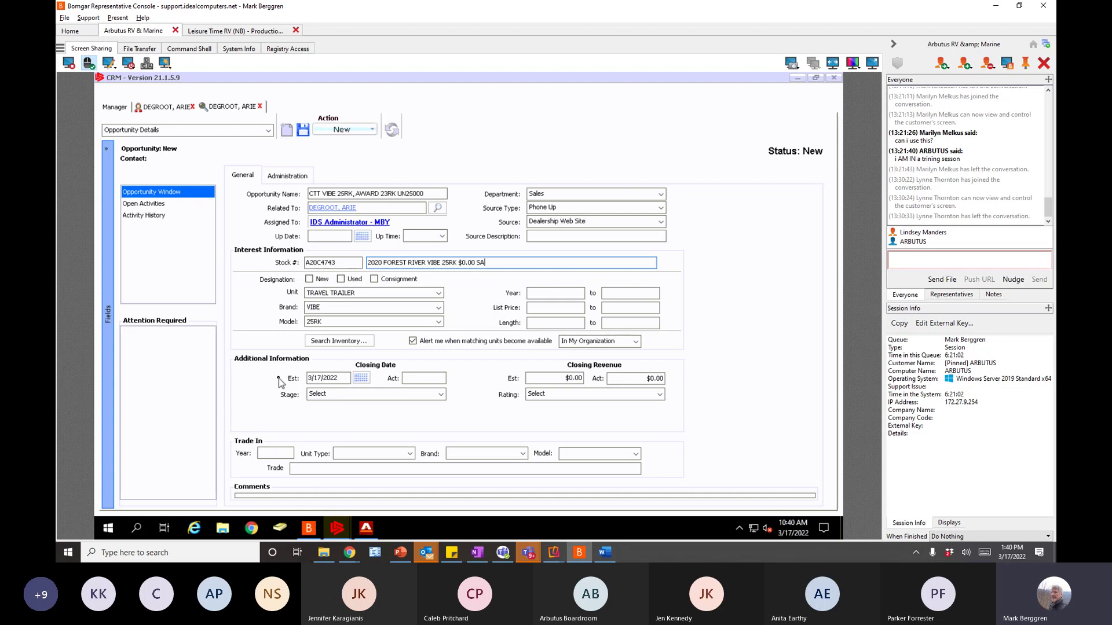
click(365, 381)
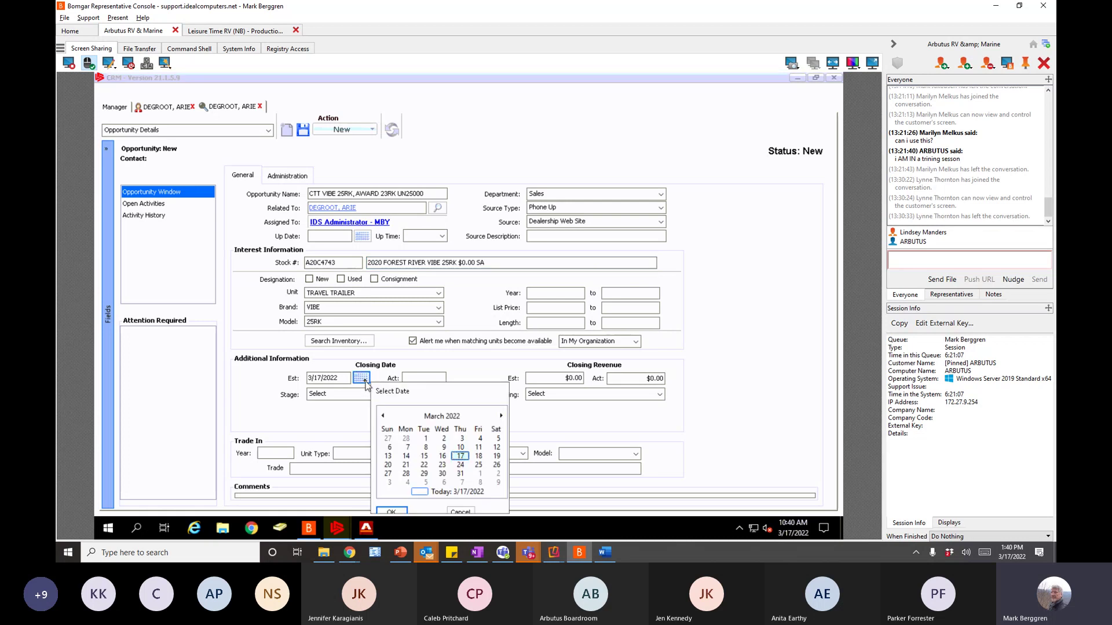
click(461, 474)
click(394, 512)
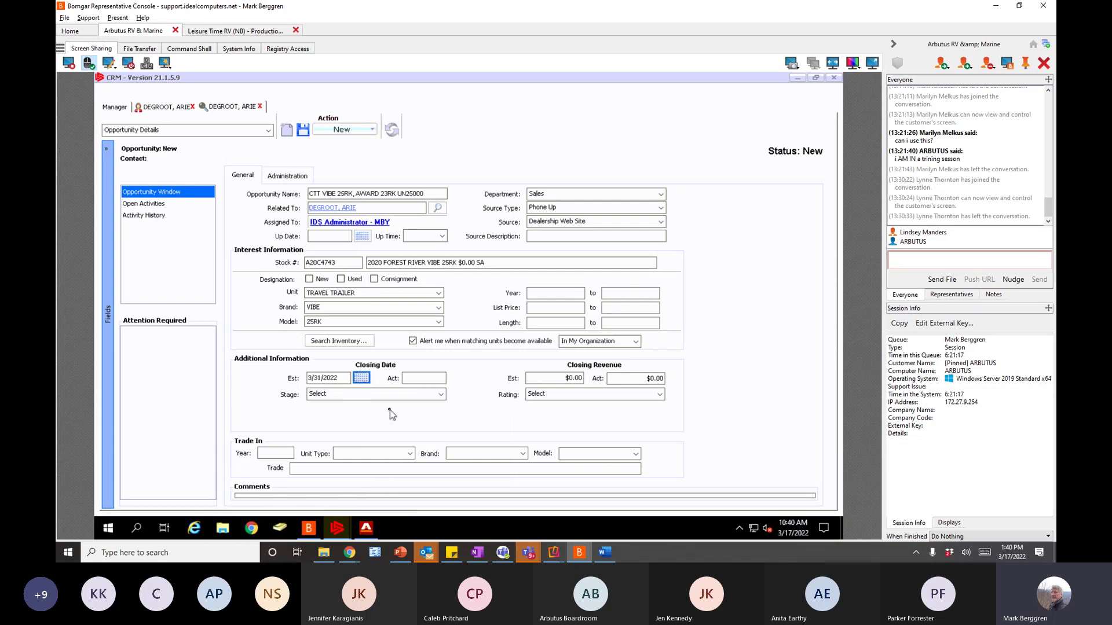
- Enter an estimated closing revenue of 25000 ($25,000.00)
click(561, 379)
text(2,5)
text(00)
key(Tab)
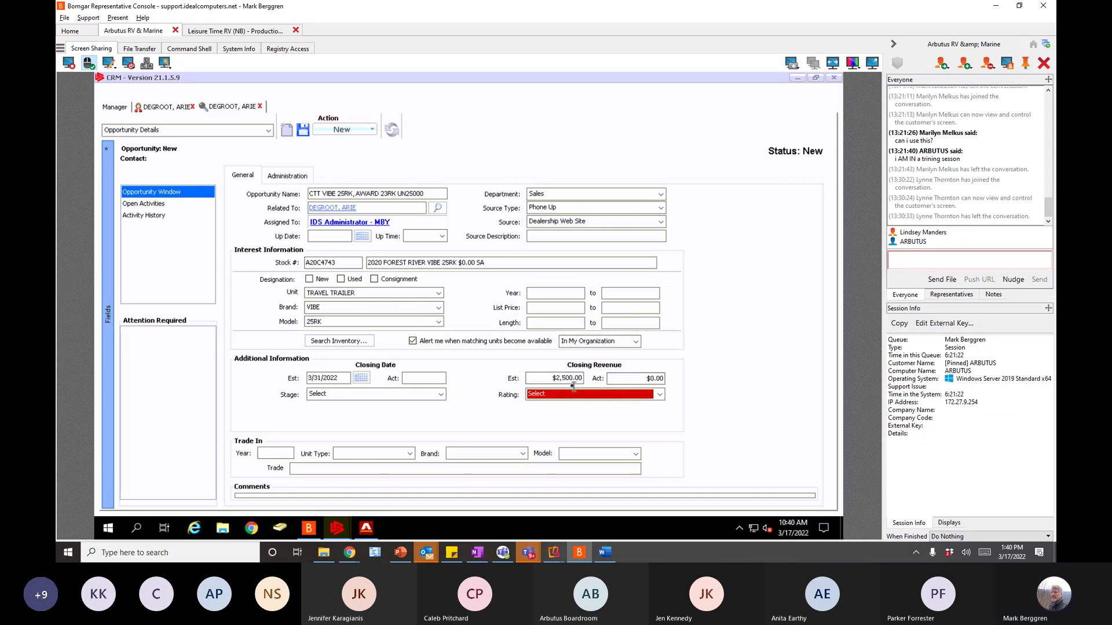
click(571, 378)
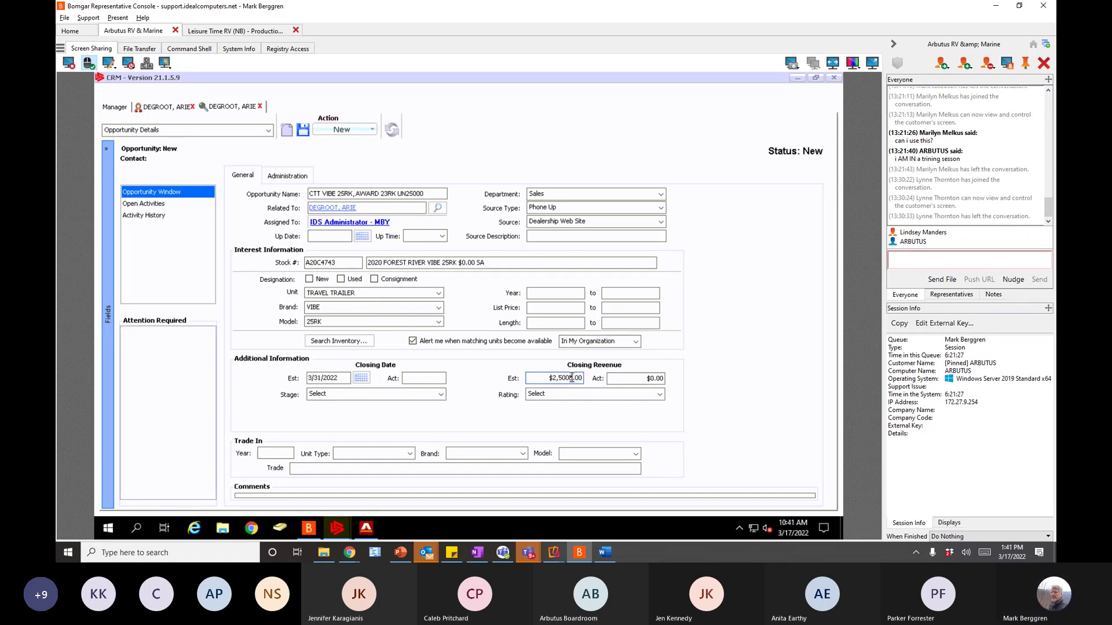
text(0)
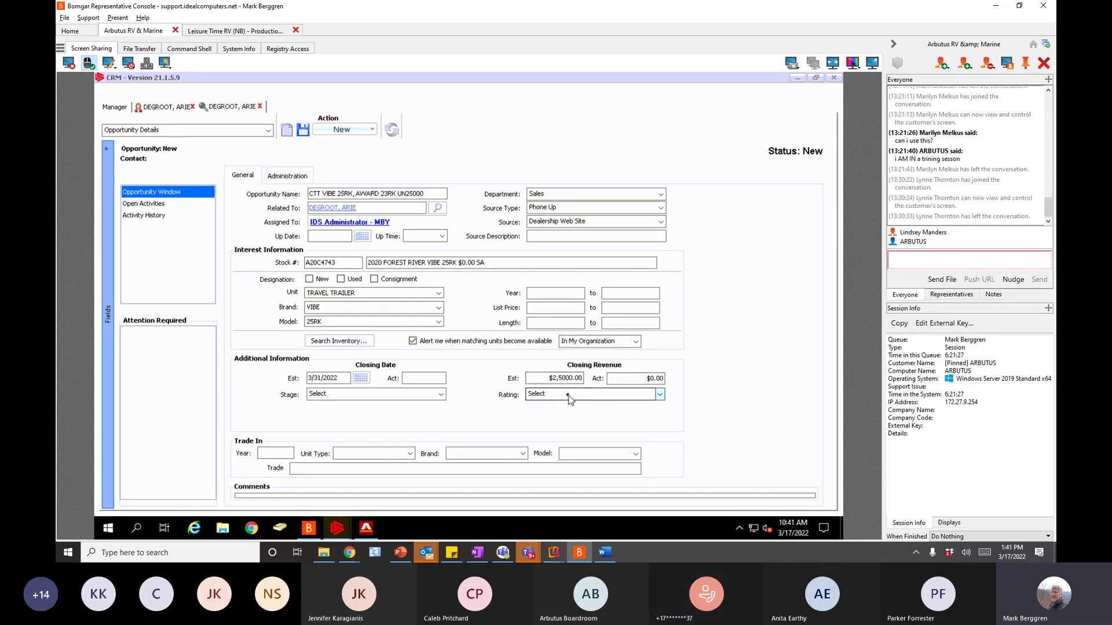
click(568, 398)
click(546, 377)
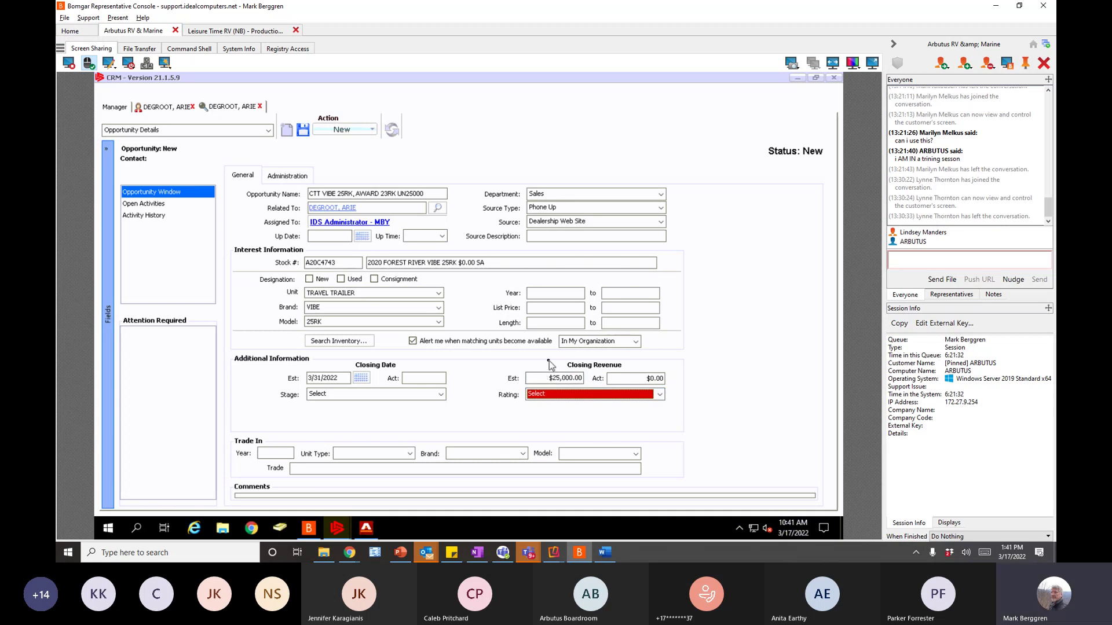
click(545, 378)
- Set the stage to Quote Given, replacing an initial Actively Working choice
click(441, 394)
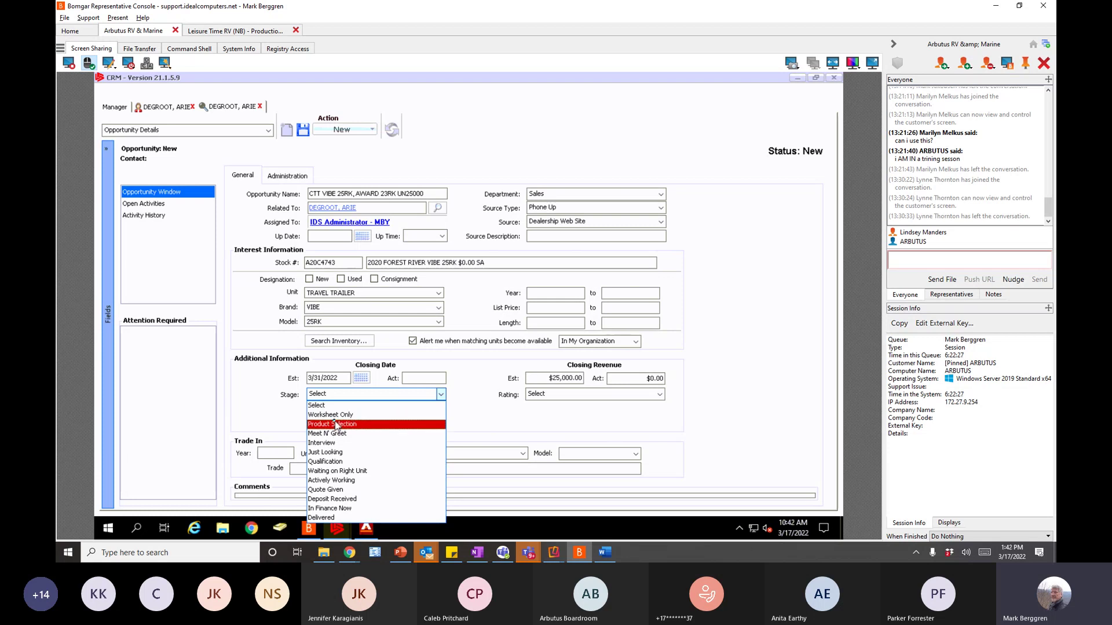
click(339, 481)
click(443, 396)
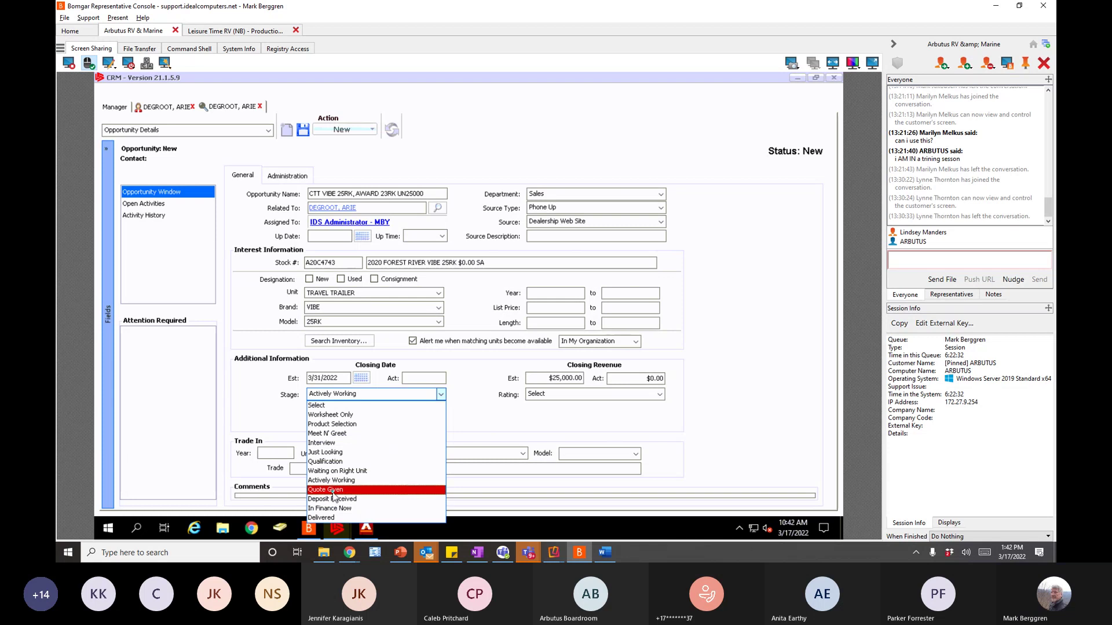
click(335, 490)
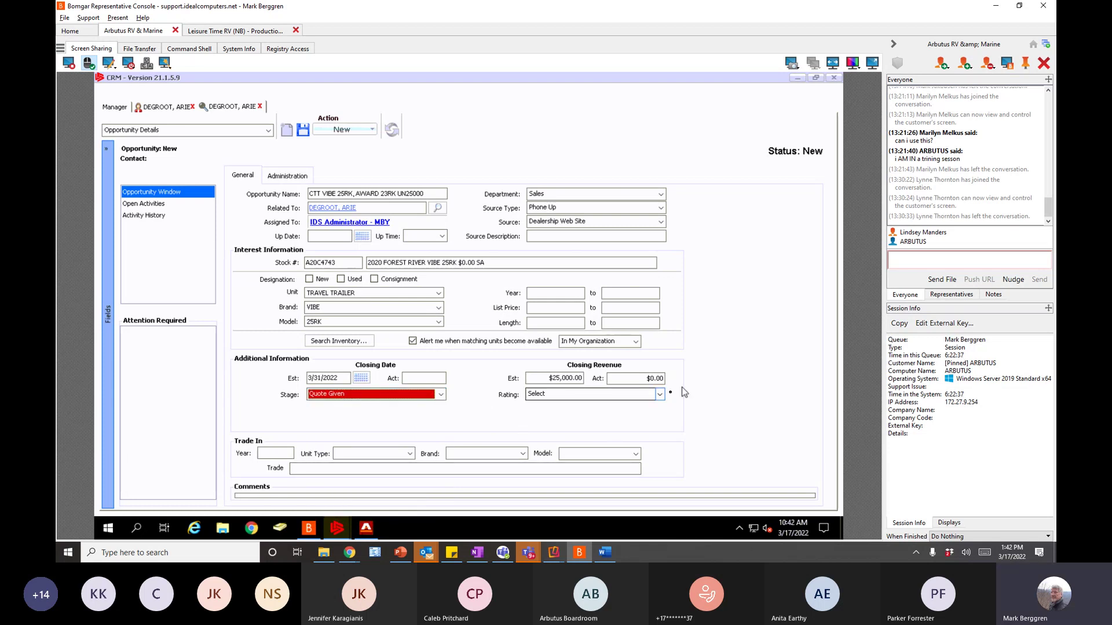
- Set the rating to Cold after briefly trying Hot and Warm
click(660, 395)
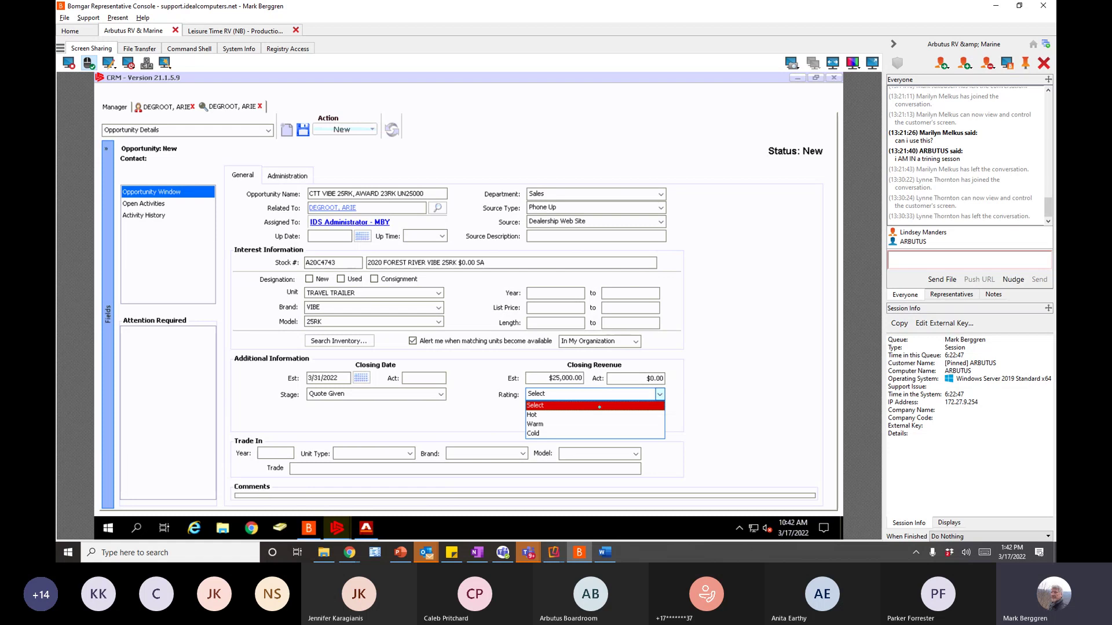
click(541, 414)
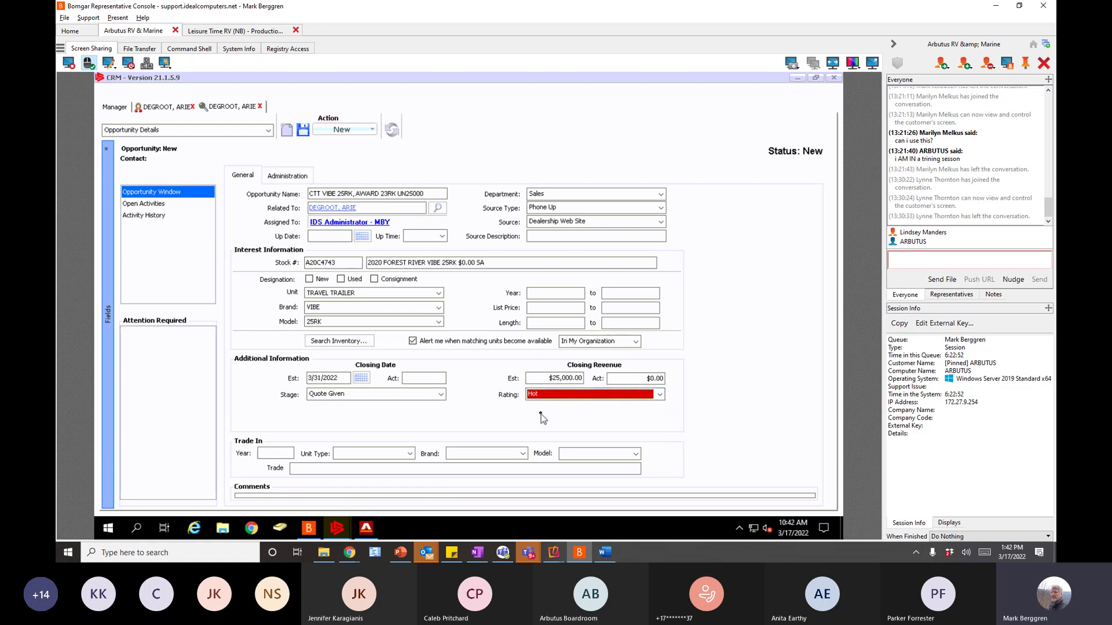
click(660, 395)
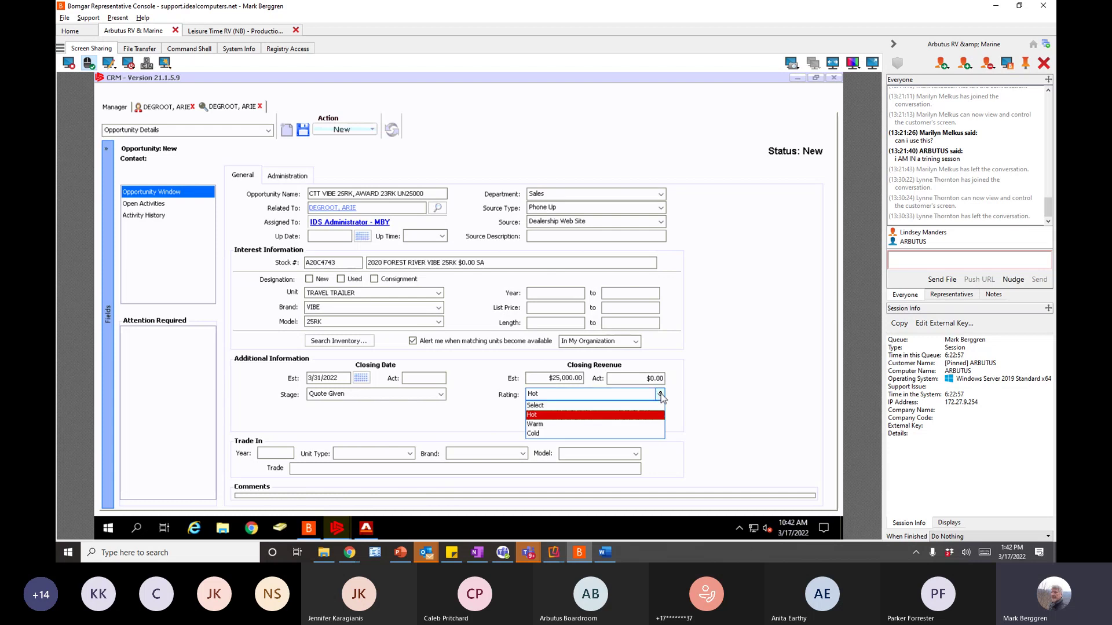
click(546, 425)
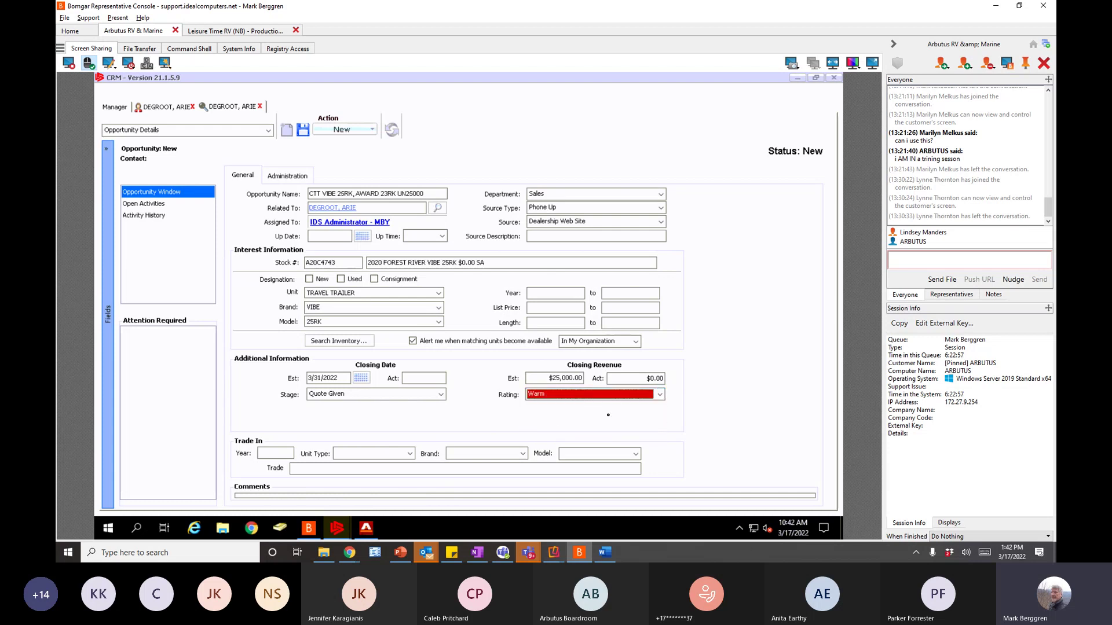
click(661, 394)
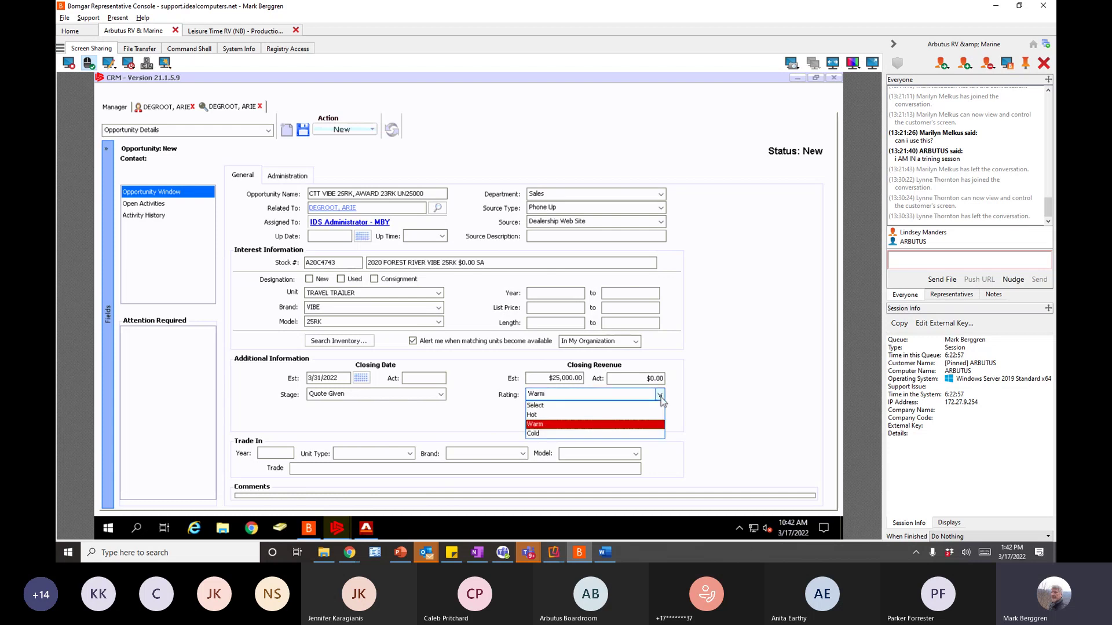
click(540, 435)
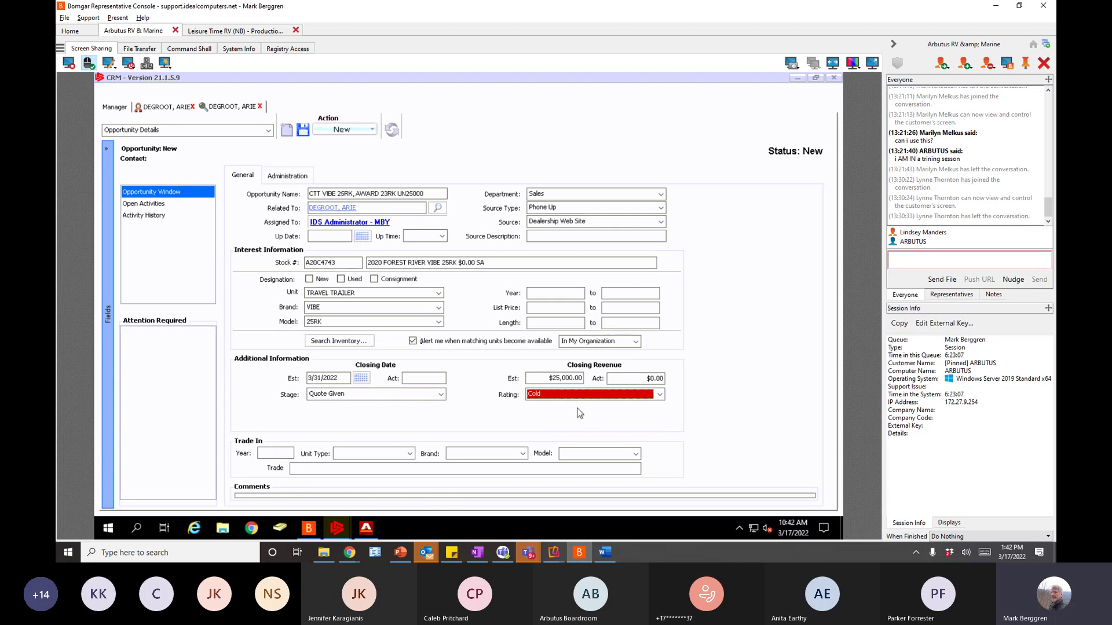
- Switch the Manager view to Opportunities and open the 2019 Jayco jayflight opportunity
click(114, 108)
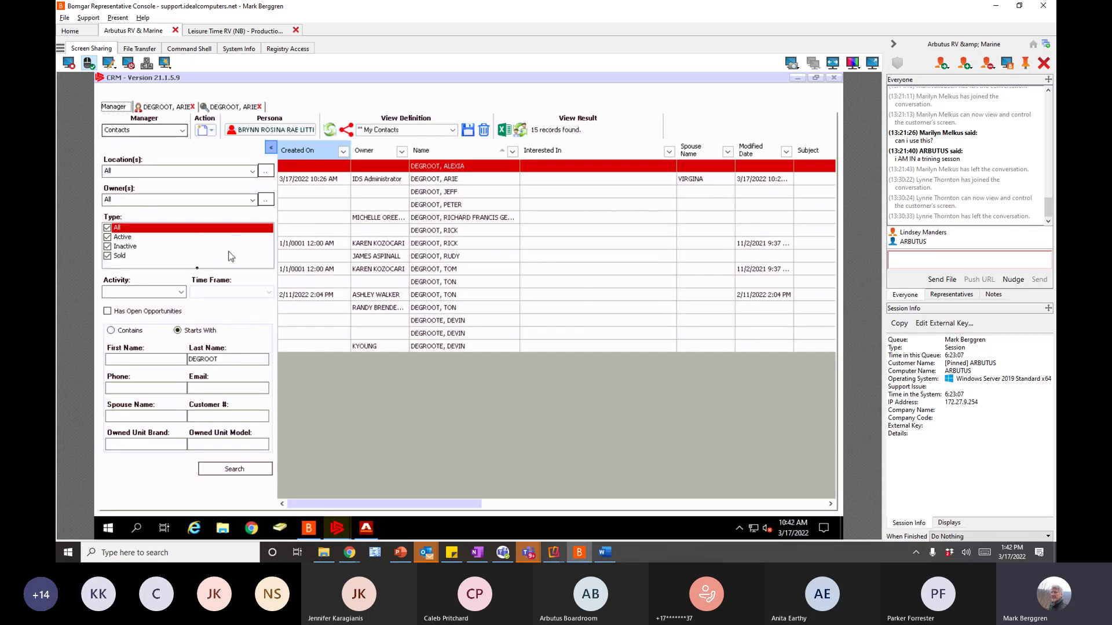
click(182, 131)
click(134, 180)
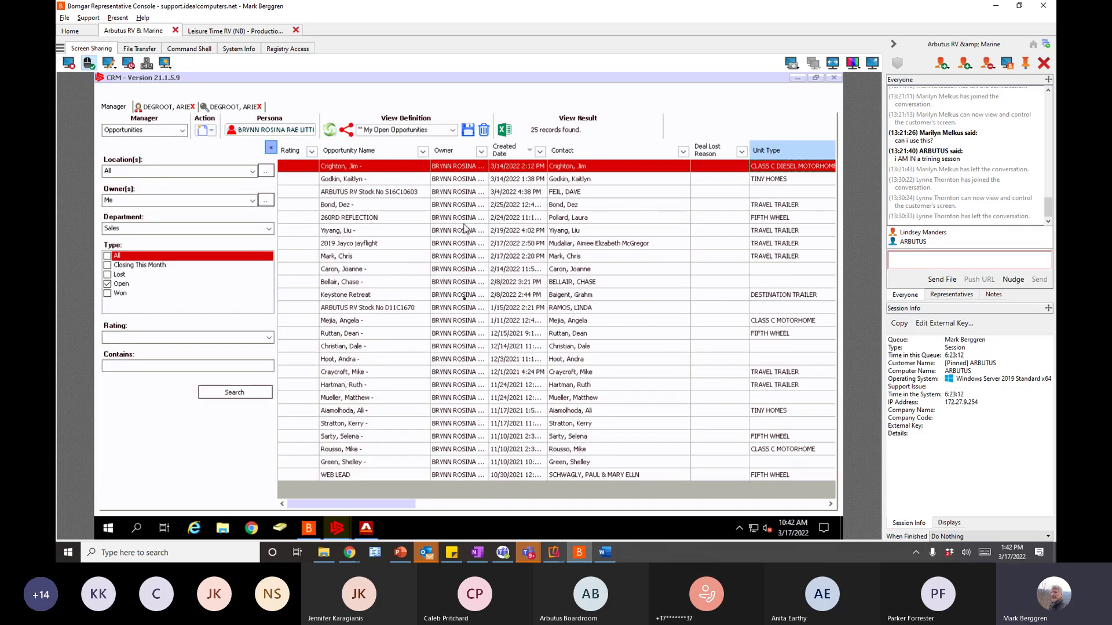
click(292, 246)
double_click(290, 246)
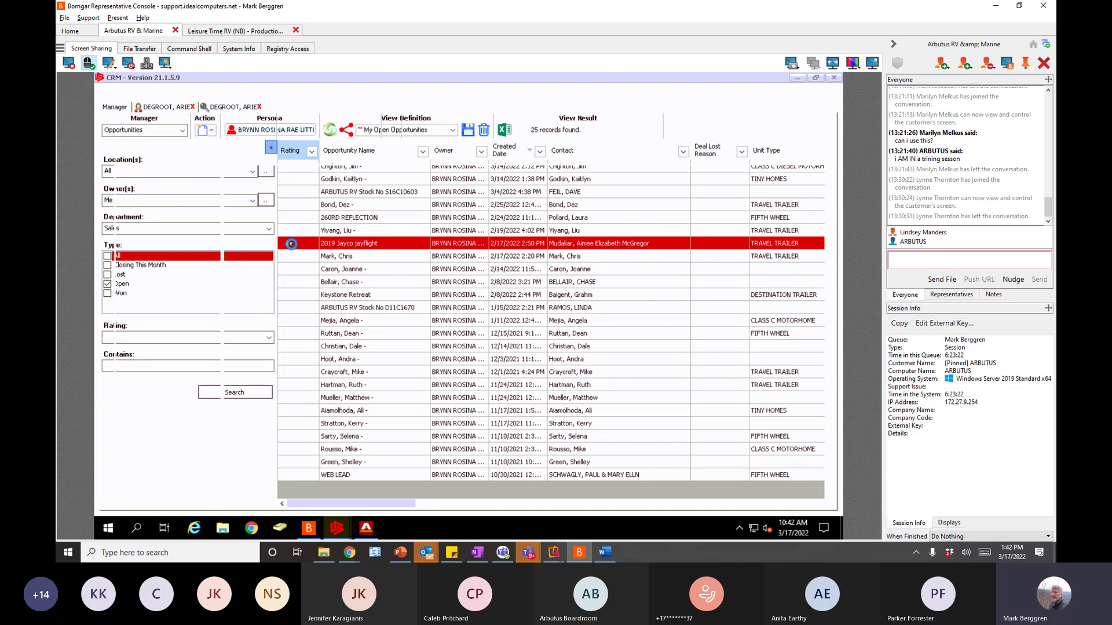
- Rate the Jayco opportunity Hot, save it, and close its tab
click(660, 394)
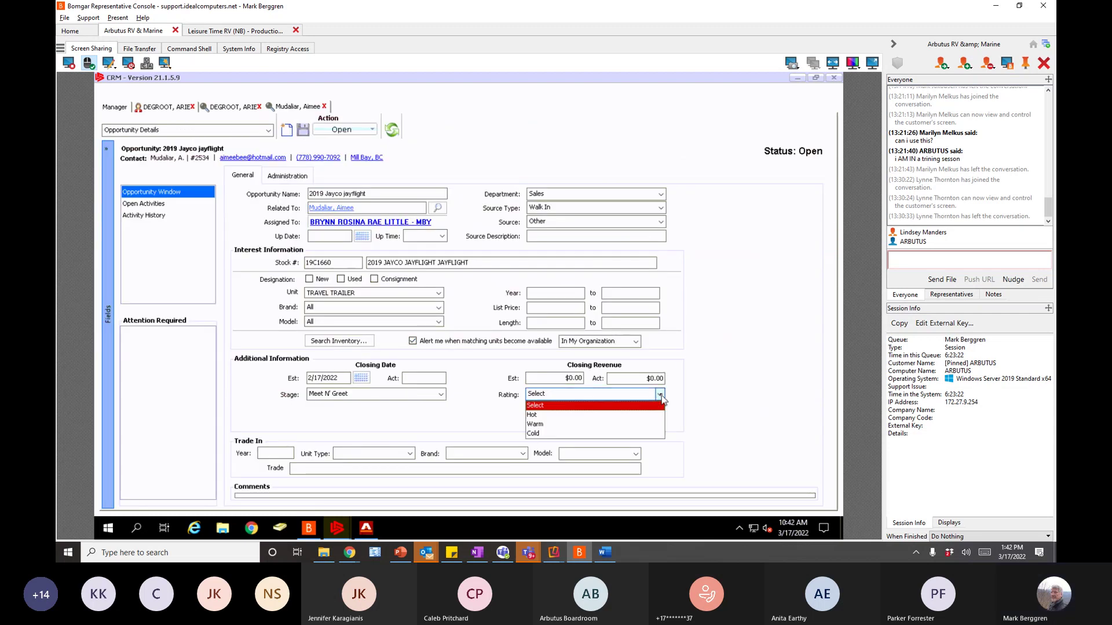
click(539, 415)
click(303, 129)
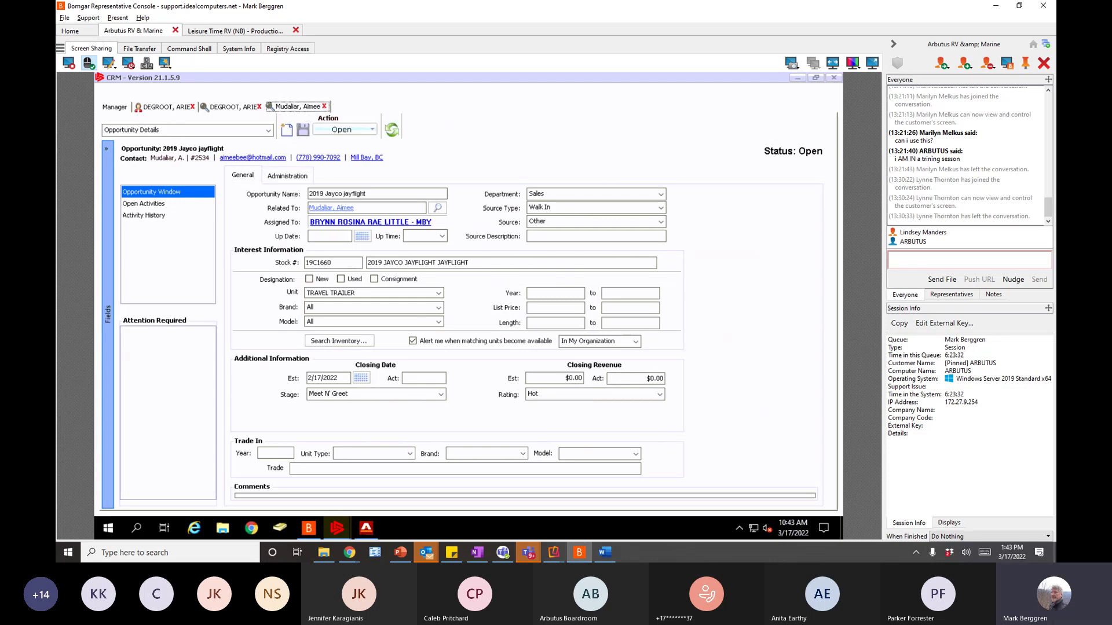
click(324, 106)
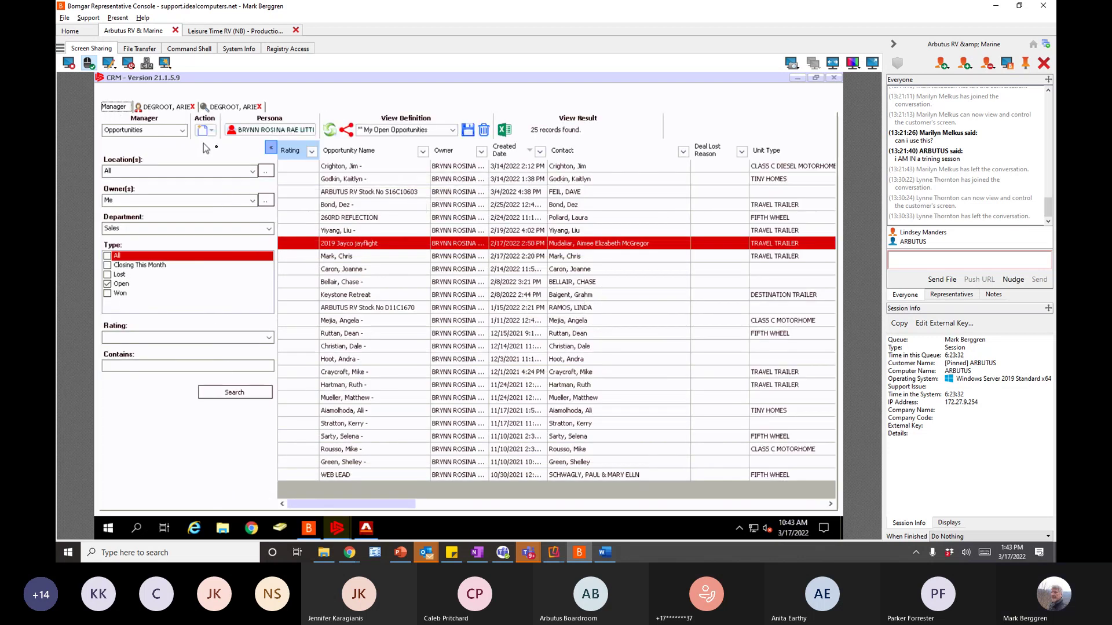
- Rerun the open opportunities search and open the second opportunity in the list
click(238, 393)
click(241, 393)
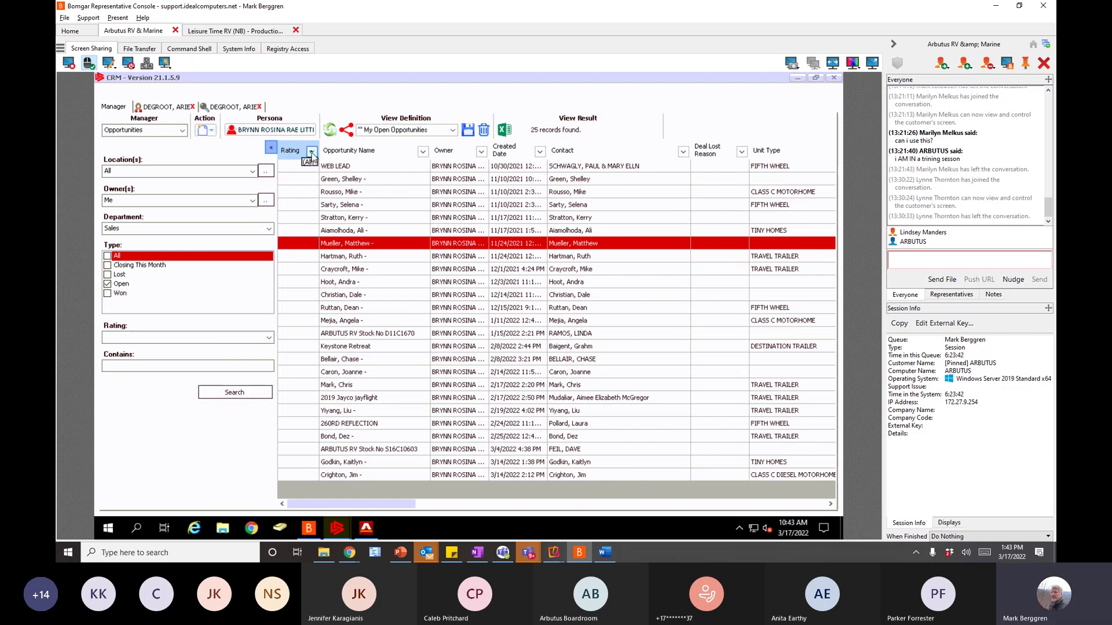
click(296, 307)
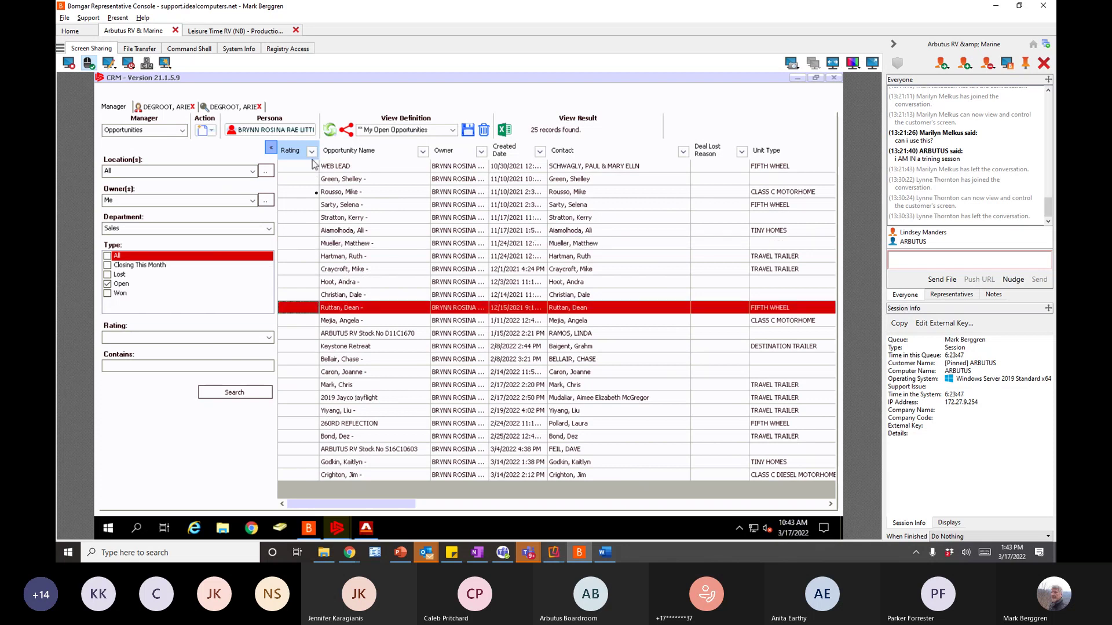
click(346, 180)
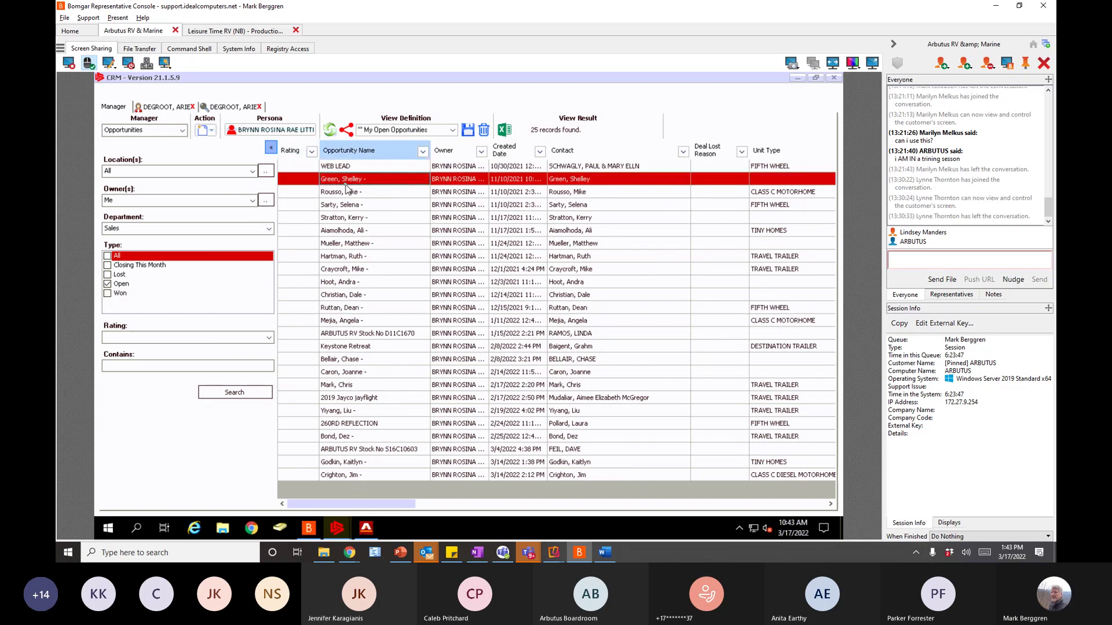
double_click(345, 180)
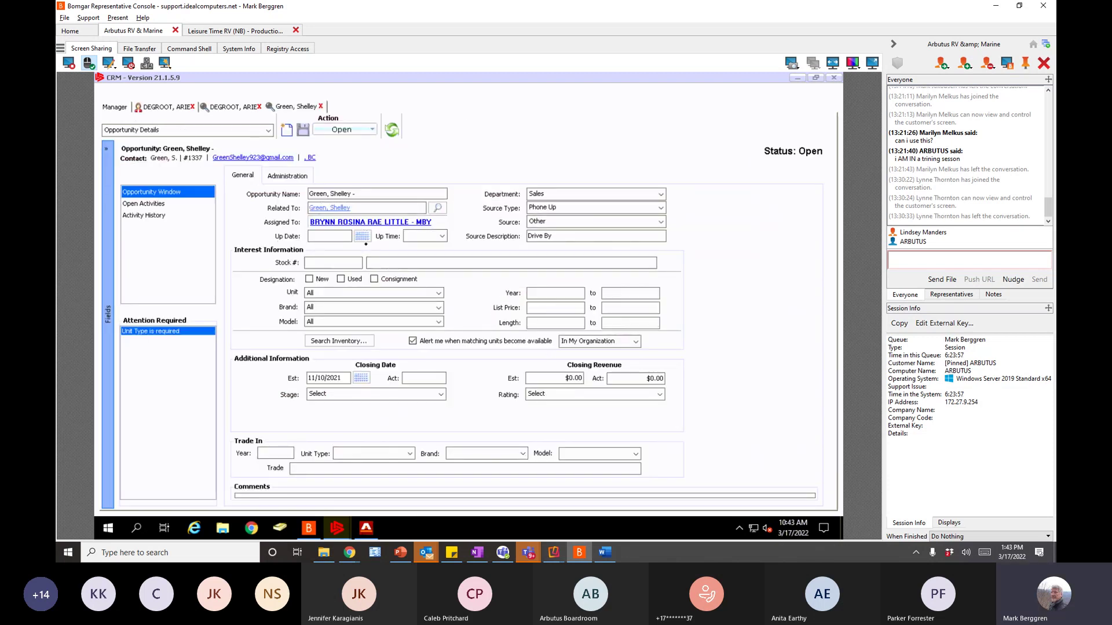
- Rate the opportunity Hot and try saving, which warns about missing required fields
click(660, 394)
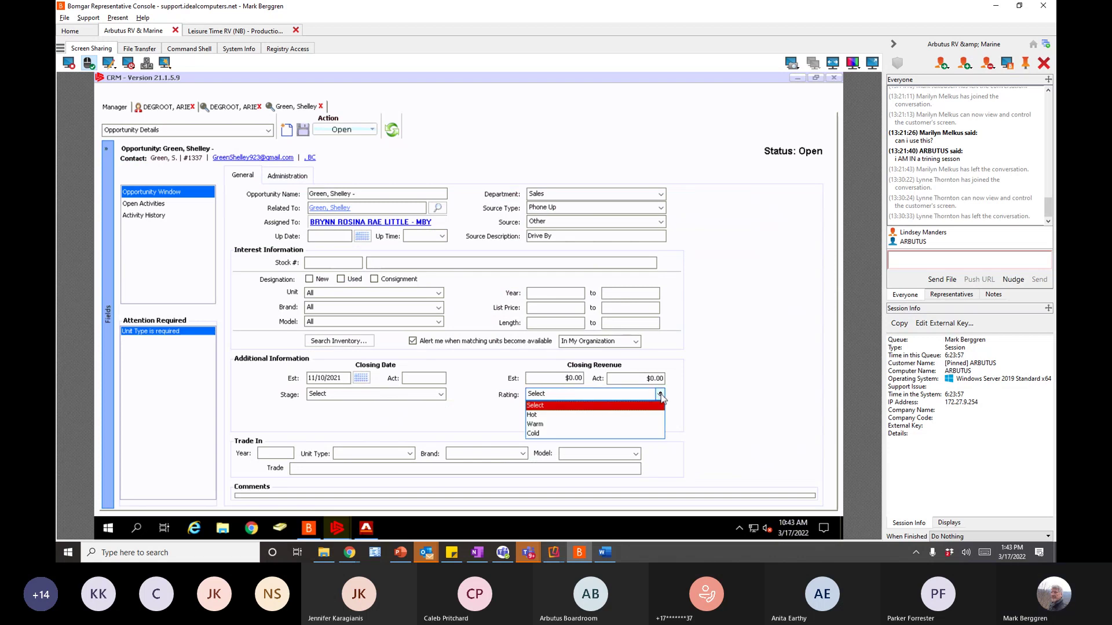
click(533, 416)
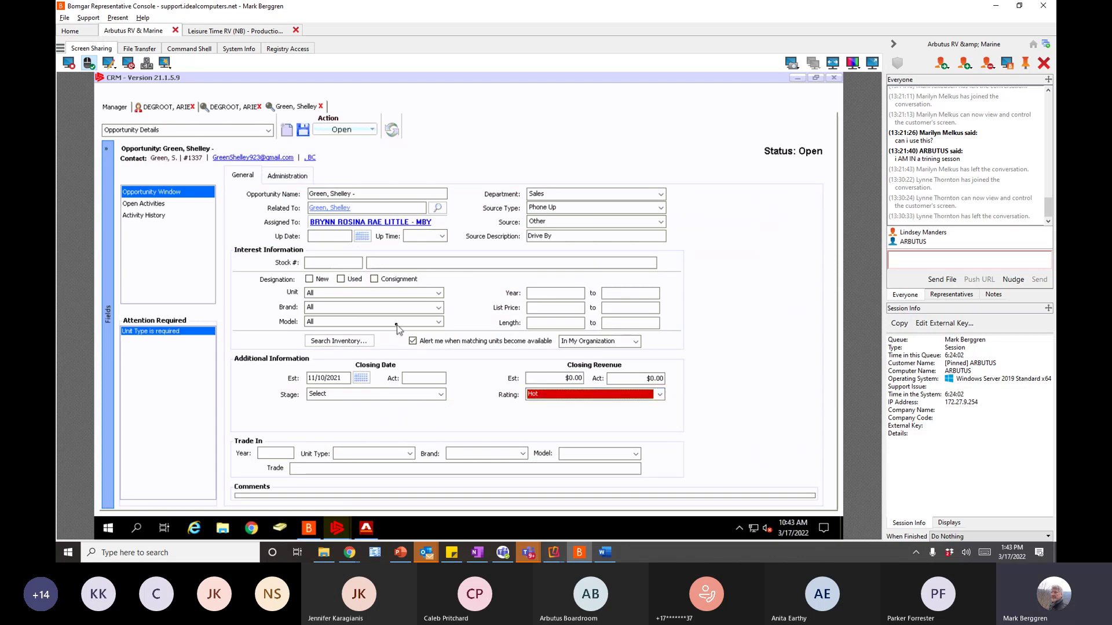
click(307, 135)
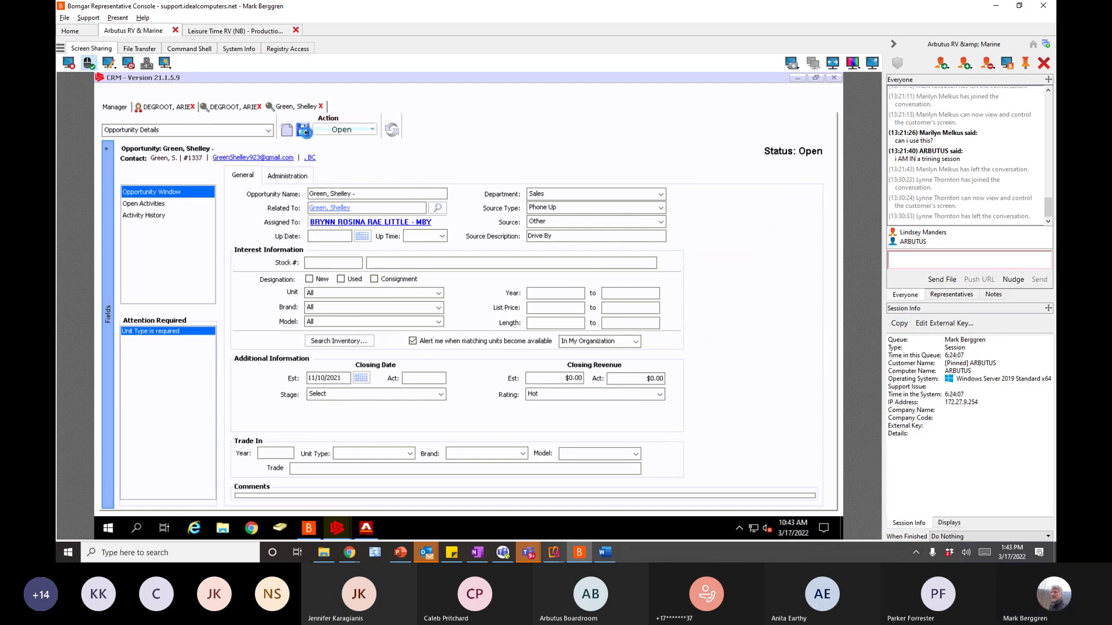
click(467, 318)
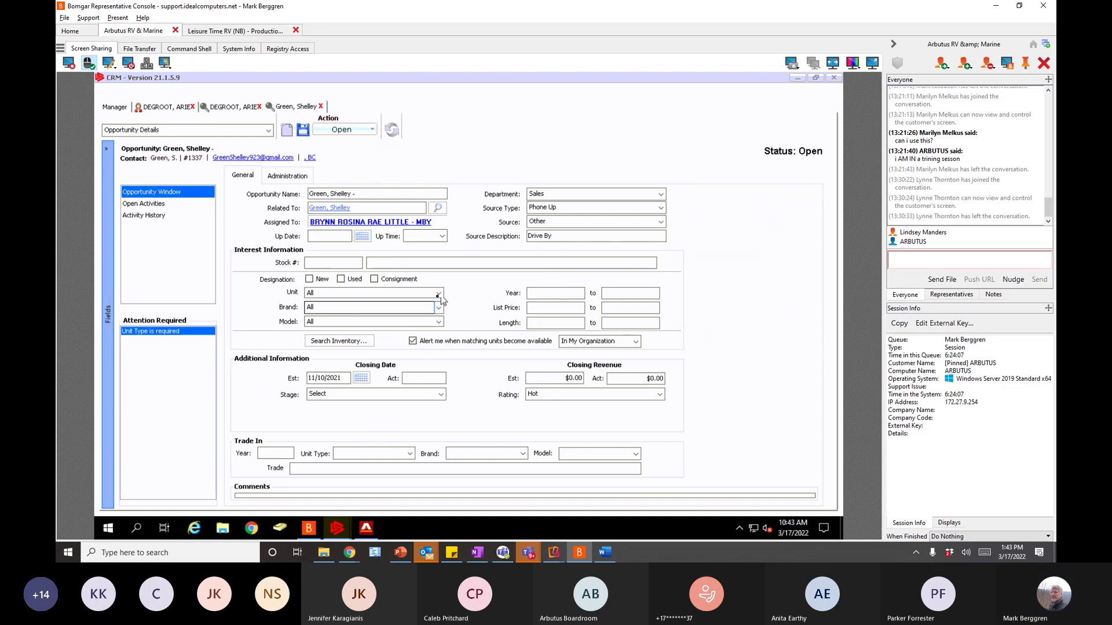
- Set the unit type to TRAVEL TRAILER, save, and close the record
click(438, 293)
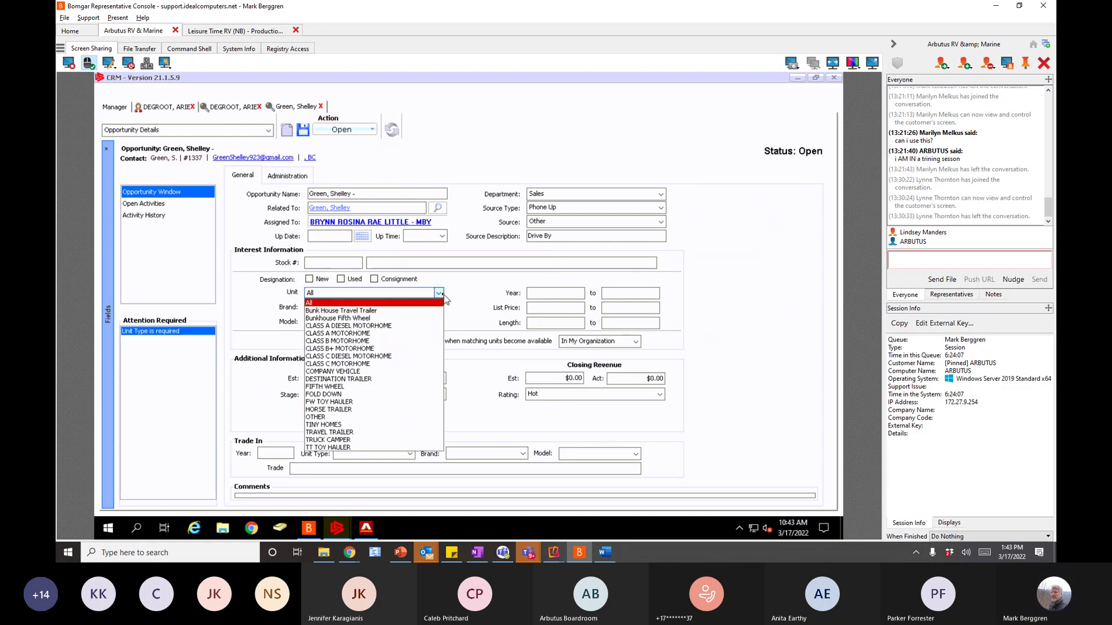
click(328, 432)
click(303, 129)
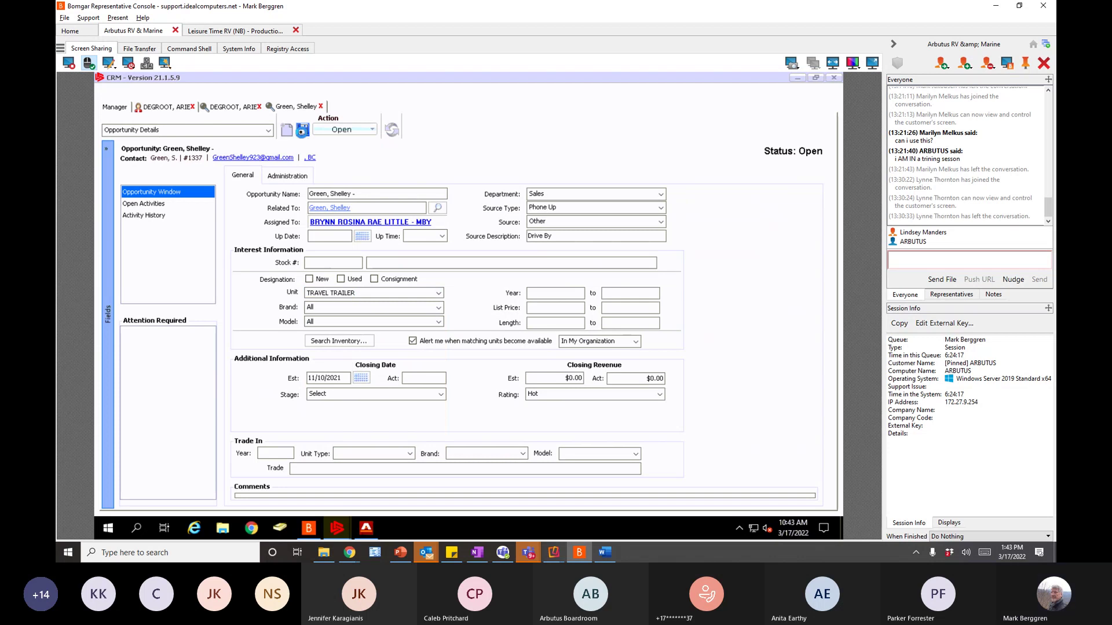
click(322, 106)
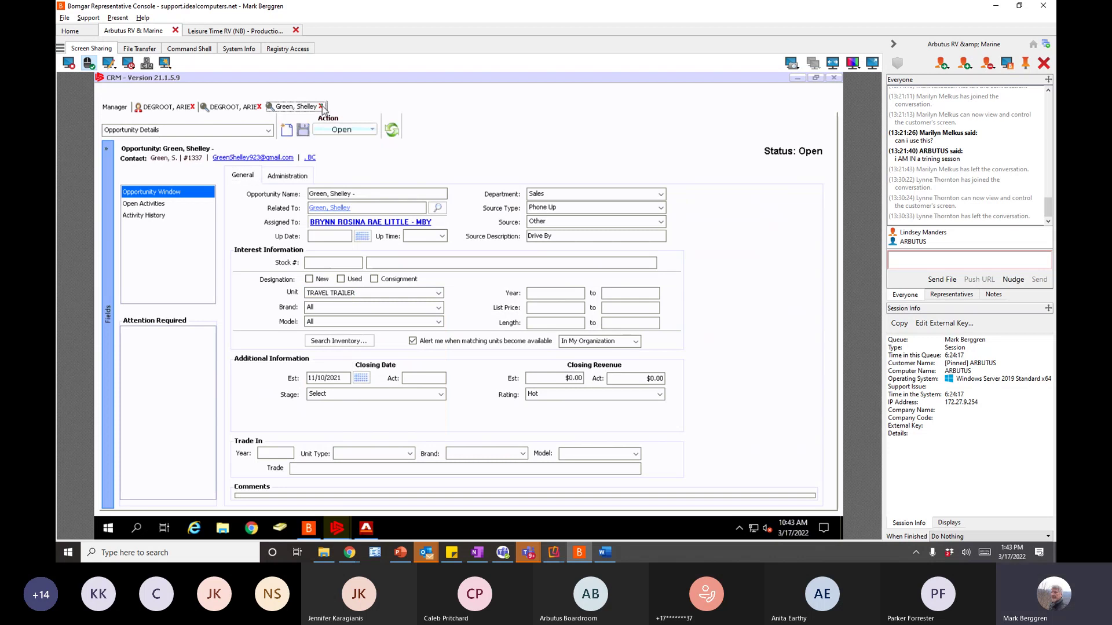
- Refresh the Manager list to show the 25 open opportunities with the updated unit type
click(116, 107)
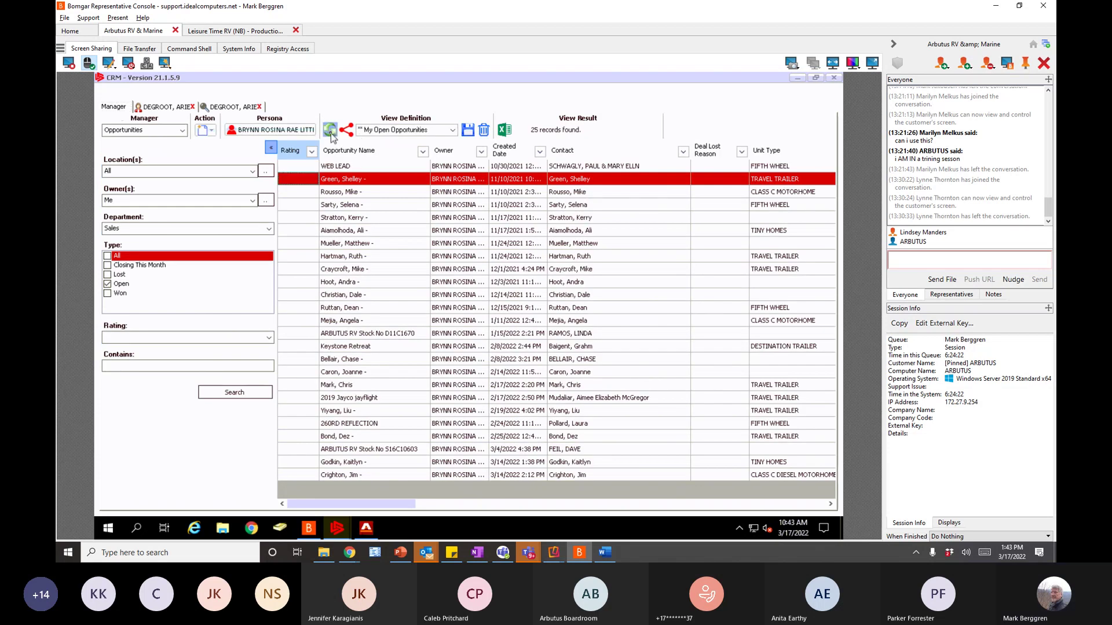
click(330, 131)
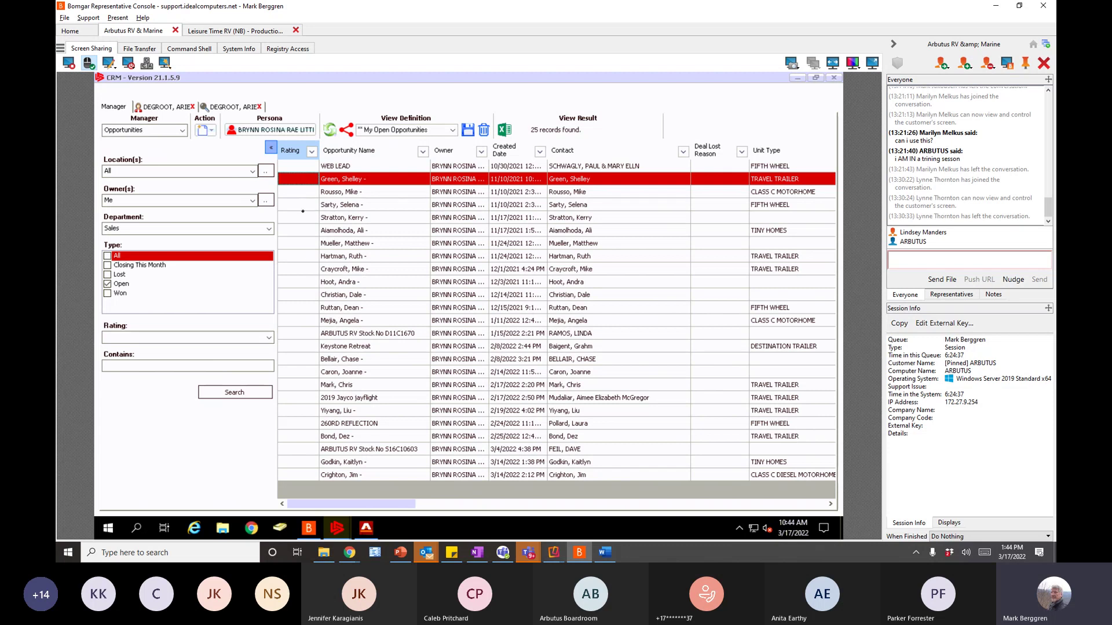
click(331, 132)
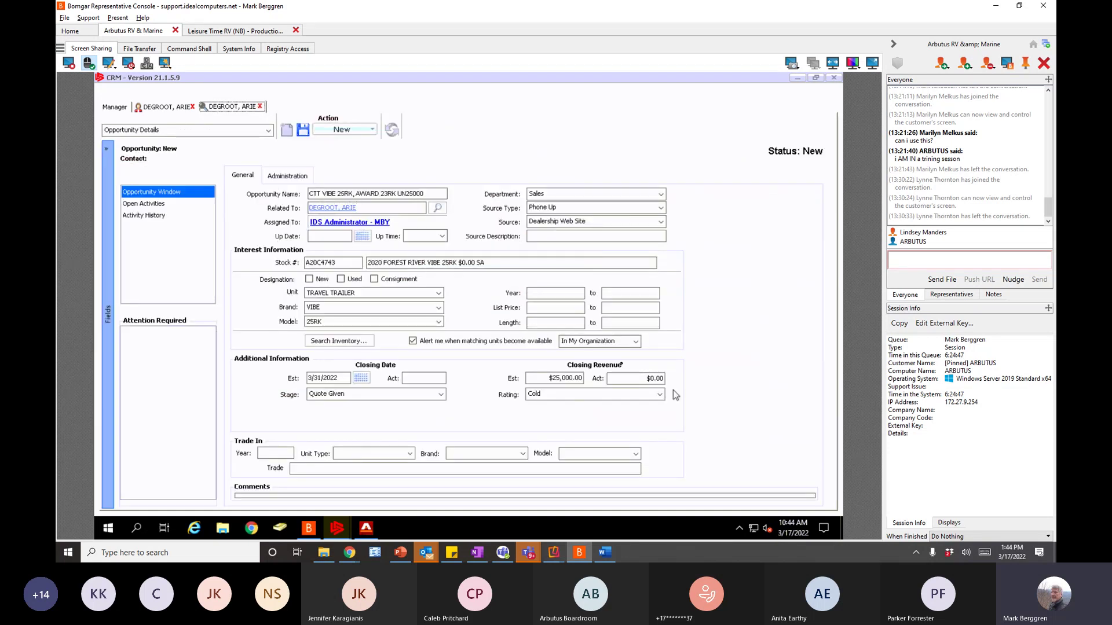
click(121, 112)
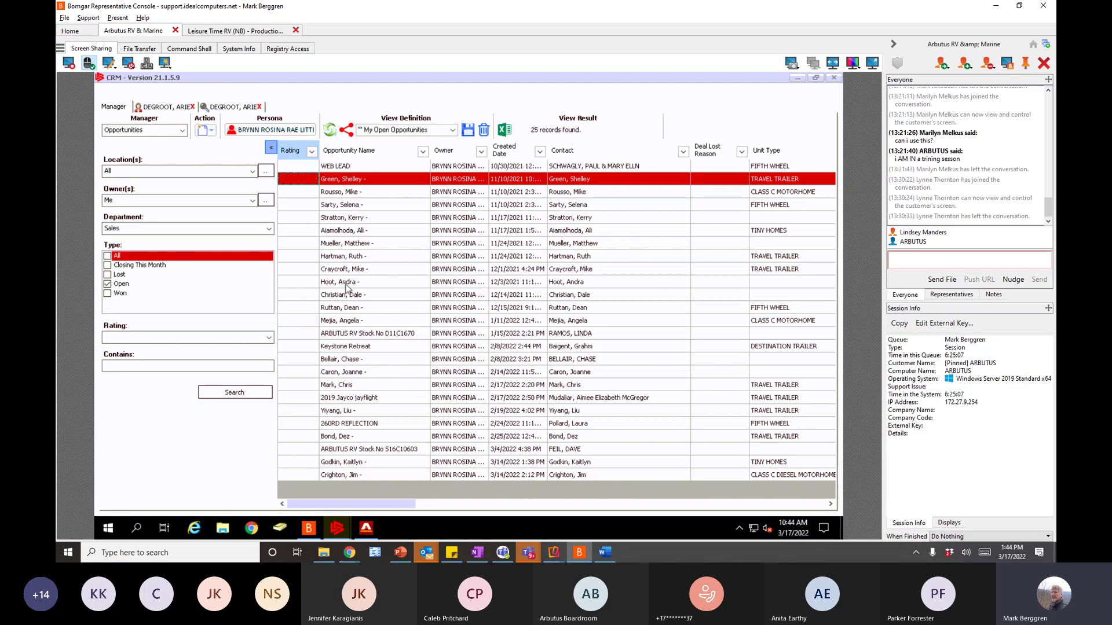
- Filter the open opportunities list to a Hot rating and run the search
click(269, 338)
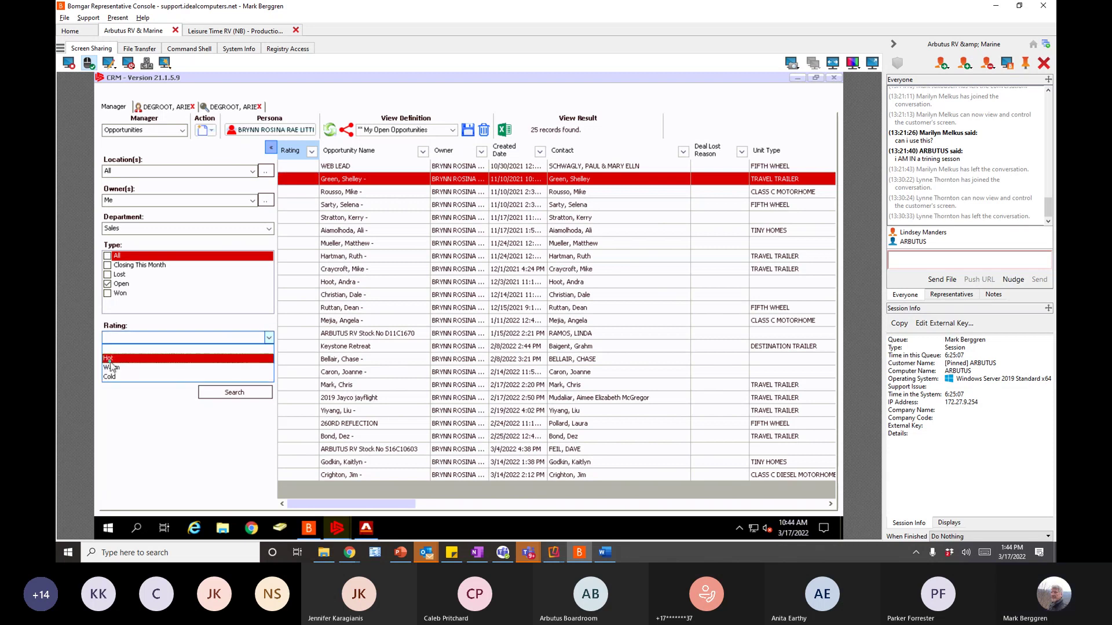
click(174, 358)
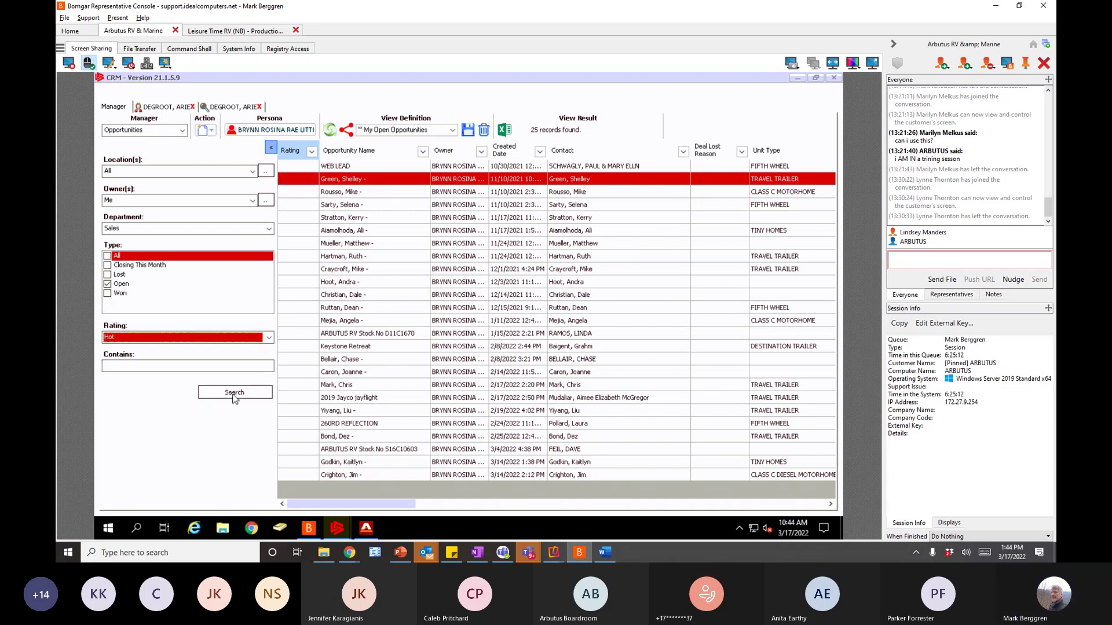
click(235, 393)
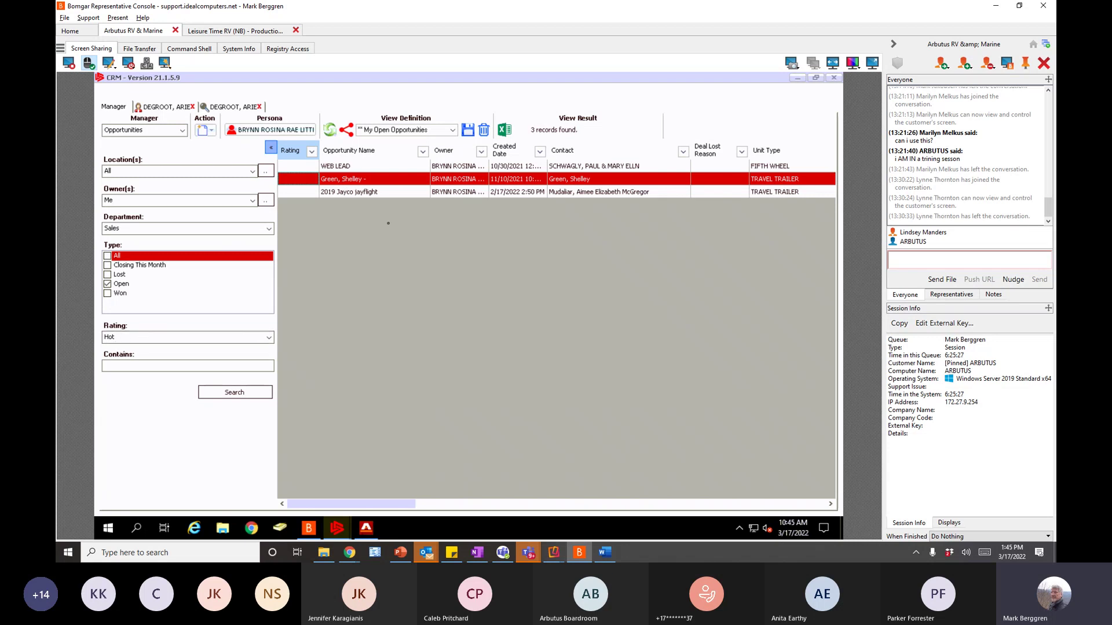
- Open the CTT VIBE 25RK opportunity and change its rating from Cold to Hot
double_click(396, 179)
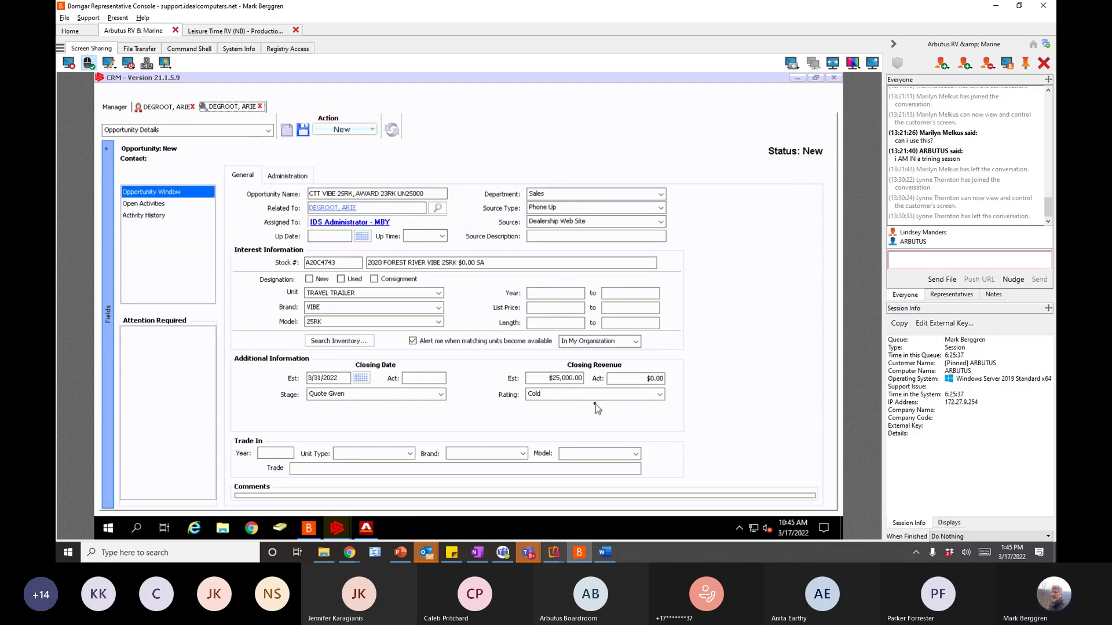
click(597, 395)
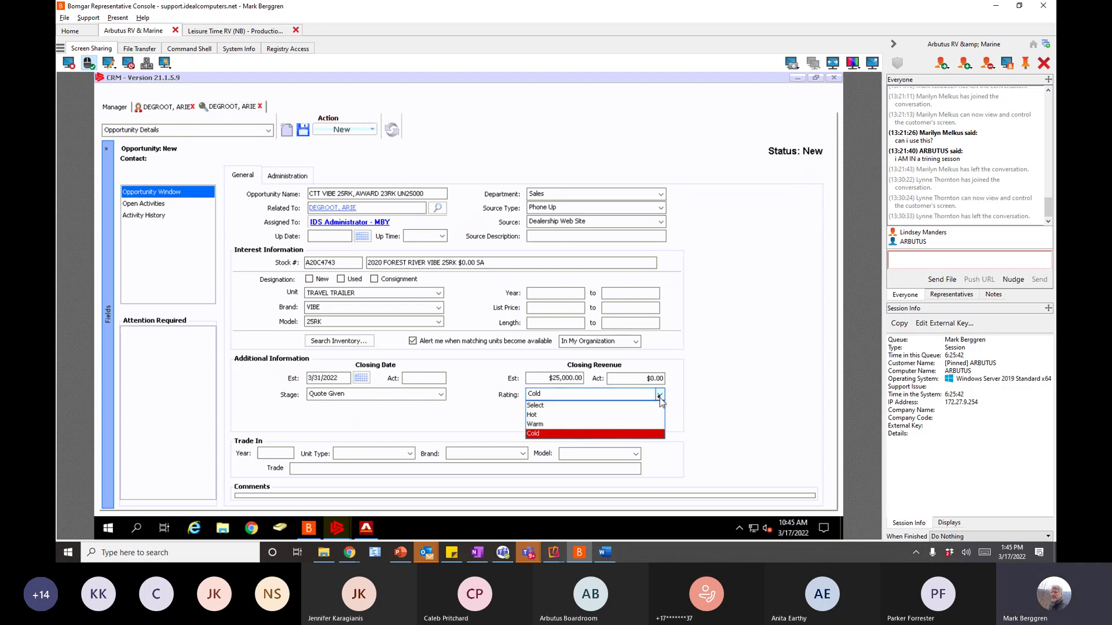
click(551, 416)
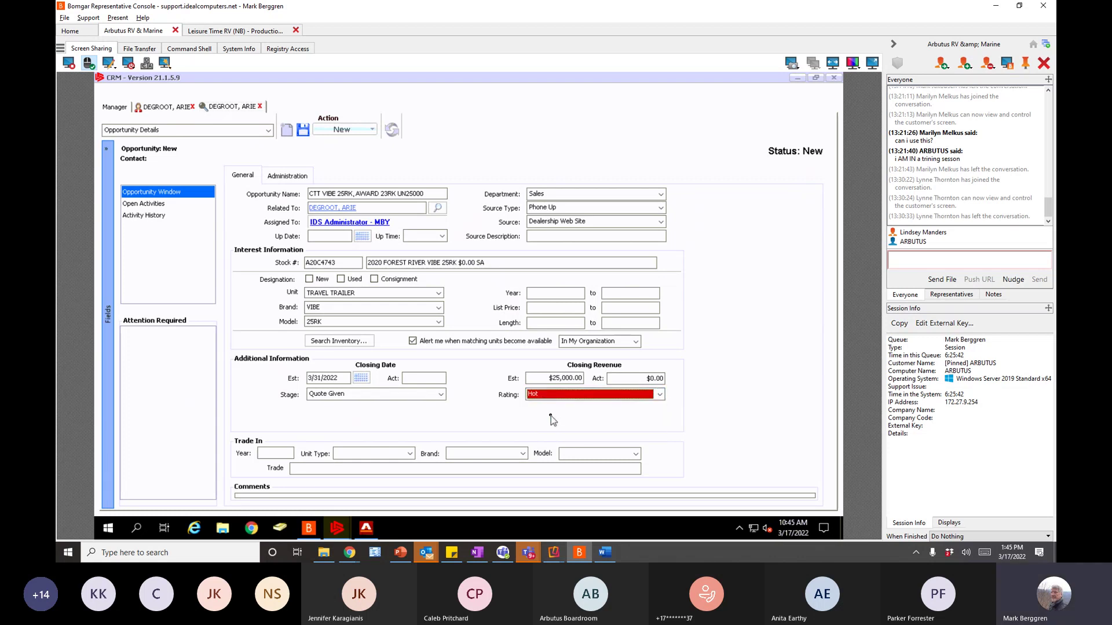
click(275, 453)
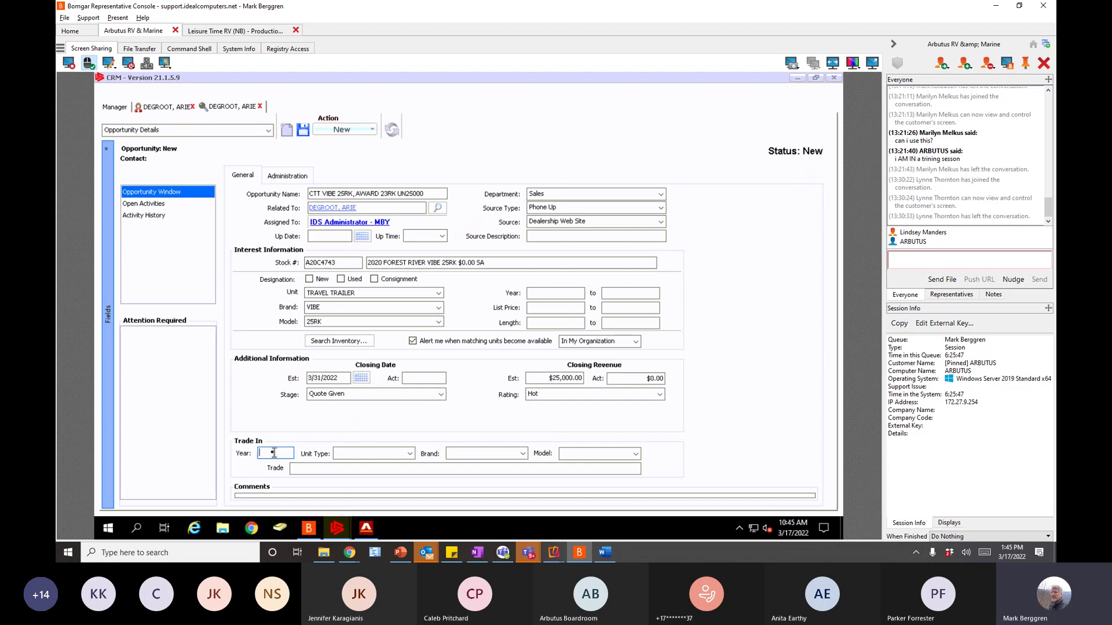
- Enter trade-in year 2015 and set the trade-in unit type to FIFTH WHEEL
text(201)
key(Tab)
click(411, 454)
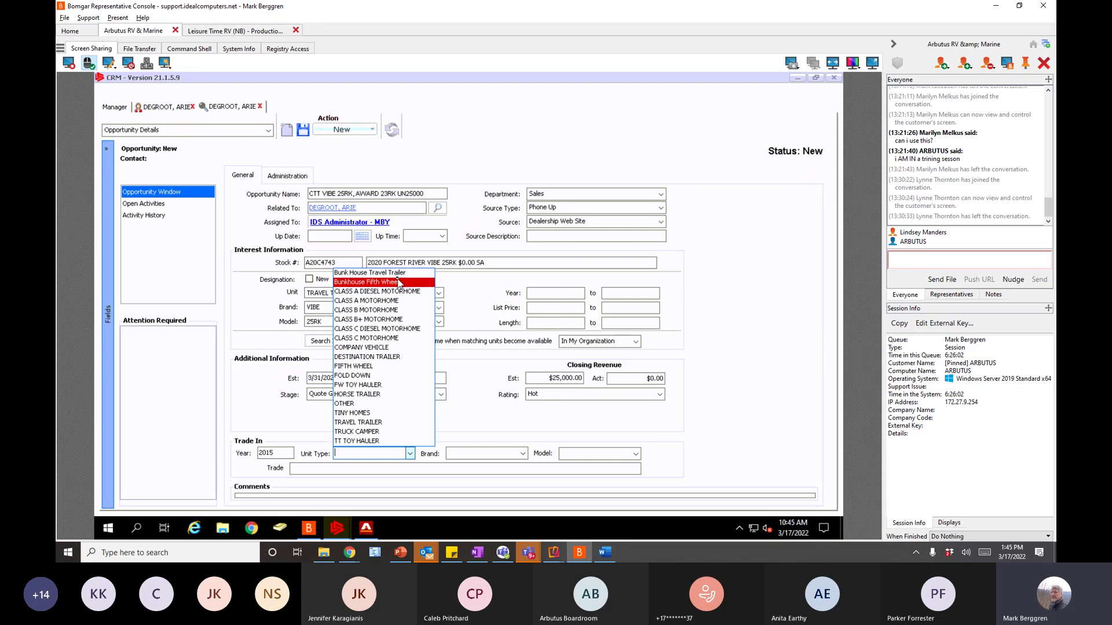
click(350, 405)
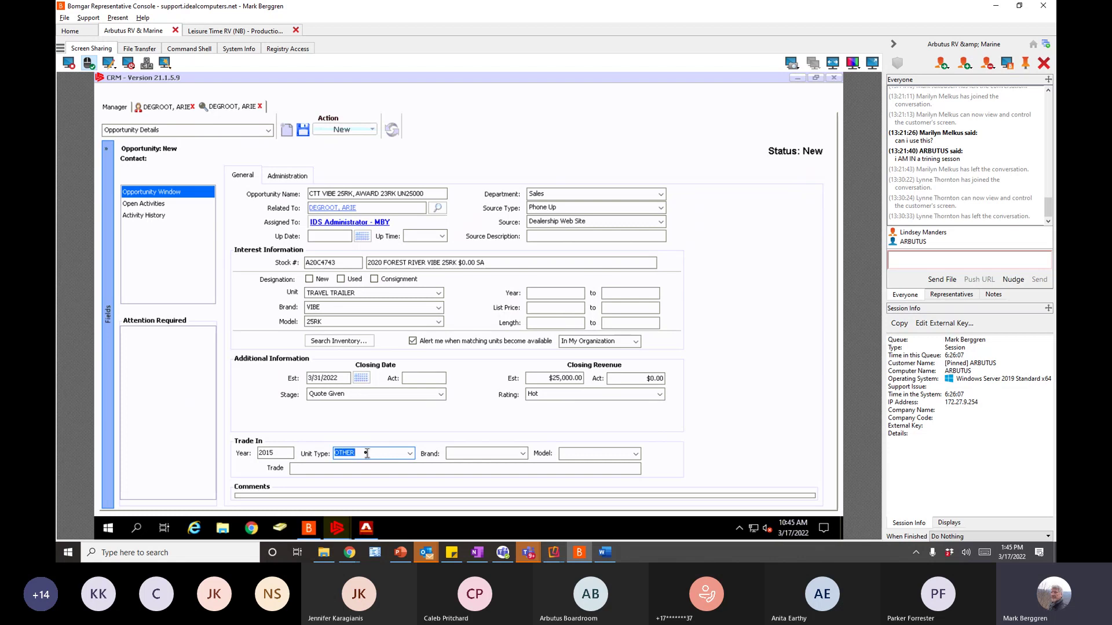
text(SUV)
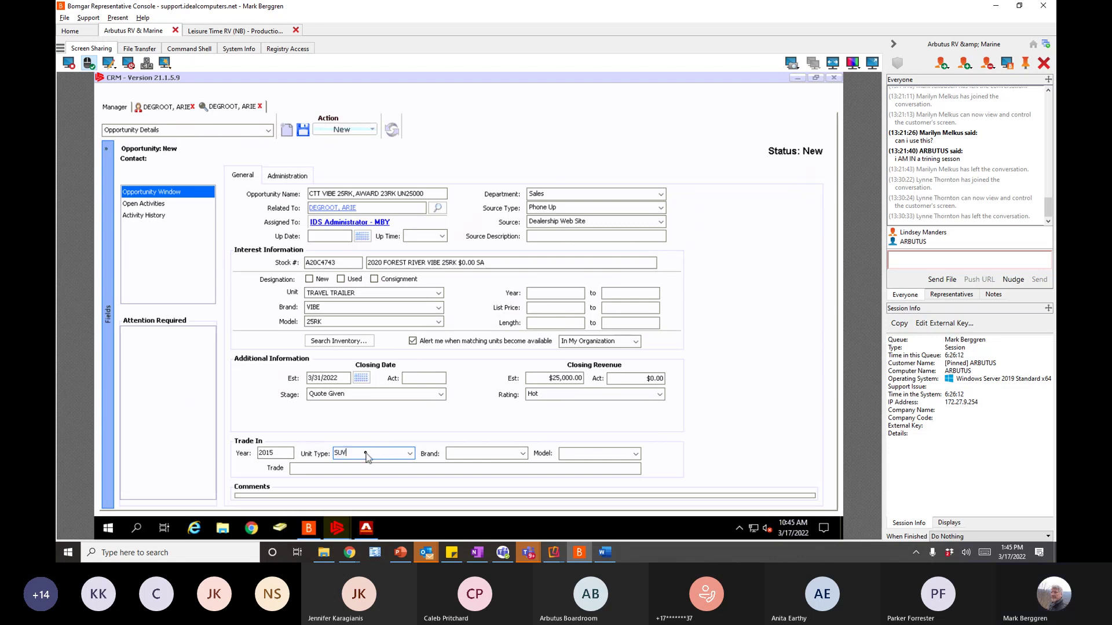
click(411, 454)
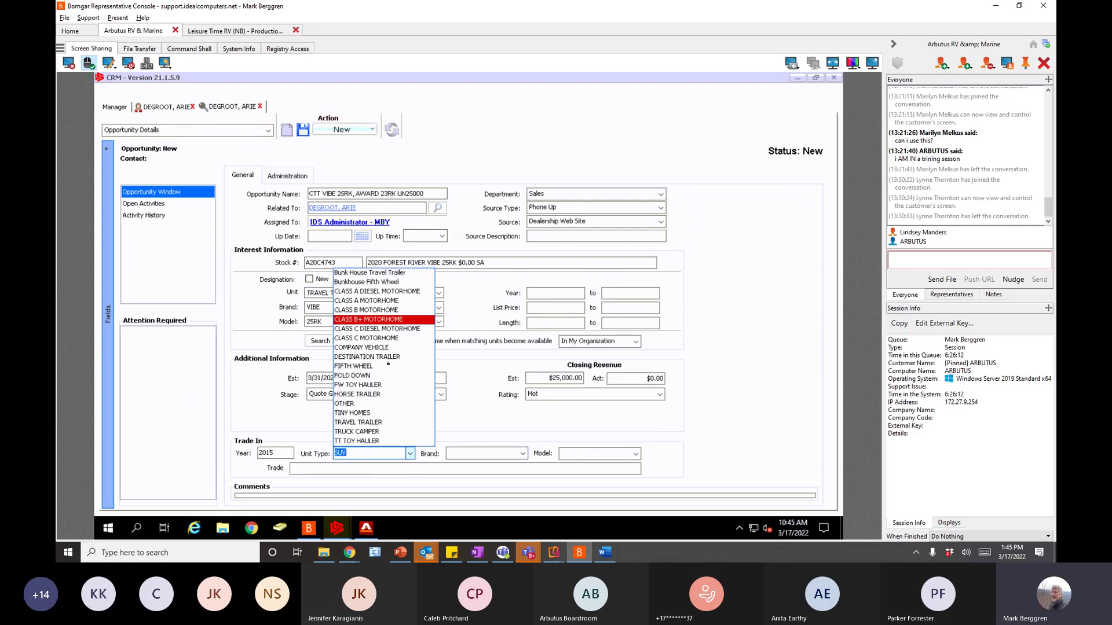
click(363, 449)
click(360, 453)
drag(360, 452, 316, 453)
text(4DR)
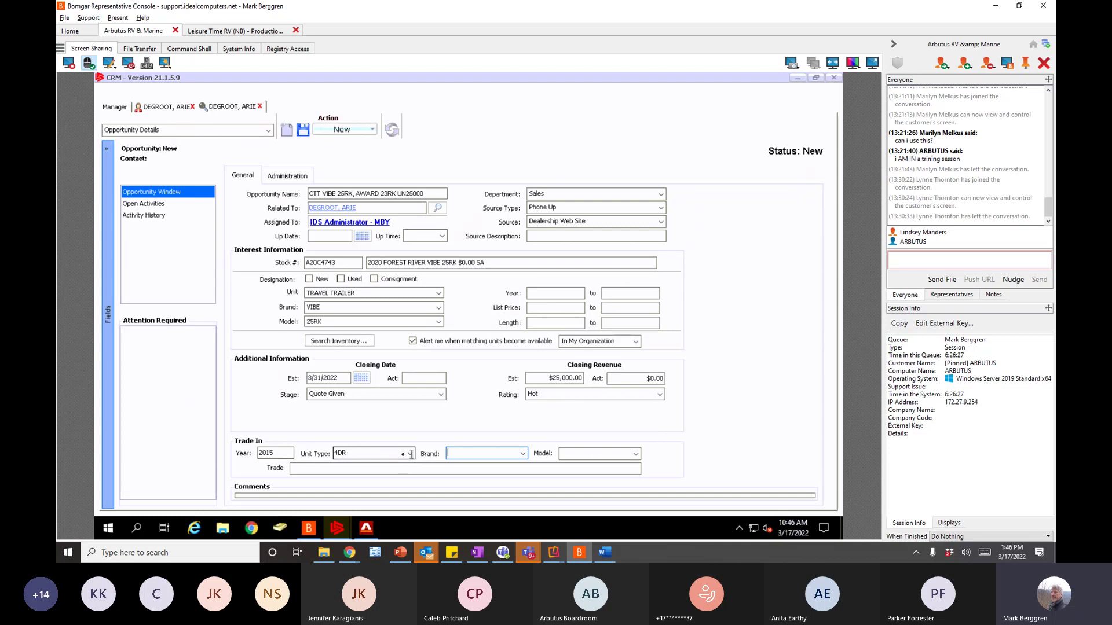
click(410, 455)
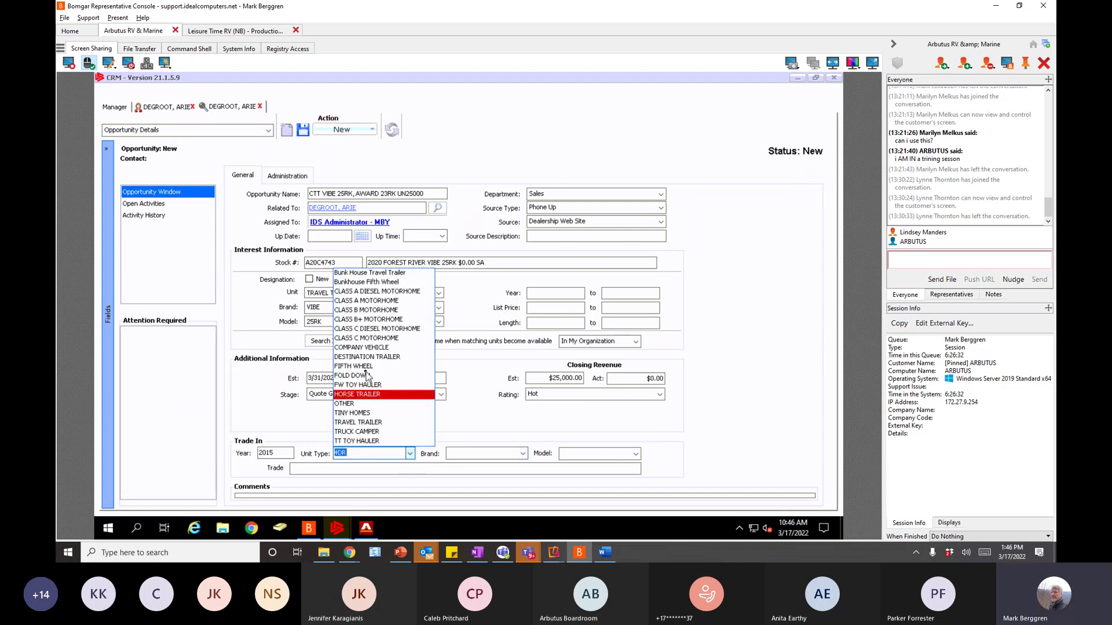
click(354, 366)
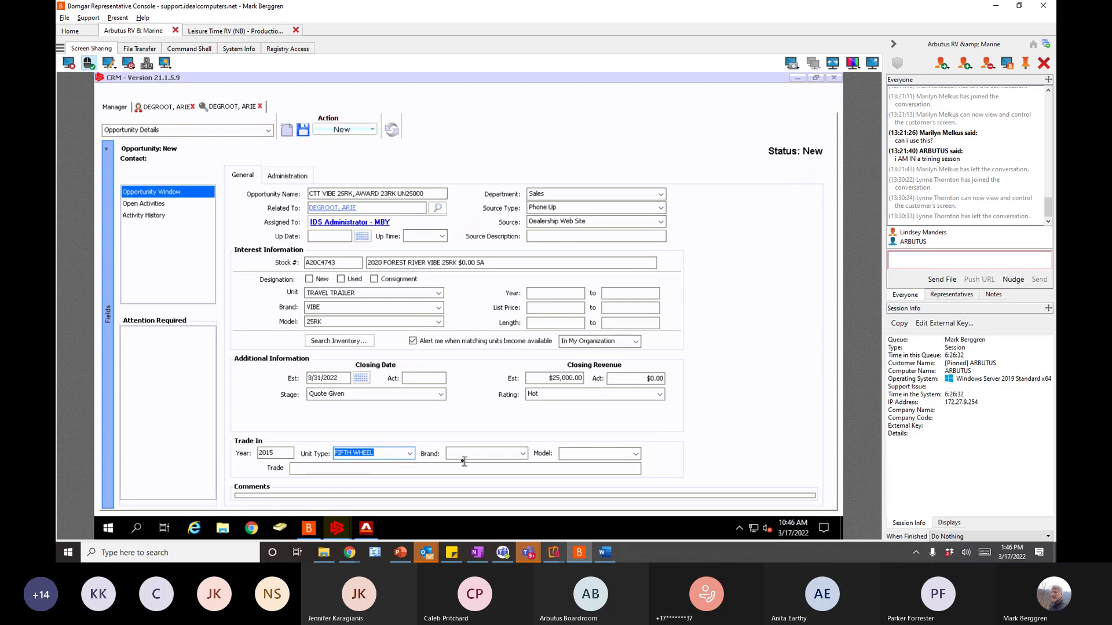
- Enter trade-in brand ALPENLITE, model 32RK, and a description noting fiberglass issues
click(464, 455)
text(ALPENLITE)
key(Tab)
text(32)
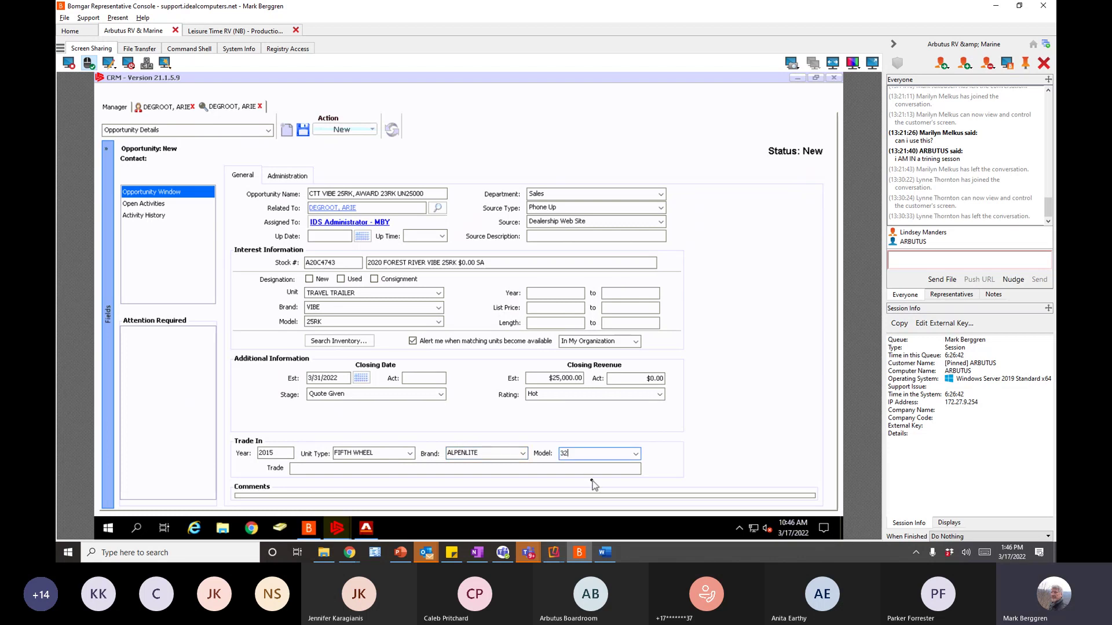
text(RK)
click(320, 468)
text(HA)
text(AS E)
text(E)
text(FIBERGL)
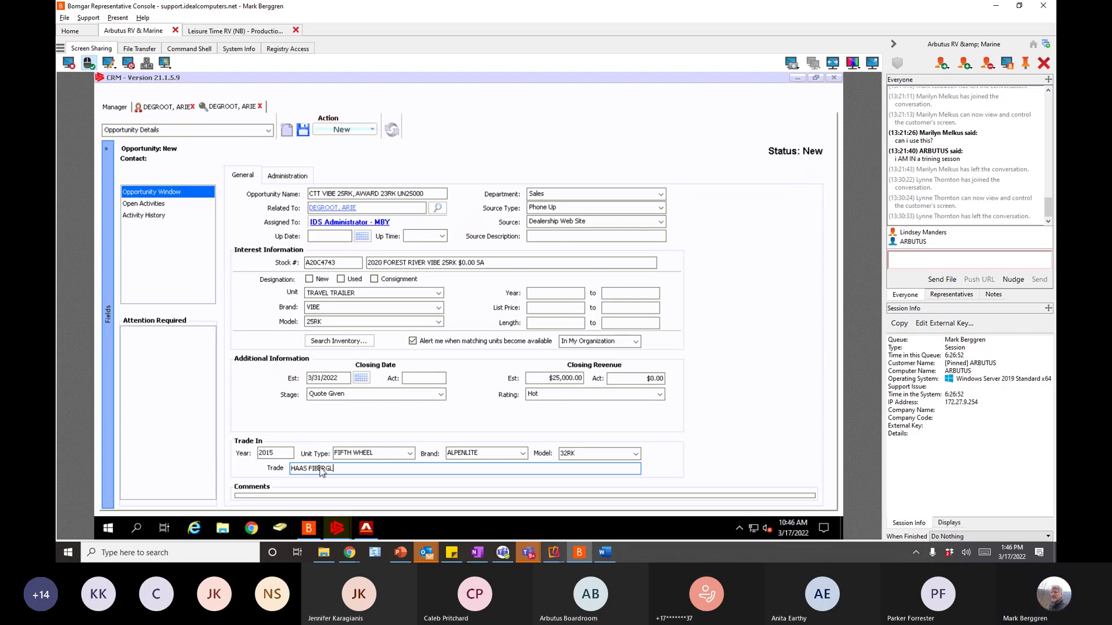
text(ASSS ISSUES)
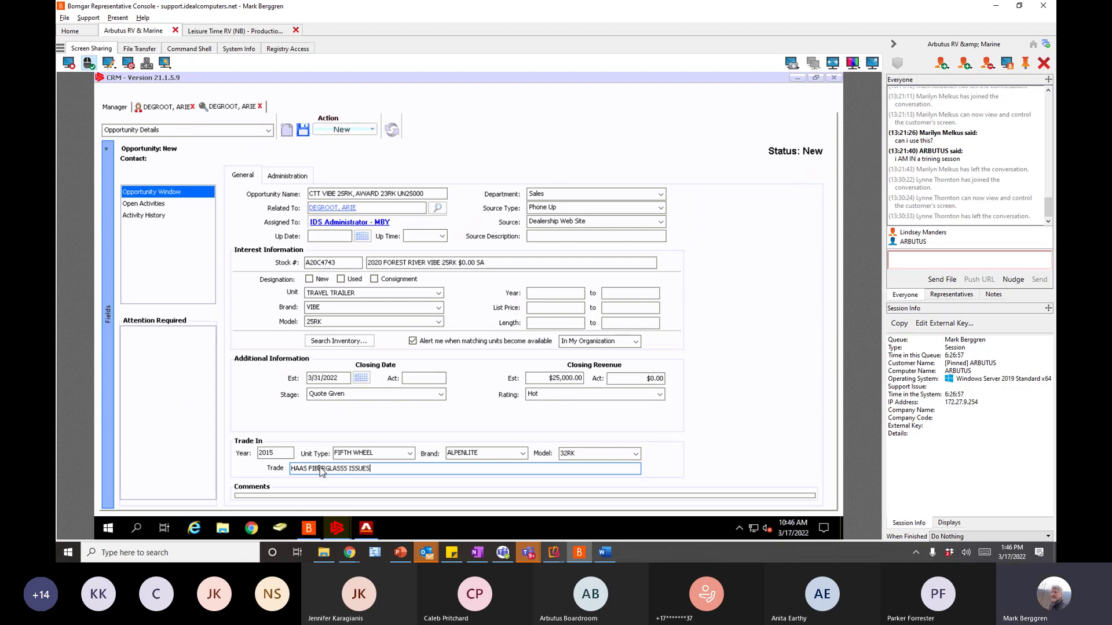
text(,)
click(301, 468)
key(BackSpace)
- Save the CTT VIBE 25RK opportunity so its status changes from New to Open
click(281, 497)
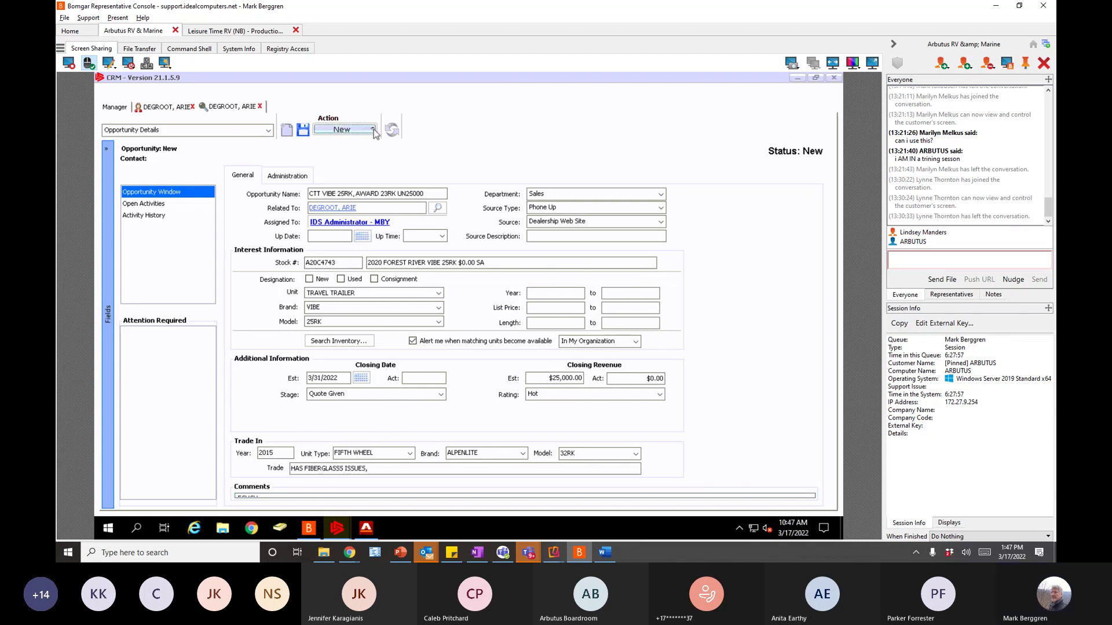
click(302, 132)
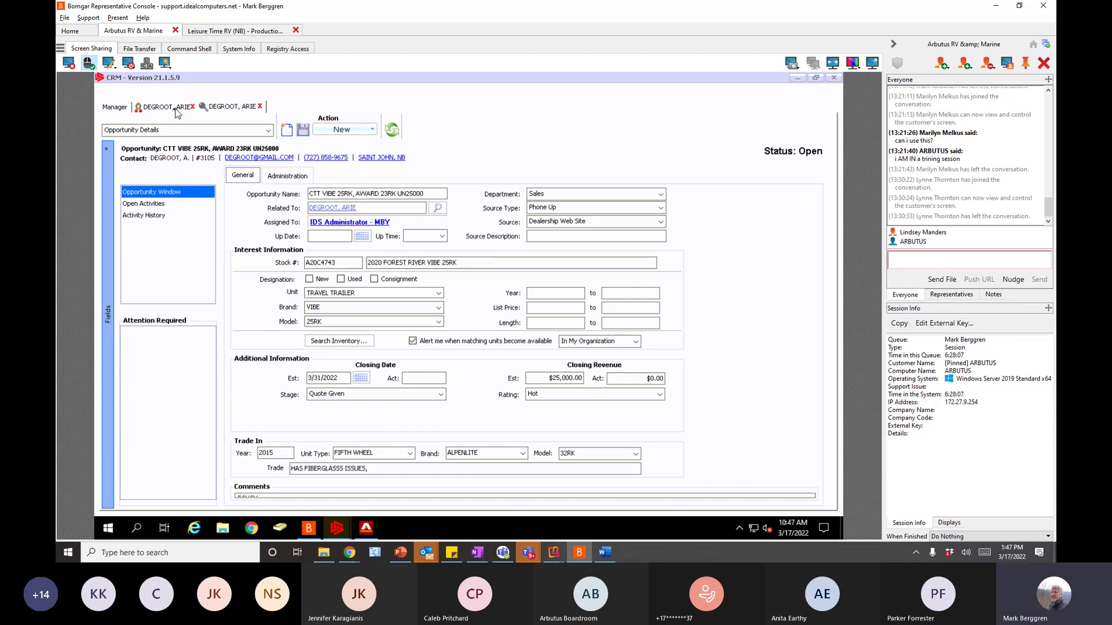
click(172, 109)
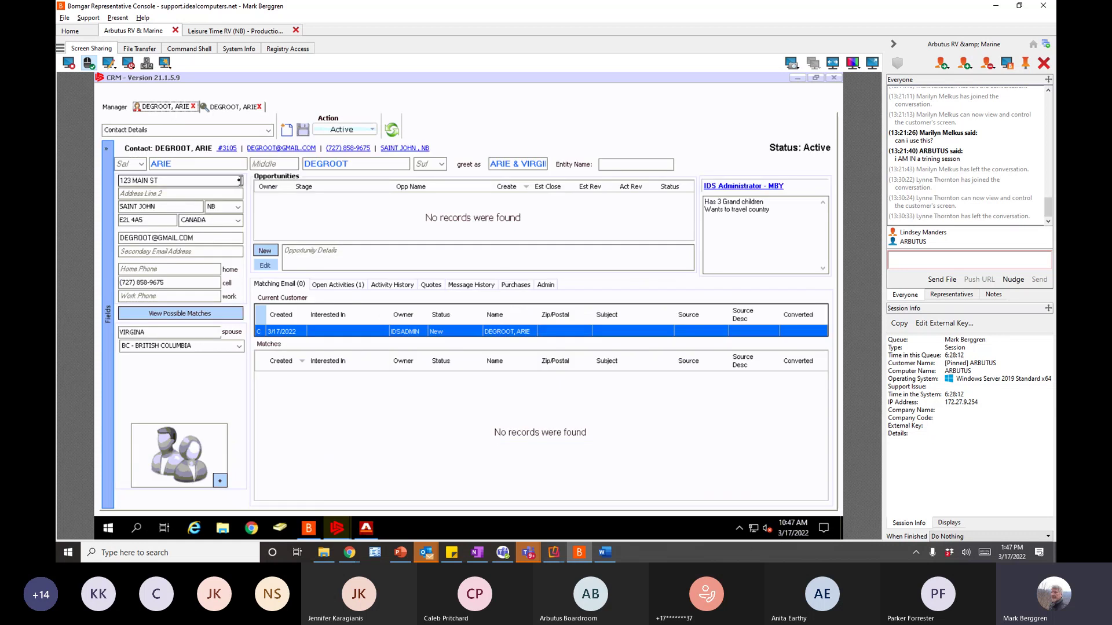
click(114, 107)
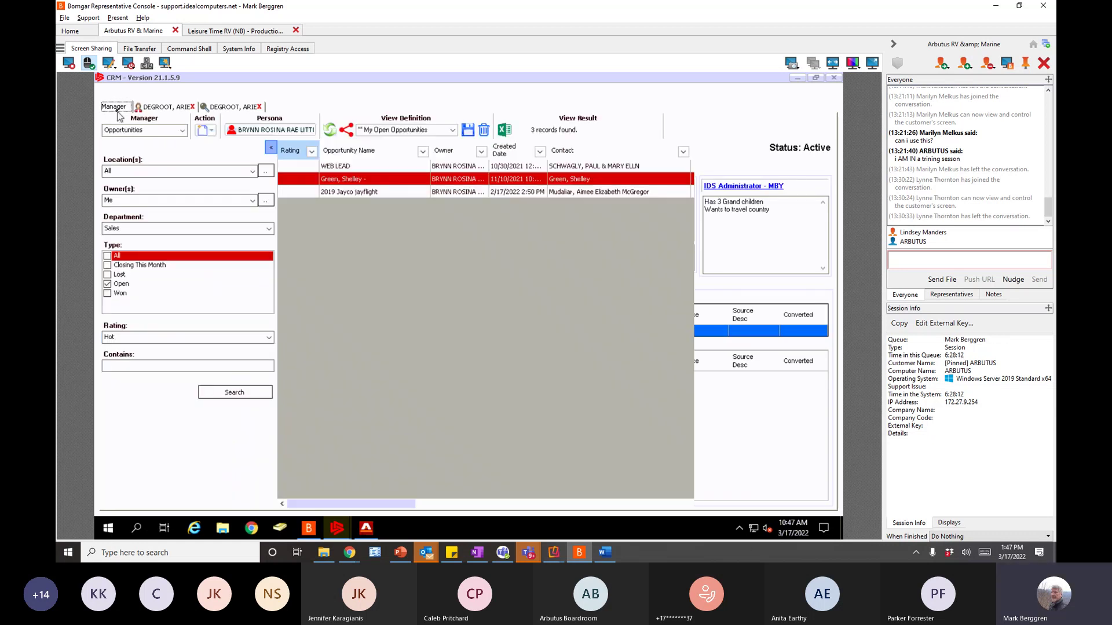
click(167, 108)
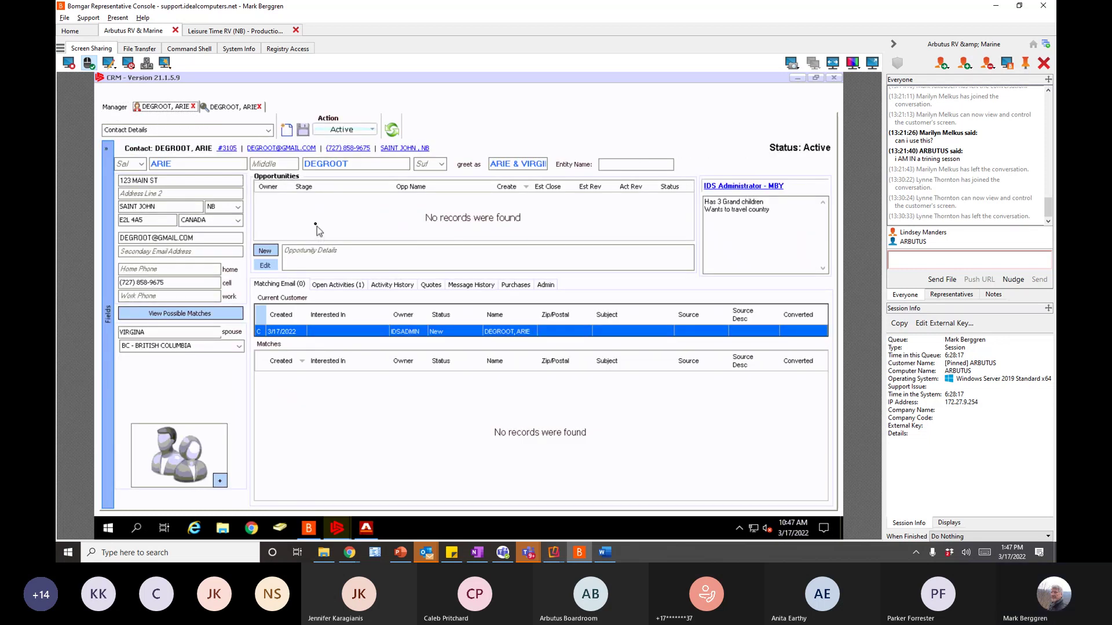
click(392, 130)
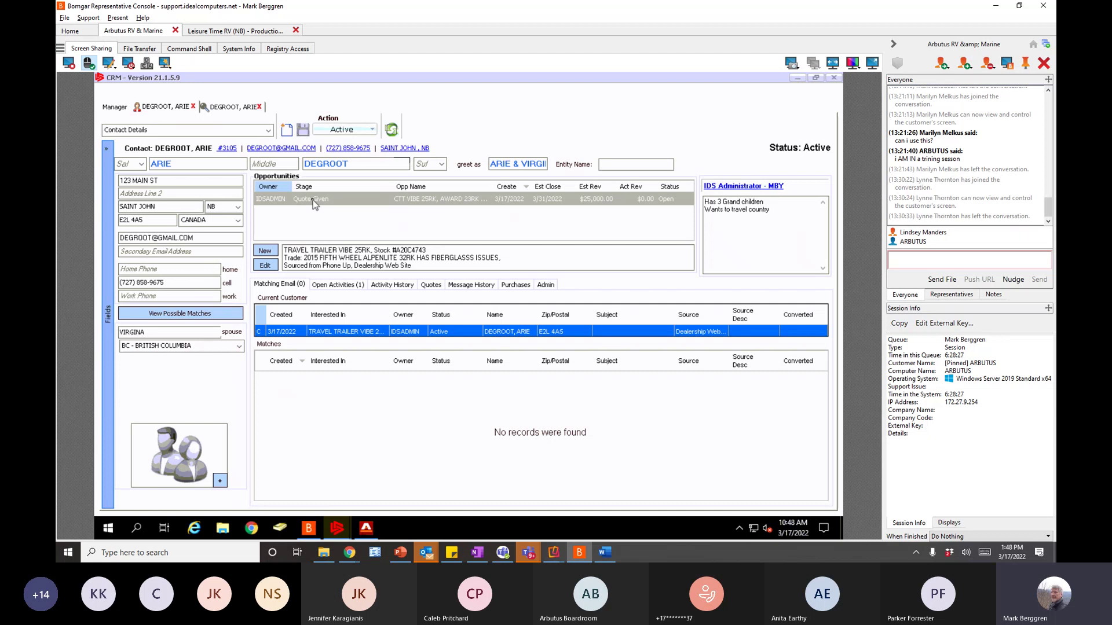
click(719, 259)
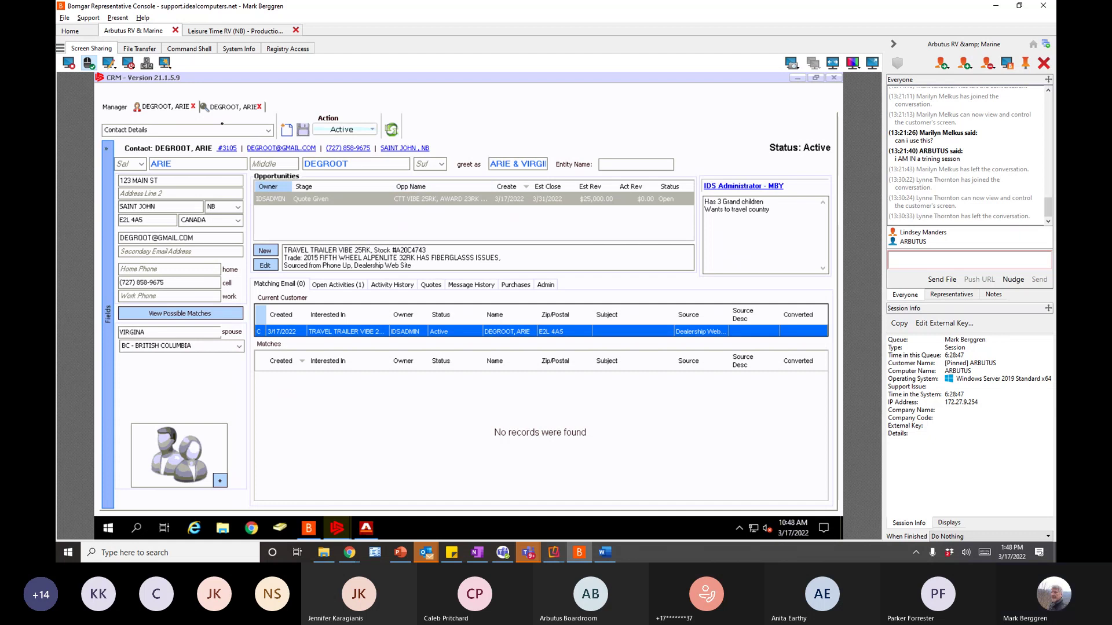
click(223, 109)
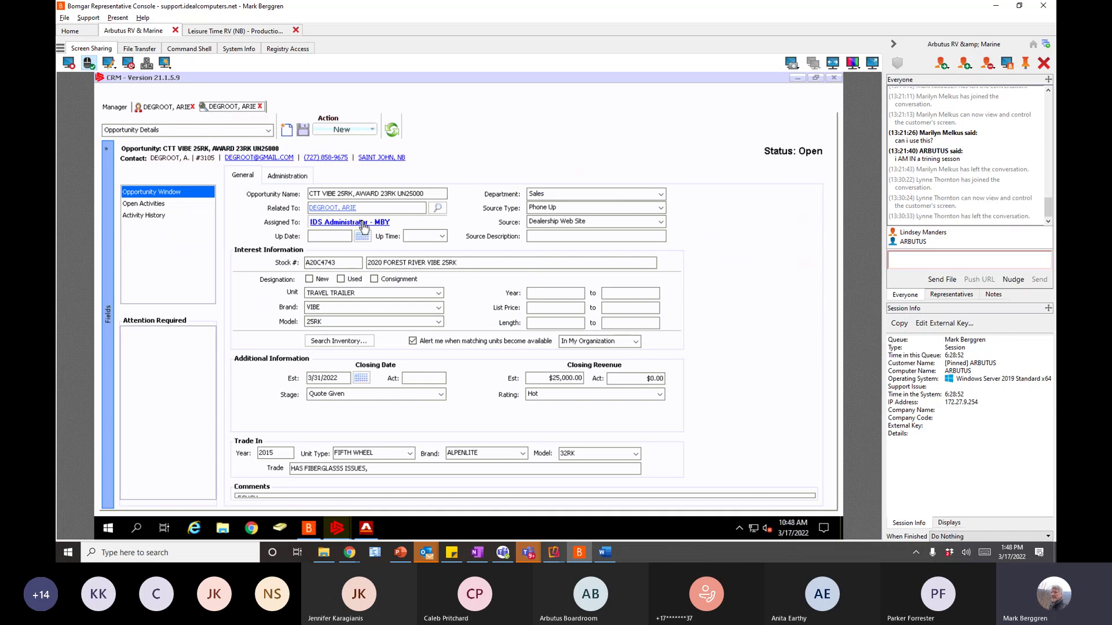
click(175, 110)
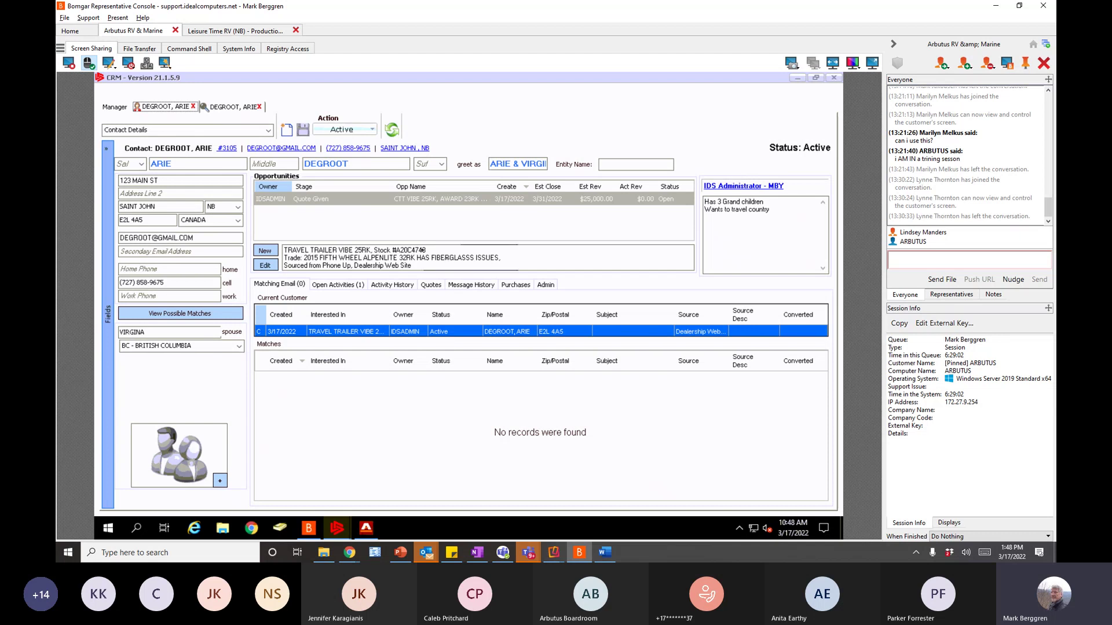
click(237, 110)
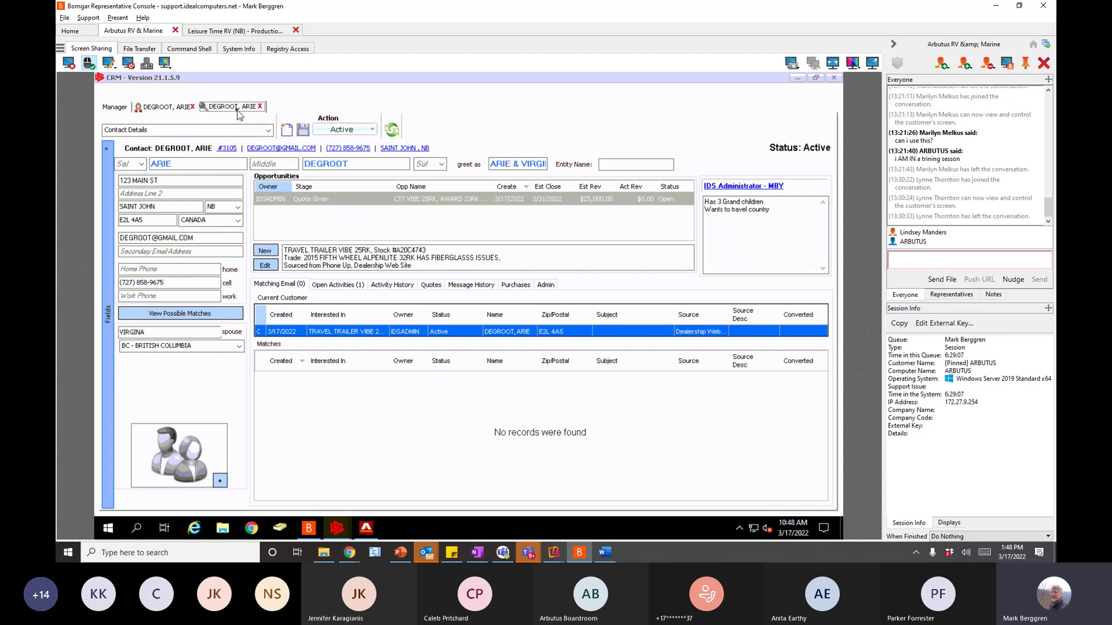
click(184, 110)
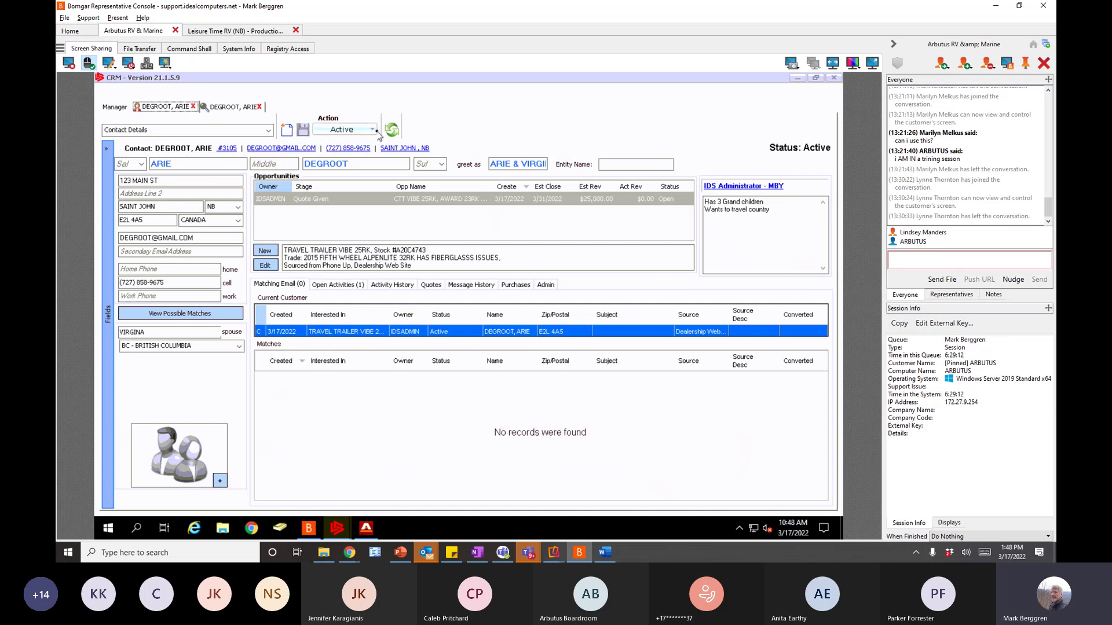
click(373, 130)
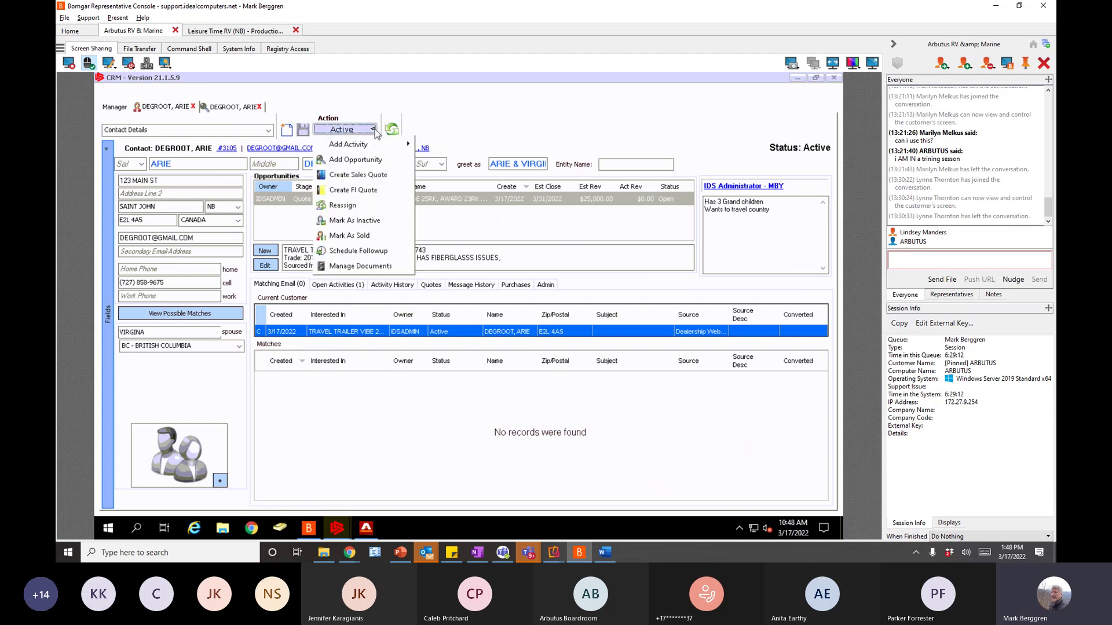
click(364, 163)
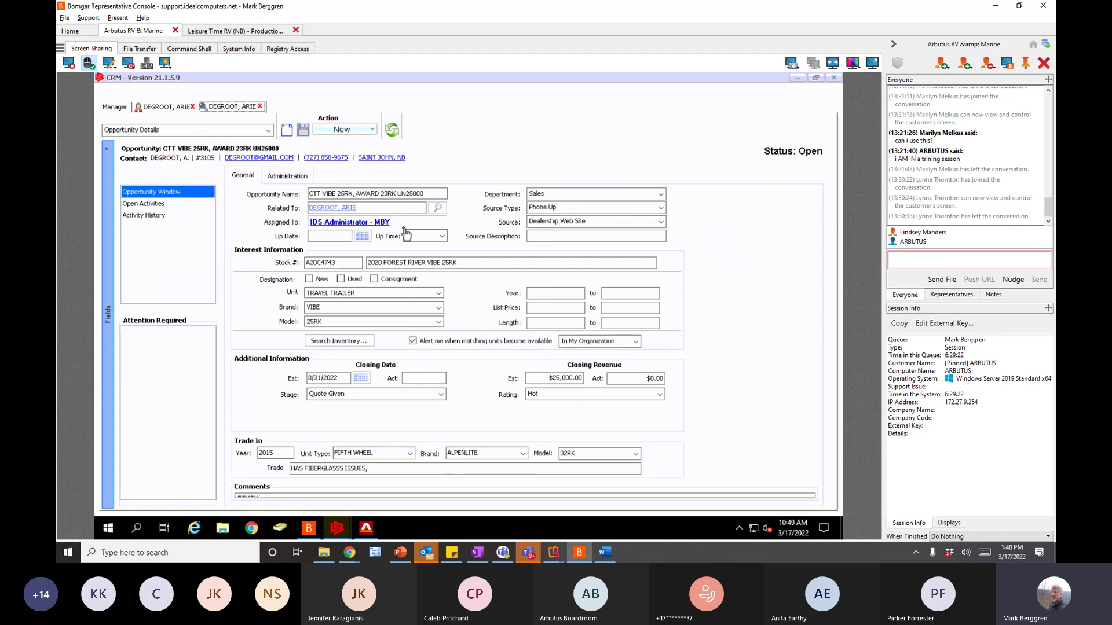
click(159, 109)
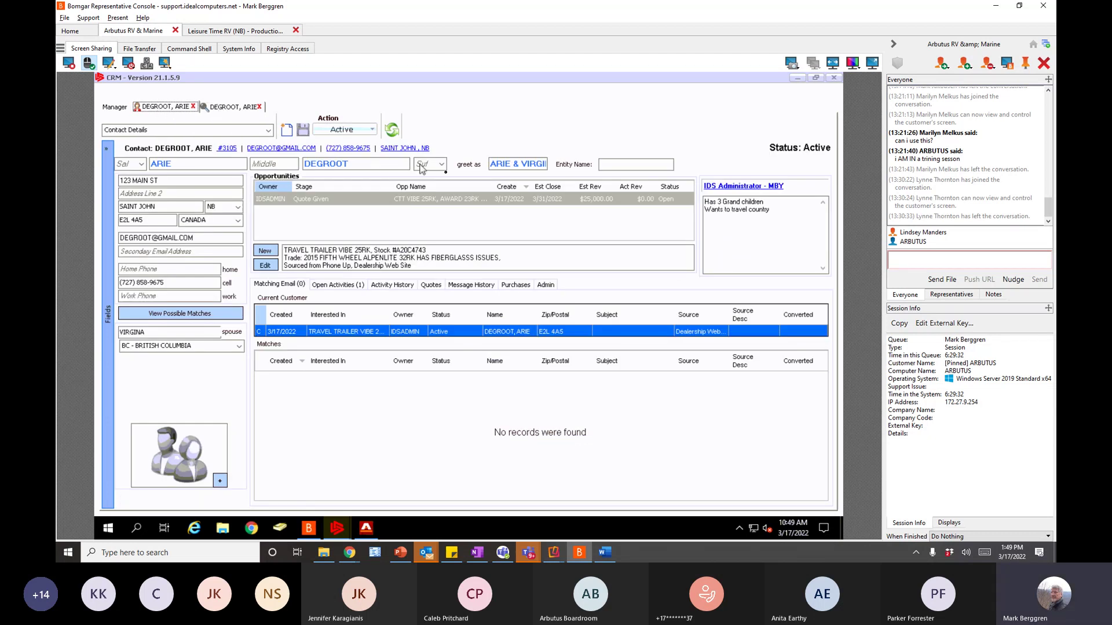
- Start a reassignment of the CTT VIBE 25RK opportunity, then cancel it
click(232, 106)
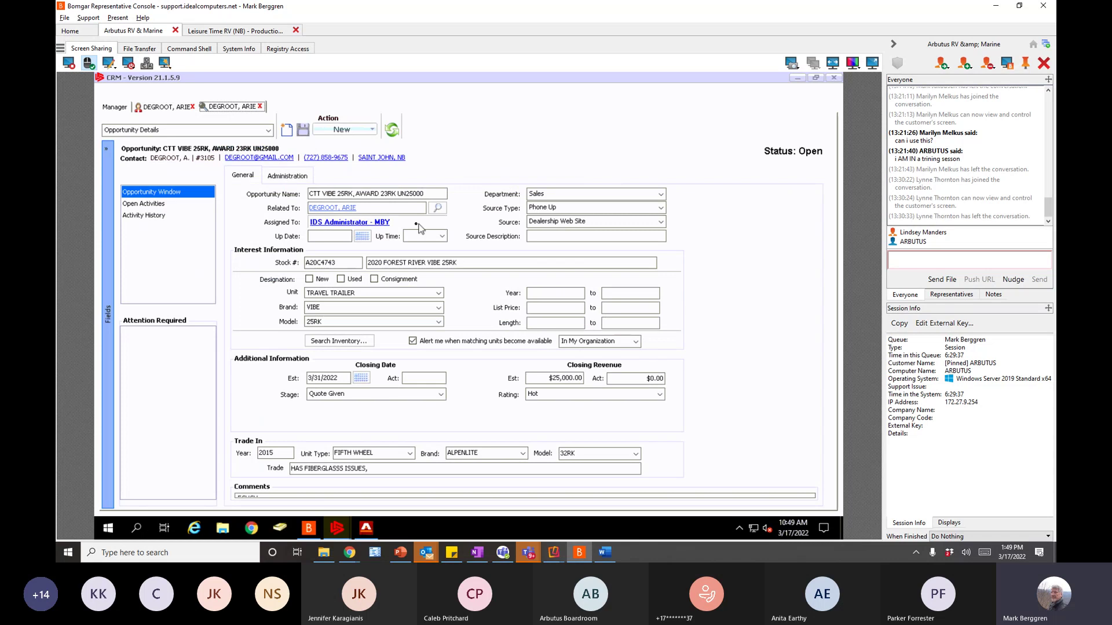
click(365, 129)
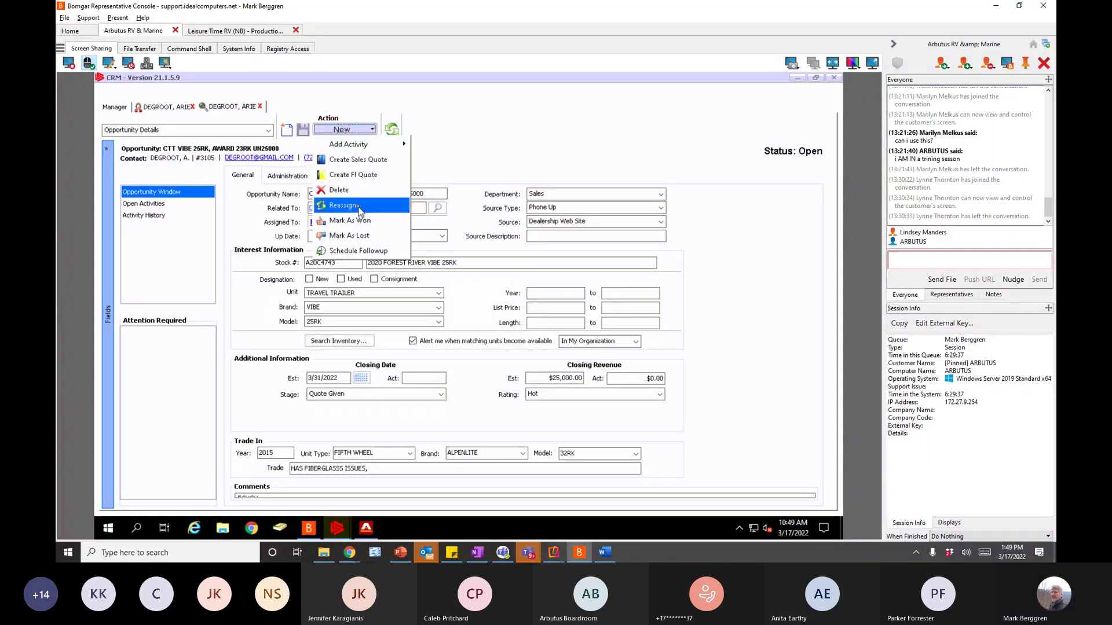
click(359, 209)
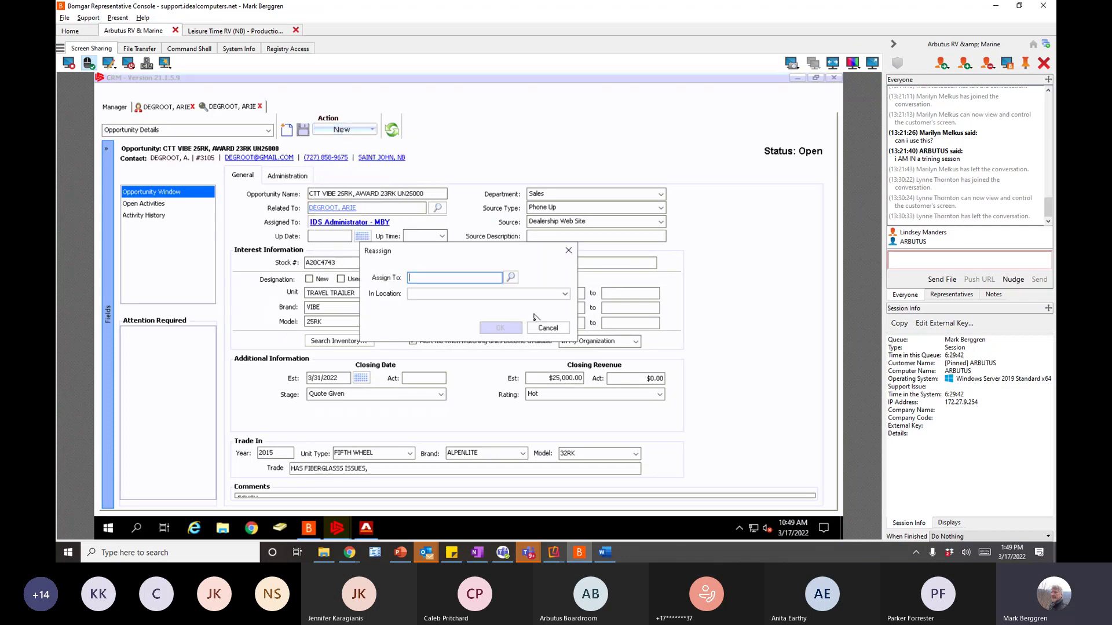
click(547, 328)
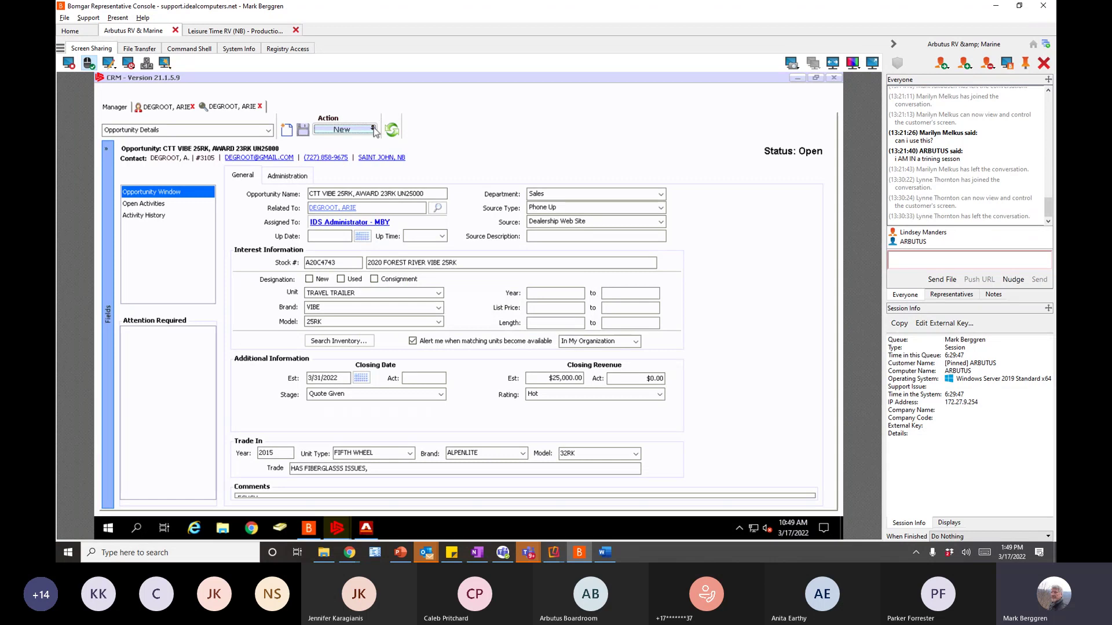
click(392, 130)
click(374, 131)
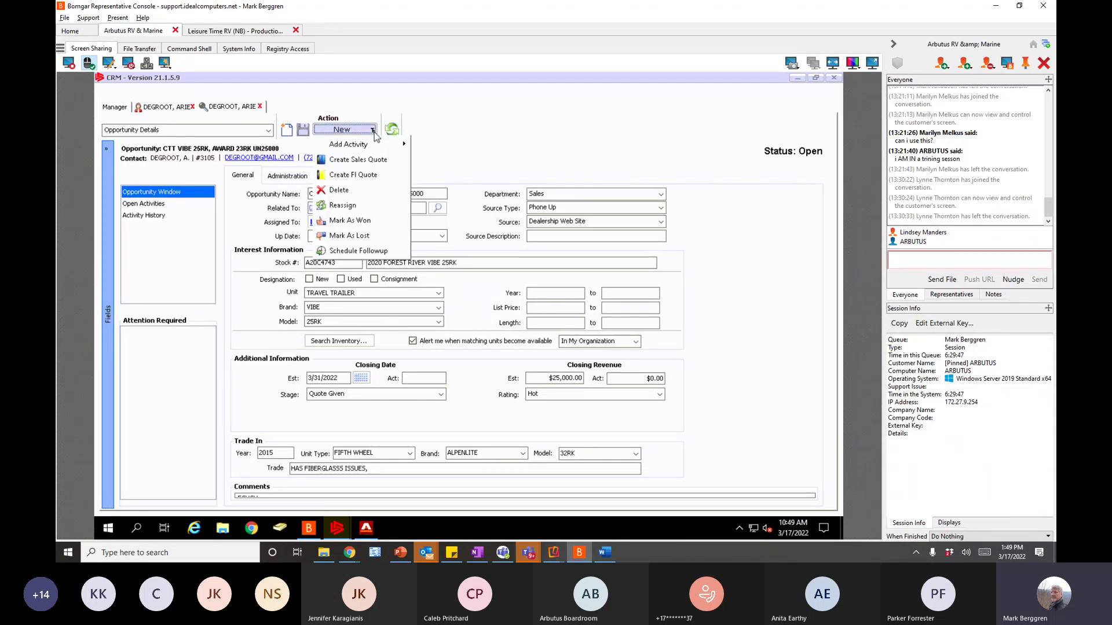
click(501, 149)
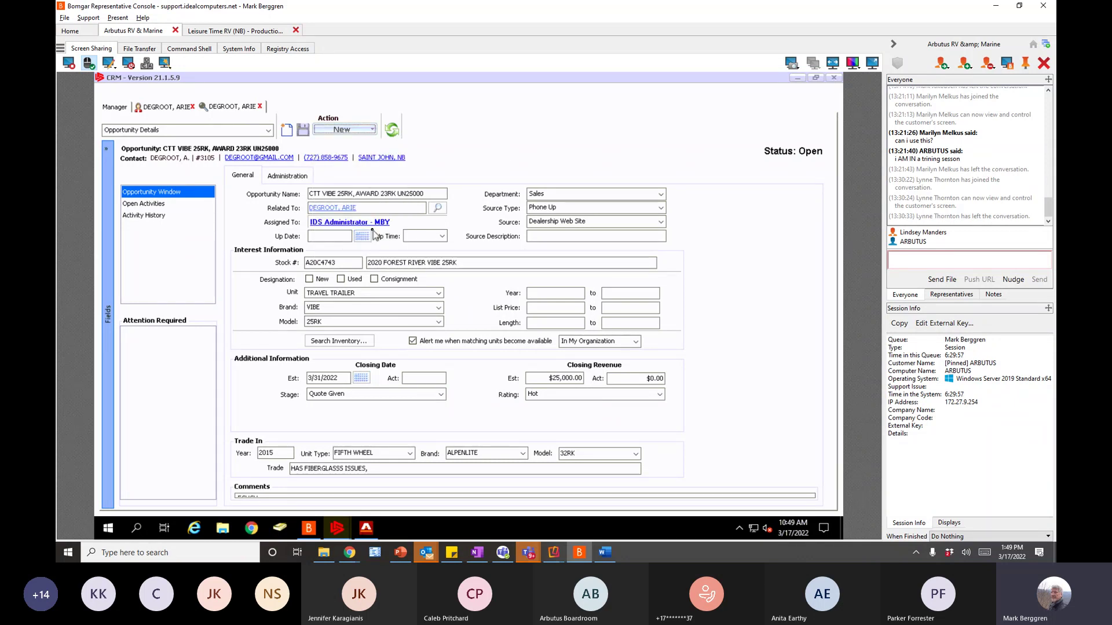
click(174, 108)
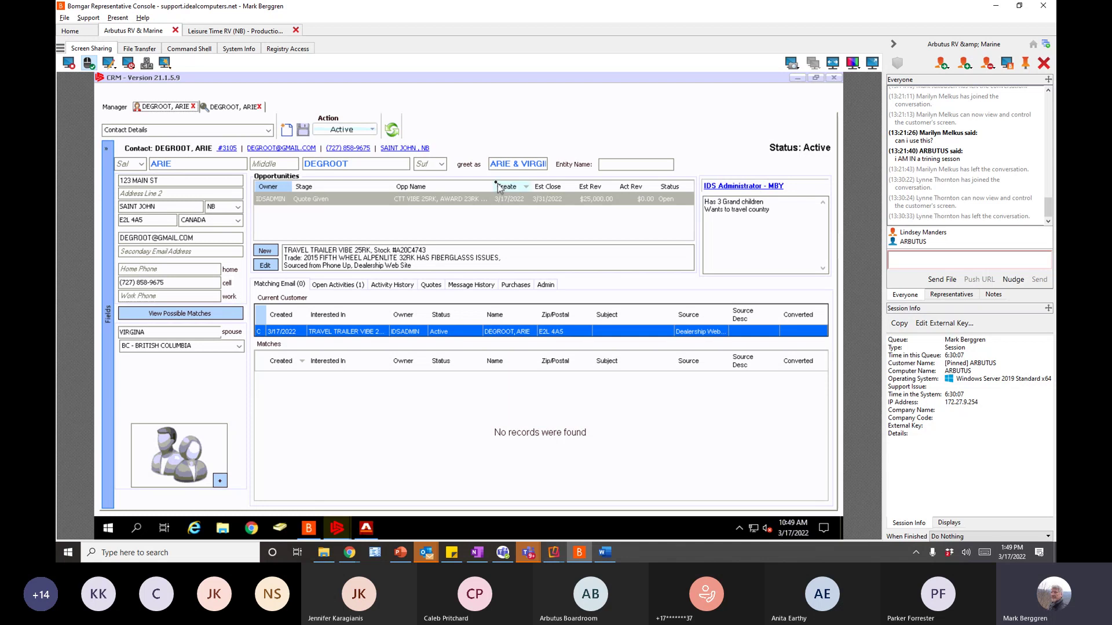
click(372, 130)
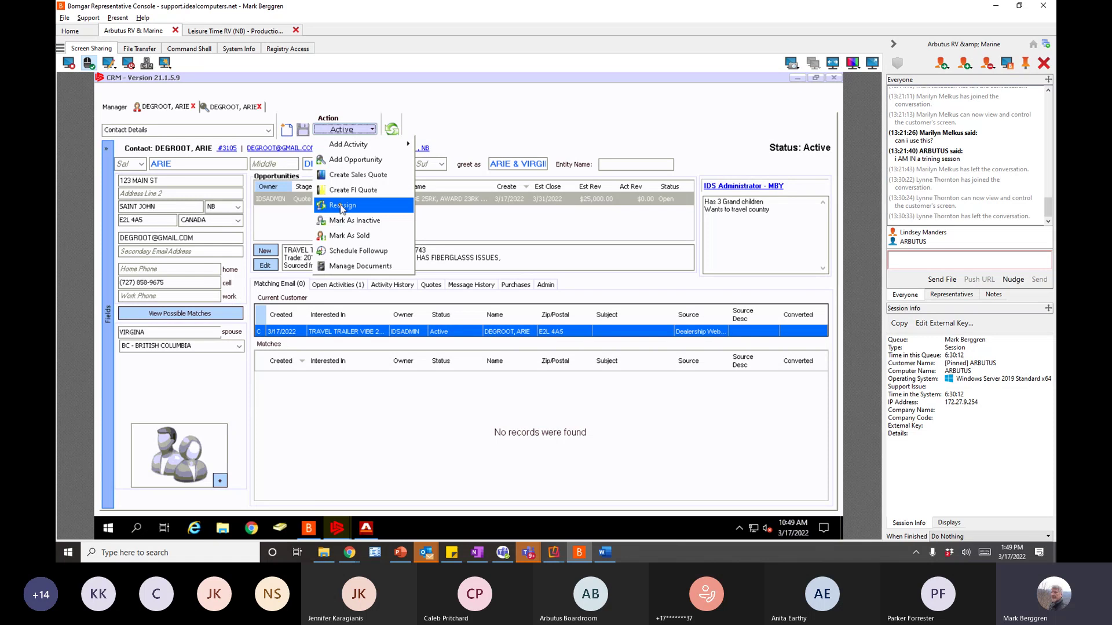
click(341, 206)
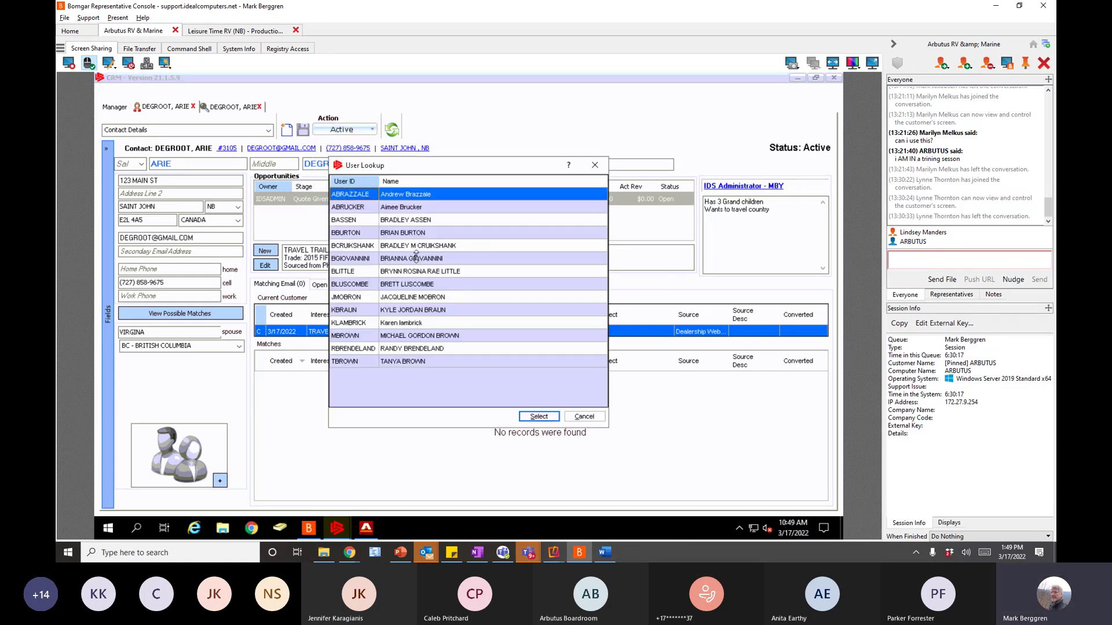
click(345, 264)
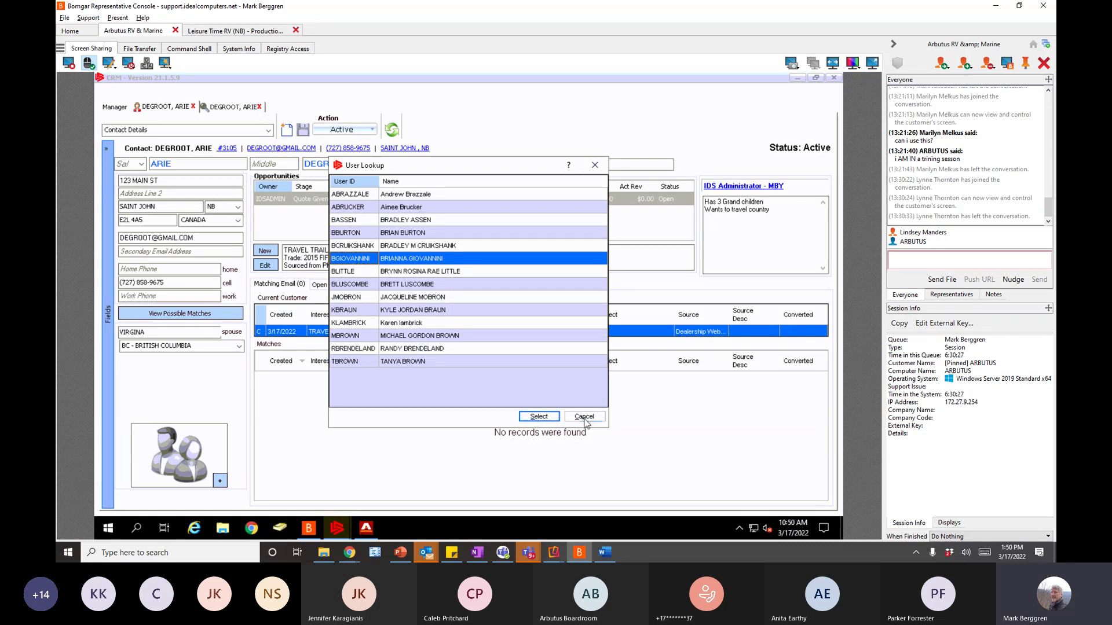
click(584, 418)
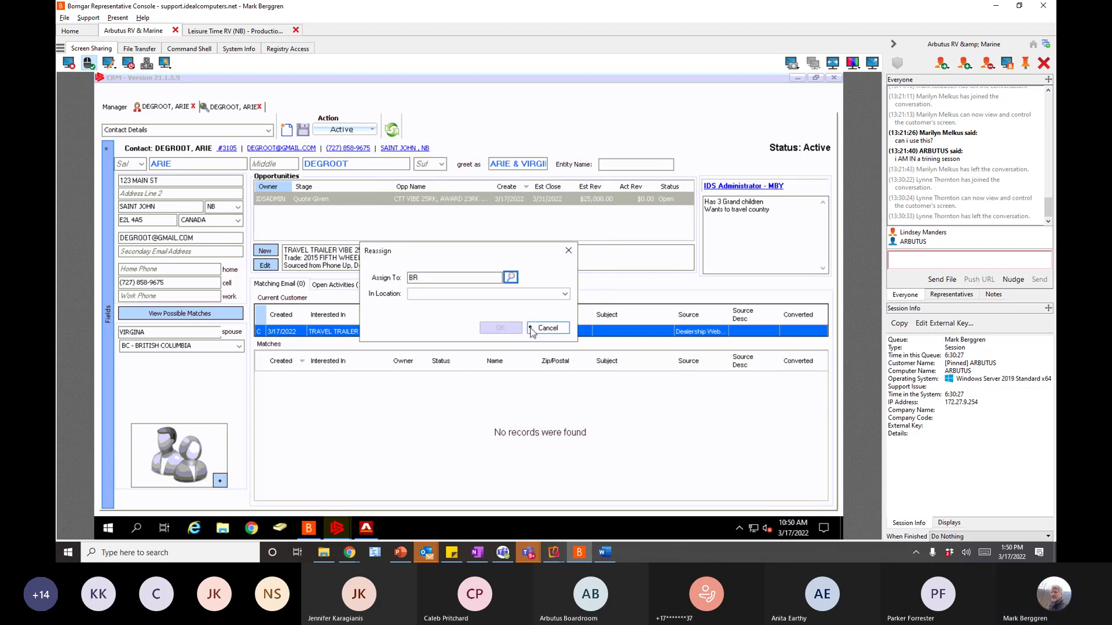
click(532, 329)
click(114, 108)
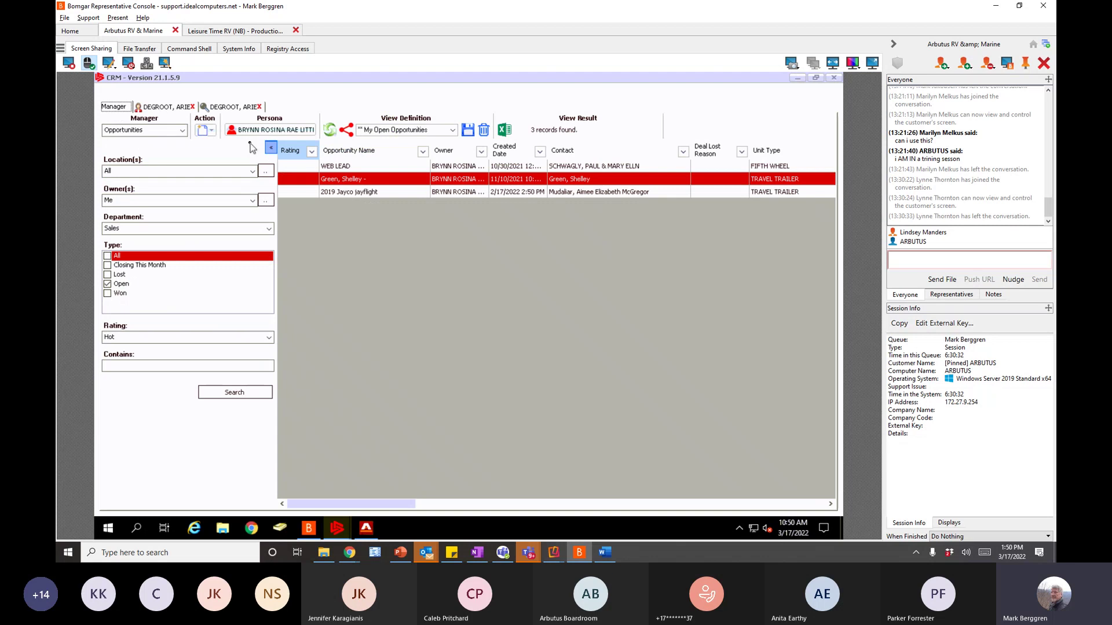
click(168, 108)
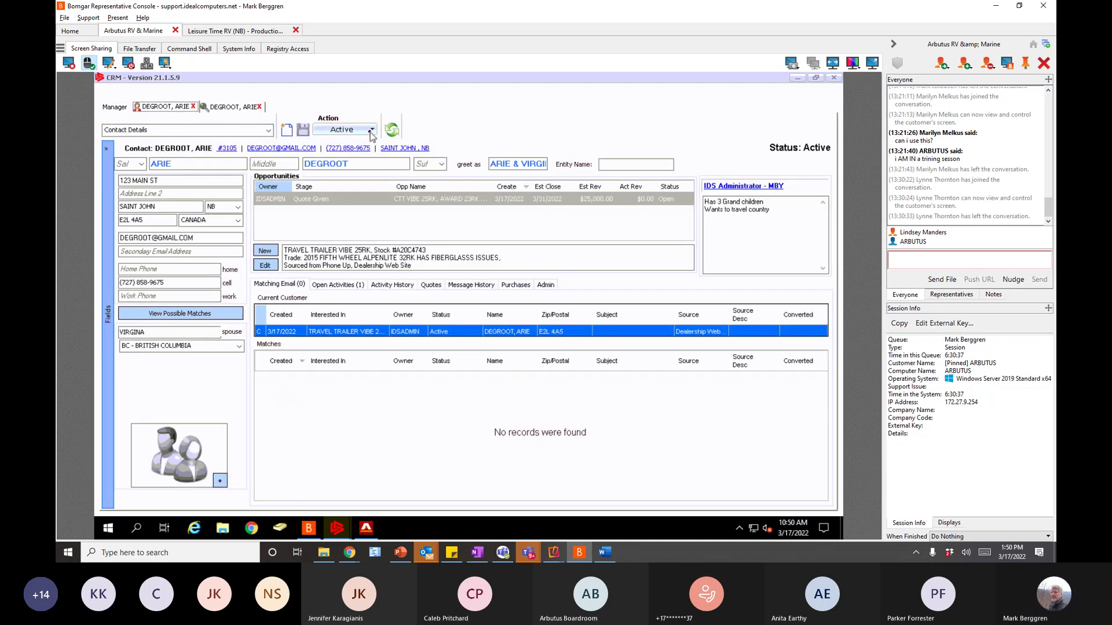
click(370, 131)
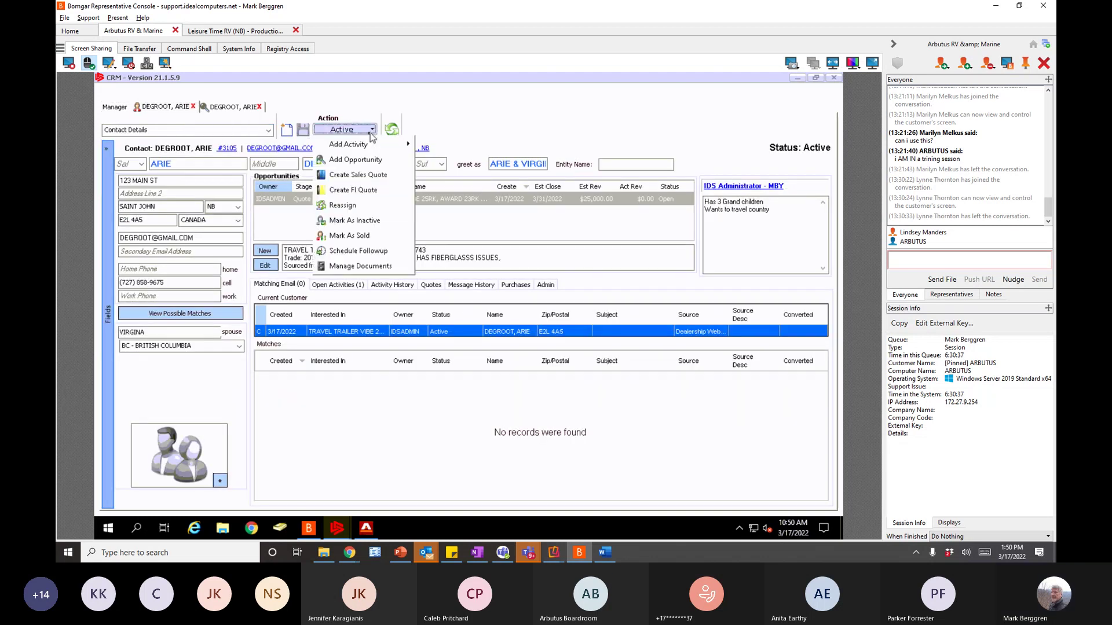
click(354, 205)
text(BRY)
click(510, 277)
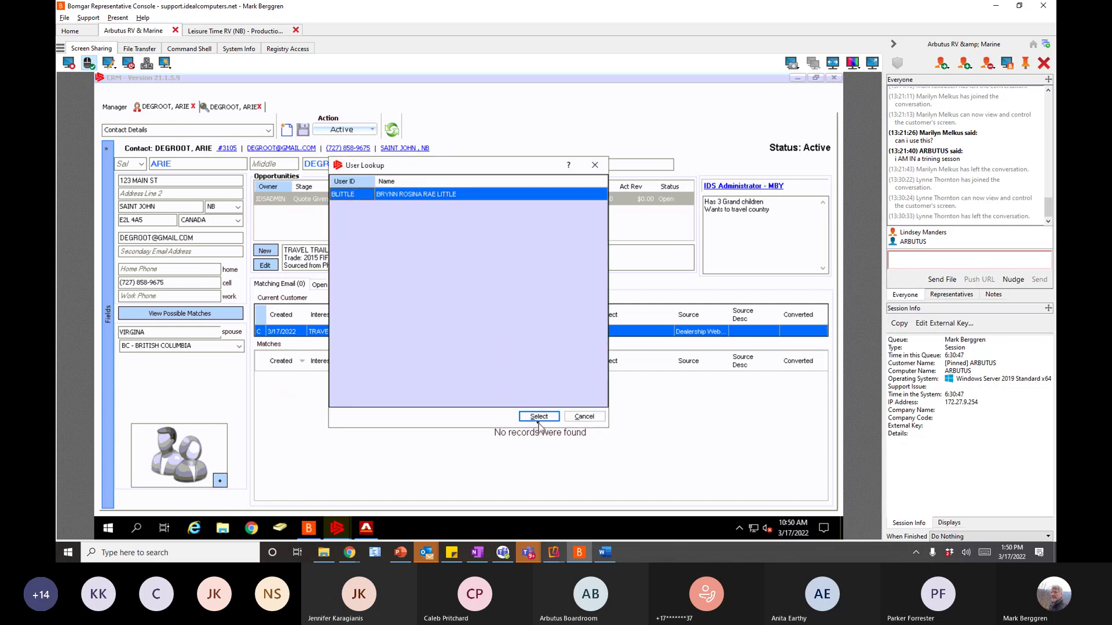
click(541, 418)
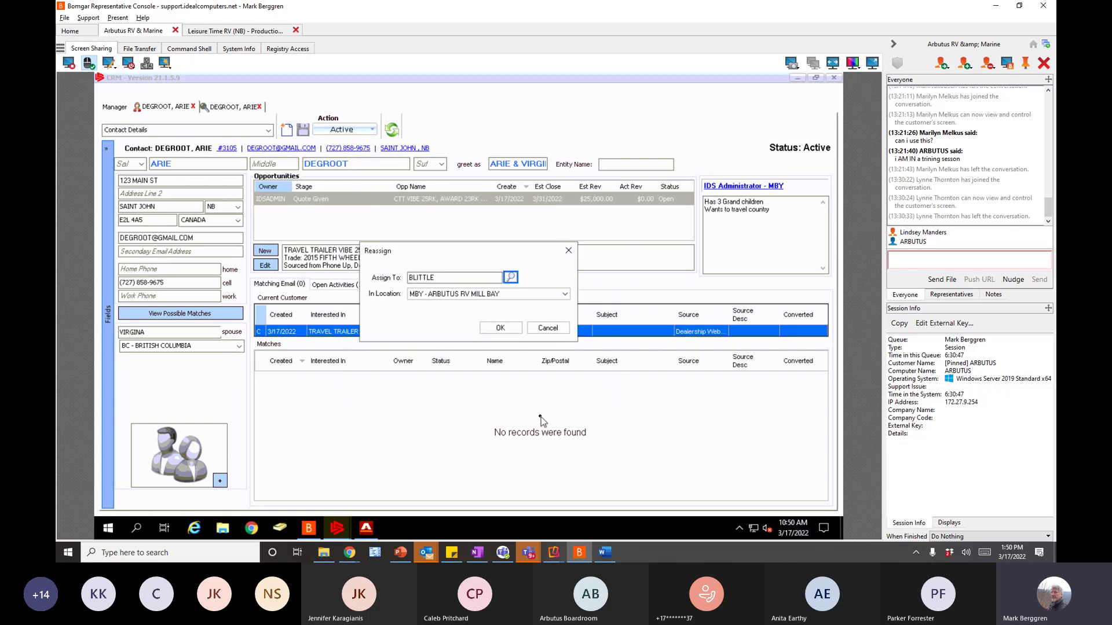
click(512, 328)
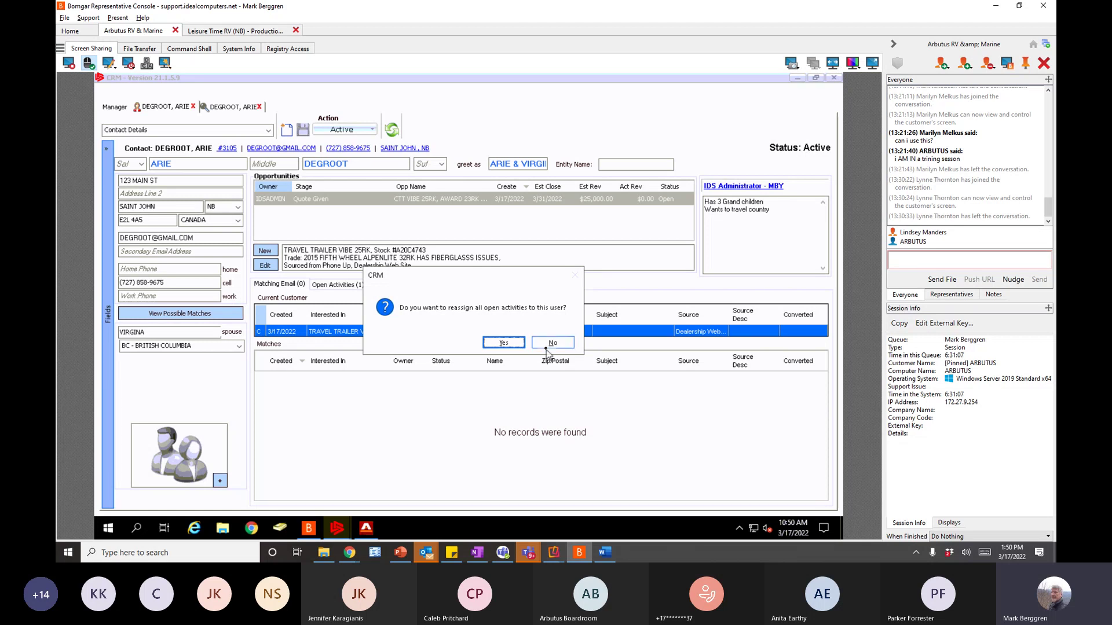
click(503, 343)
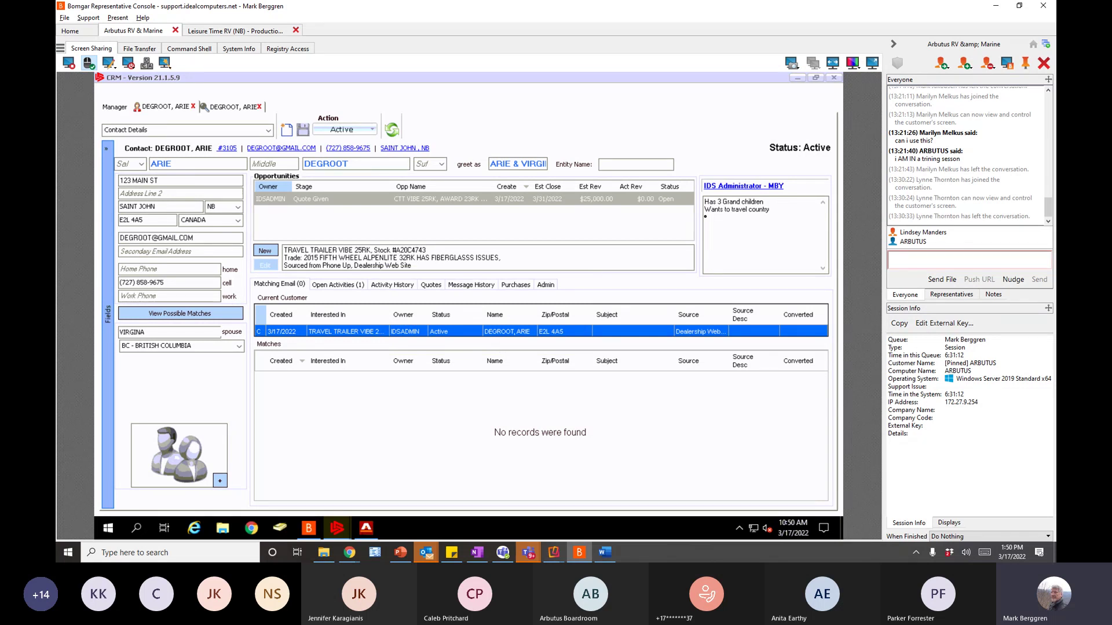
click(234, 108)
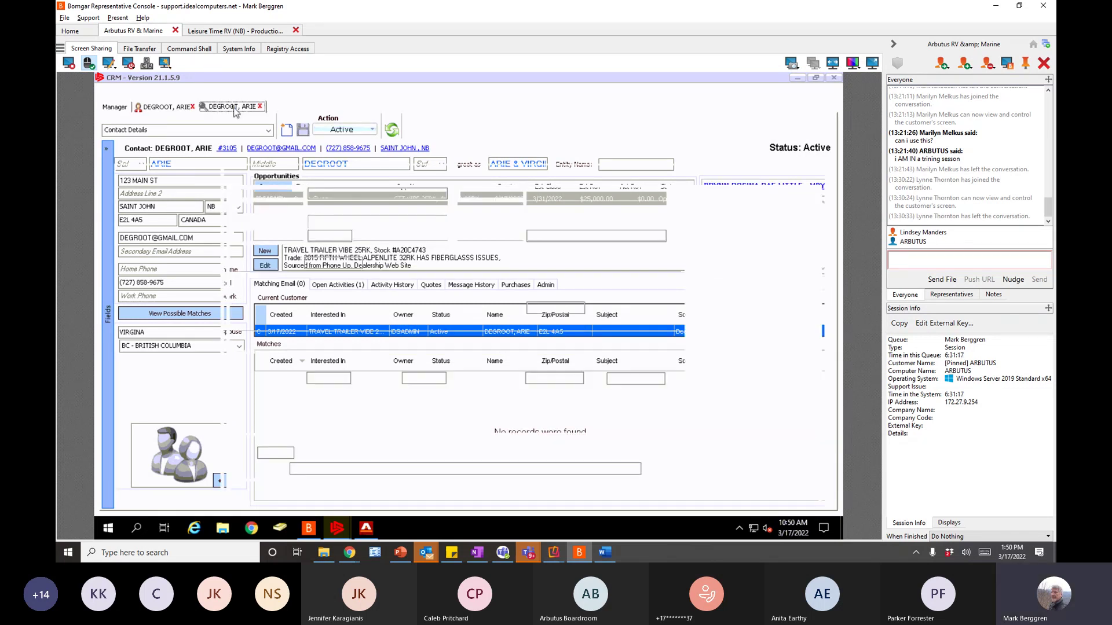
- Attempt reassigning the opportunity to the 'BRY' user, then refresh and save the opportunity
click(373, 132)
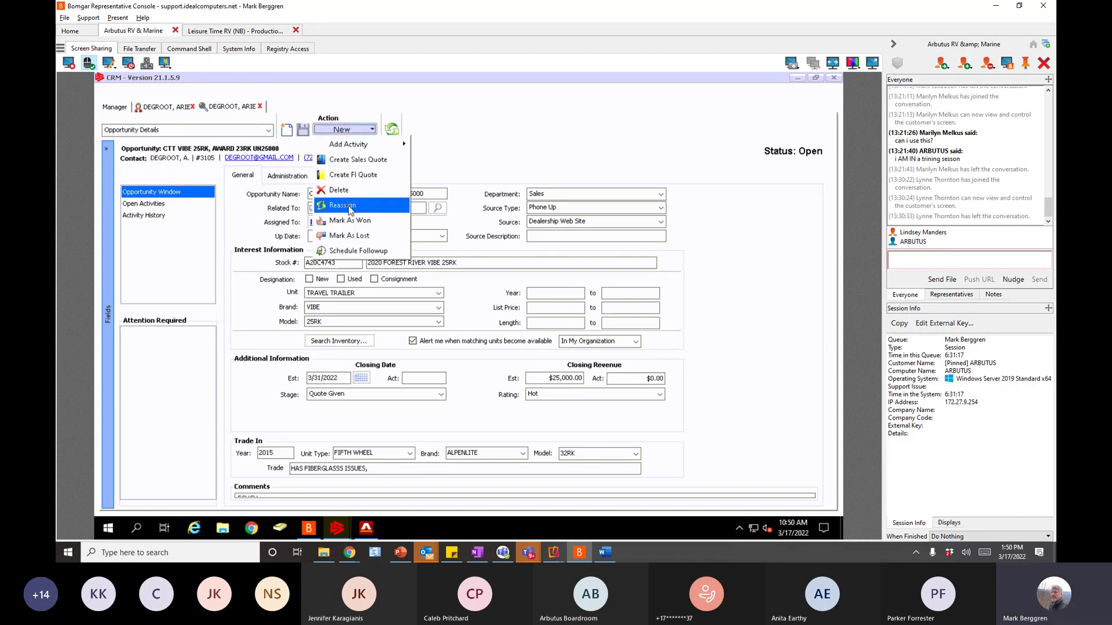
click(350, 207)
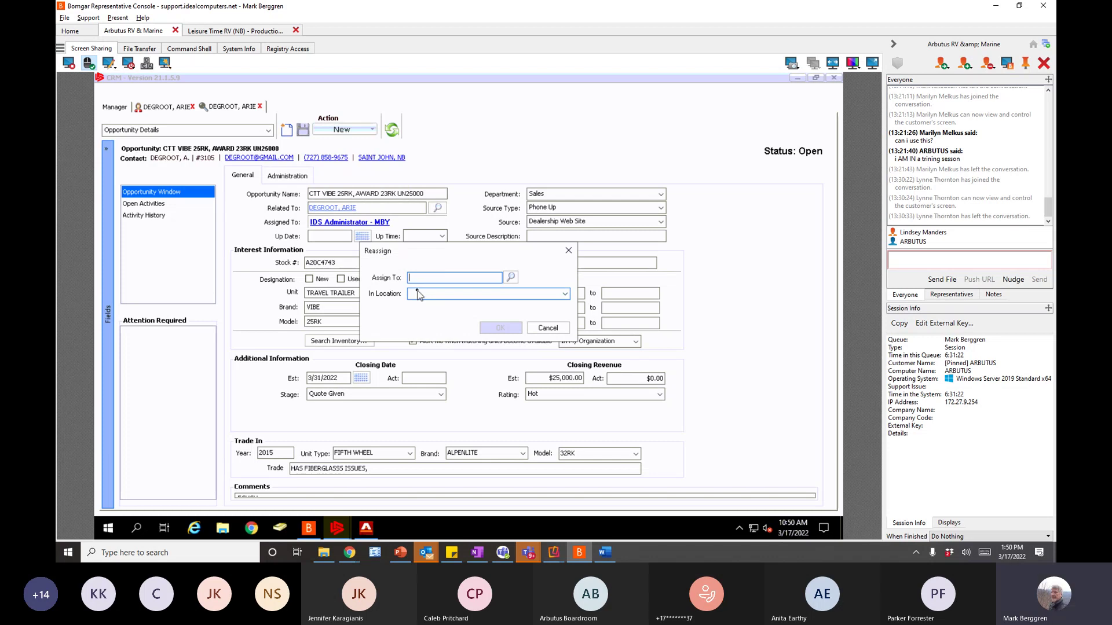
text(BRY)
click(511, 278)
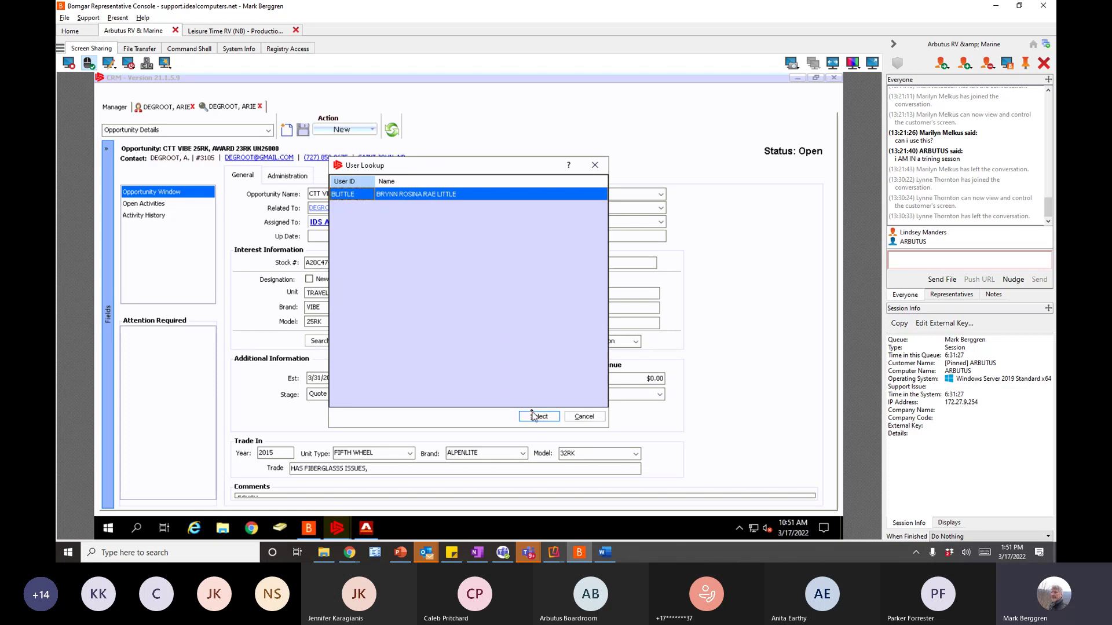
click(535, 417)
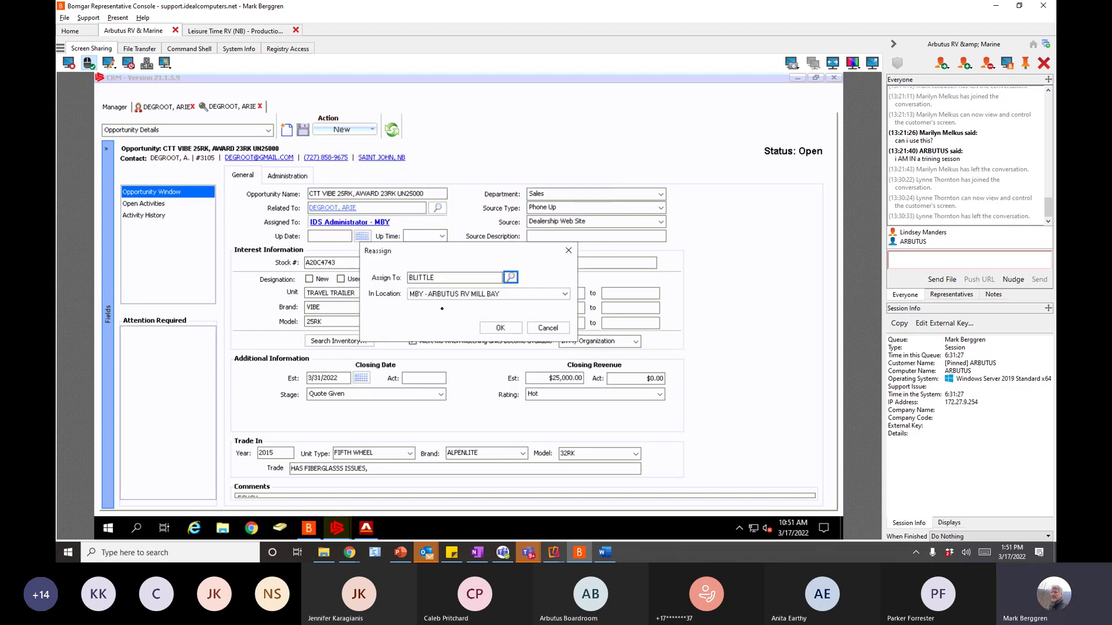
click(500, 327)
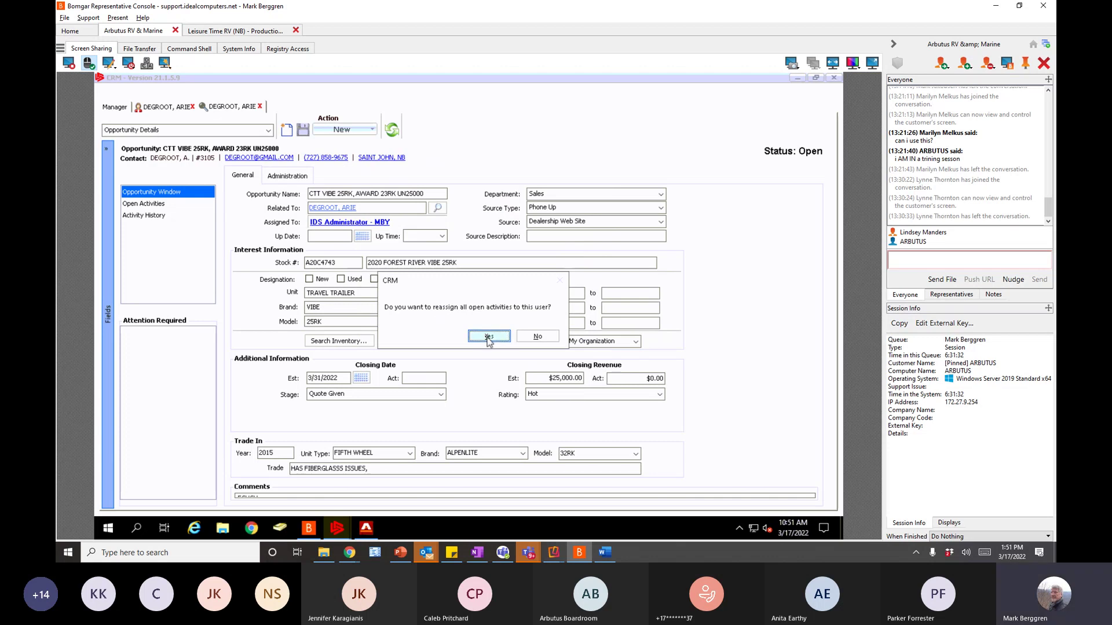
click(489, 337)
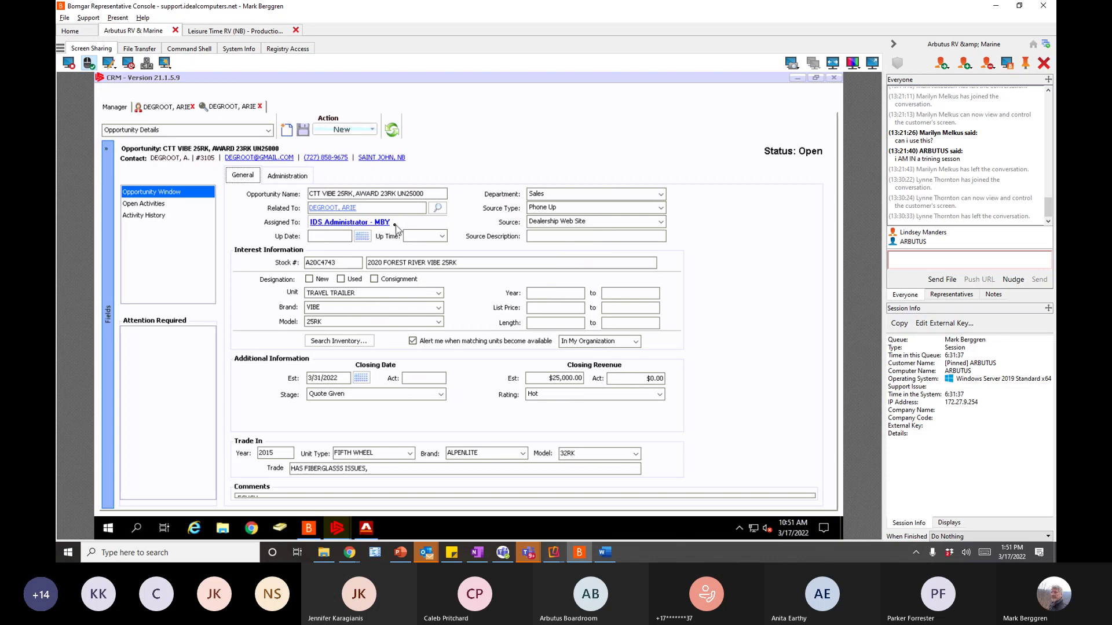
click(545, 234)
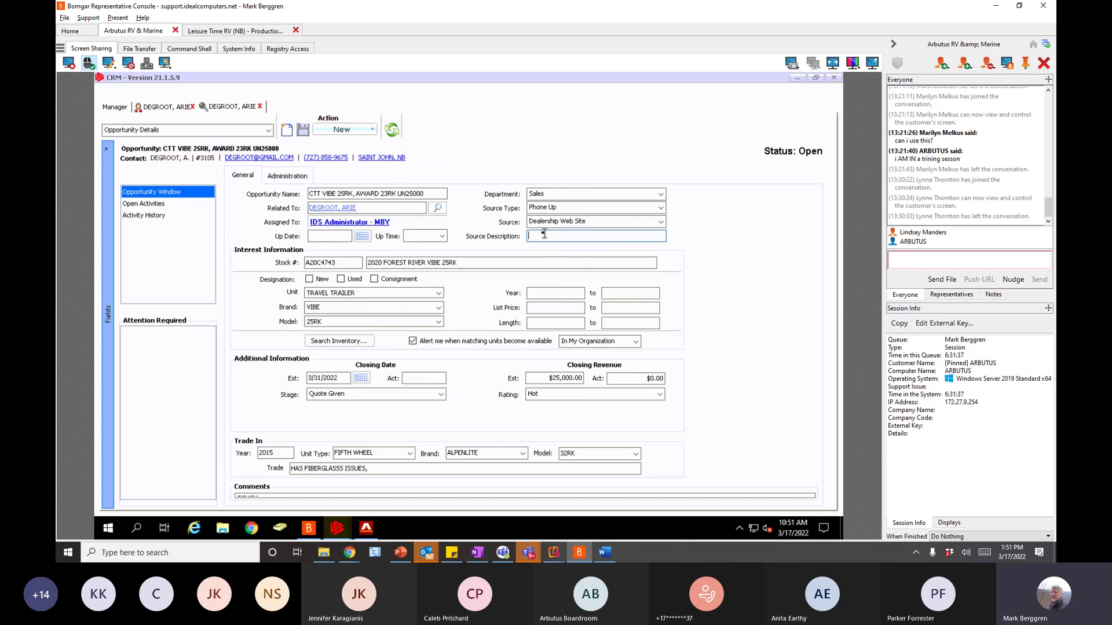
key(Tab)
click(391, 132)
click(305, 129)
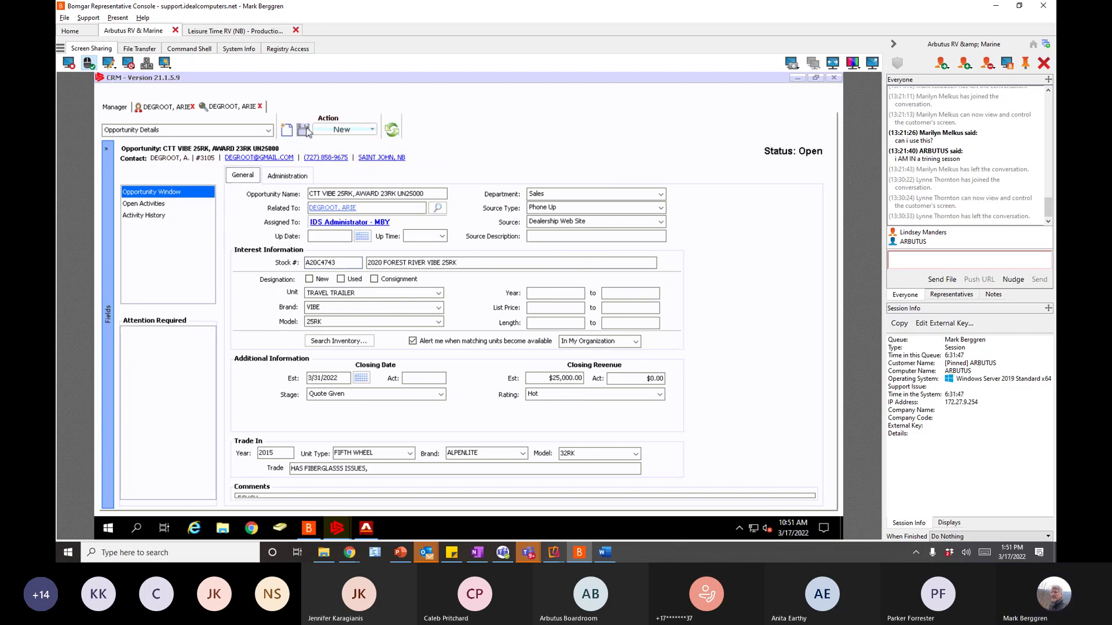
- Retry the 'BRY' reassignment lookup and cancel, leaving it with IDS Administrator - MBY
click(374, 129)
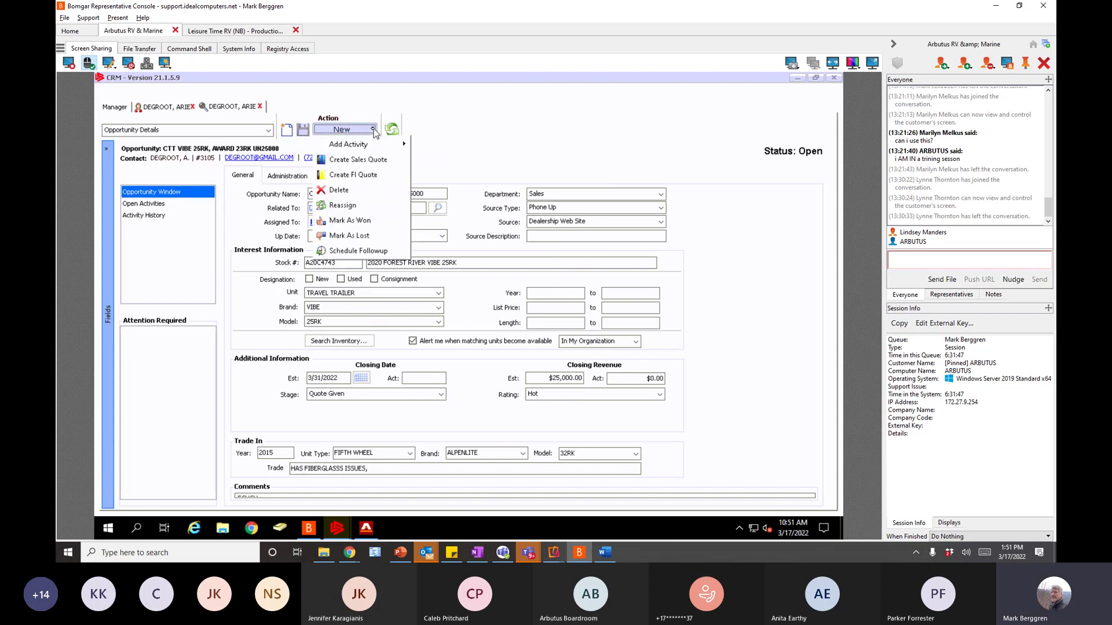
click(346, 207)
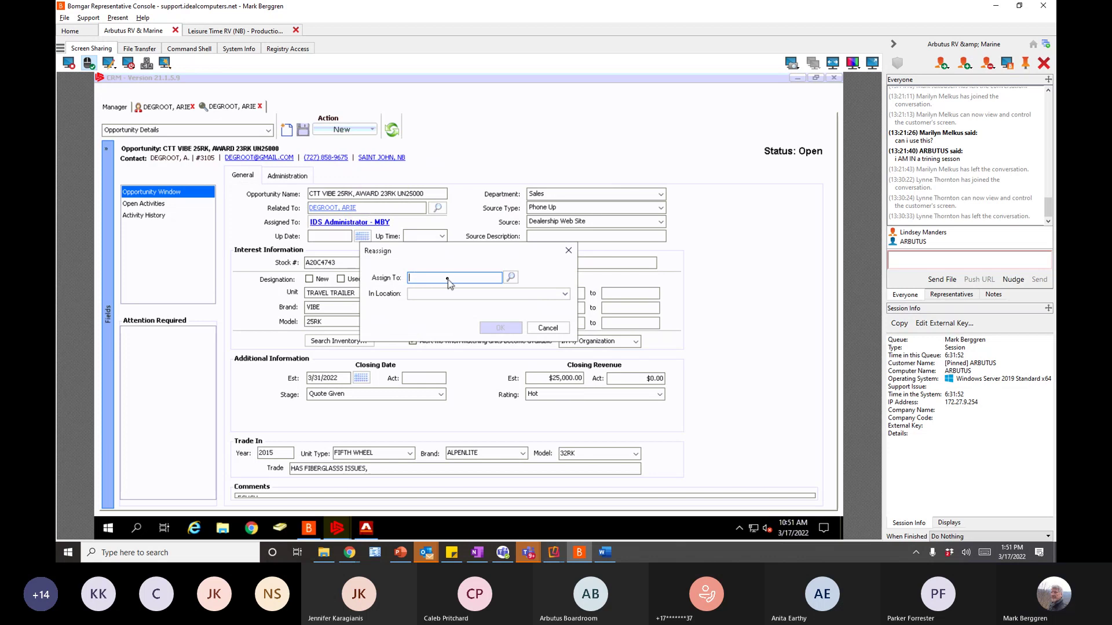
text(BRY)
click(508, 277)
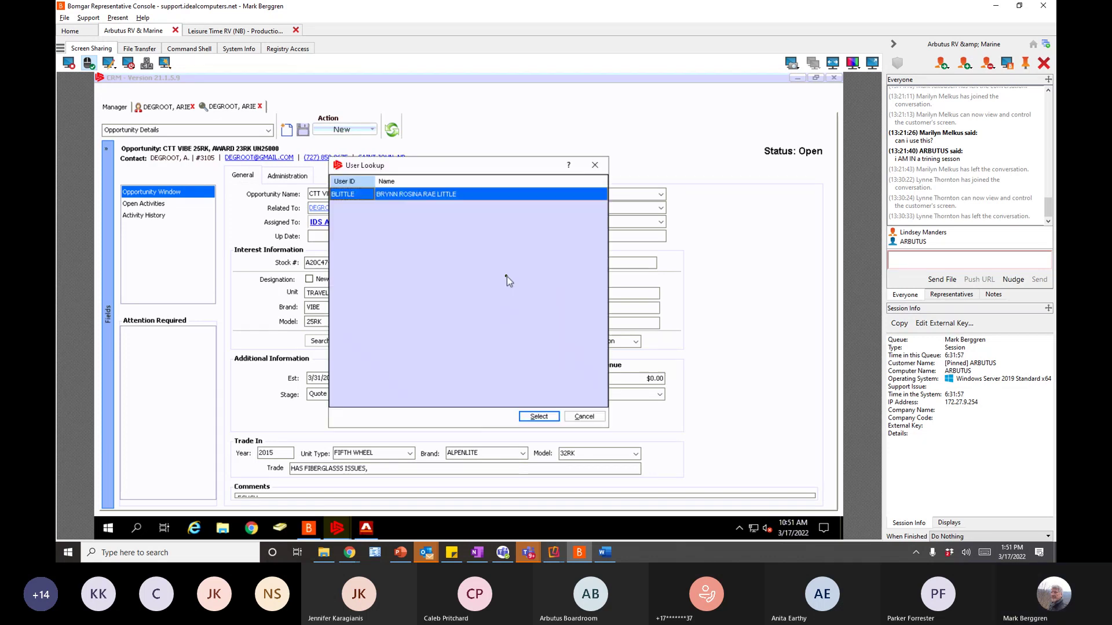
click(538, 417)
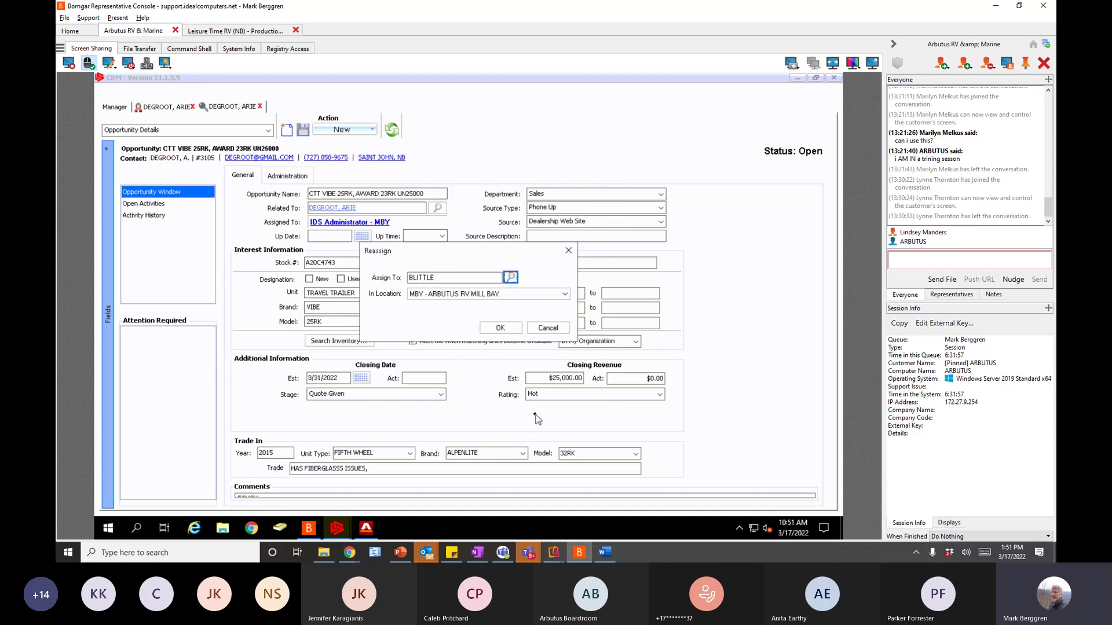
click(512, 278)
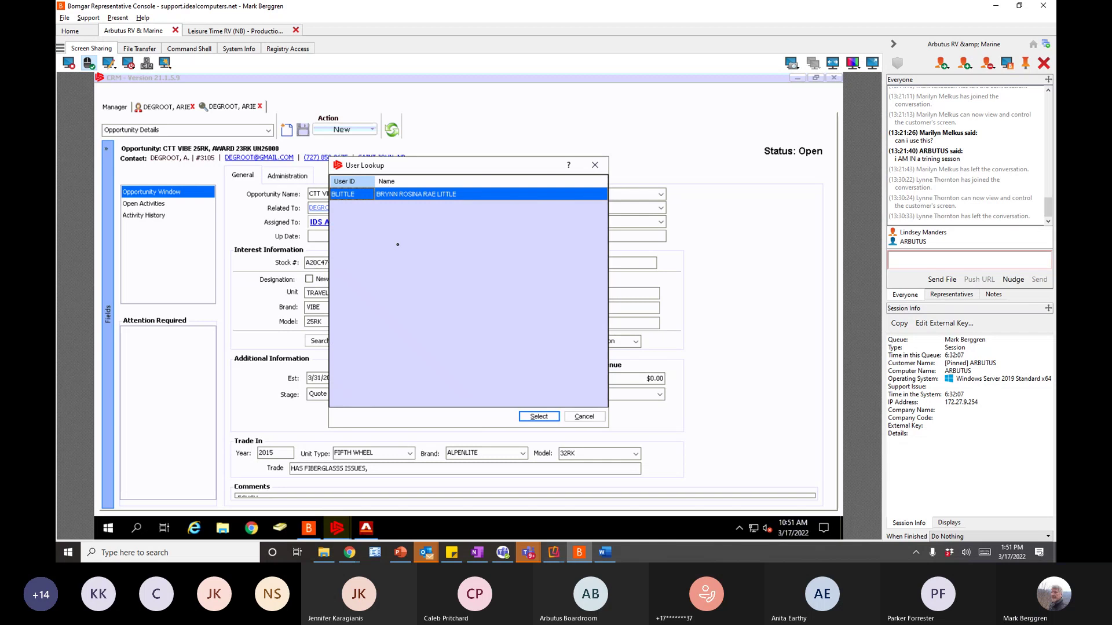
click(539, 417)
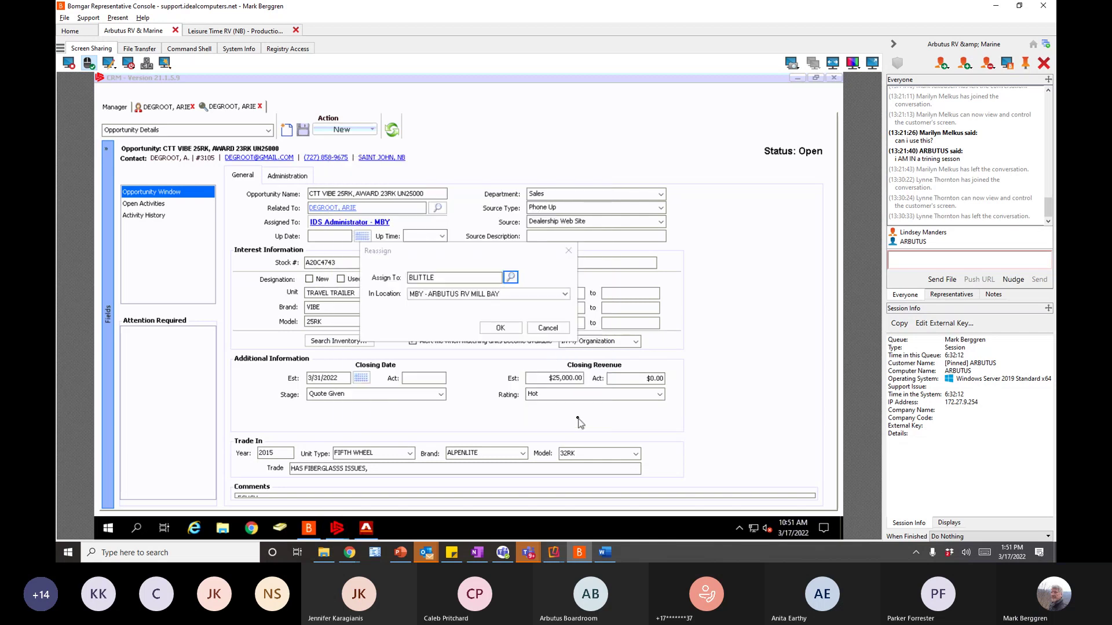
click(511, 278)
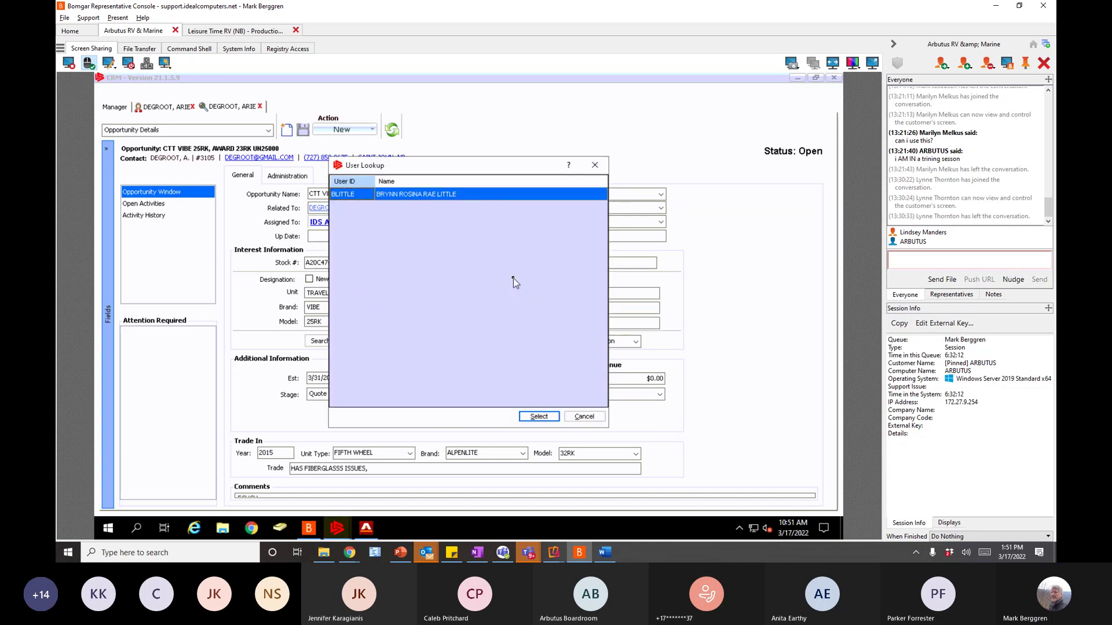
click(544, 418)
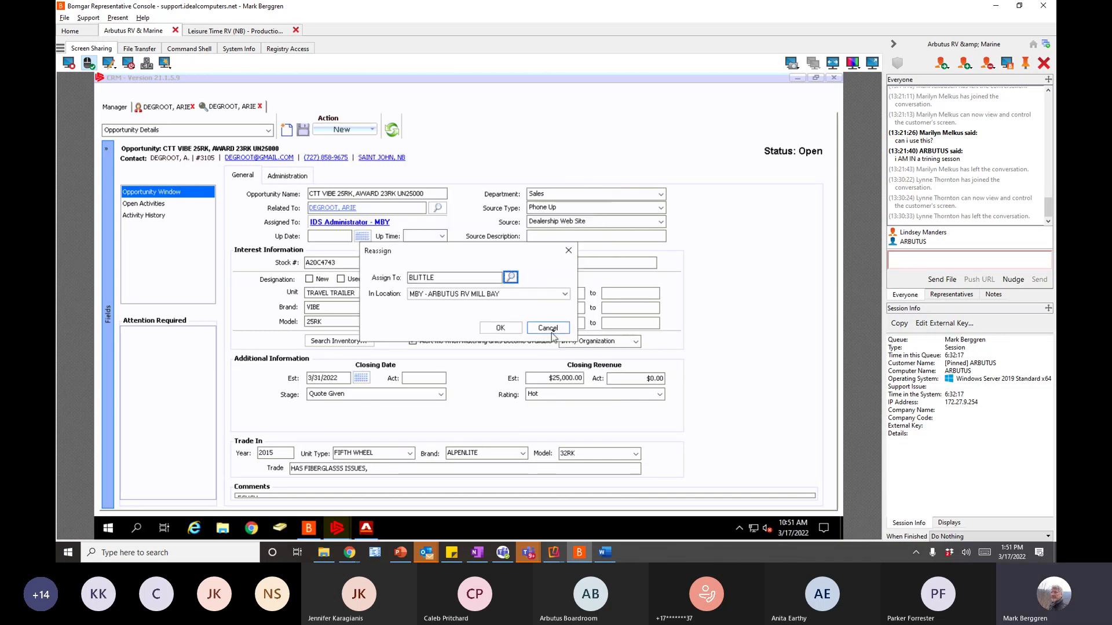
click(552, 332)
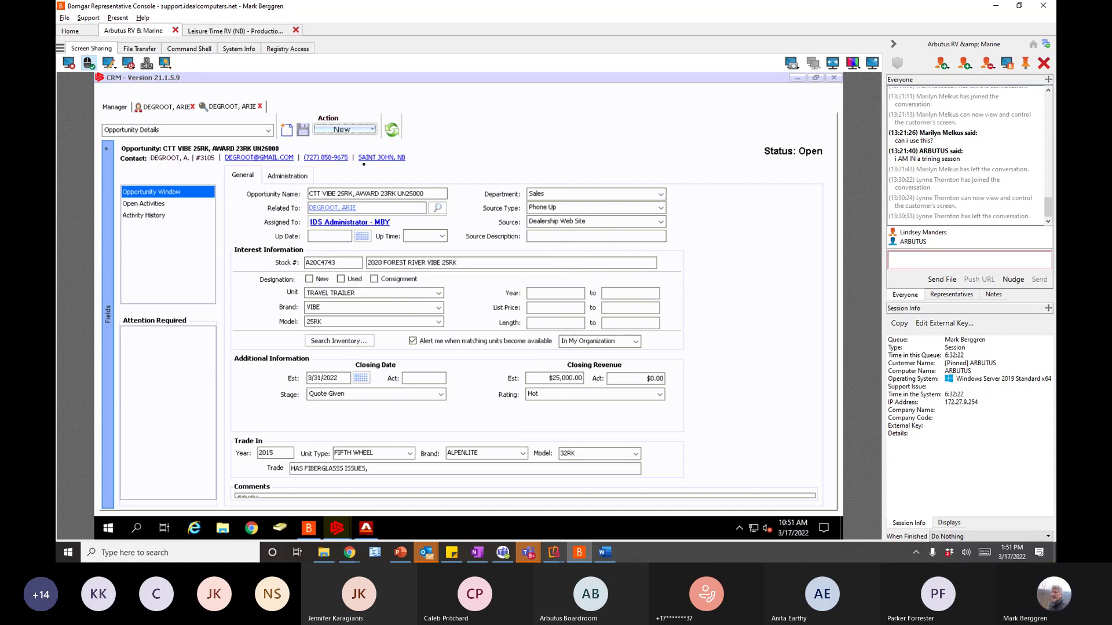
- Reassign CTT VIBE 25RK and its open activities to a sales user found via 'BR', then refresh
click(360, 134)
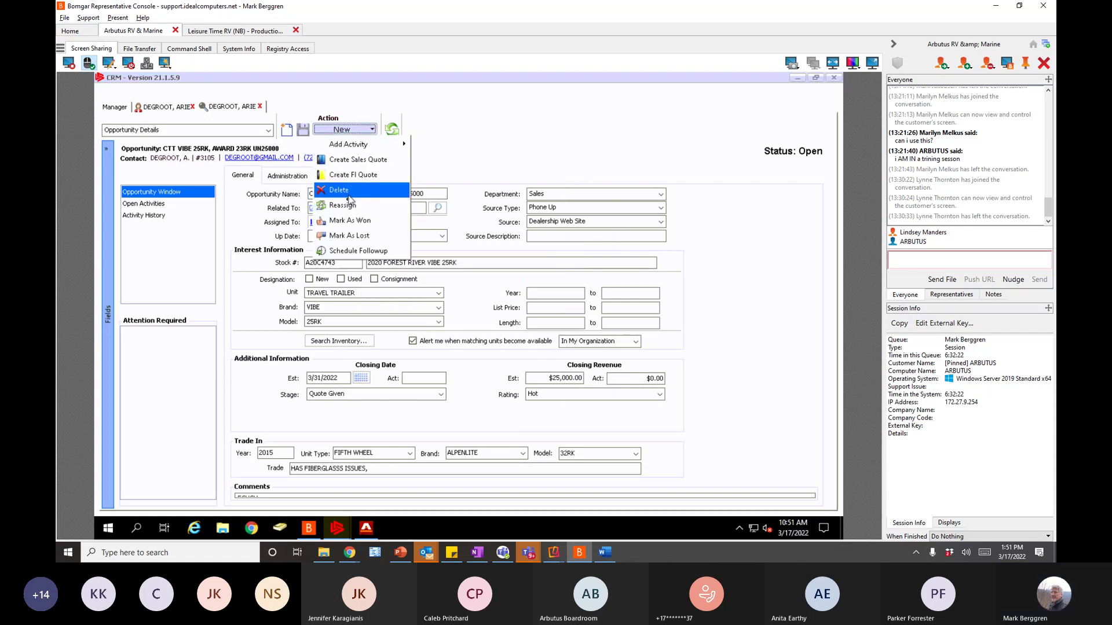
click(348, 215)
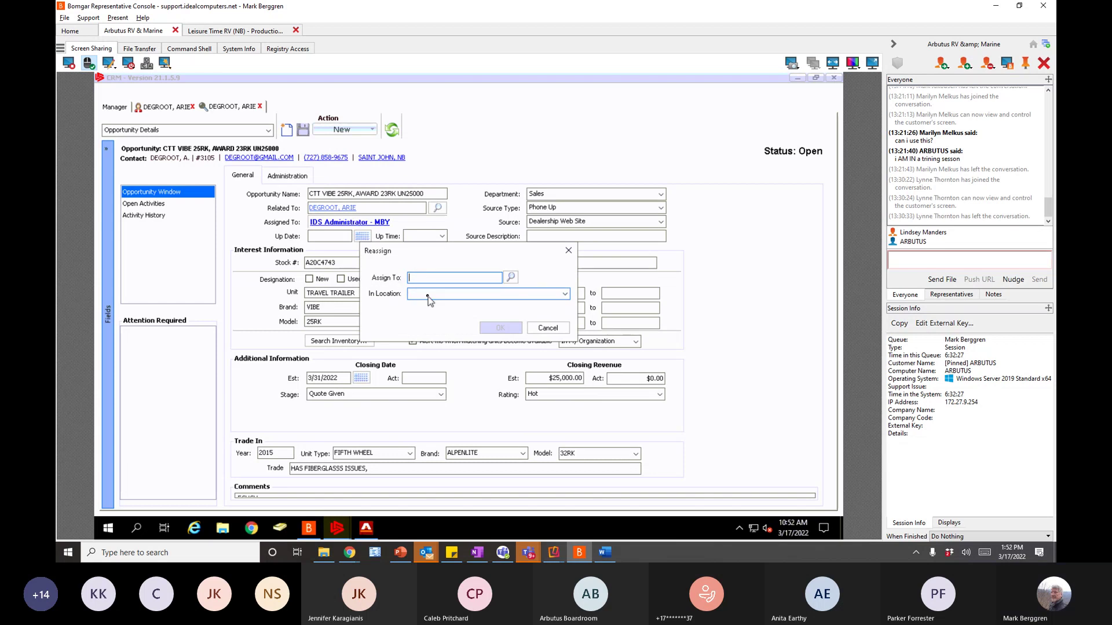
text(BR)
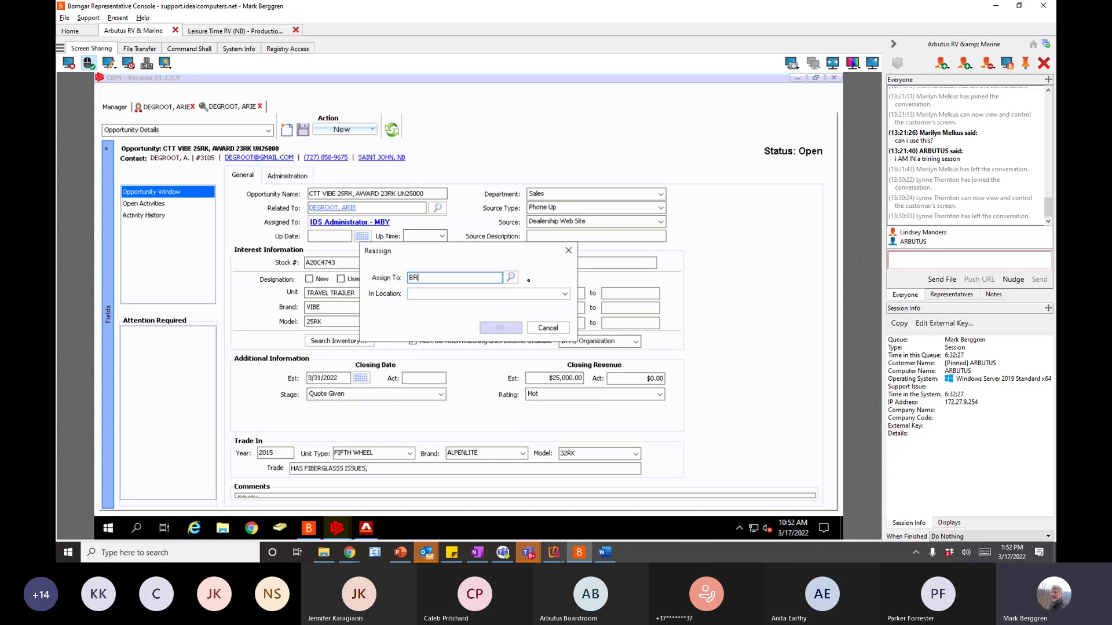
click(510, 278)
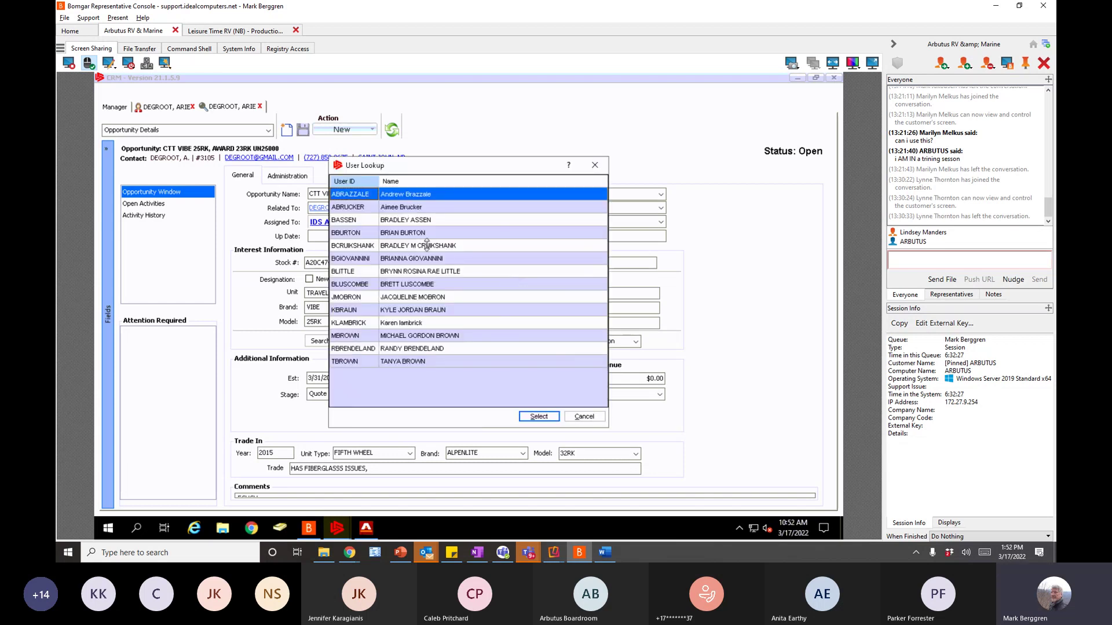
click(362, 260)
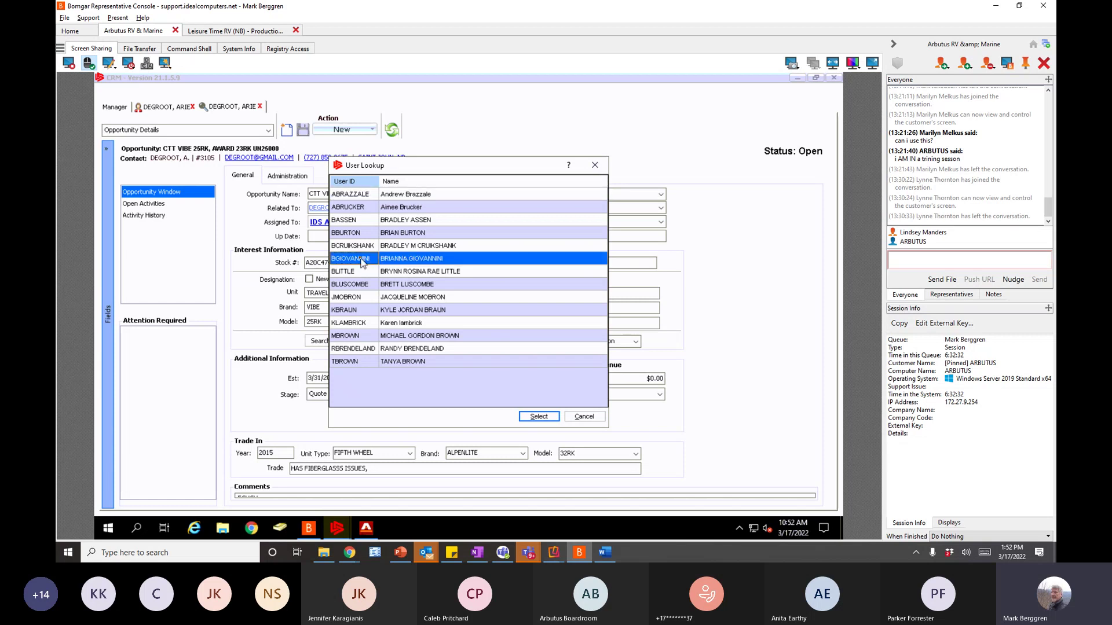
click(541, 420)
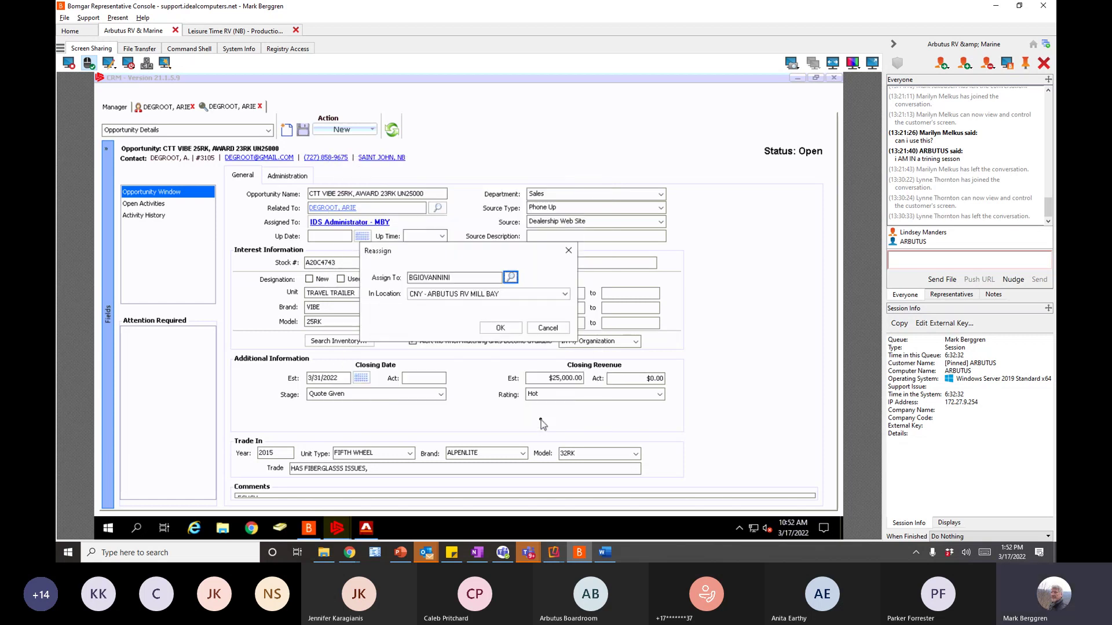
click(508, 328)
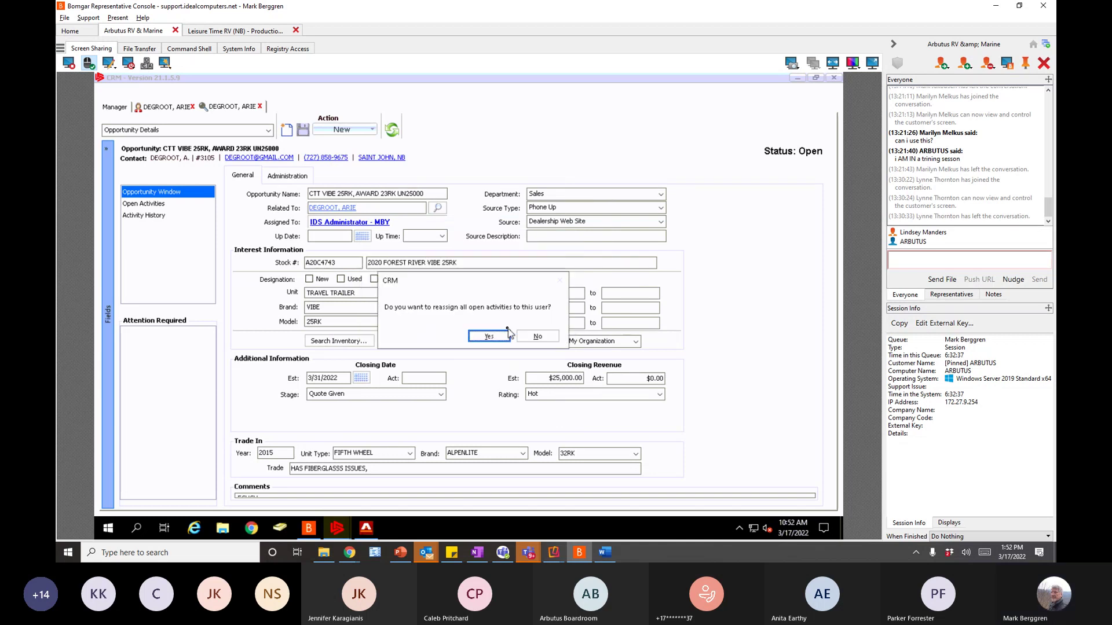
click(493, 338)
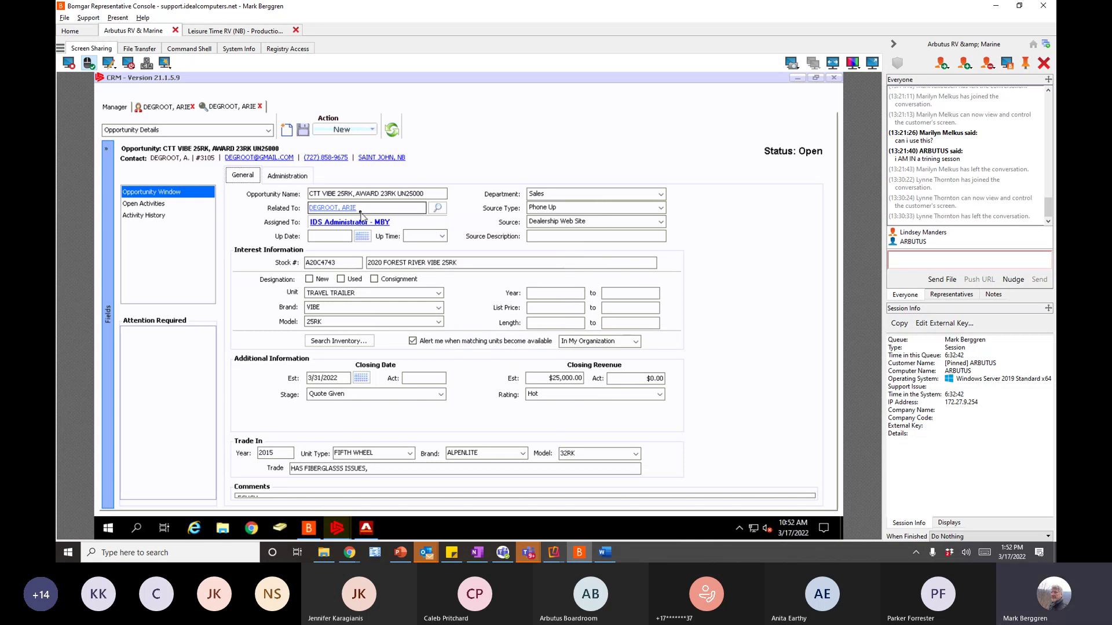
click(392, 131)
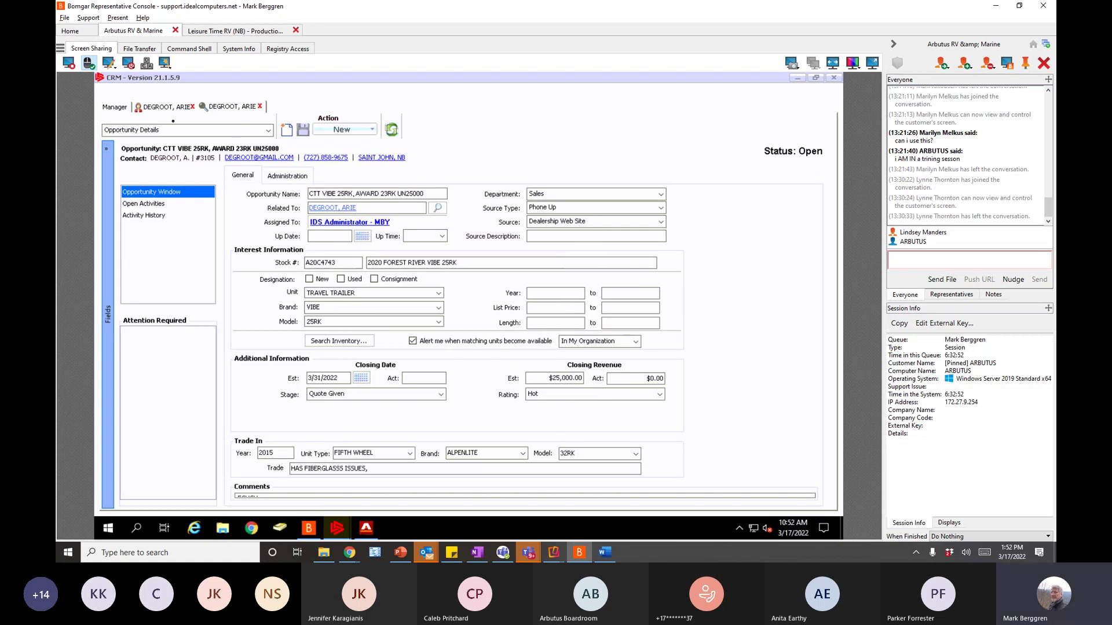
click(120, 111)
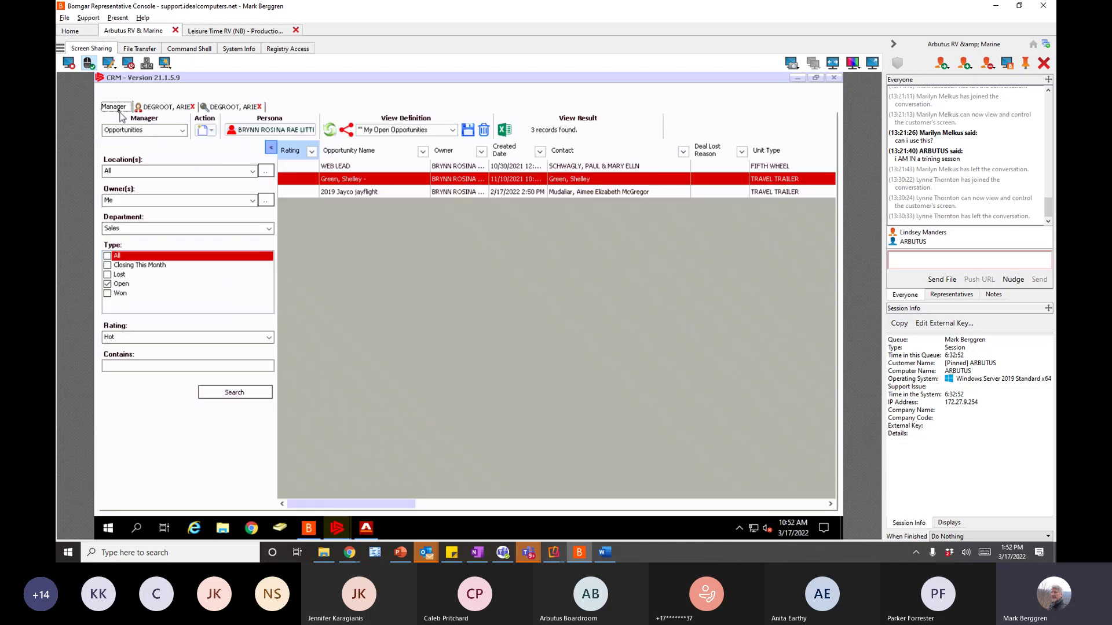
- Check the Home dashboard, then open the customer's contact record from the Contacts search
click(180, 132)
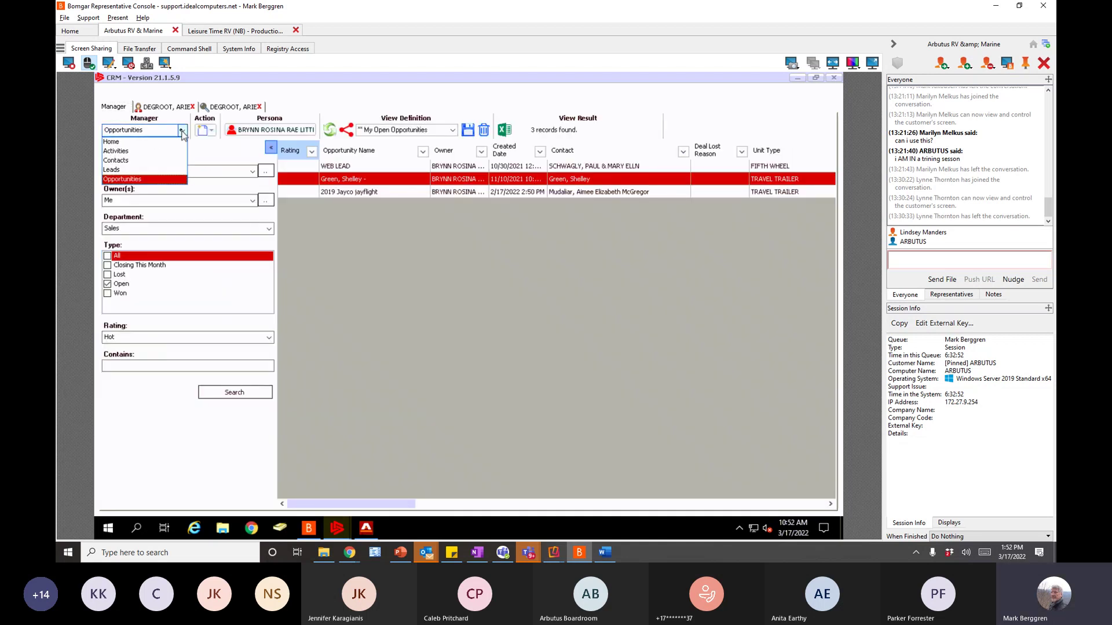
click(131, 143)
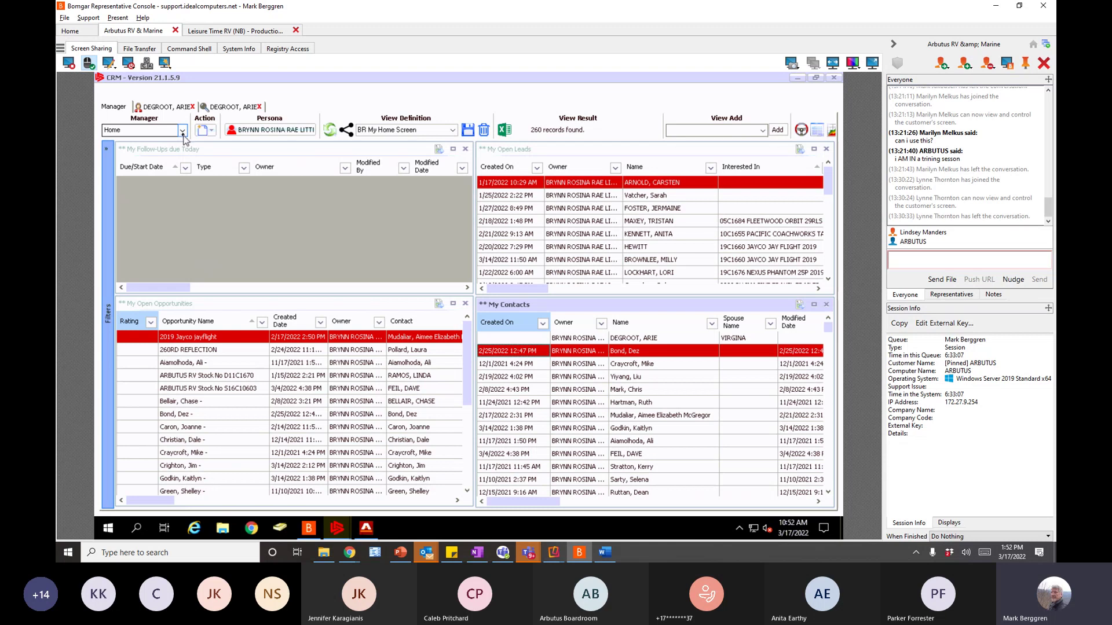
click(182, 131)
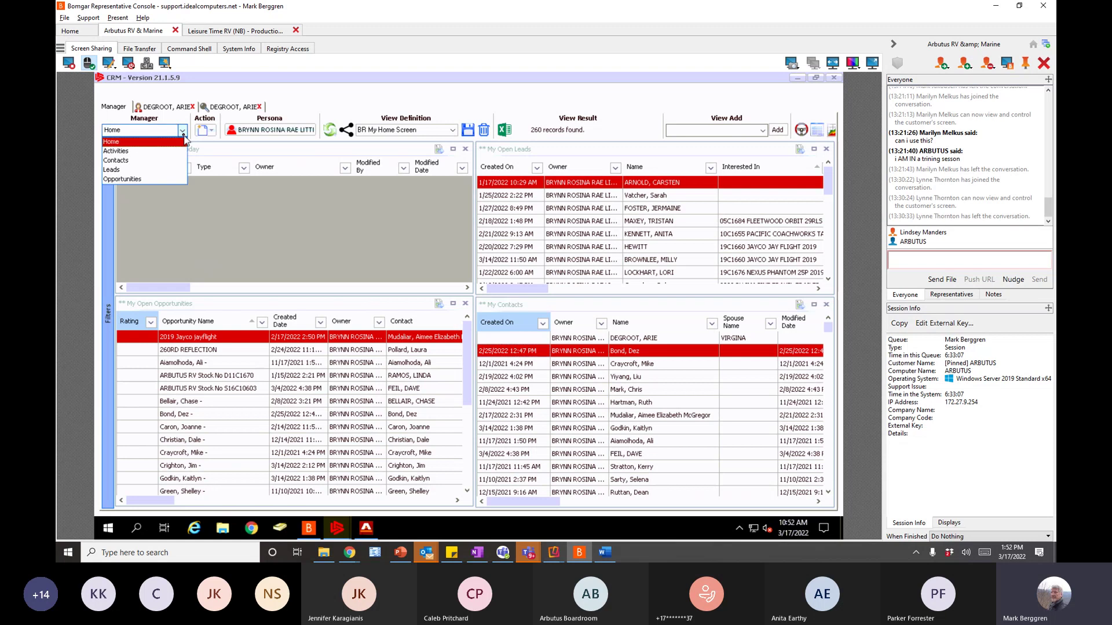
click(133, 161)
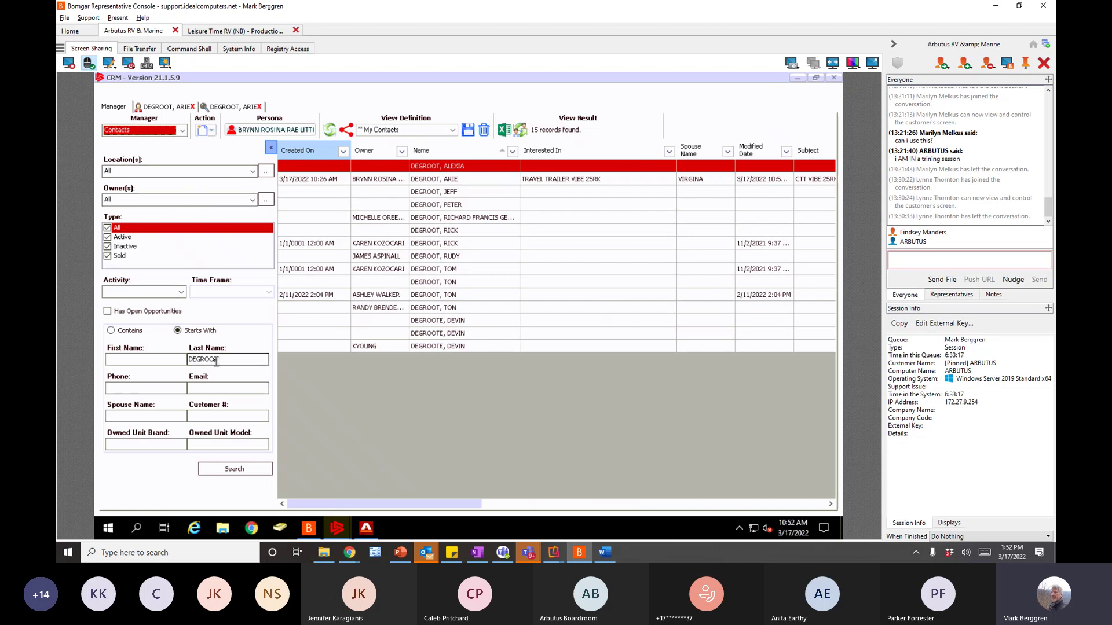
click(391, 193)
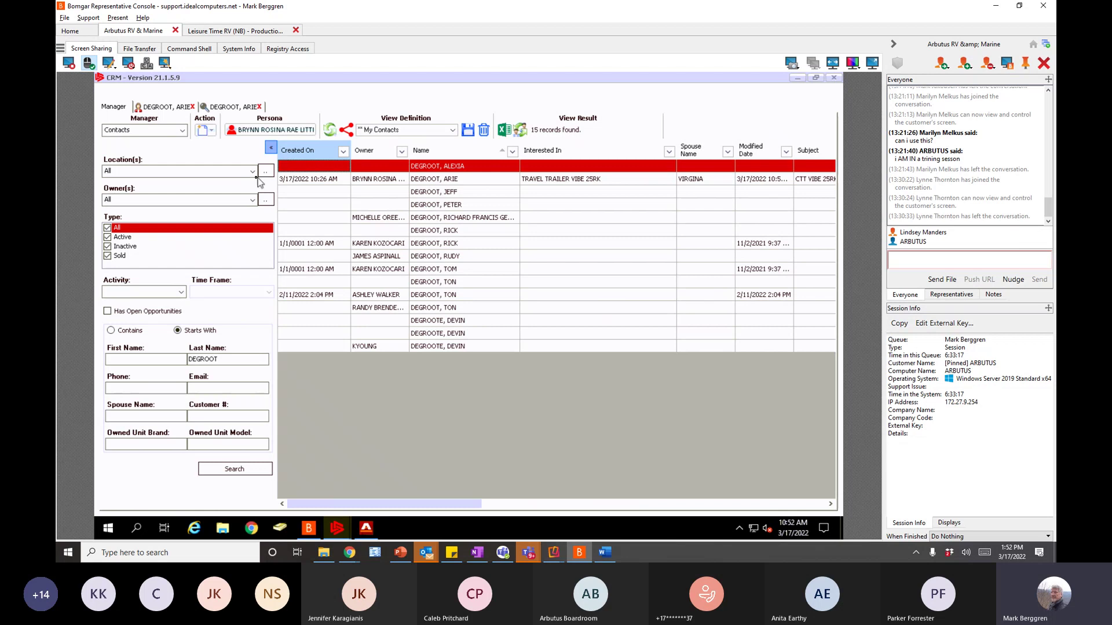
click(211, 130)
click(165, 108)
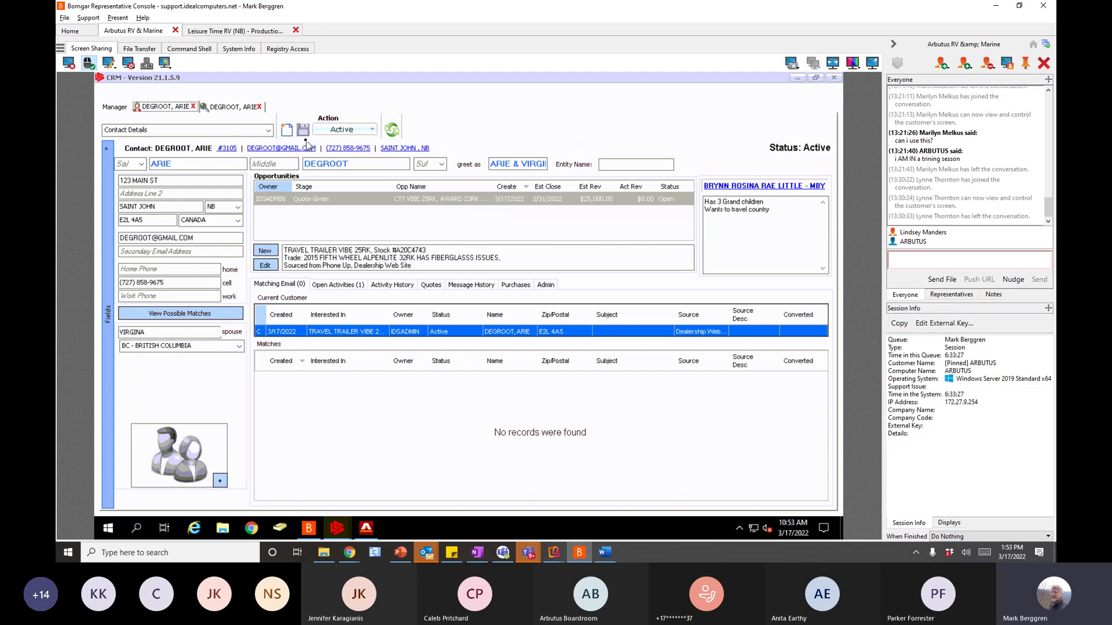
- Return from the contact record to the CTT VIBE 25RK opportunity's details
click(372, 132)
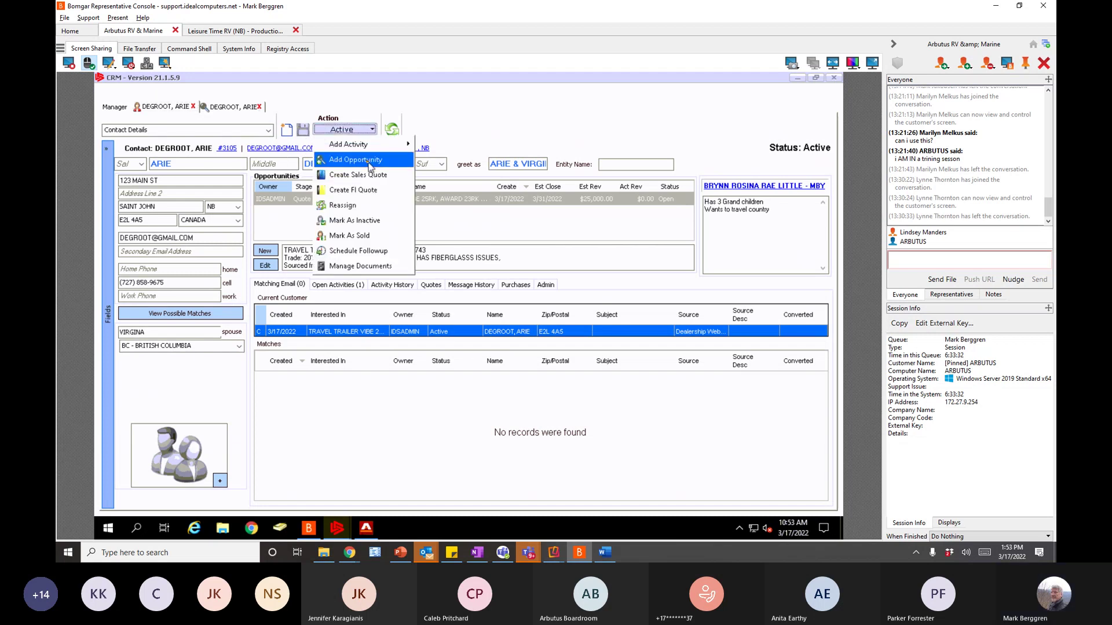
click(235, 108)
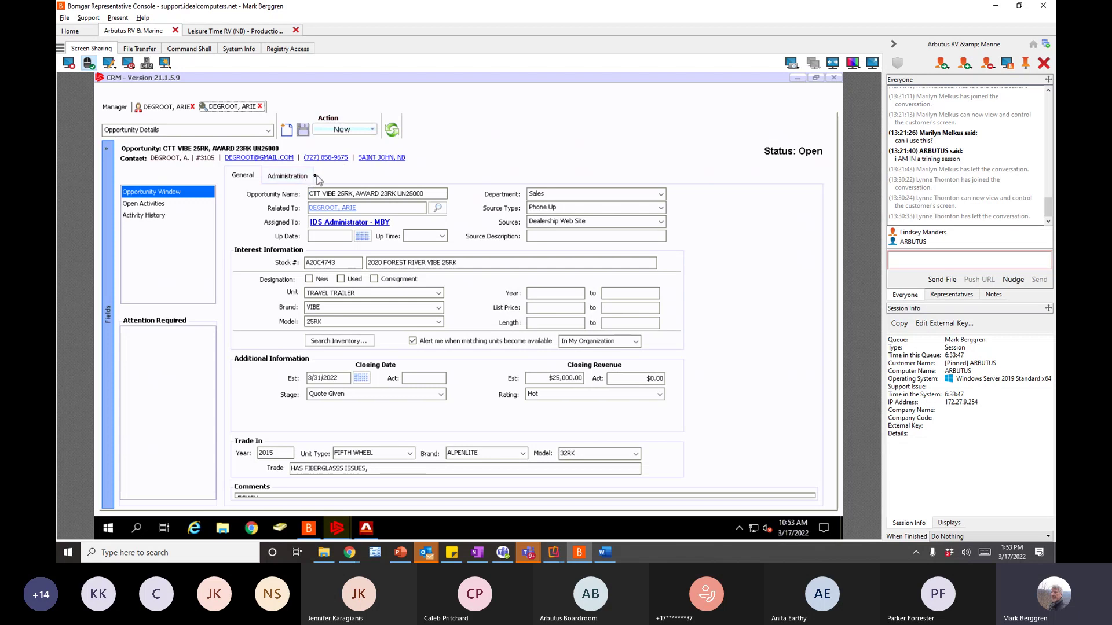
- From the opportunity's Open Activities, start a Phone Call activity using the contact's mobile number
click(152, 204)
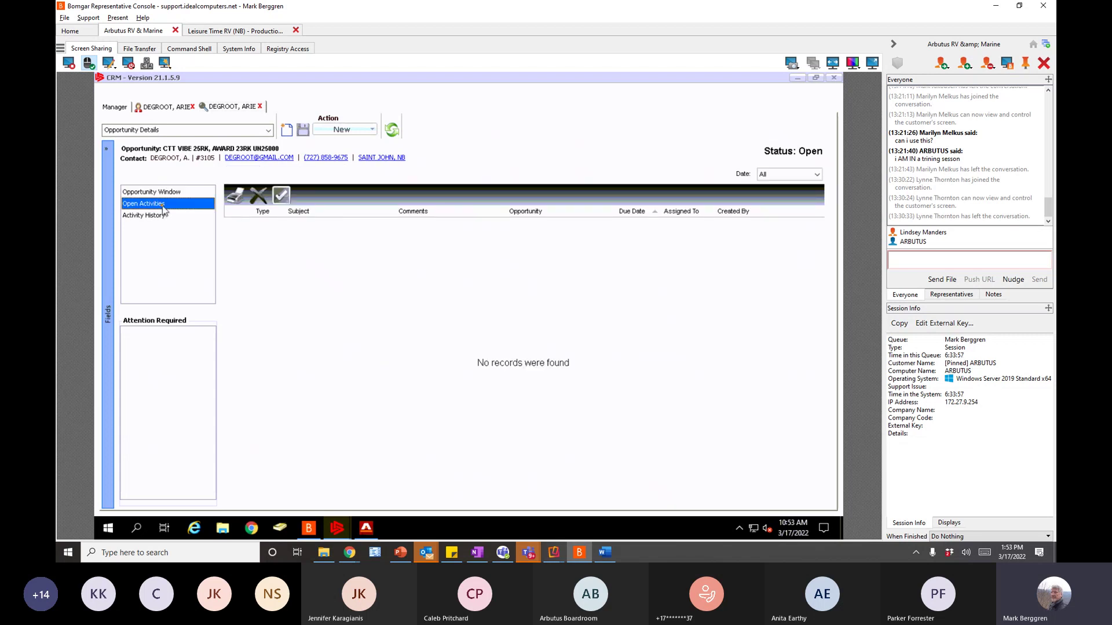
click(325, 158)
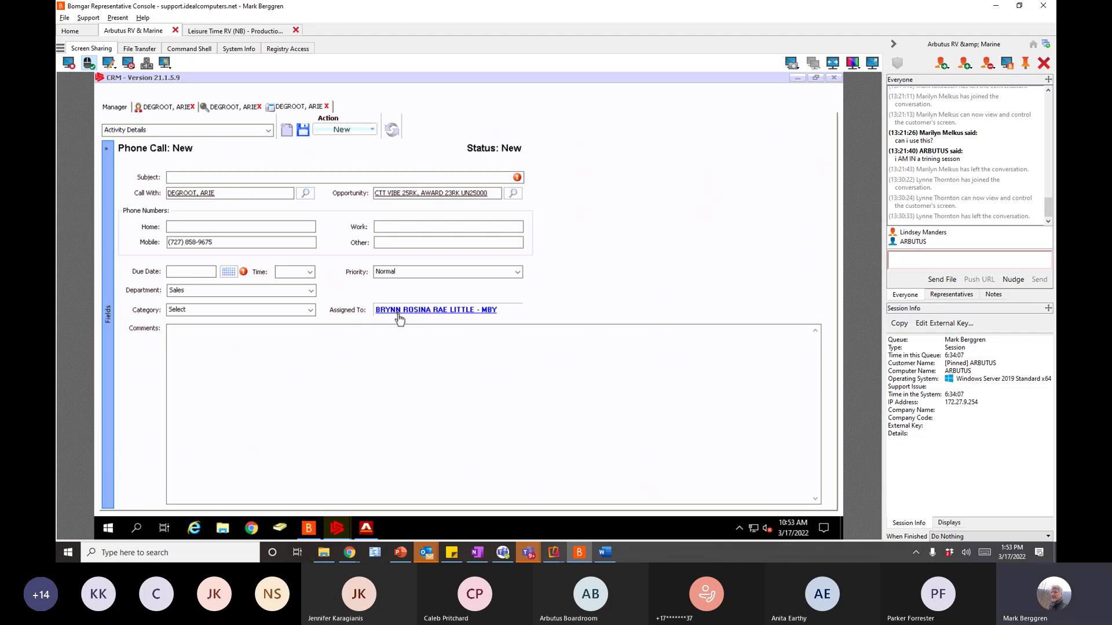
- Save phone call 'CALL CUST' due today, 3/17/2022, at 5:00 PM, and return to the contact
click(192, 178)
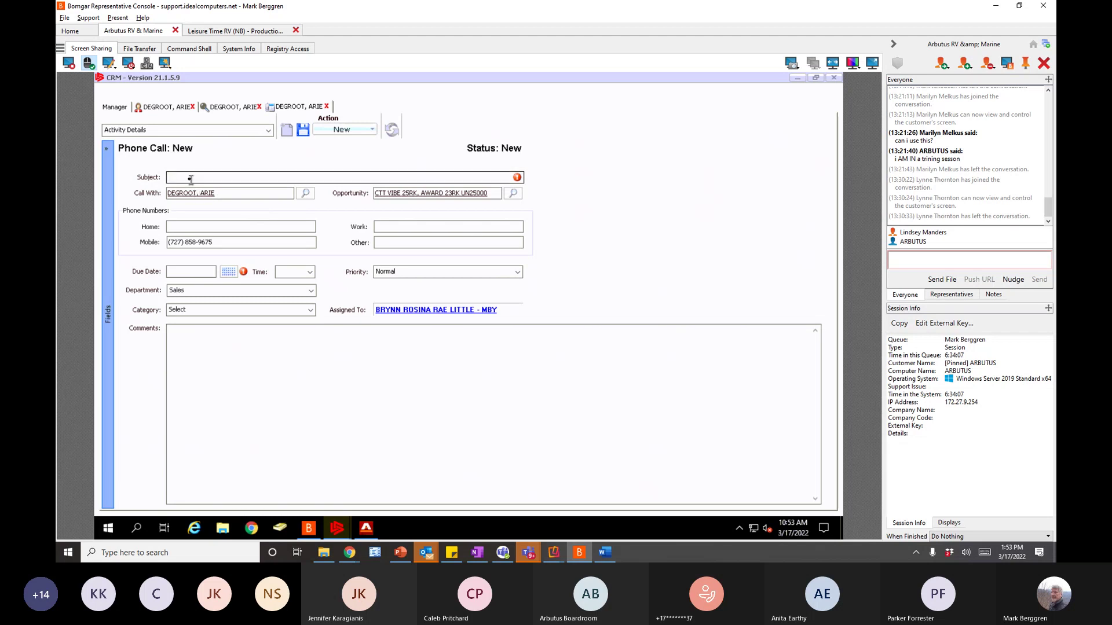
text(CALL CUST)
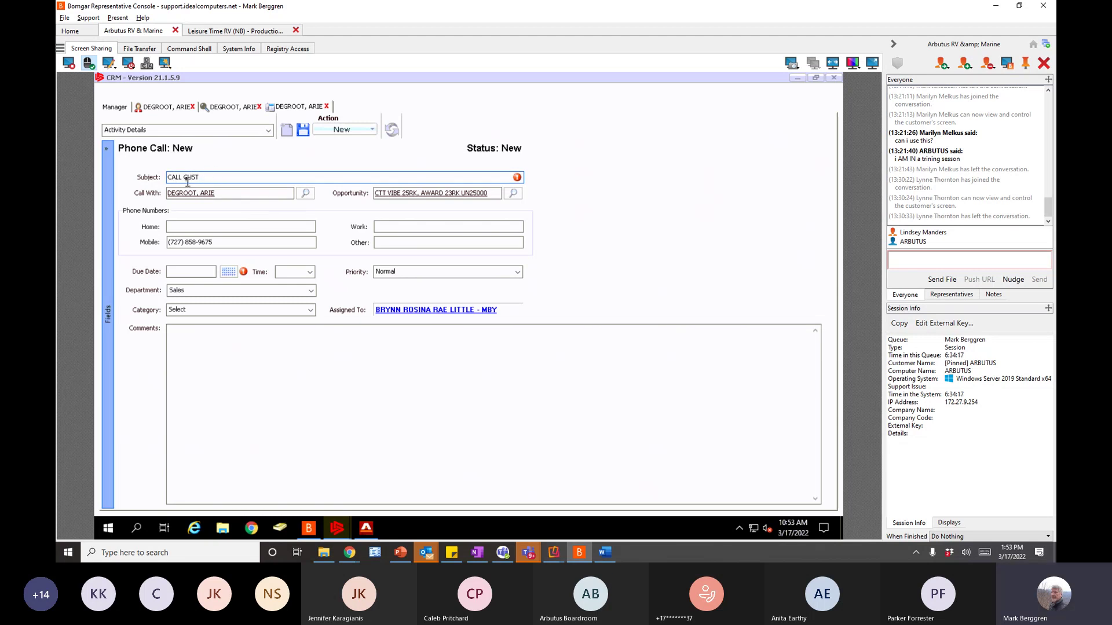
click(229, 278)
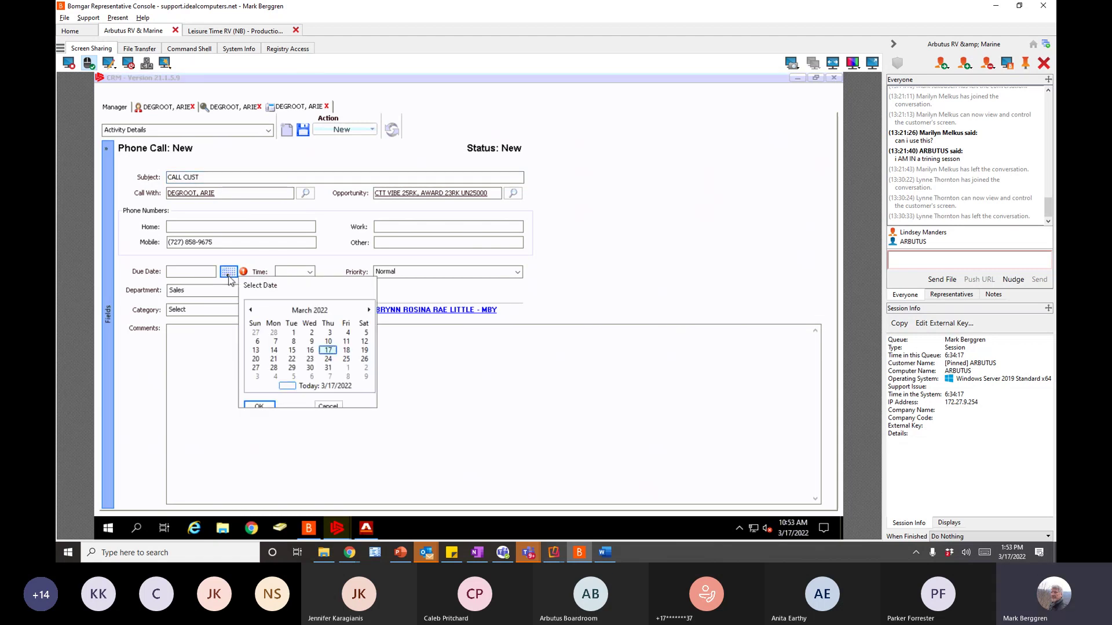
click(264, 406)
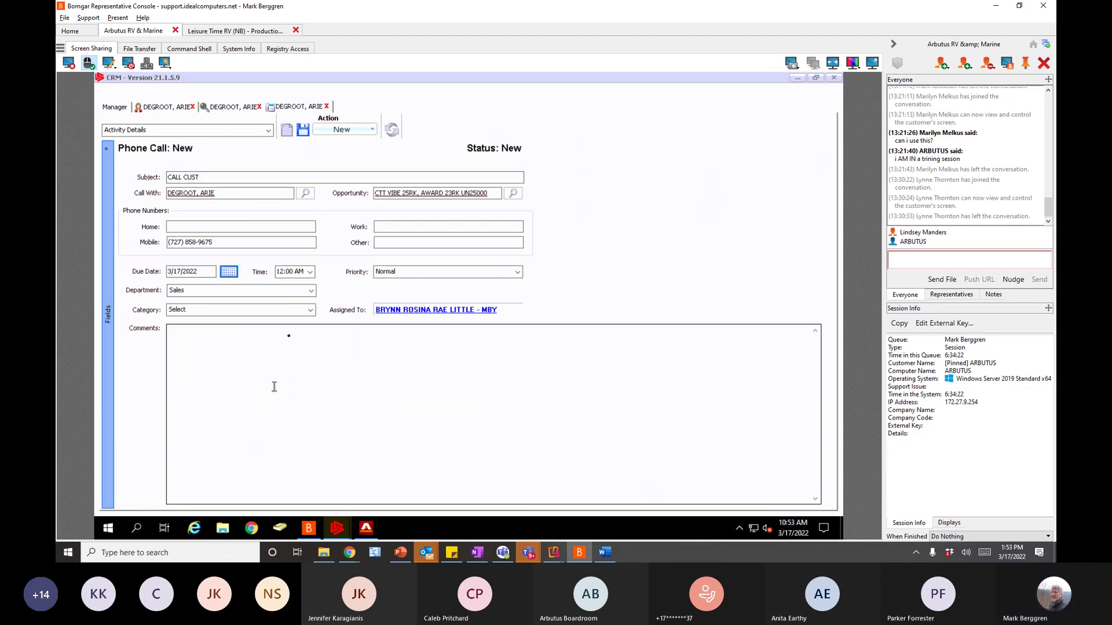
key(Tab)
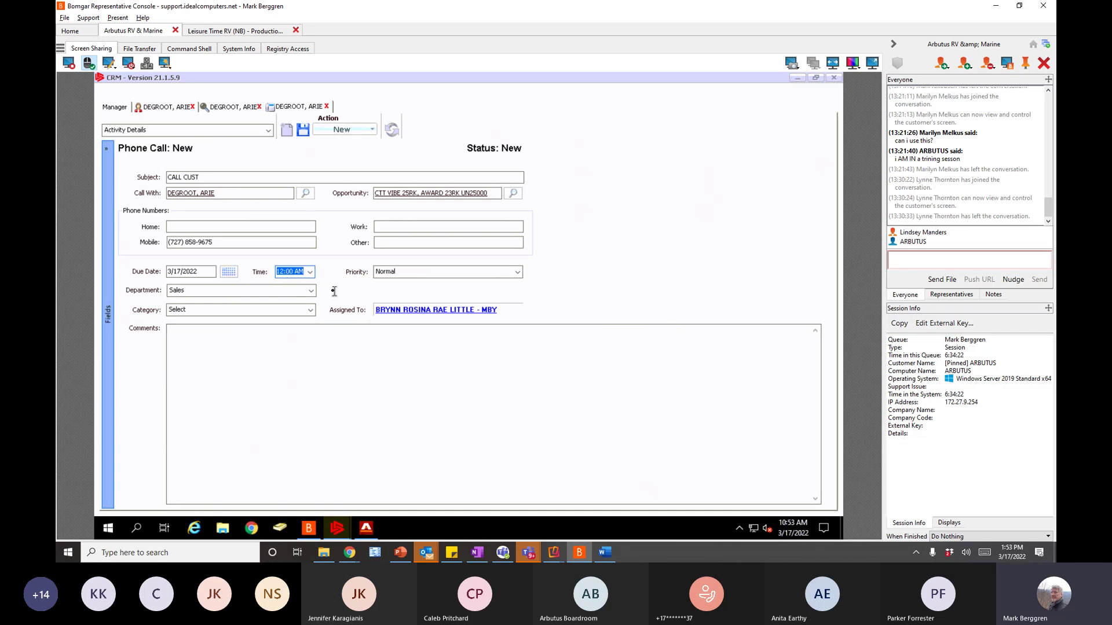
text(5:00 PM)
key(Tab)
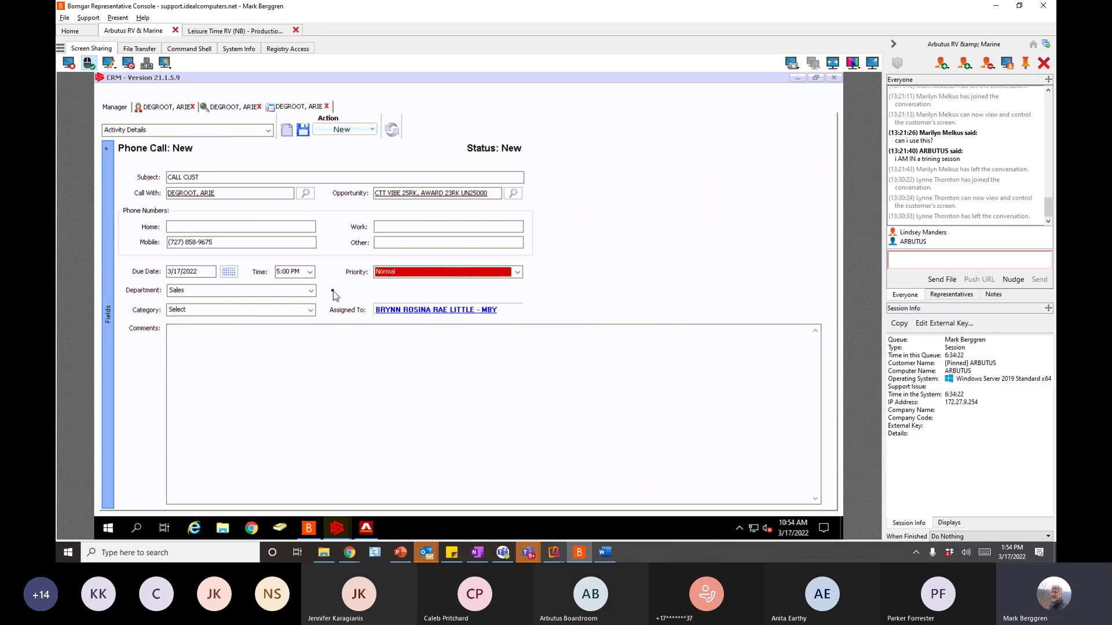
click(302, 130)
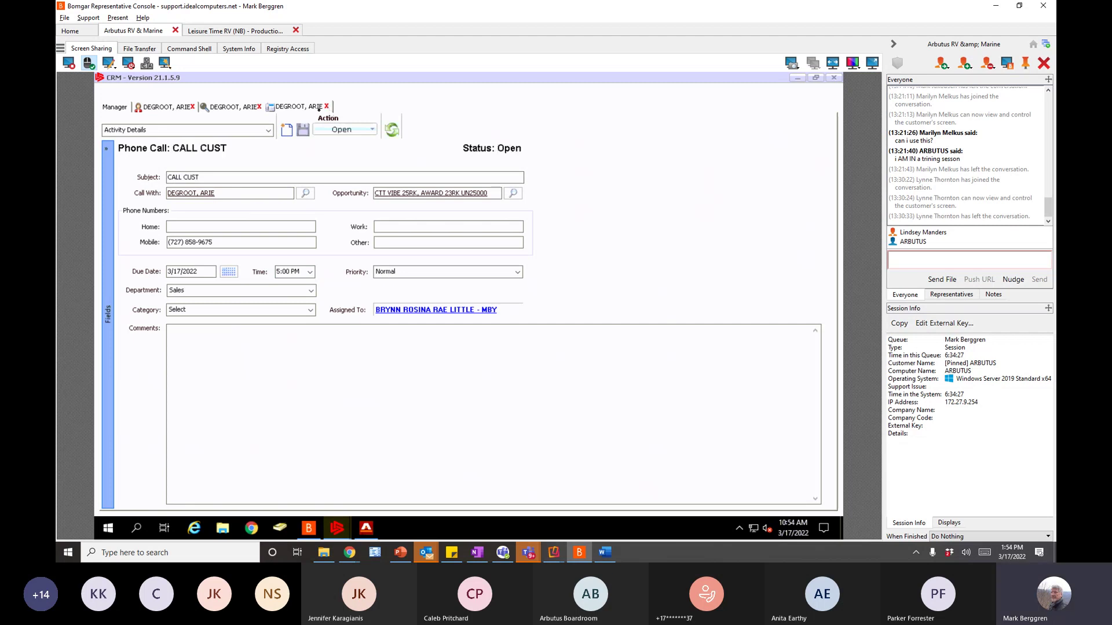
click(178, 110)
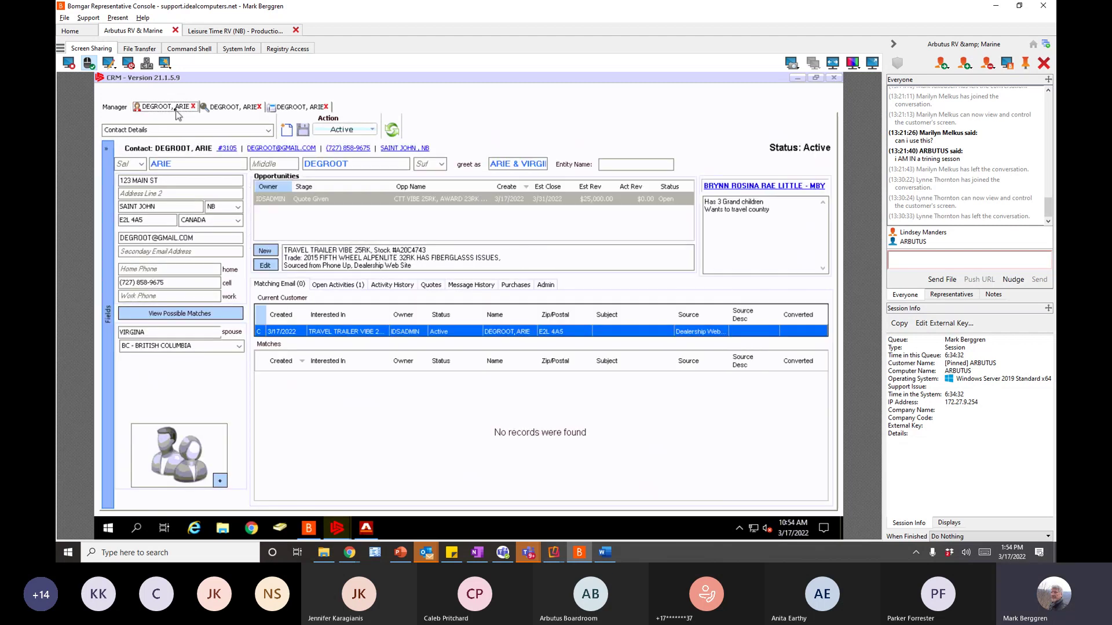
- Review the opportunity's main details, then the new phone call activity
click(227, 108)
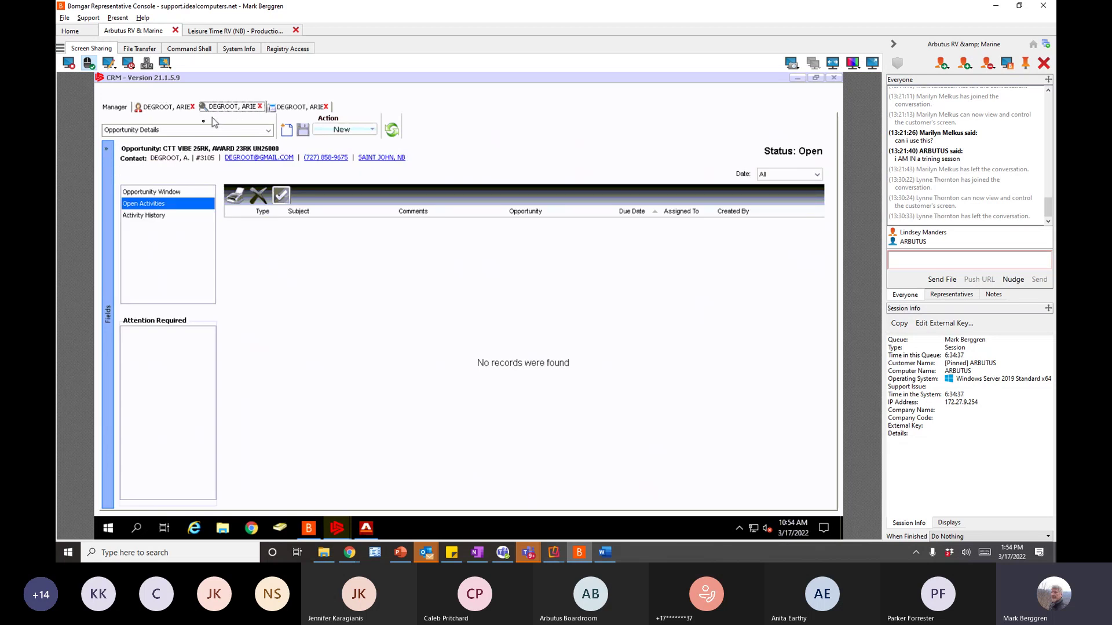
click(163, 192)
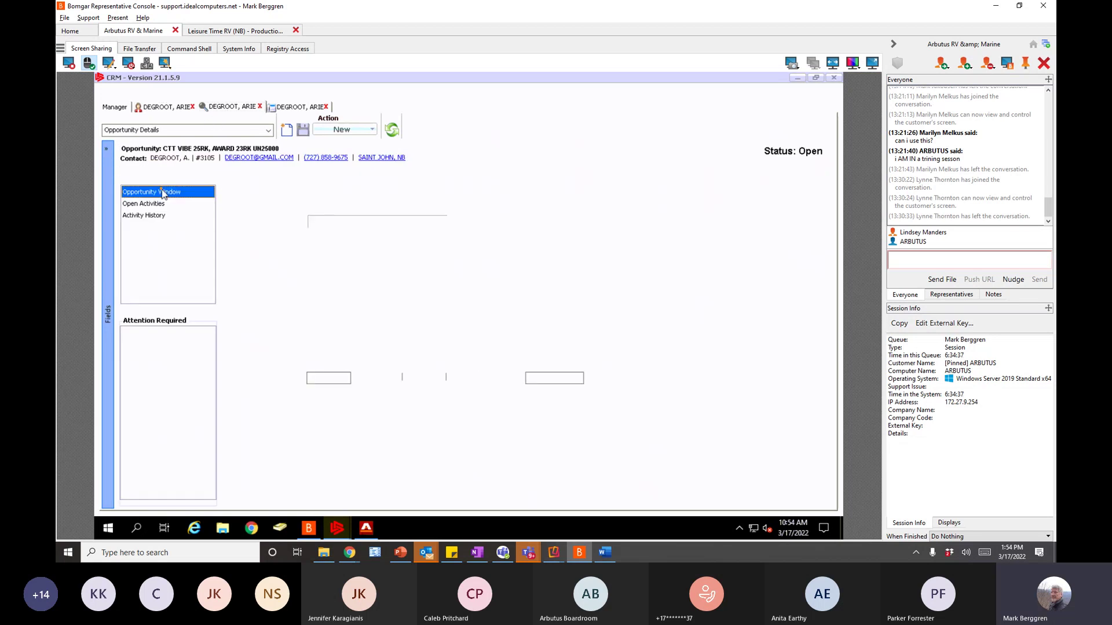
click(298, 109)
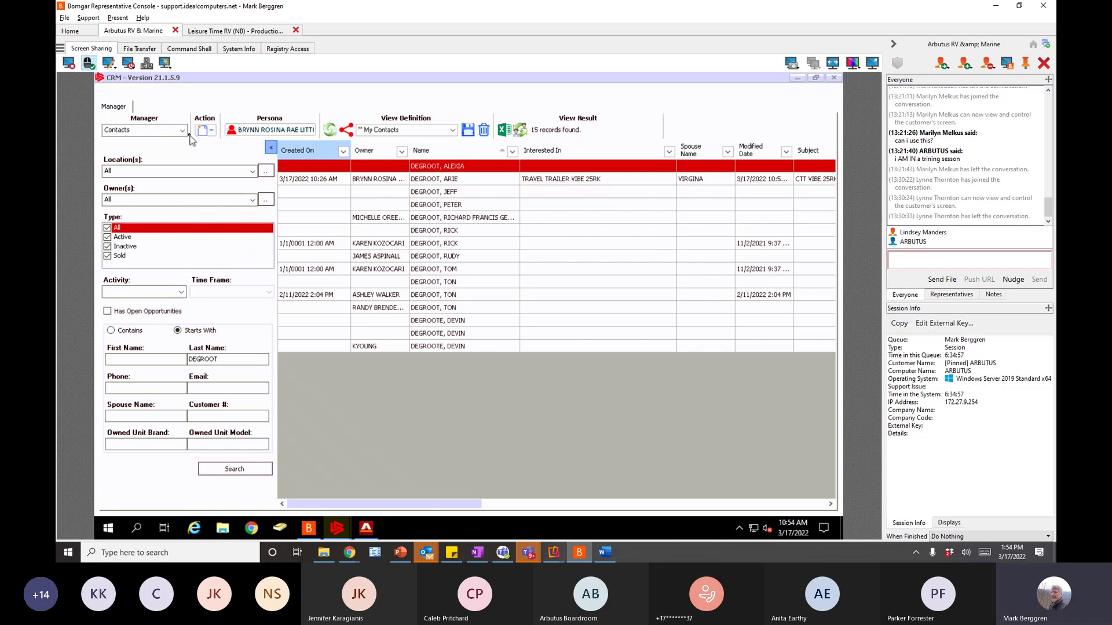
- Switch to the Home dashboard and locate the customer's row in My Contacts
click(182, 130)
click(147, 144)
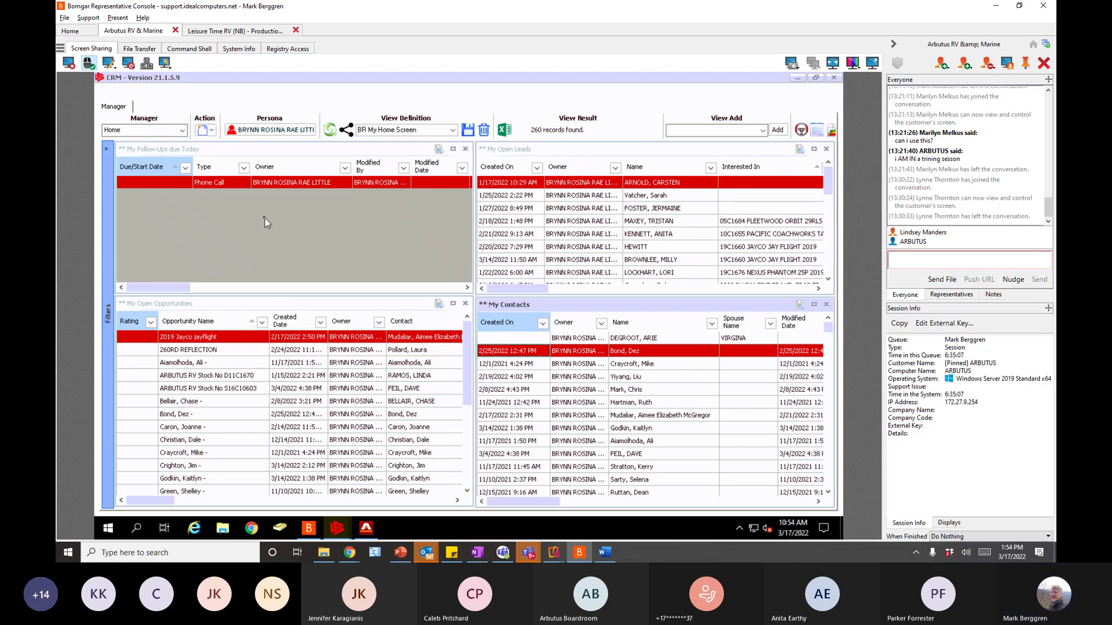
click(622, 341)
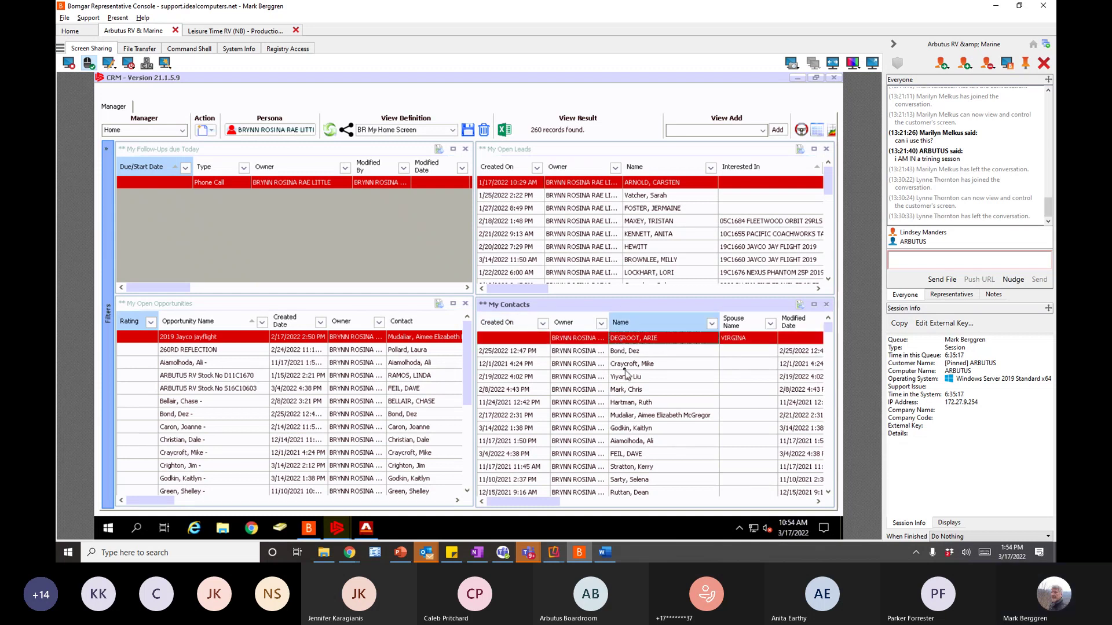
drag(549, 509, 599, 507)
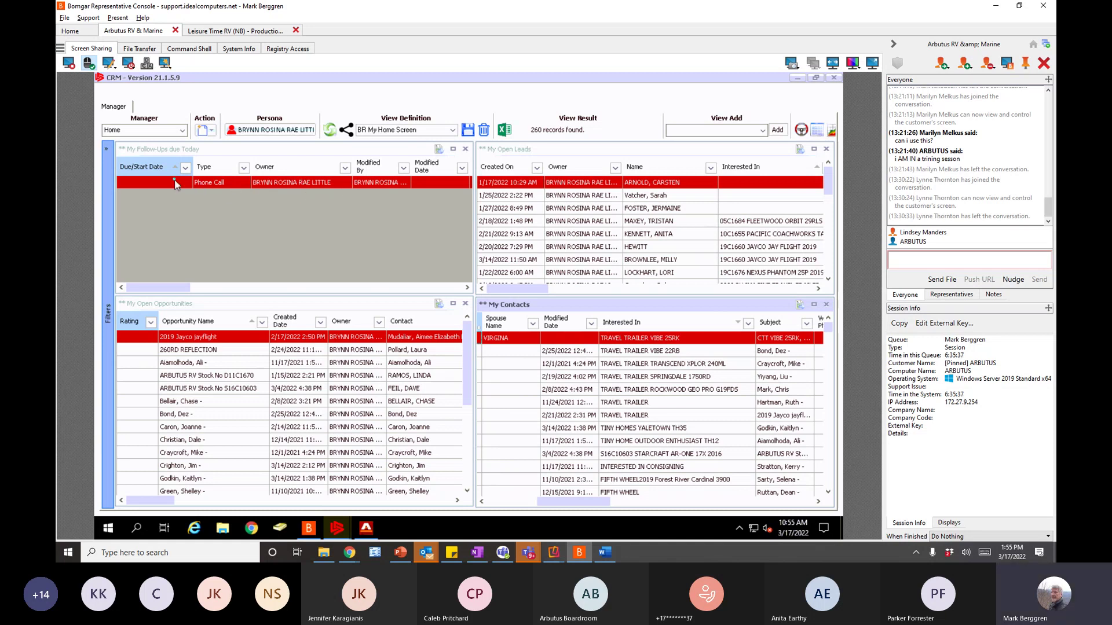
- Open and close the follow-up phone call, then refresh the dashboard panels
click(202, 187)
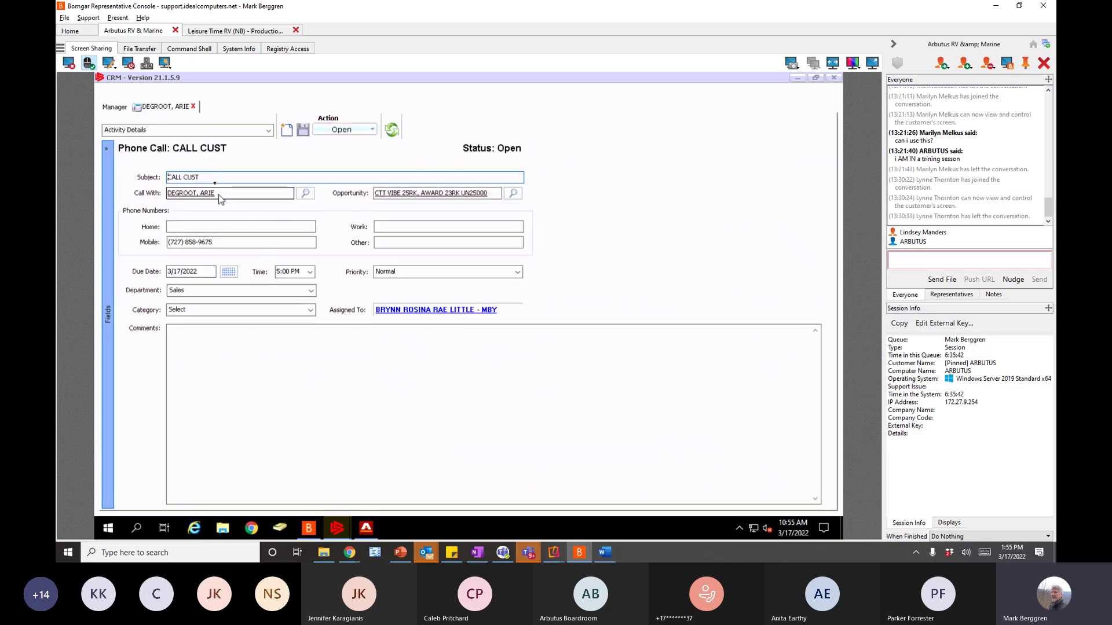
click(193, 107)
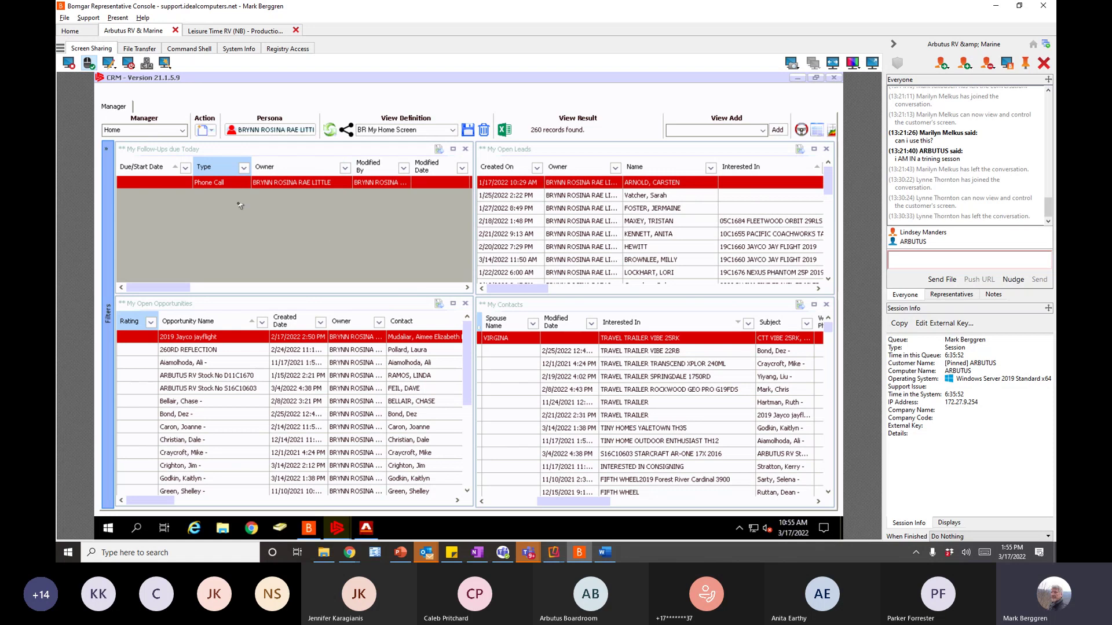
click(331, 130)
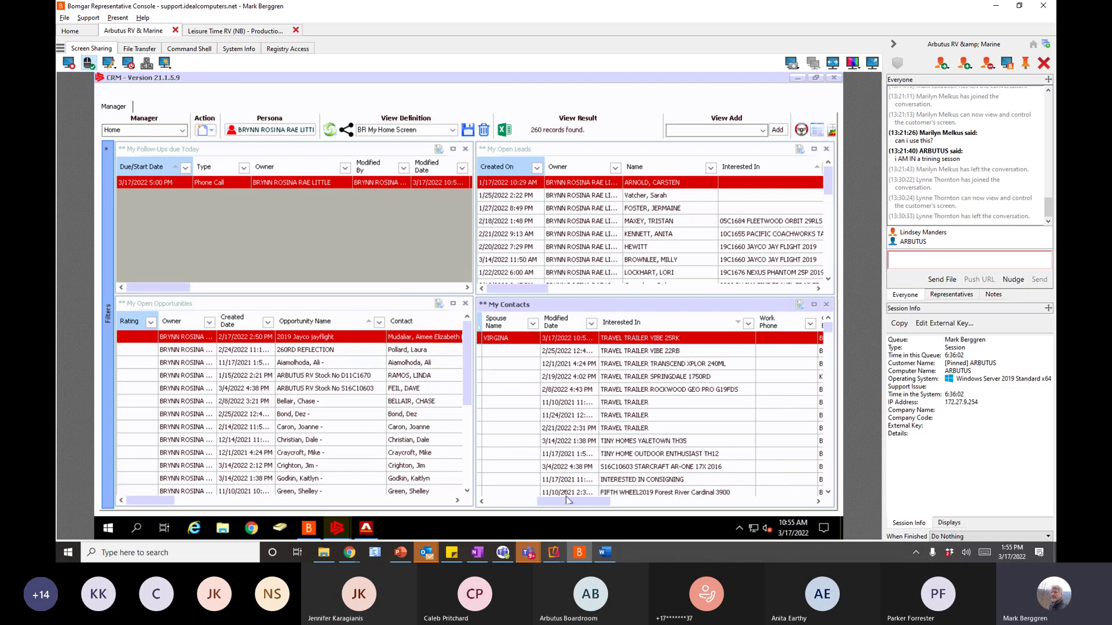
- Sort My Contacts by Created On, newest first
drag(607, 501, 488, 502)
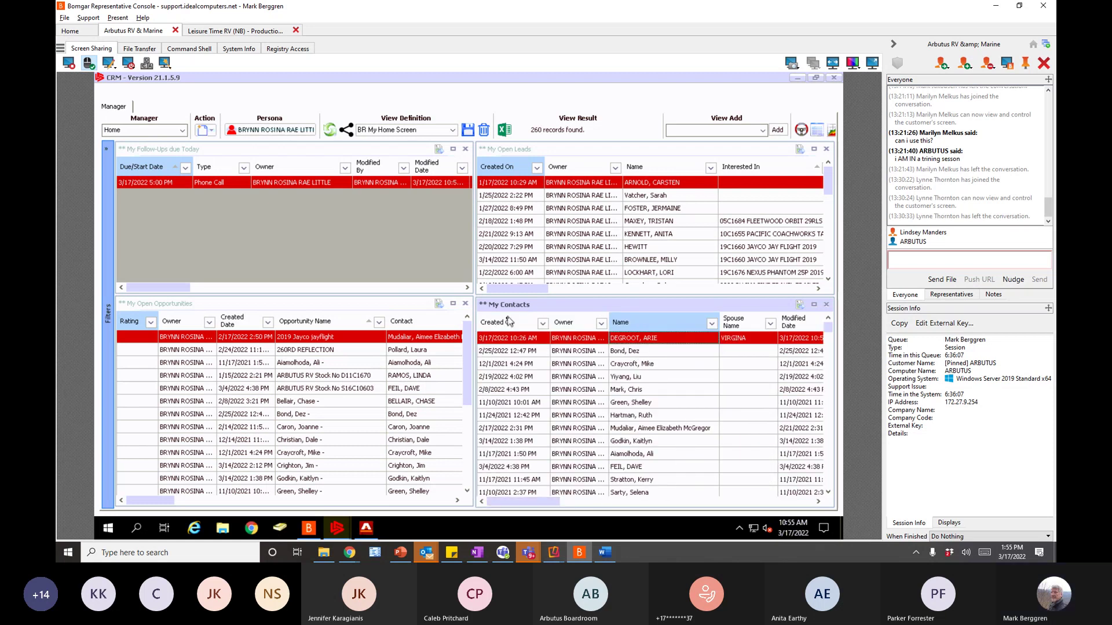
click(502, 328)
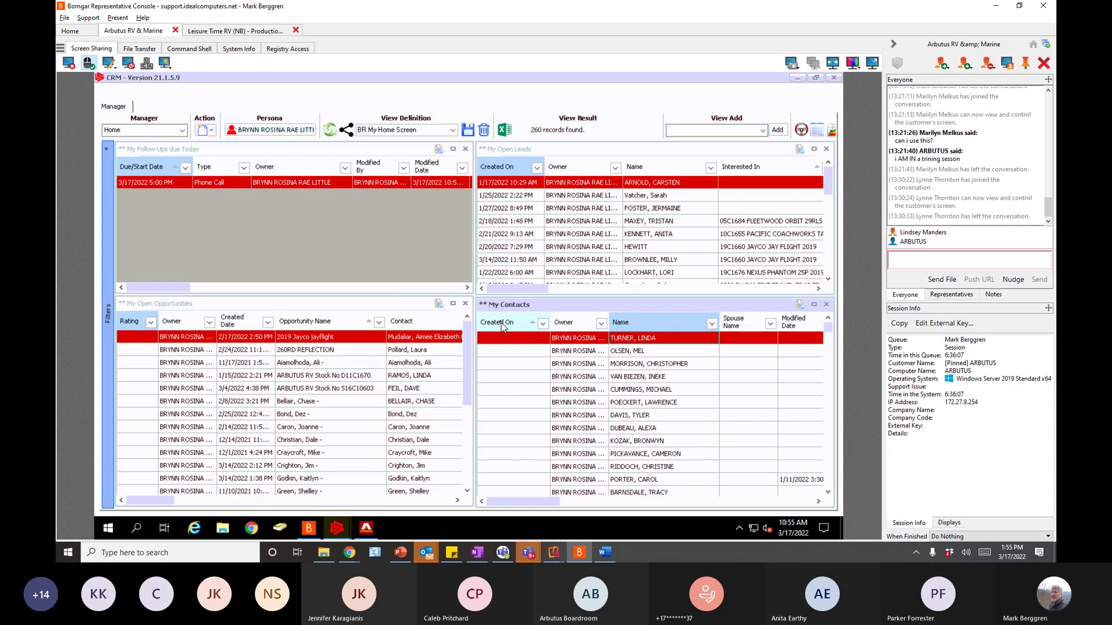
click(502, 322)
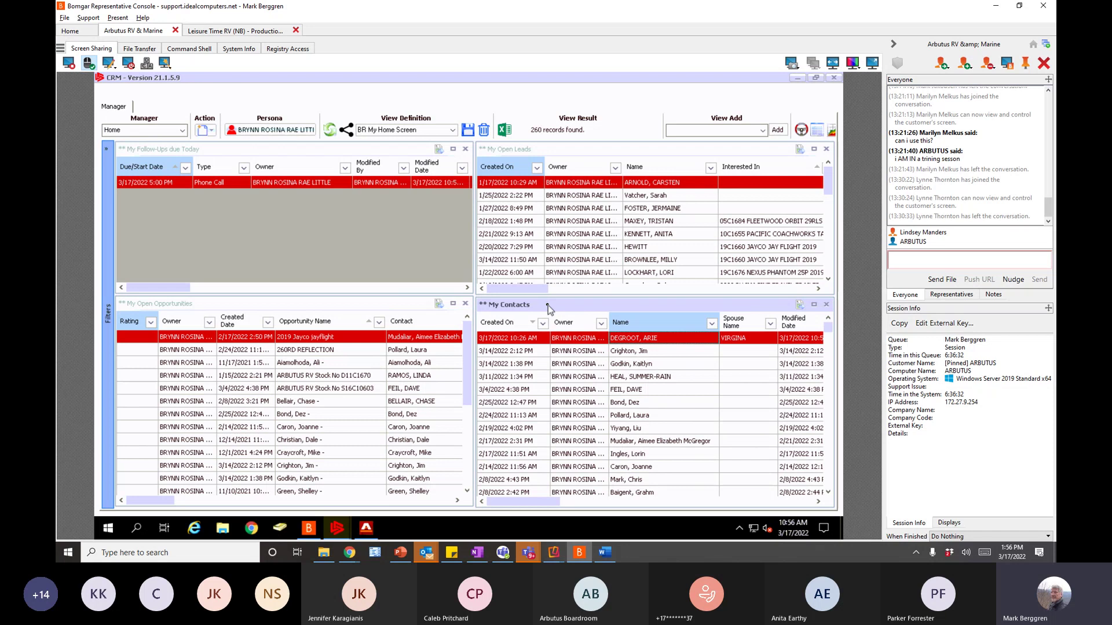
- View My Contacts and My Open Opportunities full-size, restoring each to its tile
click(814, 305)
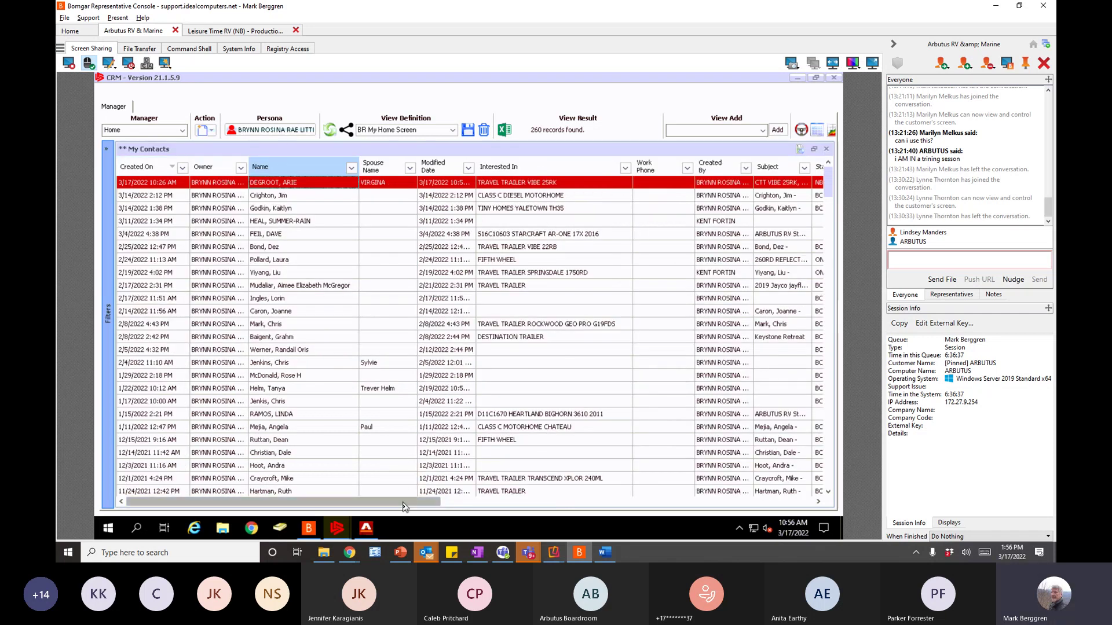
scroll(501, 502, right, 1)
click(501, 506)
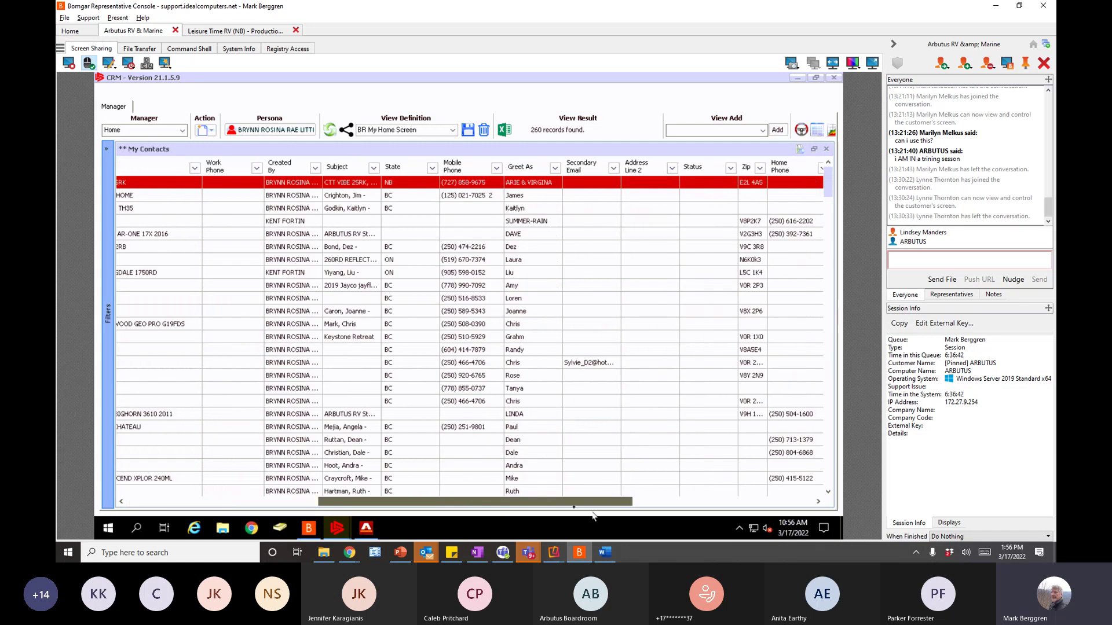
drag(598, 504, 306, 511)
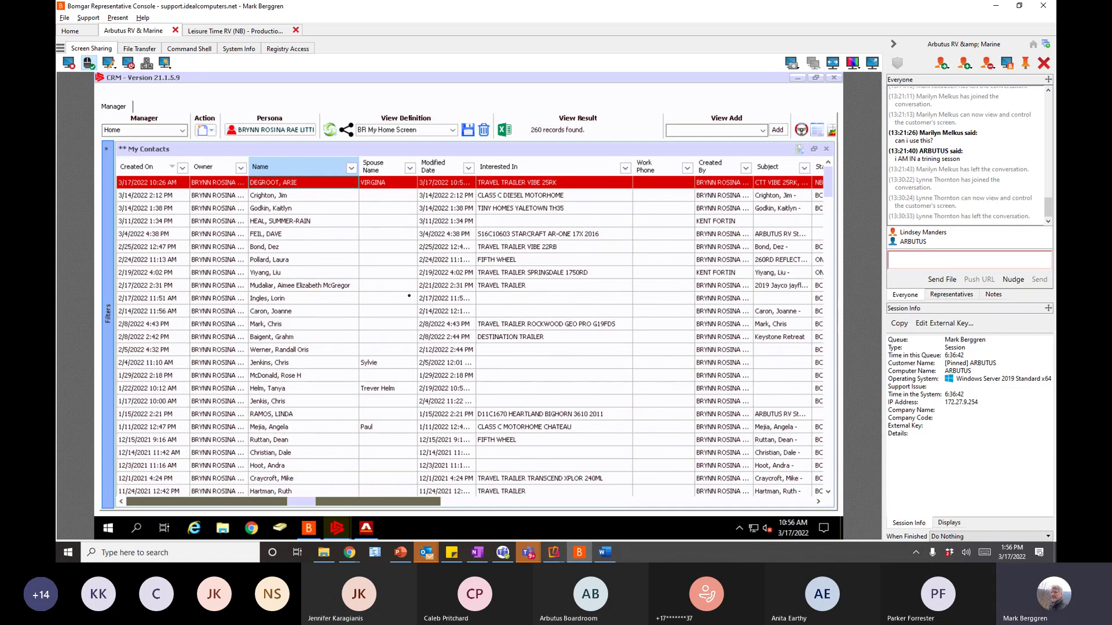
click(814, 150)
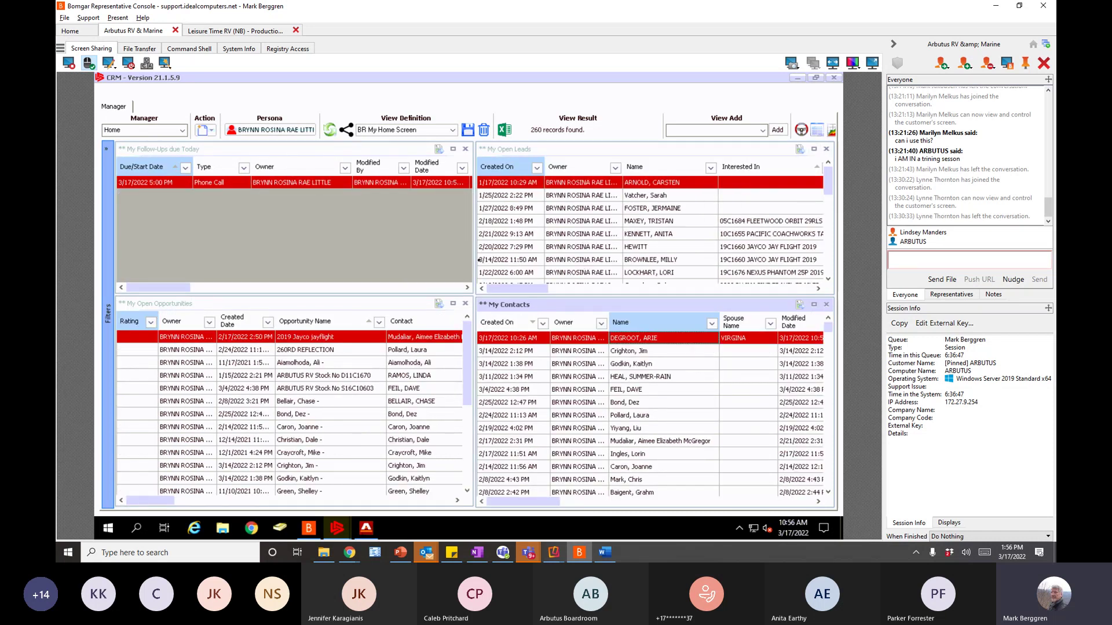
click(455, 307)
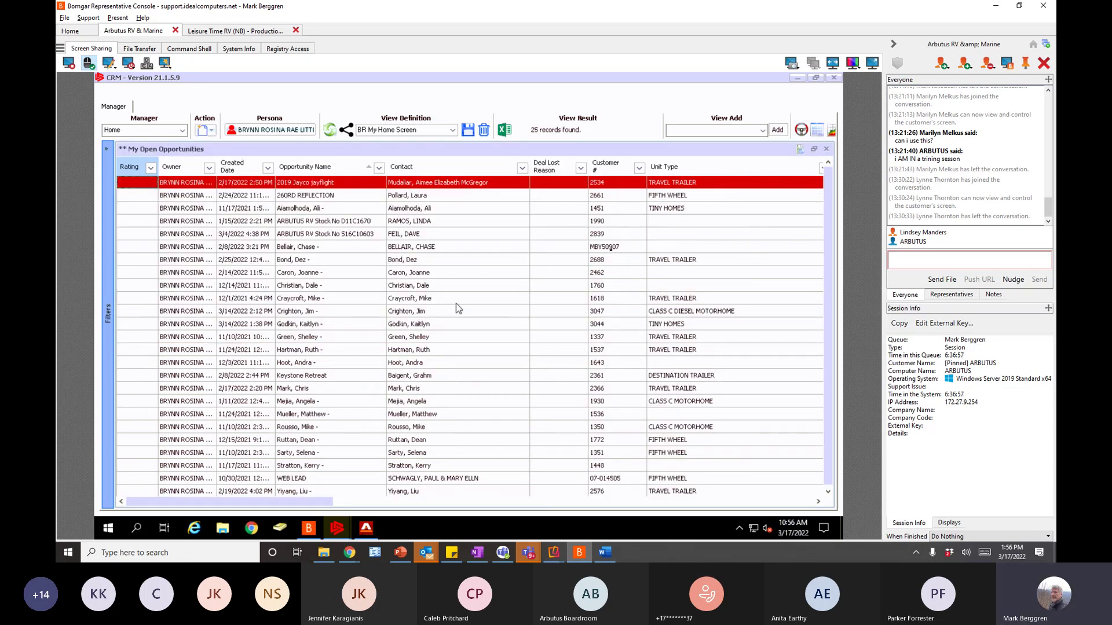
click(815, 151)
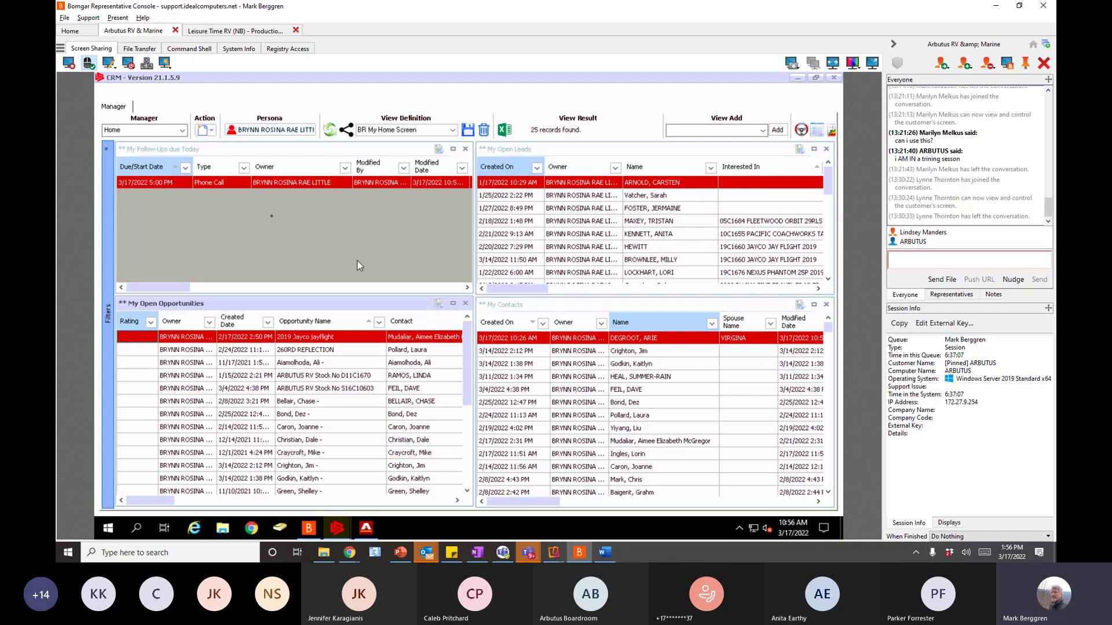
- Open the full My Open Opportunities view, then go back to the Home dashboard
click(183, 131)
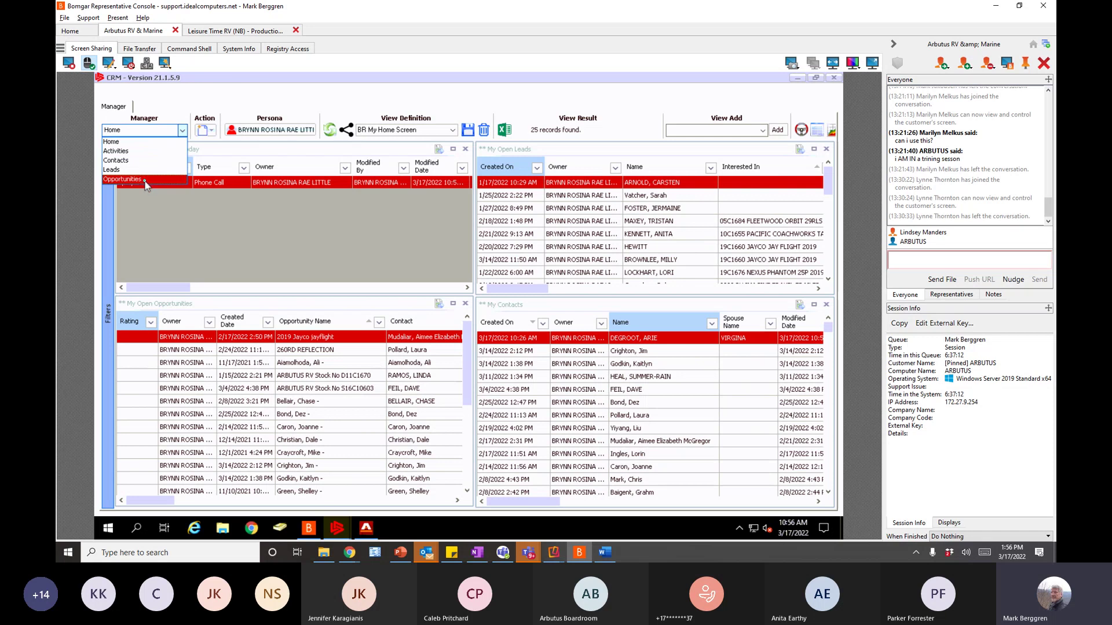
click(145, 181)
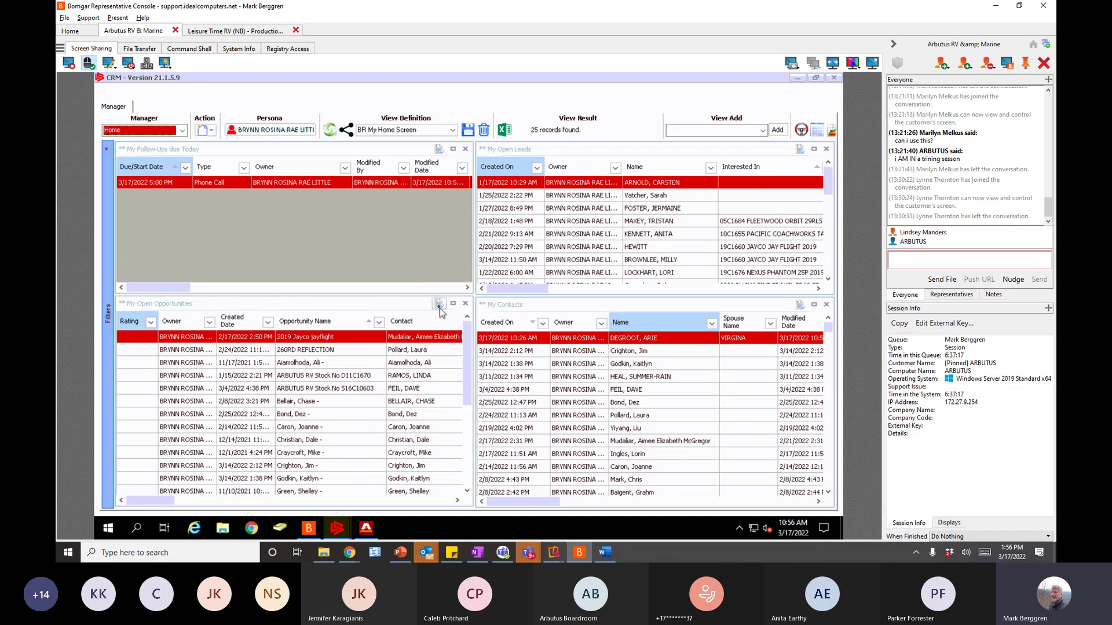
click(439, 306)
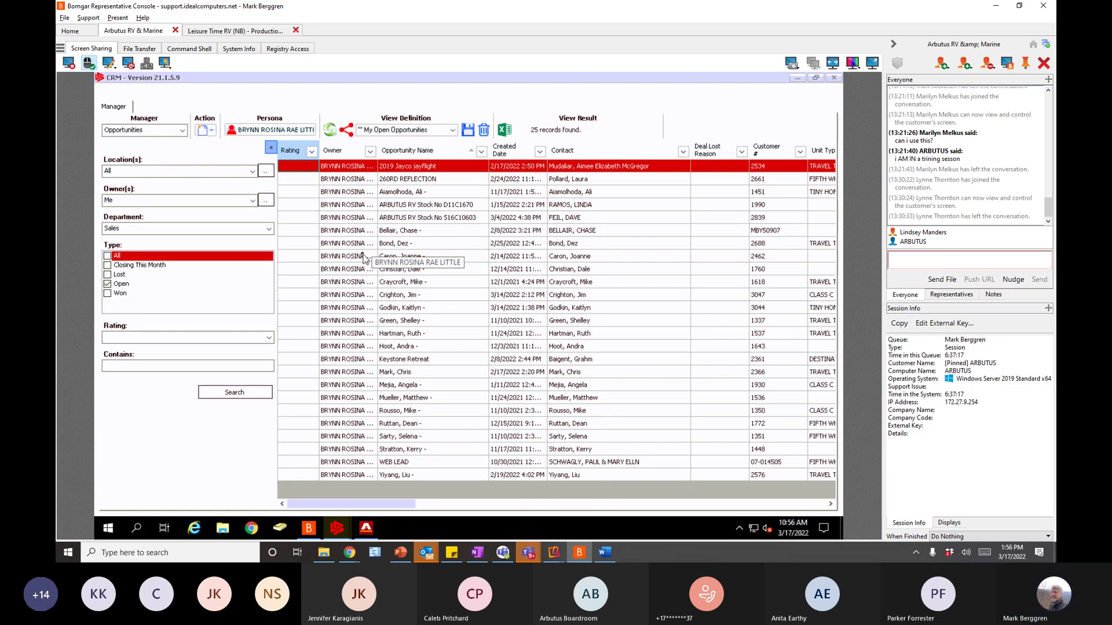
click(182, 130)
click(151, 142)
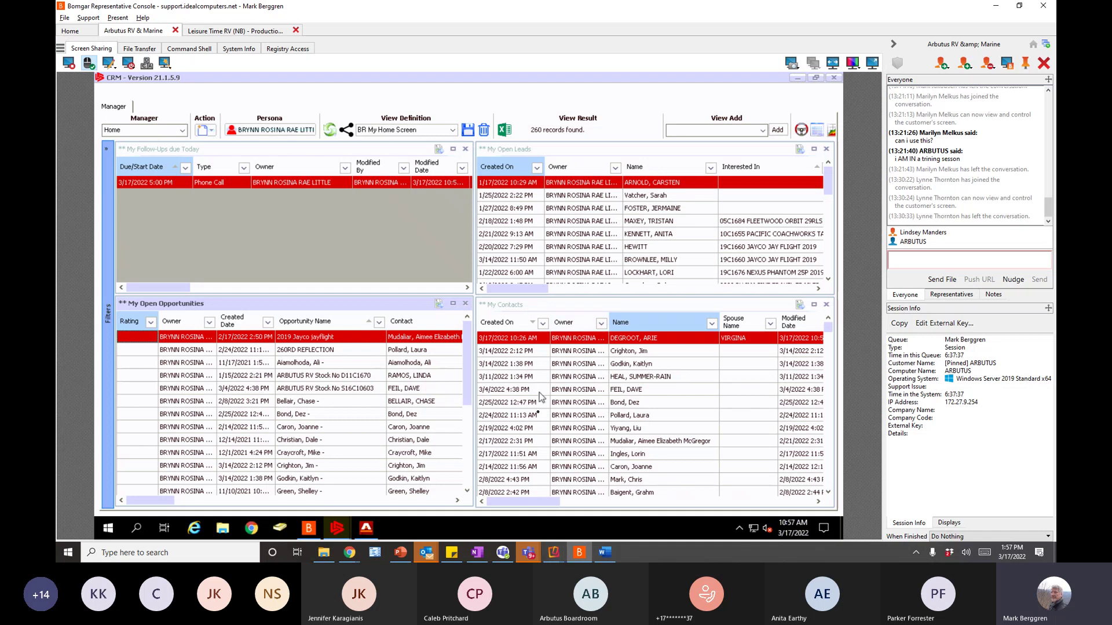
- Check the Opportunities Search Fields notes in OneNote and return to CRM
click(433, 553)
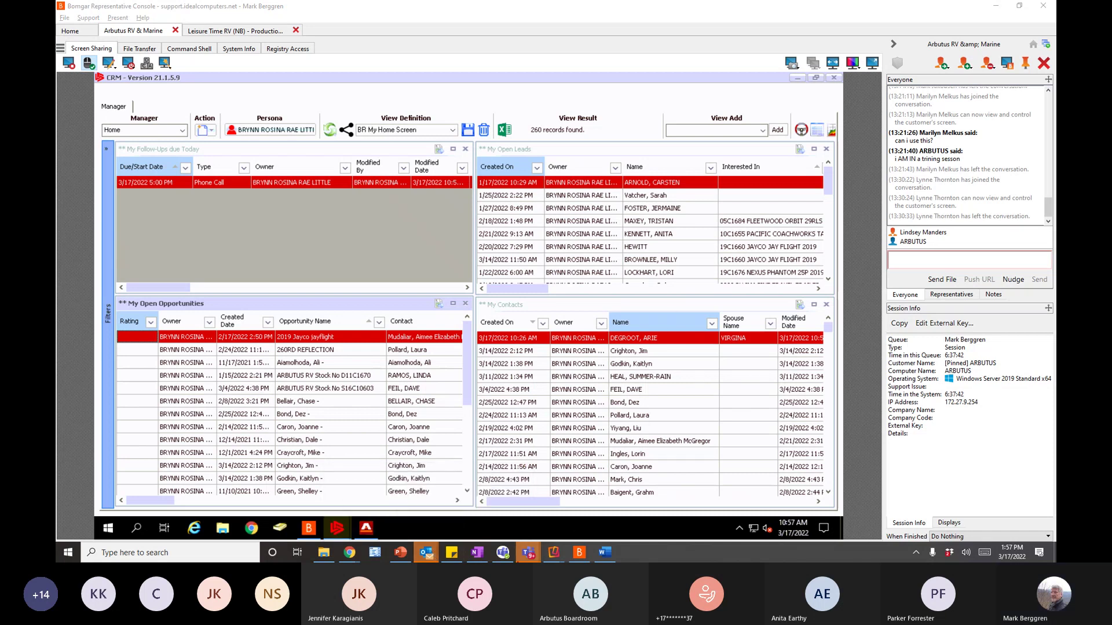
click(484, 553)
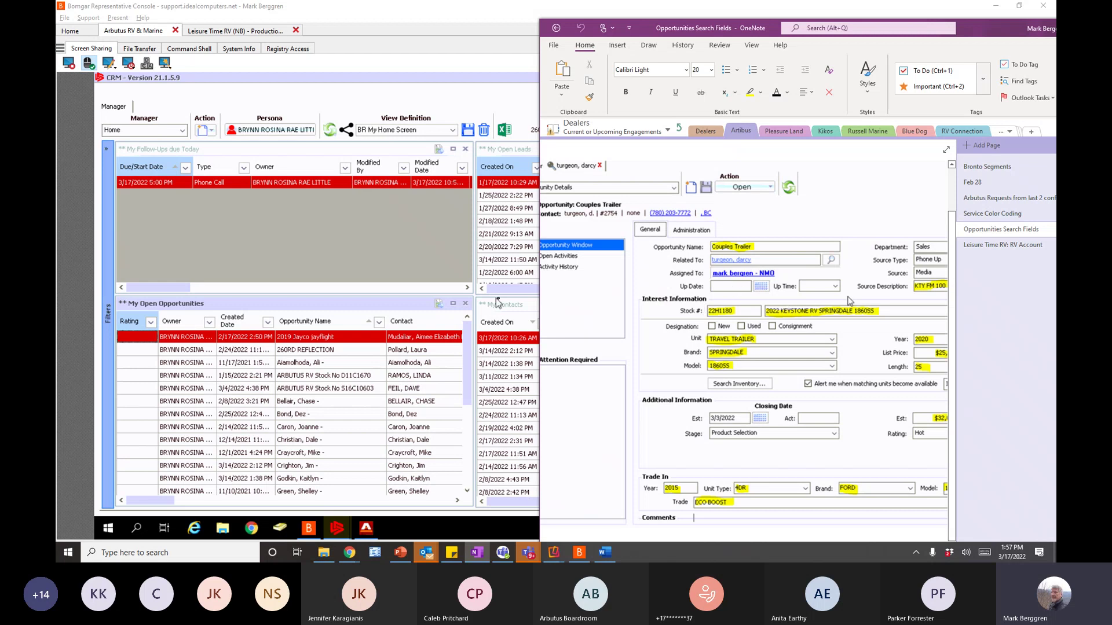
click(417, 277)
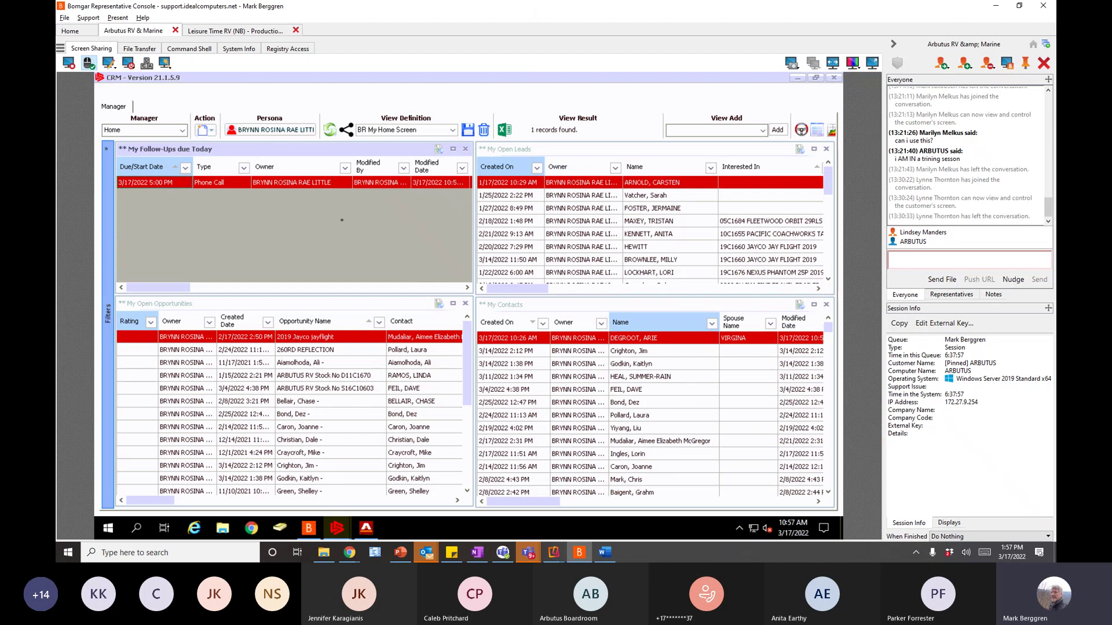
- Set Persona to Me and switch the Manager view to Opportunities
click(289, 131)
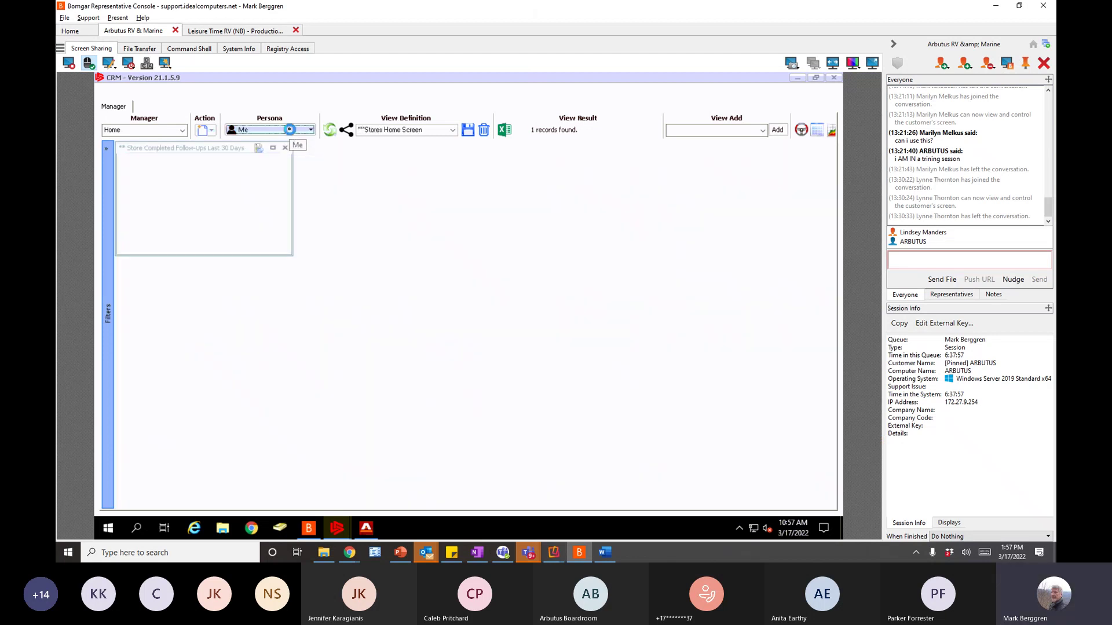
click(454, 131)
click(453, 131)
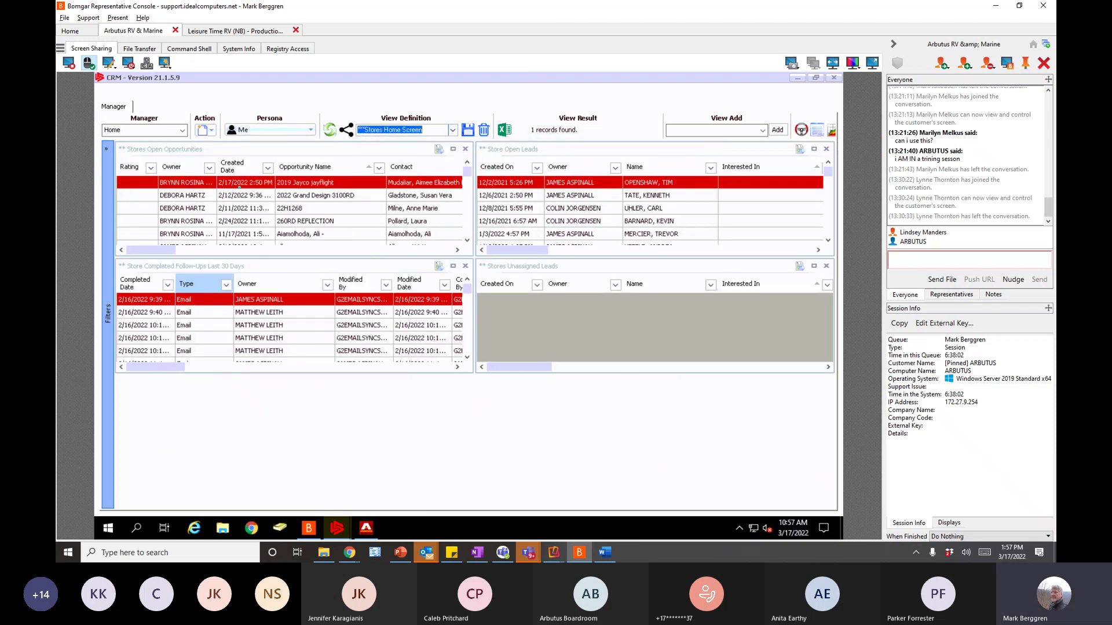
click(183, 130)
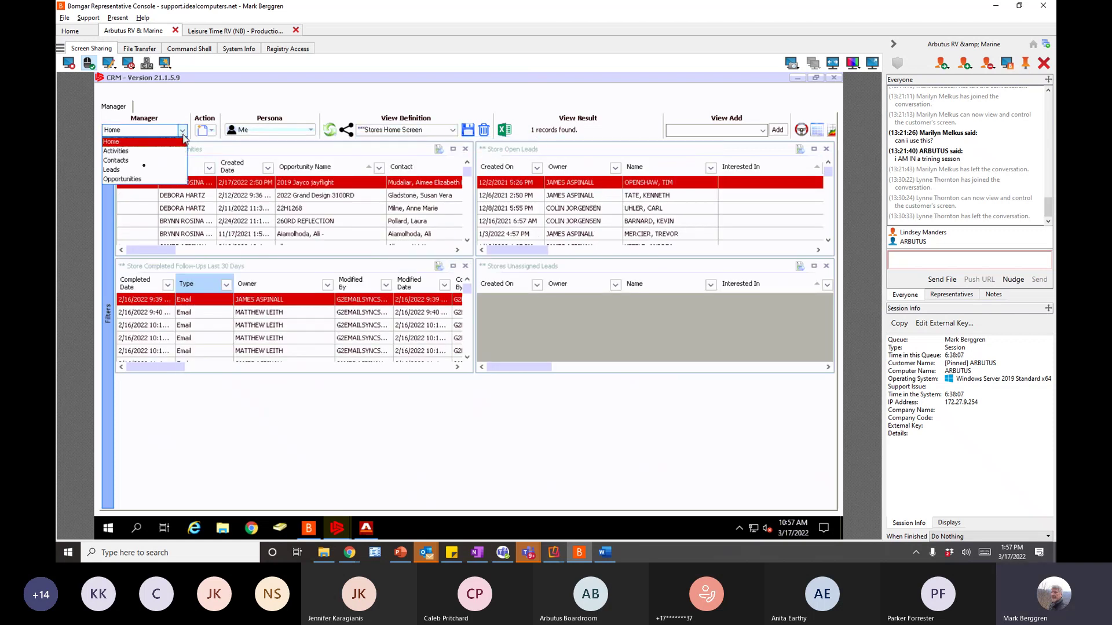
click(131, 180)
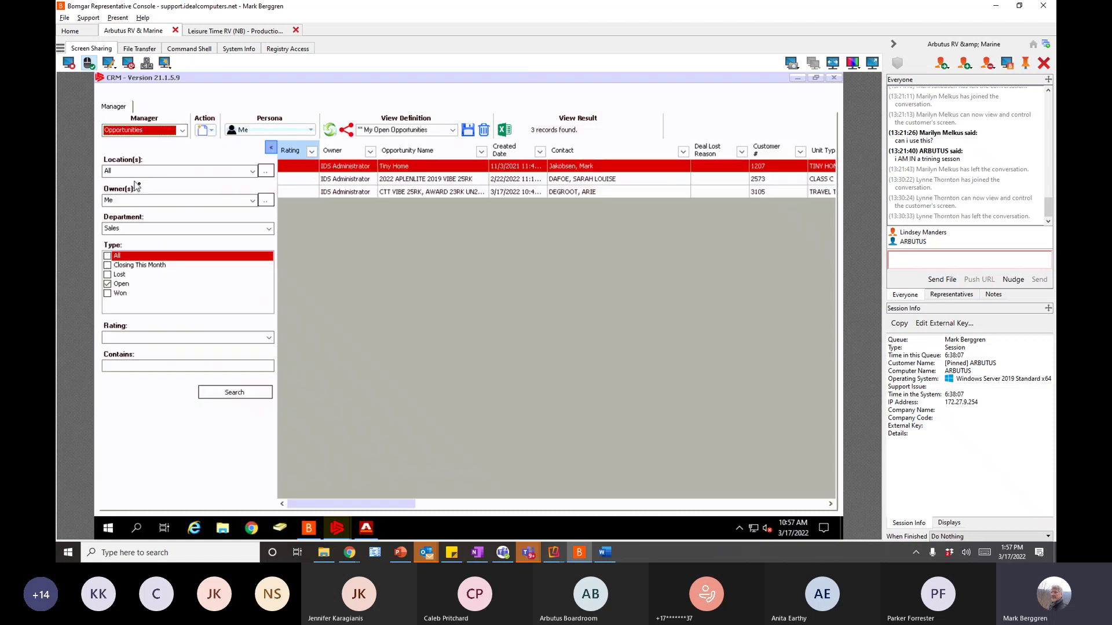
- Search the opportunities with Contains set to CTT
click(446, 194)
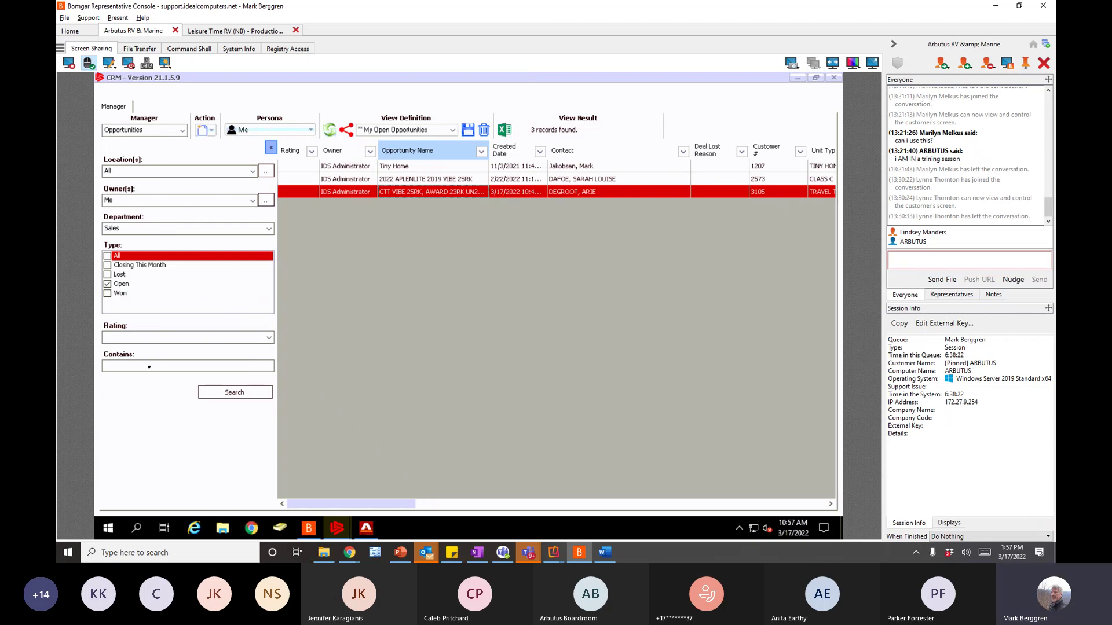
click(128, 364)
text(CTT)
click(241, 393)
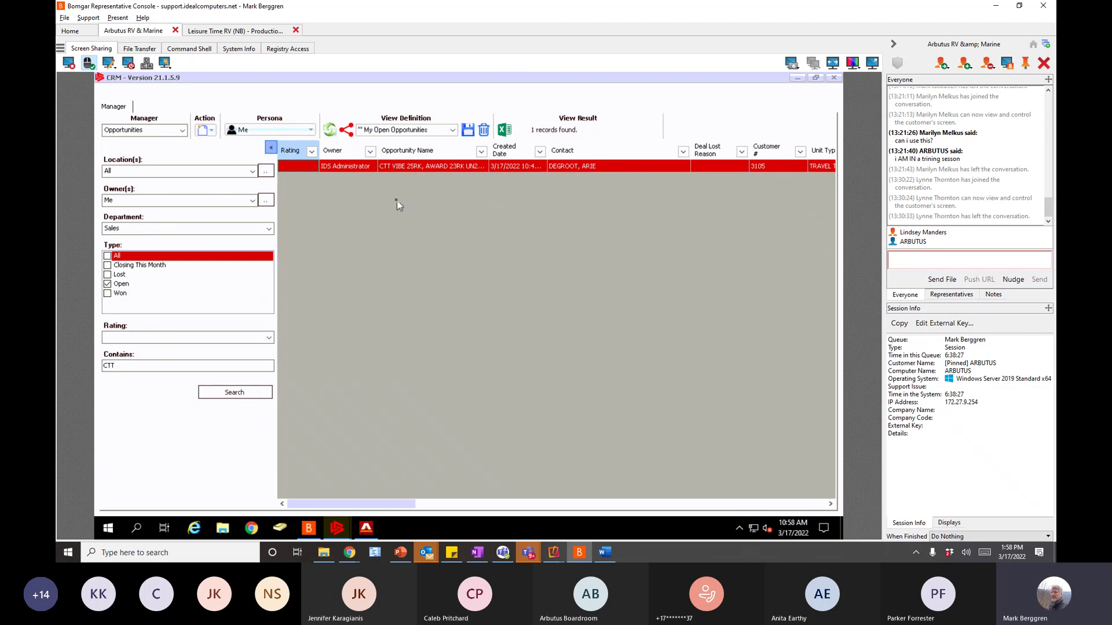
- Try a Contains search for COUPLES TRAILER, which finds 0 records
click(122, 366)
key(BackSpace)
key(BackSpace)
text(COUPLES)
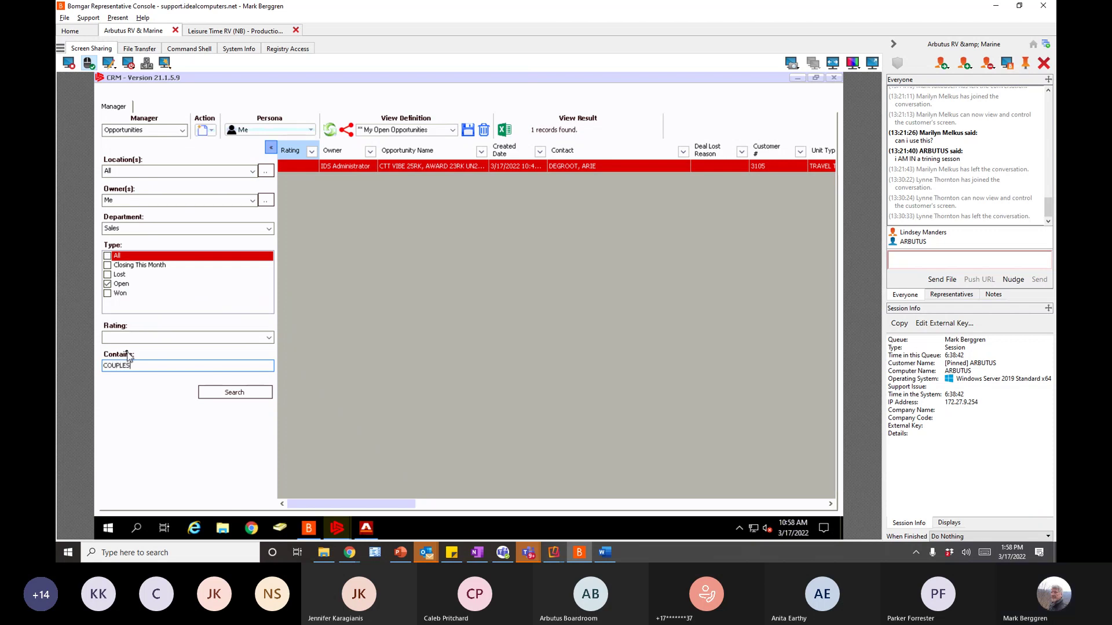
text( TRAILER)
click(249, 393)
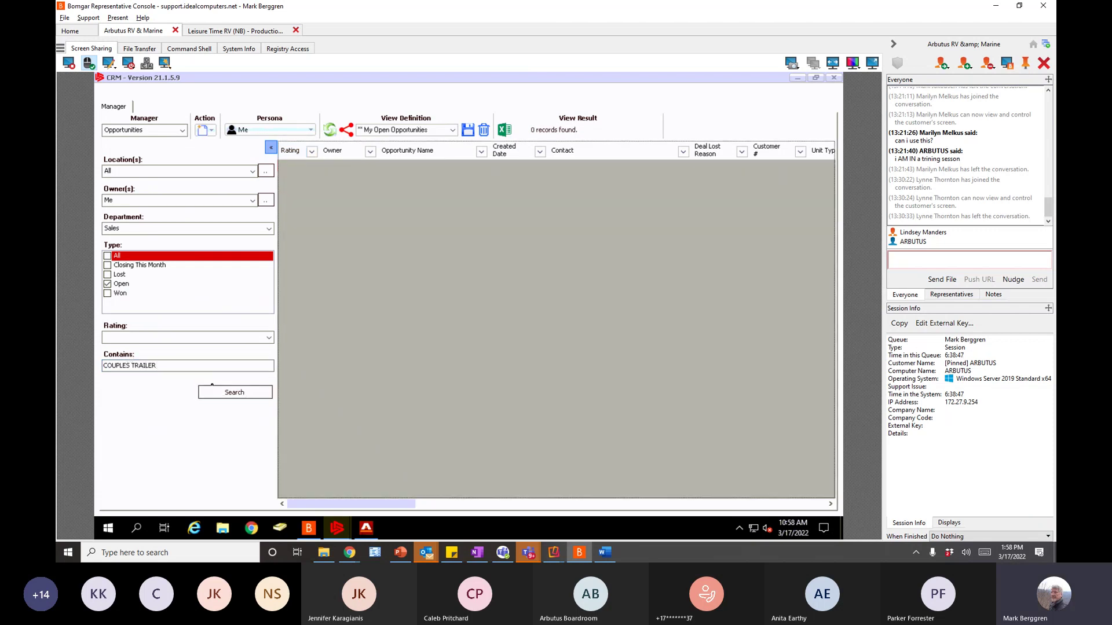
- Change the Contains term back to CTT and rerun the search
click(166, 369)
key(ctrl+a)
text(CTT)
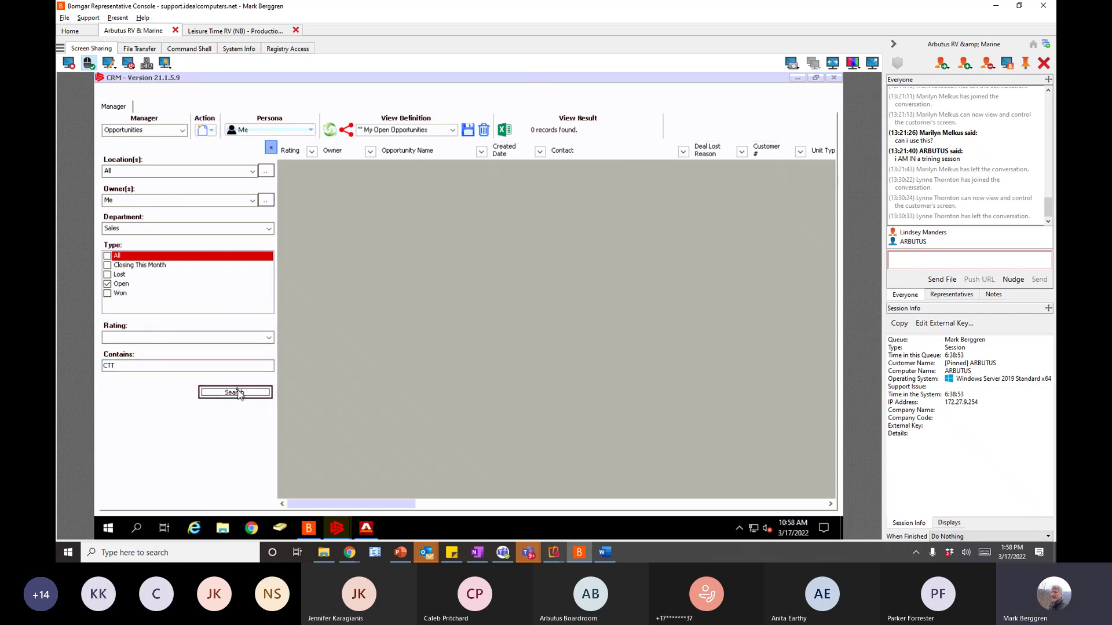
click(238, 393)
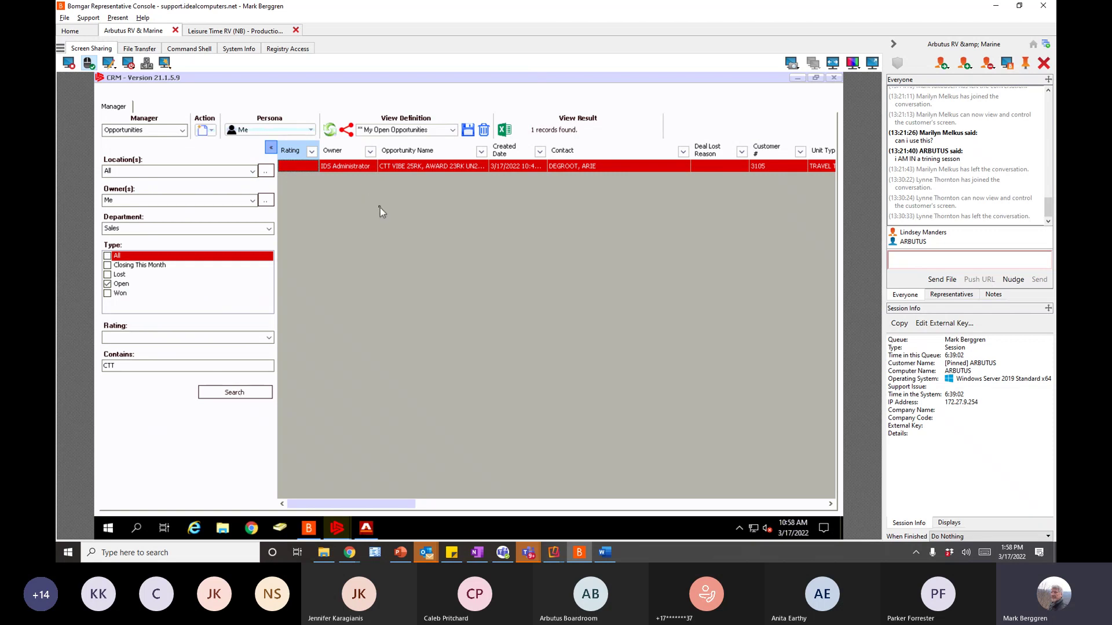
- Switch the Persona to another salesperson to view their open opportunities
click(311, 130)
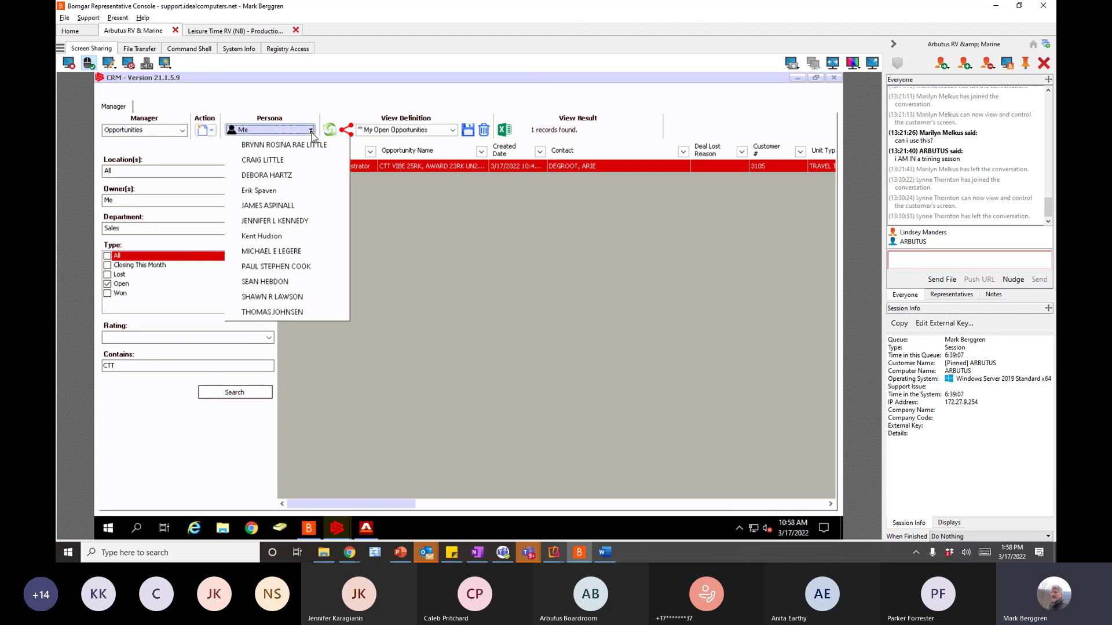
click(290, 145)
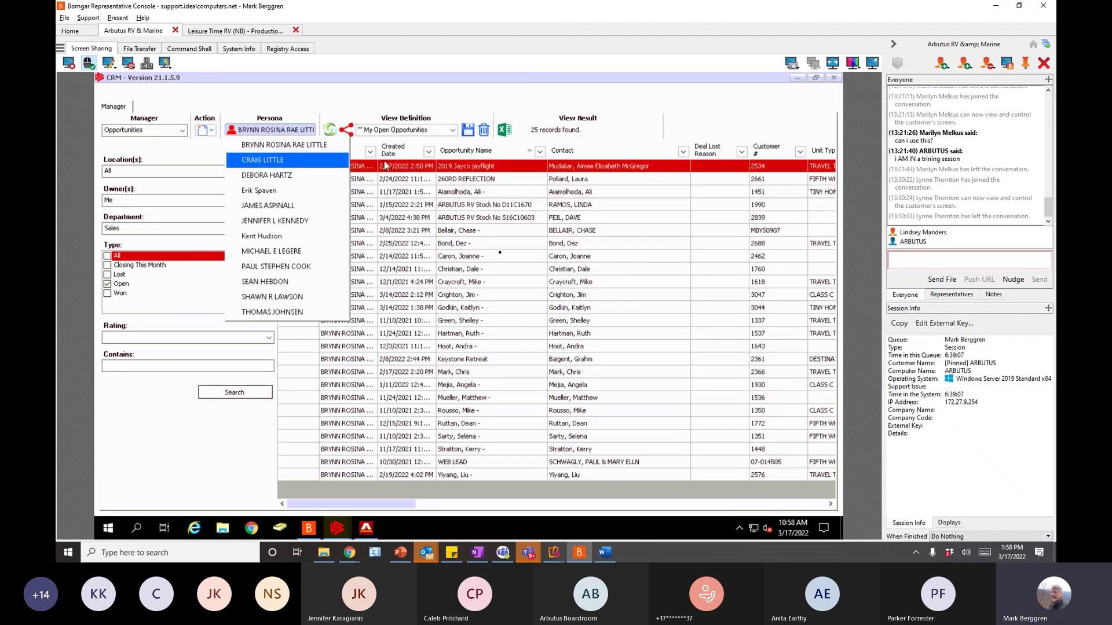
click(522, 294)
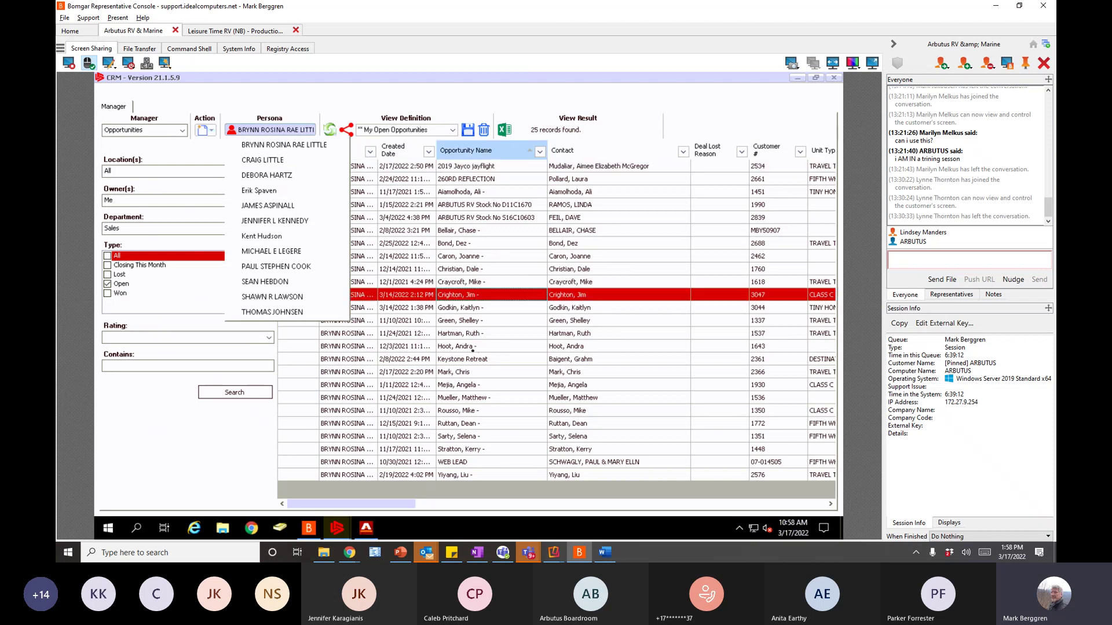
click(460, 360)
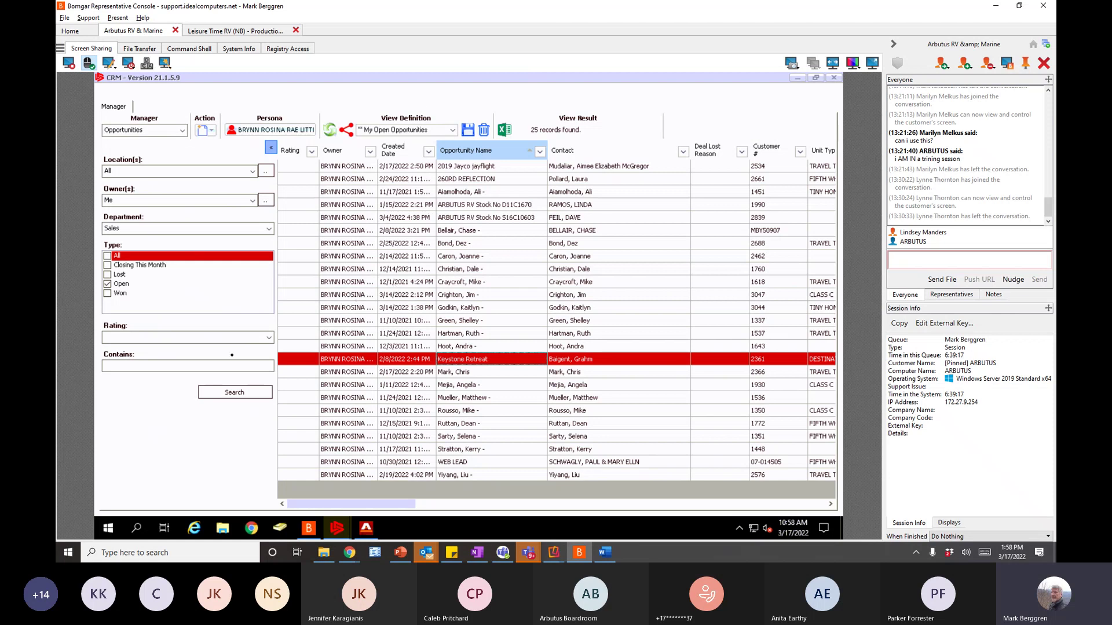
- Search opportunities containing 'RETREAT' and open the Keystone Retreat opportunity
click(185, 367)
click(199, 366)
text(RETREAT)
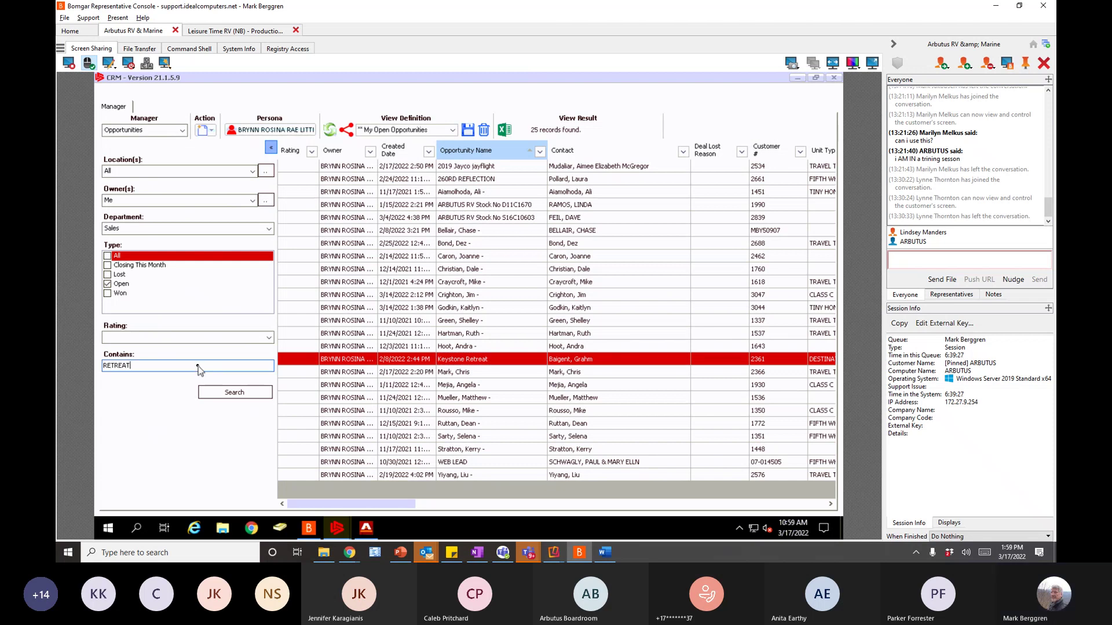
click(234, 393)
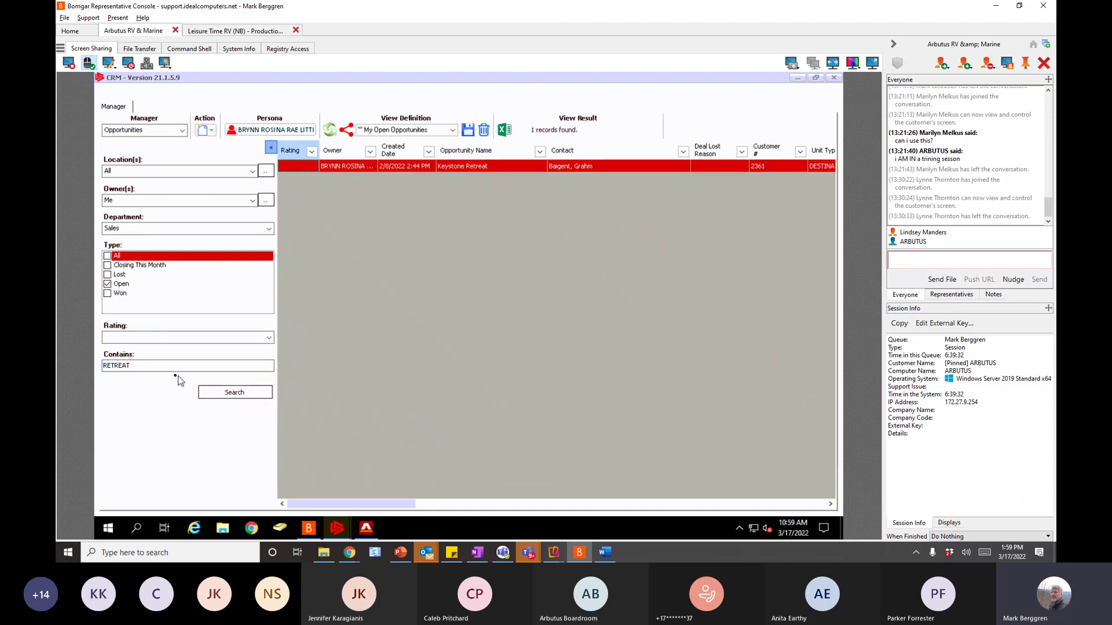
double_click(354, 166)
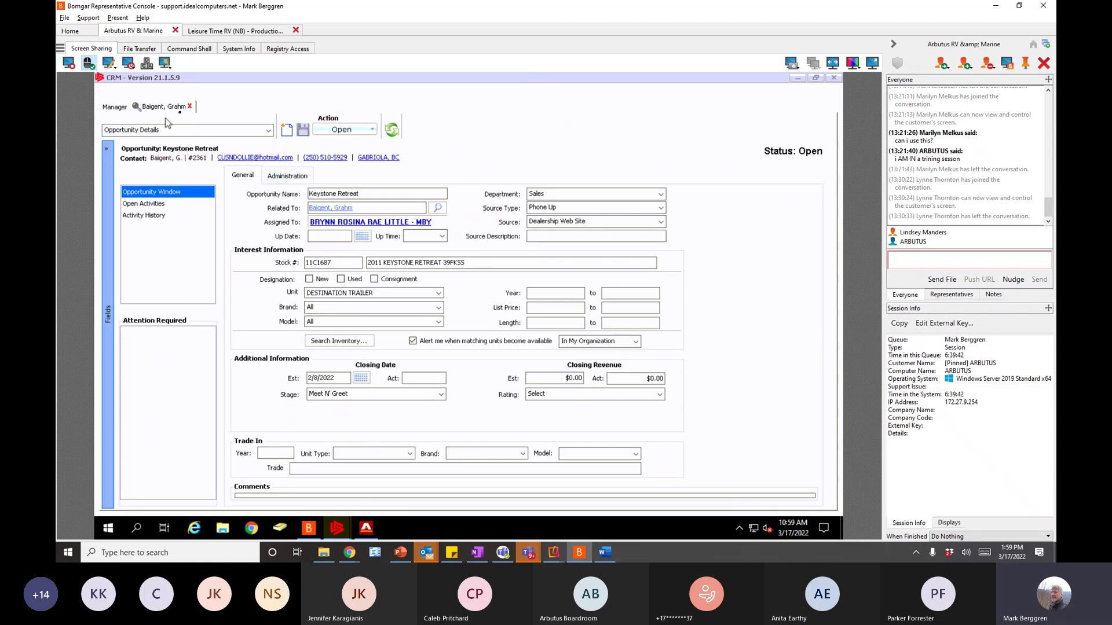
- Back on the Manager list, search with Contains 'DESTIN', correcting the DESSTIN typo
click(115, 107)
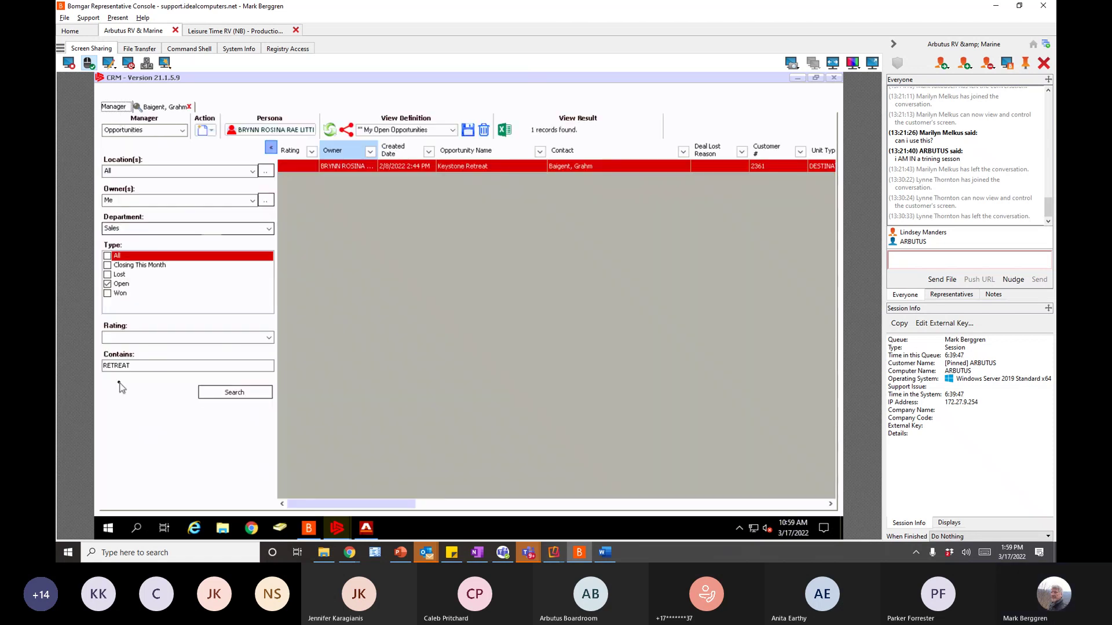
drag(138, 366, 71, 376)
text(DESTIN)
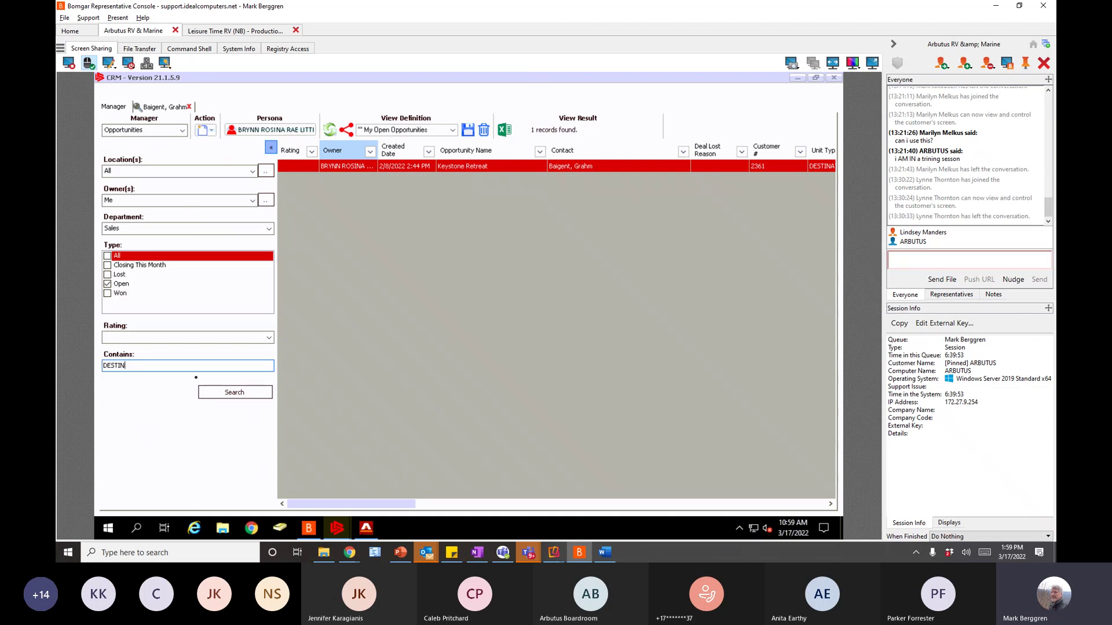
click(234, 392)
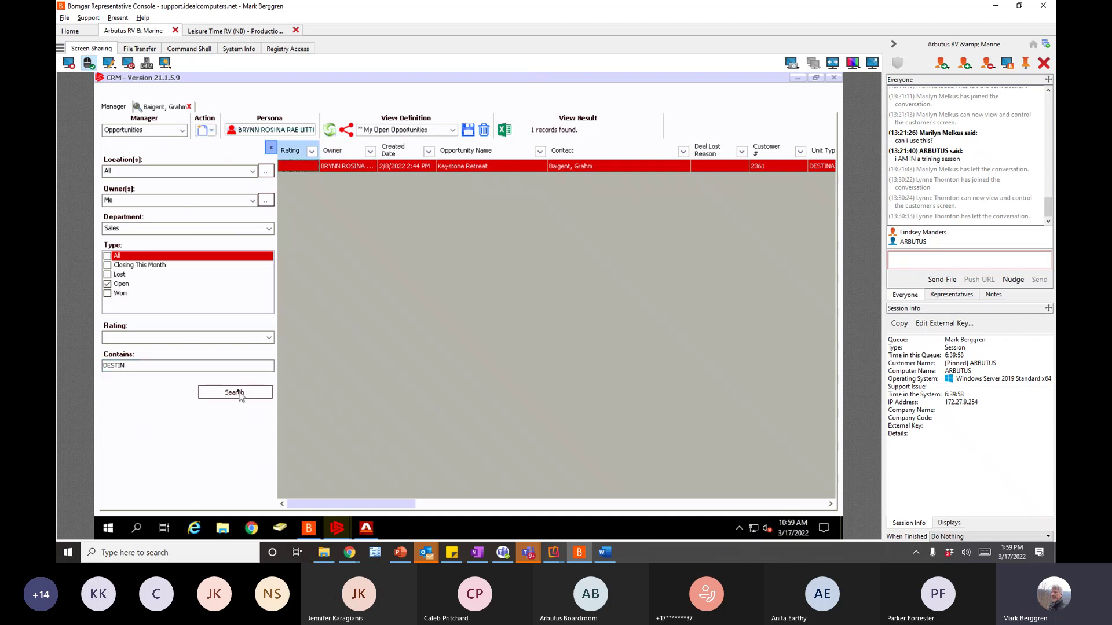
click(113, 366)
click(236, 393)
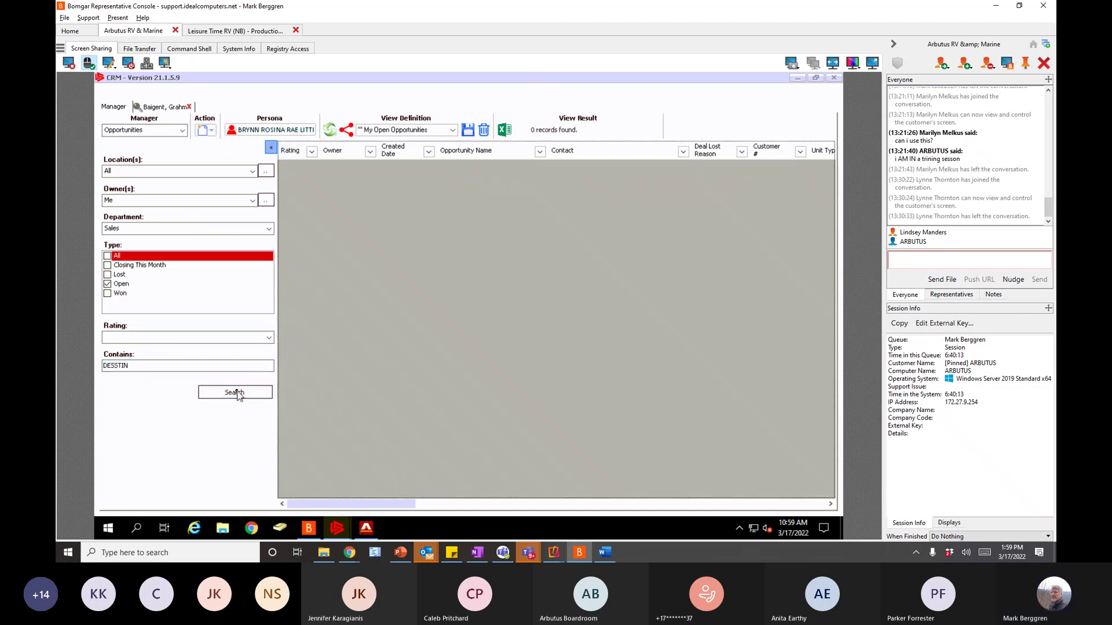
drag(112, 366, 117, 367)
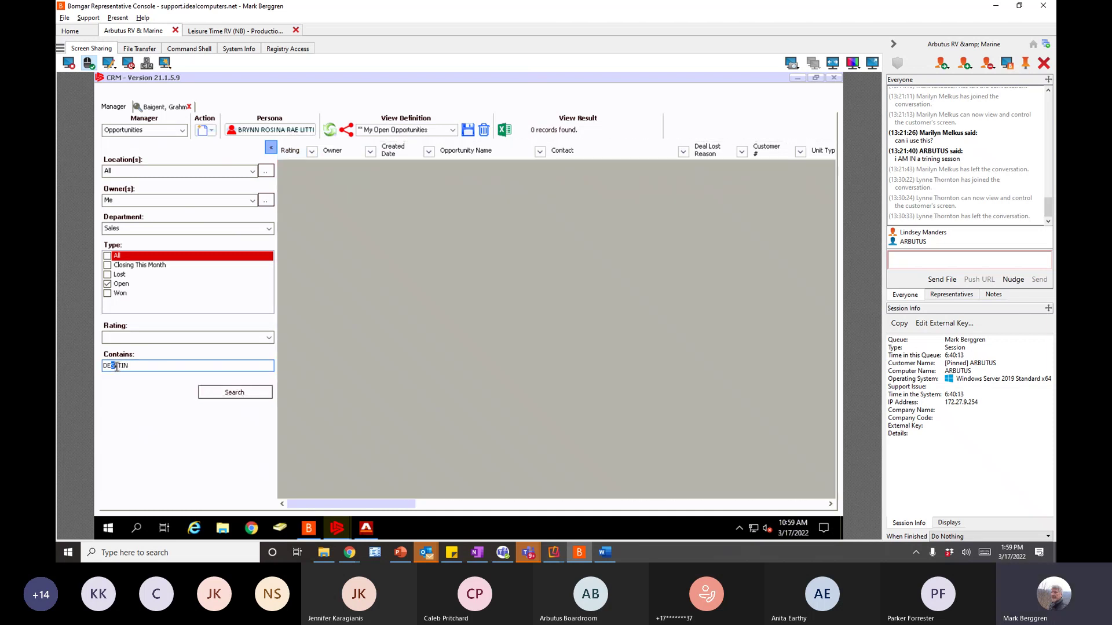
key(BackSpace)
click(229, 393)
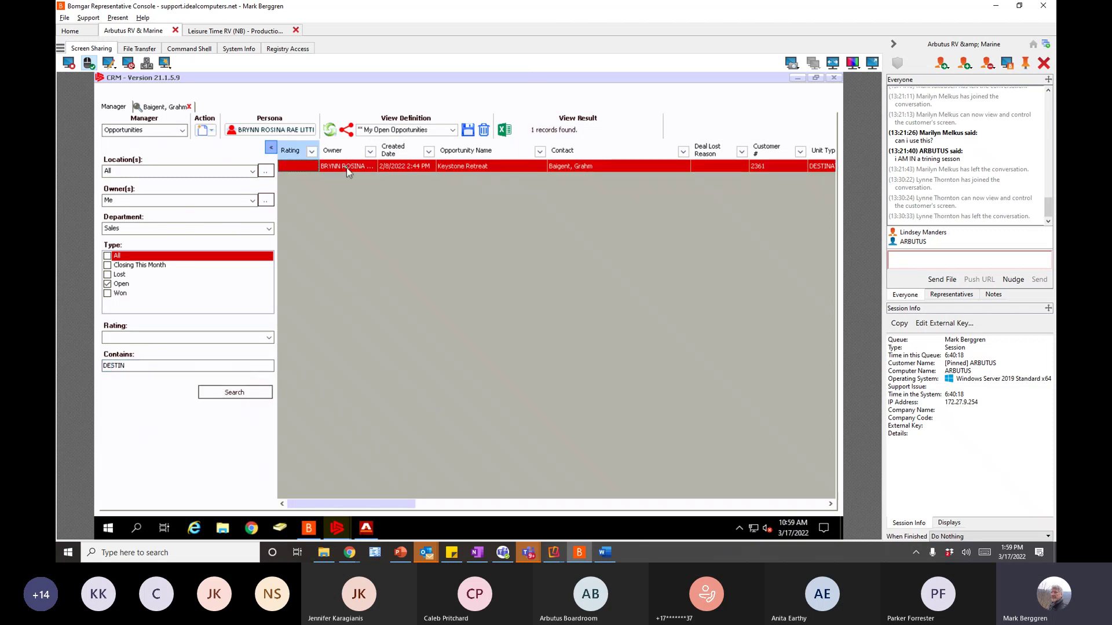
- Reopen the Keystone Retreat result and select its model code 39FKSS
click(348, 168)
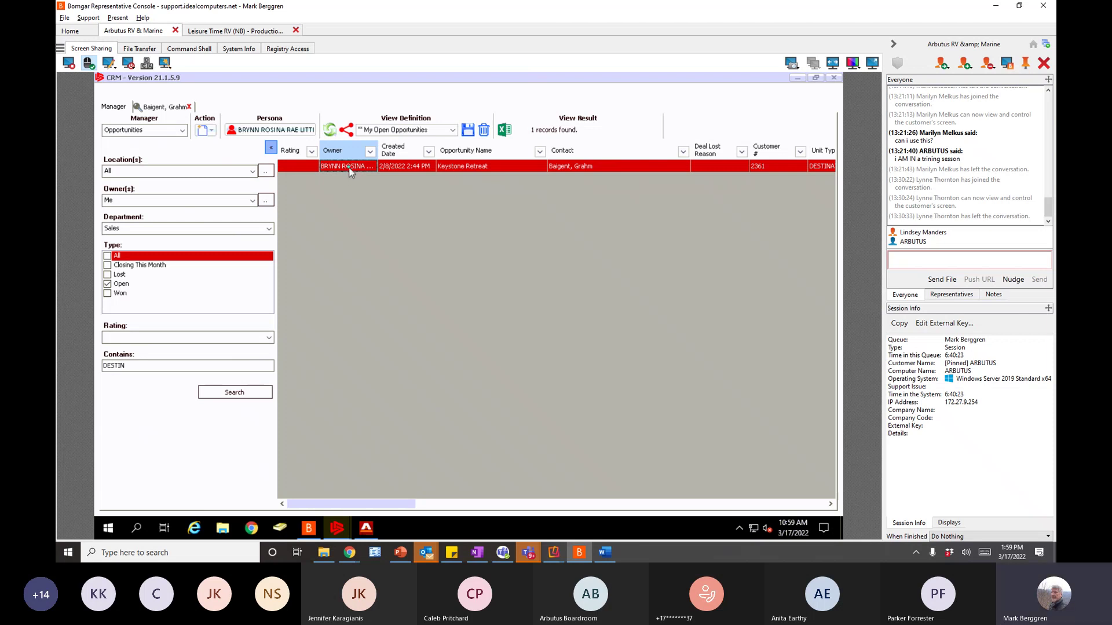
double_click(349, 169)
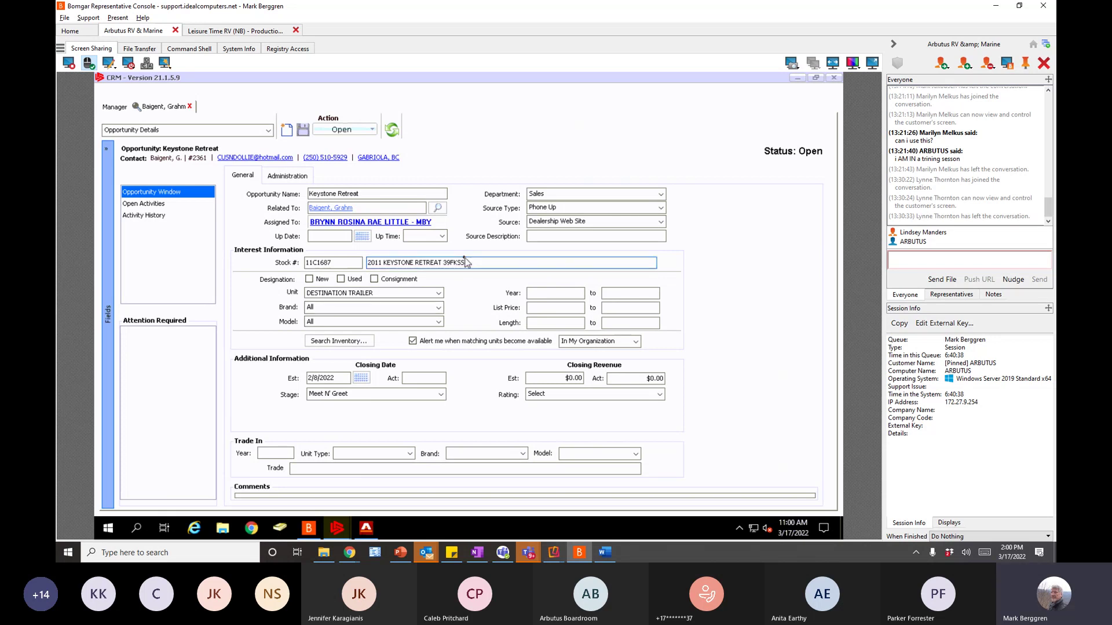
key(shift+Left)
key(shift+Left)
key(shift+Left)
key(shift+Left)
key(shift+Left)
key(shift+Left)
key(ctrl+c)
- Clear the DESTIN Contains filter and rerun the opportunity search
click(192, 107)
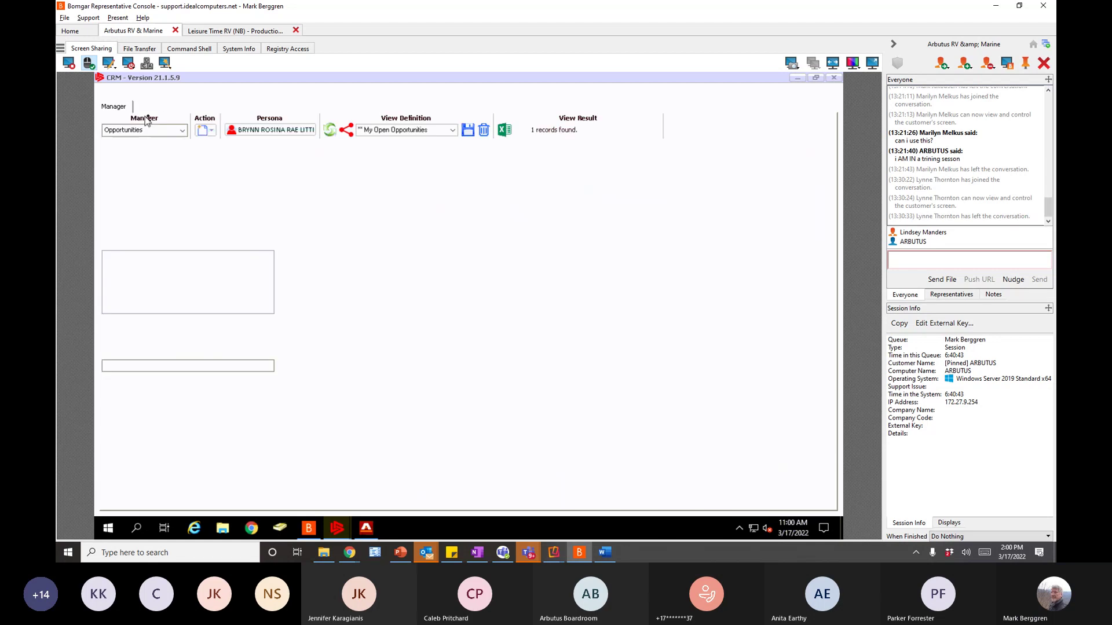
double_click(164, 365)
key(BackSpace)
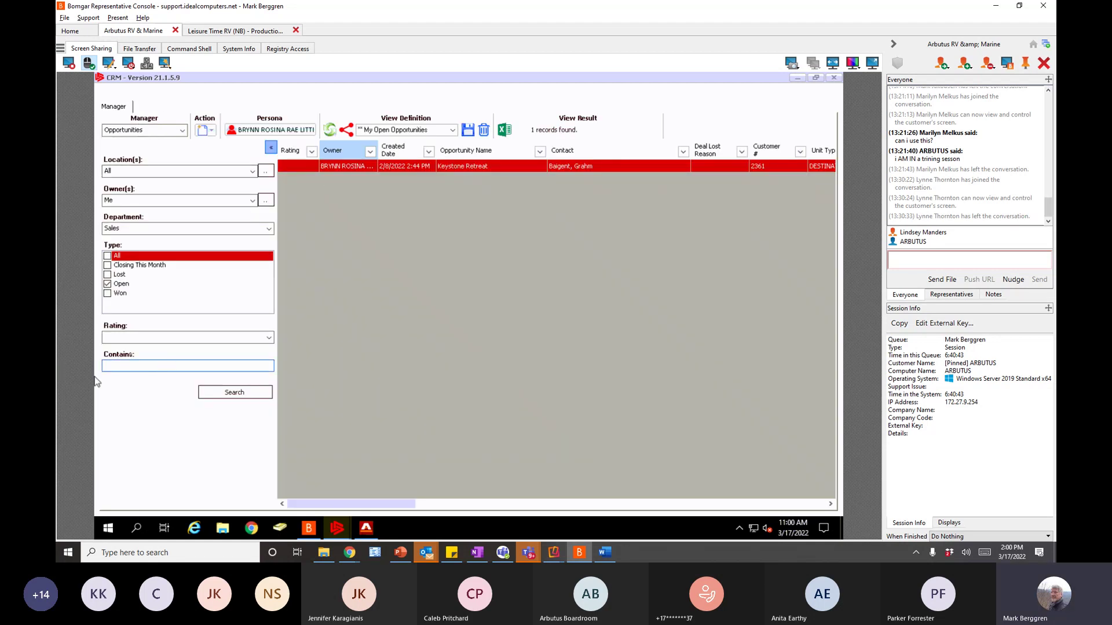
click(235, 393)
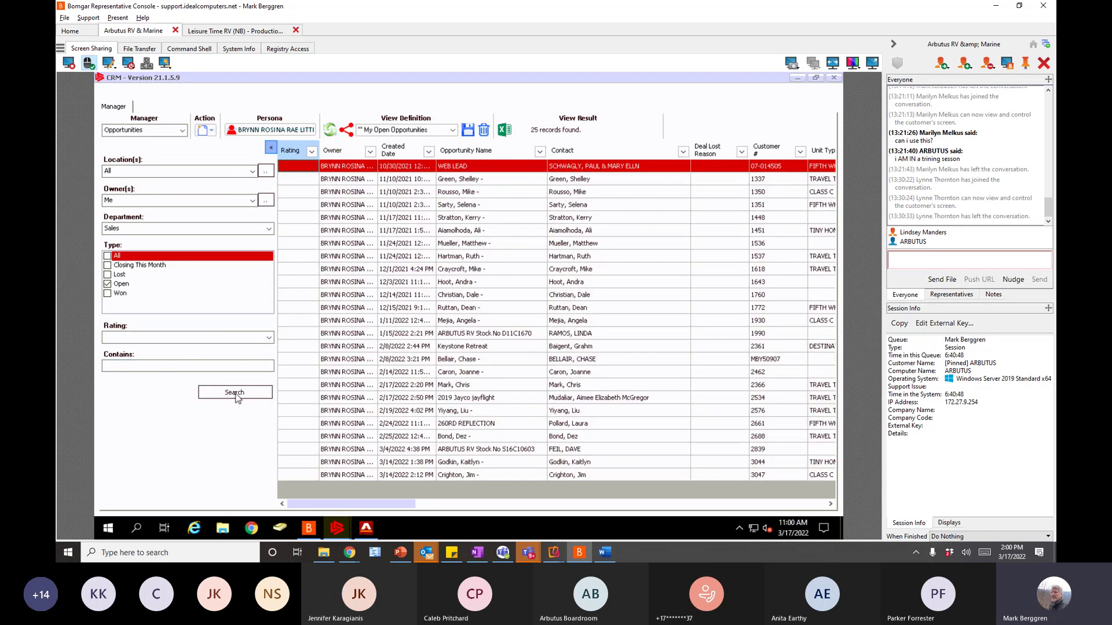
- Paste 39FKSS into Contains and search open opportunities for it
click(137, 371)
key(ctrl+v)
click(235, 394)
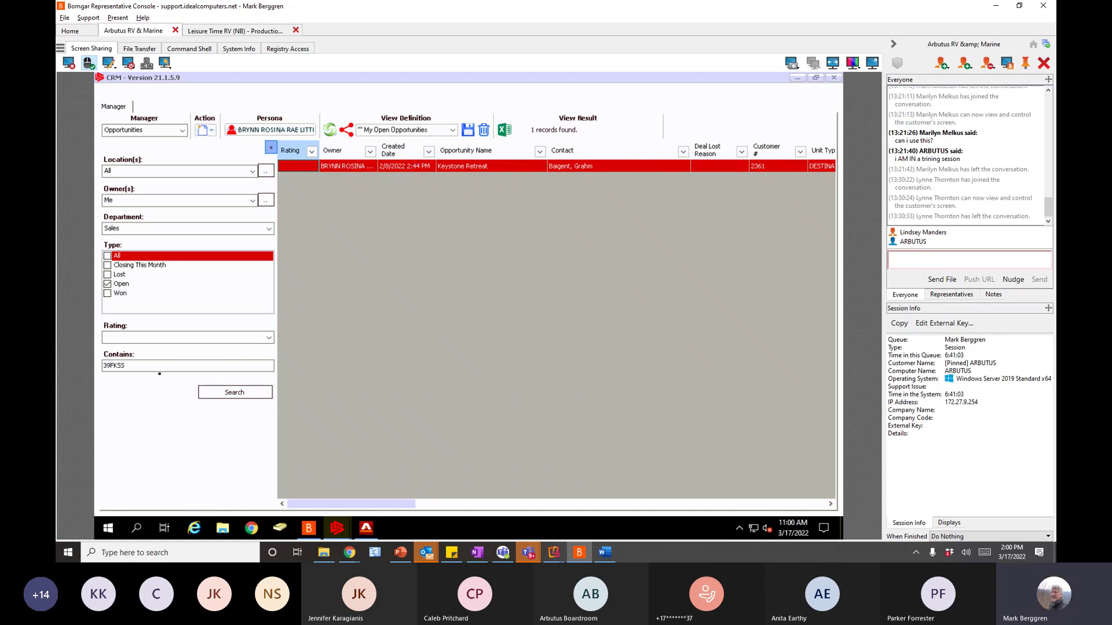
click(476, 554)
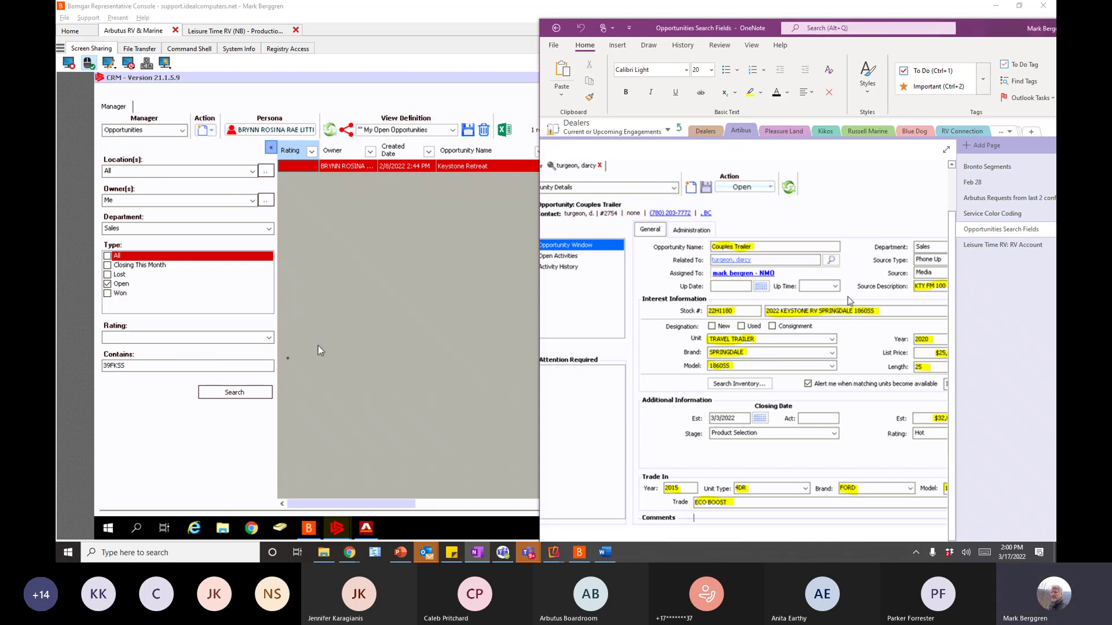
click(379, 311)
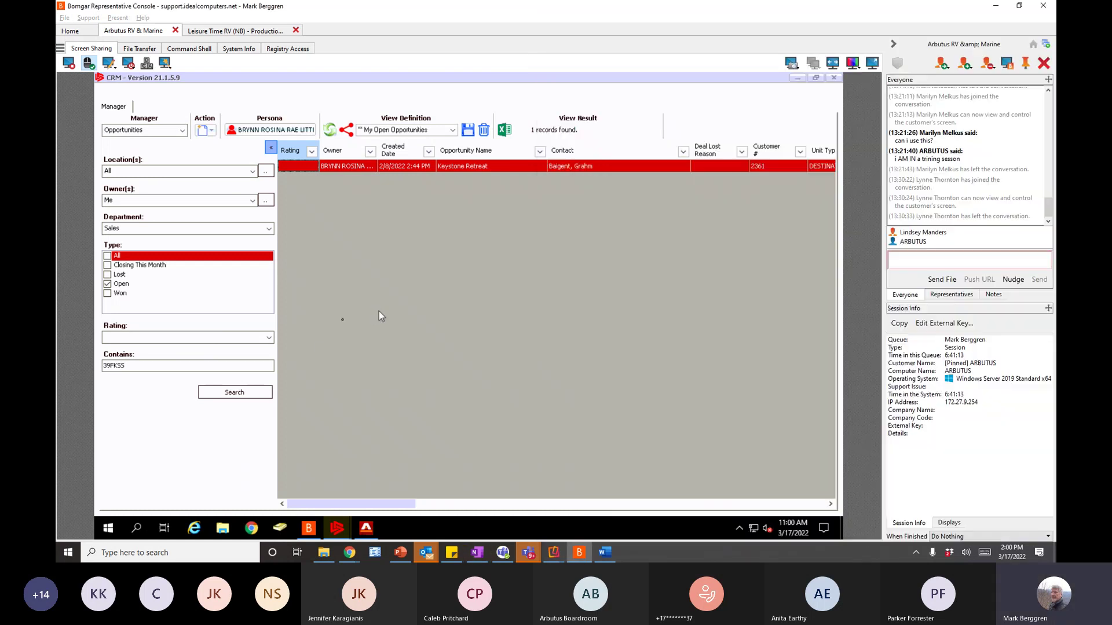
- Remove the 39FKSS filter to list all 25 opportunities, then switch Manager to Home
double_click(116, 365)
key(BackSpace)
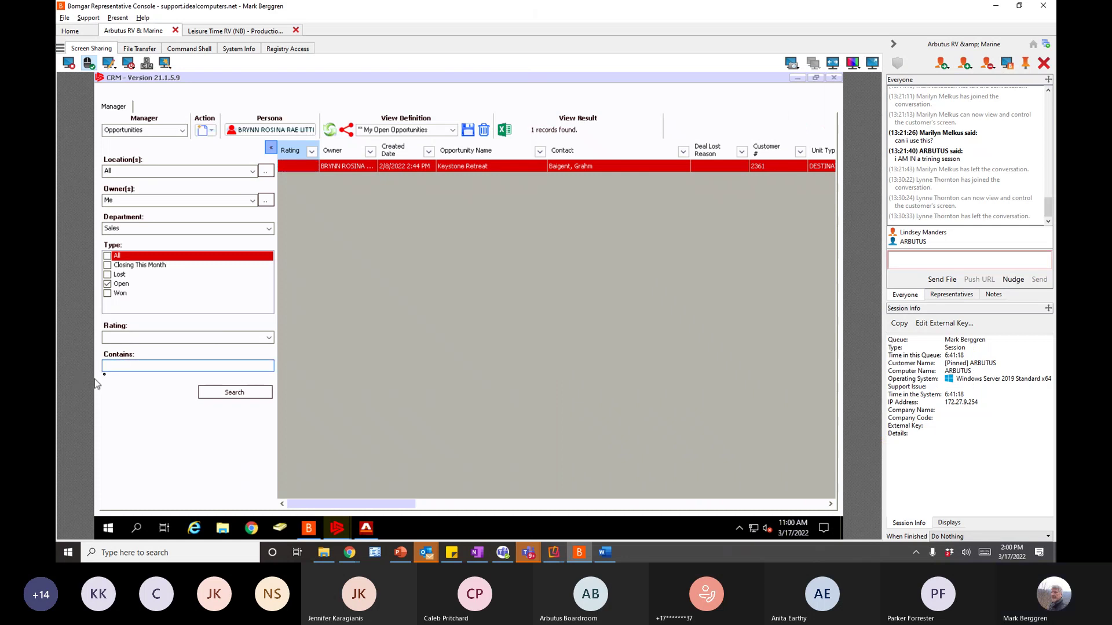
click(219, 393)
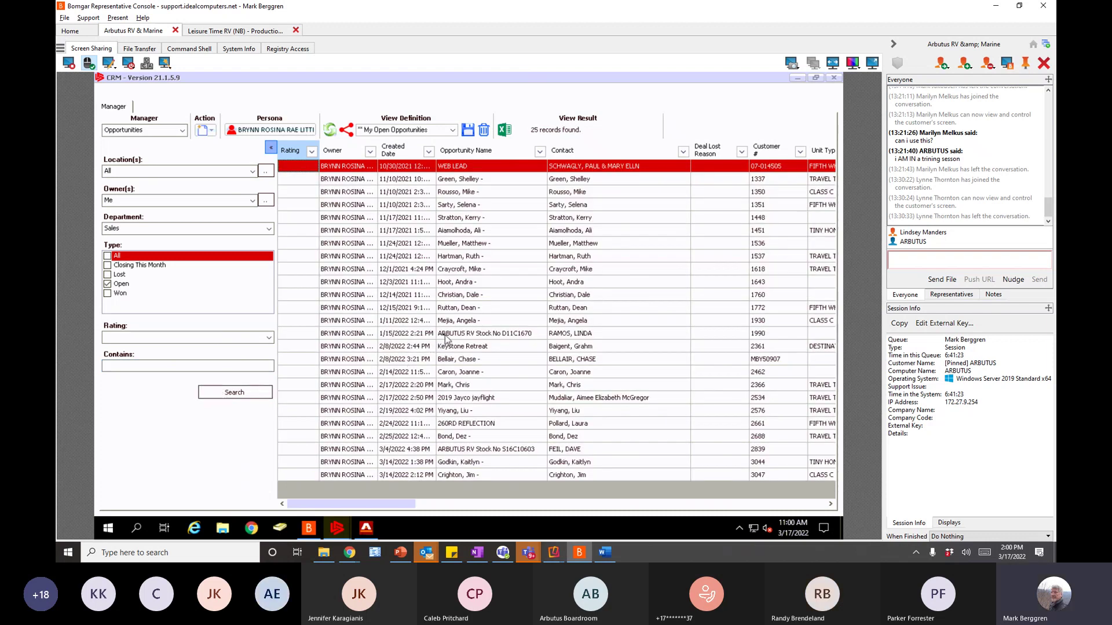
click(604, 554)
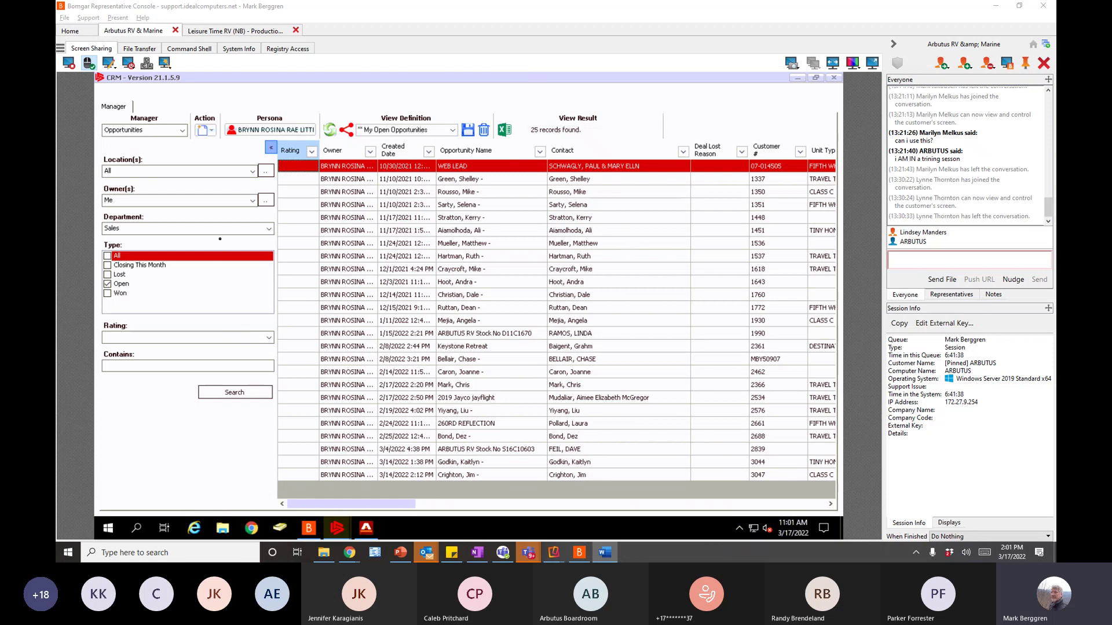
click(182, 133)
click(134, 143)
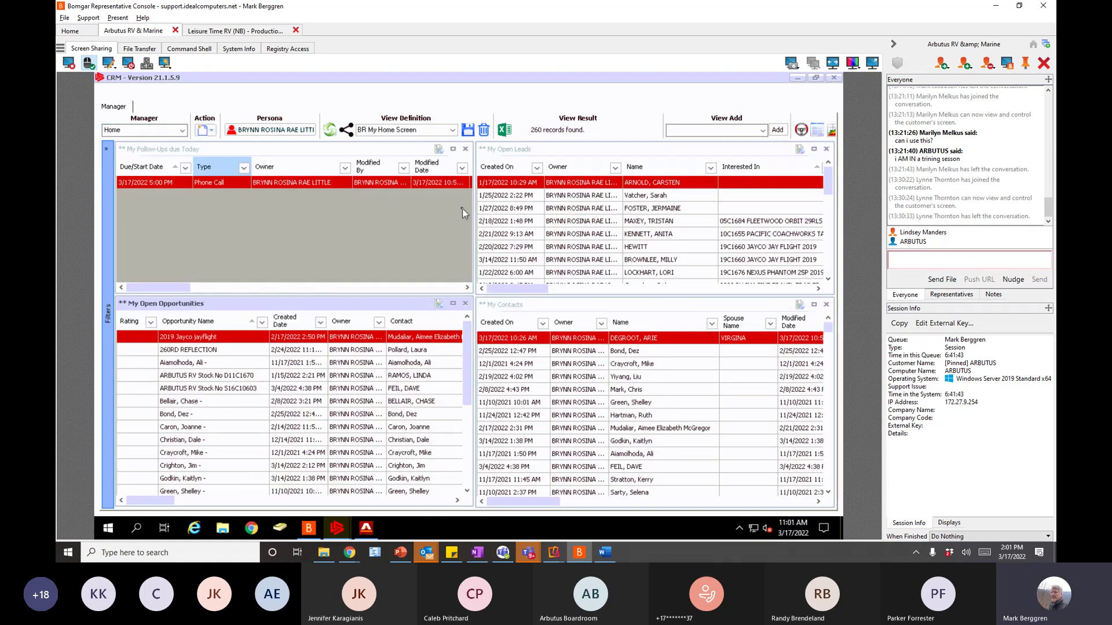
- Activate each dashboard panel, then maximize and restore My Open Opportunities
click(235, 155)
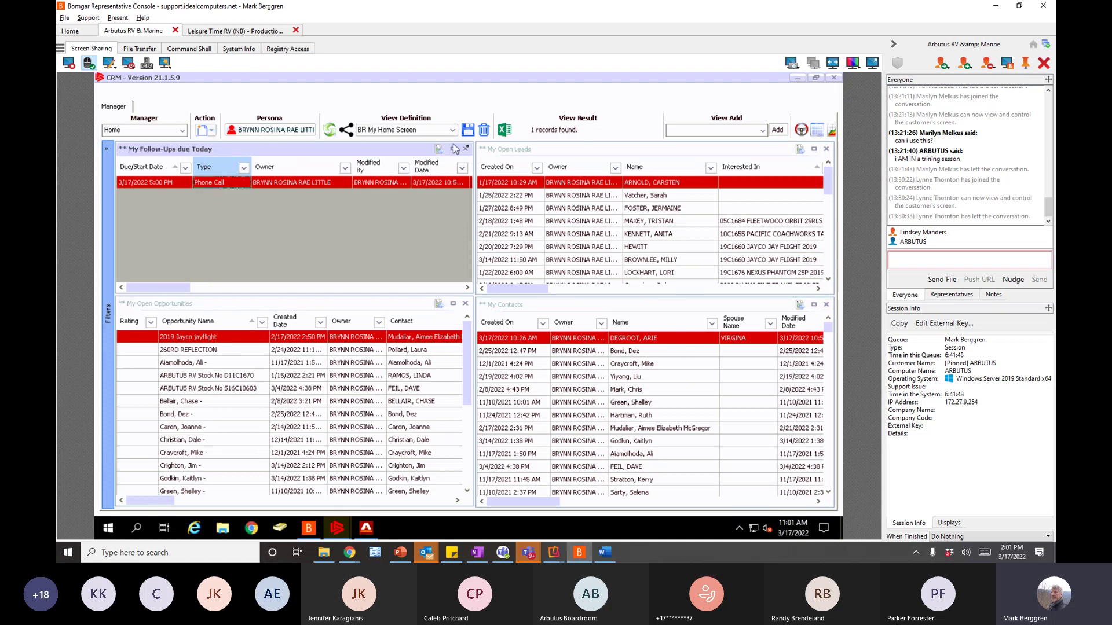
click(502, 151)
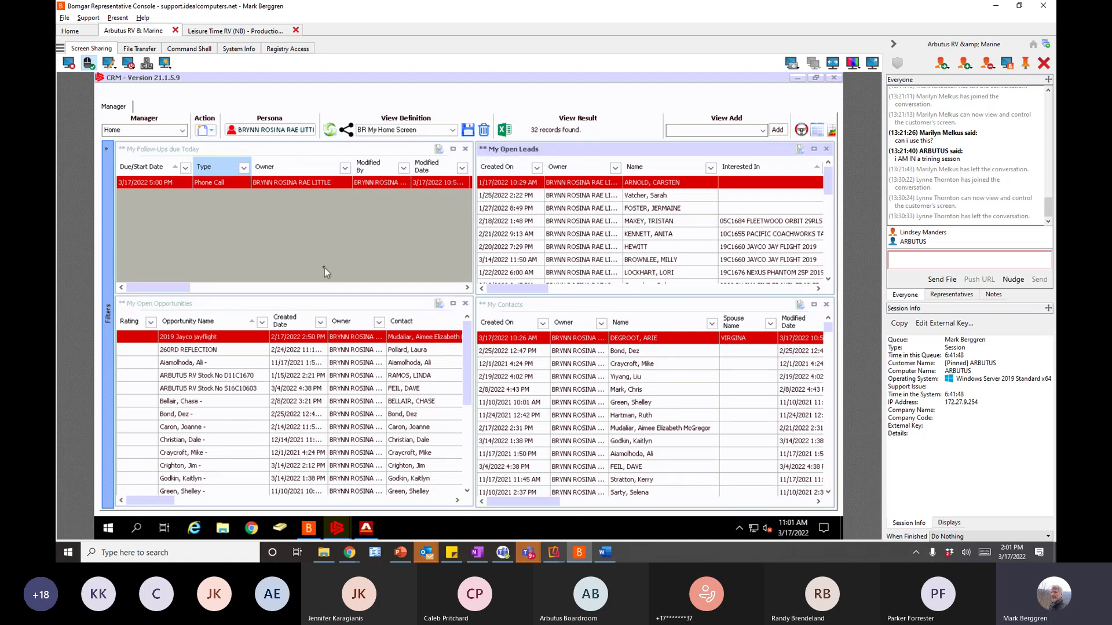
click(311, 302)
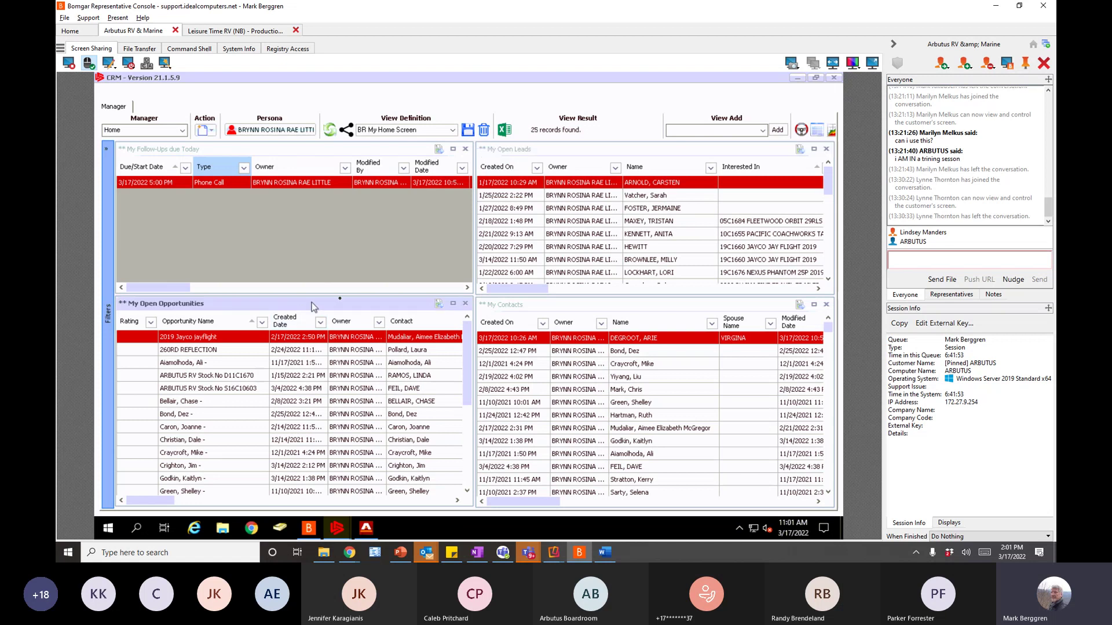
click(518, 307)
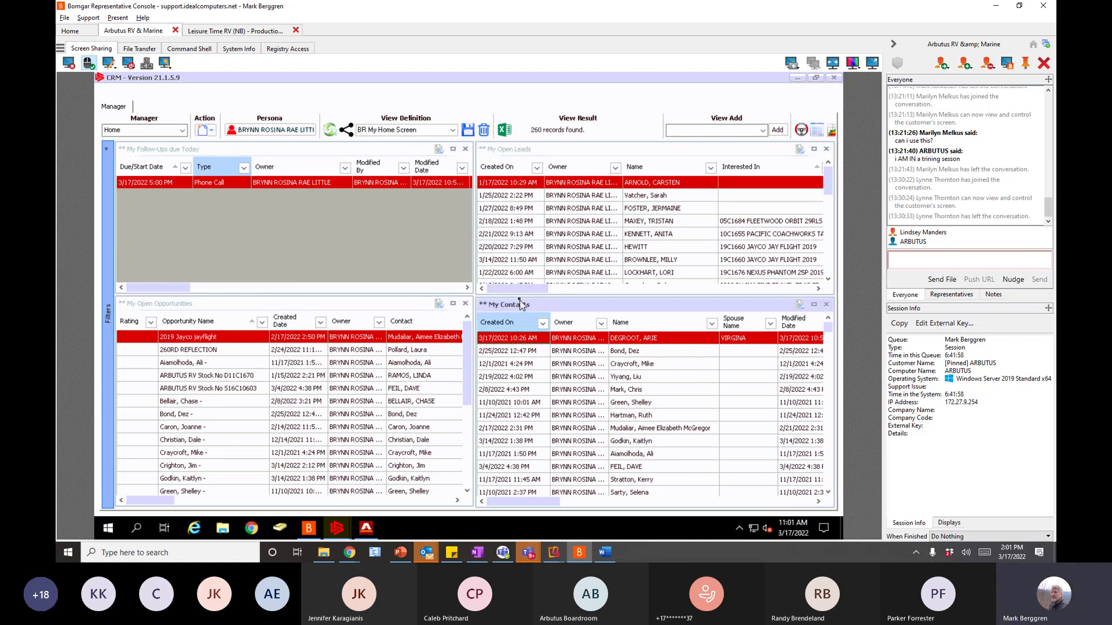
click(359, 305)
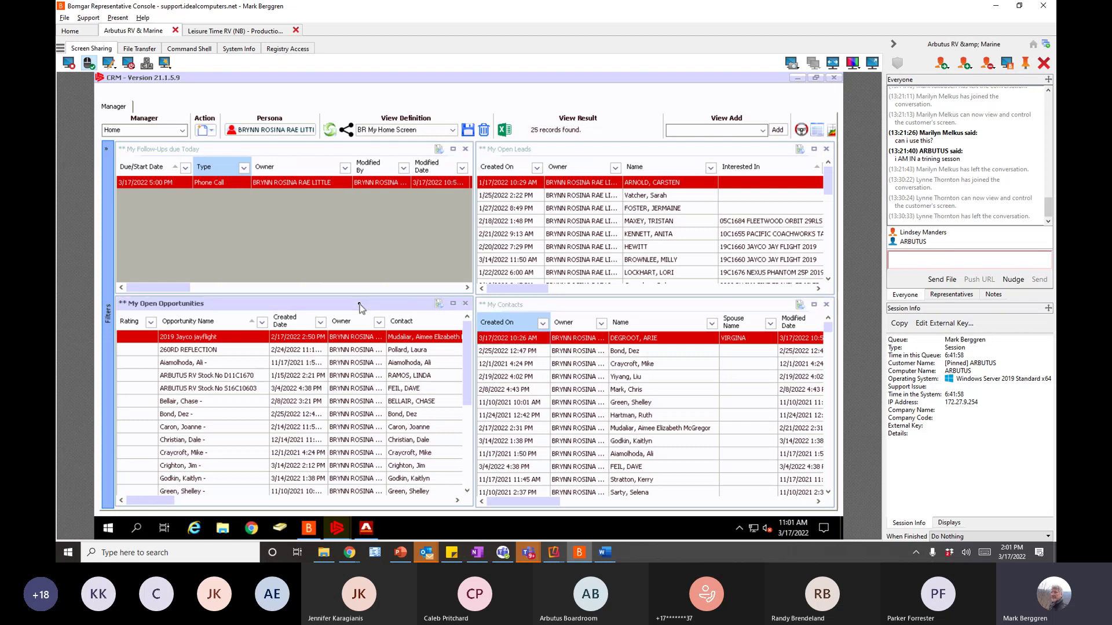
double_click(359, 306)
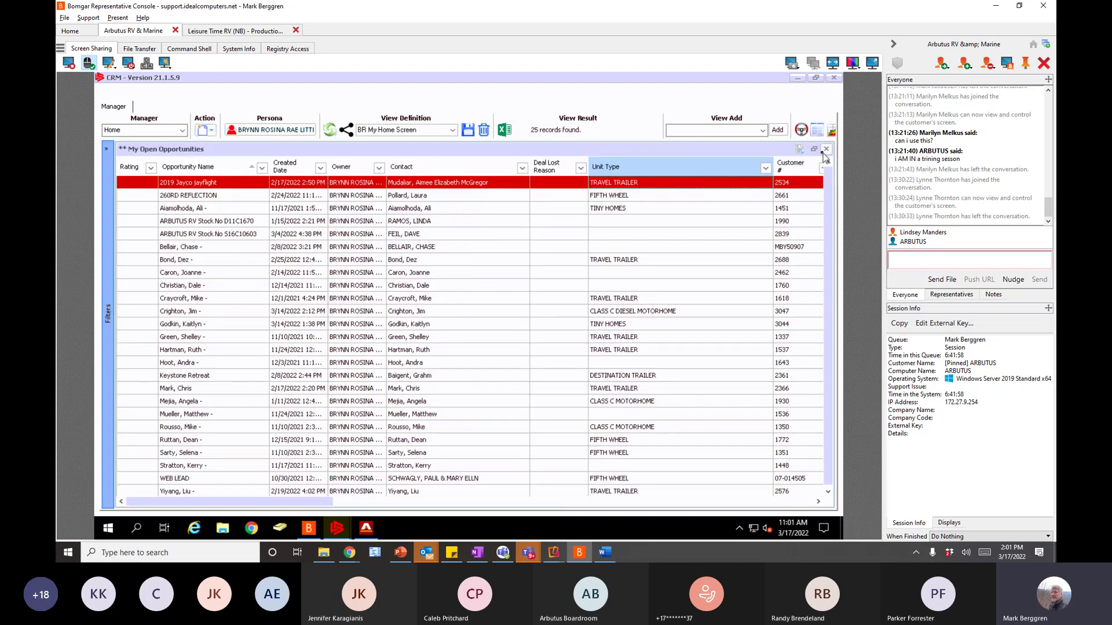
click(814, 150)
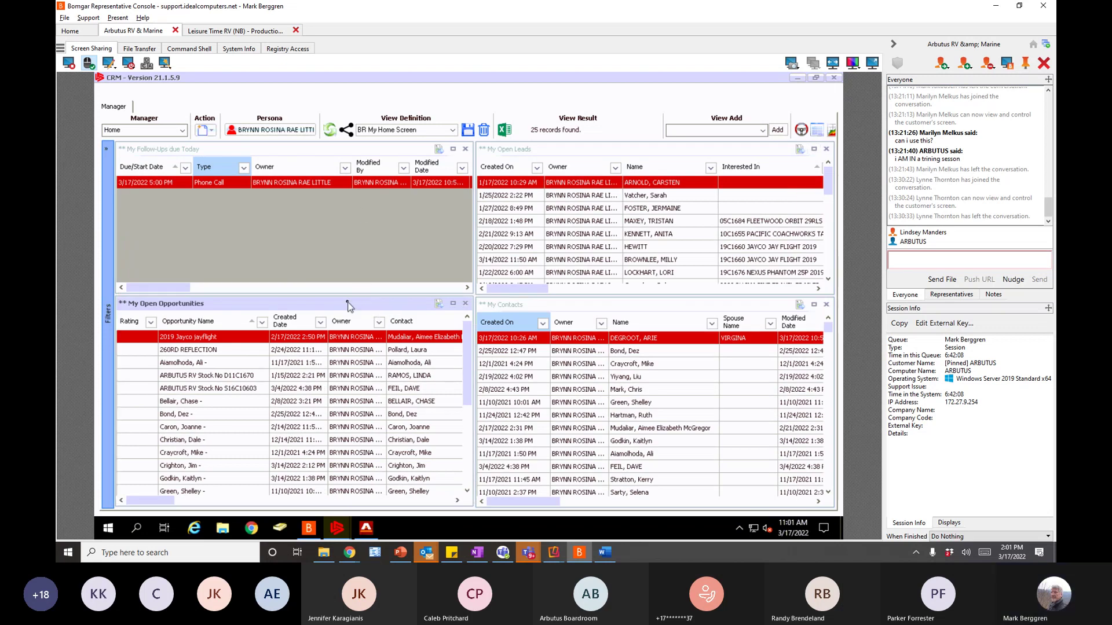
- Dock My Open Opportunities top-left above Follow-Ups and save the view
drag(349, 299, 363, 173)
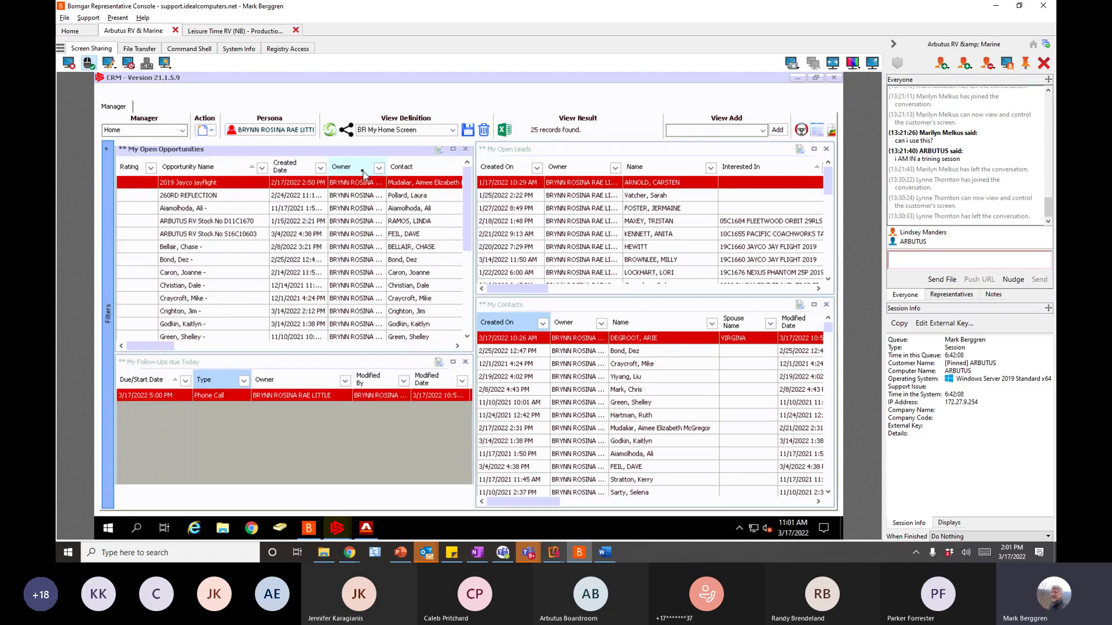
click(468, 131)
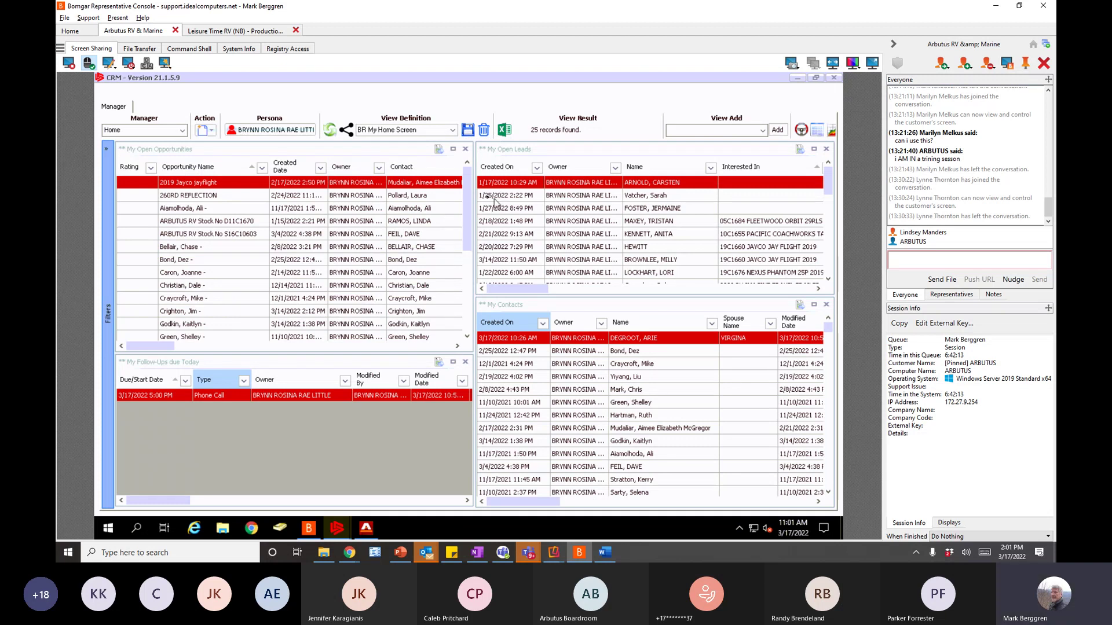
click(182, 130)
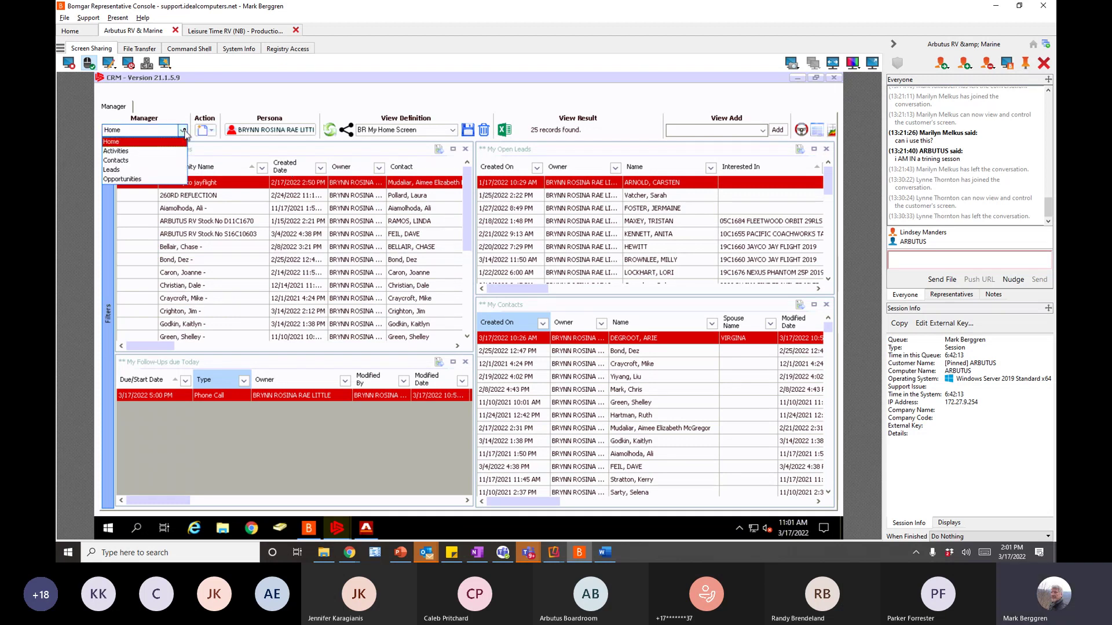
- Check the Contacts area, return to Home, and pick ** Store Contacts in View Add
click(121, 161)
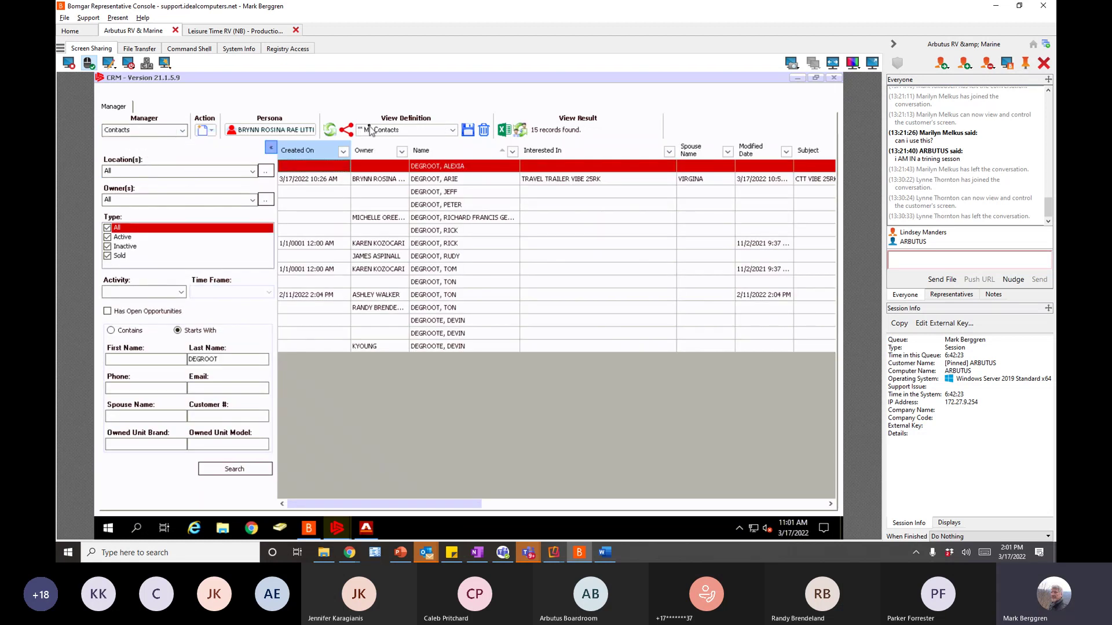
click(182, 131)
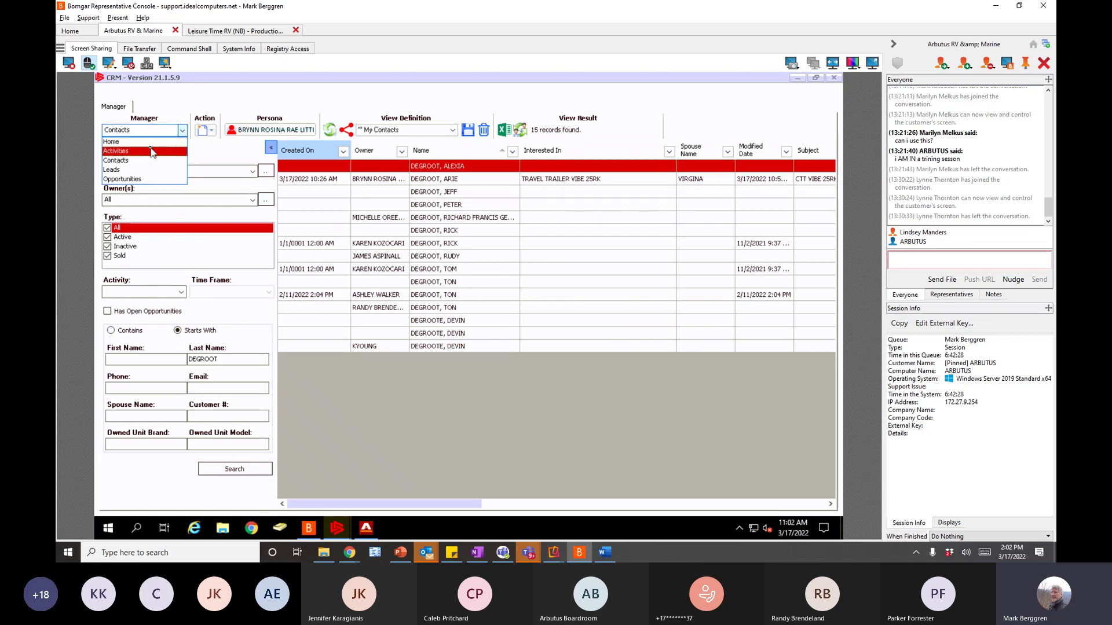
key(Up)
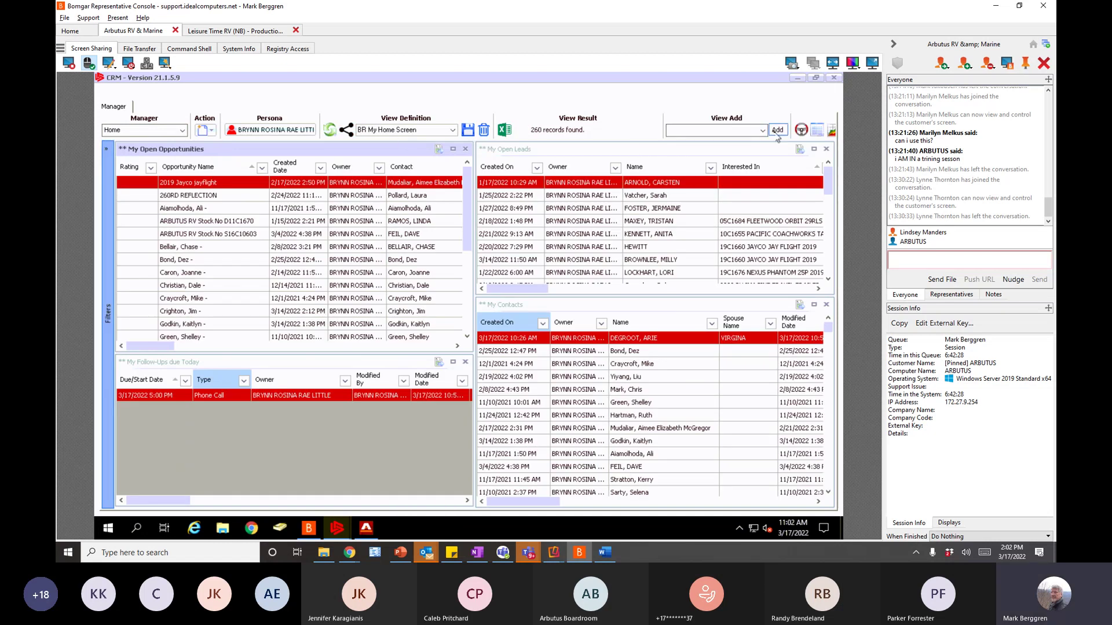
click(763, 130)
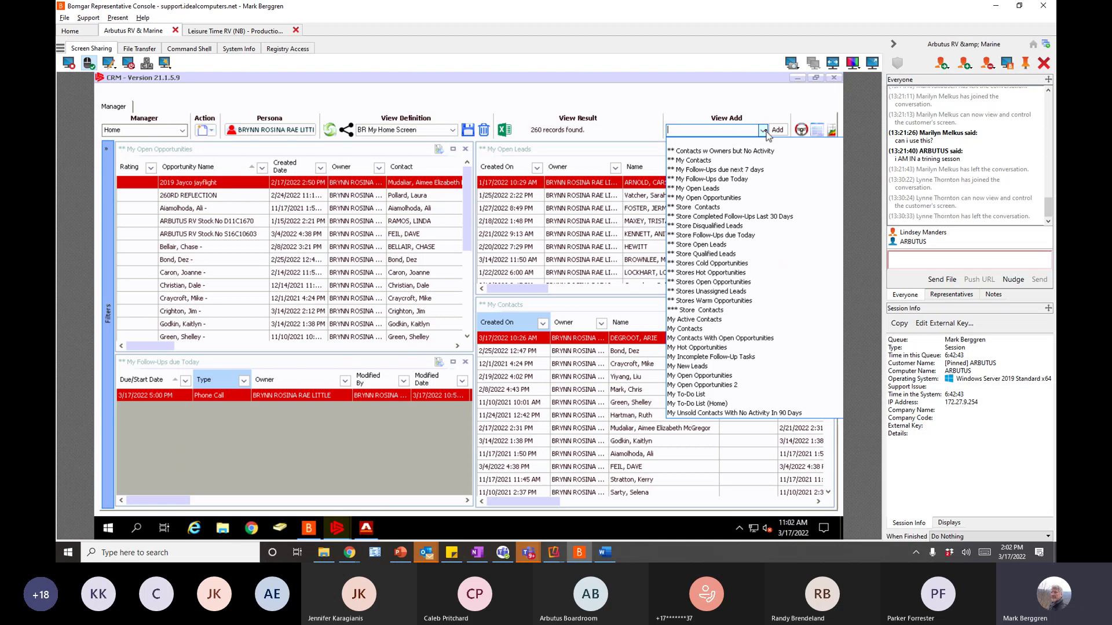
click(699, 207)
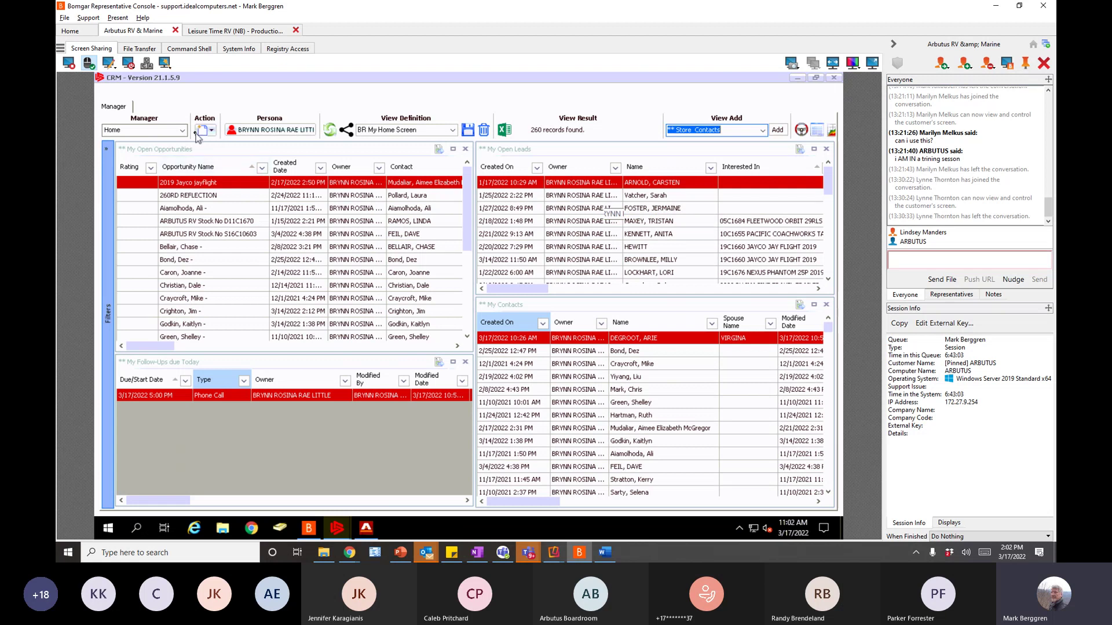
- Load the '** My Home Screen' view and sort Open Leads by Created On, newest first
click(451, 131)
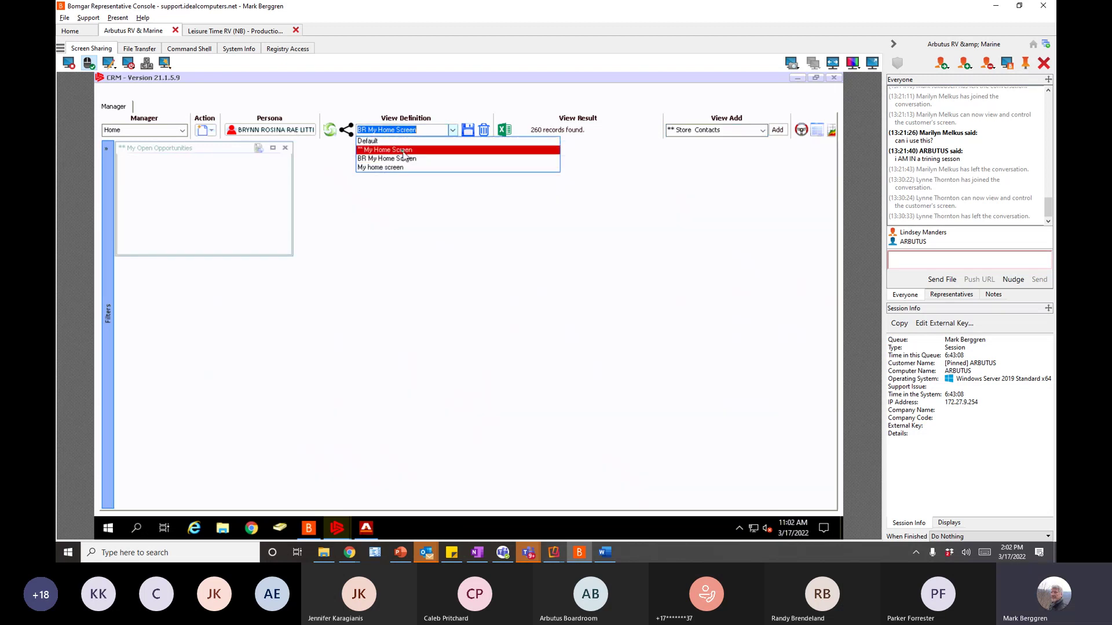
click(403, 150)
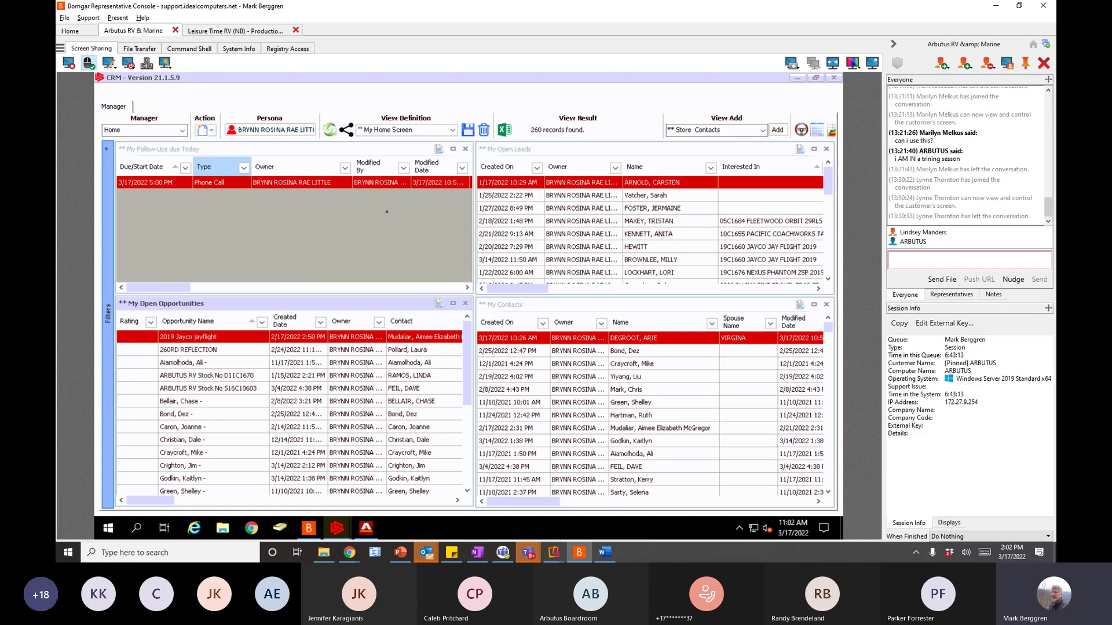
click(501, 170)
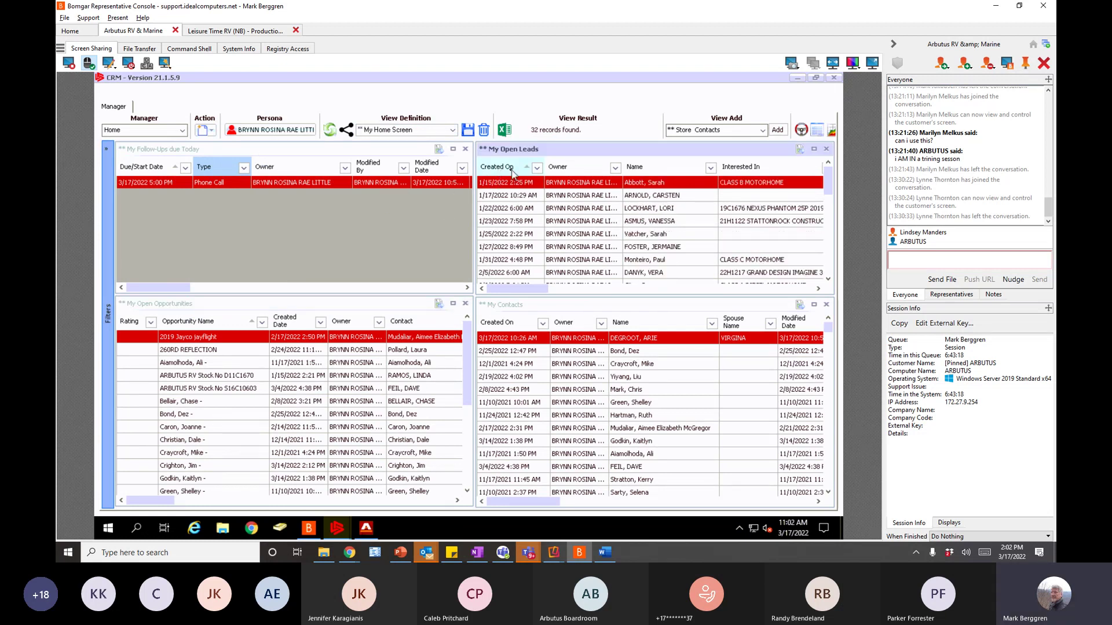
click(512, 172)
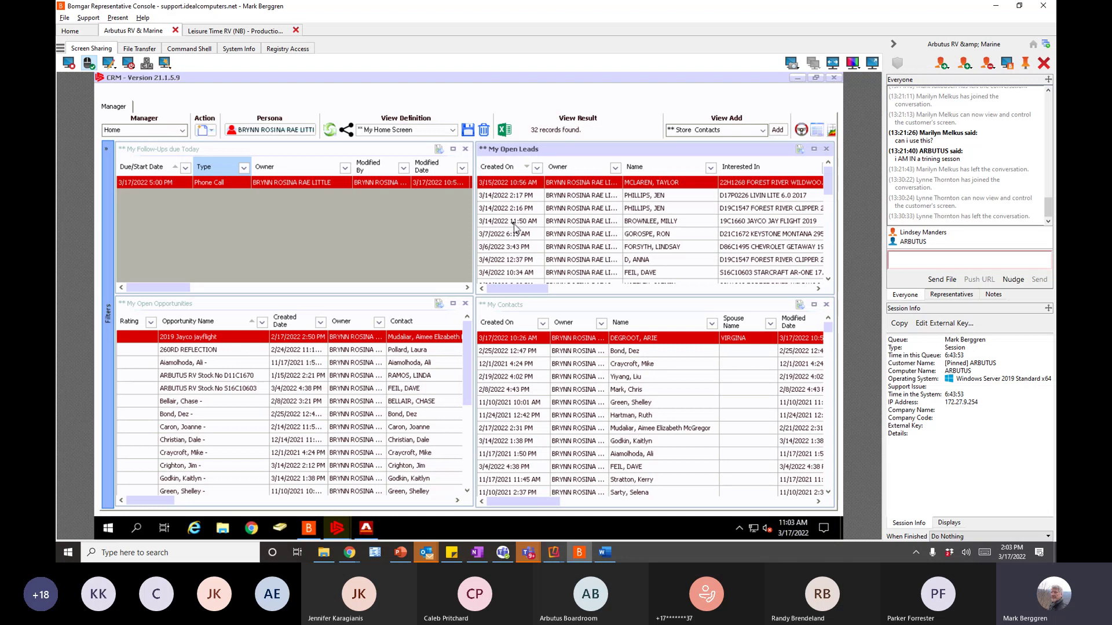
- Open the 19C1660 Jayco lead, begin disqualifying it as 'Cannot Contact', then cancel
click(514, 222)
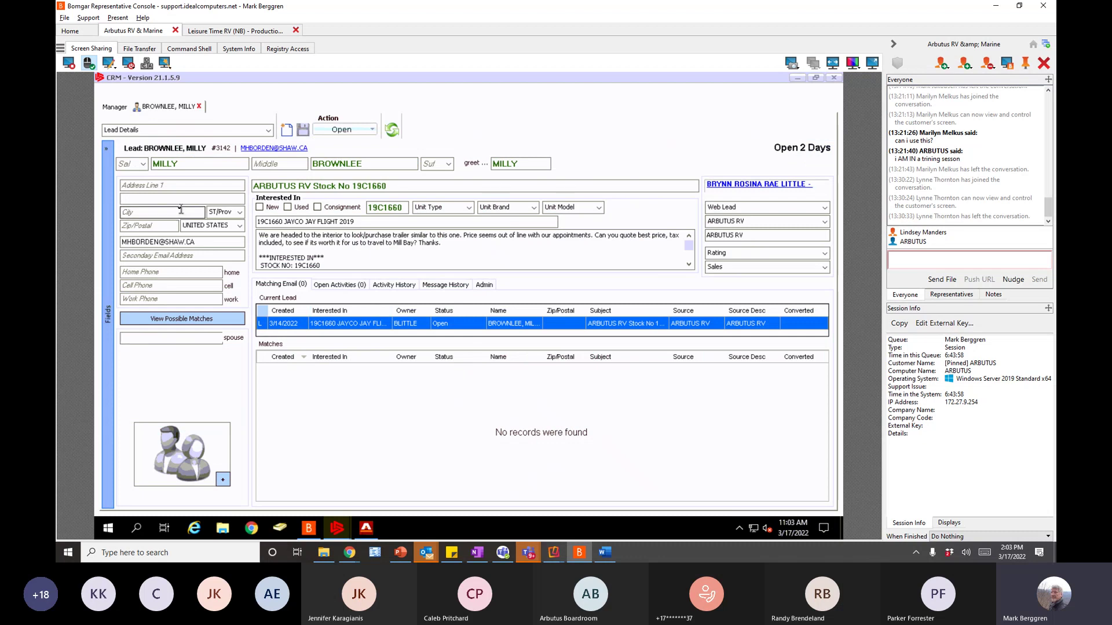
click(370, 131)
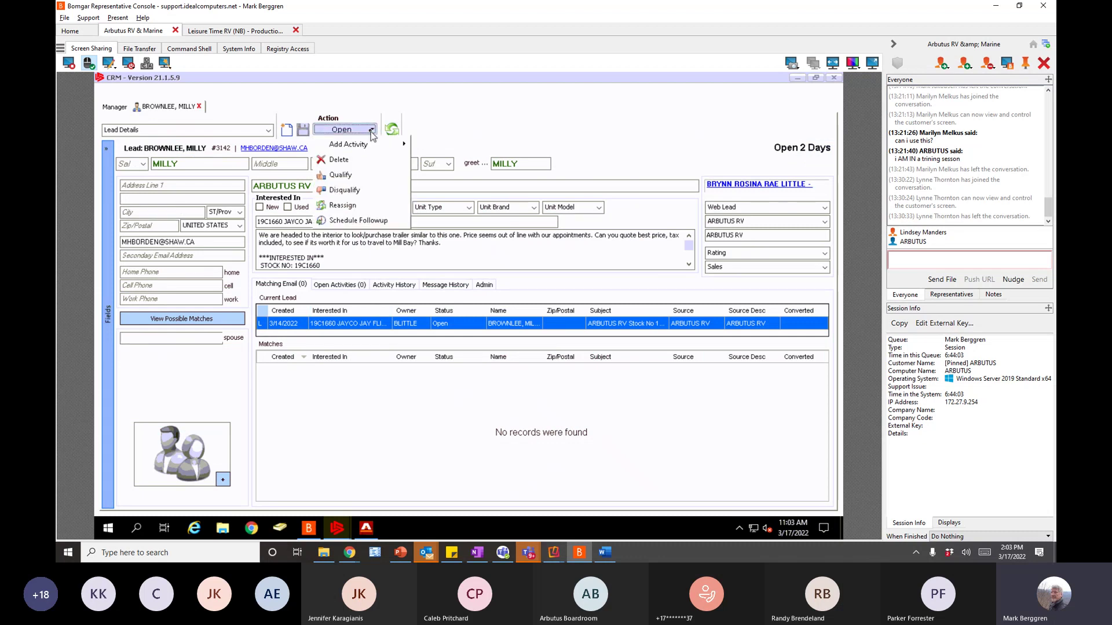
click(346, 192)
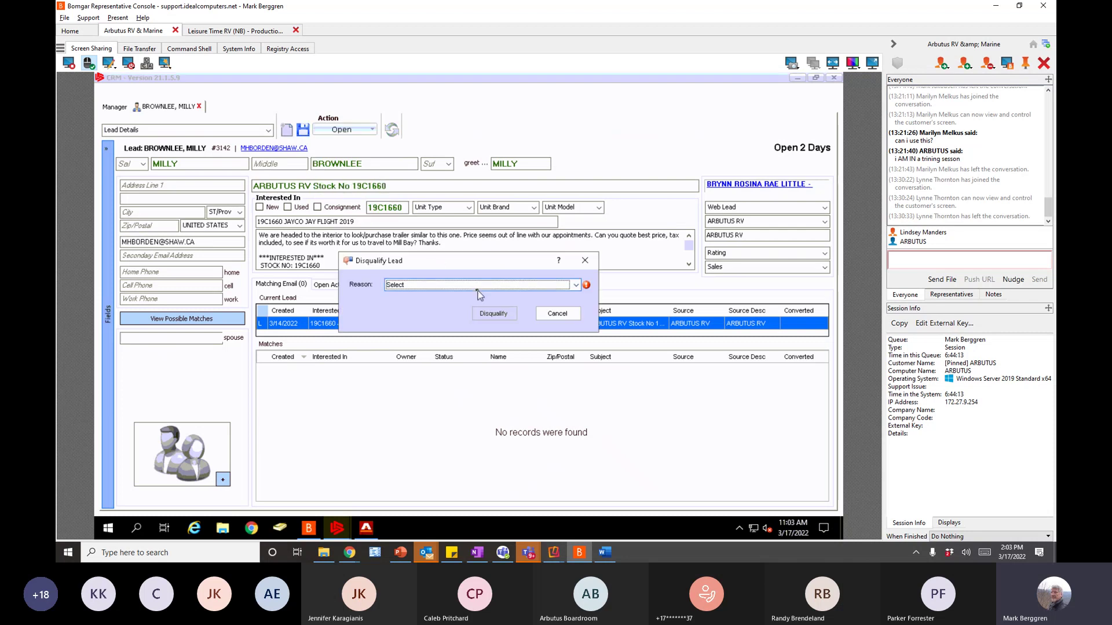
click(477, 289)
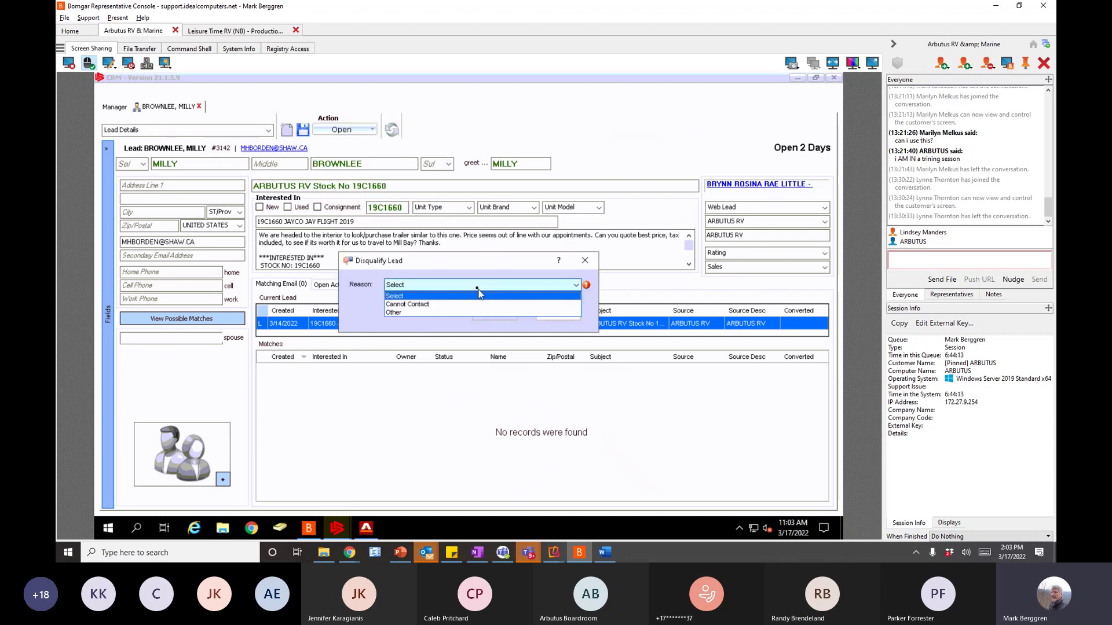
click(409, 304)
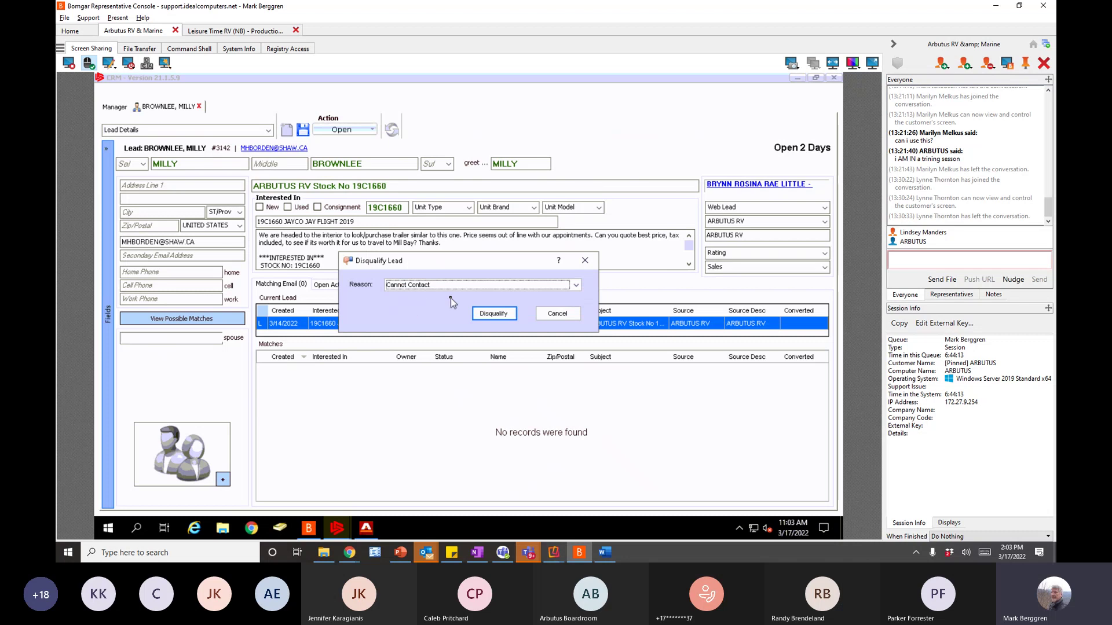
click(557, 314)
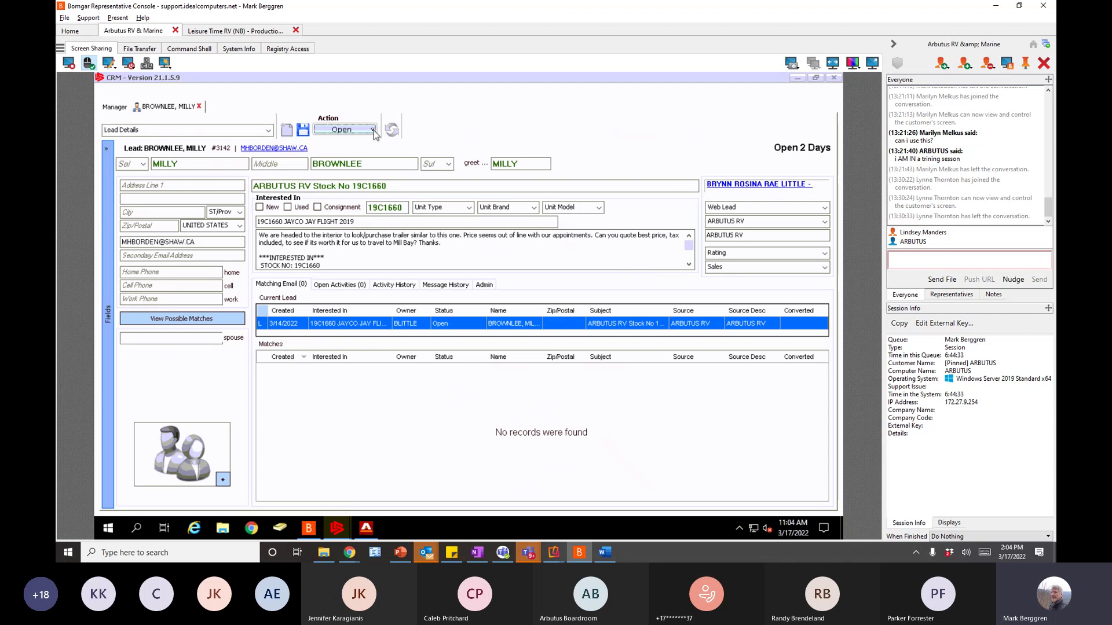
- Begin qualifying the lead with 'Create a New Opportunity' unchecked, then cancel the Qualify Lead dialog
click(373, 130)
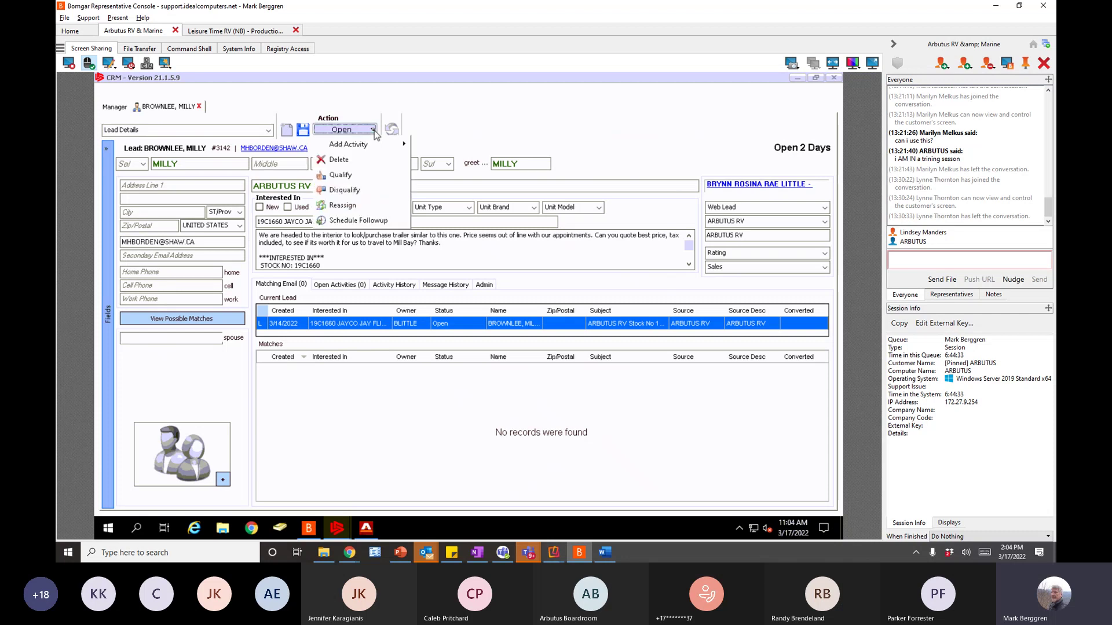
click(346, 176)
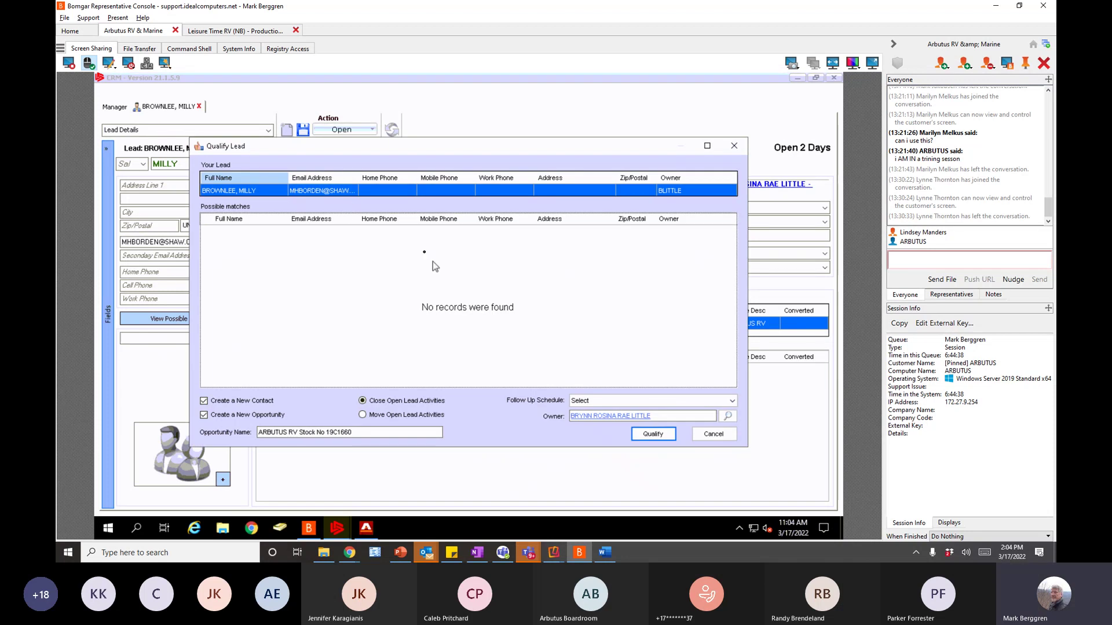
click(204, 415)
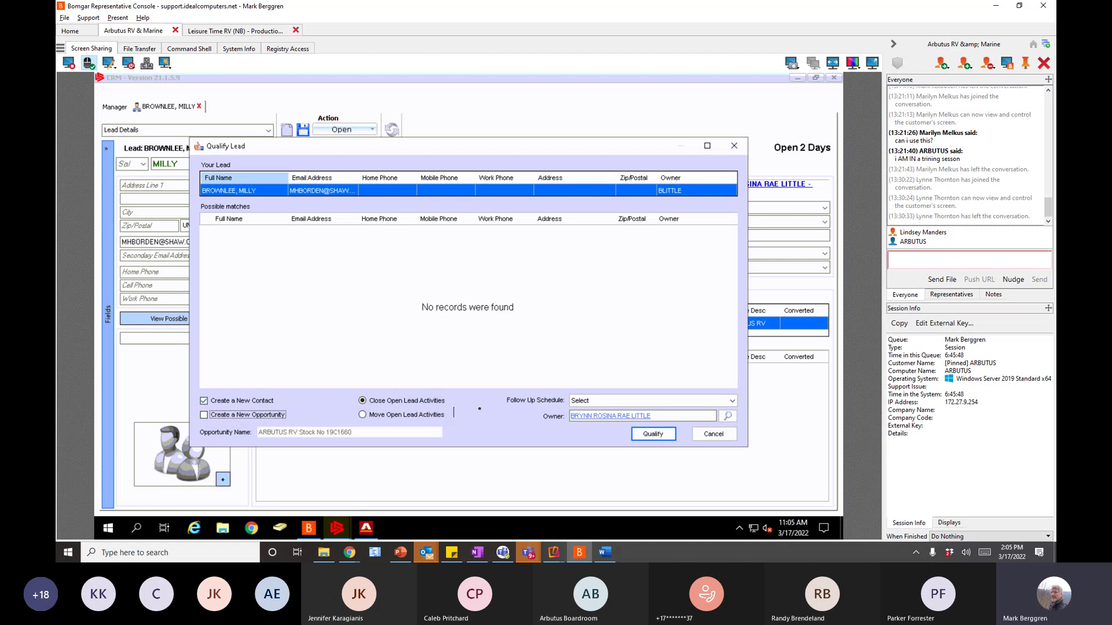
click(715, 435)
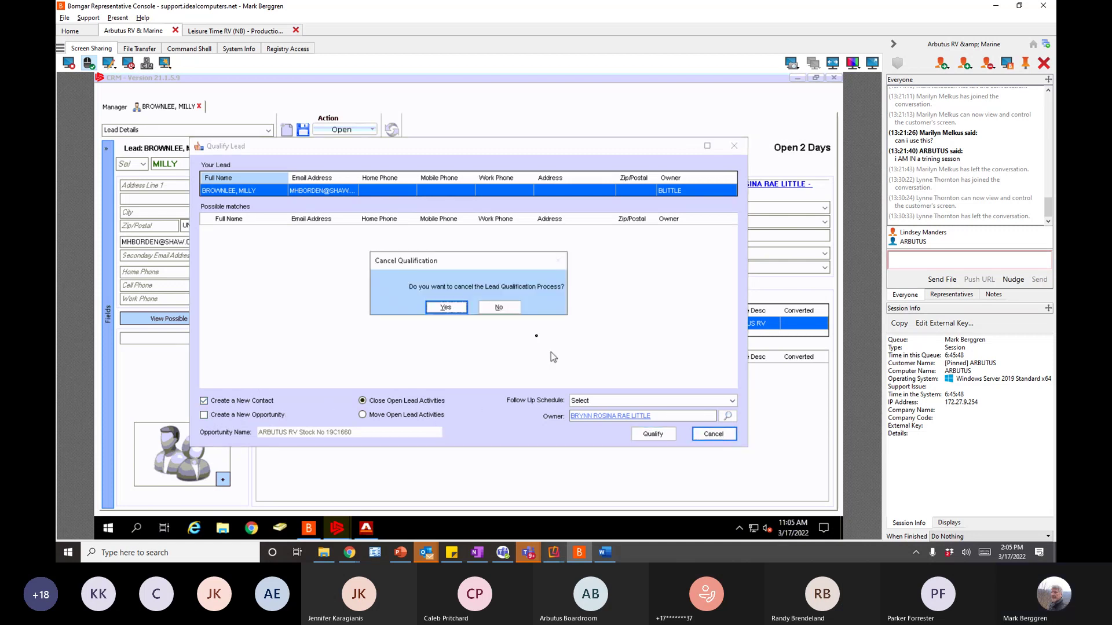
- Confirm cancelling the qualification and select the lead's e-mail address text
click(444, 308)
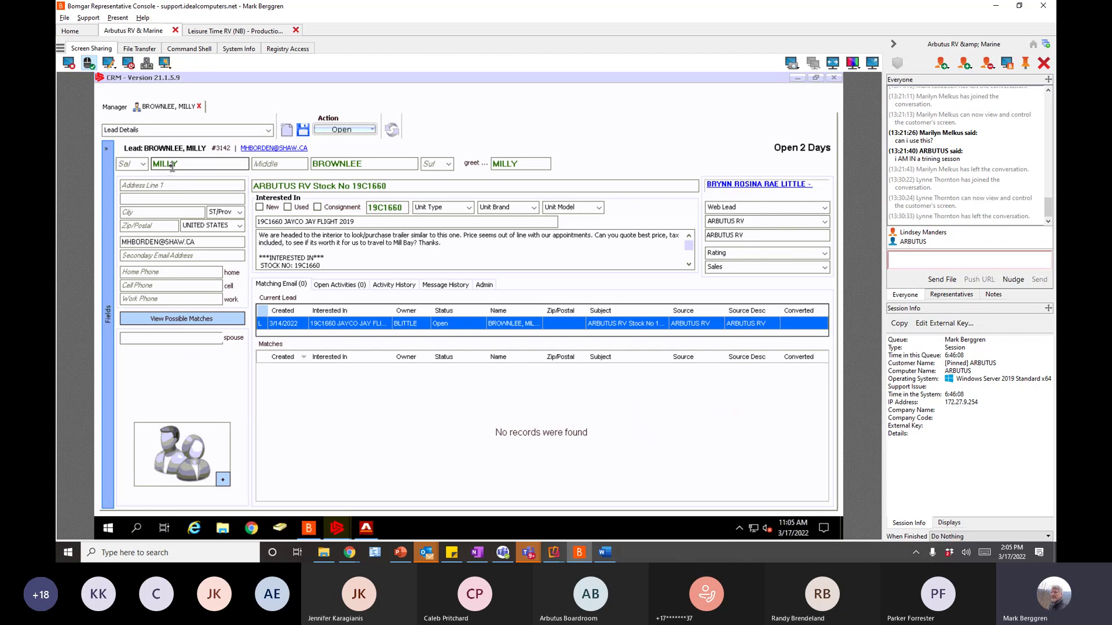
drag(197, 242, 101, 257)
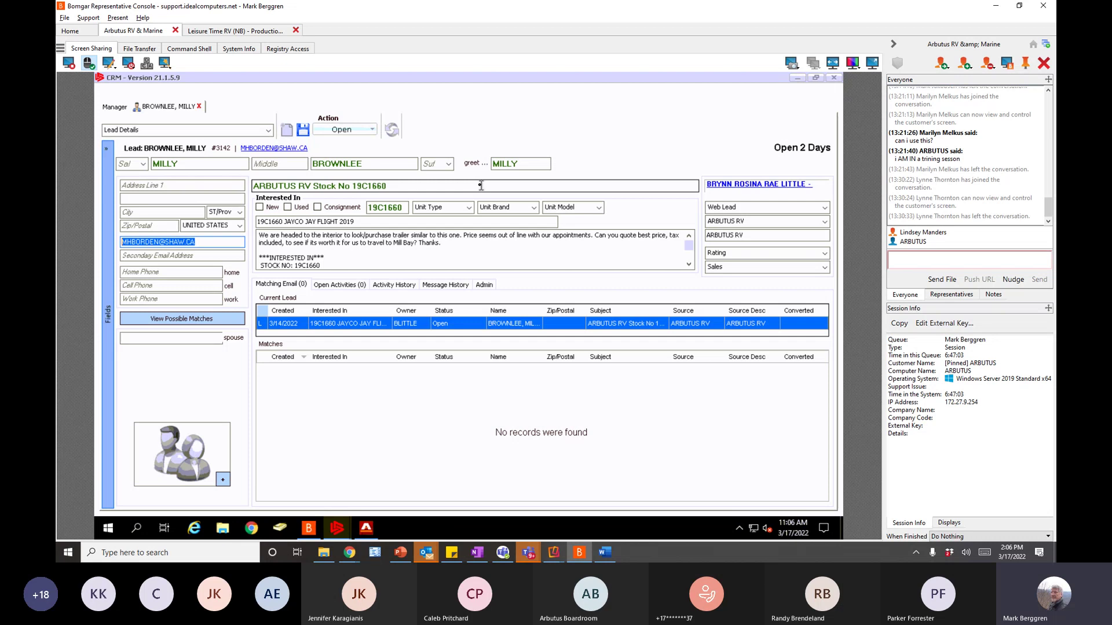
- Close the lead without saving, then select the 3/15/2022 and 3/7/2022 open leads
click(202, 109)
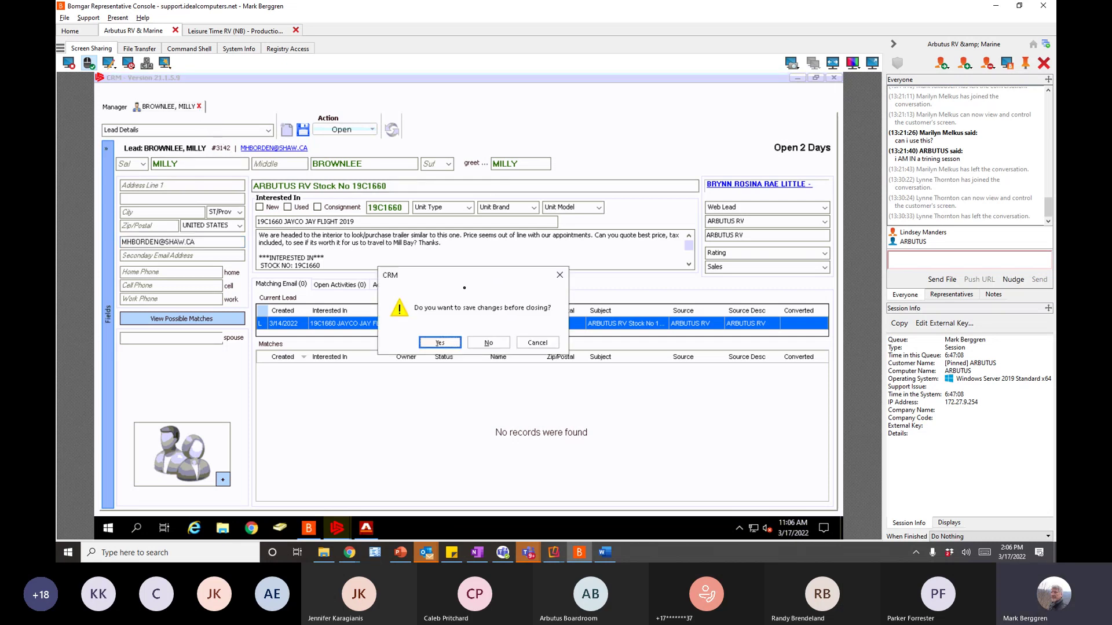
click(485, 345)
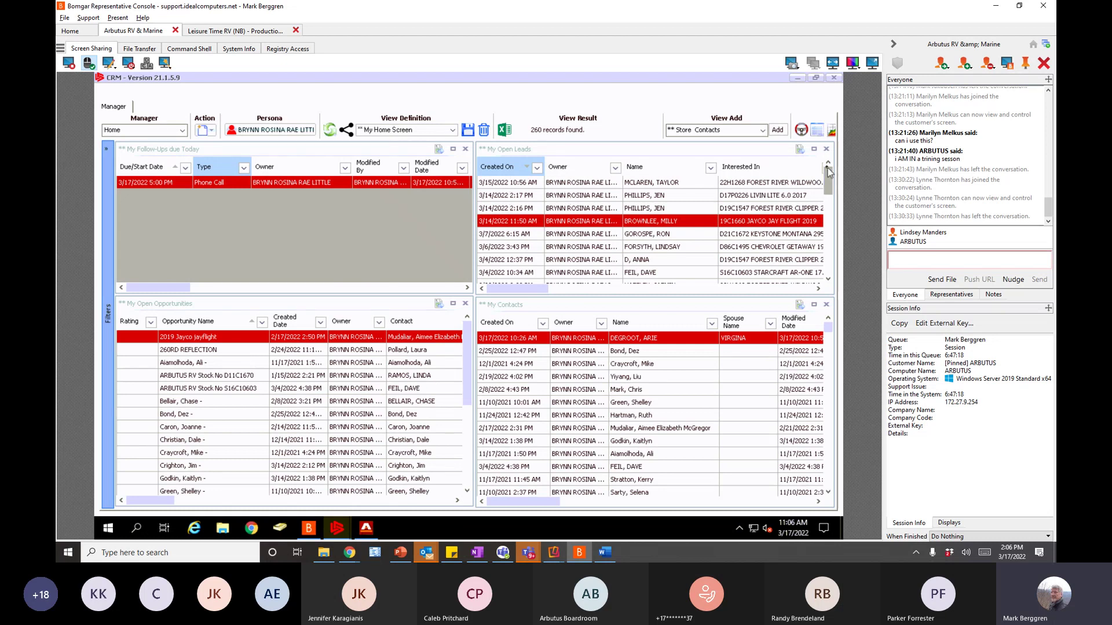
click(495, 184)
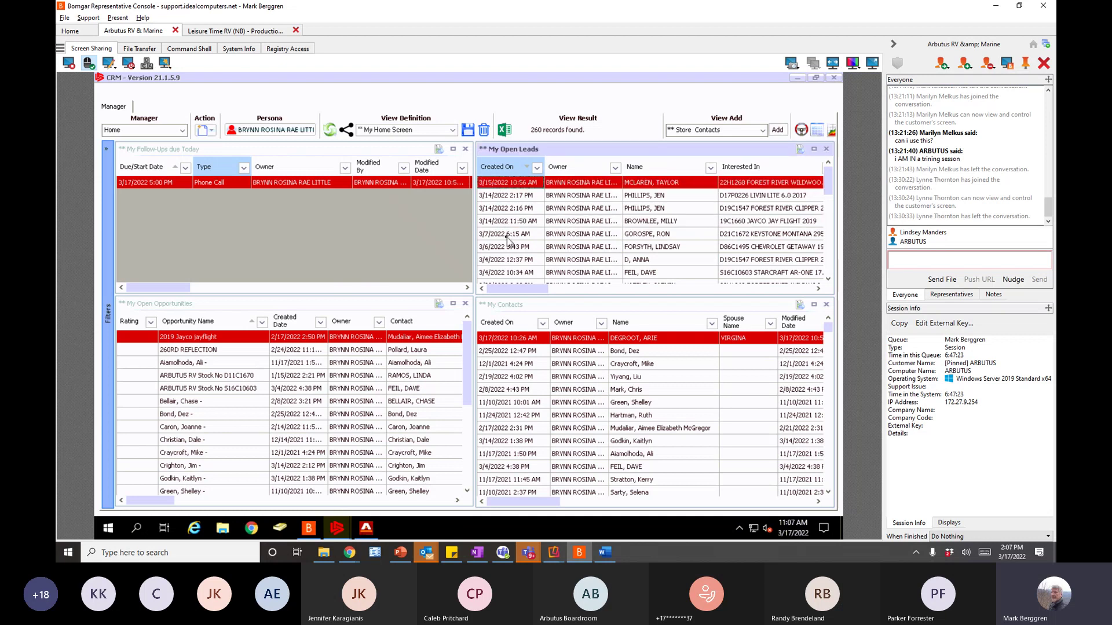
click(507, 237)
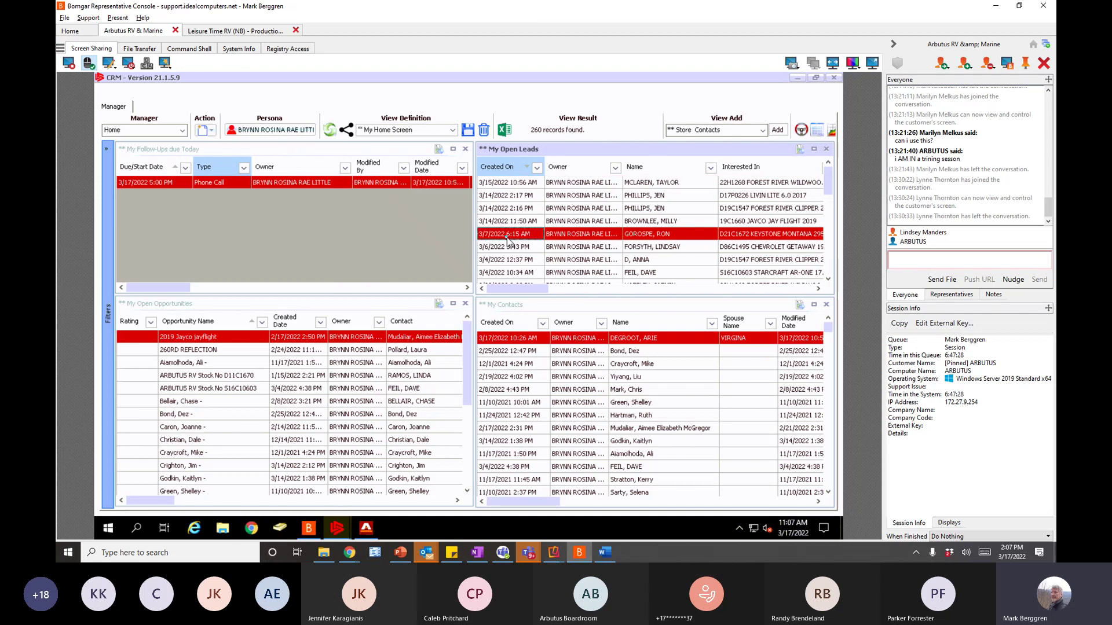
click(504, 184)
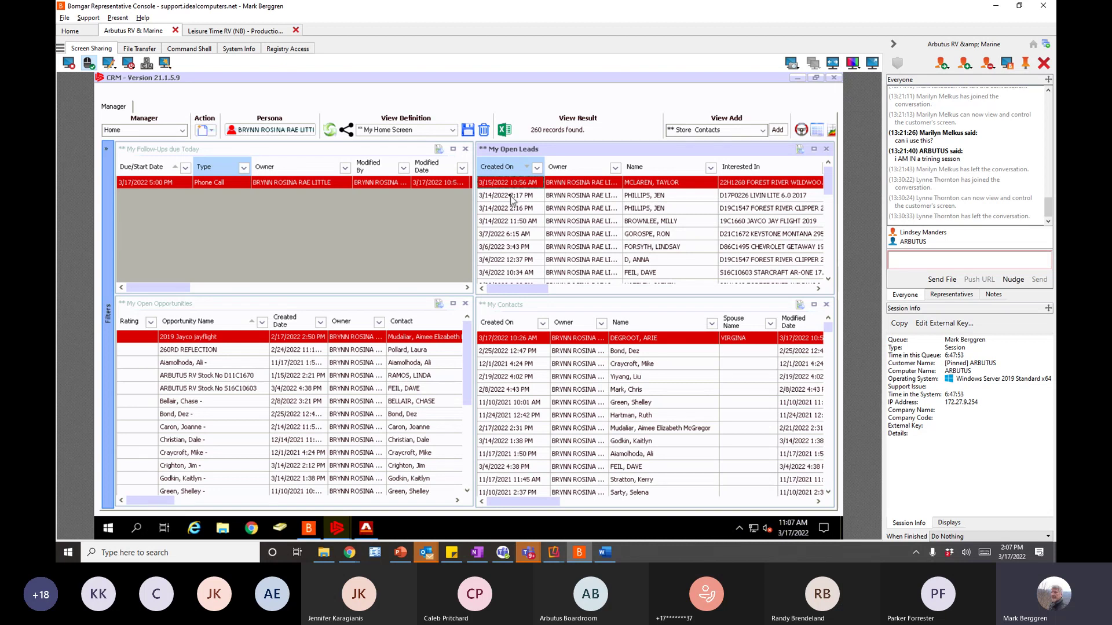
- Switch between the contacts, opportunities and follow-ups panels, ending with My Open Leads active (32 records)
click(539, 308)
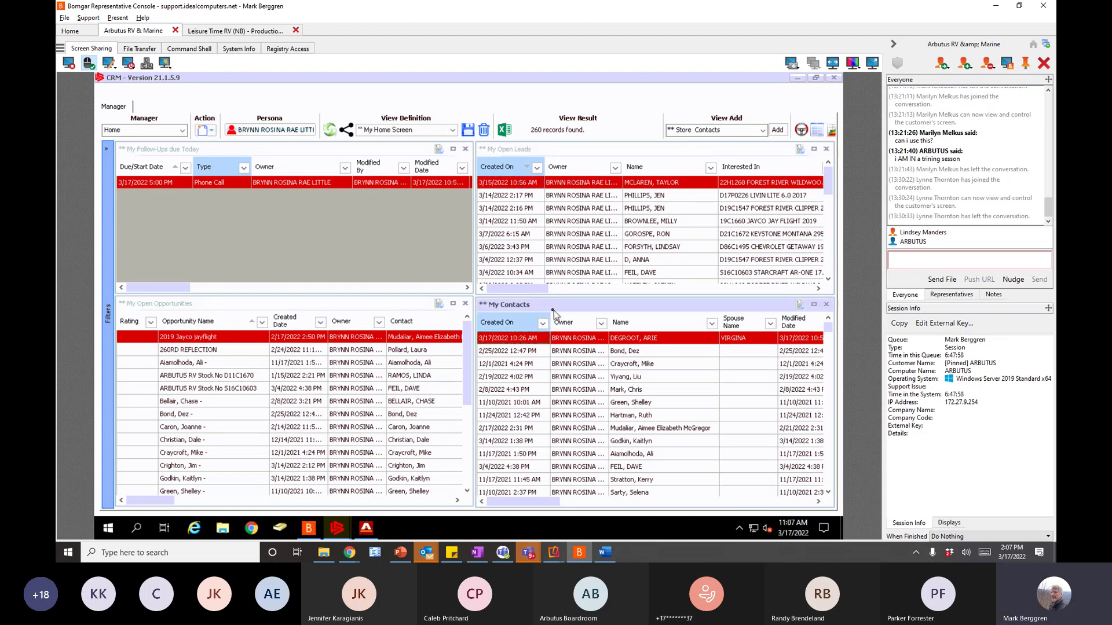
click(325, 305)
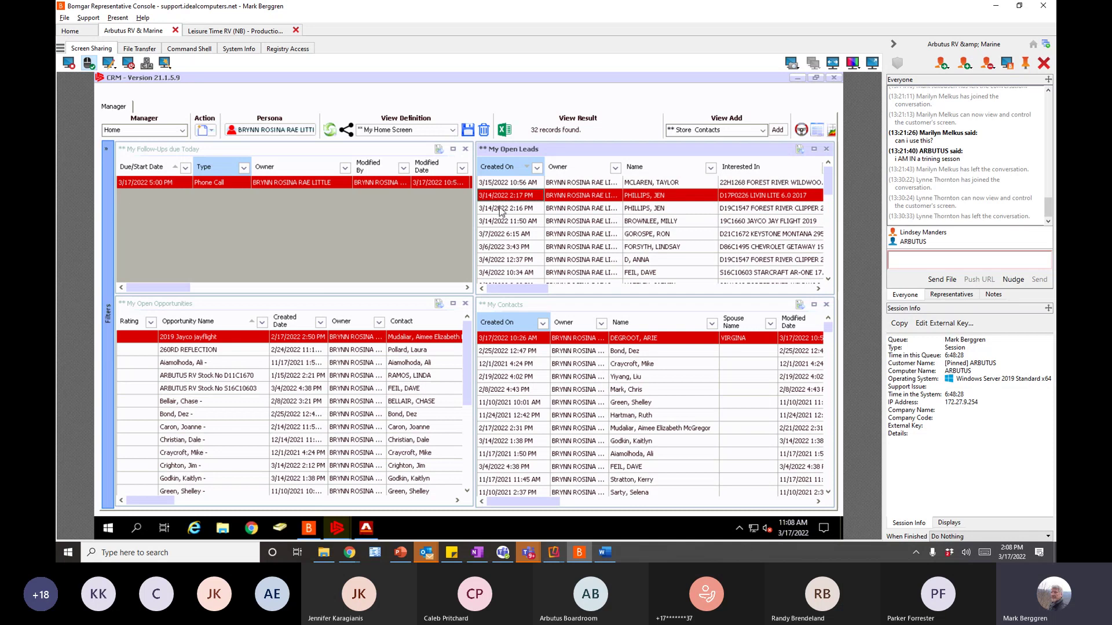
click(502, 213)
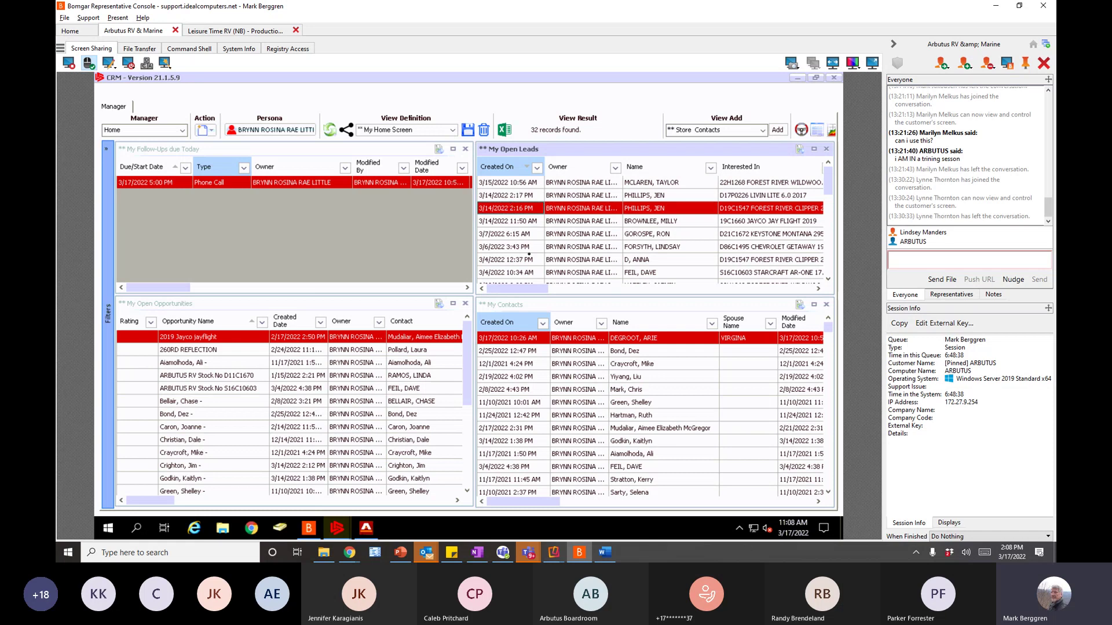
click(521, 311)
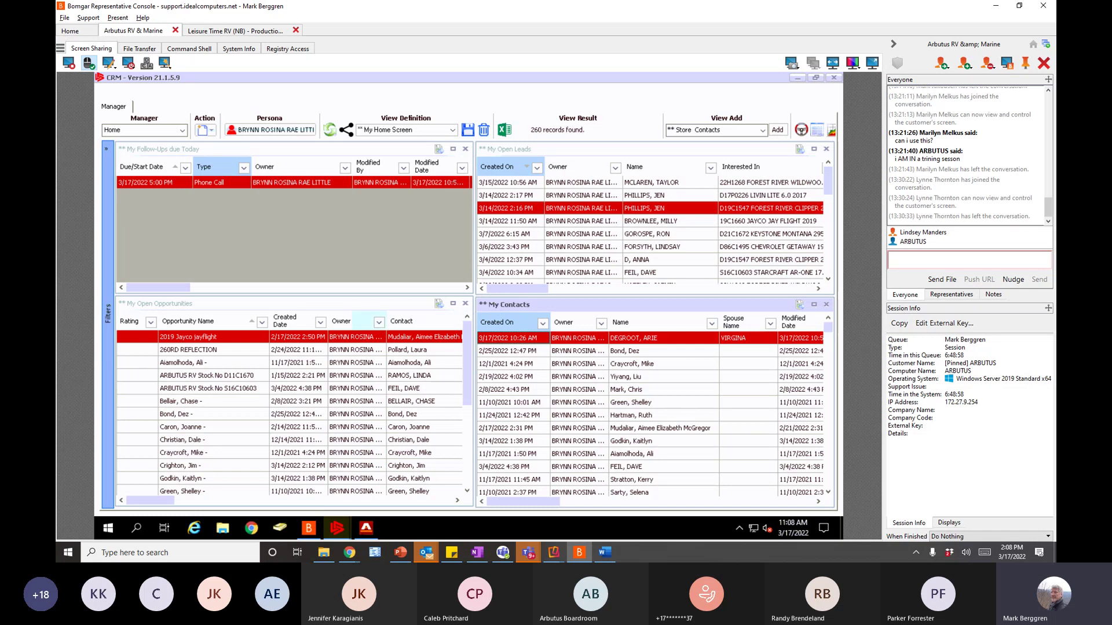
click(326, 309)
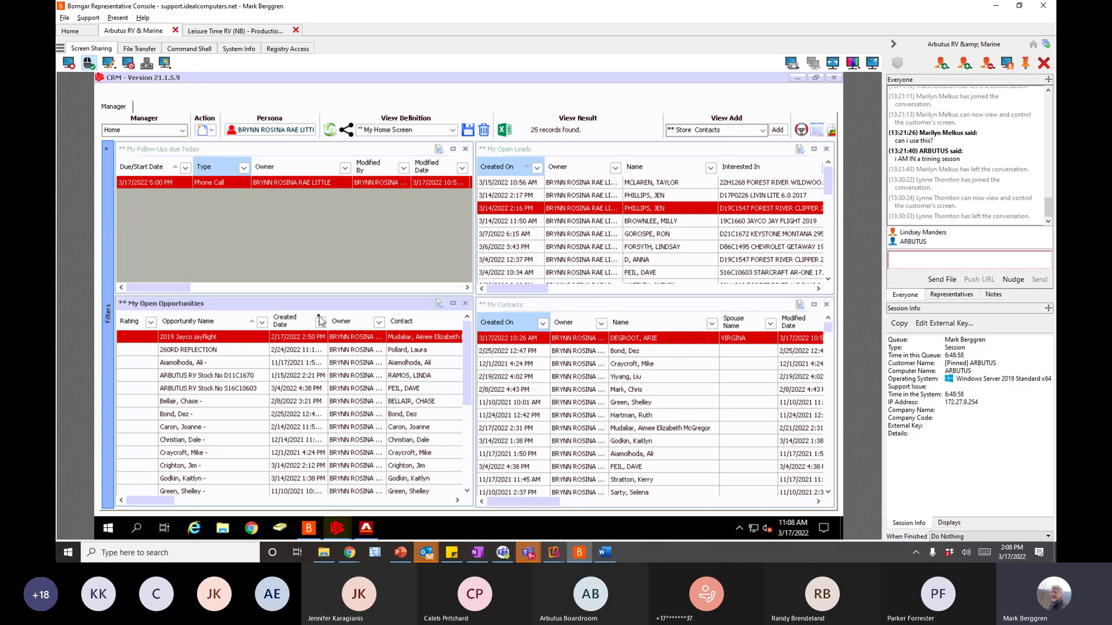
click(289, 215)
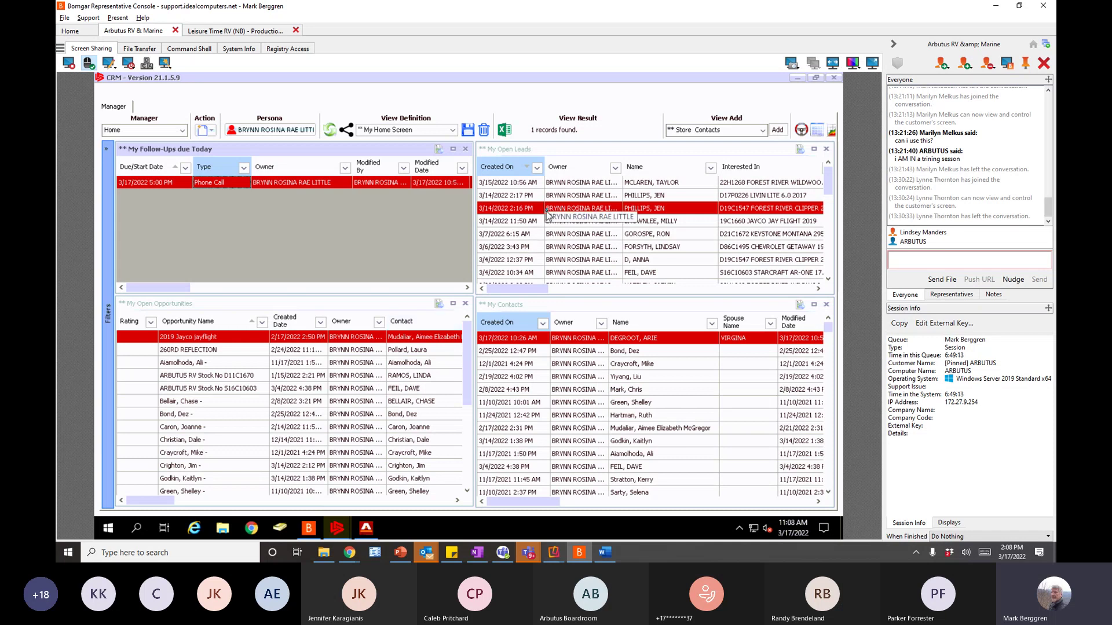
click(565, 152)
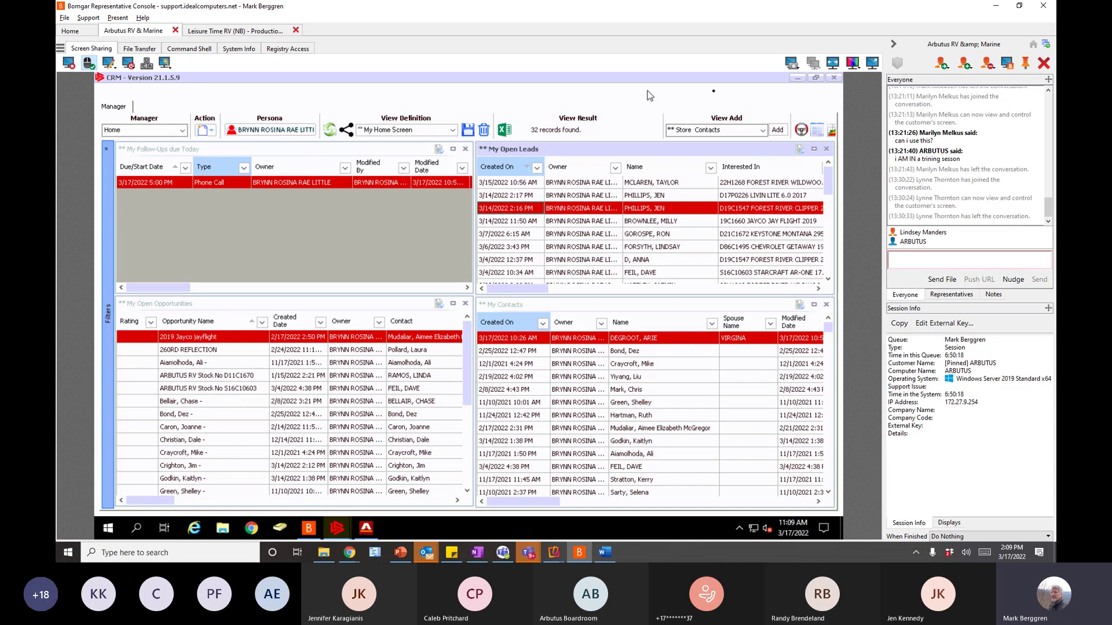
- Open Inventory Manager for the 158 available units and maximise its window
click(802, 131)
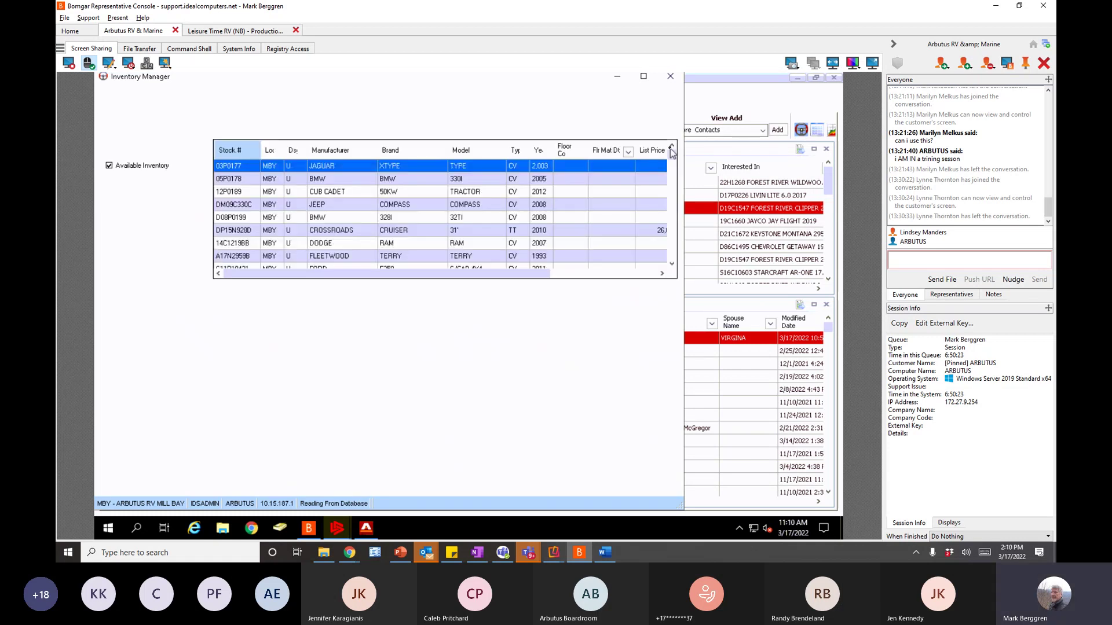
click(644, 77)
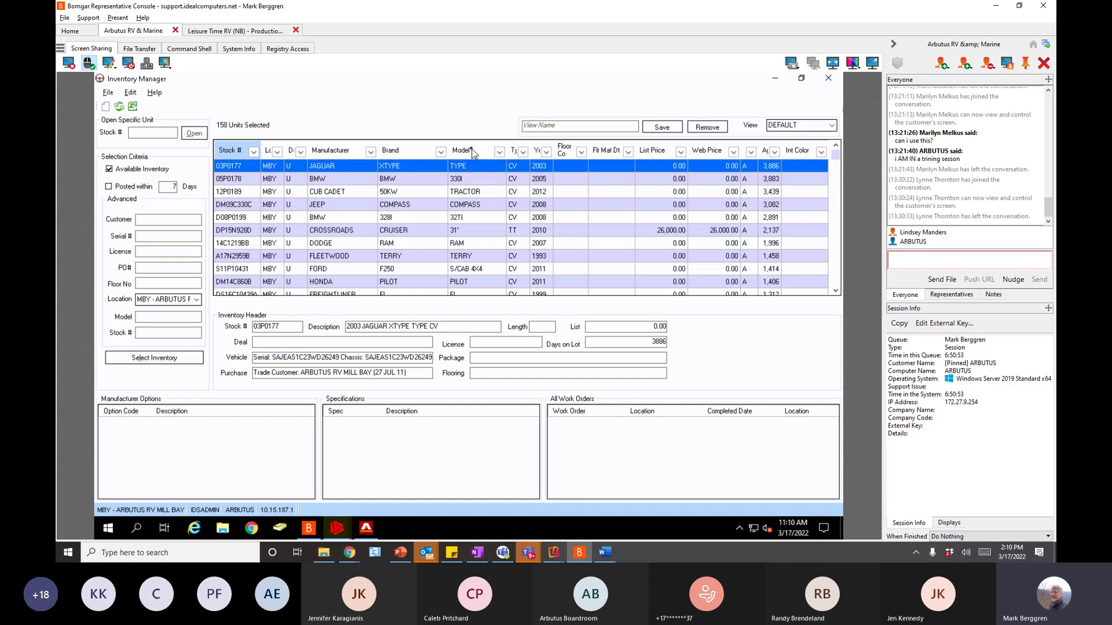
- Hide the Floor Co and Flr Mat Dt columns through Hide/Show Column
right_click(418, 152)
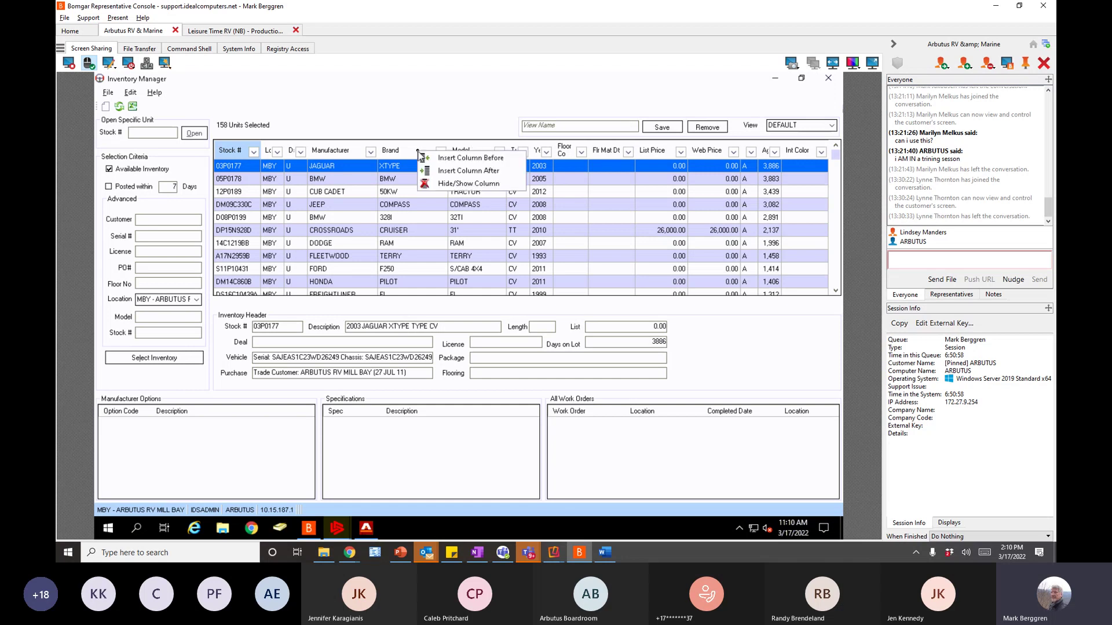
click(448, 183)
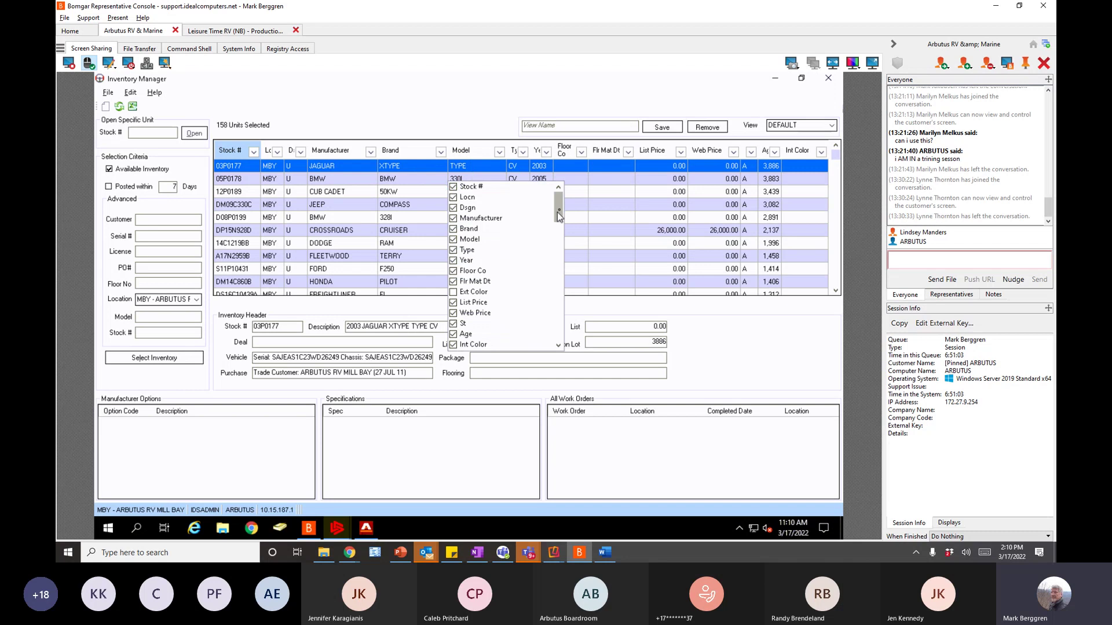
drag(557, 212, 554, 193)
click(474, 271)
click(474, 281)
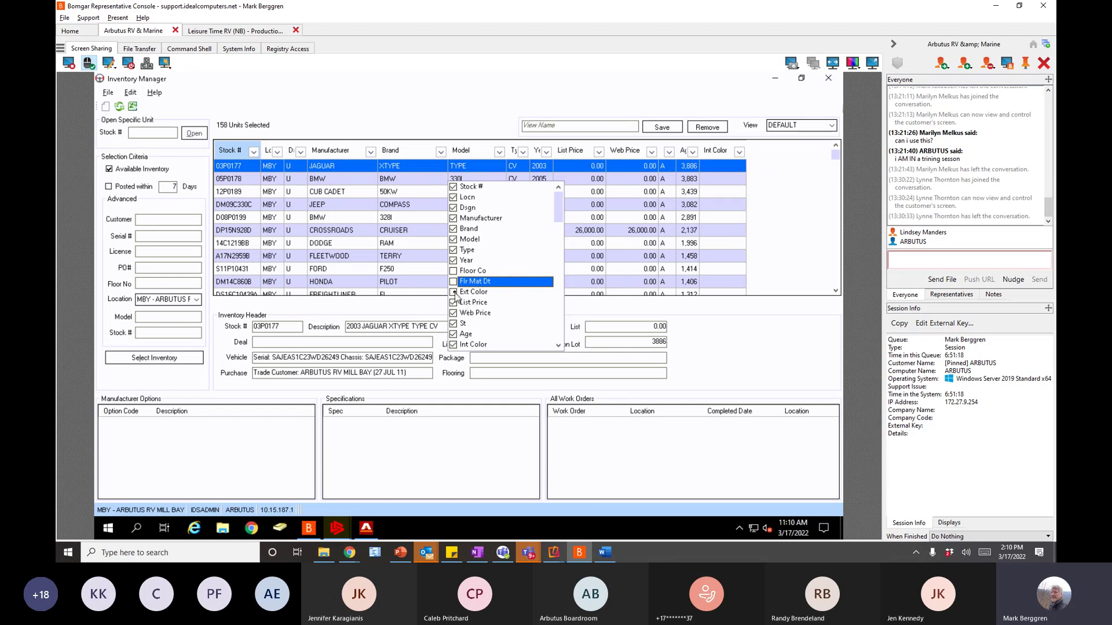
- Show the Ext Color and Chassis No columns and close the column checklist
click(454, 292)
drag(557, 213, 558, 225)
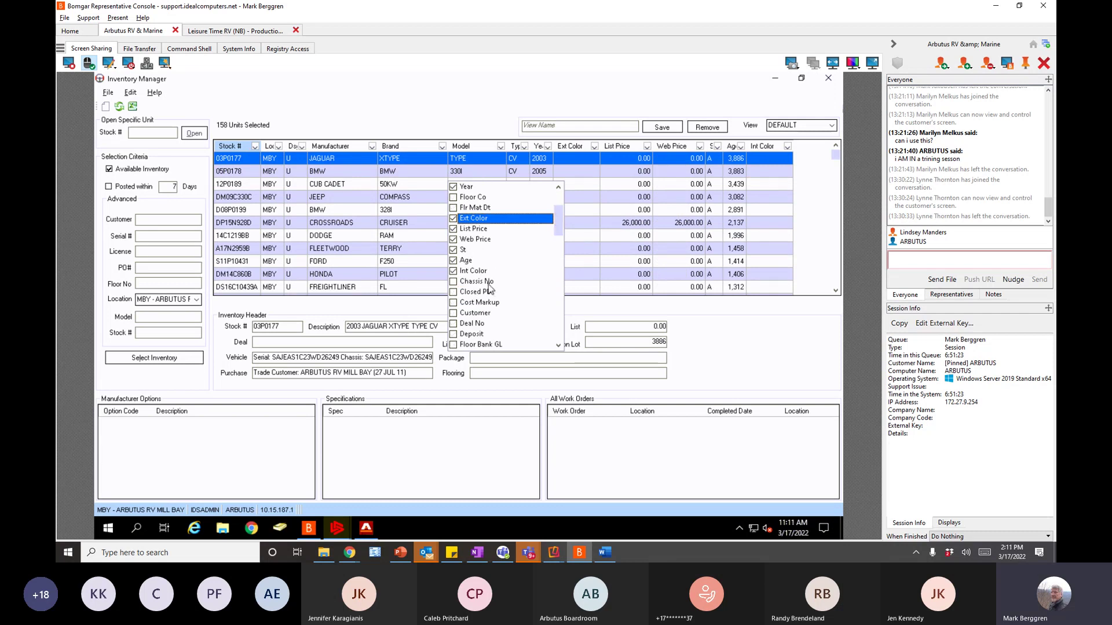
click(455, 282)
drag(560, 235, 557, 237)
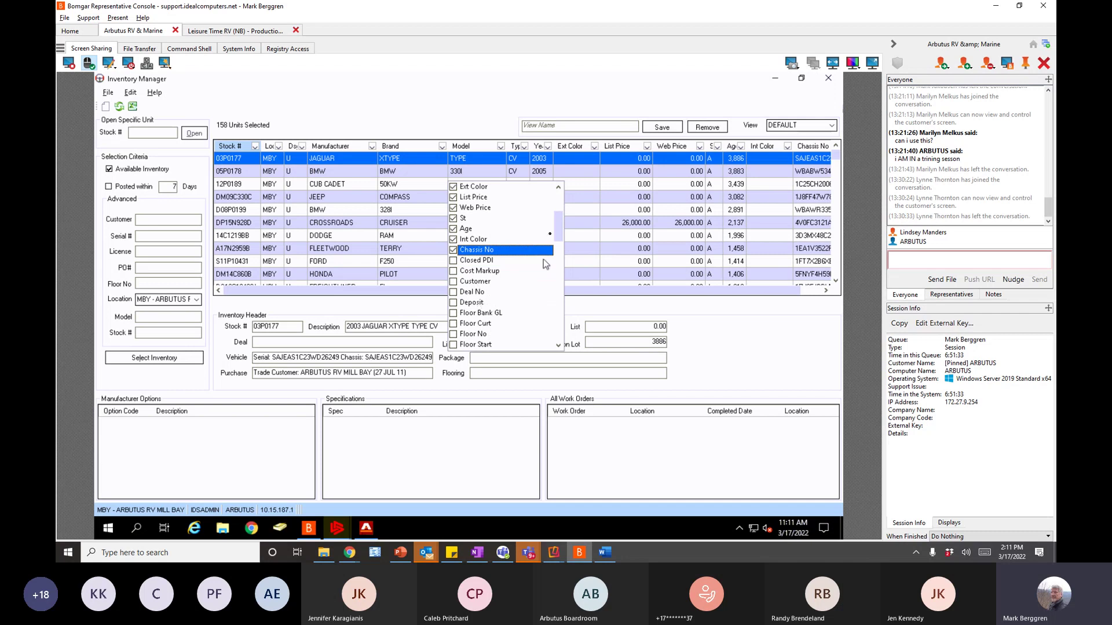
drag(558, 231, 560, 343)
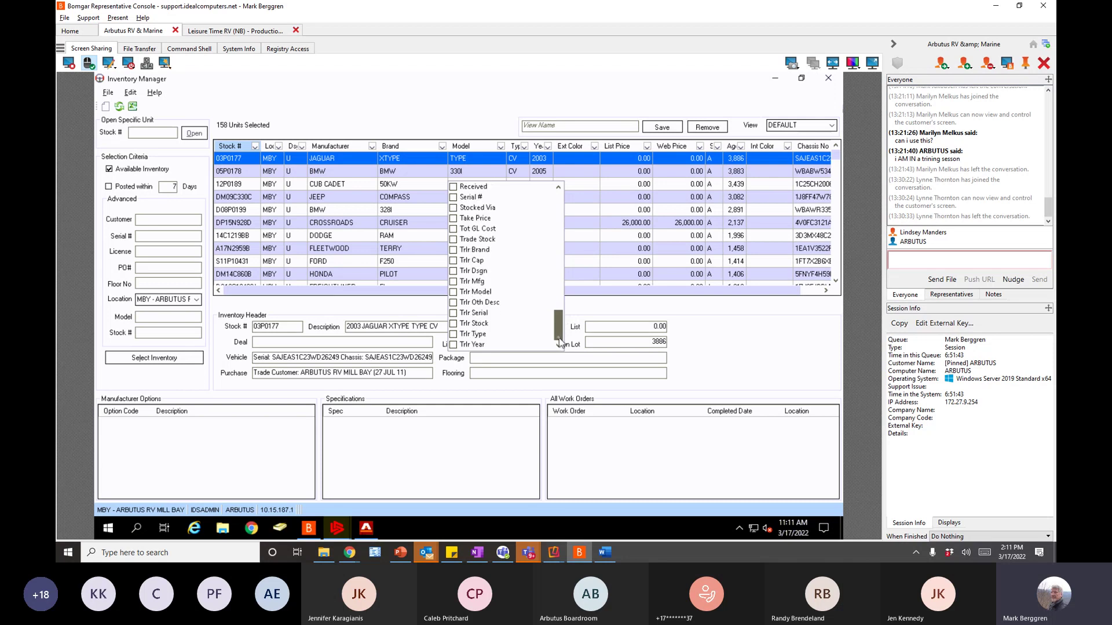
drag(560, 336, 561, 171)
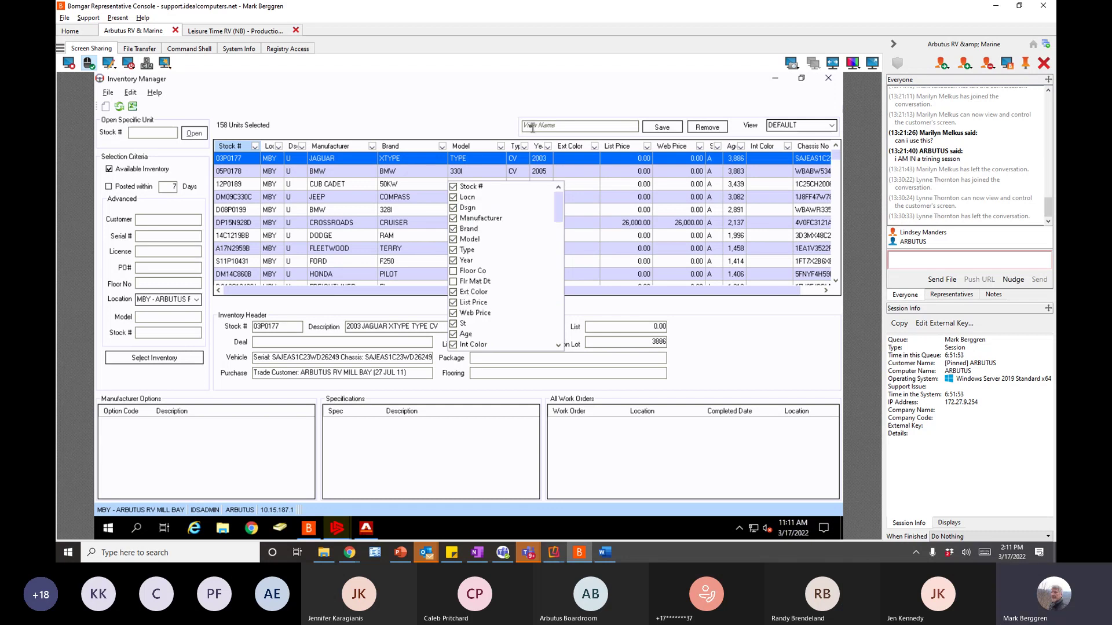
click(536, 136)
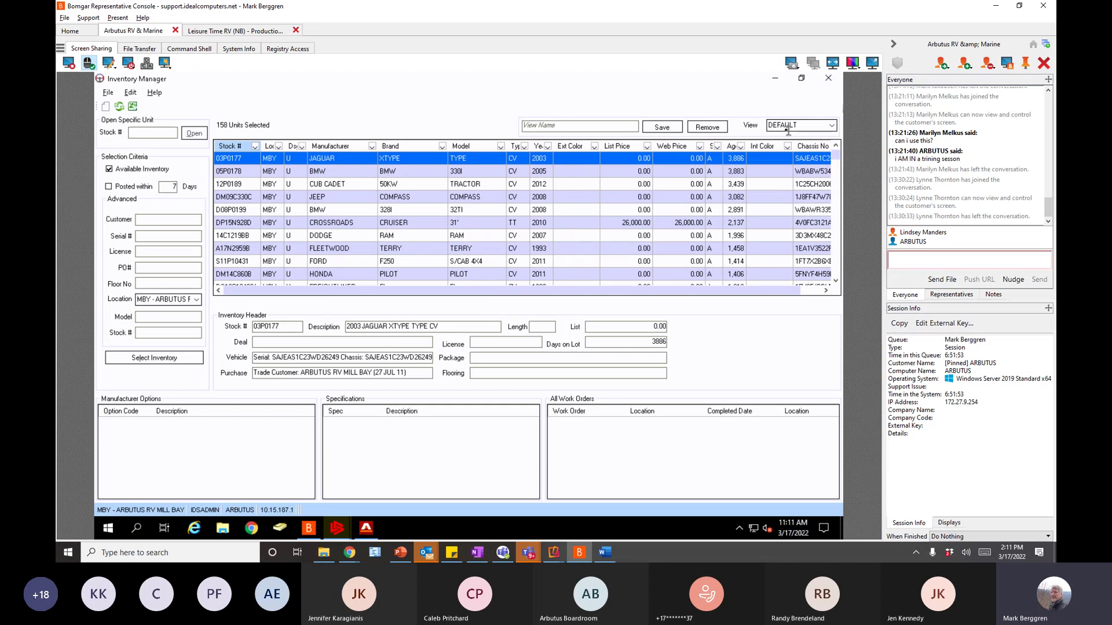
click(530, 125)
- Save the layout as view 'MARK', switch to DEFAULT, then back to MARK
text(MARK)
click(663, 127)
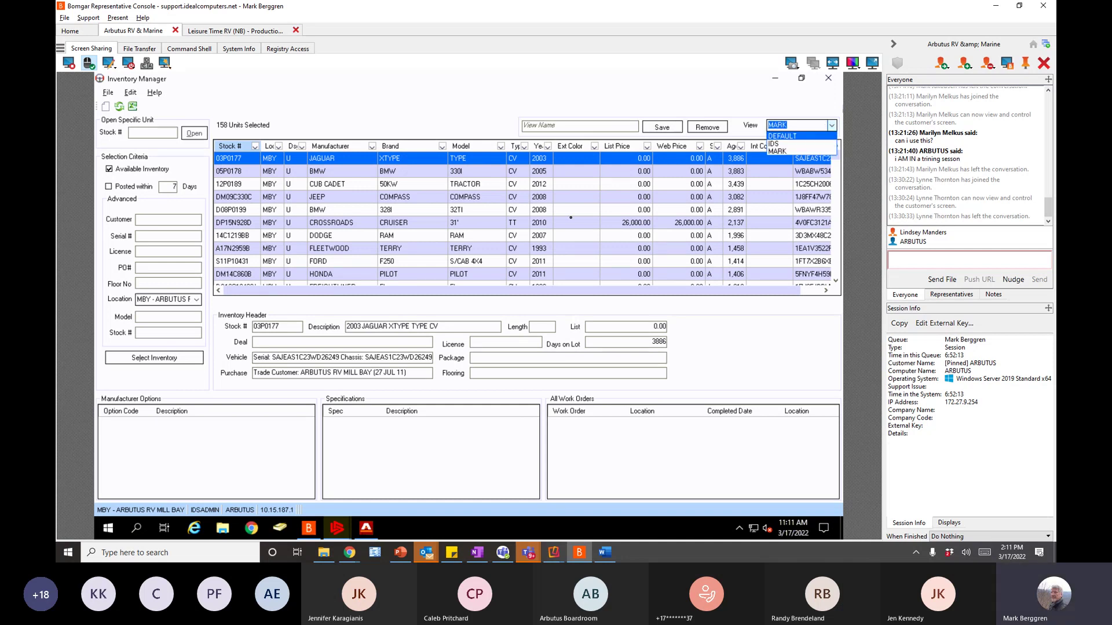
click(827, 137)
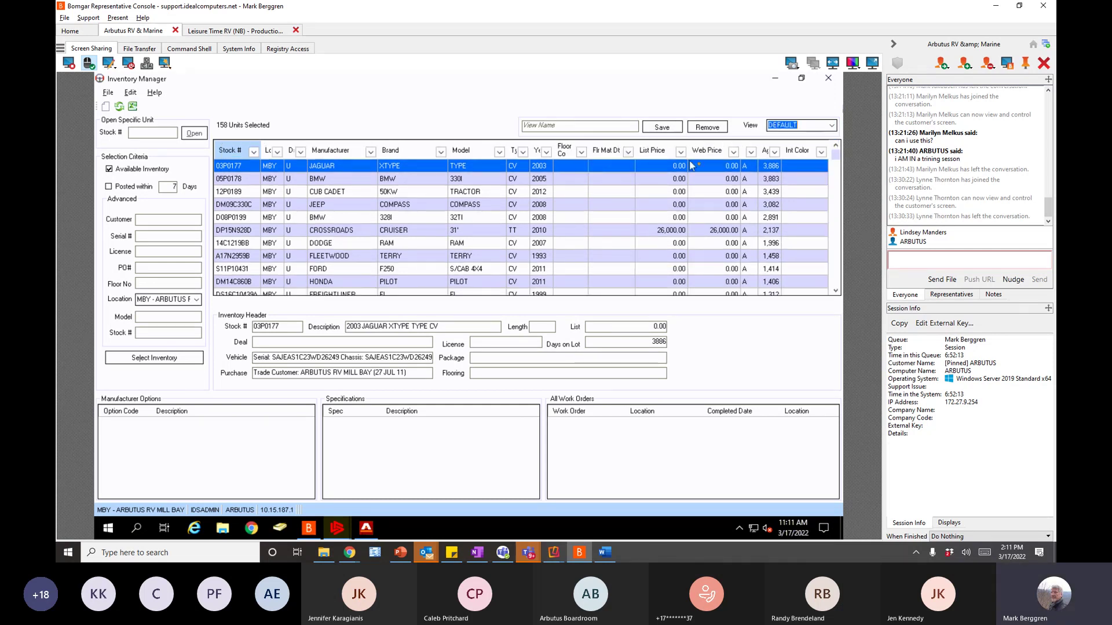
click(834, 128)
click(784, 152)
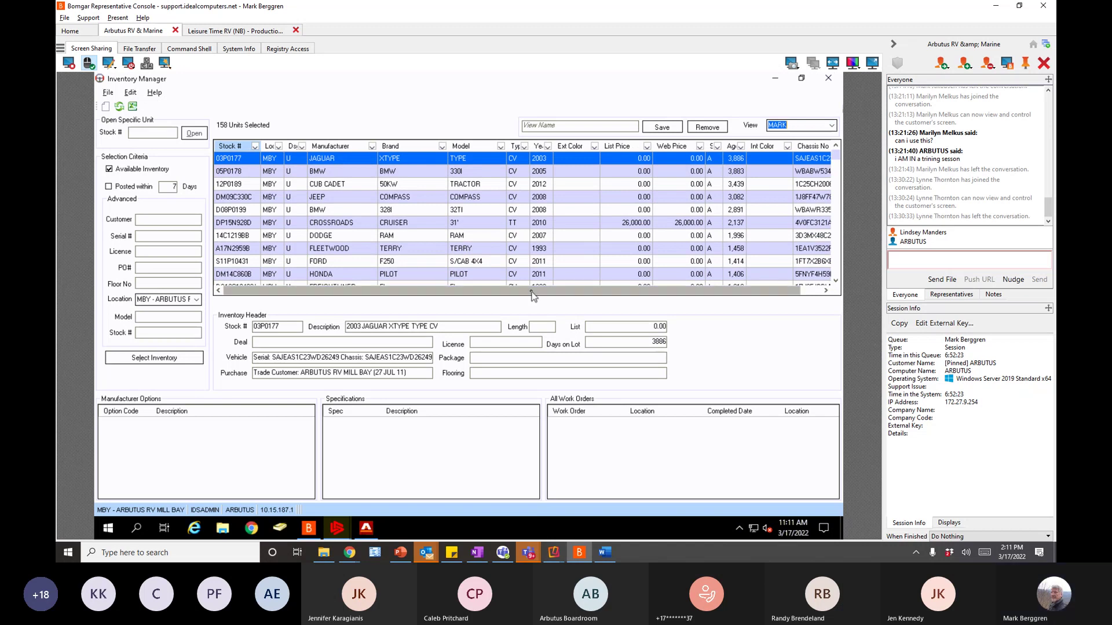
- Narrow the Brand and Manufacturer columns and widen Chassis No to show full numbers
drag(533, 297, 655, 298)
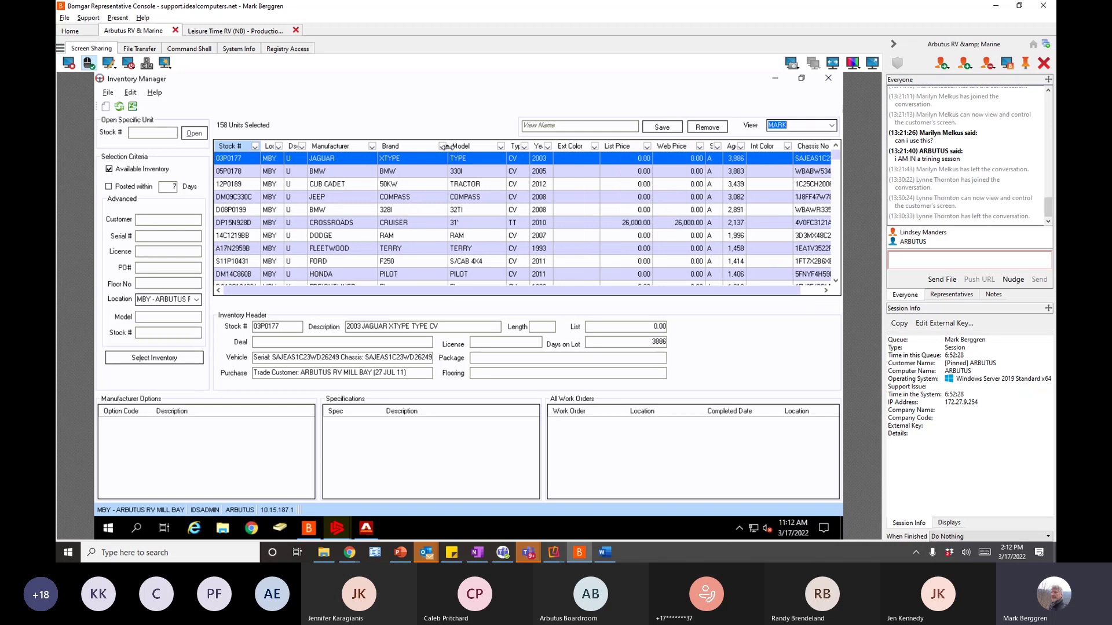
drag(443, 146, 421, 157)
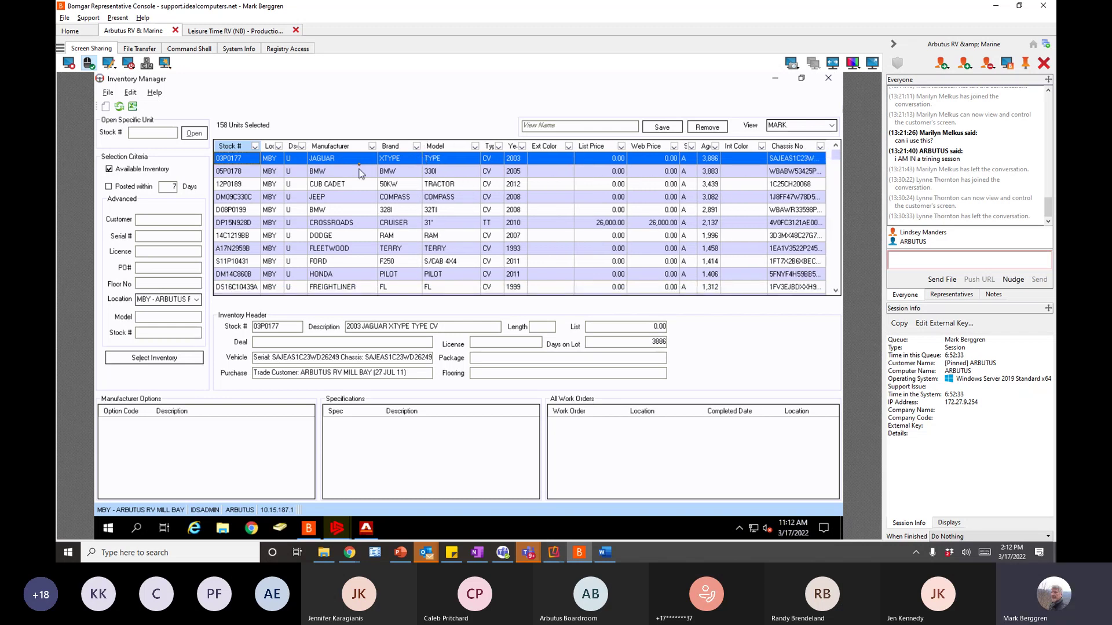
drag(378, 152, 366, 146)
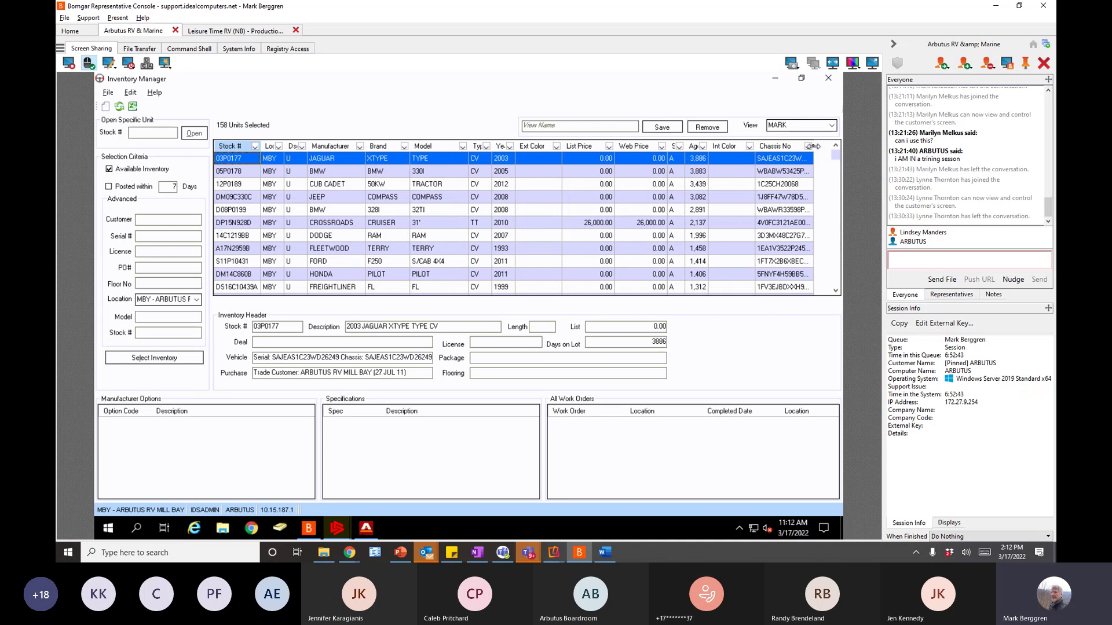
drag(814, 145, 825, 146)
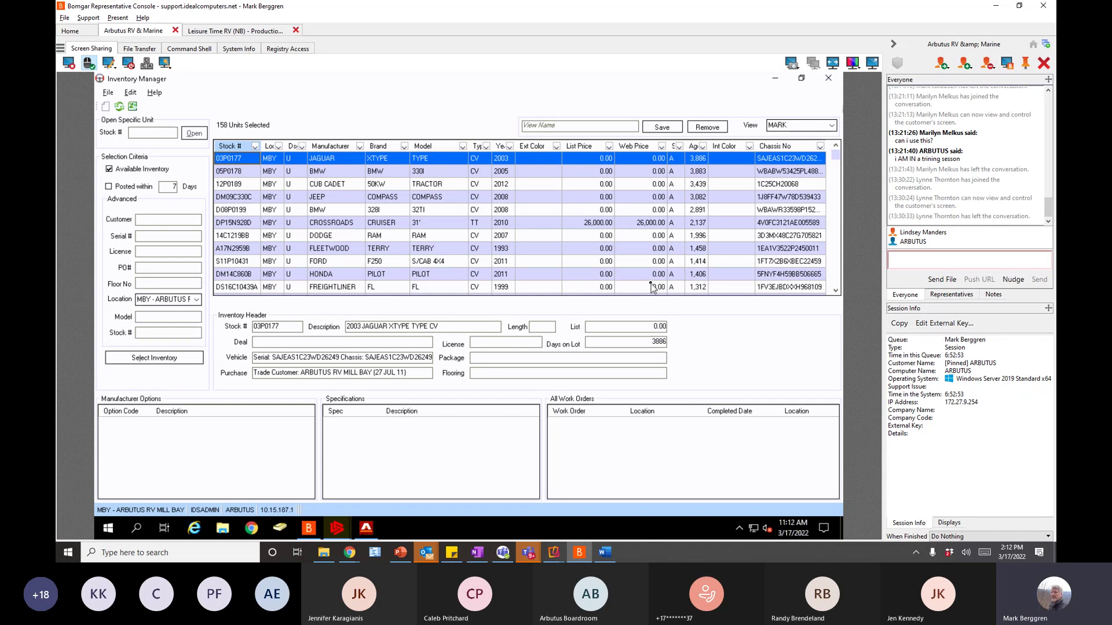
- Sort by the Ds column, move Loc after Ds, save the MARK view, and open the Type filter
click(671, 129)
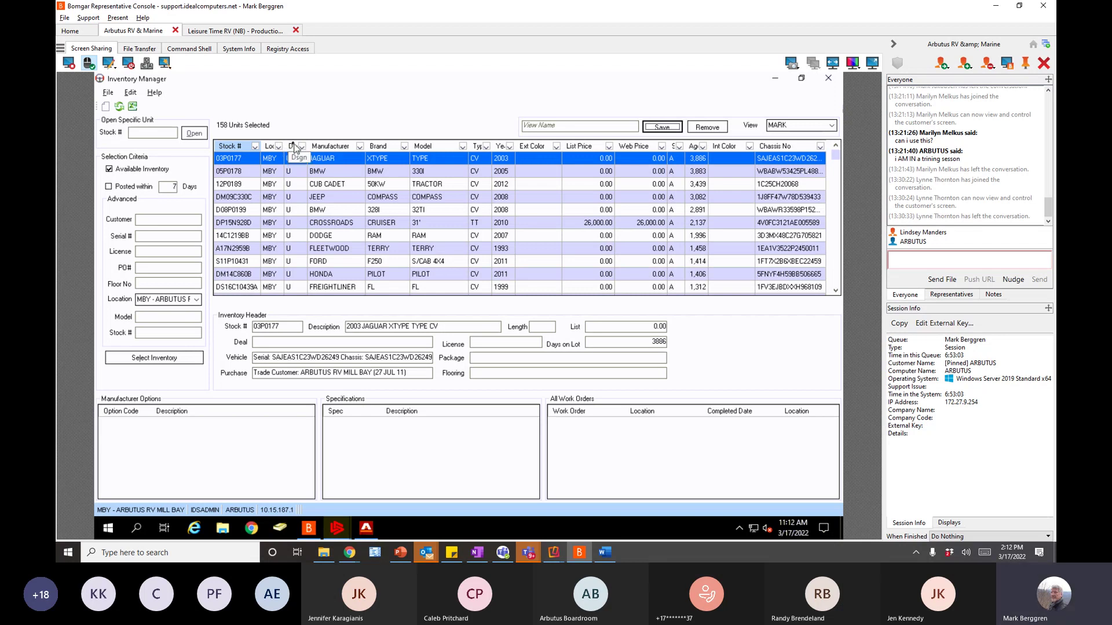
click(294, 148)
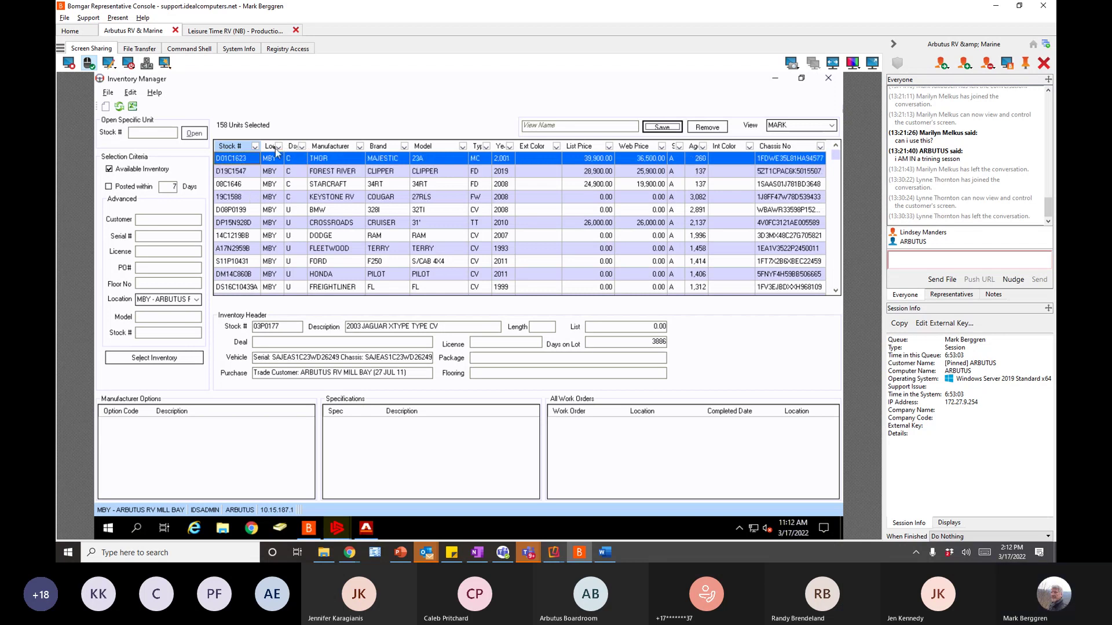
drag(276, 149, 297, 149)
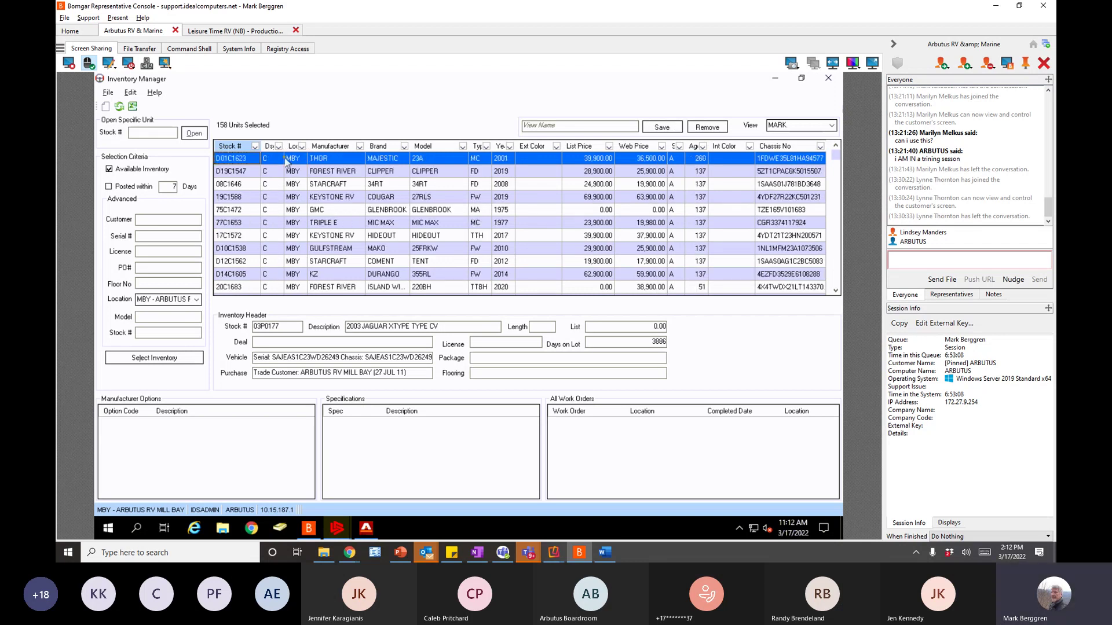
click(662, 128)
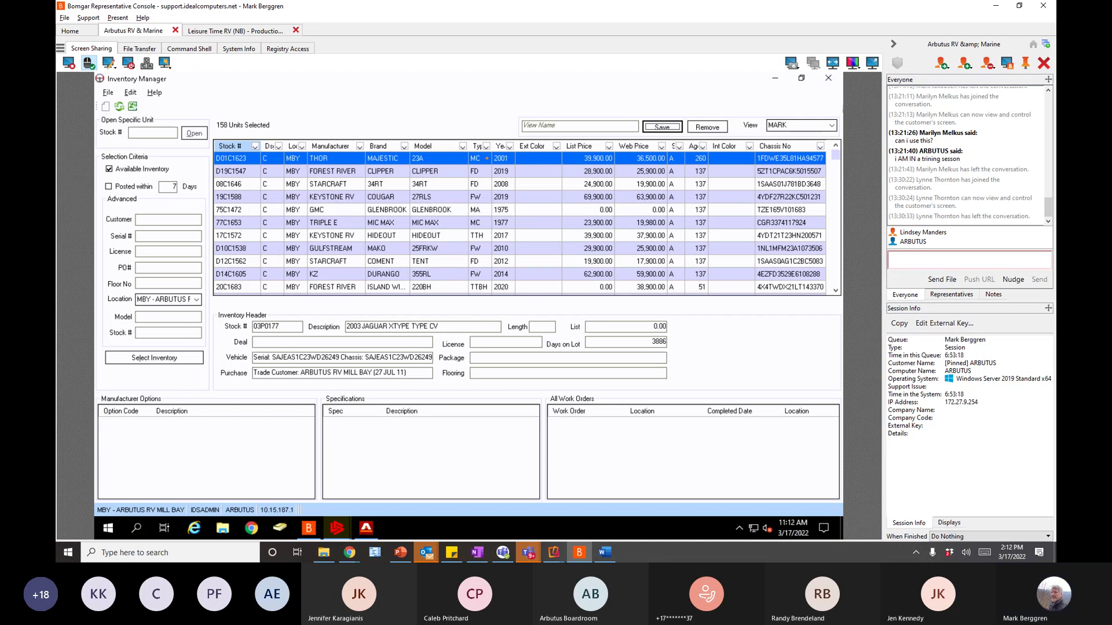
click(487, 146)
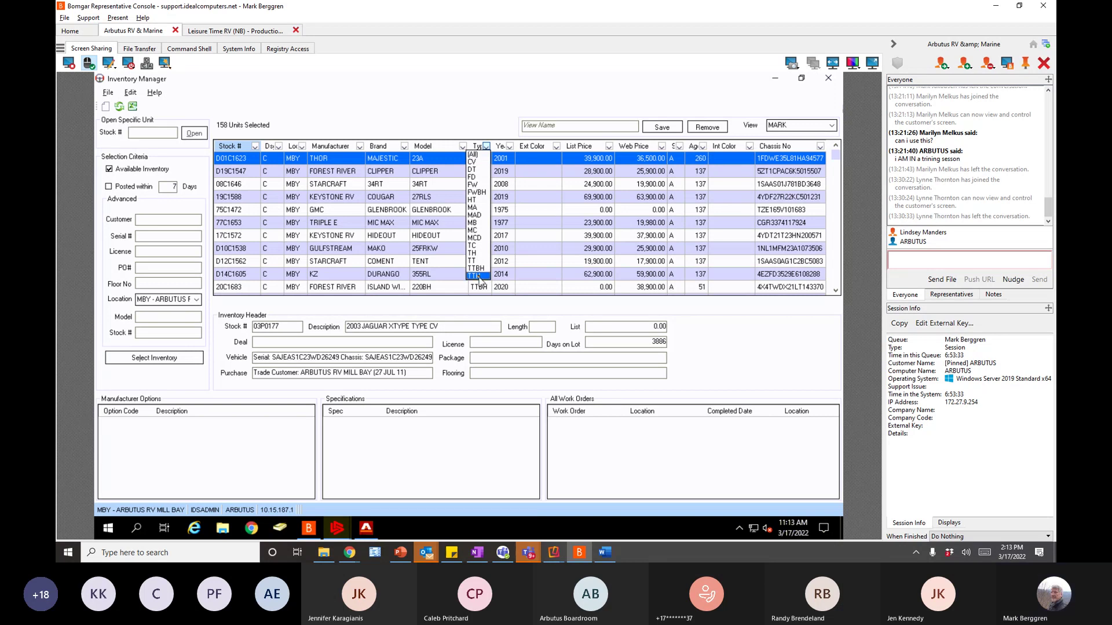
- Filter the inventory Type to TTH, then switch the filter to TT (39 of 158)
click(479, 277)
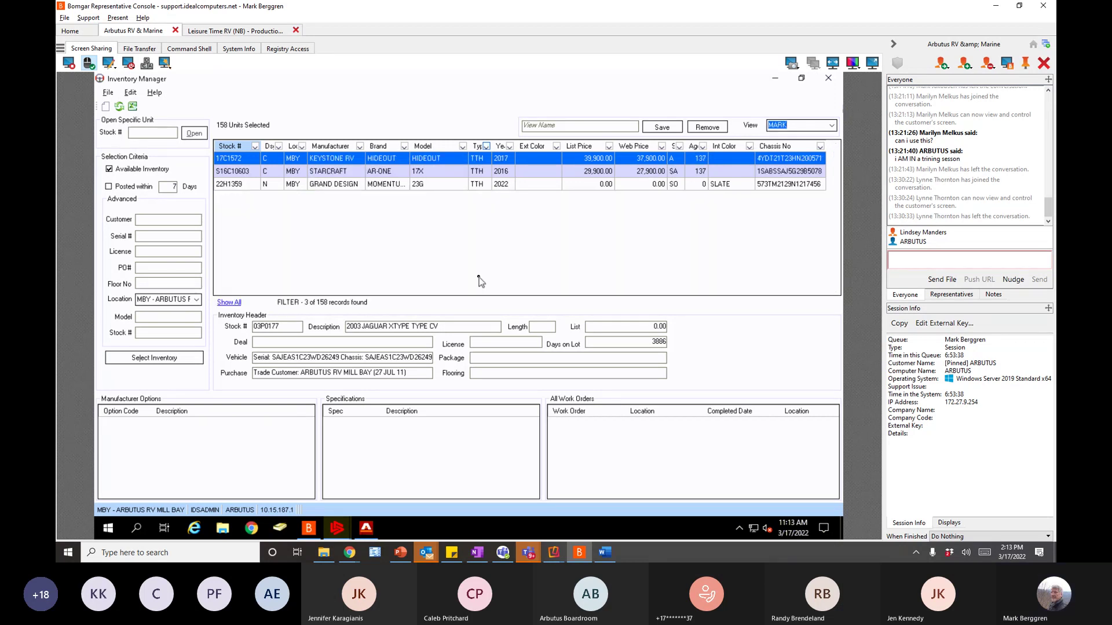
click(486, 146)
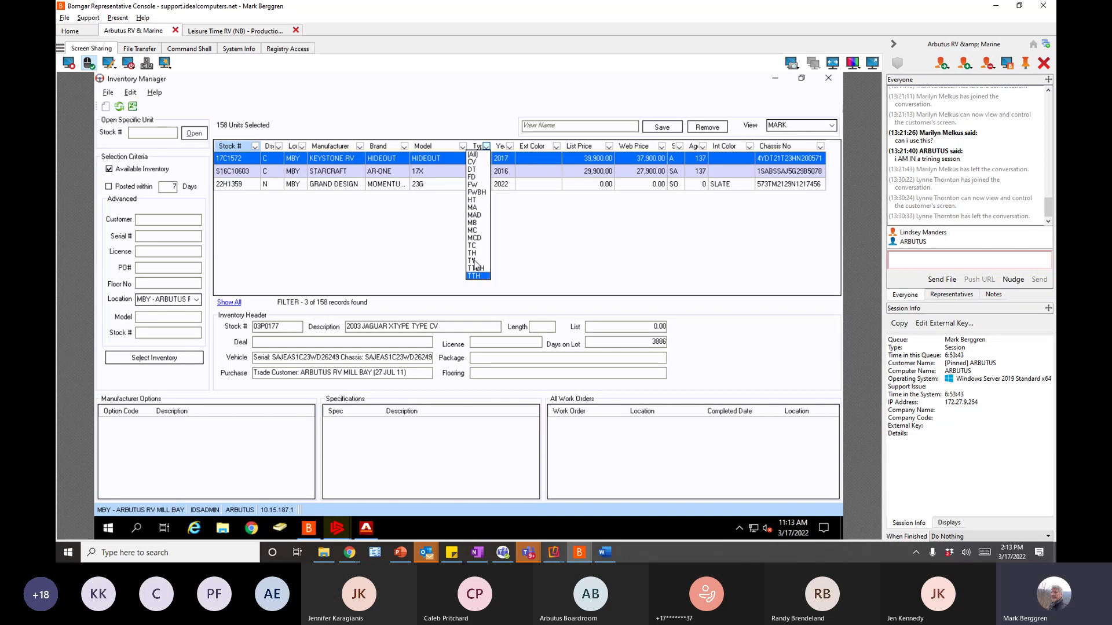
click(474, 260)
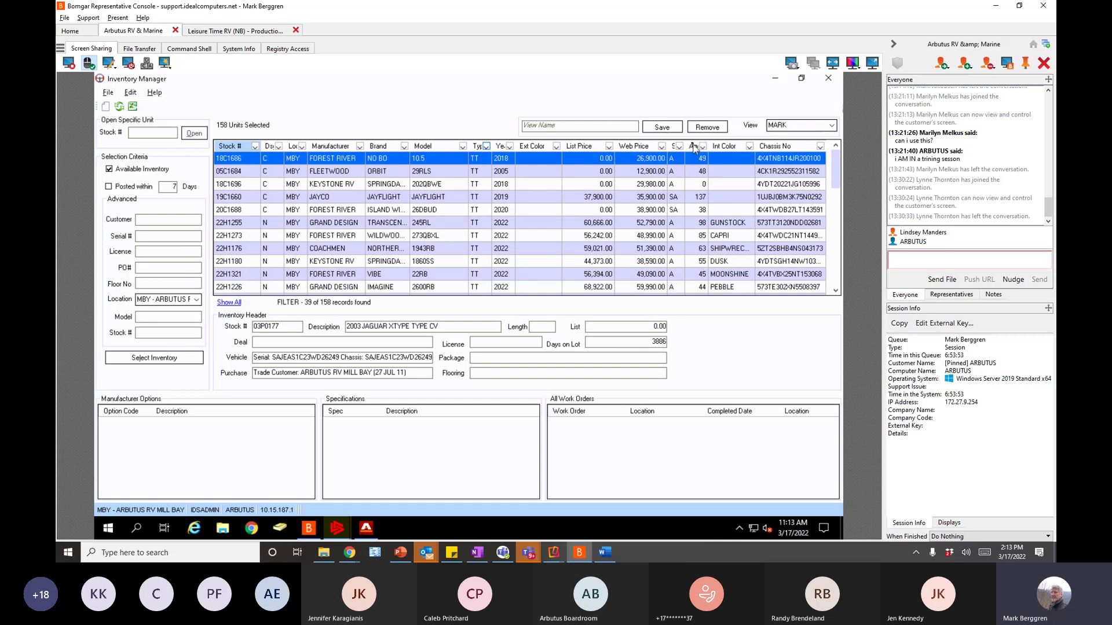
- Sort the TT units by age, highest first
click(694, 147)
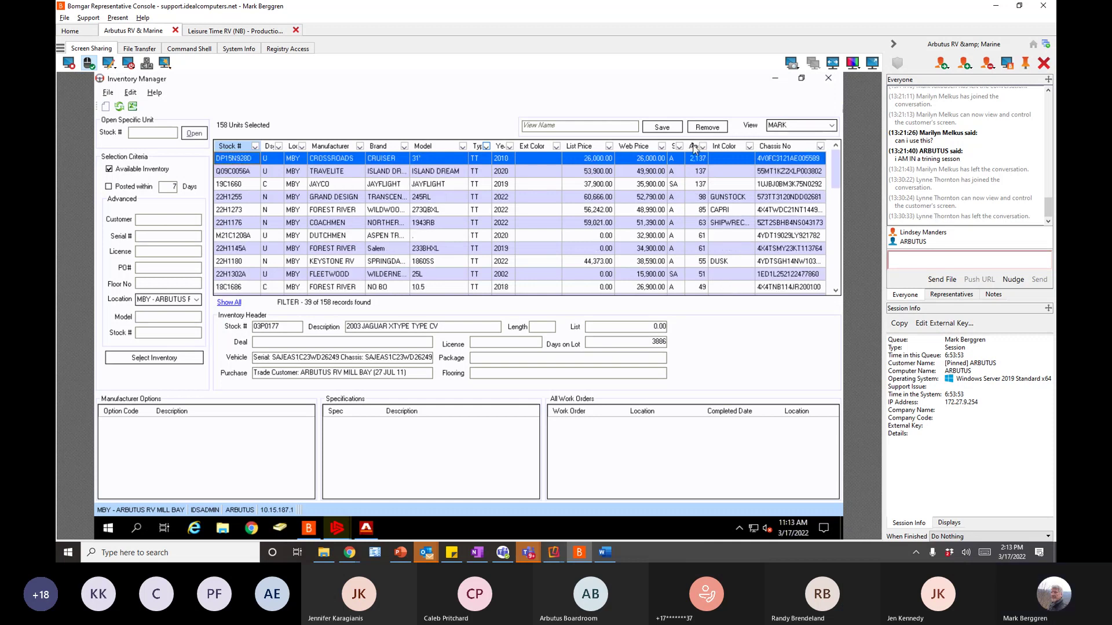
click(695, 151)
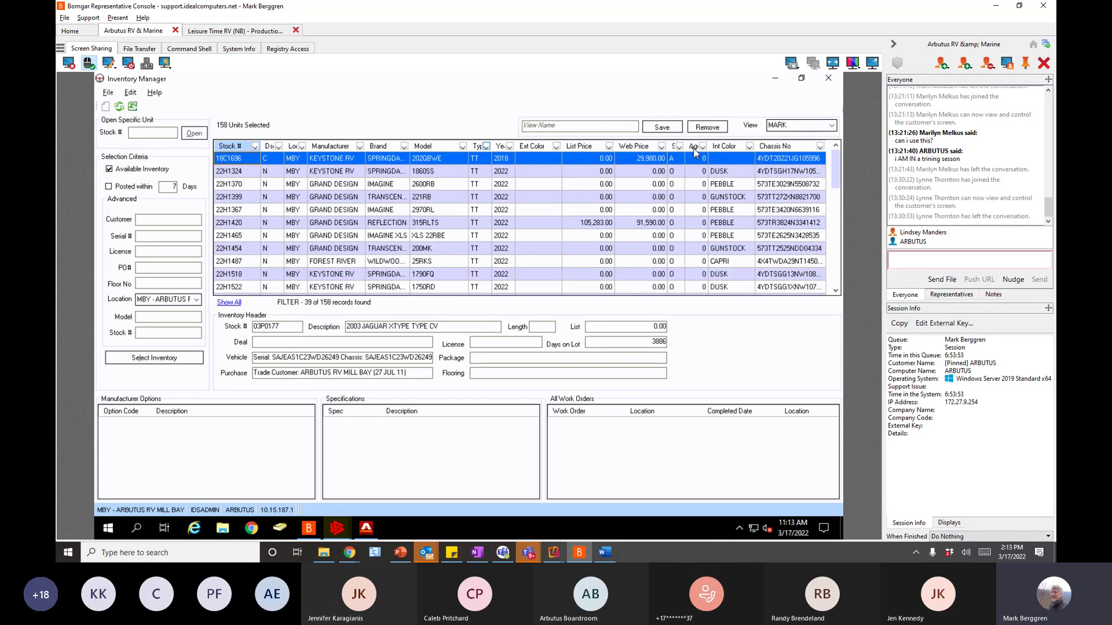
click(694, 151)
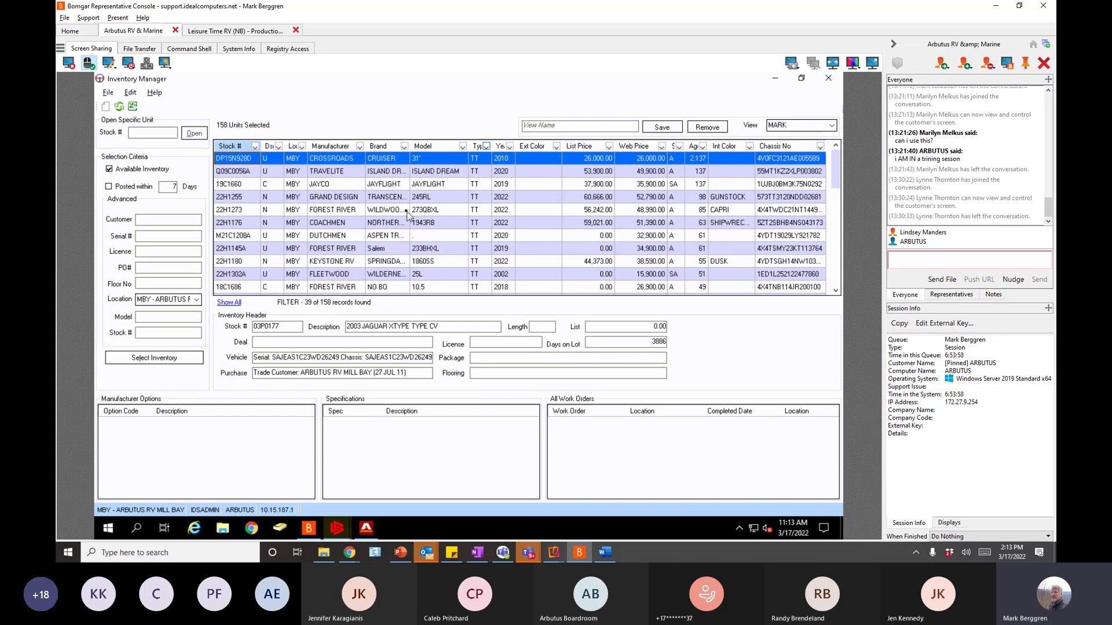
- Show only FOREST RIVER units (12 of 158), sorting by manufacturer, year, then brand
click(361, 150)
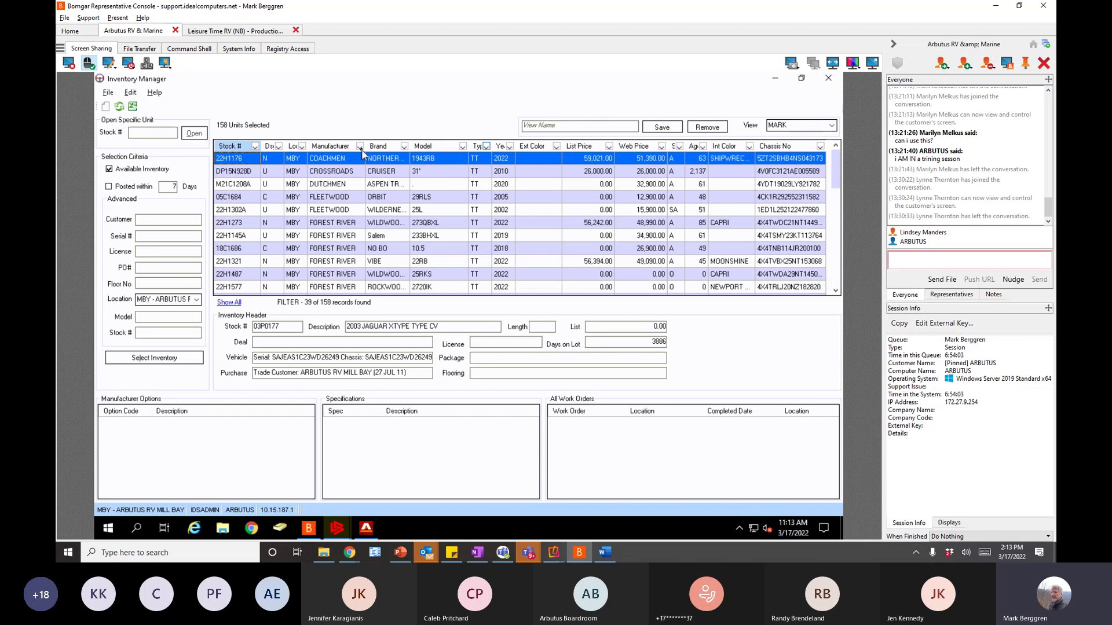
click(359, 146)
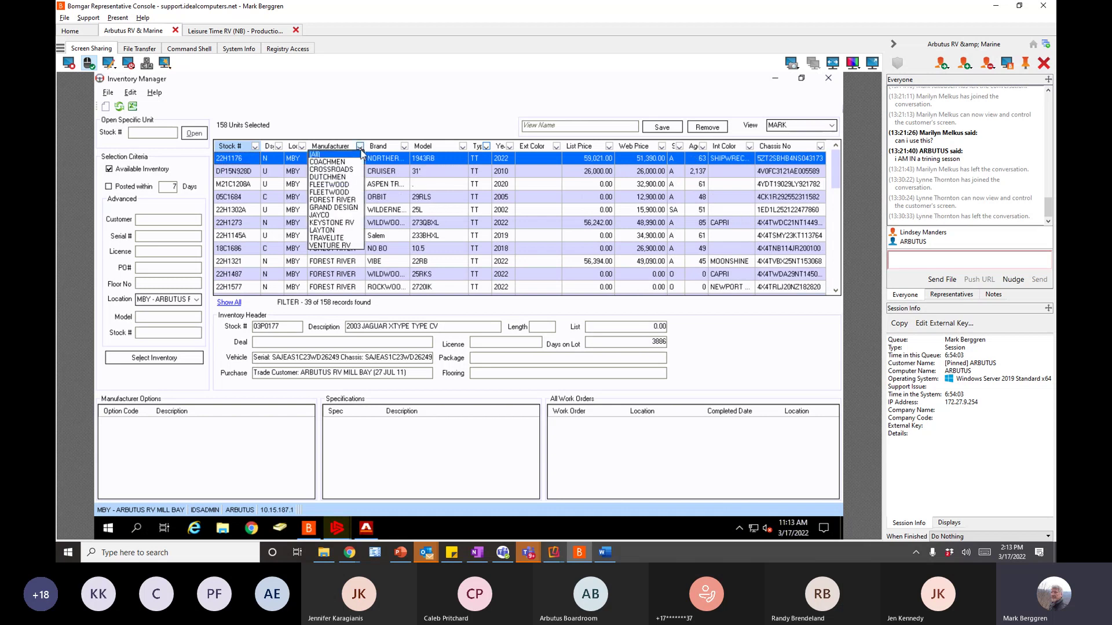
click(345, 200)
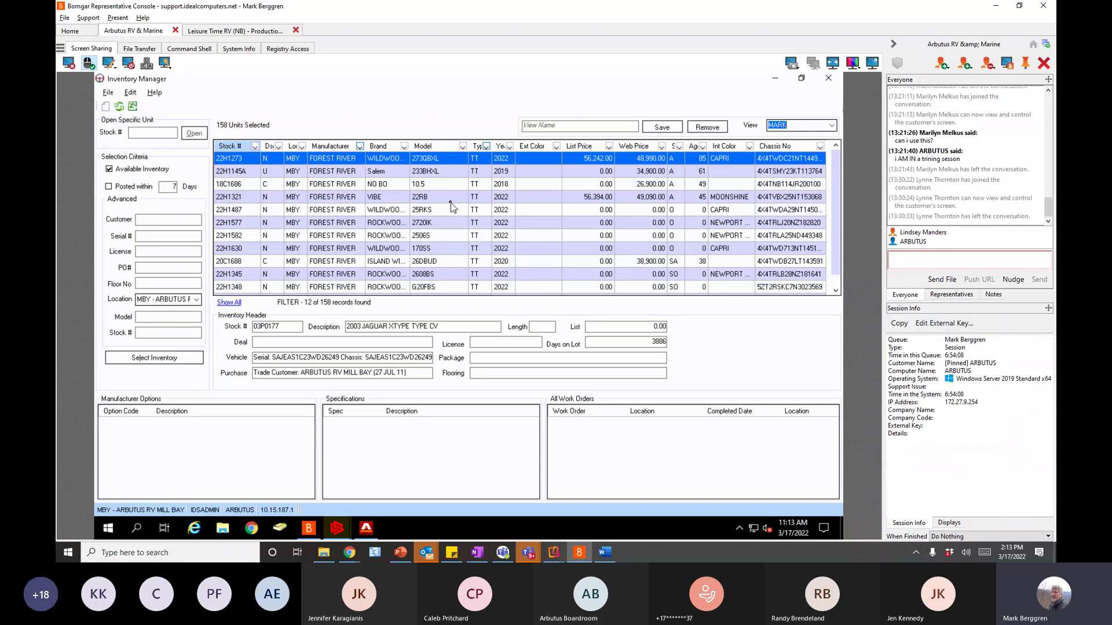
click(500, 146)
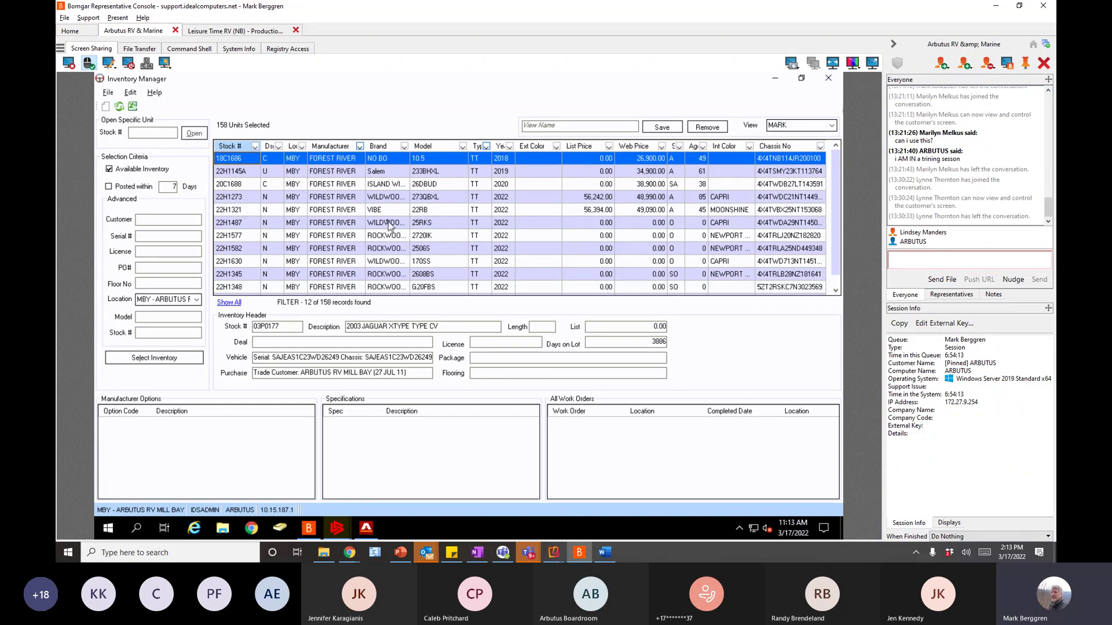
click(380, 147)
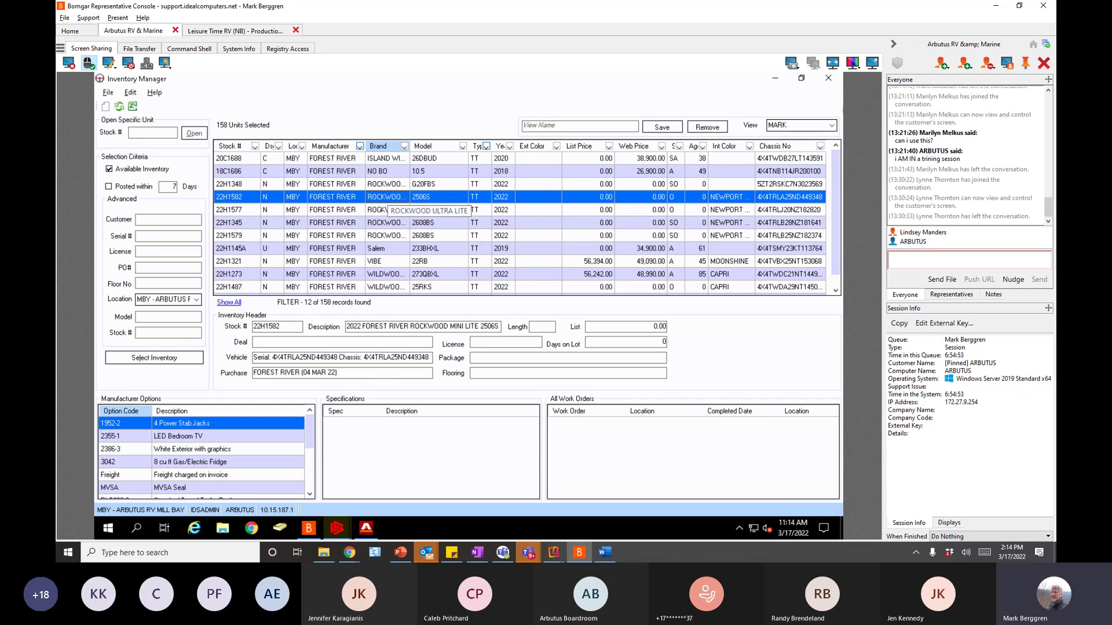
- Sort by Ds status, filter Ds to U, then reset it to (All)
click(280, 150)
click(279, 148)
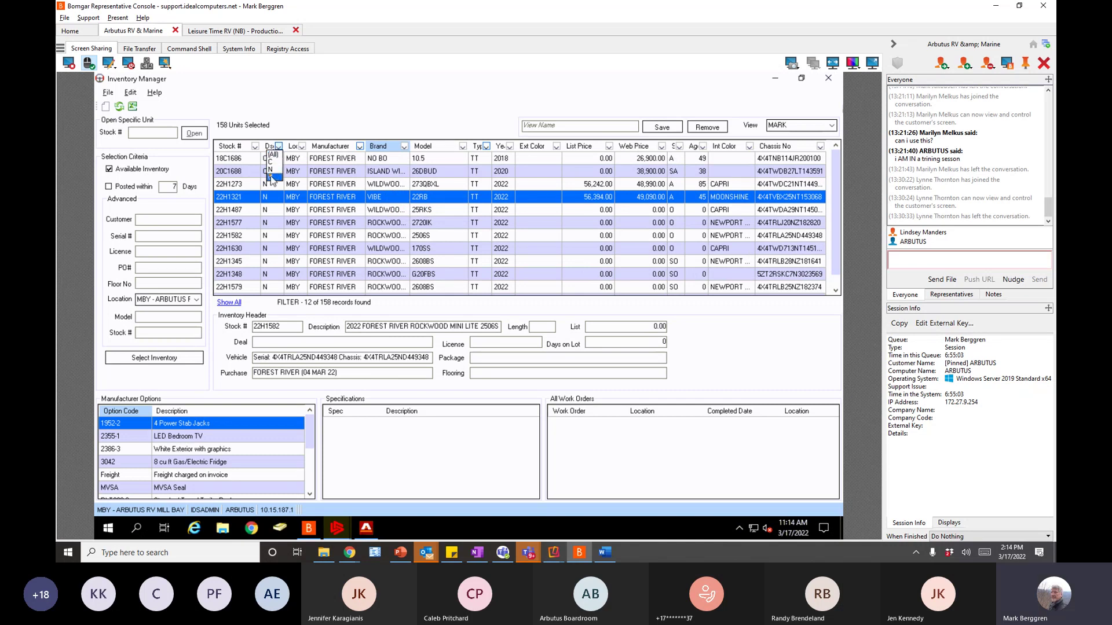
click(271, 177)
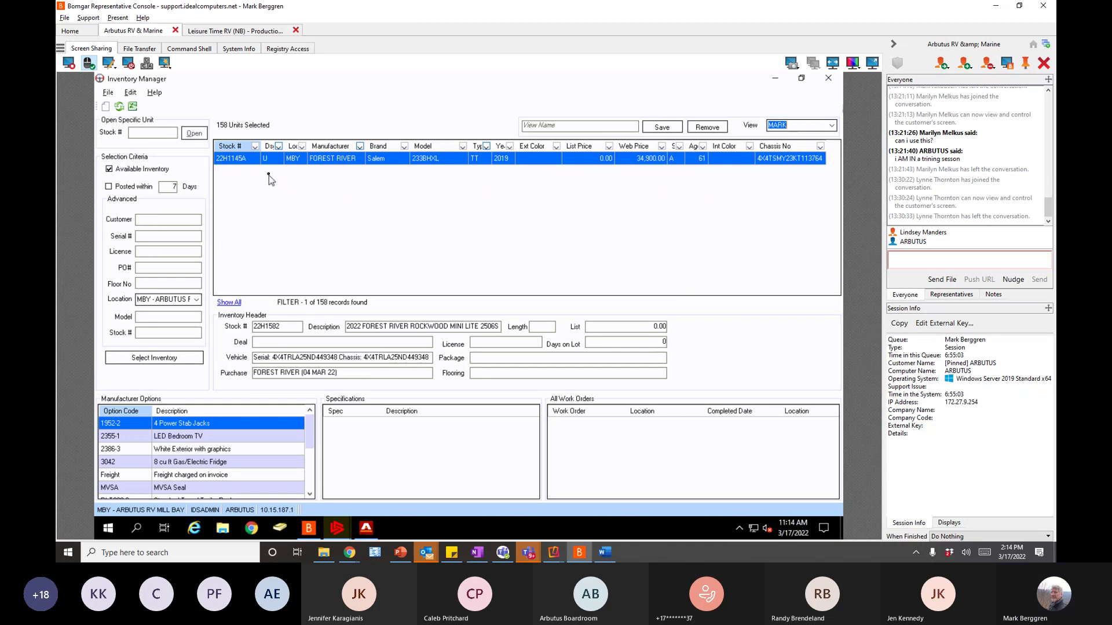
click(279, 147)
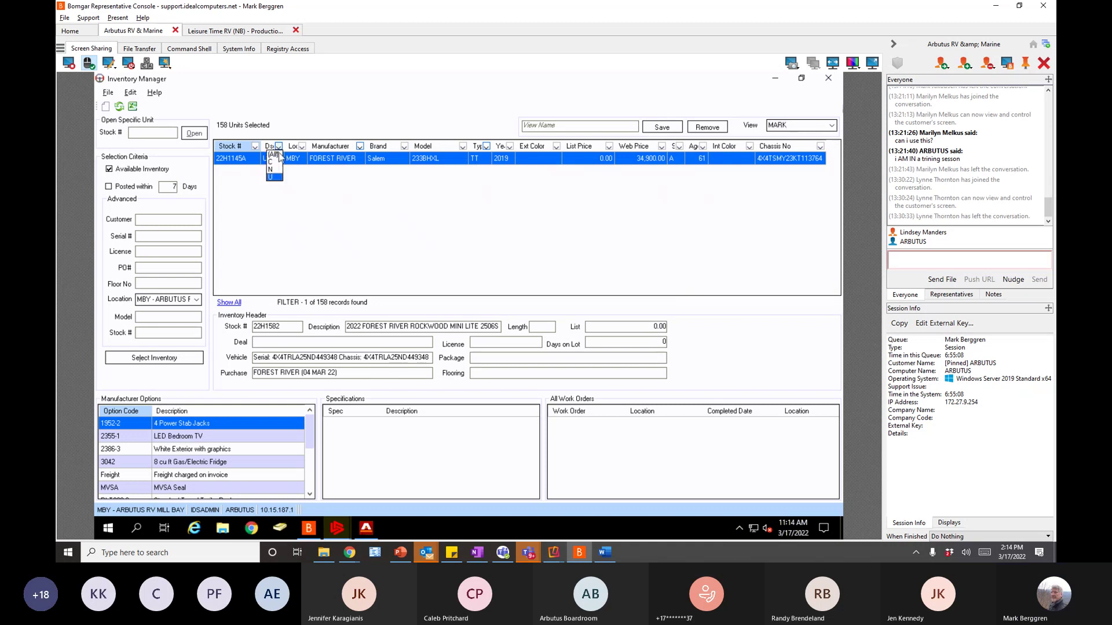
click(278, 155)
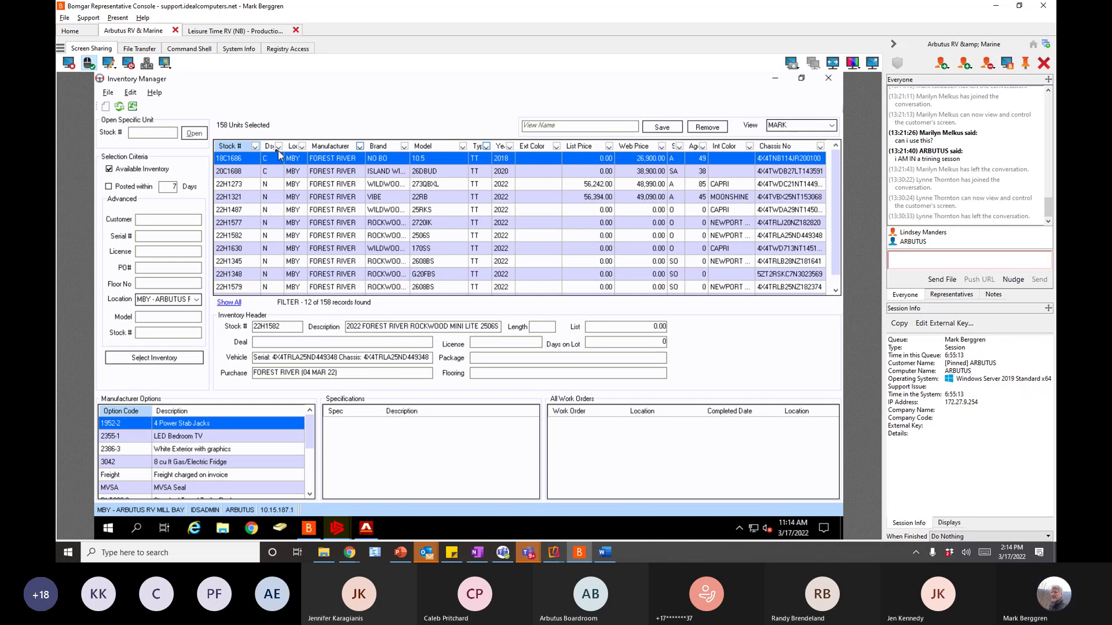
- Filter Ds status to C, reset it to (All), and close the Inventory Manager
click(279, 147)
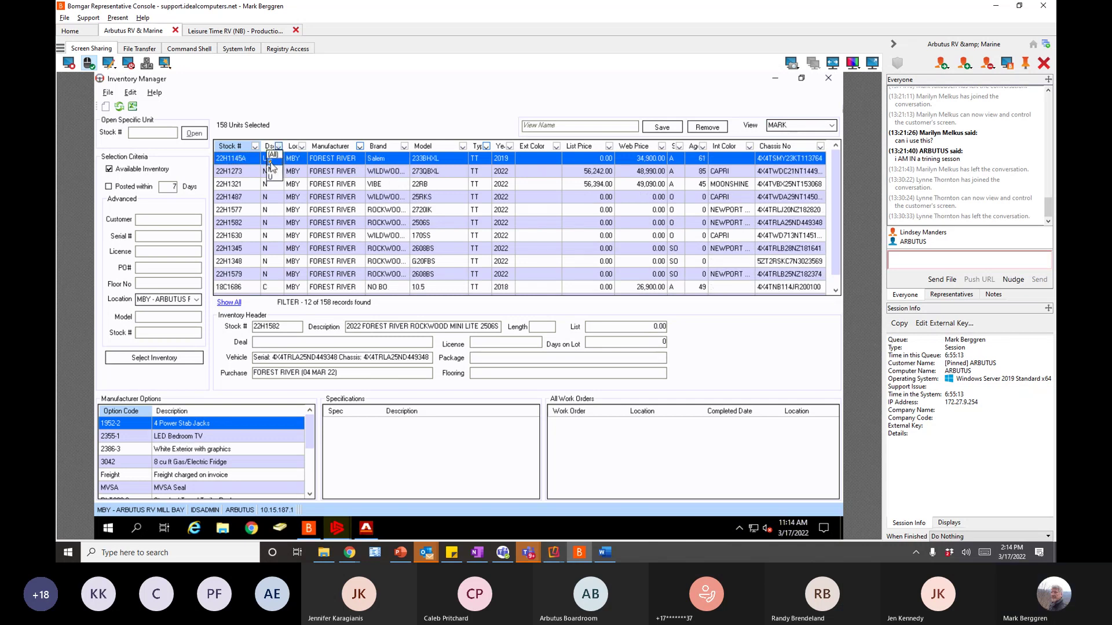
click(271, 162)
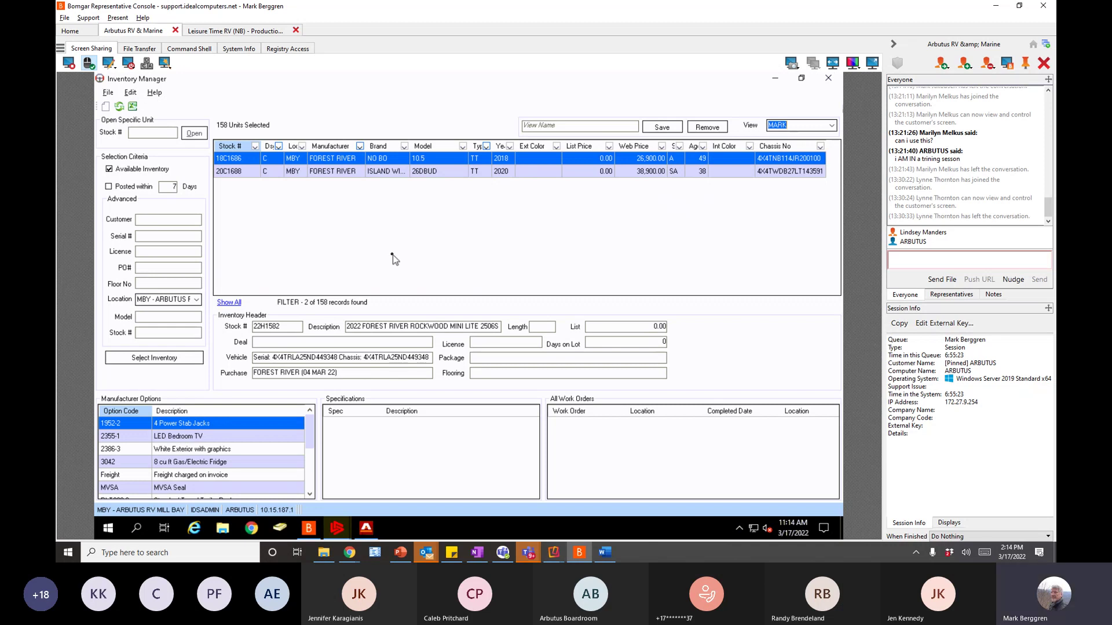
click(278, 146)
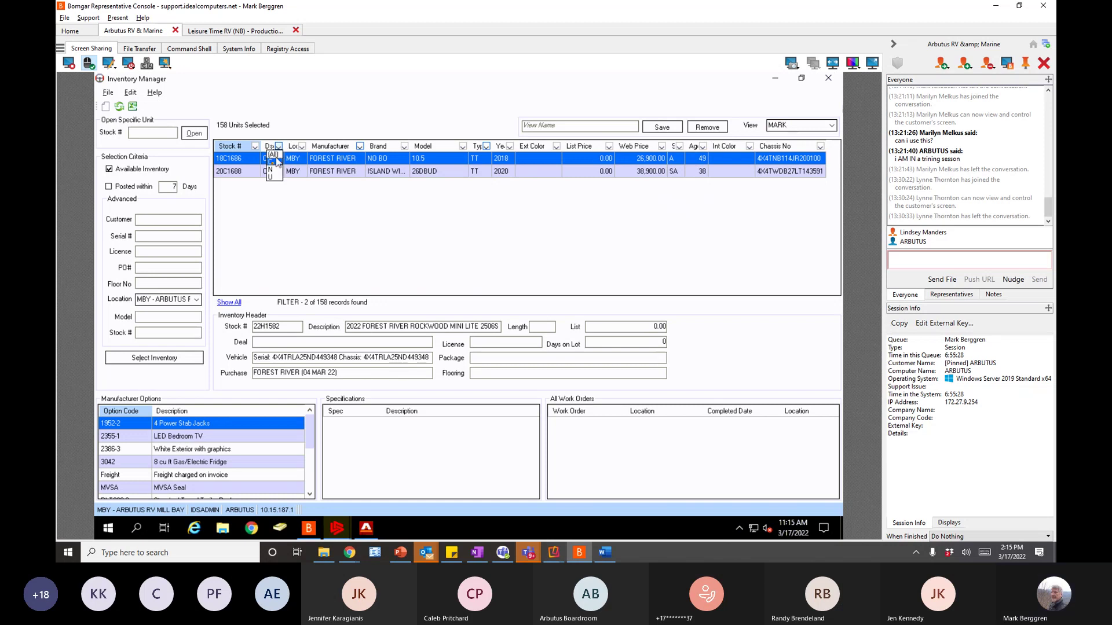
click(273, 154)
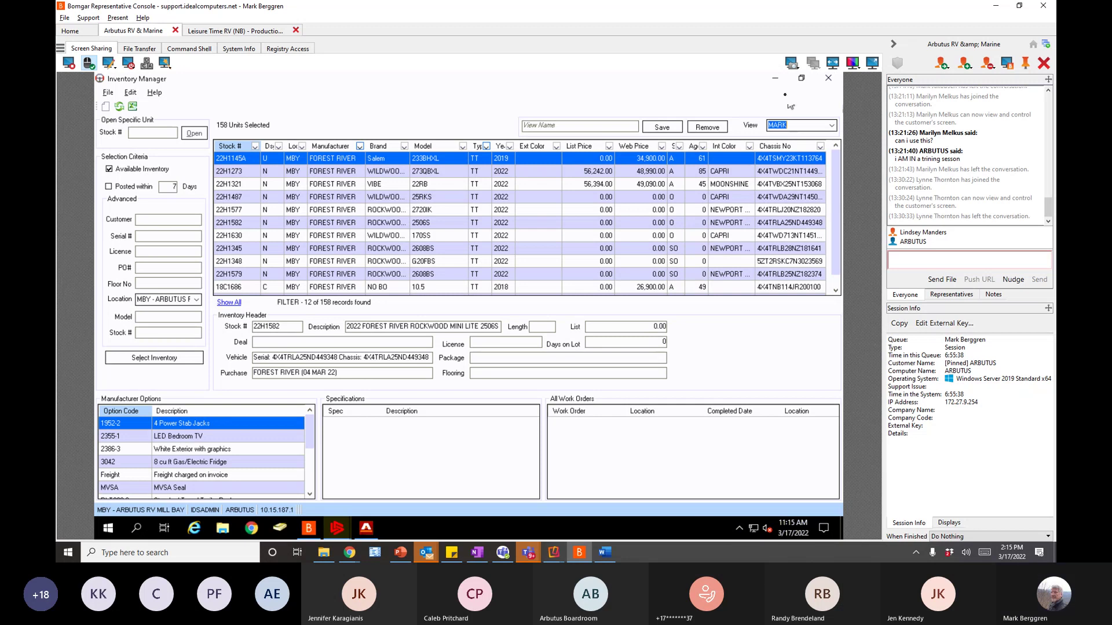
click(829, 79)
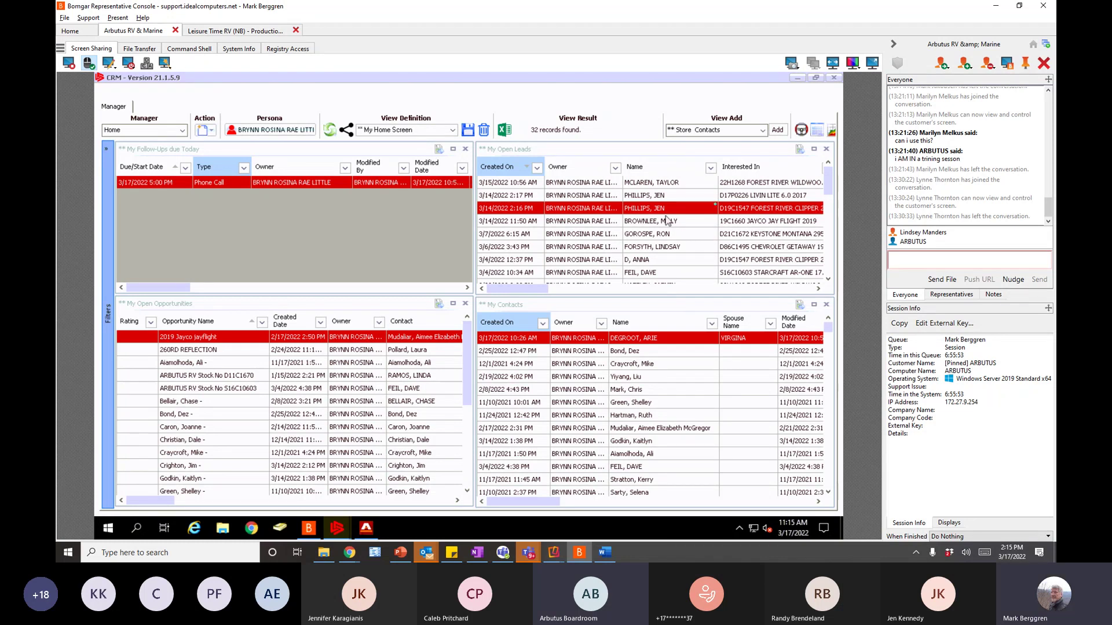
- Reopen the Inventory Manager full-screen, load all locations (701 units), and sort by location
click(801, 131)
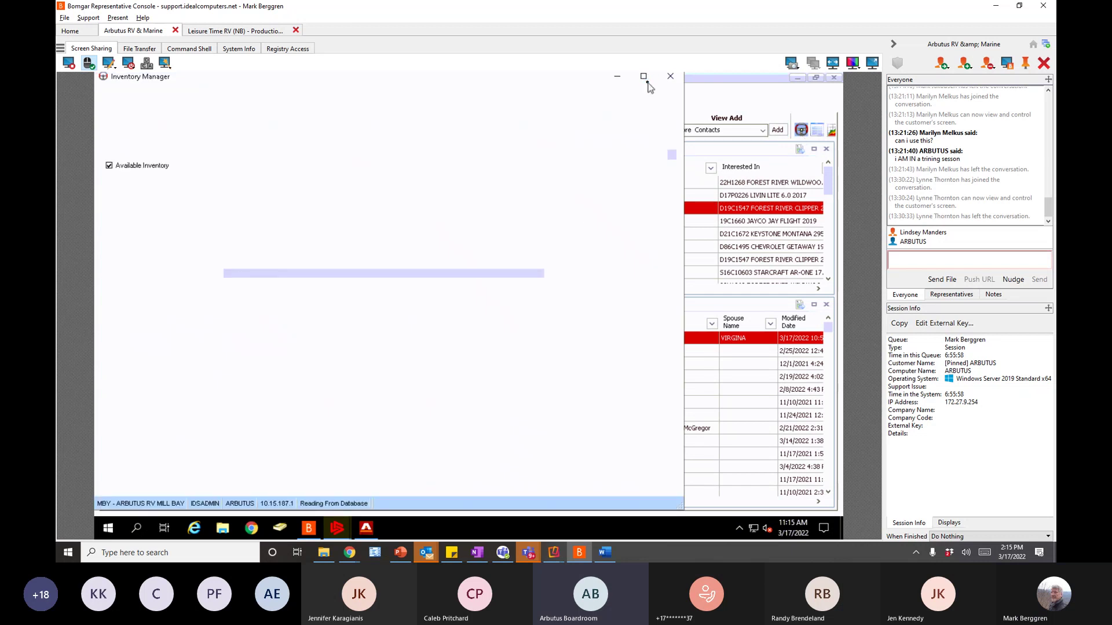
click(644, 76)
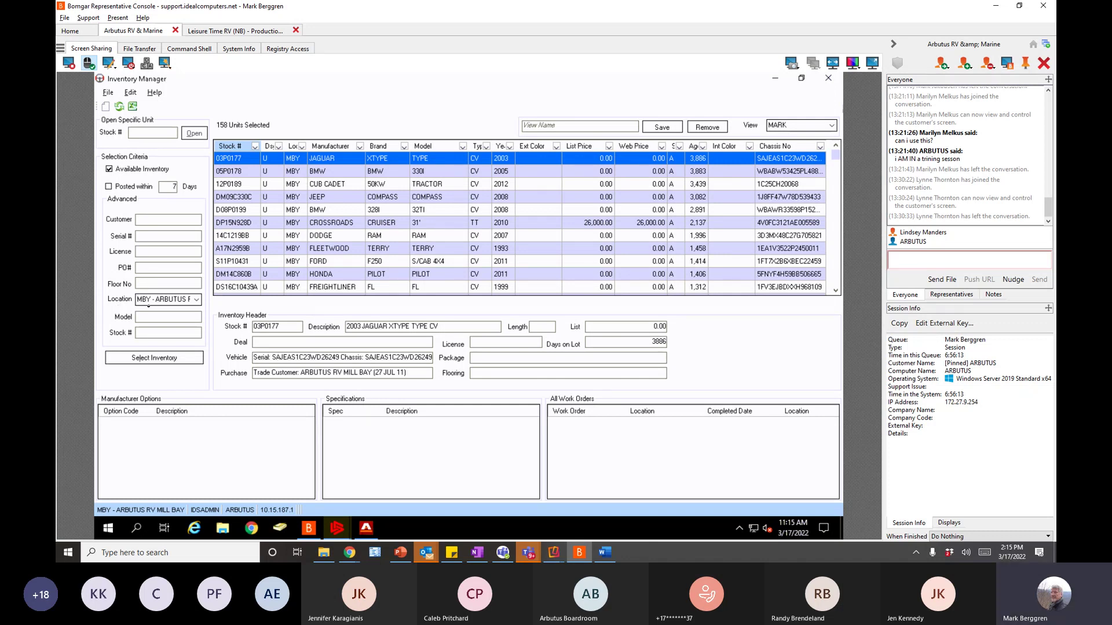
click(200, 302)
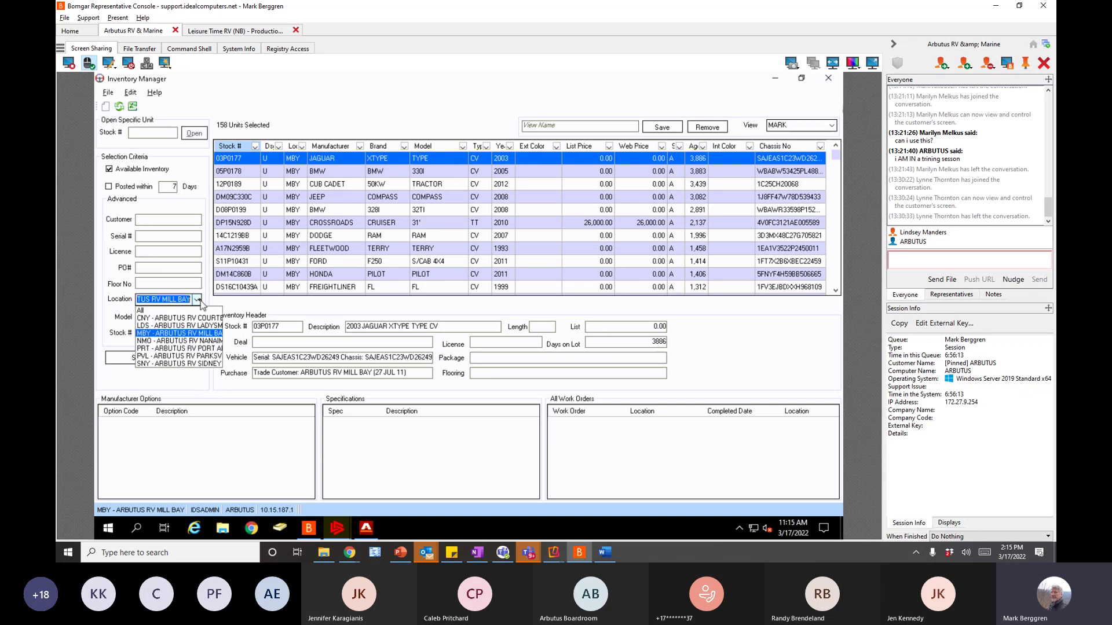
click(162, 312)
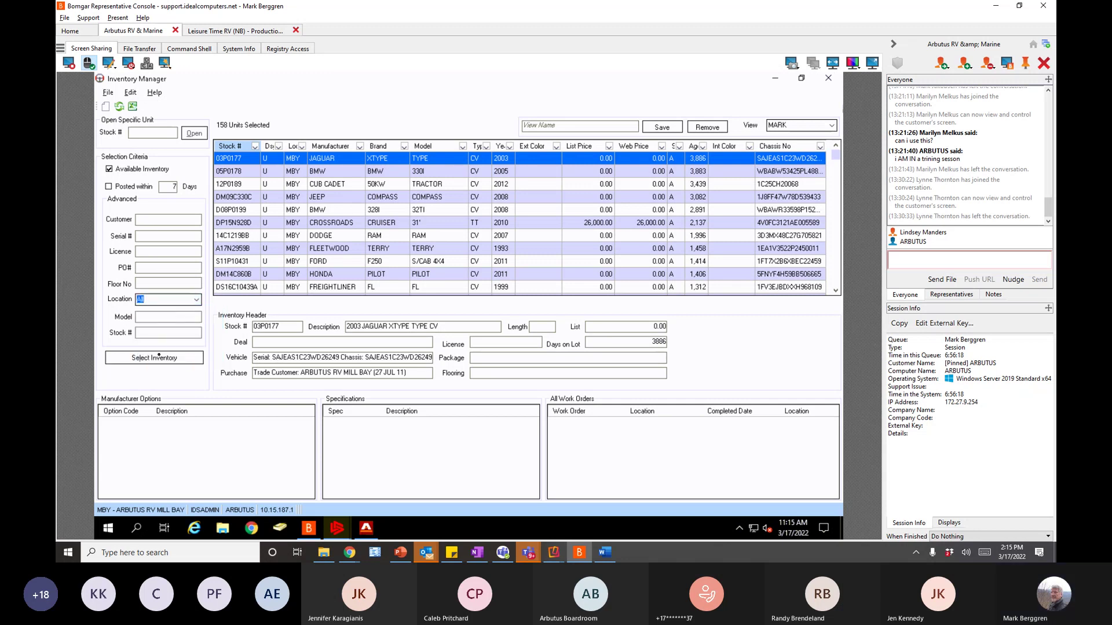
click(164, 357)
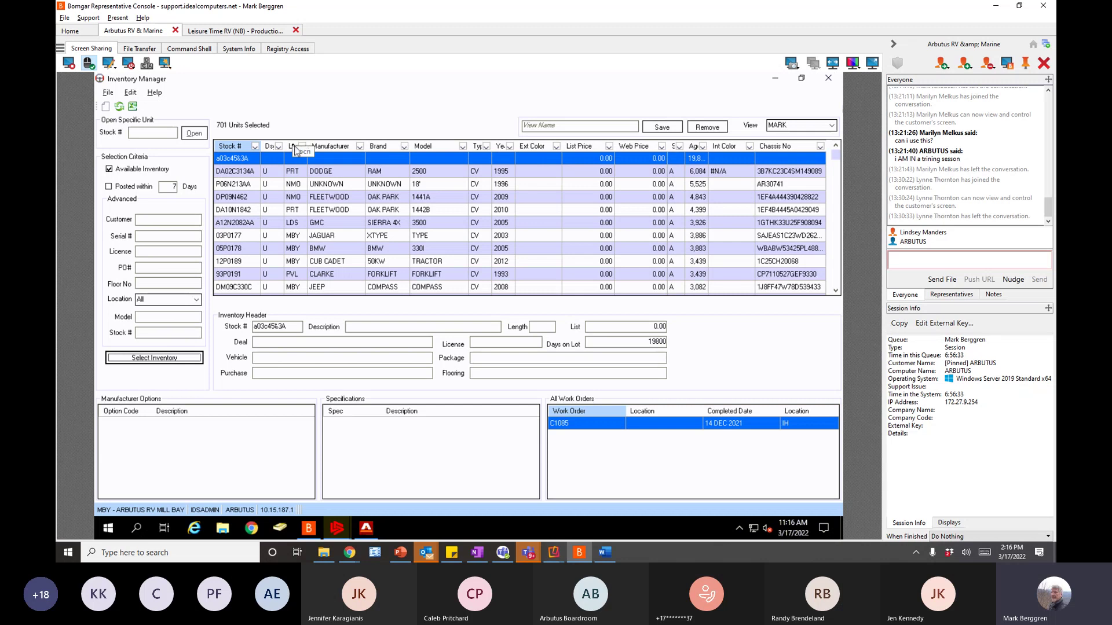
click(293, 147)
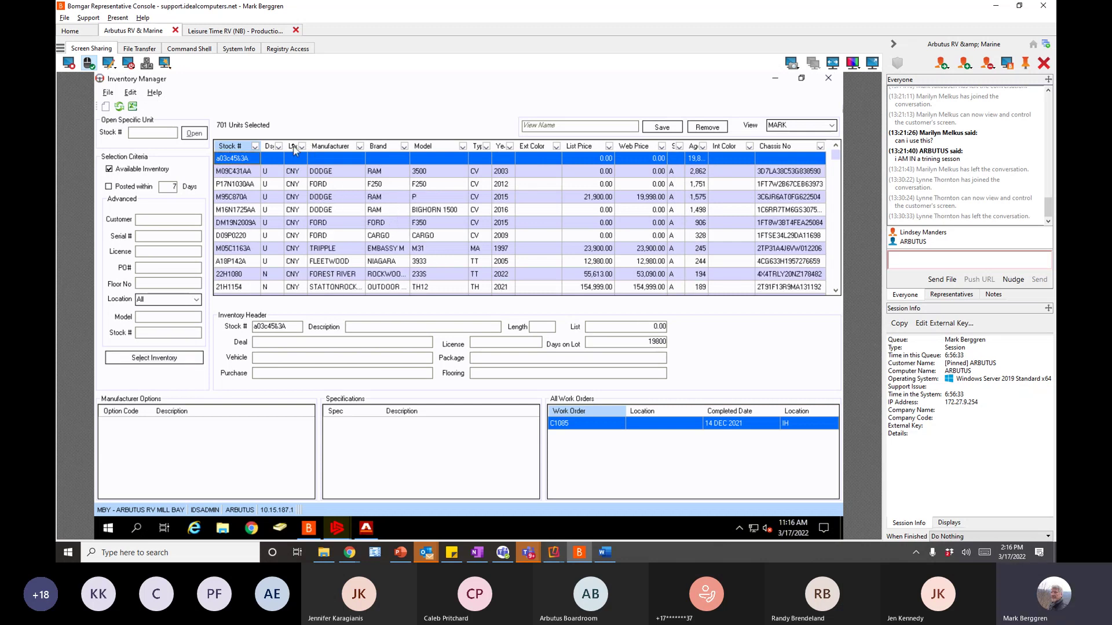
click(302, 147)
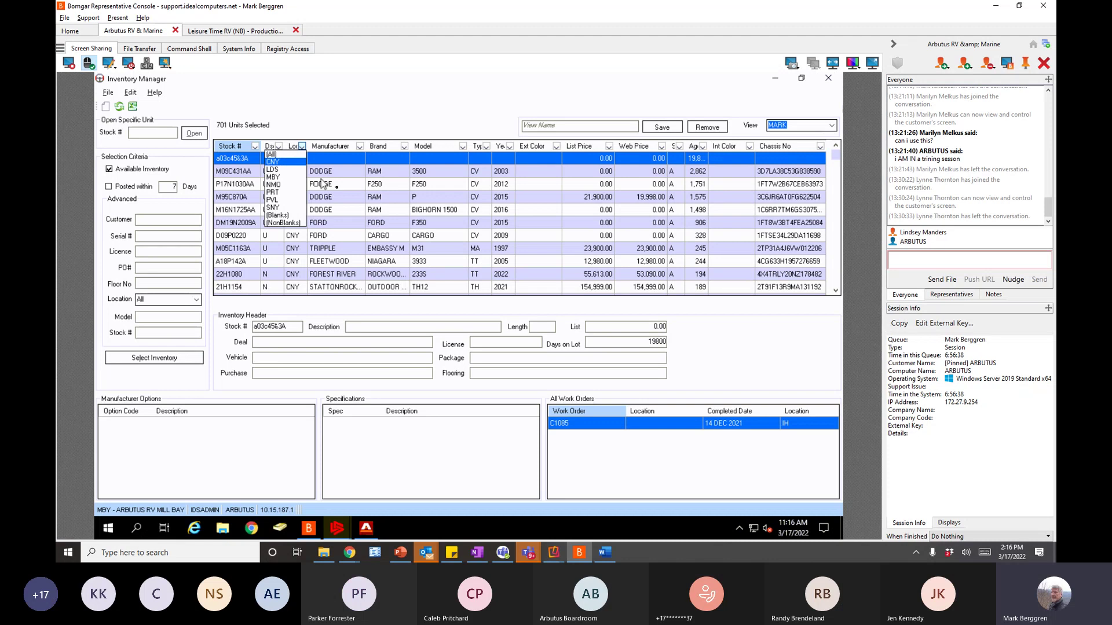
- Apply the CNY location filter, then filter to FOREST RIVER units with Ds status U
key(Return)
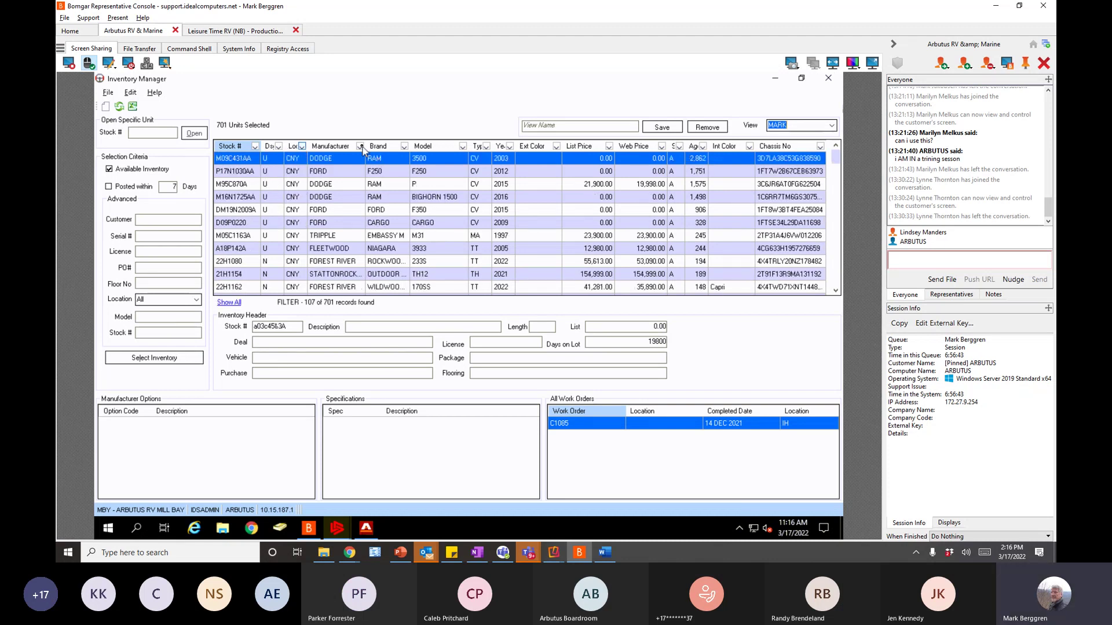
click(360, 146)
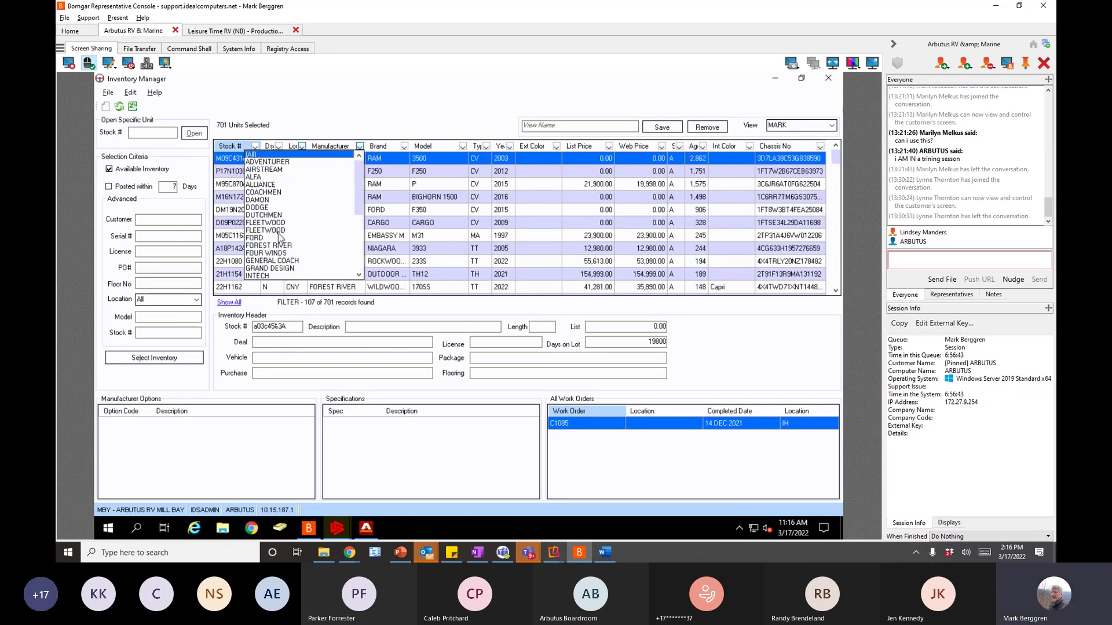
click(267, 247)
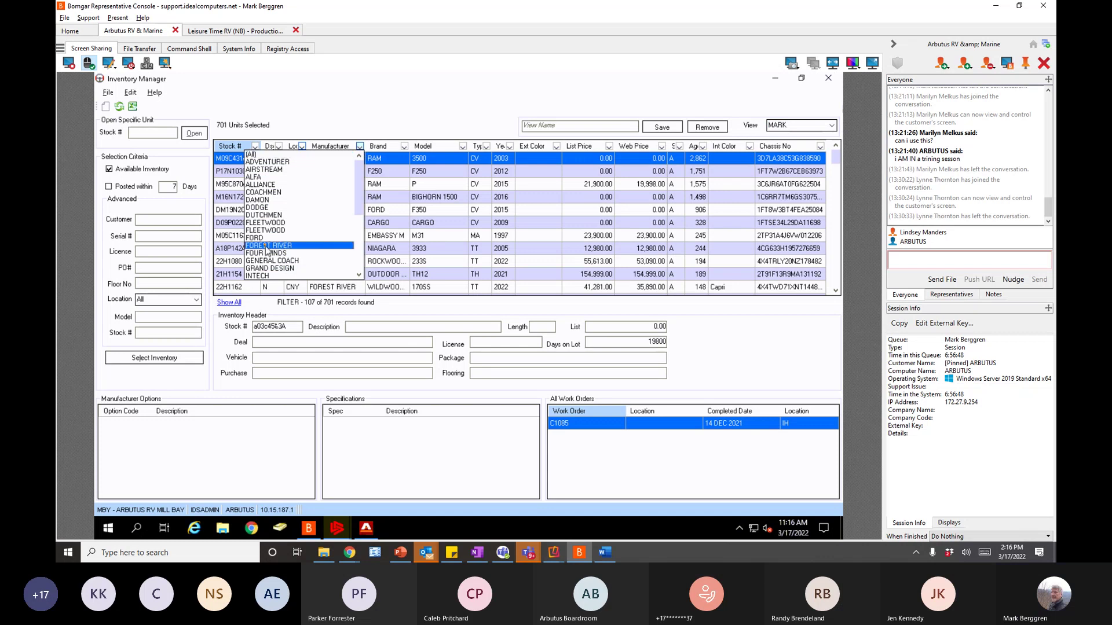
click(267, 246)
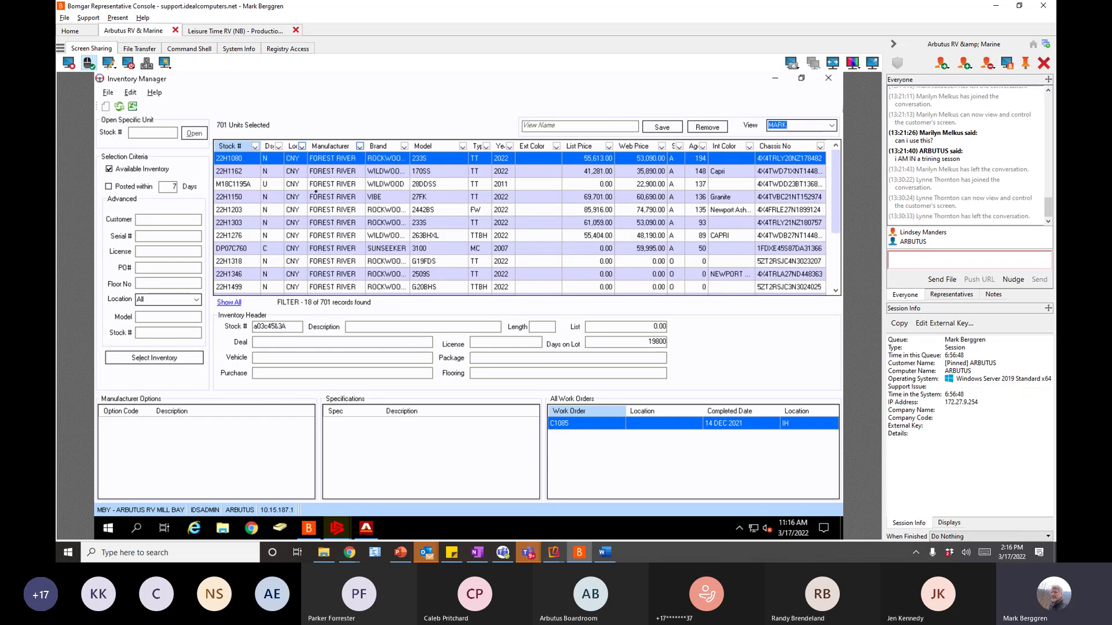
click(279, 146)
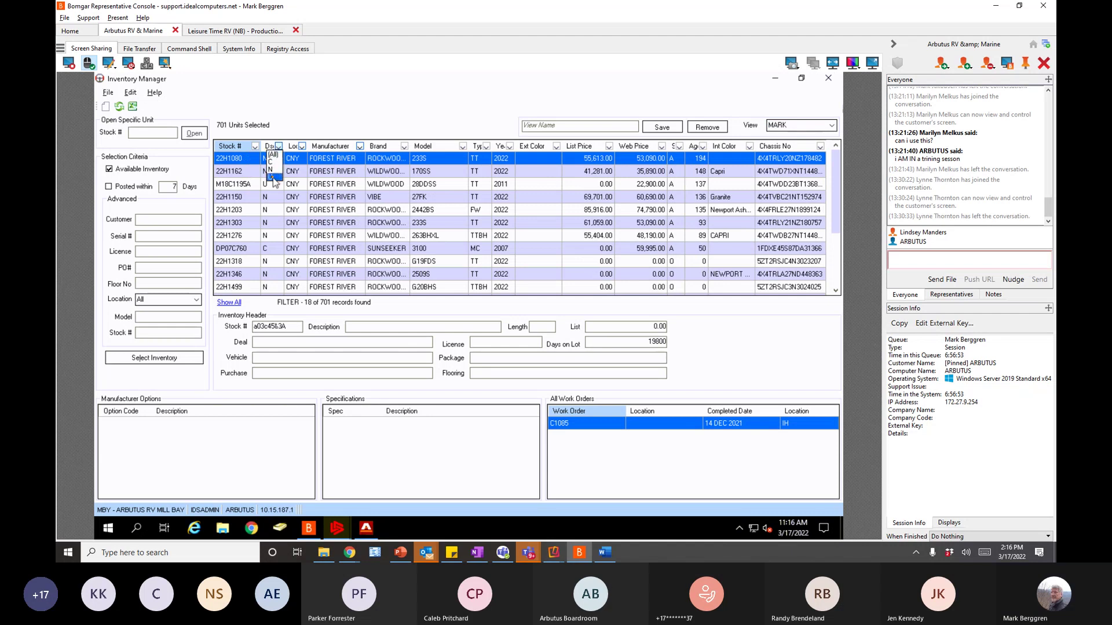
click(273, 177)
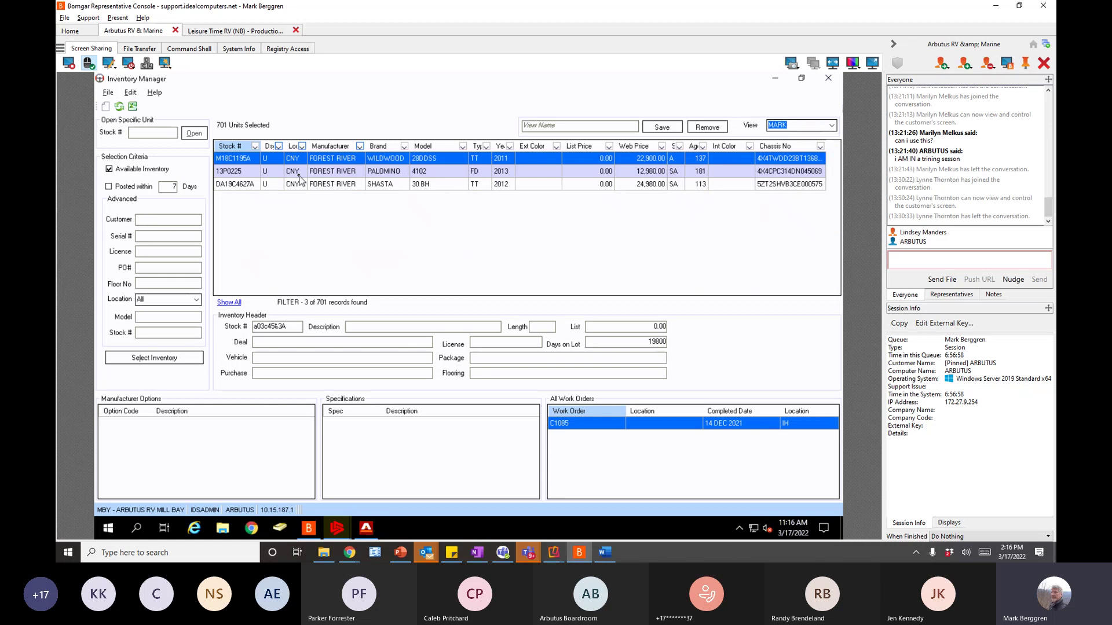
- Try the location filter at NMO and PVL, then reset it to (All) for 11 units
click(302, 146)
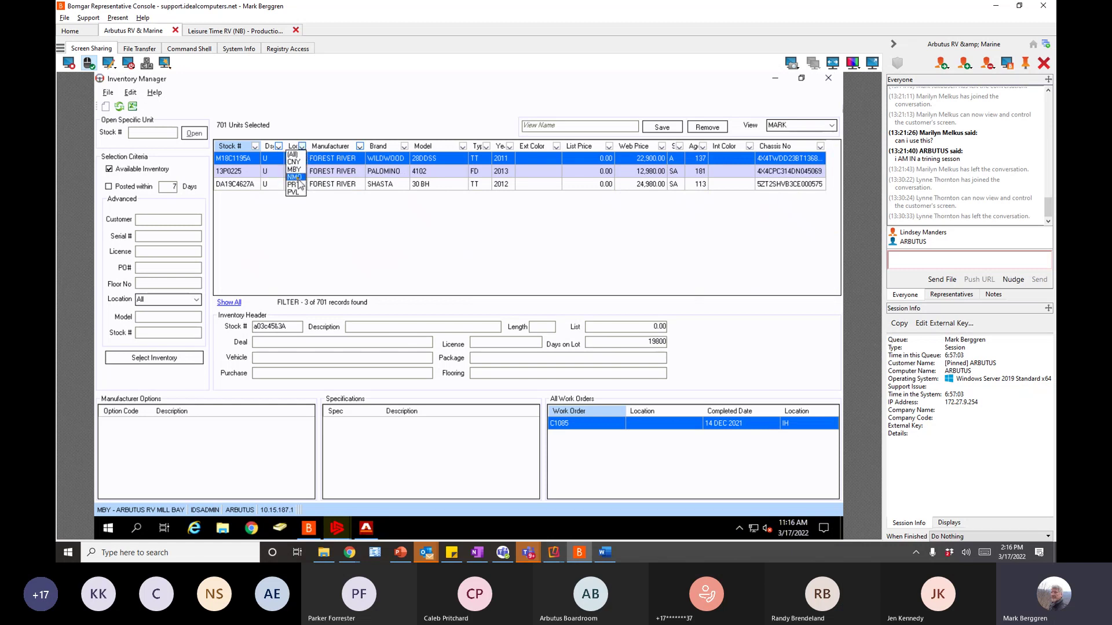
click(297, 176)
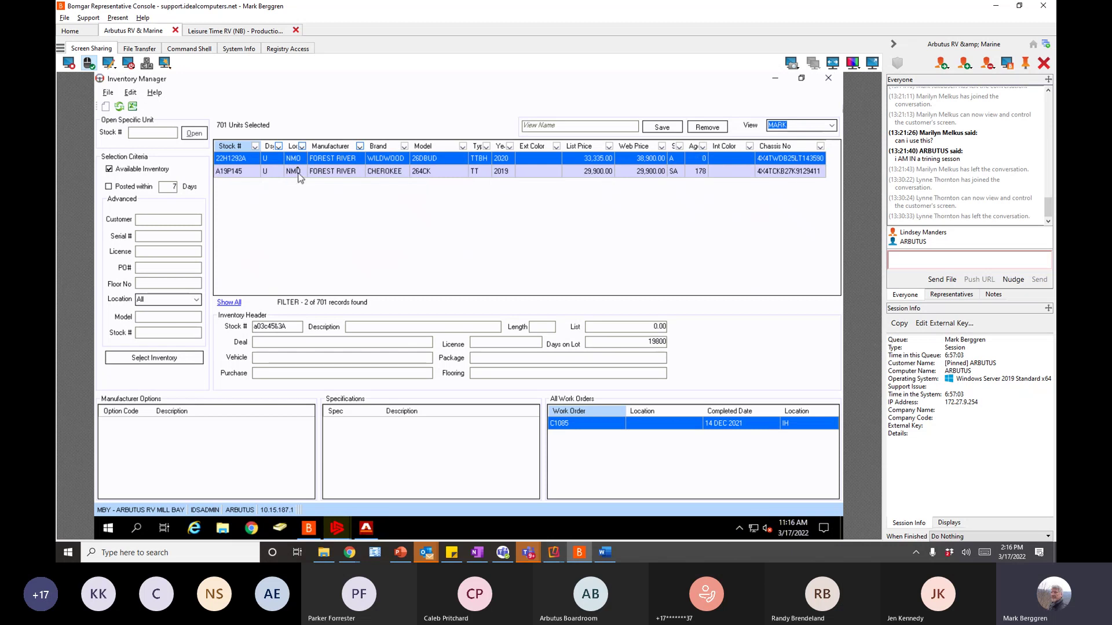
click(301, 146)
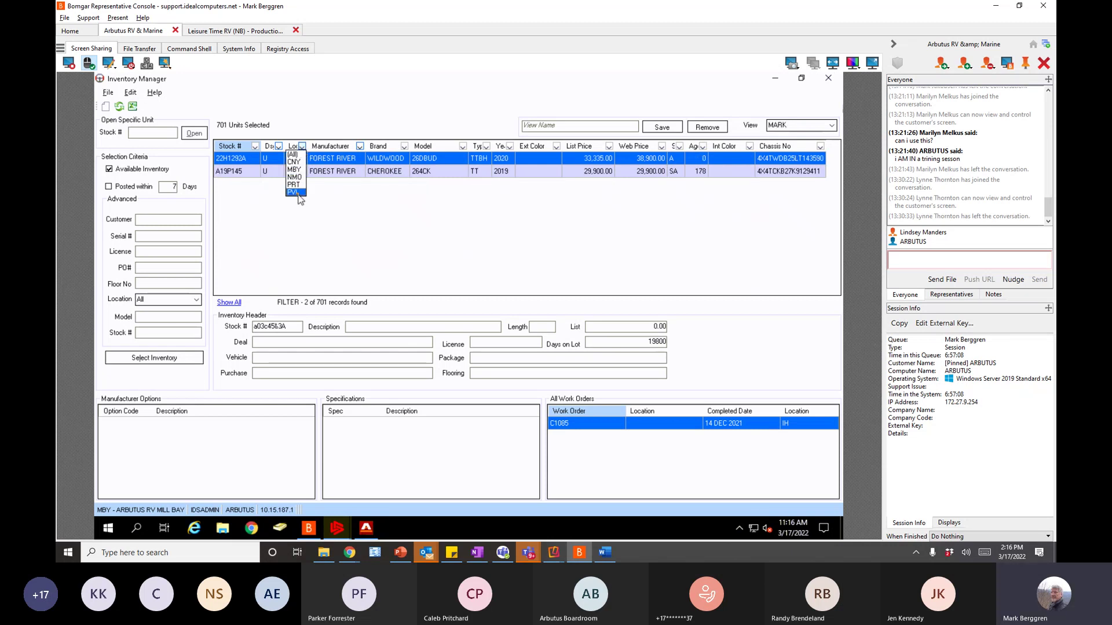
click(297, 193)
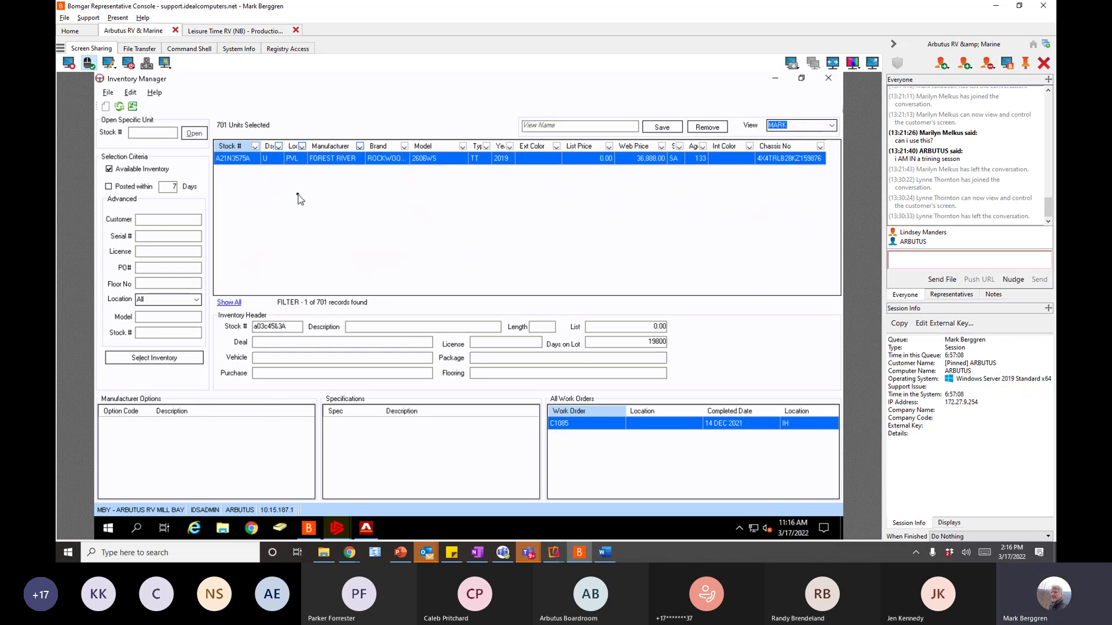
click(303, 147)
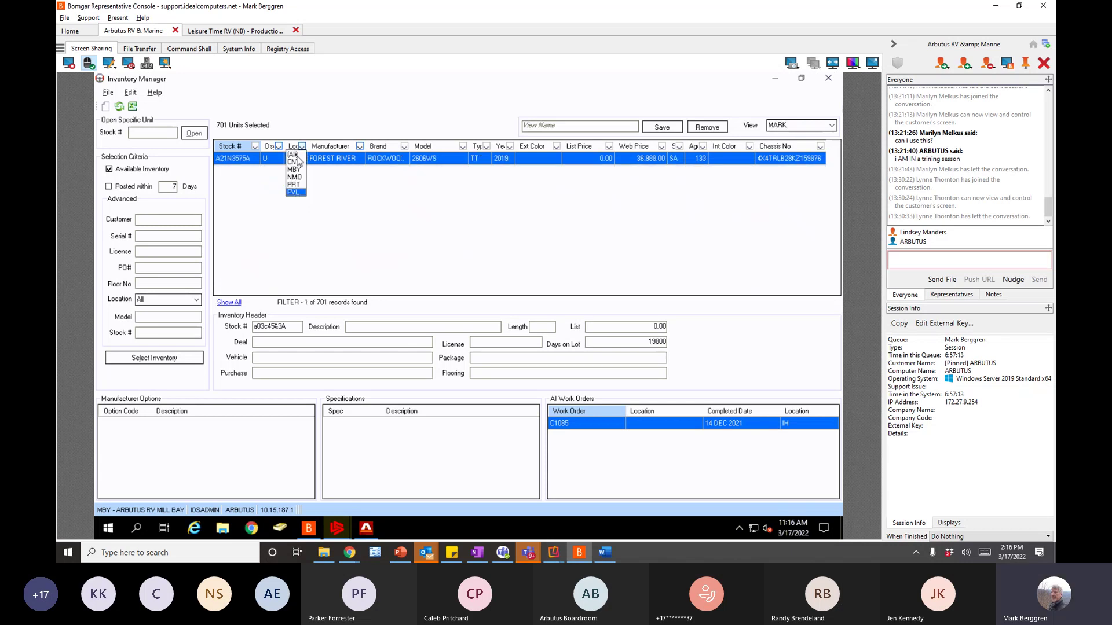
click(293, 155)
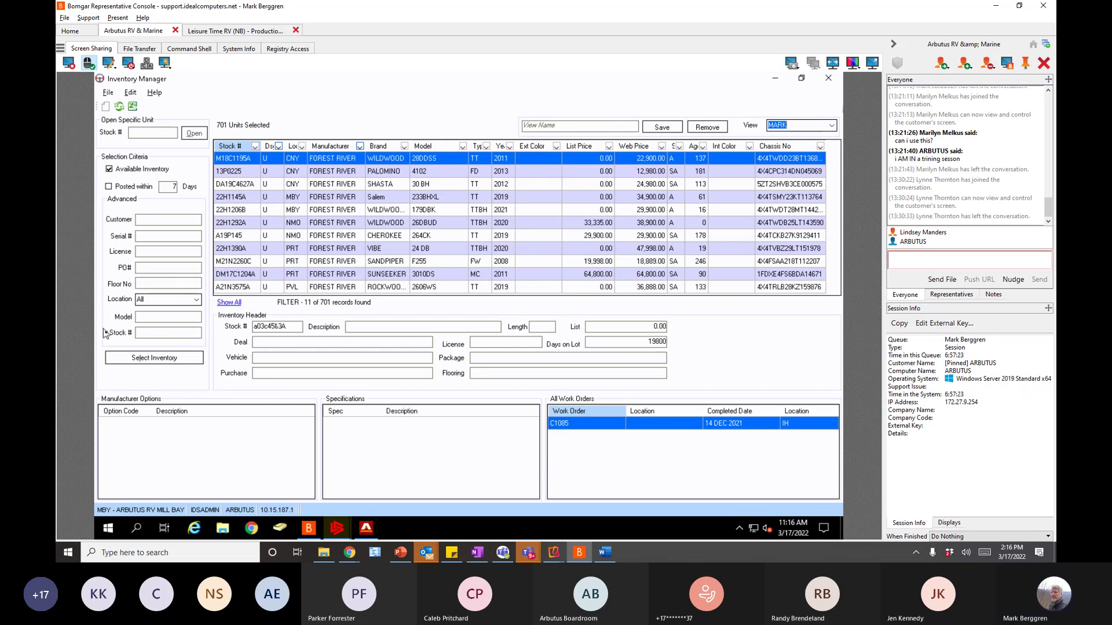
- Filter the status column to SA (6 of 701 units), then close the Inventory Manager
click(146, 333)
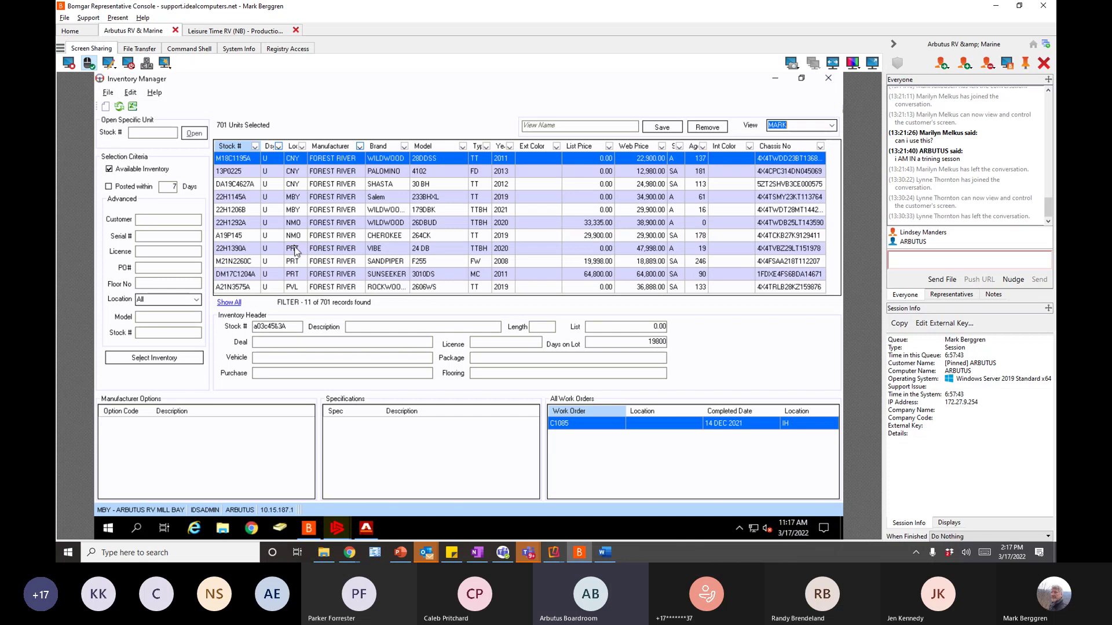
click(680, 146)
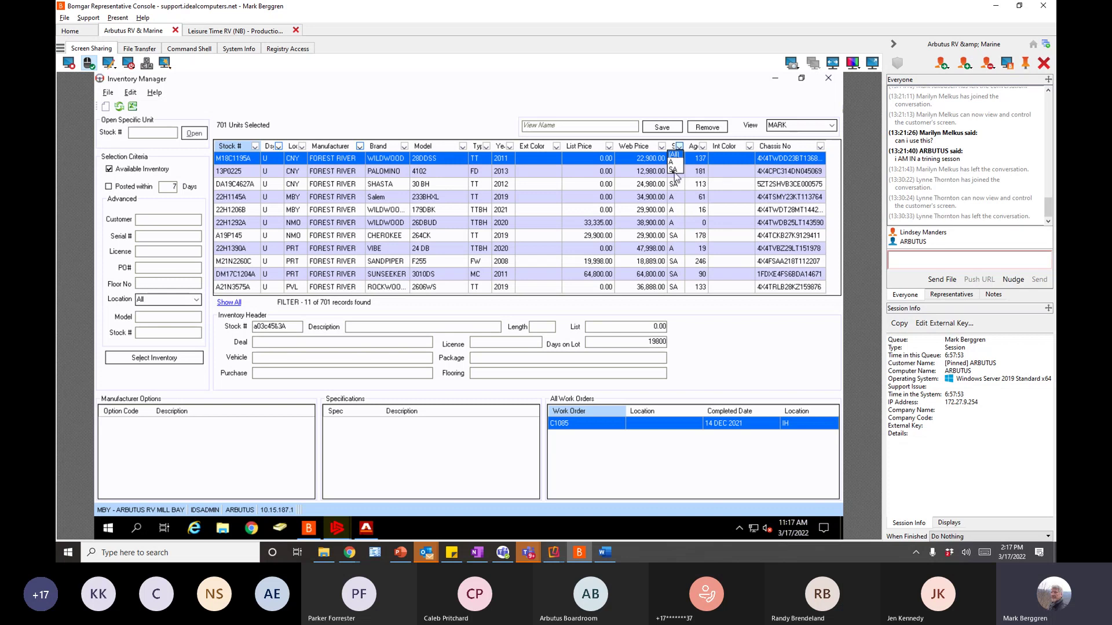
click(674, 170)
click(673, 172)
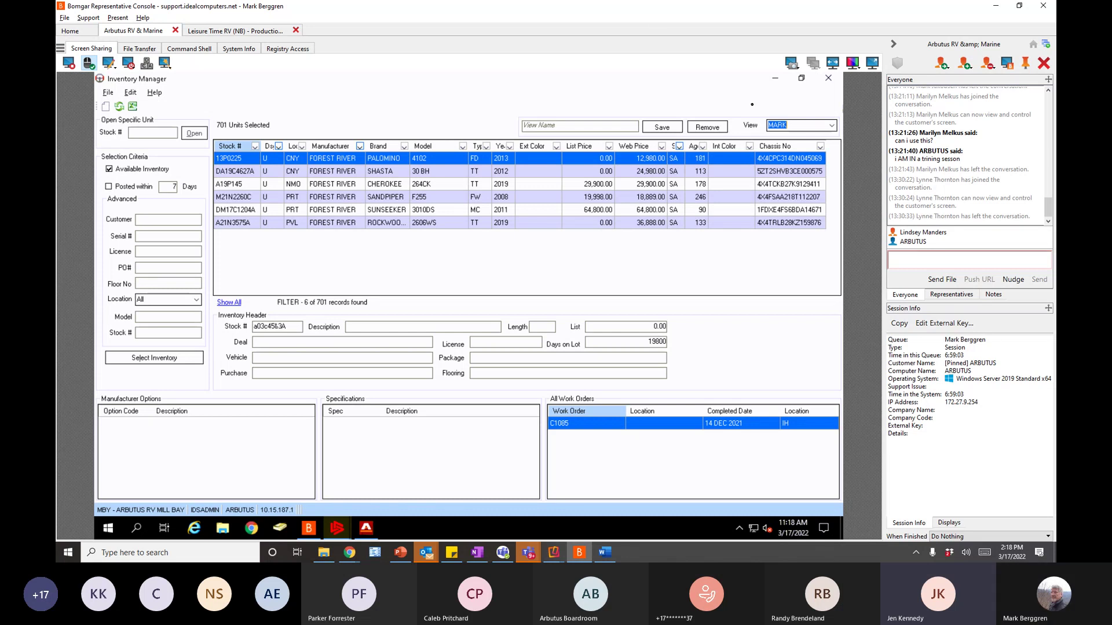
click(829, 79)
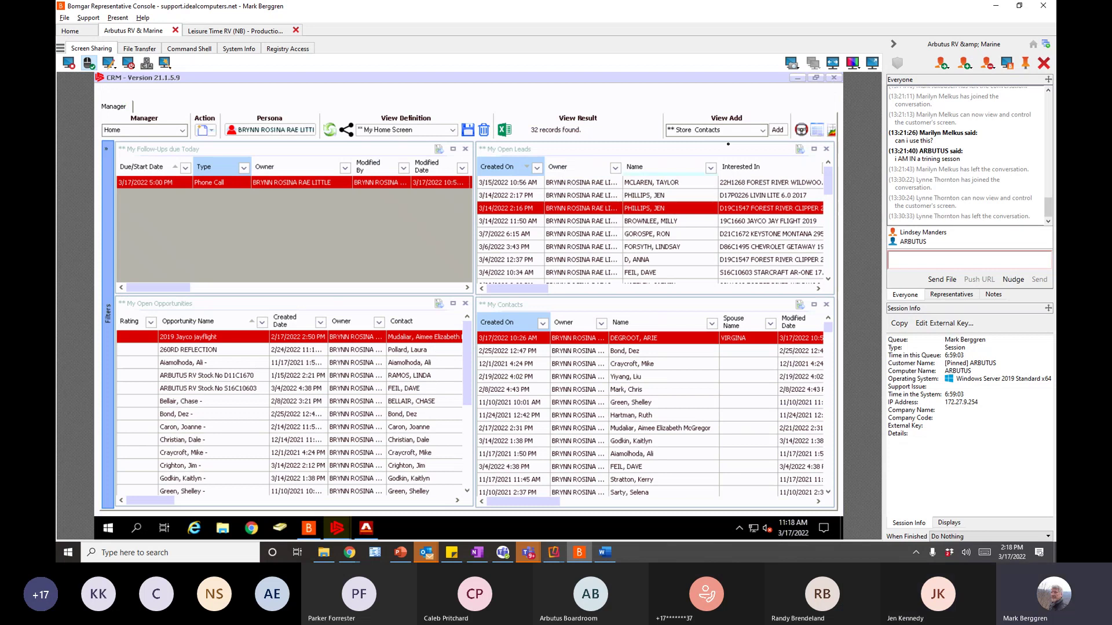
- Minimize CRM and switch G2 Navigator through the Parts and Service modules back to Sales
click(799, 79)
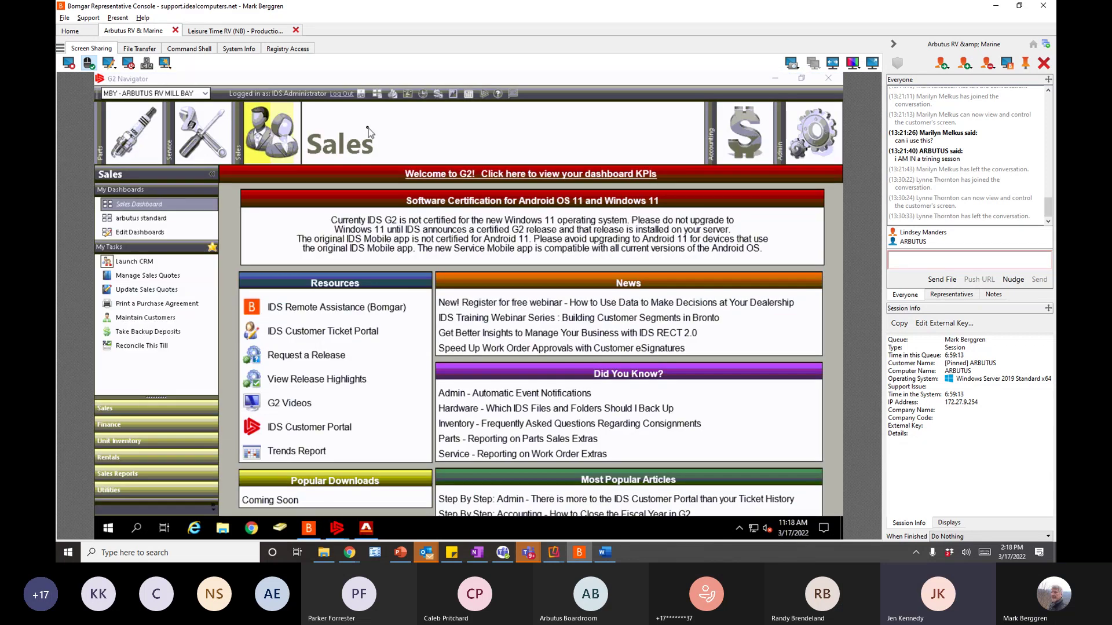
click(266, 141)
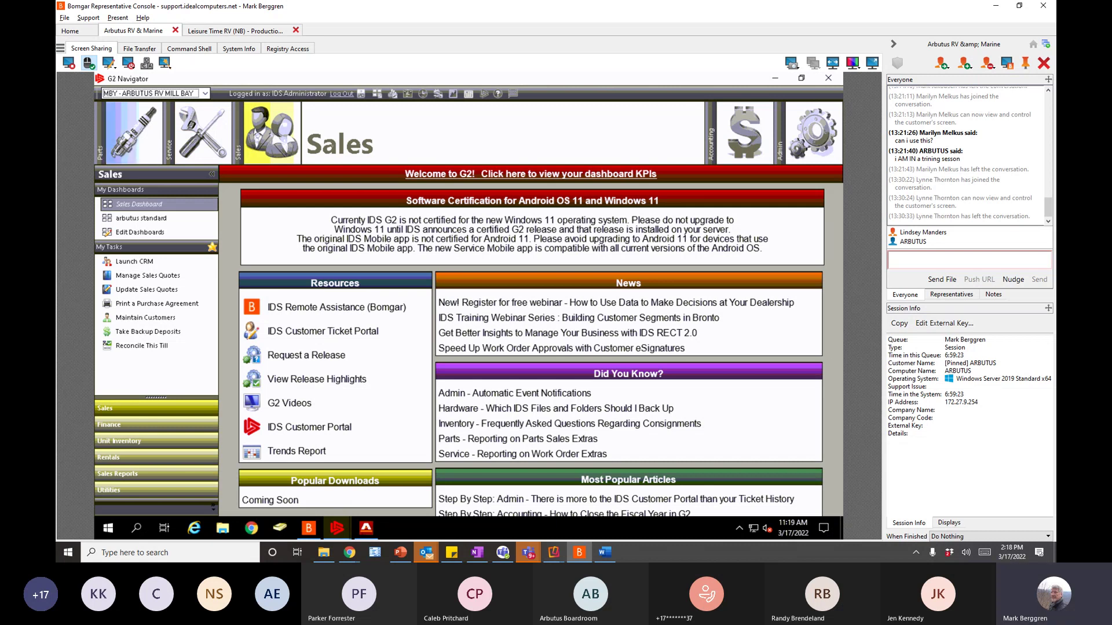
click(137, 140)
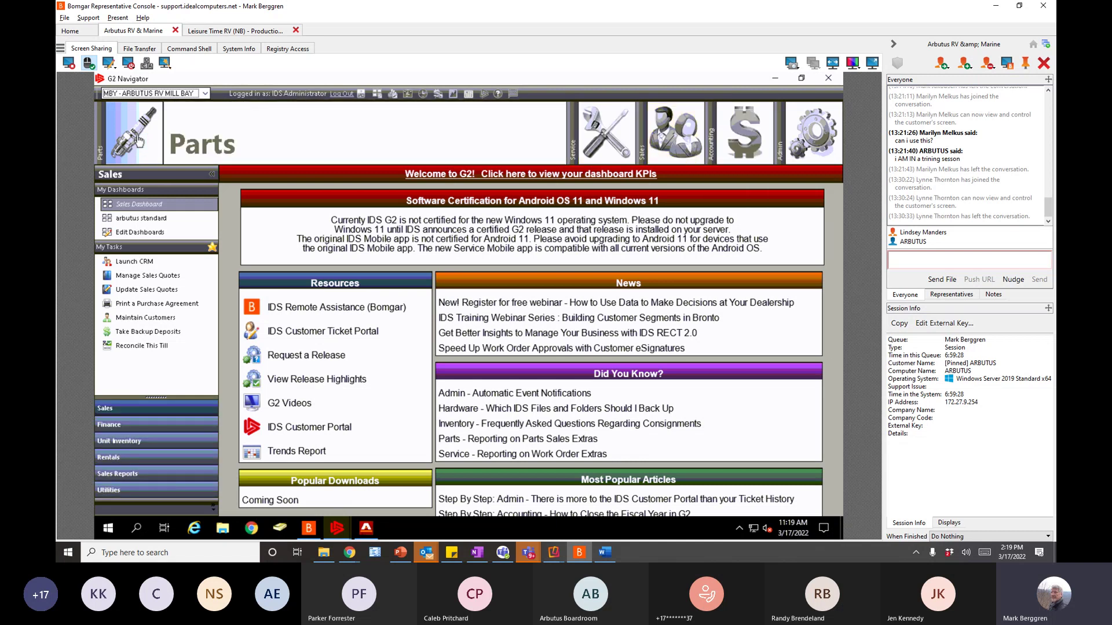
click(608, 136)
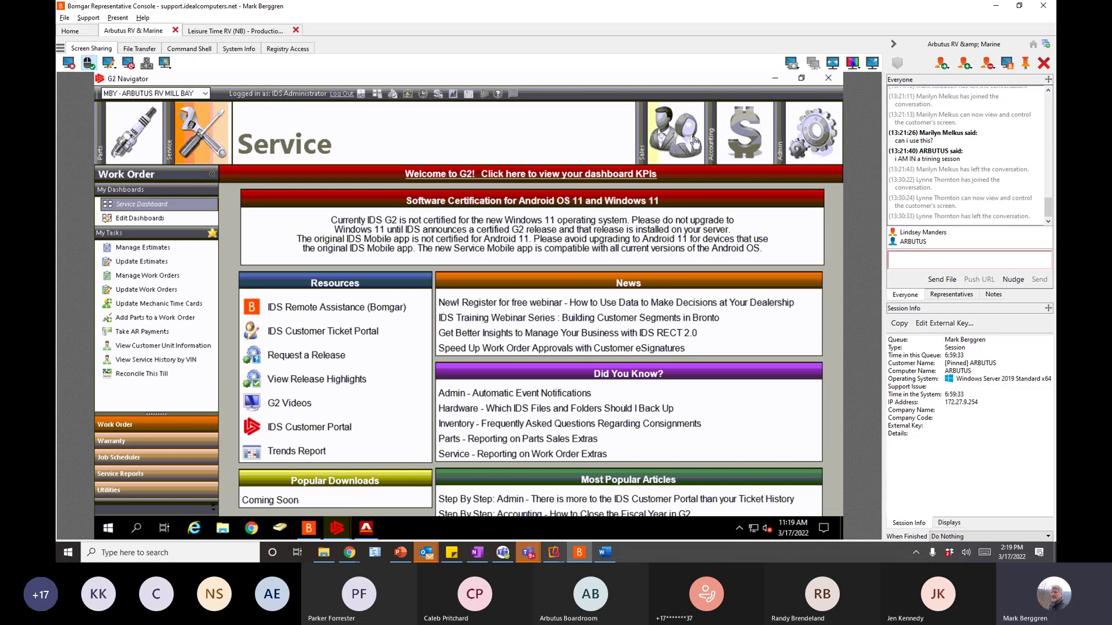
click(694, 141)
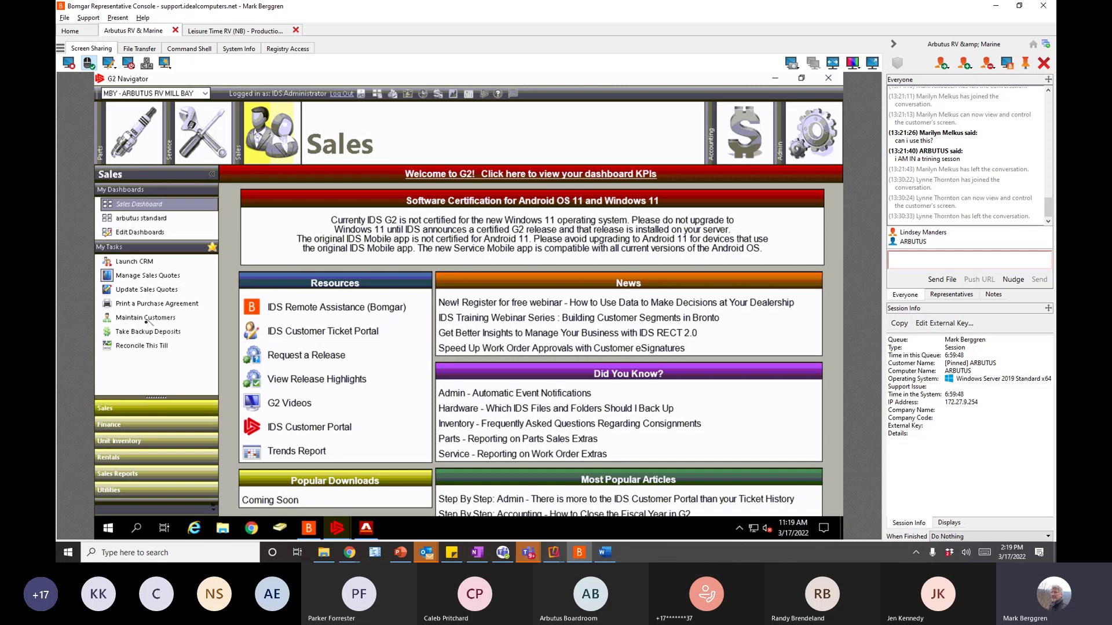
- Expand the Finance and Sales Reports task lists and run Unit Inventory Reports
click(111, 427)
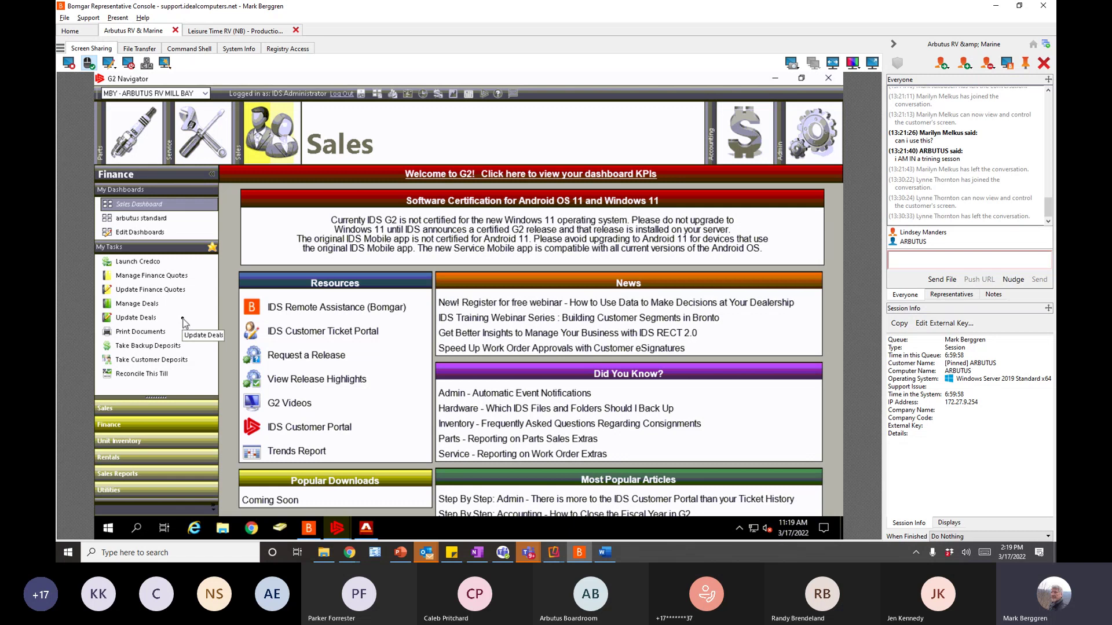
click(127, 475)
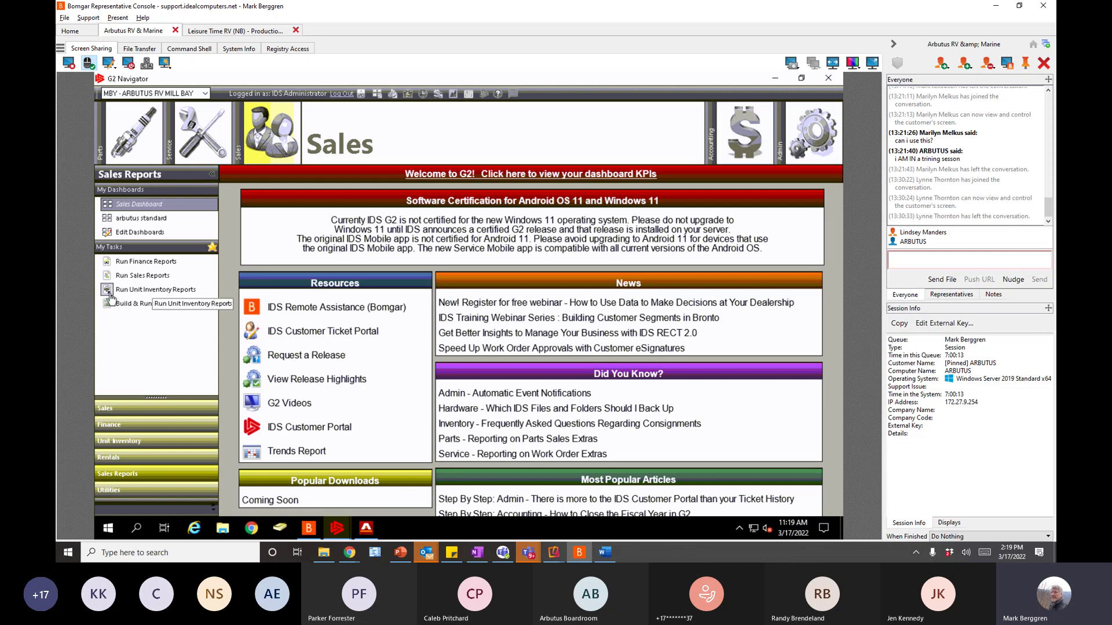
click(107, 291)
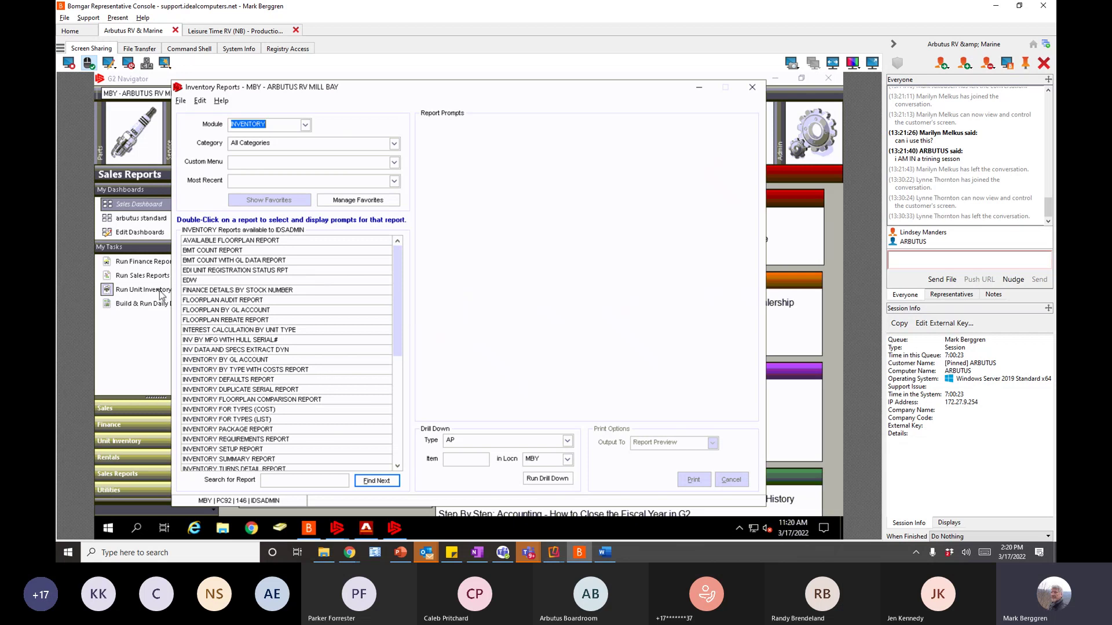
- Switch the report module to SALES and back to INVENTORY, repositioning the reports window
click(305, 125)
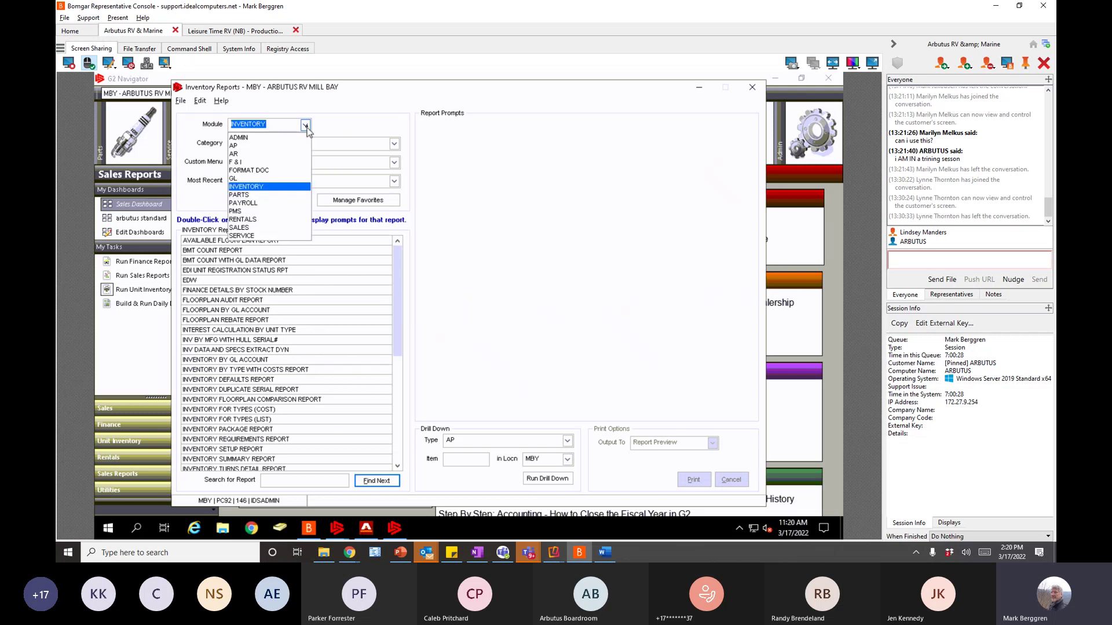
click(243, 228)
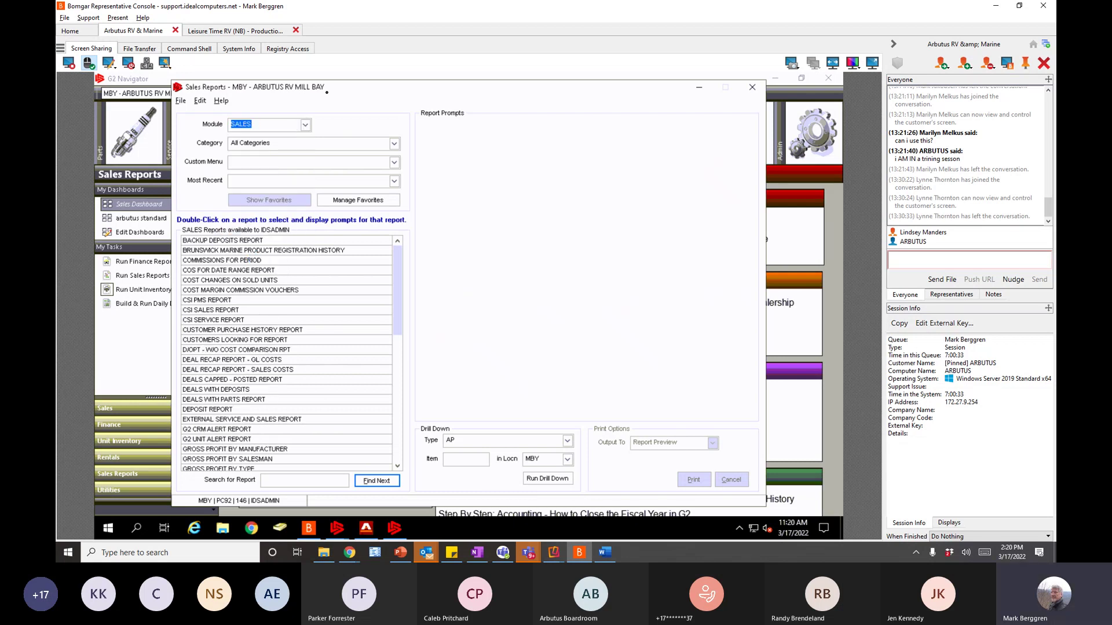
drag(346, 91, 393, 93)
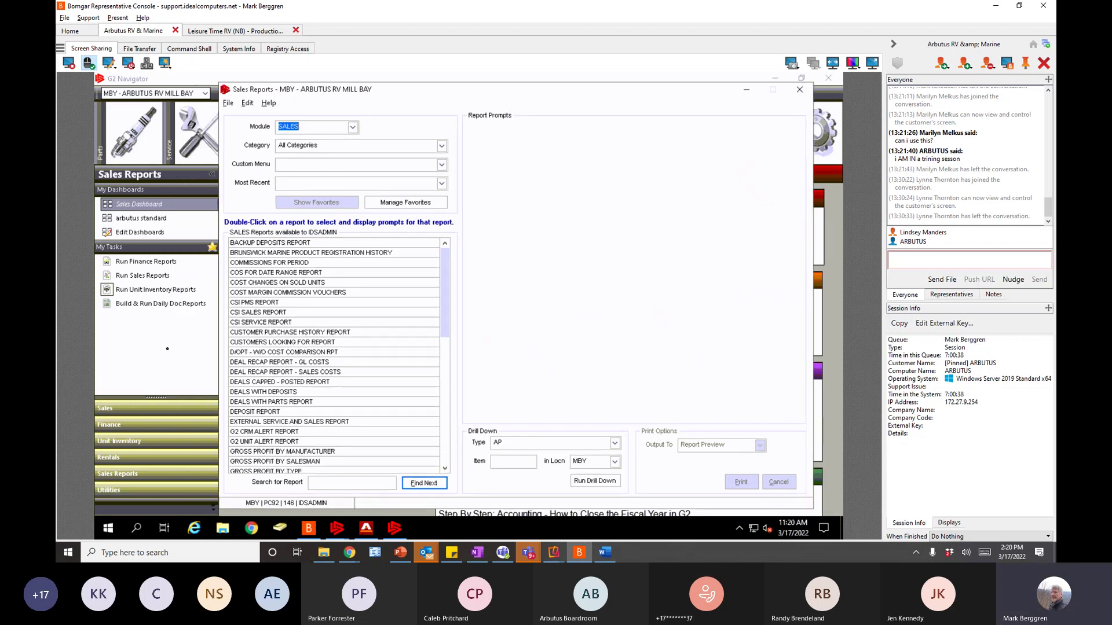
click(353, 127)
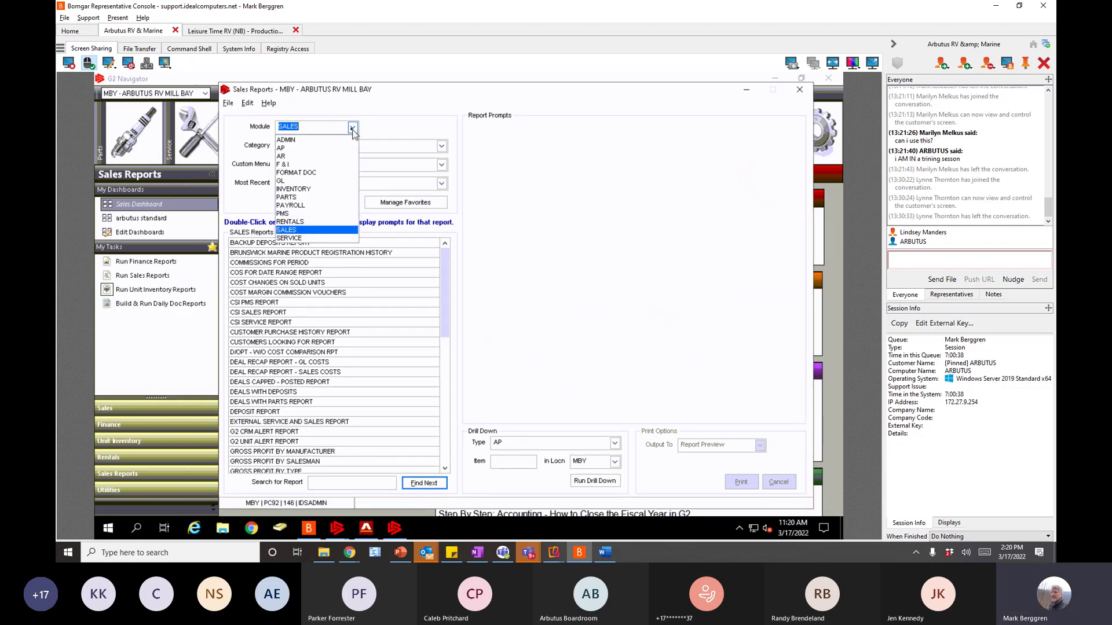
click(294, 189)
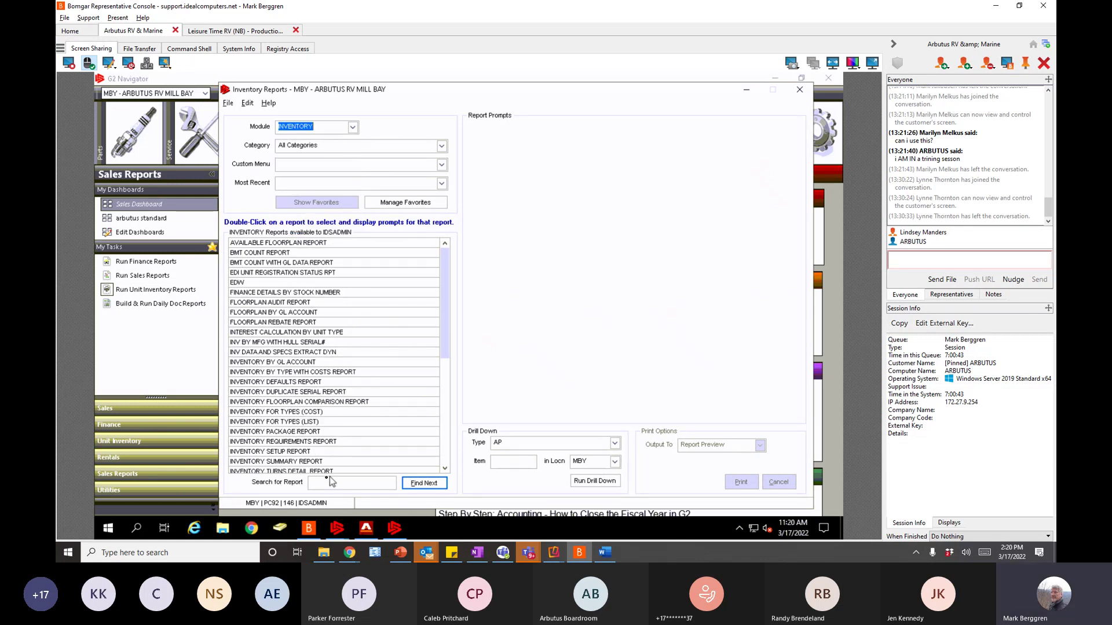
drag(414, 85, 405, 76)
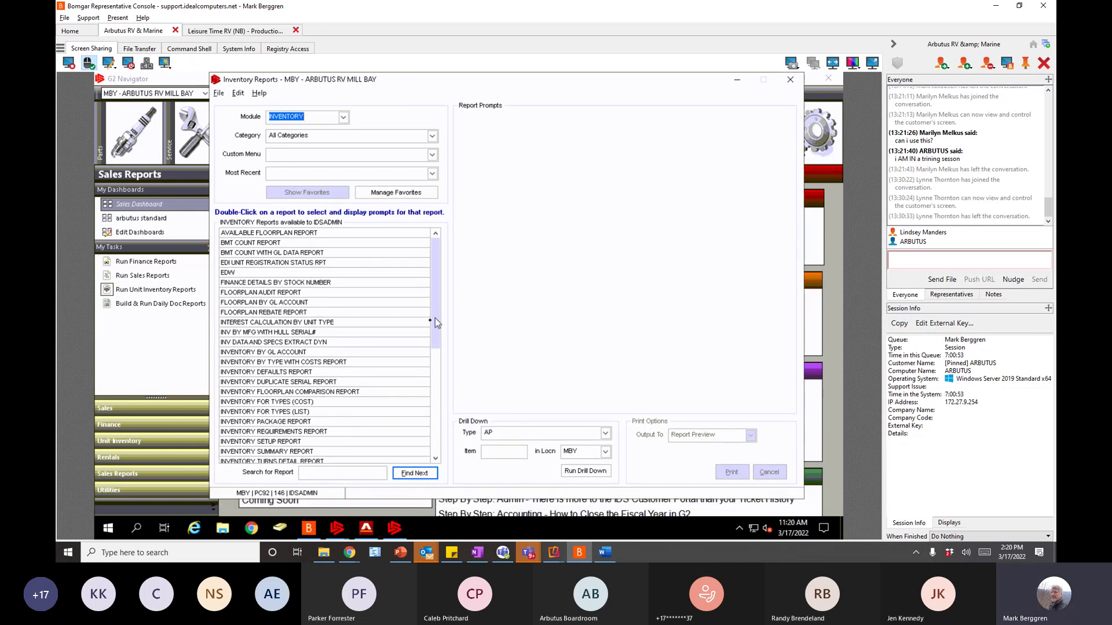
drag(435, 318, 446, 403)
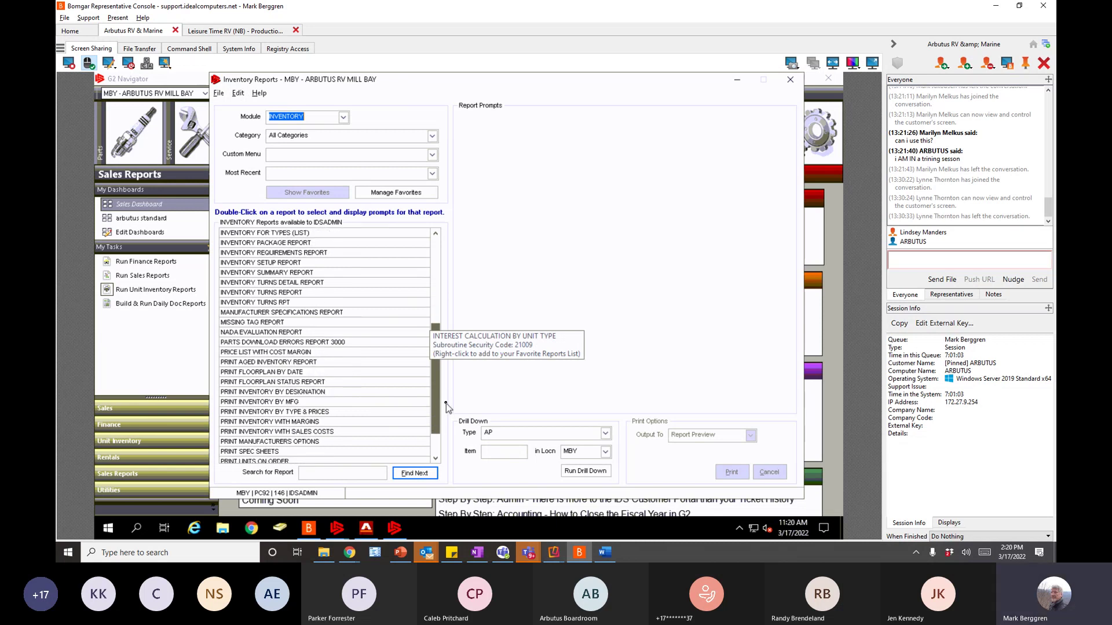
- Load PRINT INVENTORY BY DESIGNATION for location MBY and run it as a Report Preview
click(284, 393)
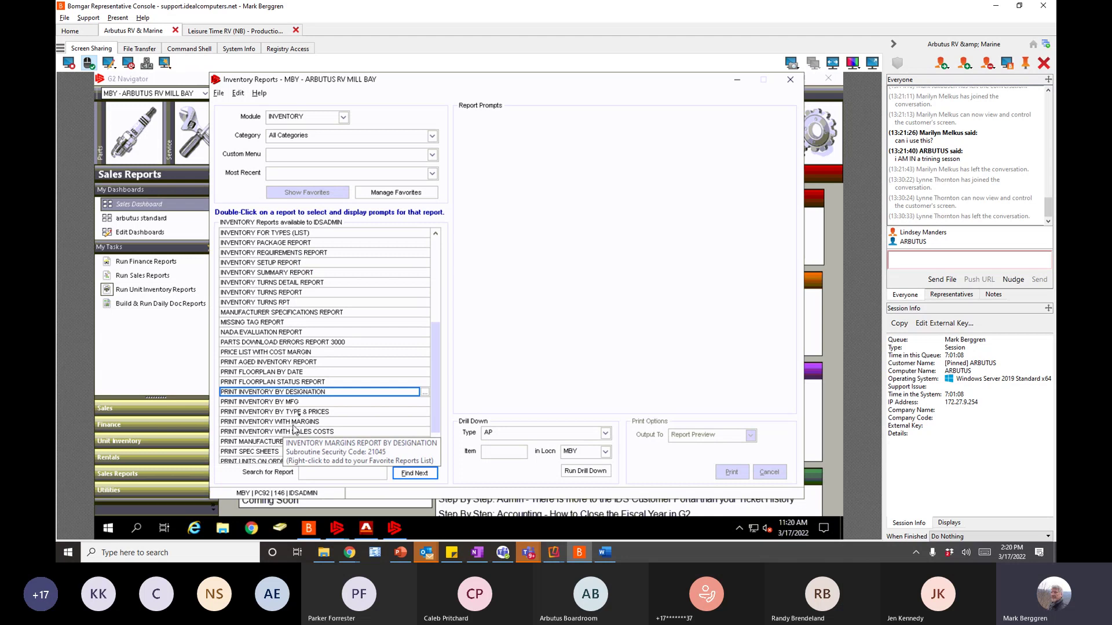
double_click(262, 396)
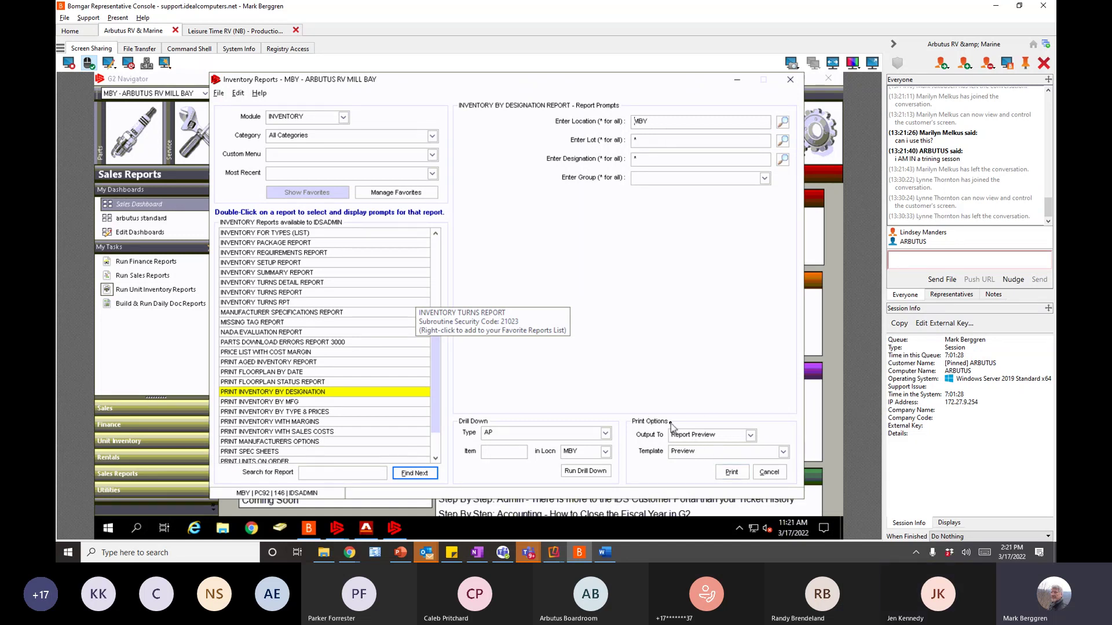
click(738, 473)
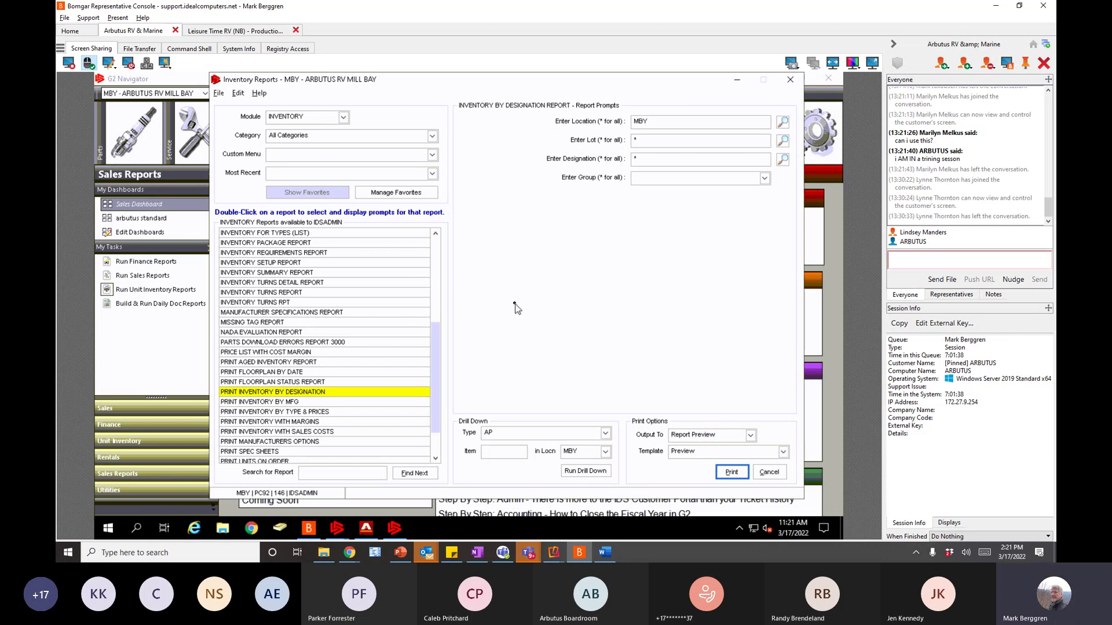
- Maximize the designation report preview, zoom to 125%, and bring up the Print dialog
click(684, 110)
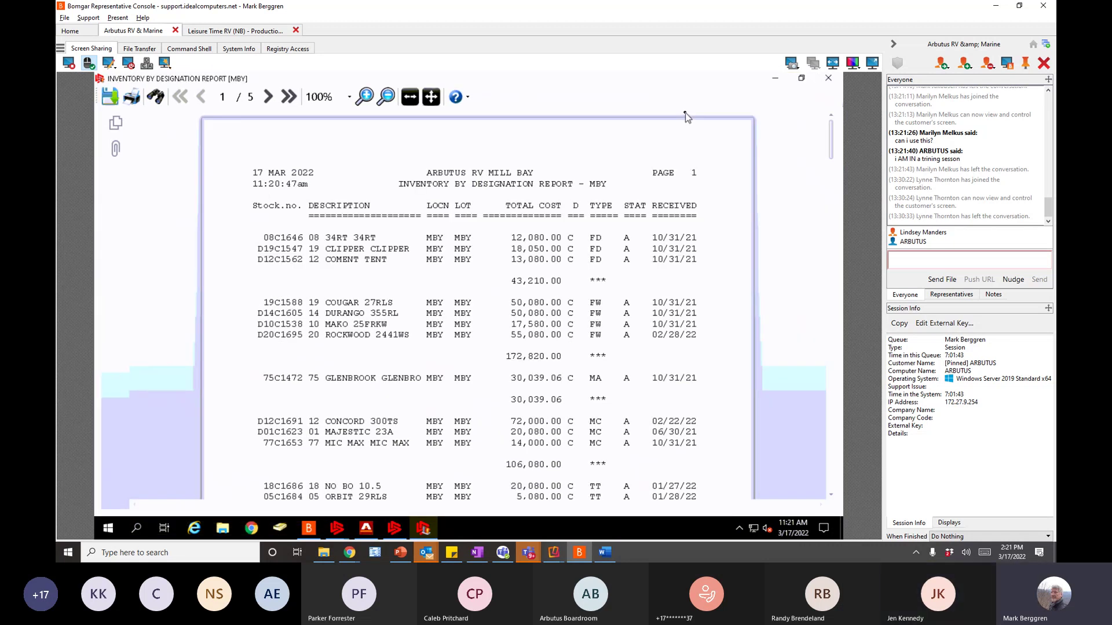
click(366, 97)
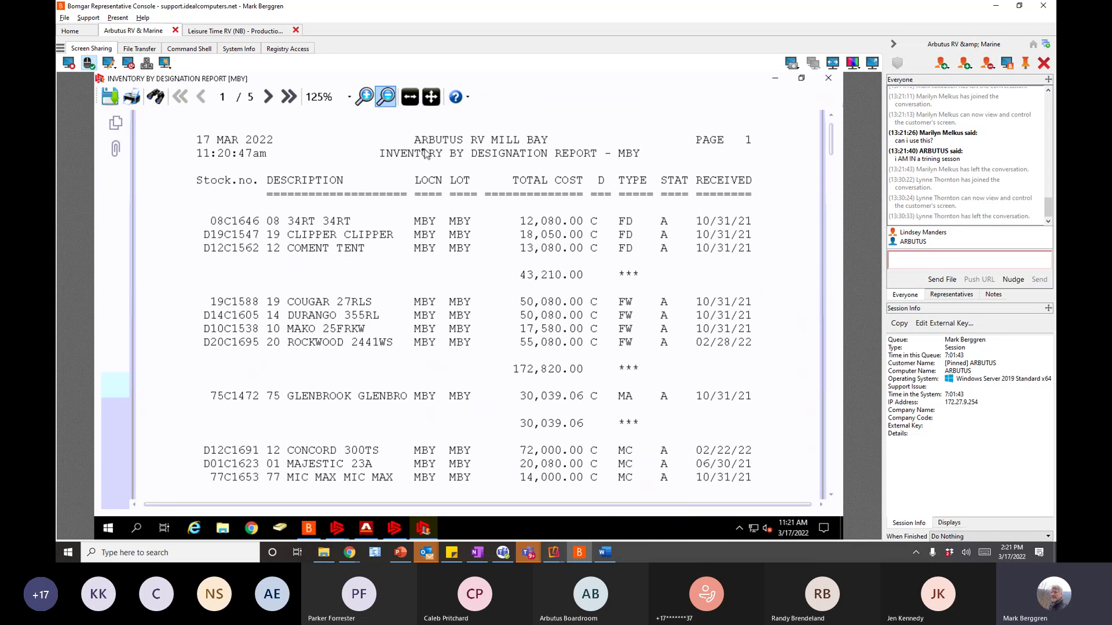
scroll(438, 179, up, 1)
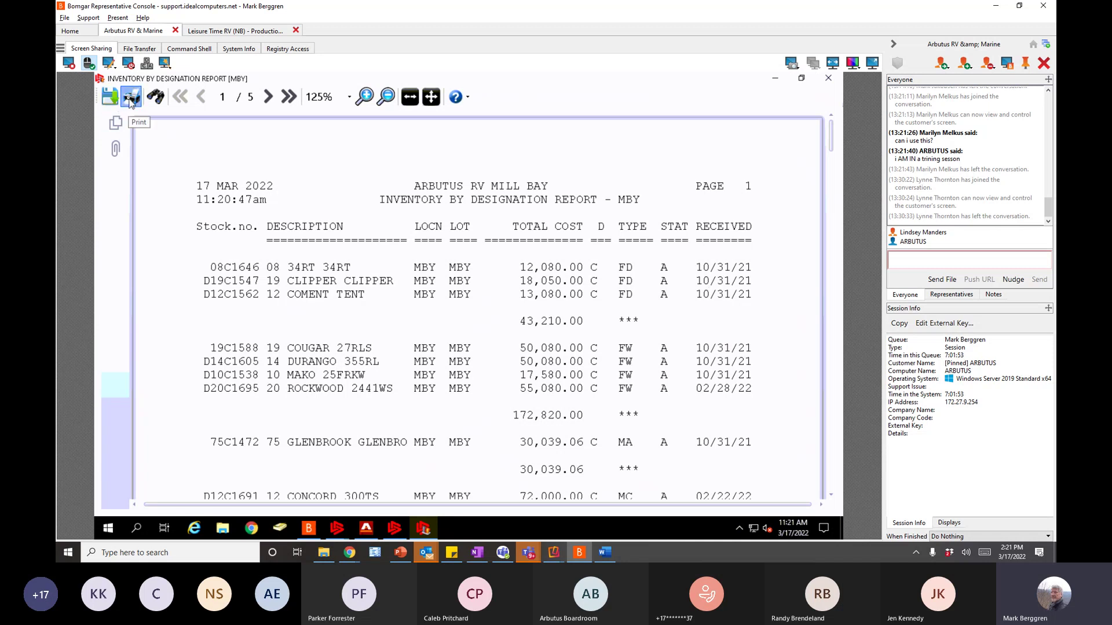
click(131, 101)
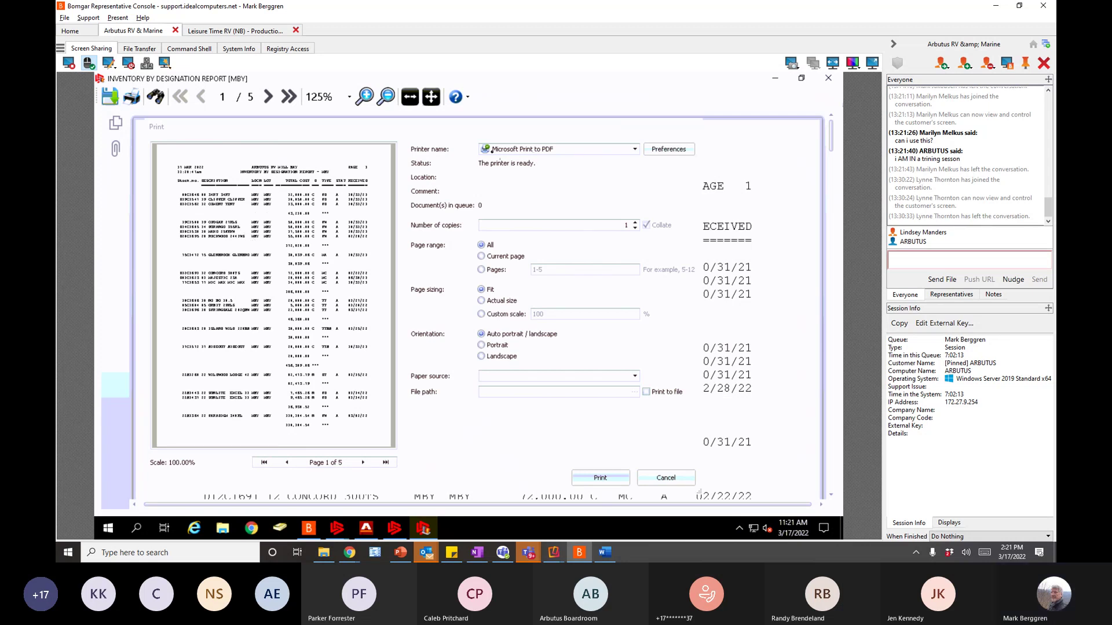
- Keep Microsoft Print to PDF as the printer, then close the Print dialog without printing
click(635, 150)
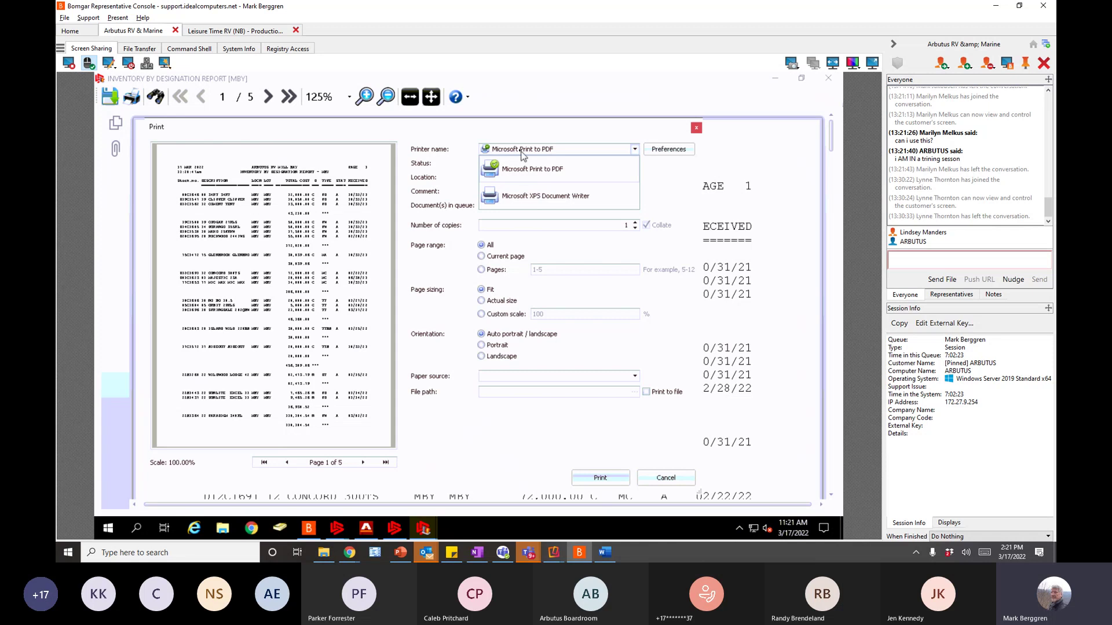
click(521, 152)
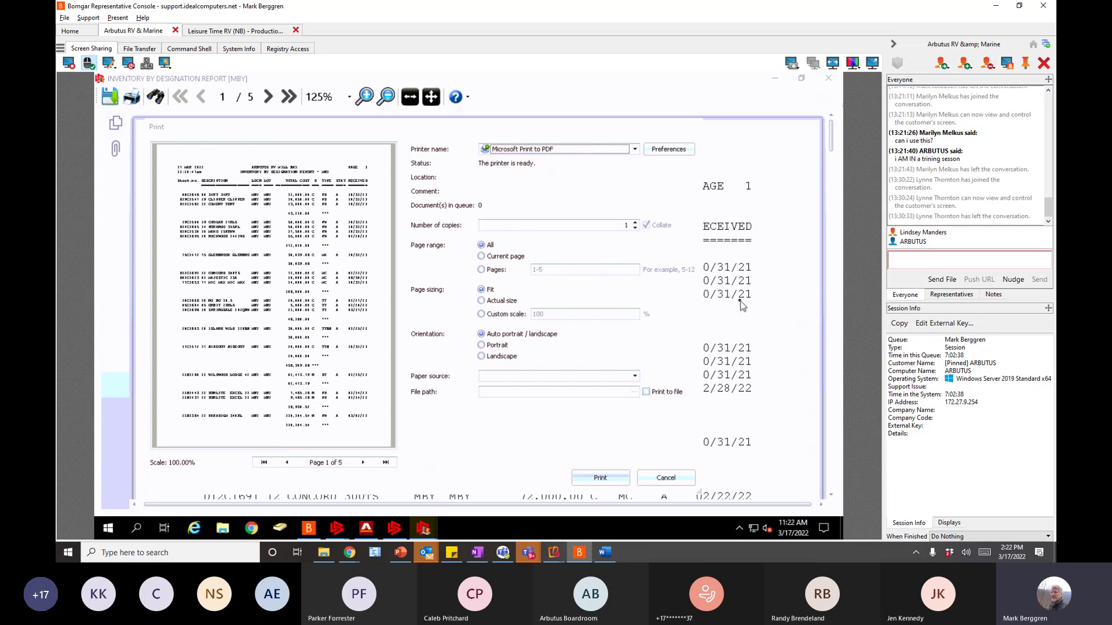
click(832, 498)
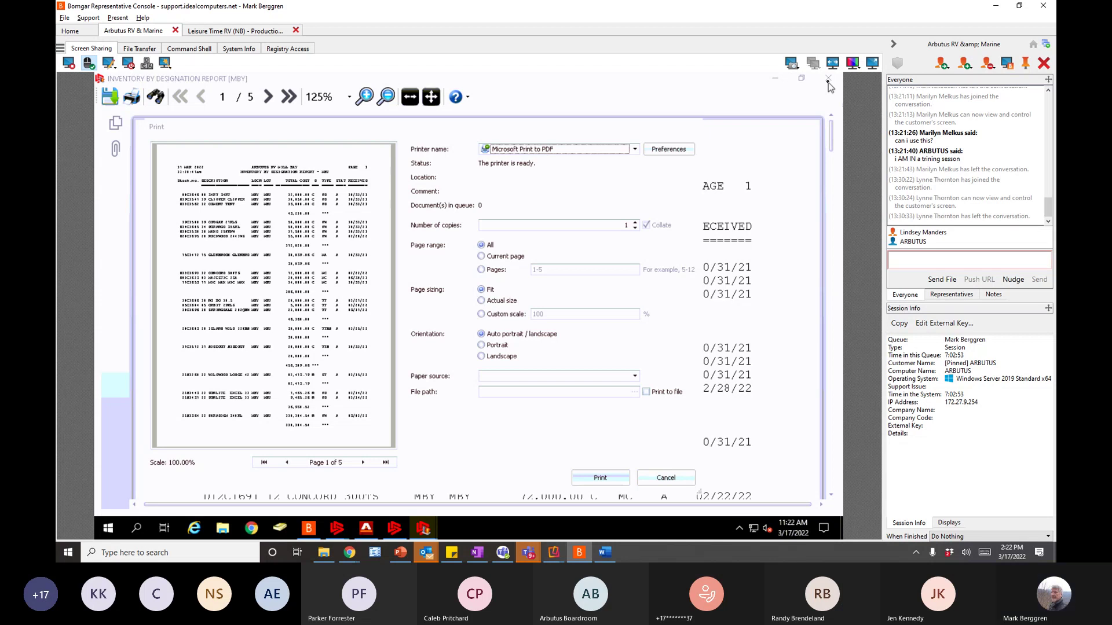
click(697, 127)
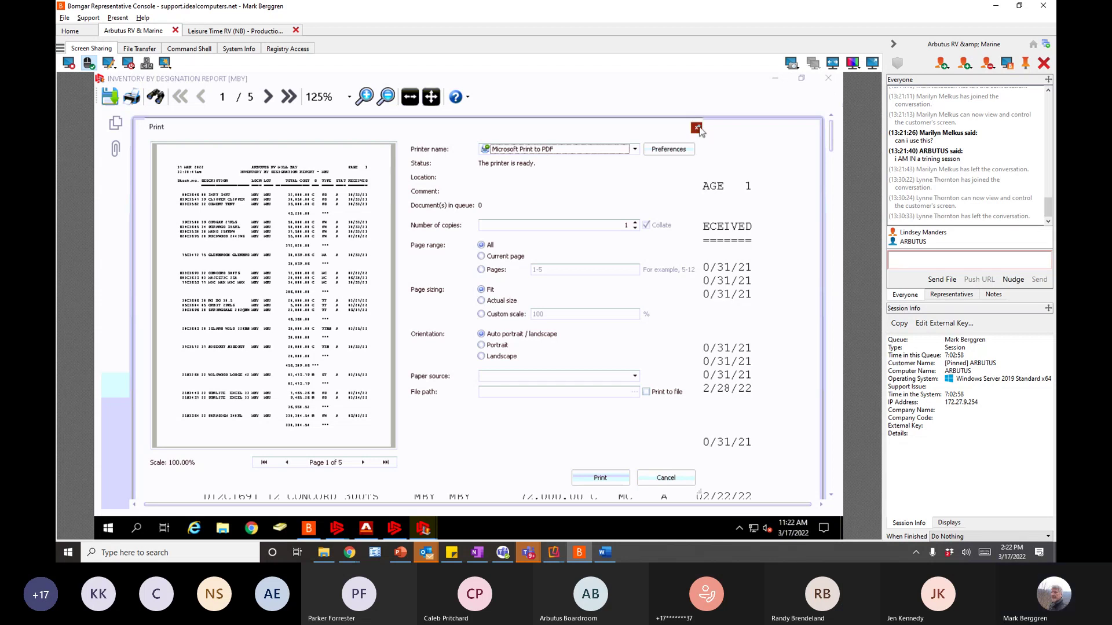
- Close the preview, add PRINT INVENTORY BY DESIGNATION to Favorites, and close Inventory Reports
click(832, 78)
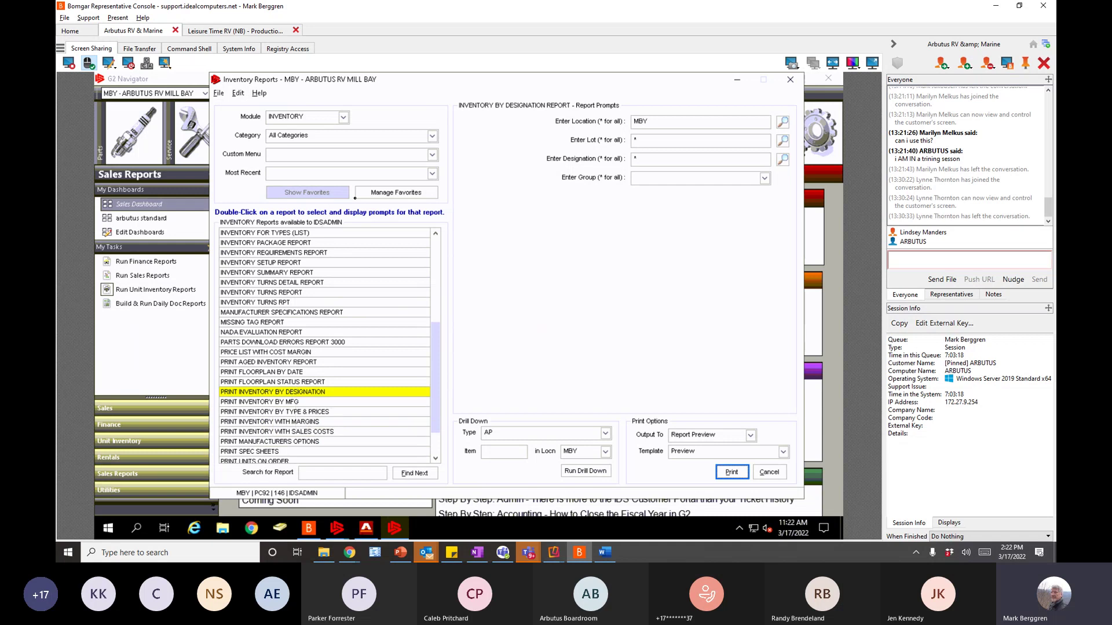
right_click(335, 391)
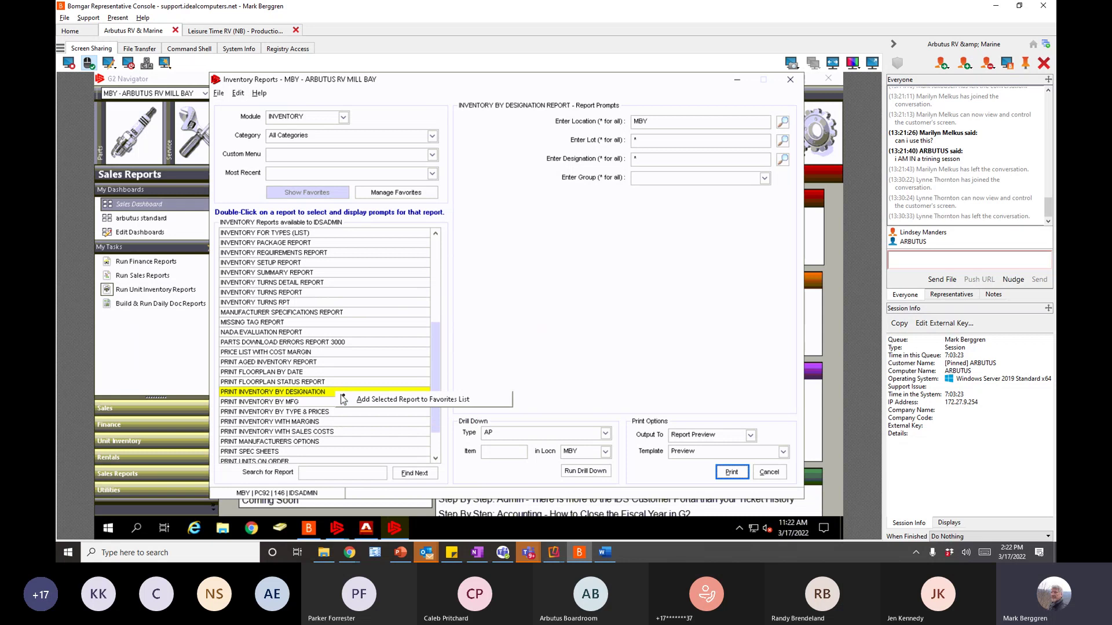
click(366, 400)
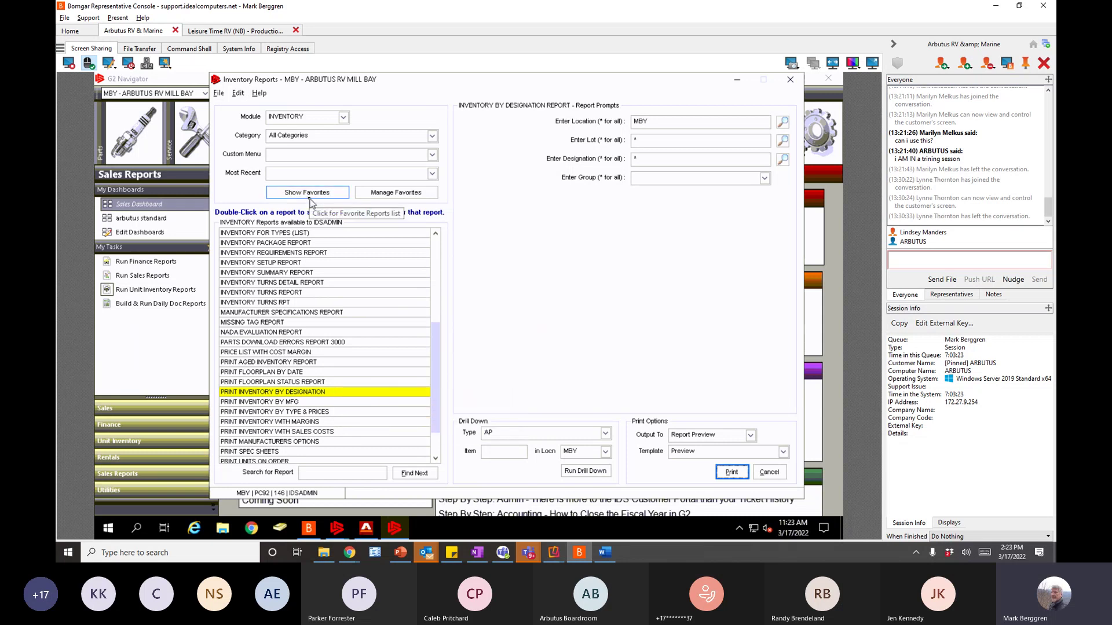
click(791, 81)
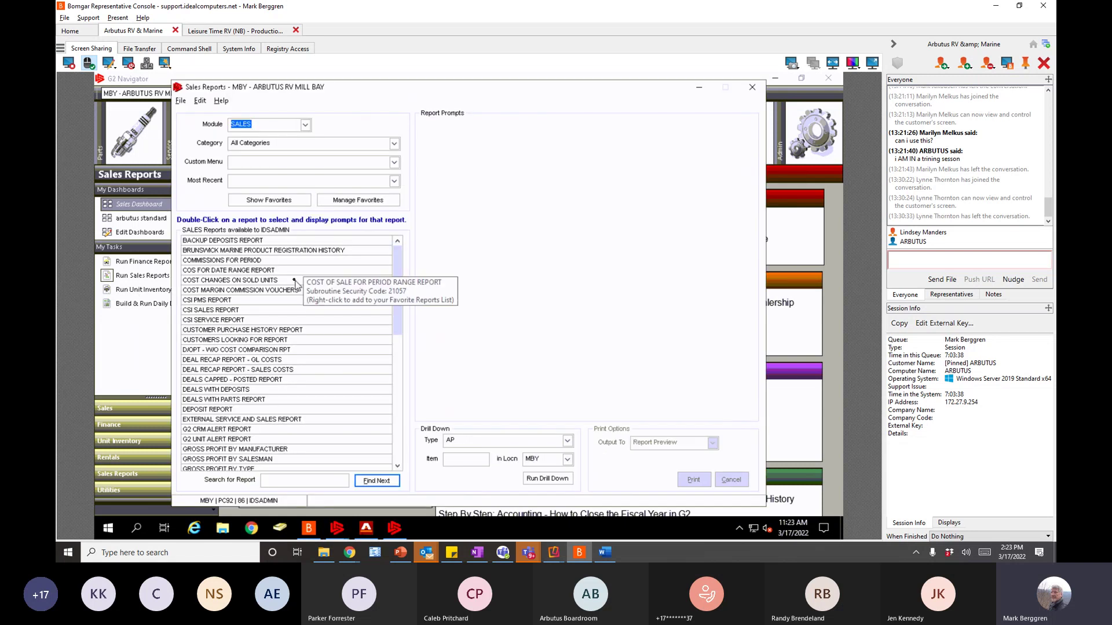
- Show the favourites to confirm PRINT INVENTORY BY DESIGNATION is listed, then return to all reports
click(269, 200)
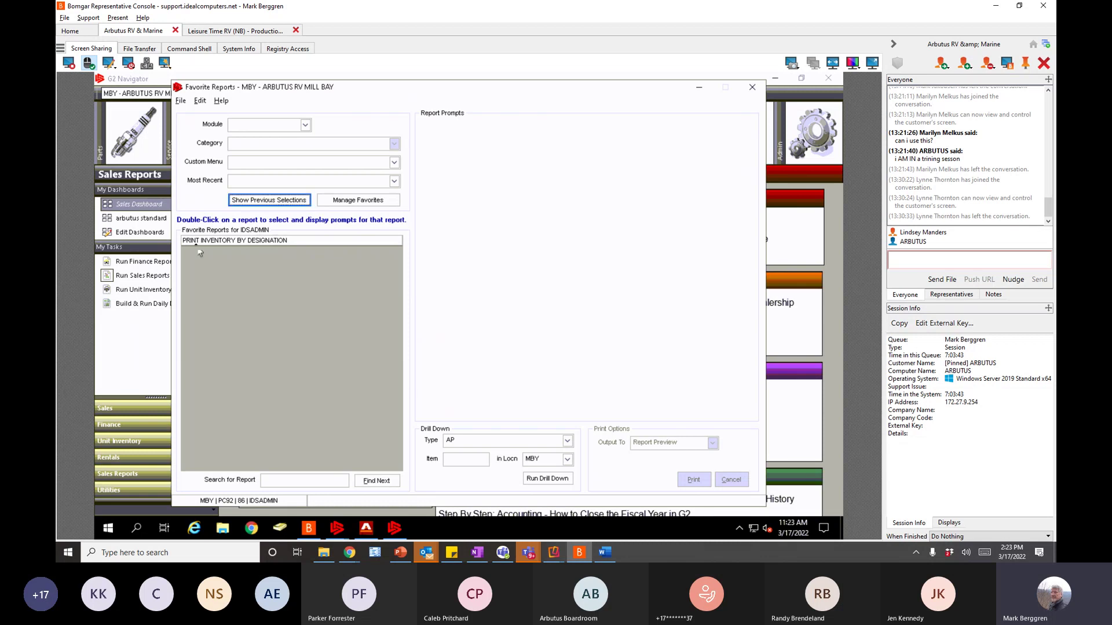
click(199, 242)
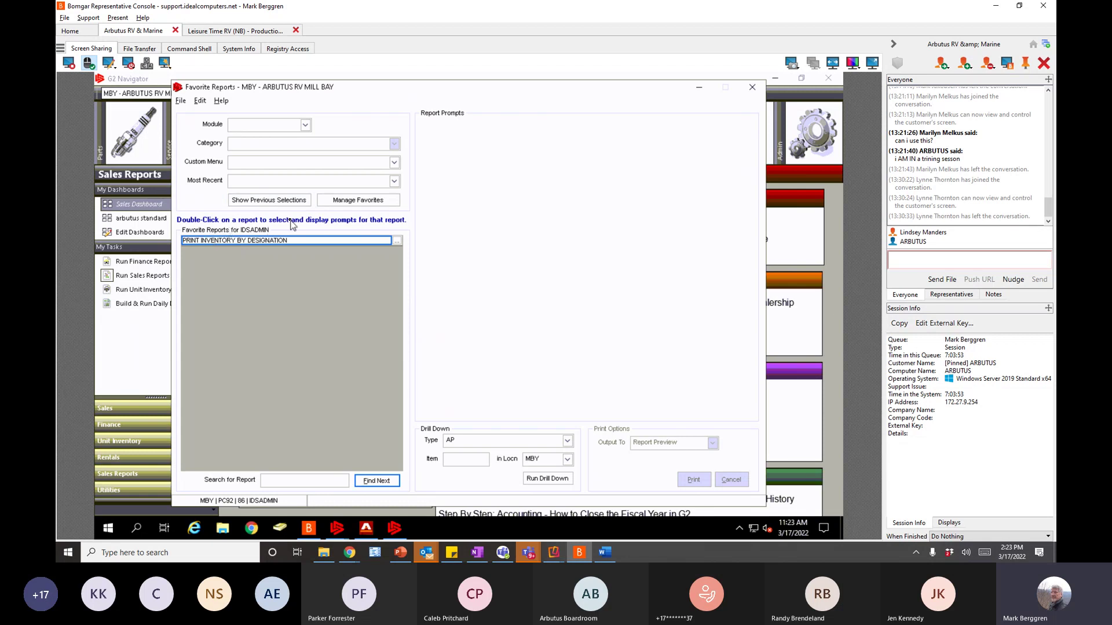
mouse_move(291, 245)
click(273, 201)
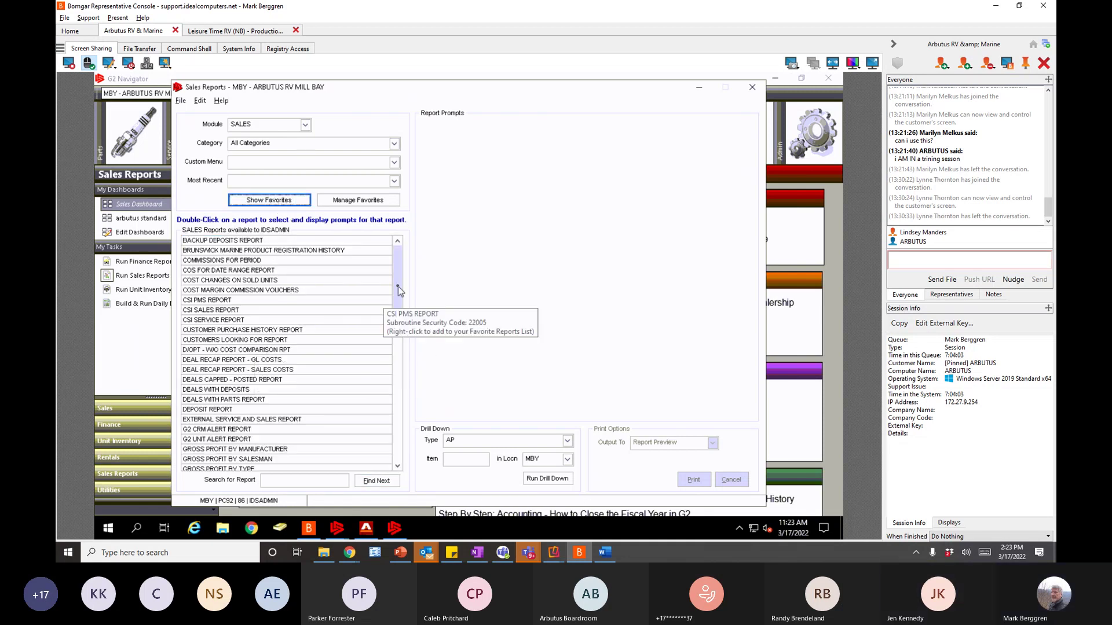
- Scroll through the sales report list and switch the Module dropdown to INVENTORY
scroll(398, 301, down, 6)
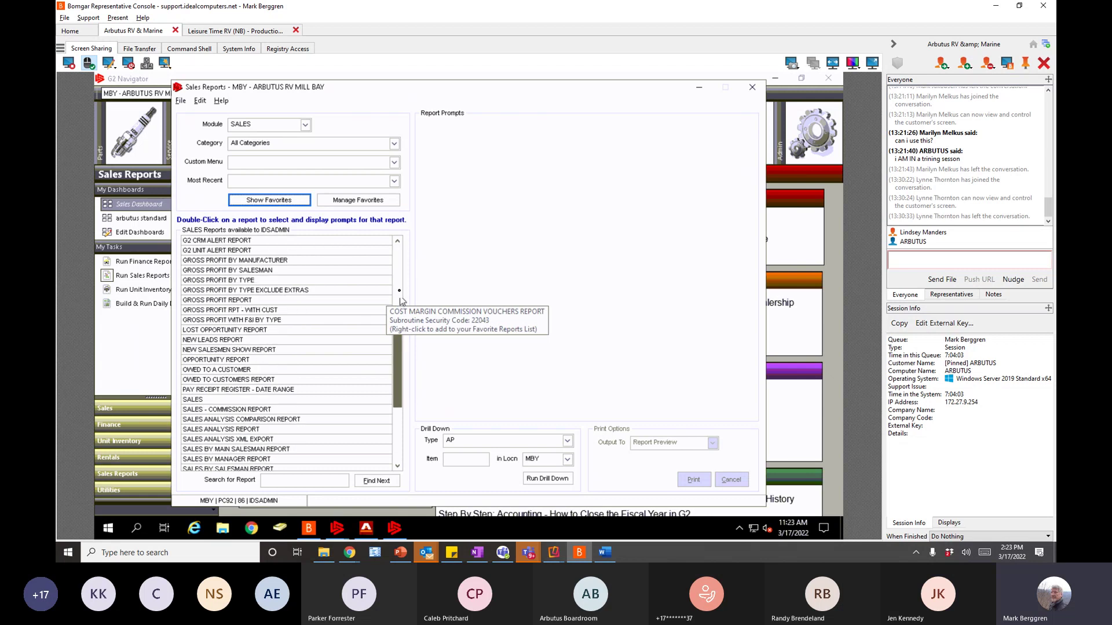
scroll(400, 301, up, 6)
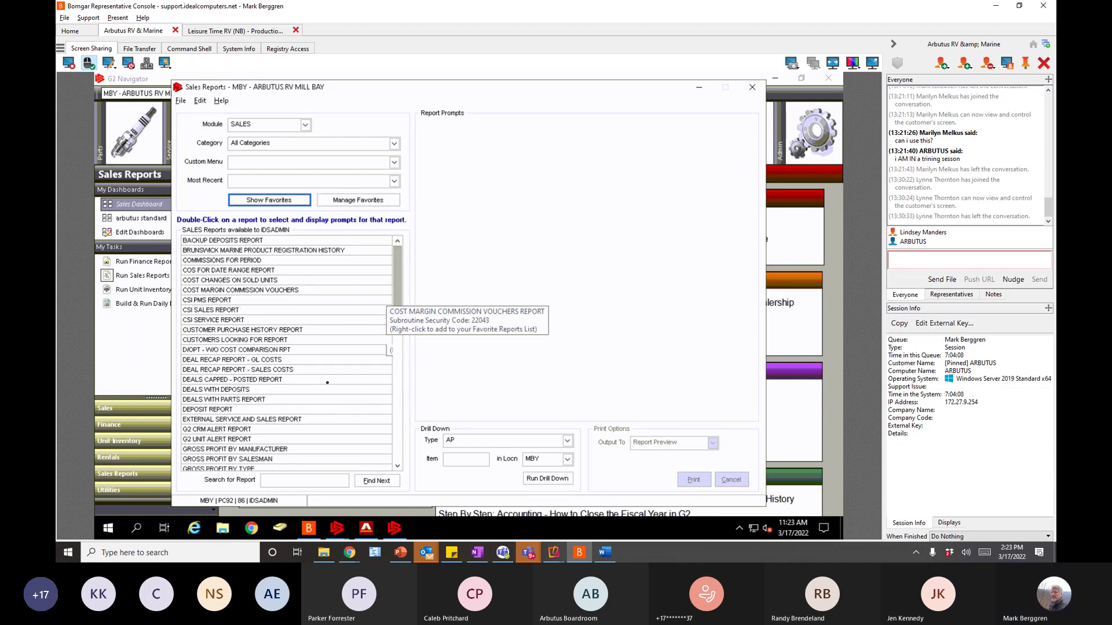
scroll(332, 394, down, 8)
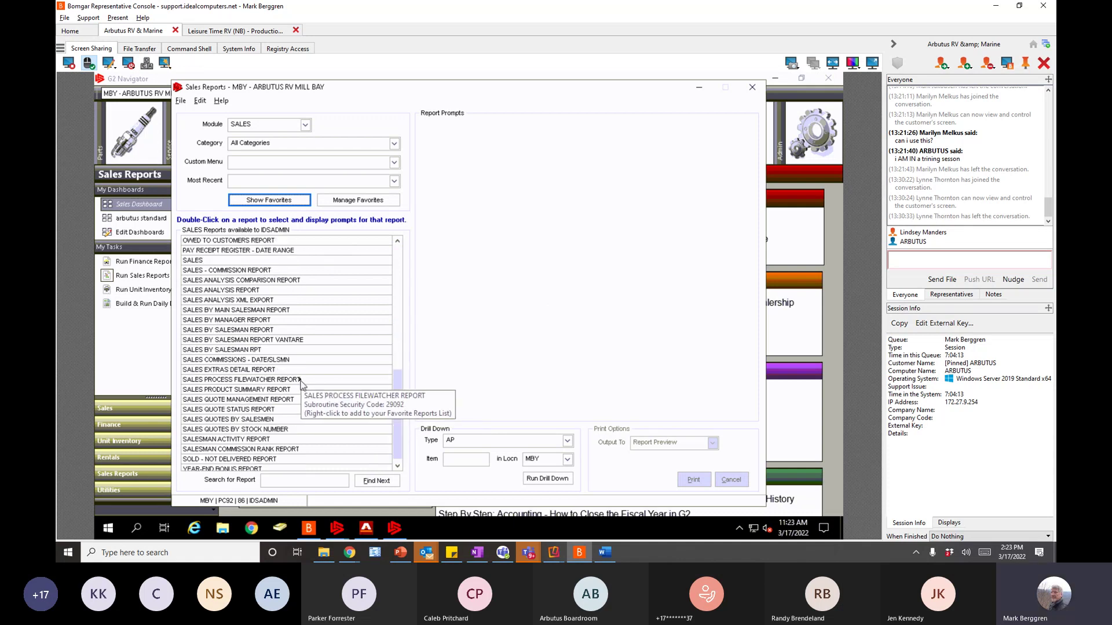
scroll(300, 382, down, 4)
click(305, 125)
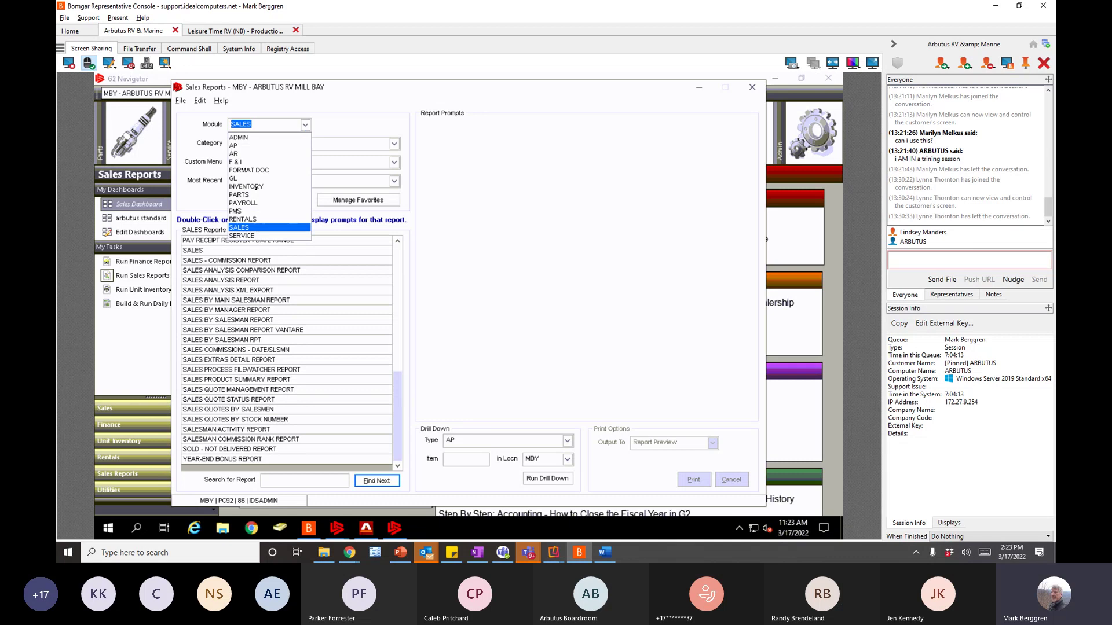
click(256, 187)
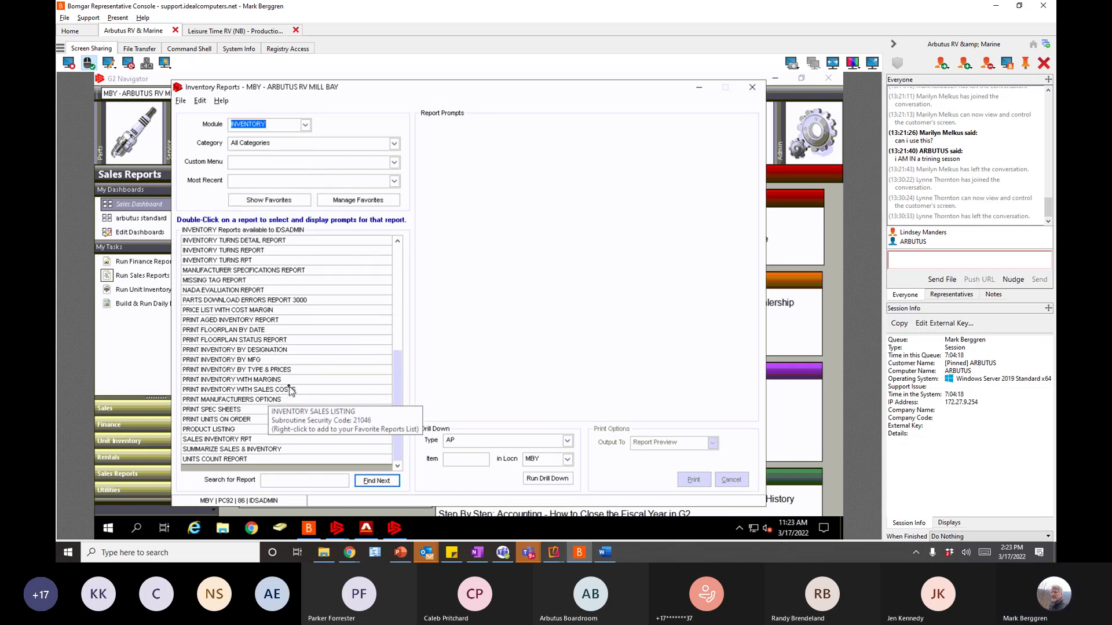
- Preview the PRINT INVENTORY BY TYPE & PRICES report for Location MBY, Lot *
click(267, 370)
double_click(267, 370)
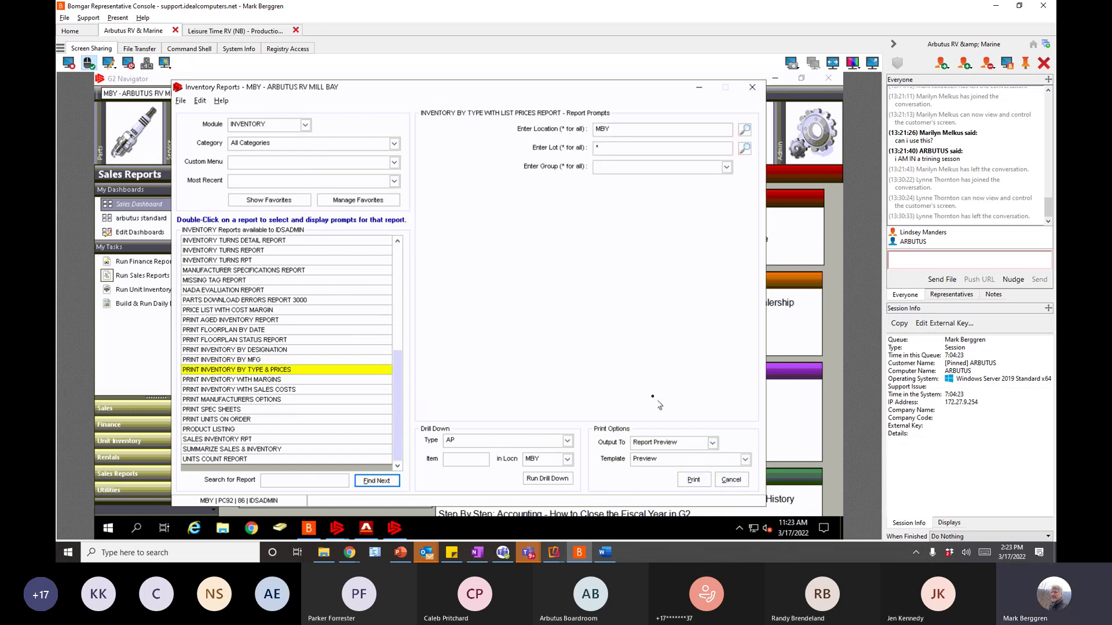
click(693, 478)
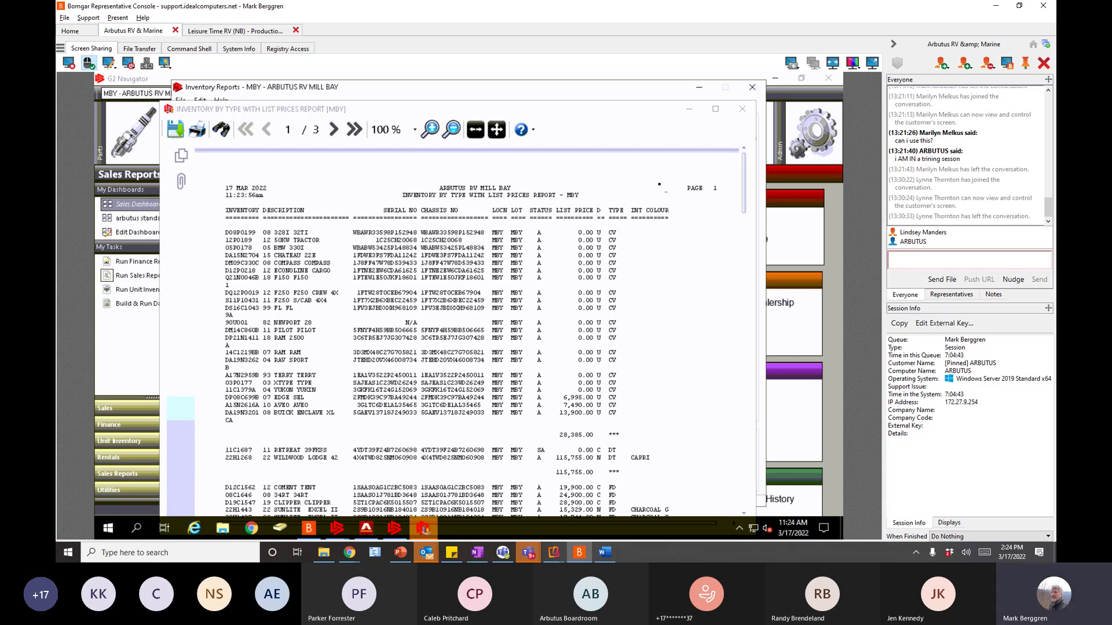
- Maximize the inventory price report preview, zoom to 125%, scroll to the top, then close it
click(717, 112)
click(716, 110)
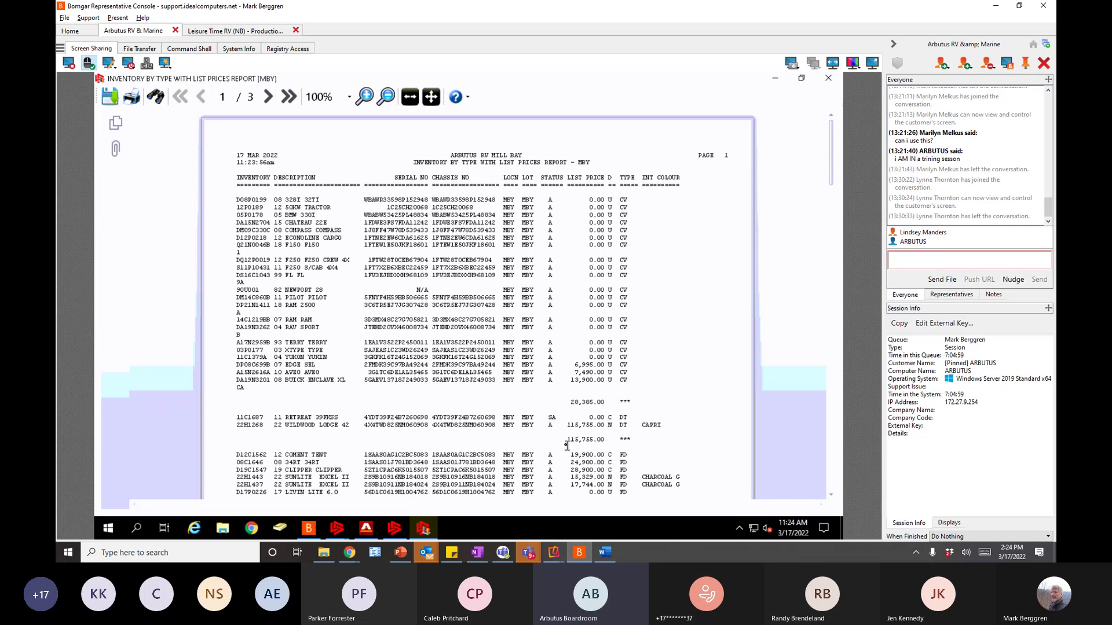
click(371, 101)
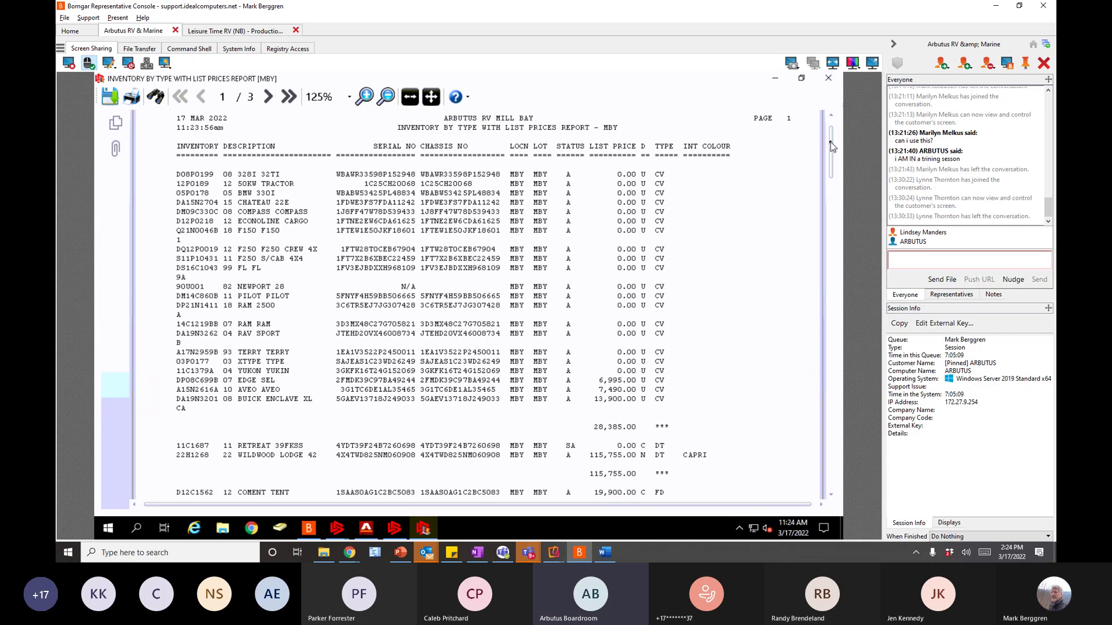
drag(832, 134, 831, 130)
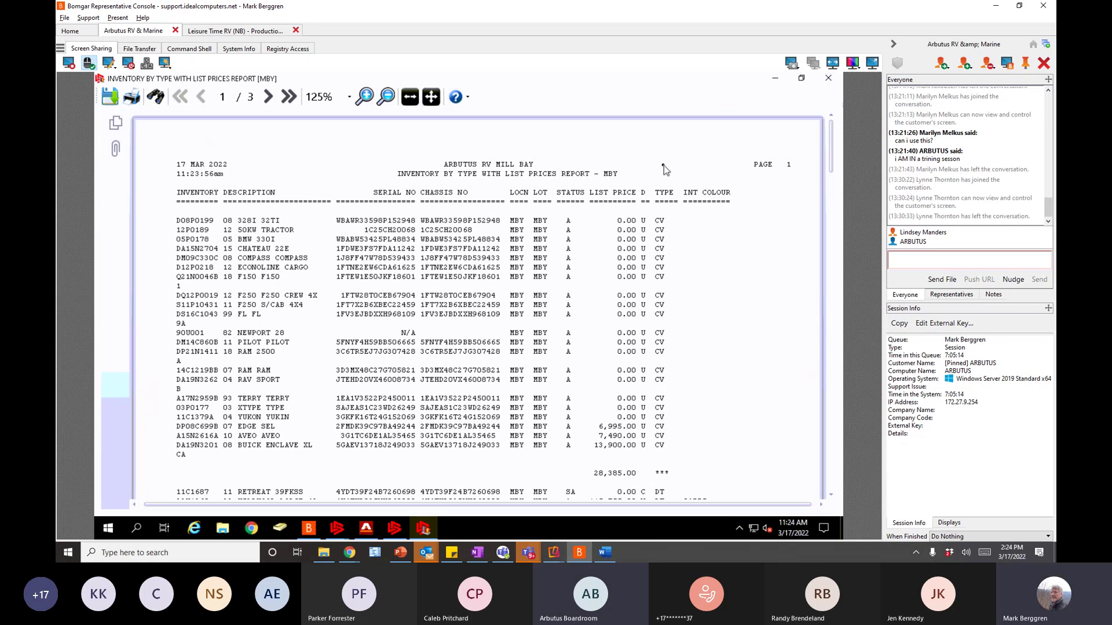
click(828, 81)
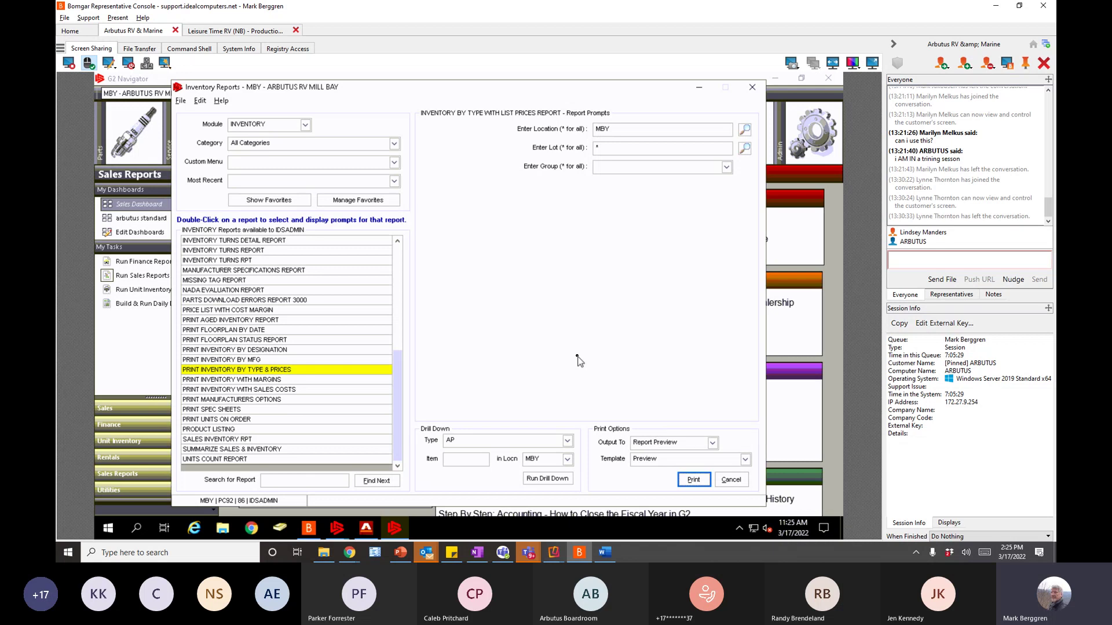
- Try Default Printer as output, then set it back to Report Preview and run the inventory report
click(712, 443)
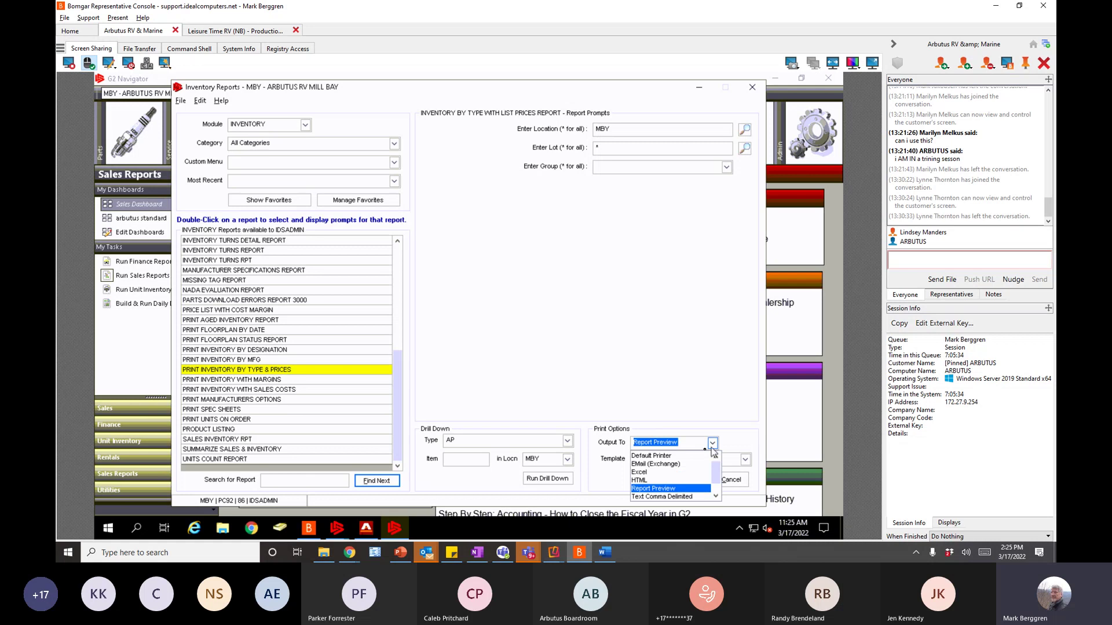
click(653, 455)
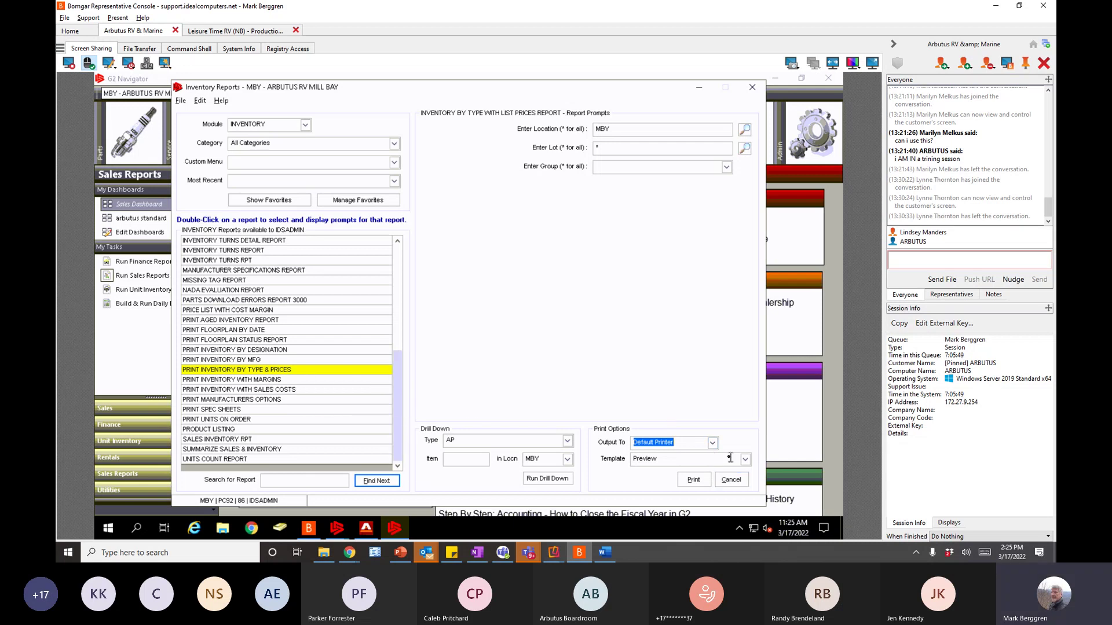
click(712, 443)
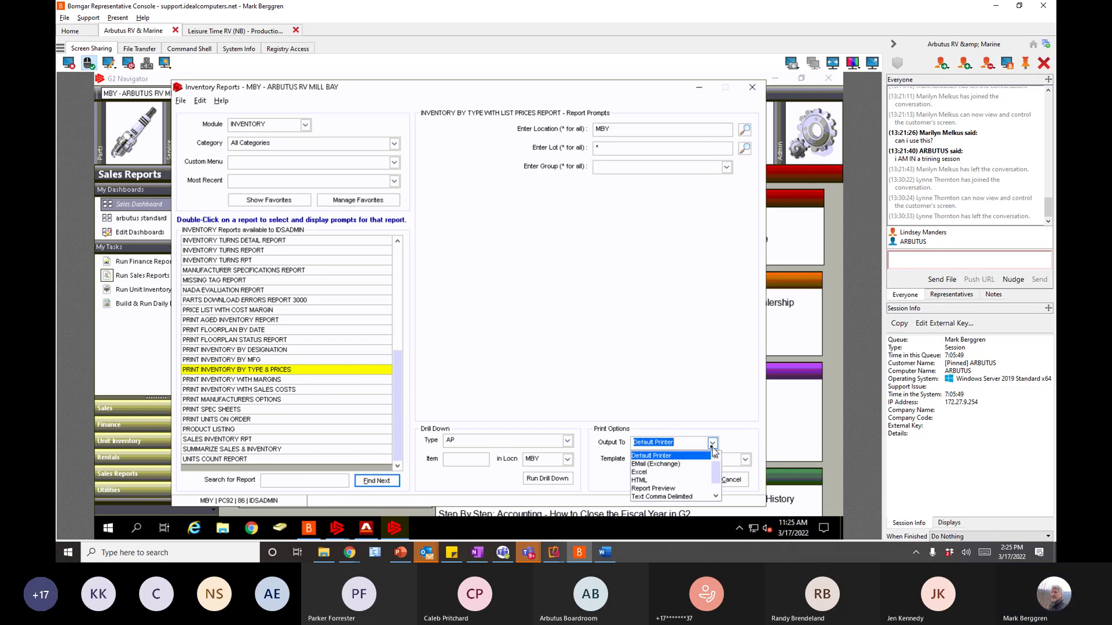
click(659, 491)
click(689, 482)
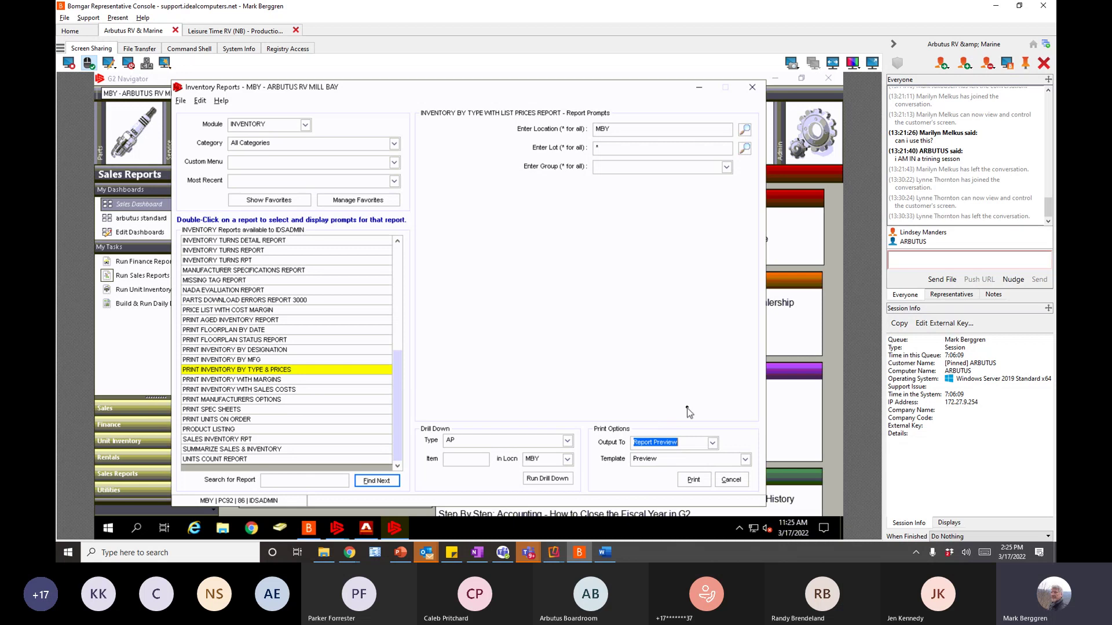
- Switch the output to Default Printer and cancel out of Inventory Reports
click(712, 443)
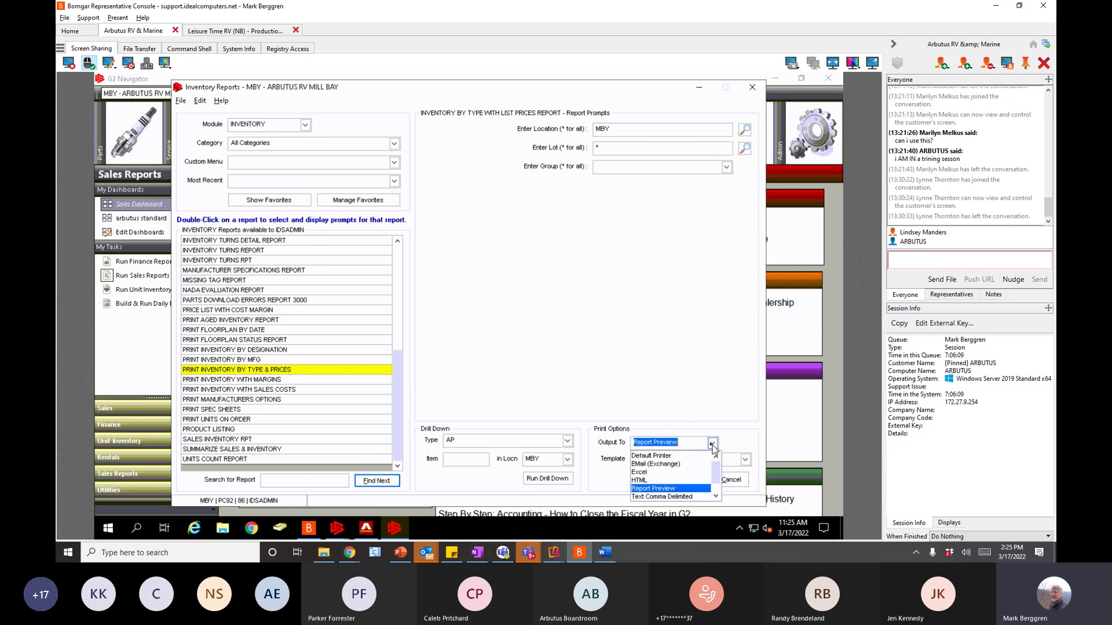
click(653, 456)
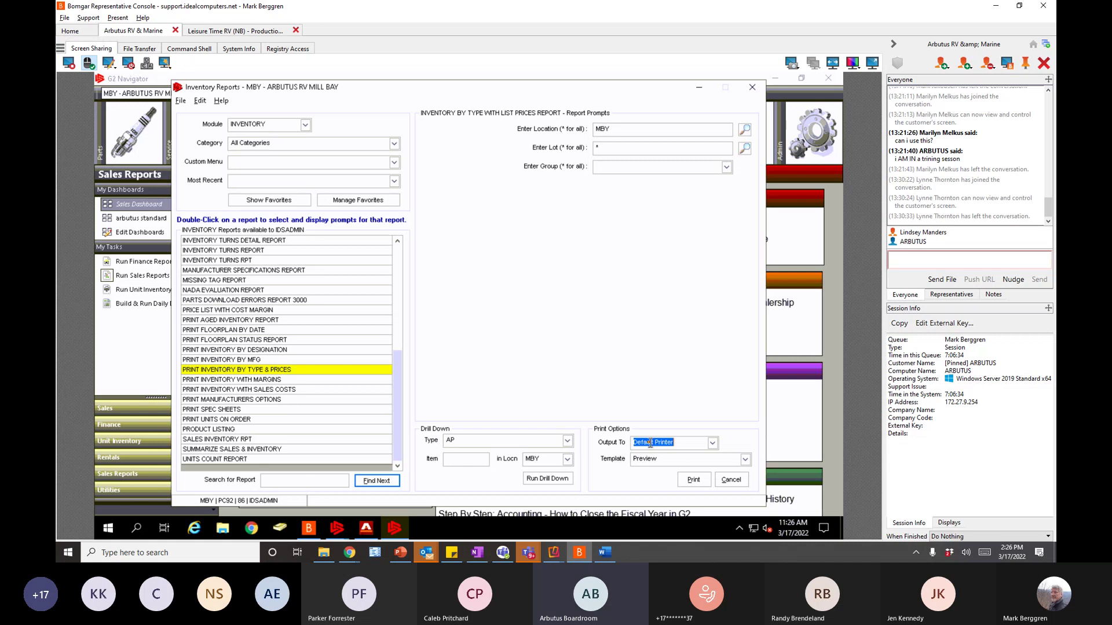
click(729, 482)
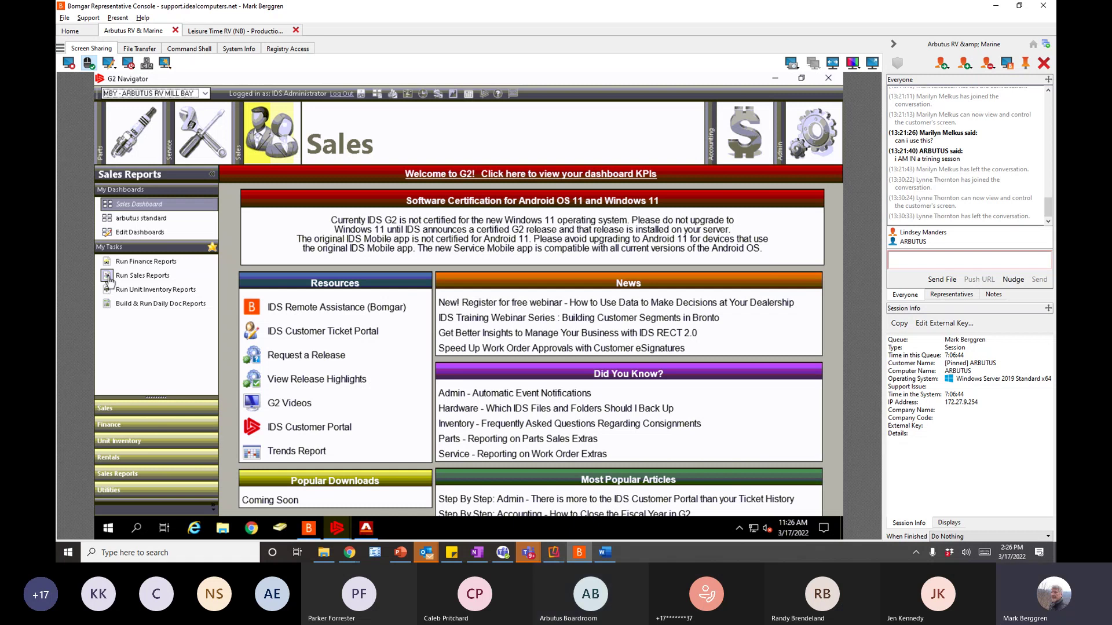
- Load the COMMISSIONS FOR PERIOD prompts and enter 01 MAR 2022 as the From Date
click(108, 276)
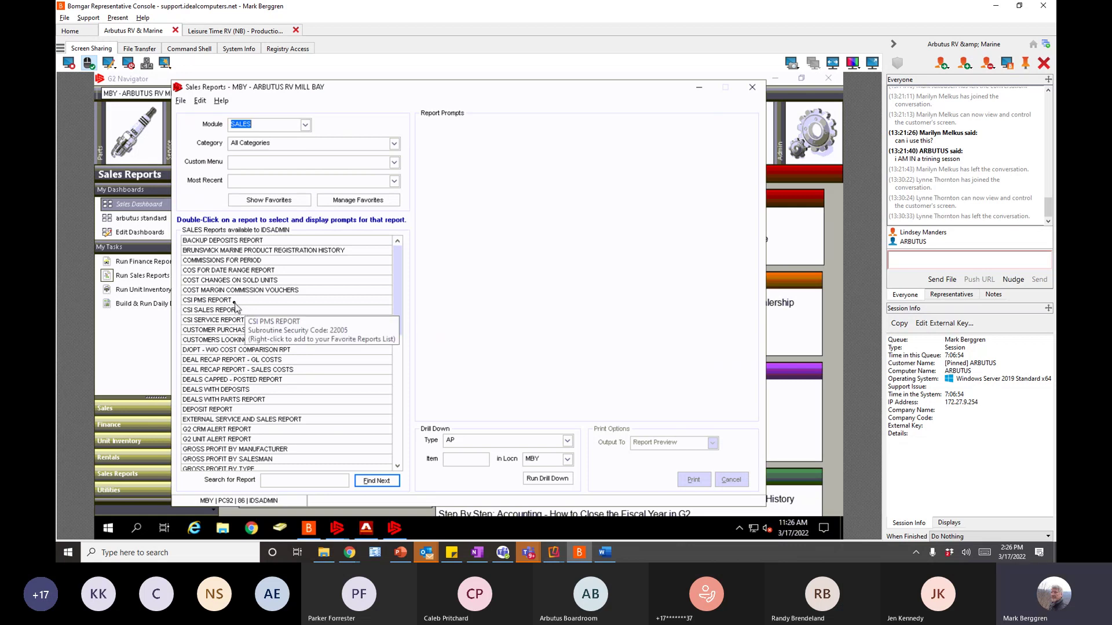
click(237, 261)
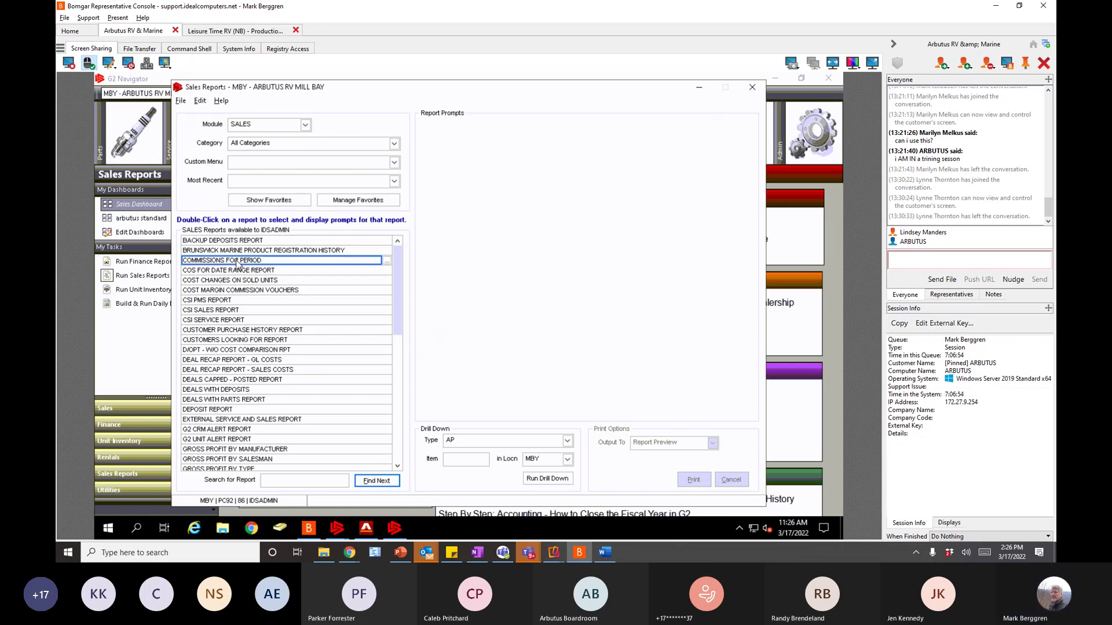
double_click(237, 262)
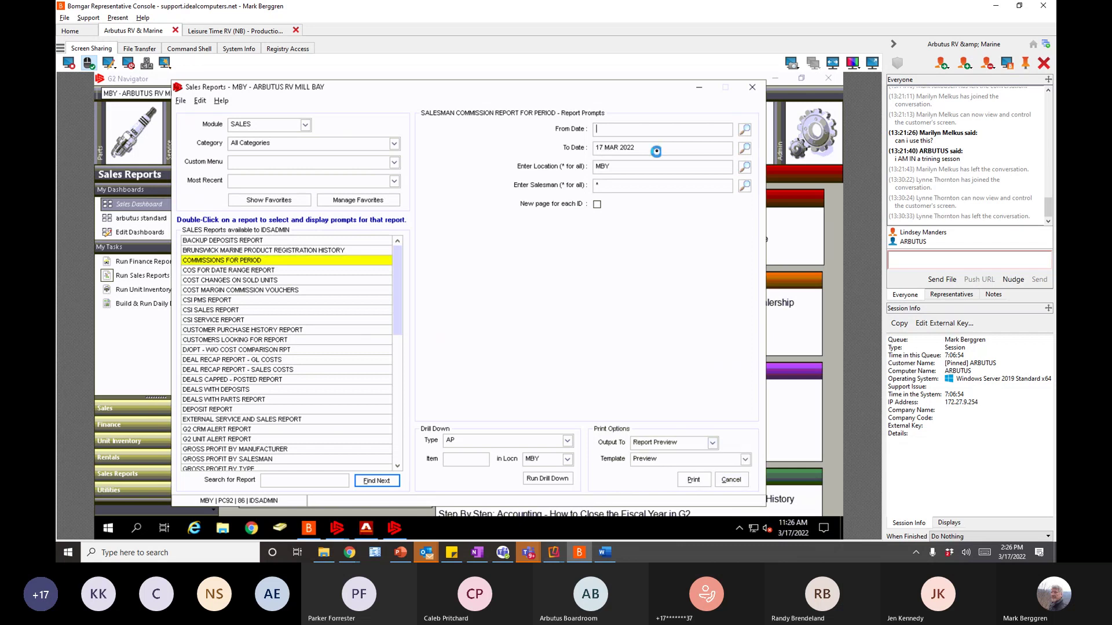
click(606, 129)
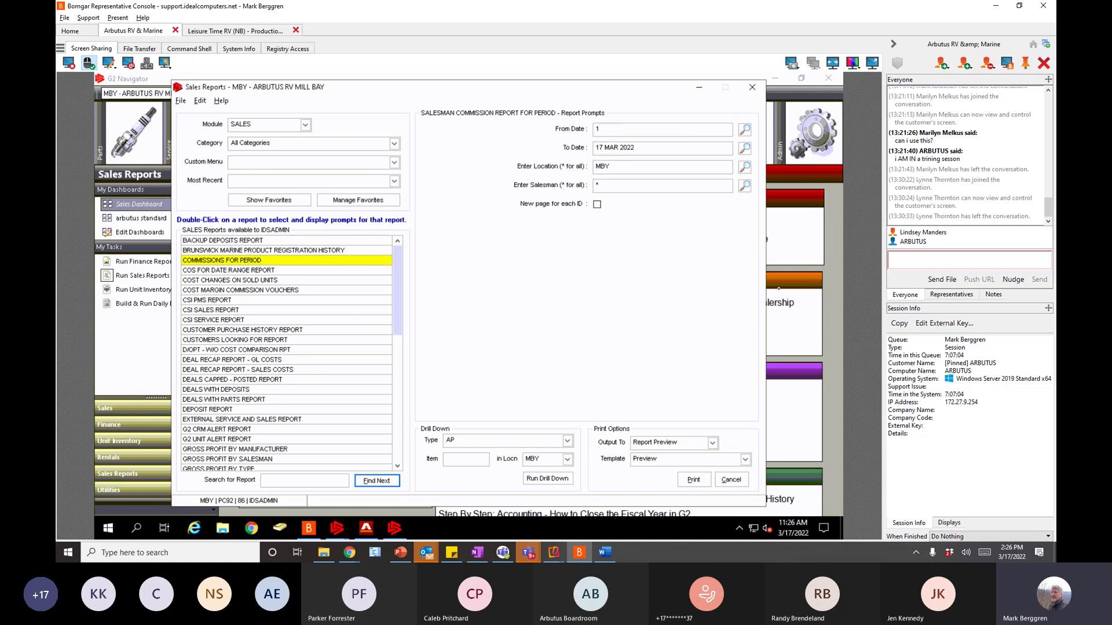
key(Tab)
- Preview the MBY commission report for 01–17 MAR 2022, close it, and cancel the prompts
click(693, 481)
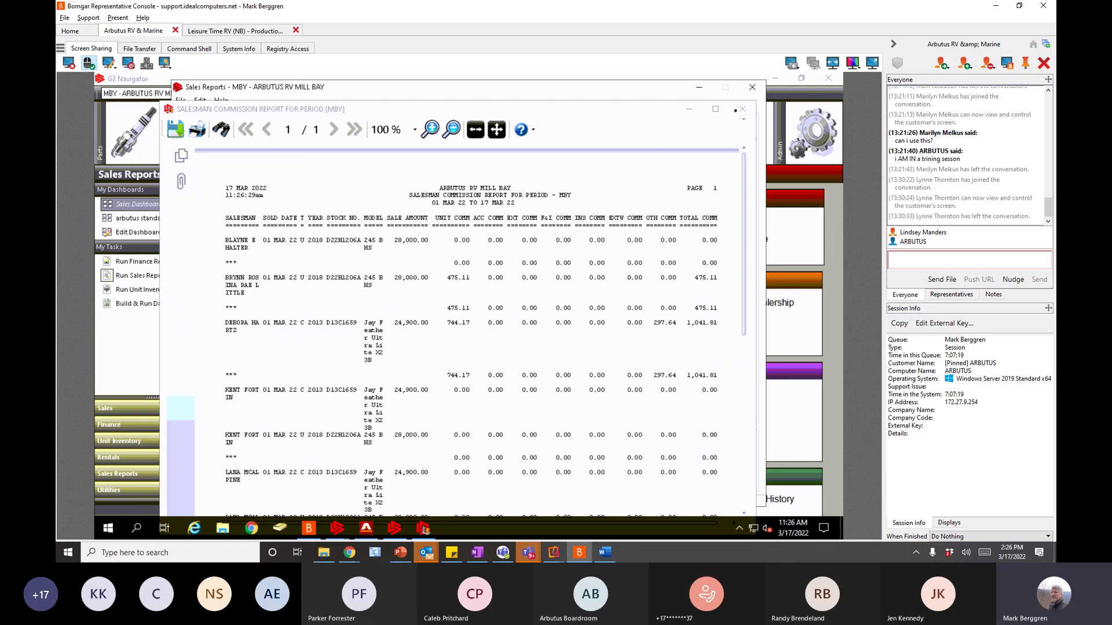
click(741, 110)
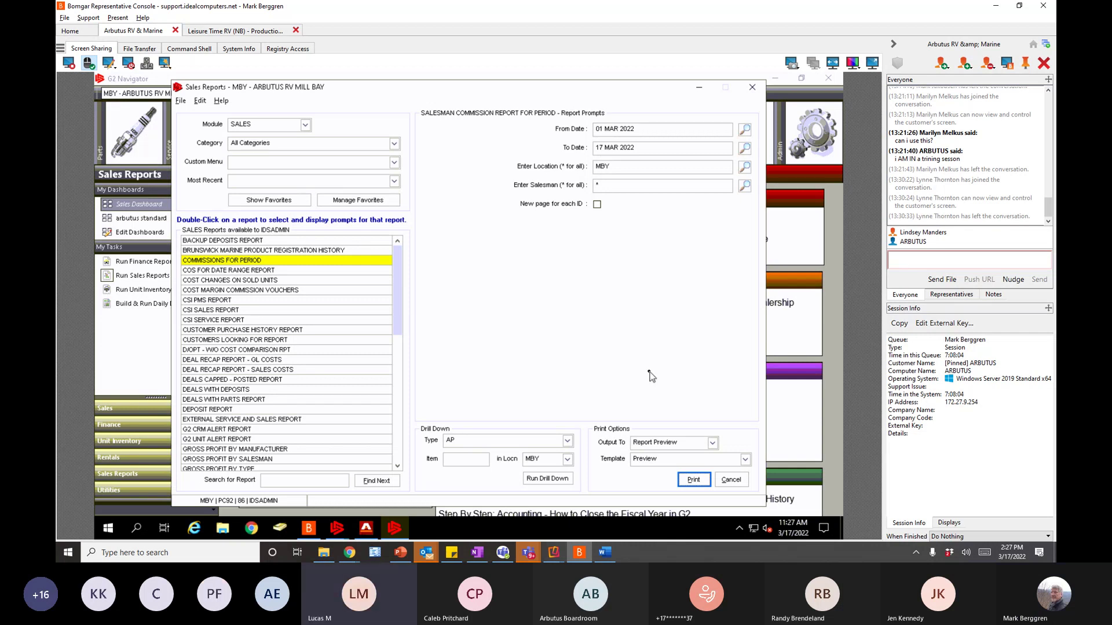
click(732, 480)
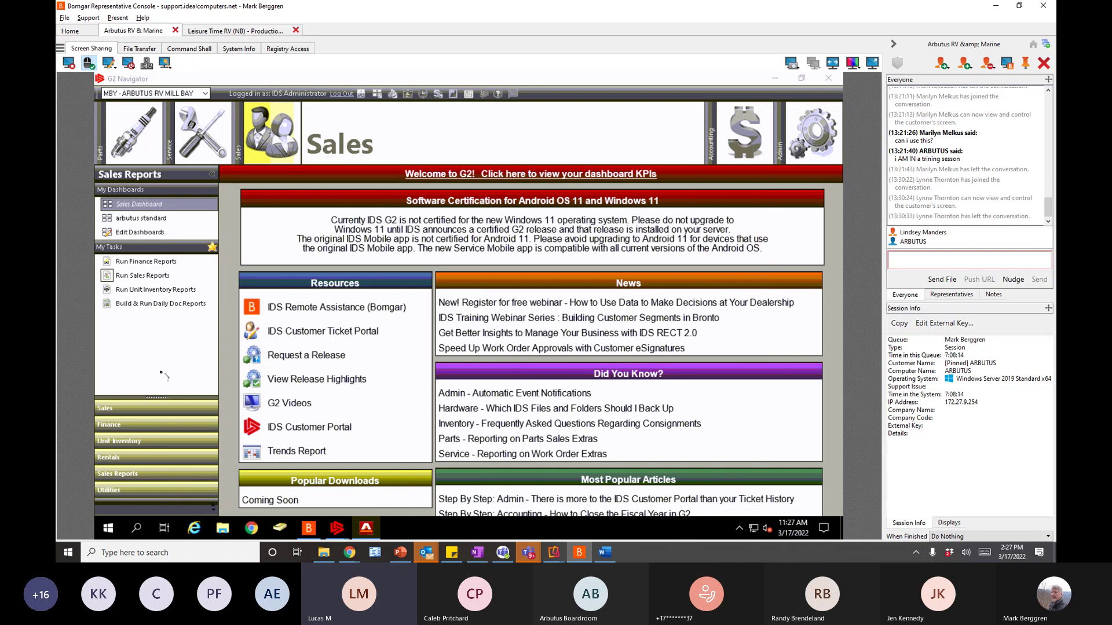
- Launch CRM from the Sales task list, maximize it, then switch back to G2 Navigator
click(114, 413)
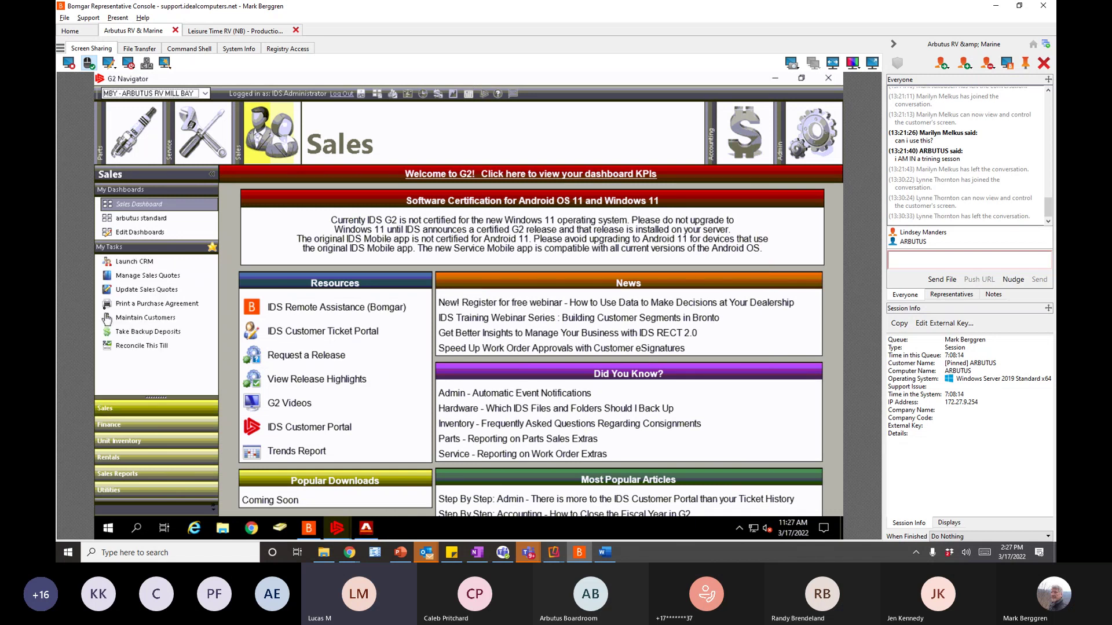
click(107, 262)
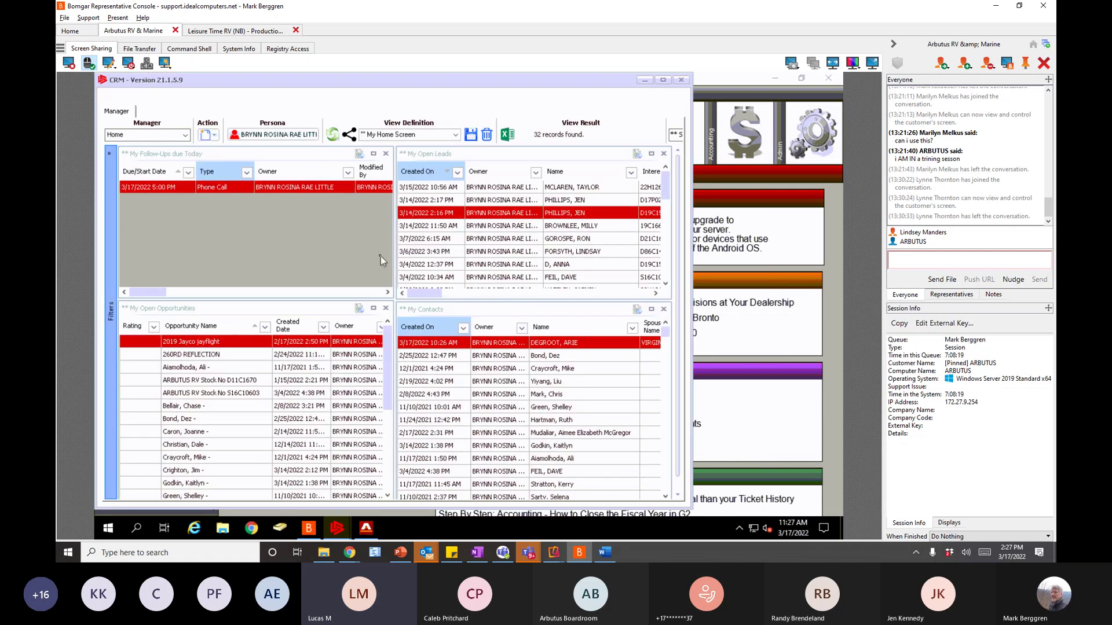
click(663, 81)
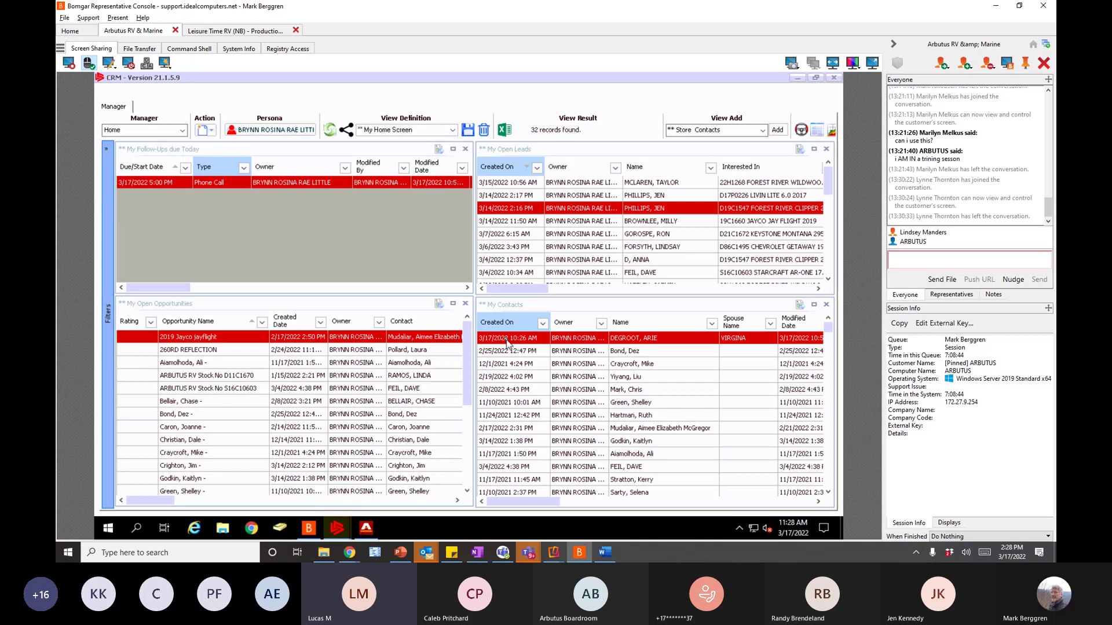
click(337, 528)
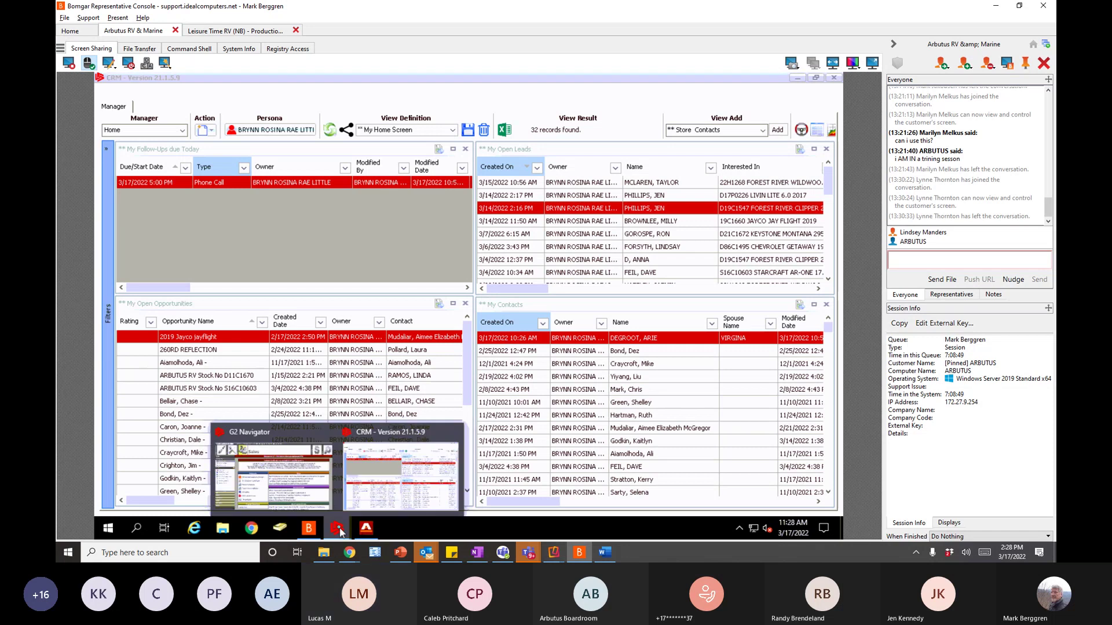
click(290, 484)
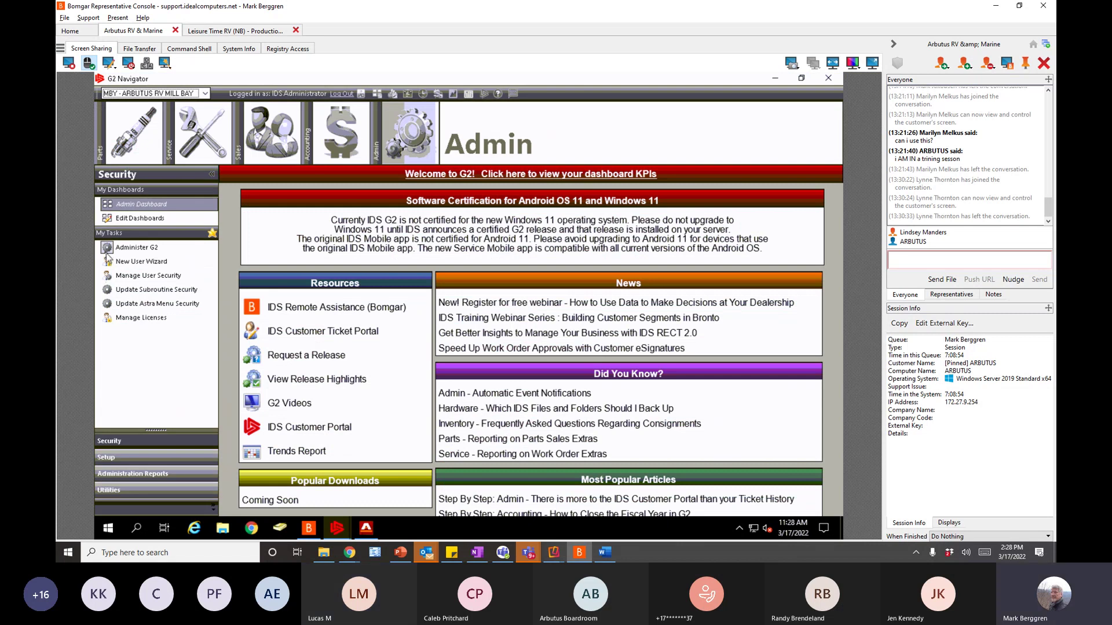
click(107, 248)
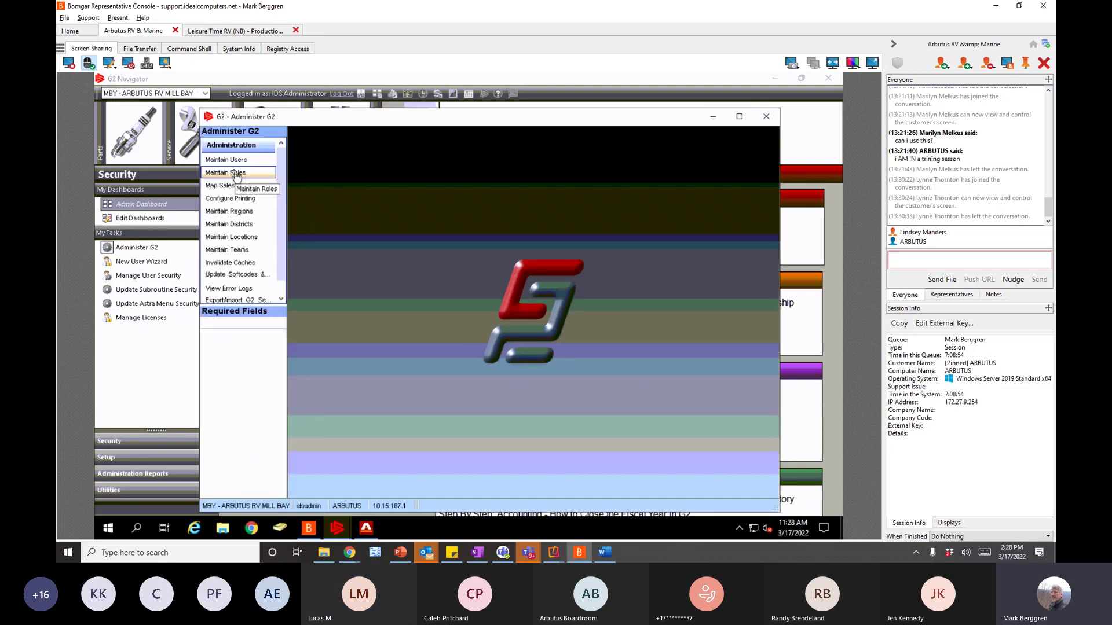
click(231, 173)
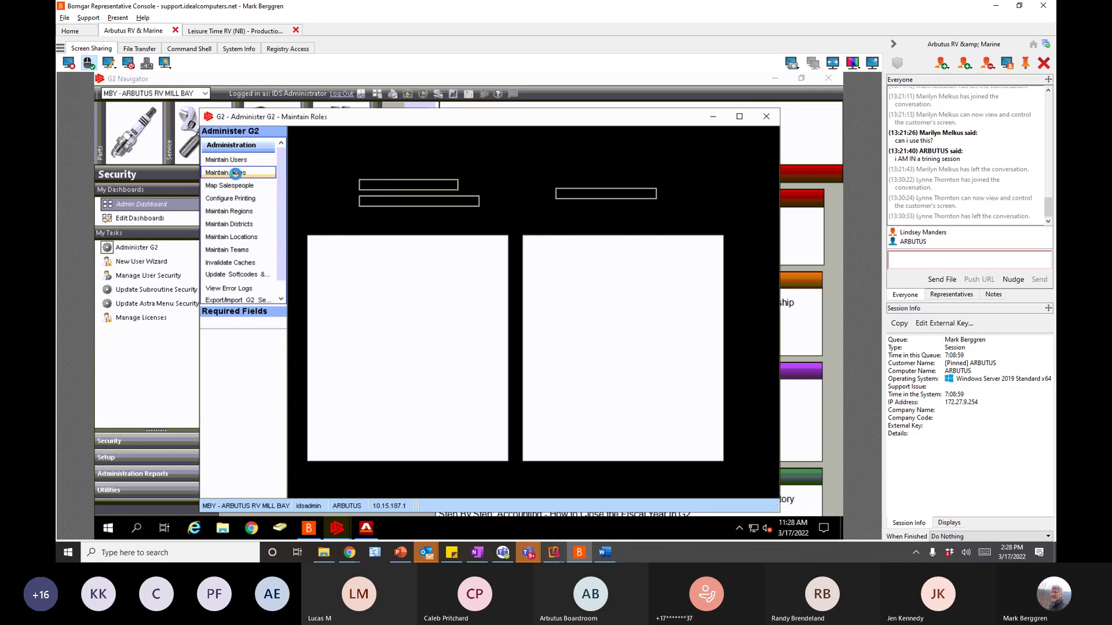
click(378, 185)
text(25)
key(Tab)
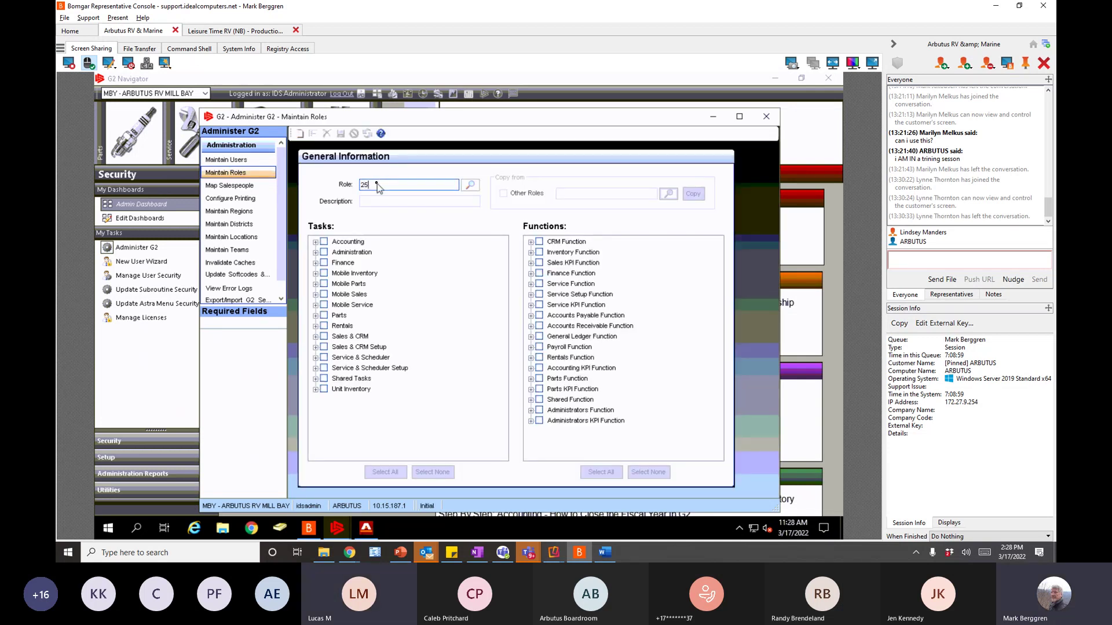
click(467, 317)
click(471, 186)
click(491, 210)
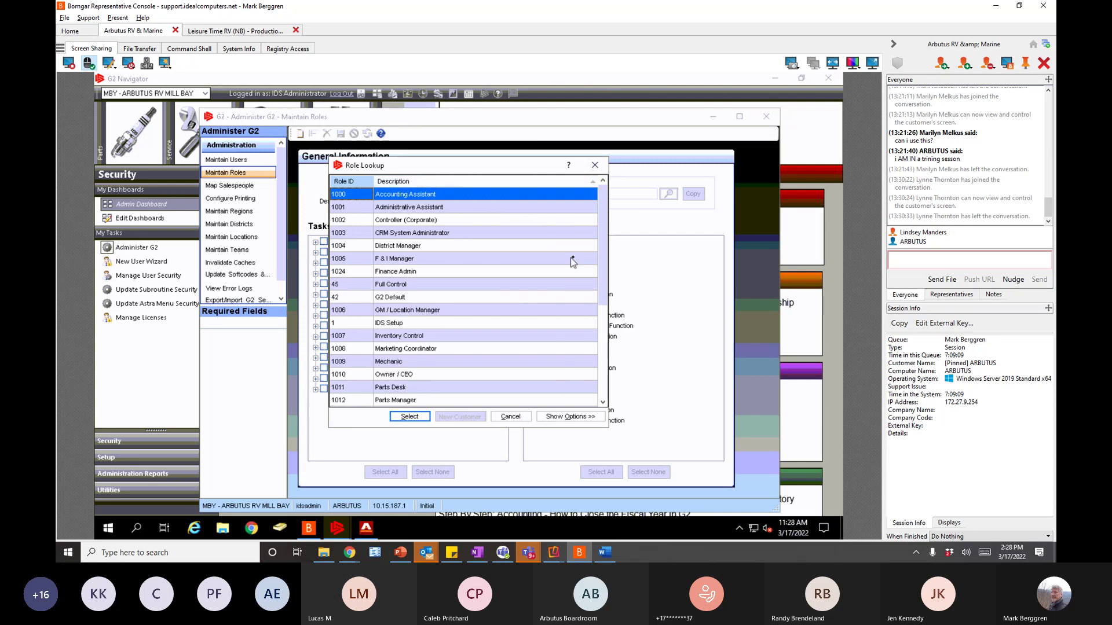
drag(603, 271, 610, 325)
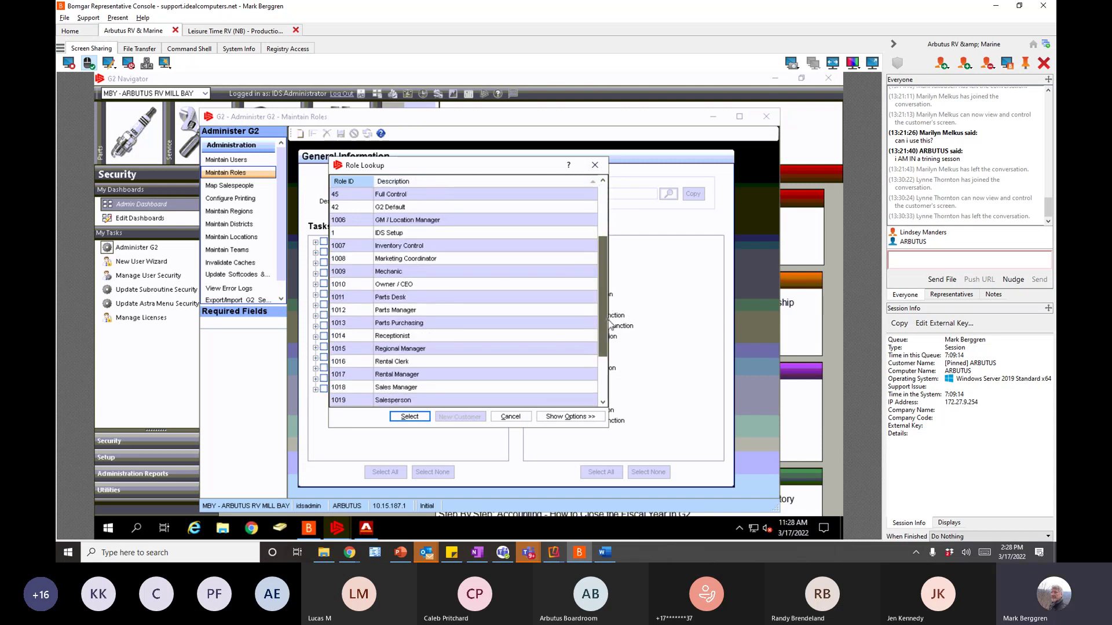
click(358, 401)
click(404, 421)
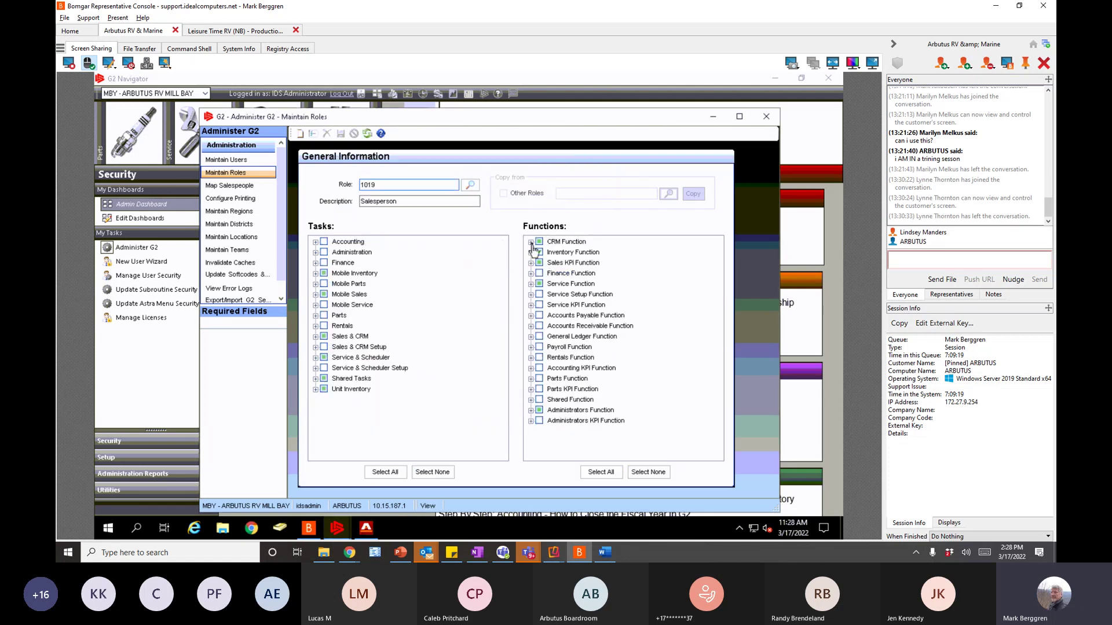
click(530, 242)
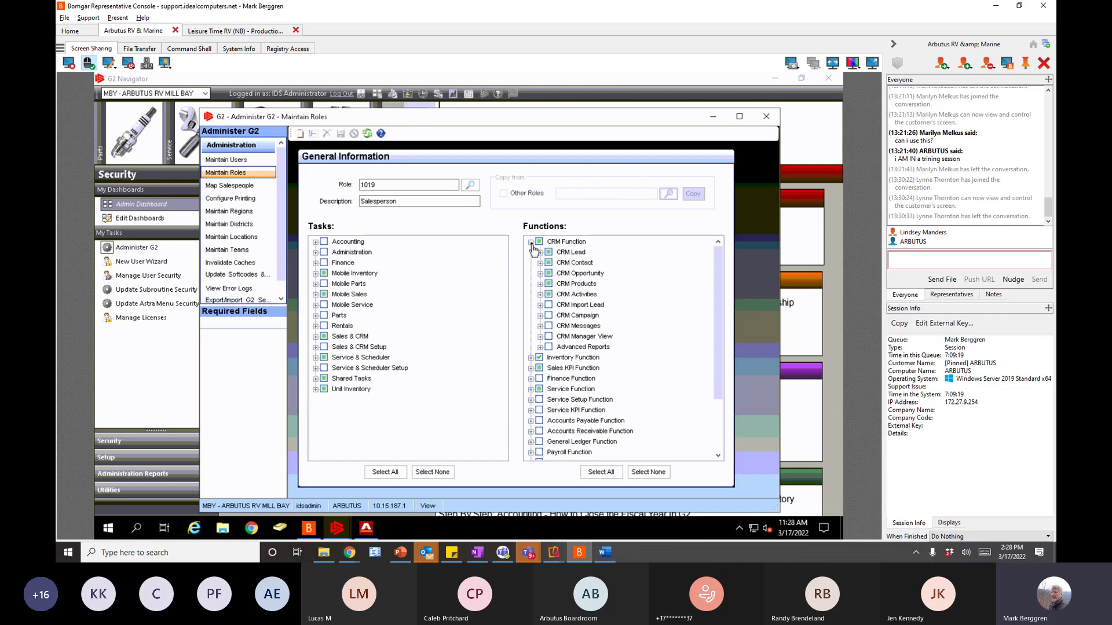
click(540, 295)
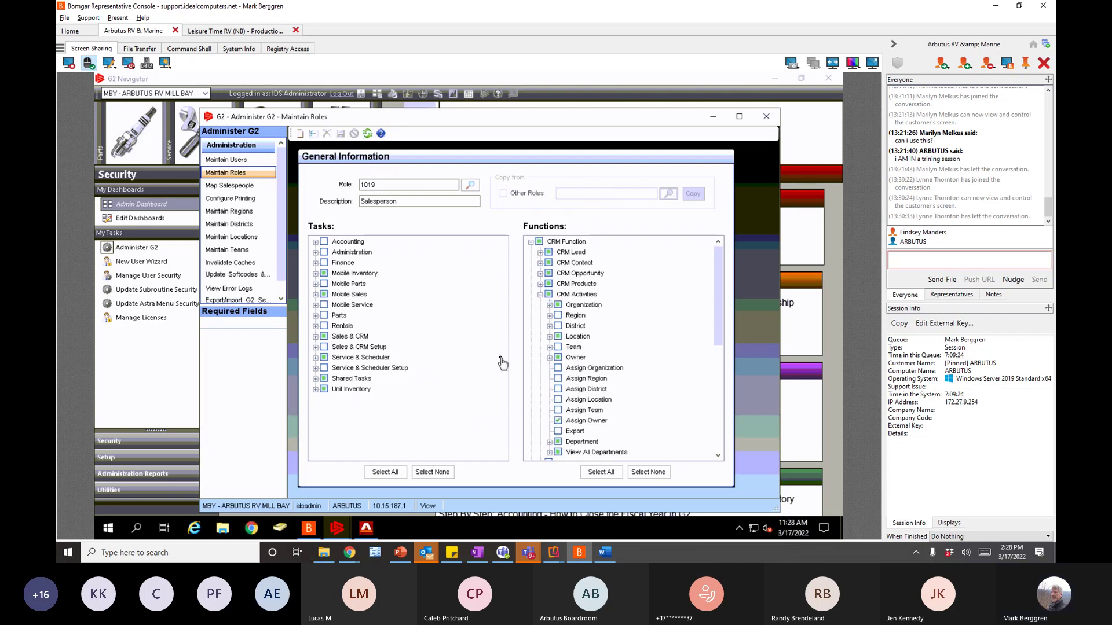
click(540, 263)
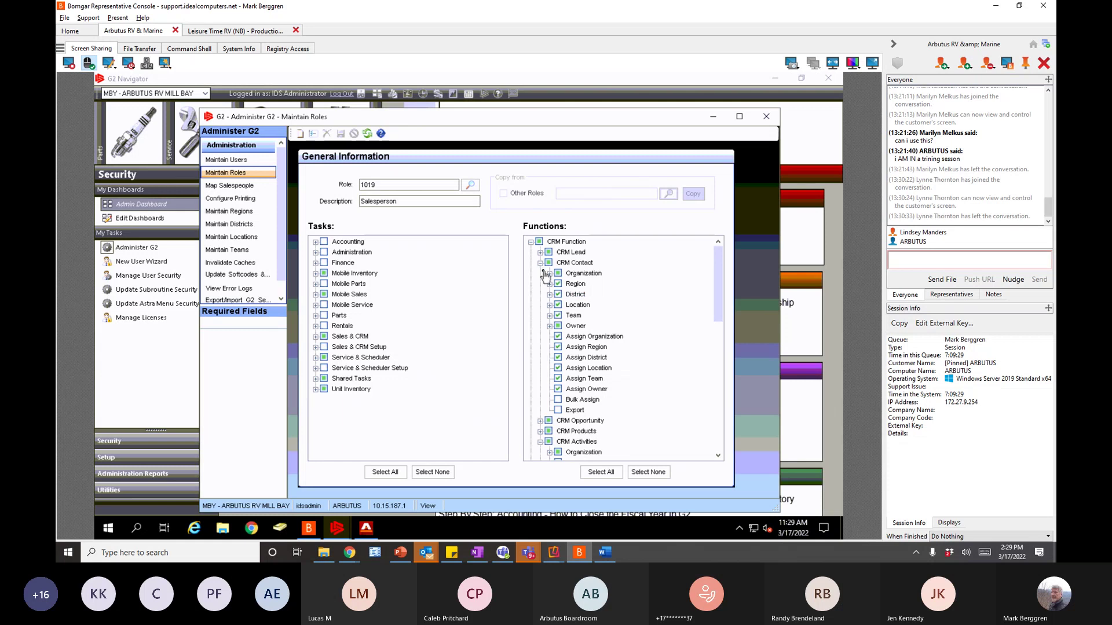
click(550, 327)
click(550, 326)
click(551, 305)
click(551, 305)
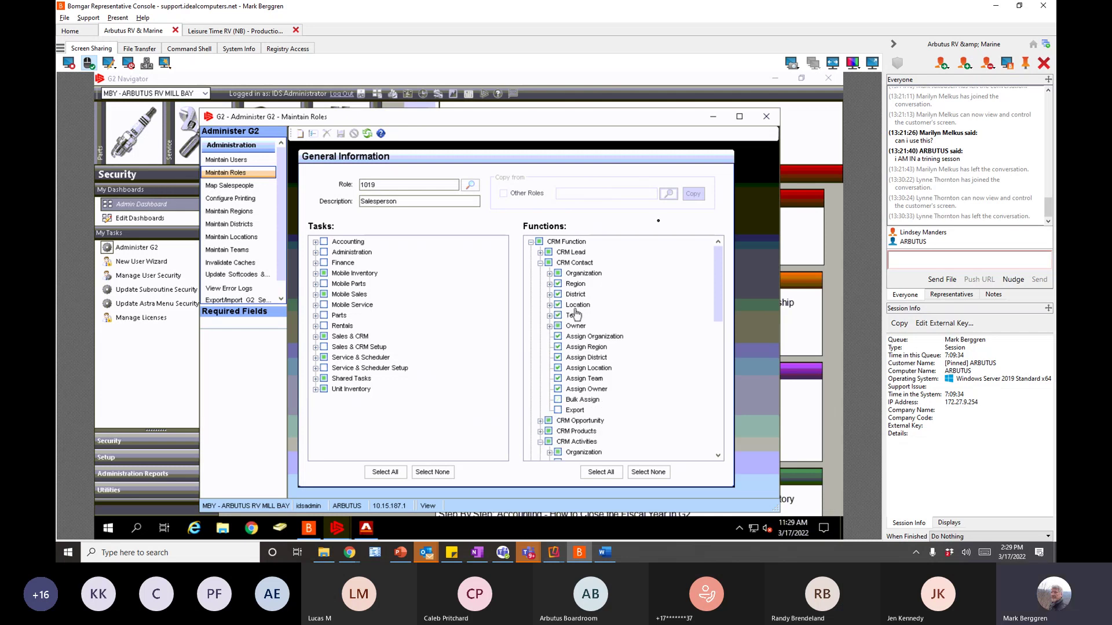
click(765, 119)
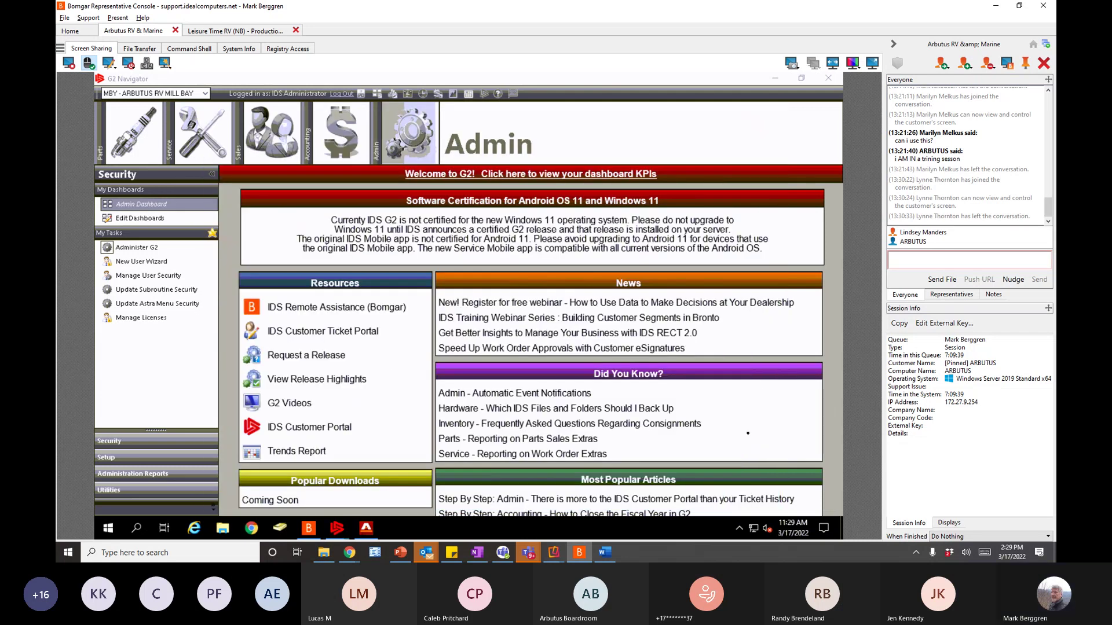
- Open Notepad from Windows search and type the trainer's e-mail address
click(184, 554)
text(NO)
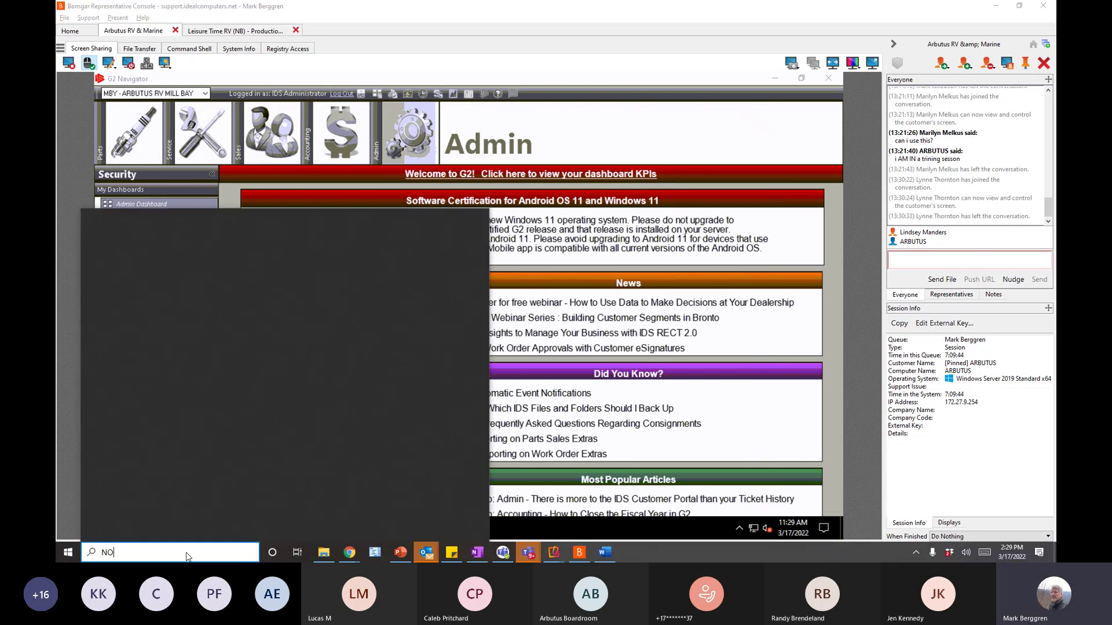
text(TE)
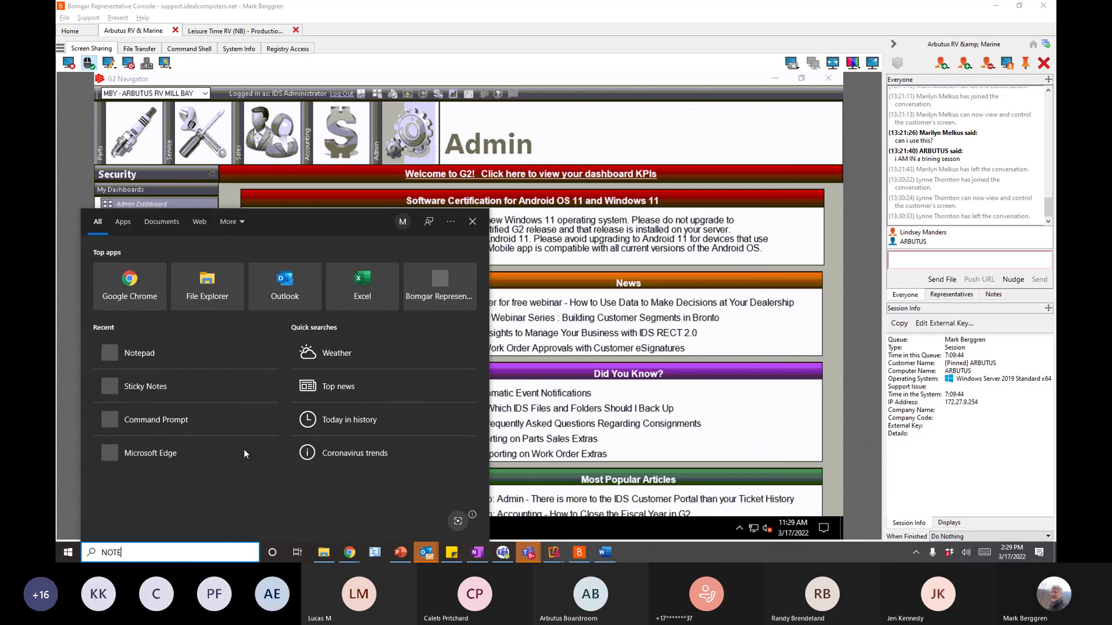
click(161, 387)
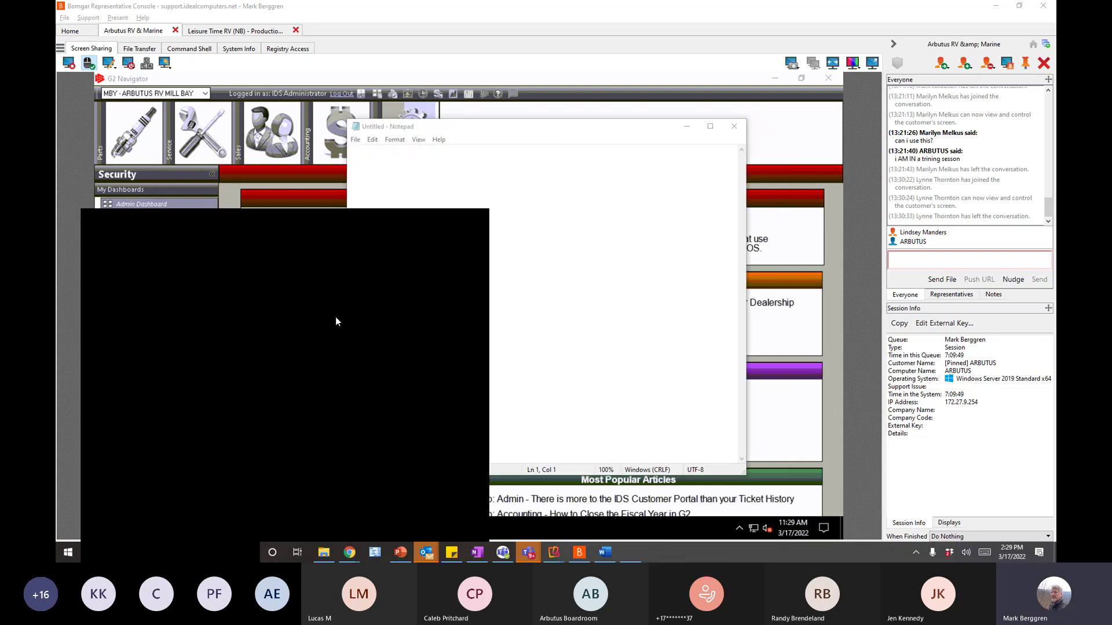
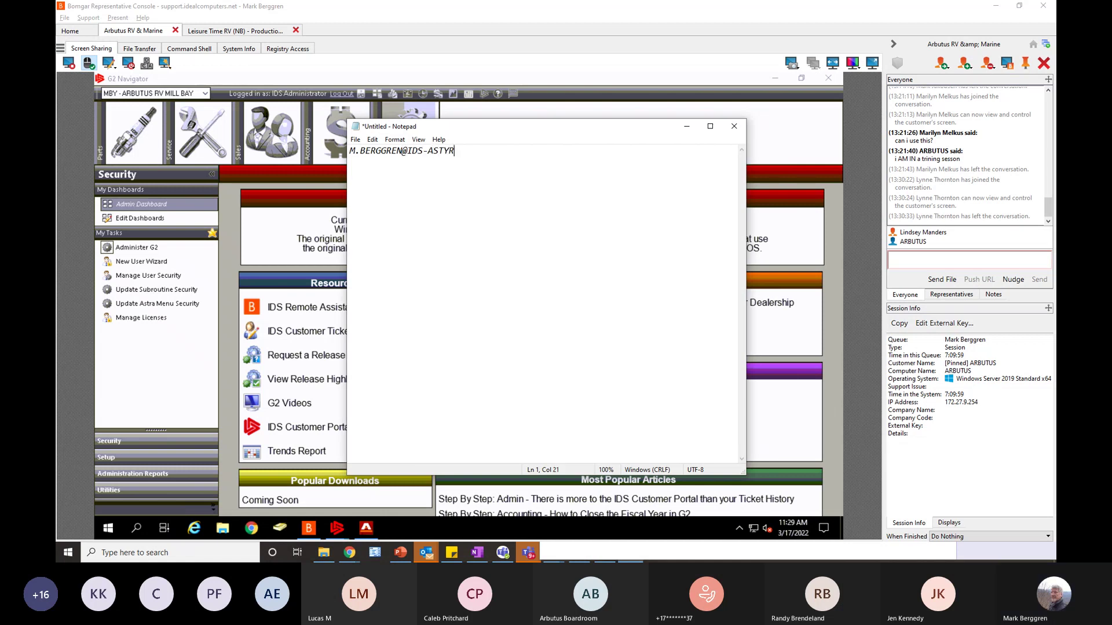
- Reset Notepad's zoom to default, minimize it, and bring CRM back to the front
click(418, 139)
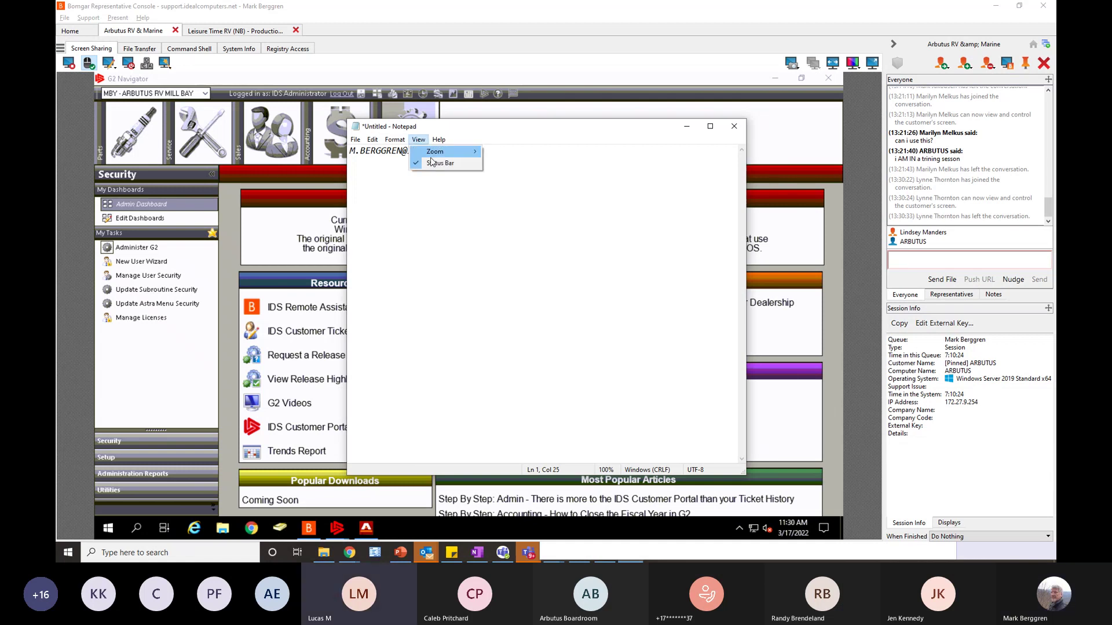
click(469, 153)
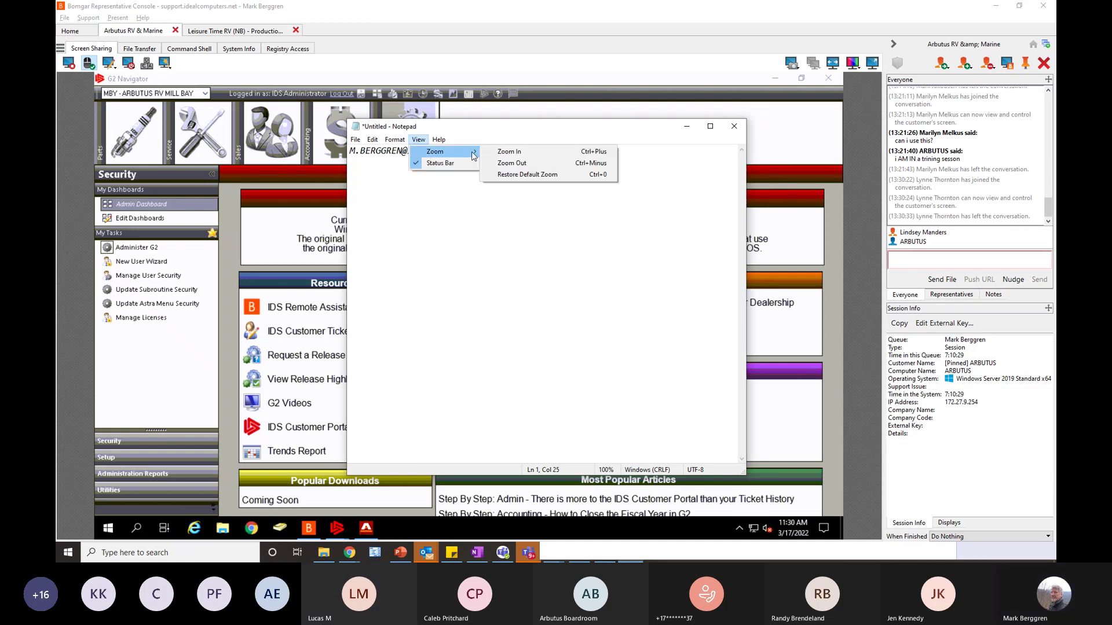
click(527, 174)
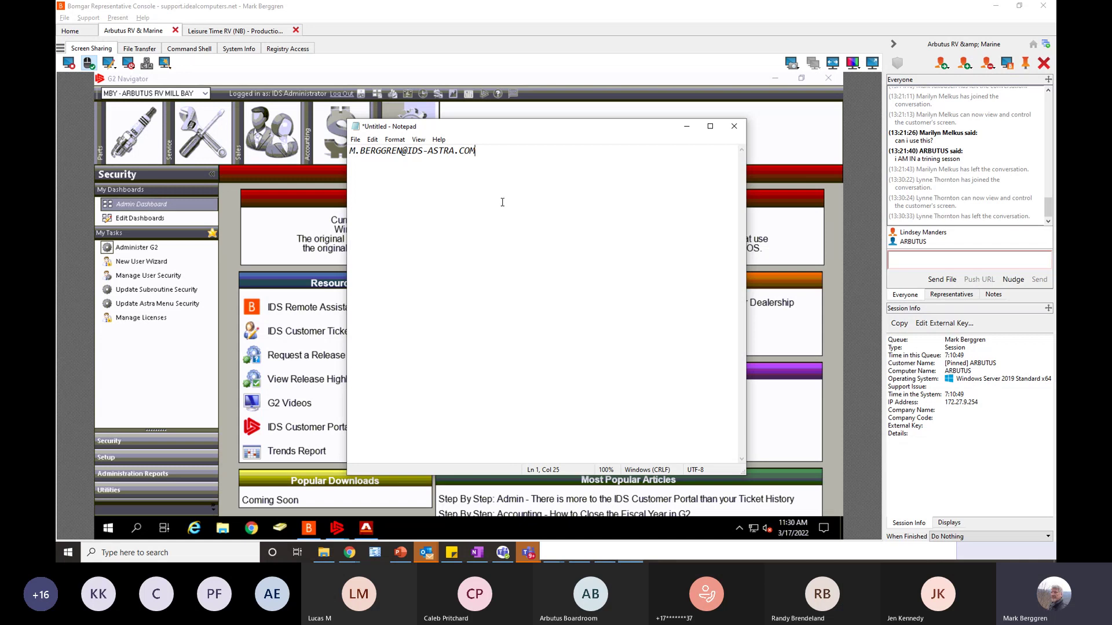
click(685, 132)
mouse_move(337, 528)
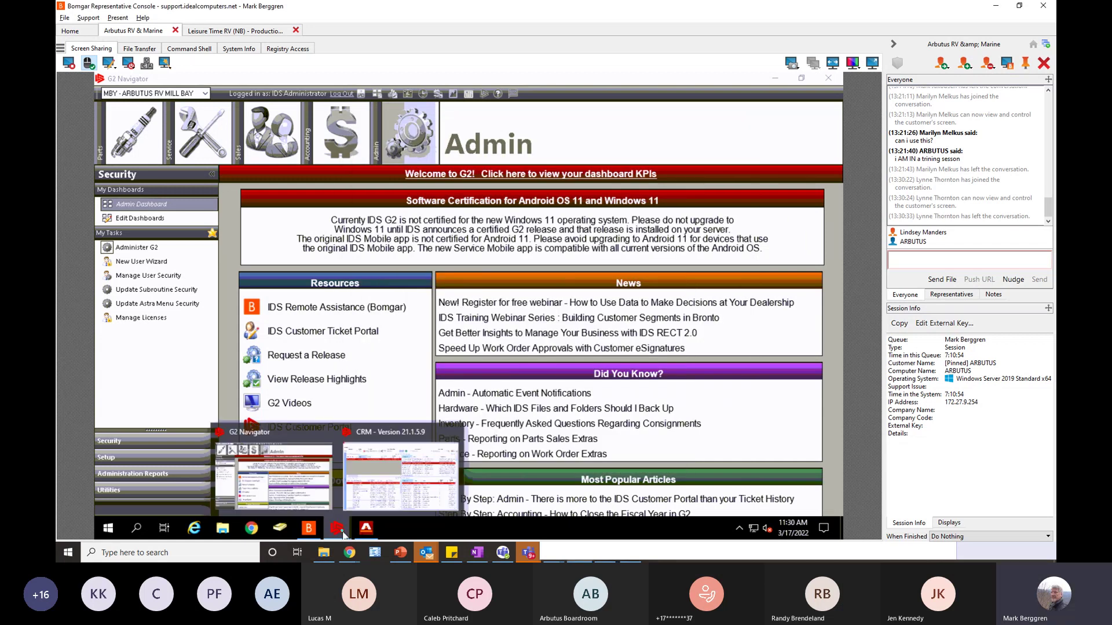
click(402, 484)
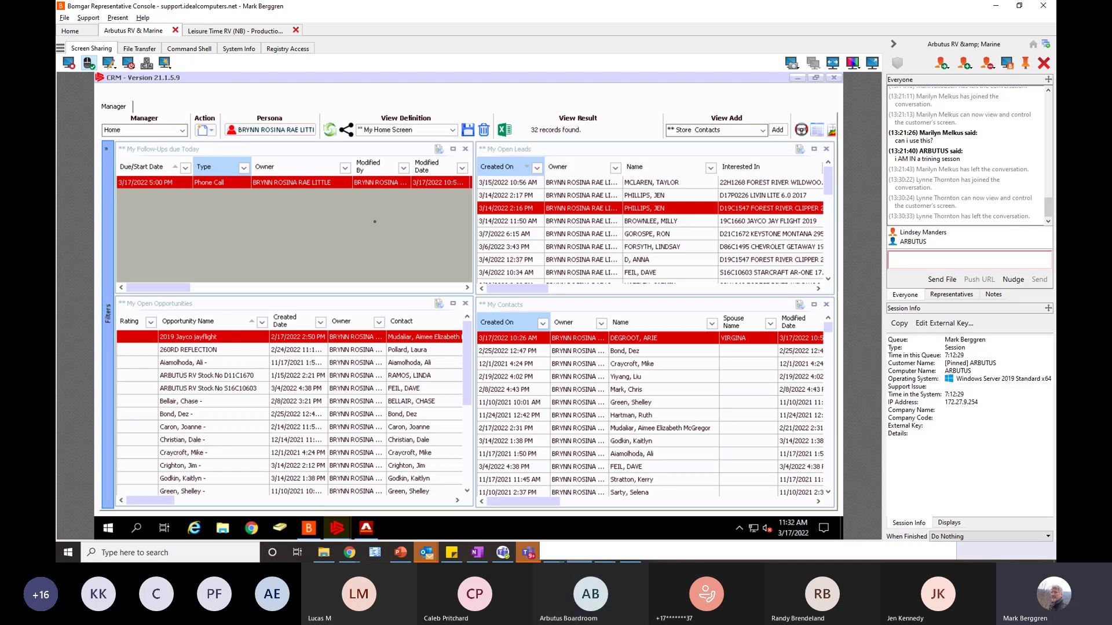
- Close the follow-up phone call and view the Home screen with the persona set to Me
click(167, 184)
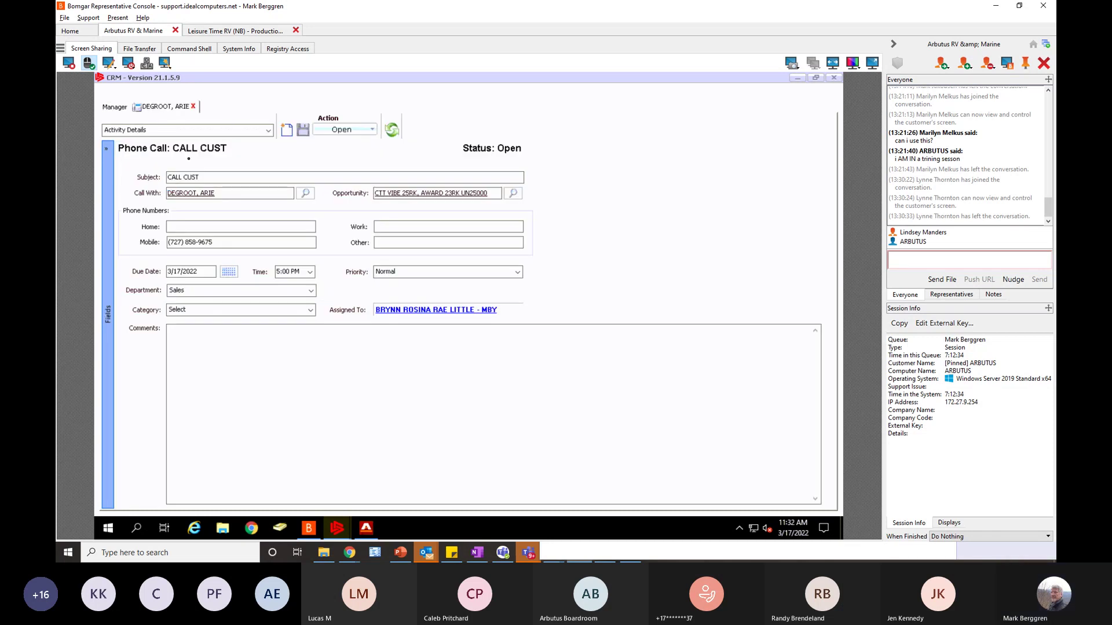
click(193, 107)
click(272, 129)
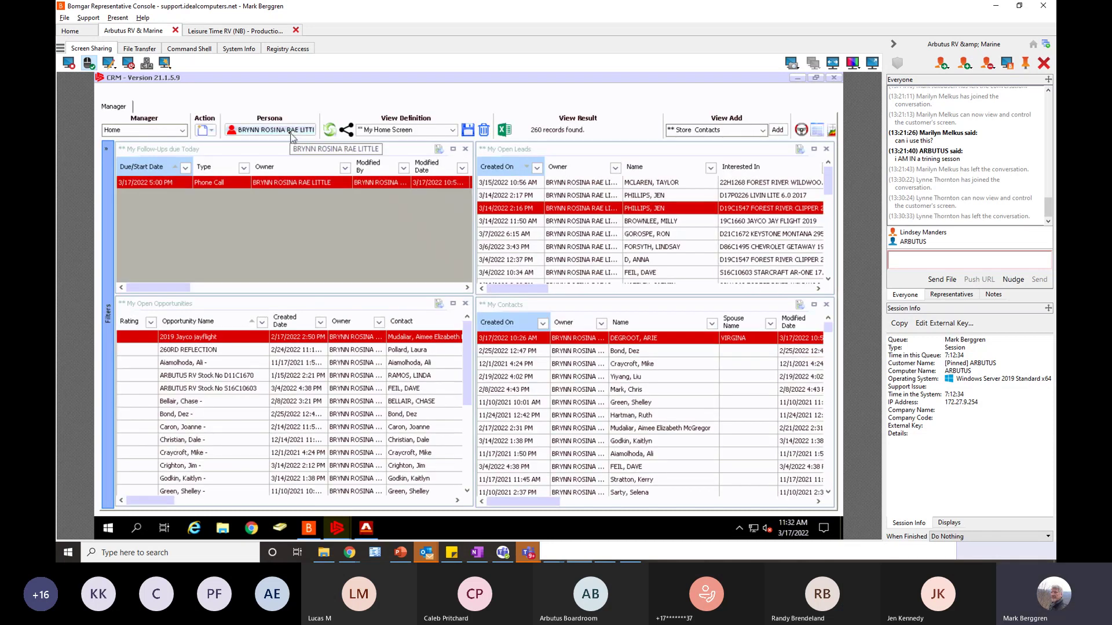
click(249, 142)
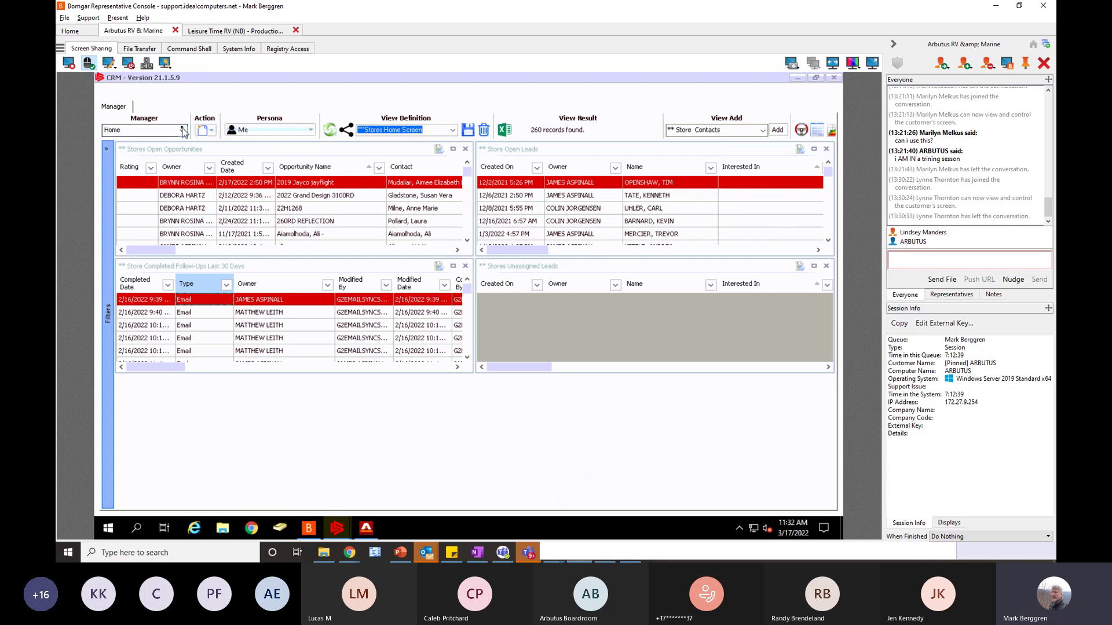
- Move through the Activities and Home managers, ending on the Contacts manager's surname results
click(453, 130)
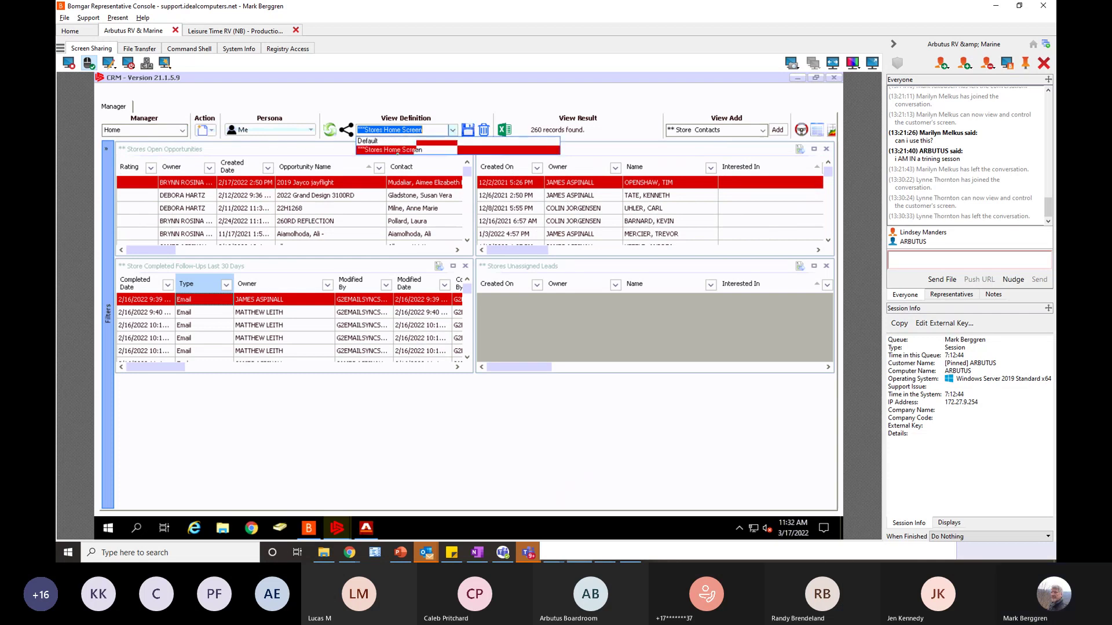
click(182, 130)
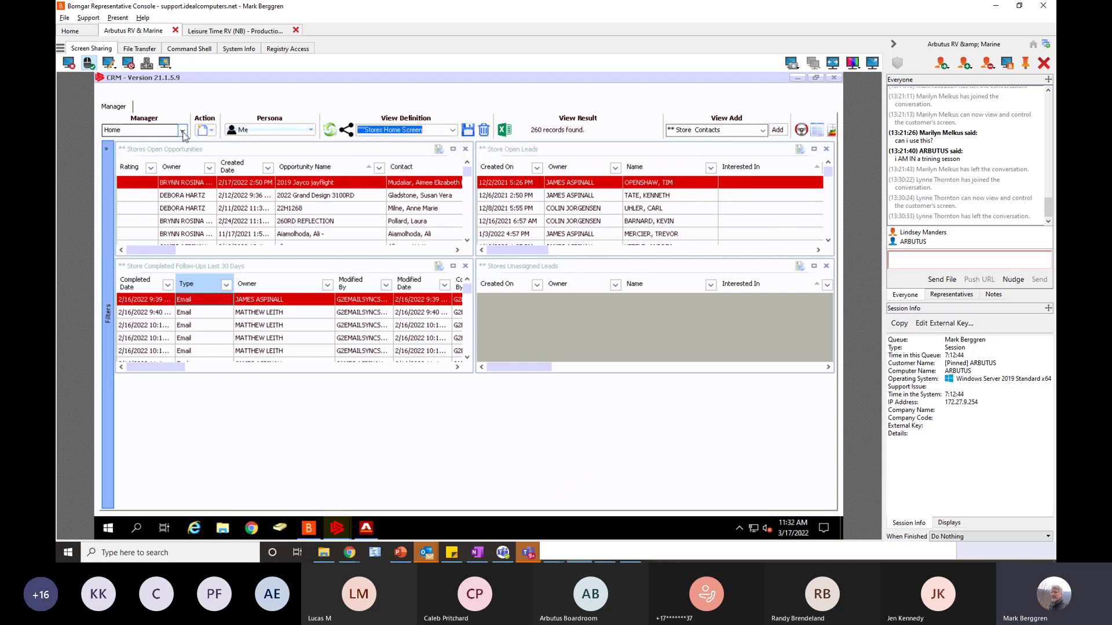
click(182, 130)
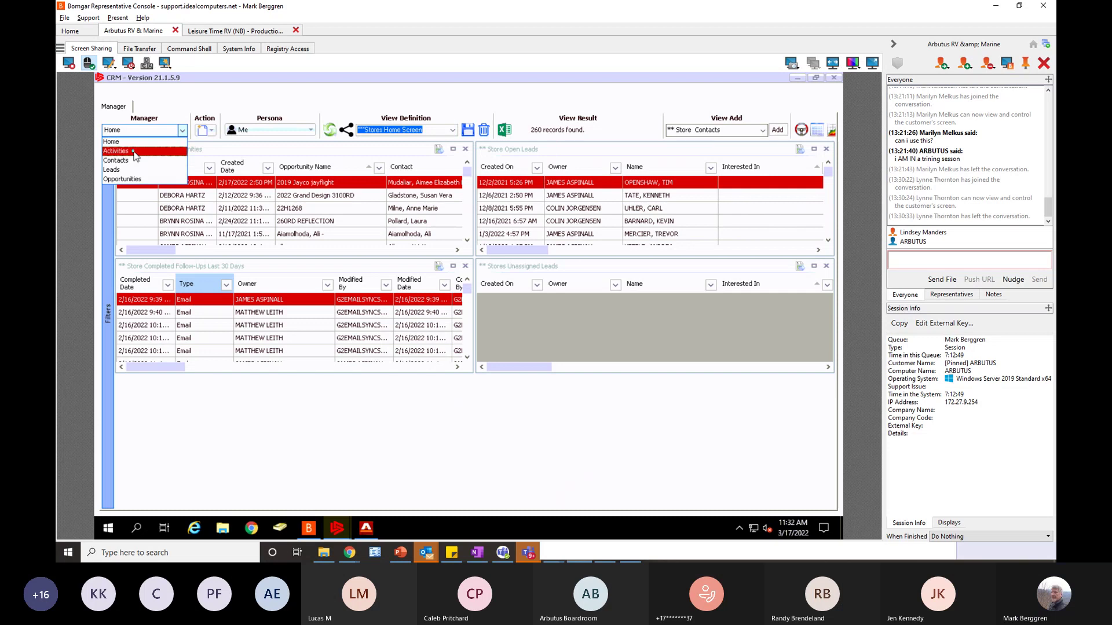
click(135, 154)
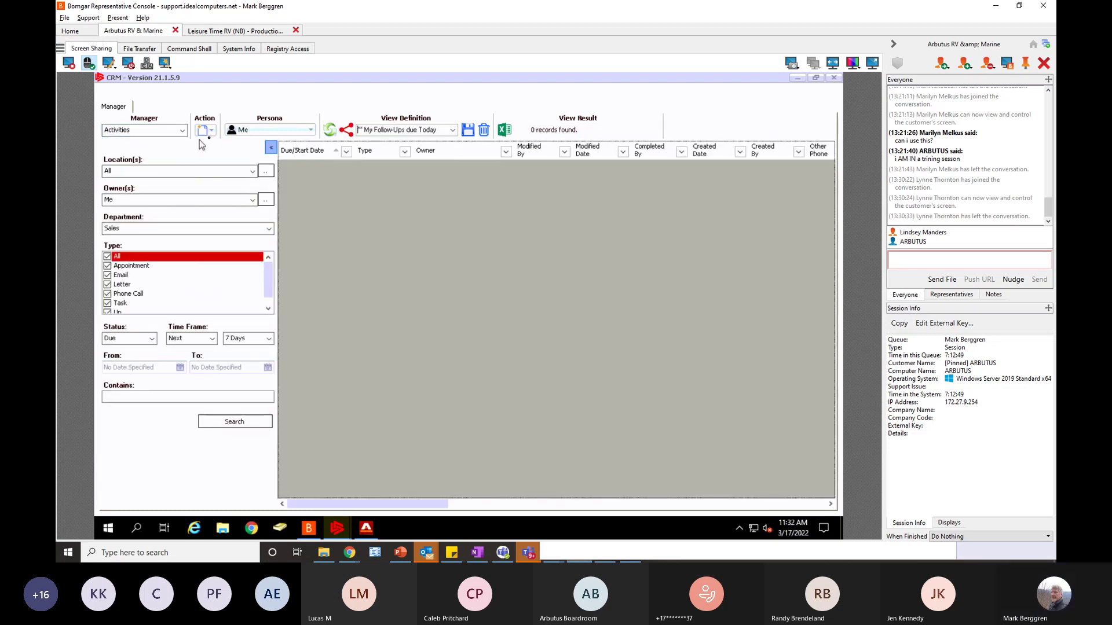
click(183, 130)
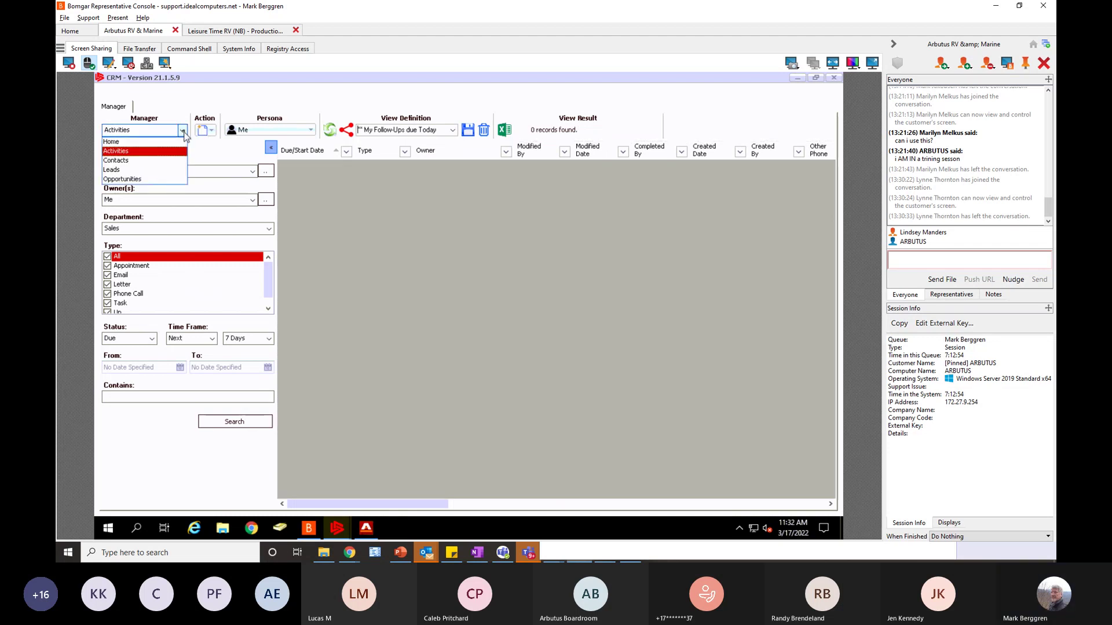
click(131, 143)
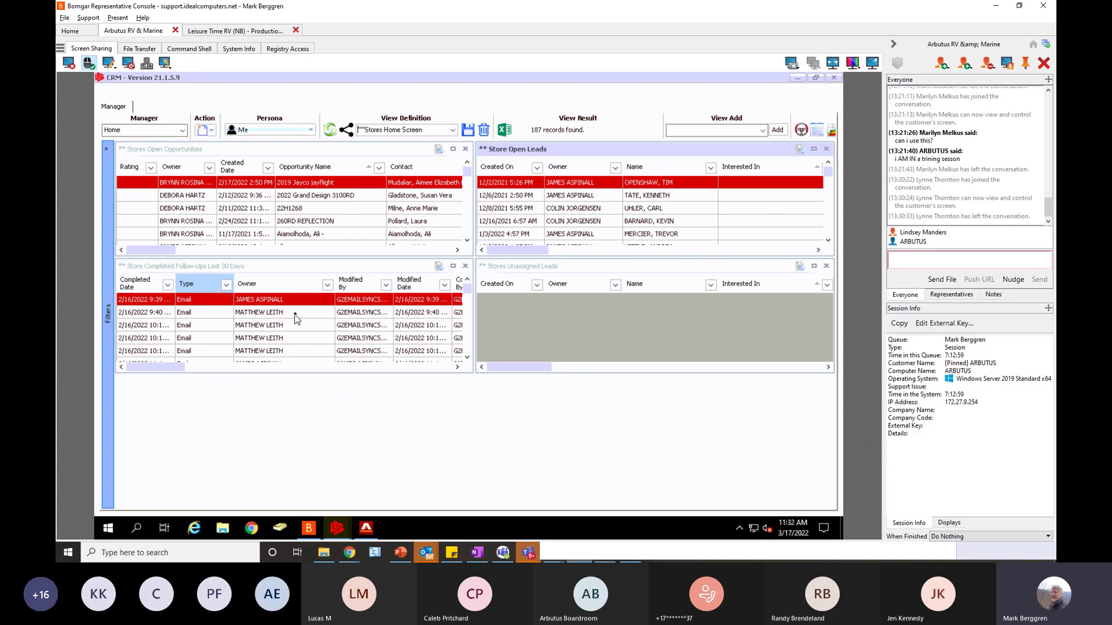
click(183, 131)
click(123, 161)
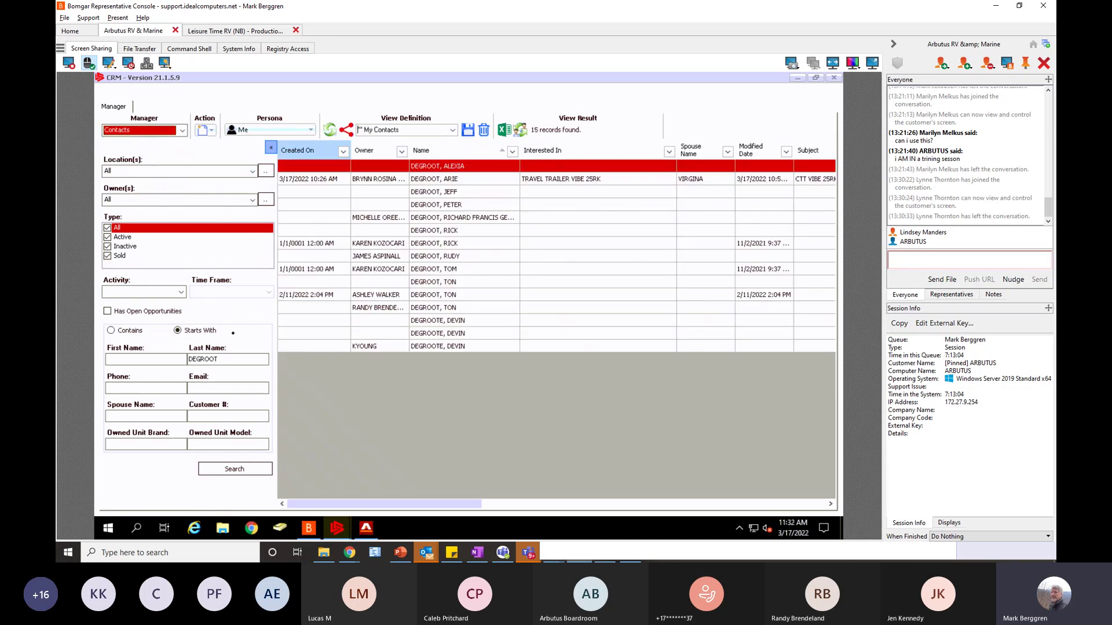
- Log a TRAINING mobile phone call for the travel-trailer contact, due 3/17/2022 at 5:00 PM
click(335, 180)
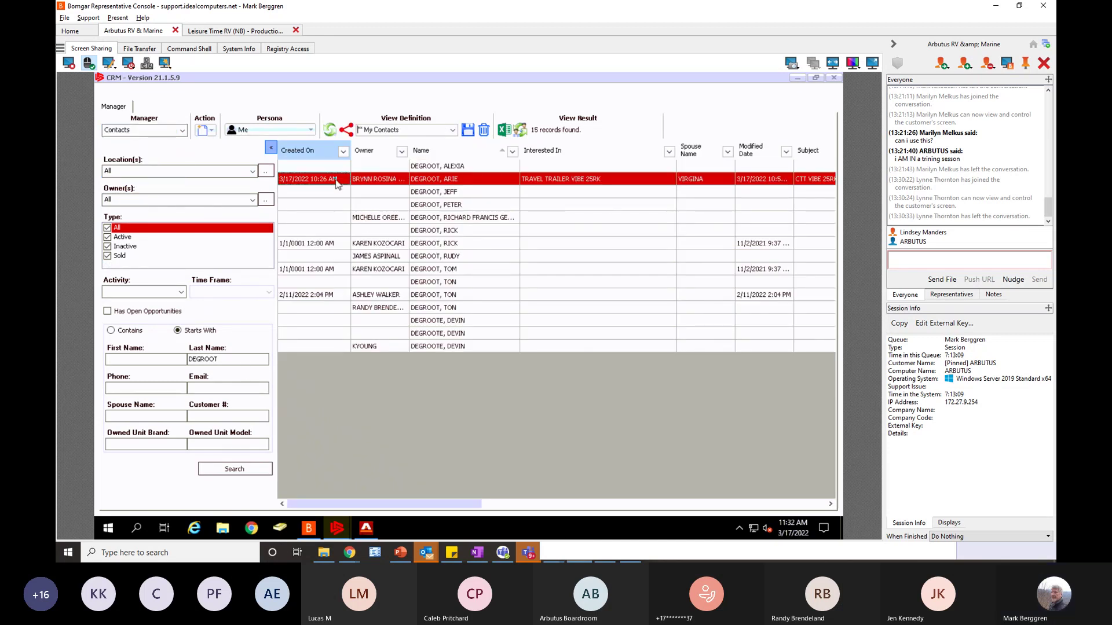
double_click(336, 181)
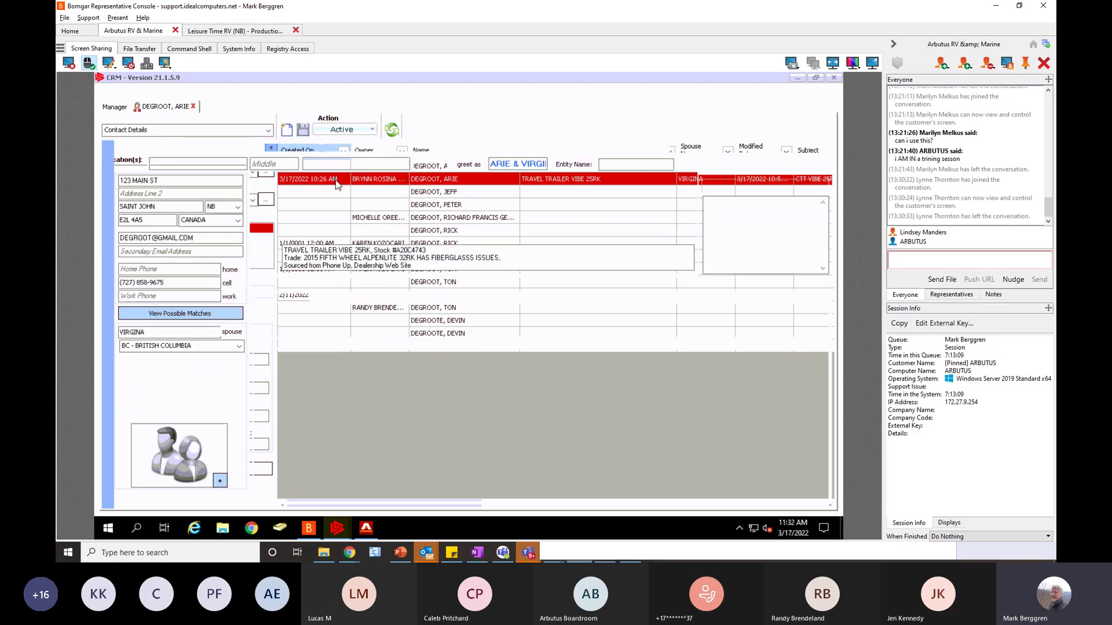
click(335, 148)
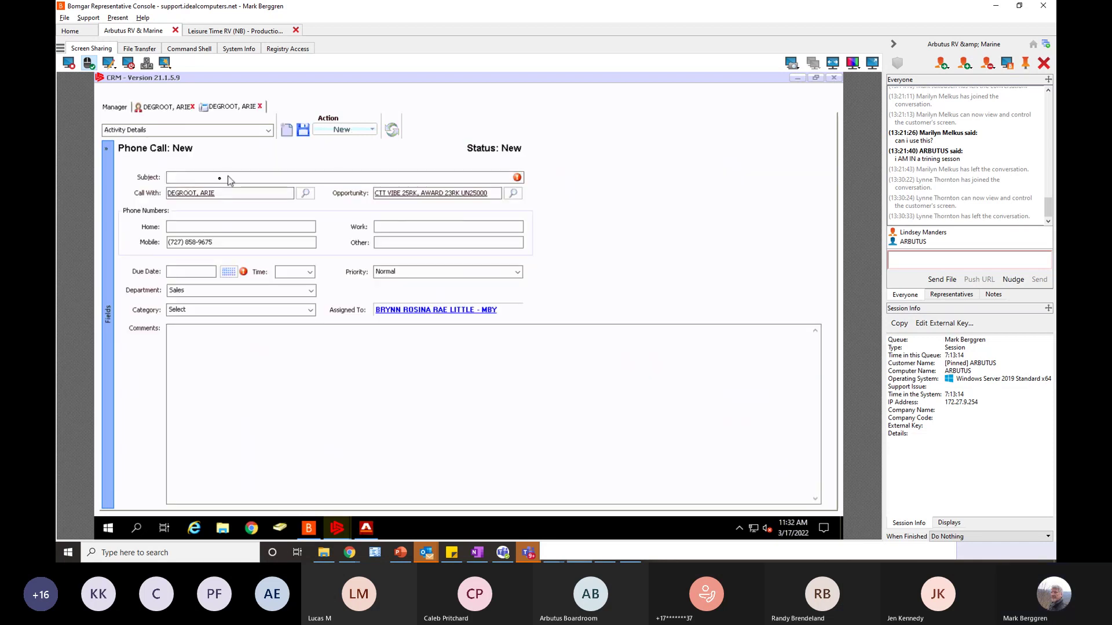
click(227, 177)
text(TRAINING)
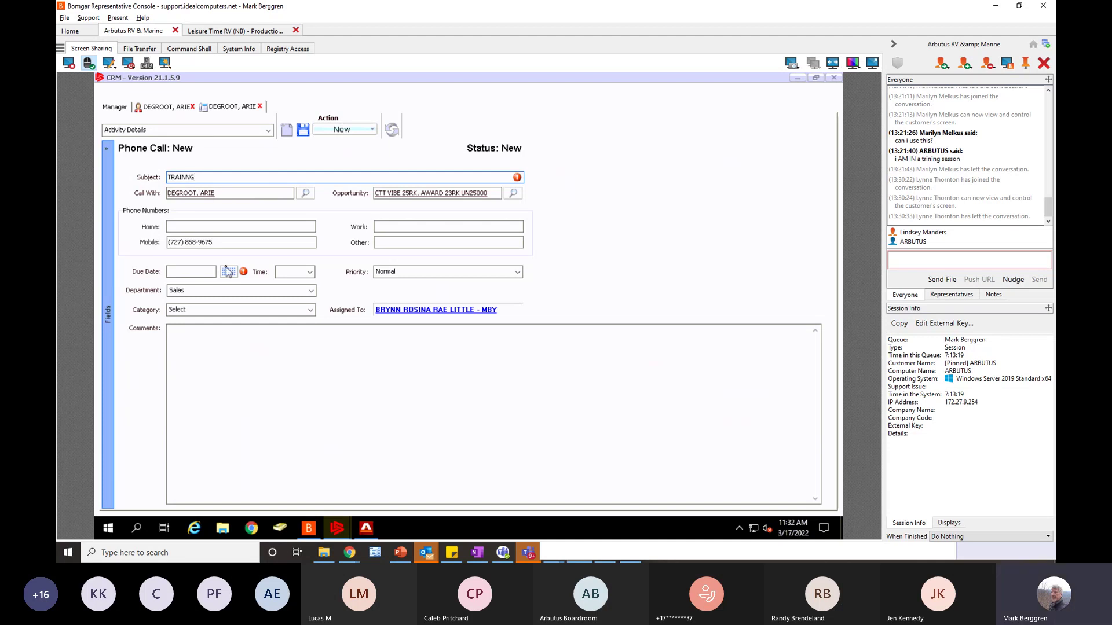
click(229, 272)
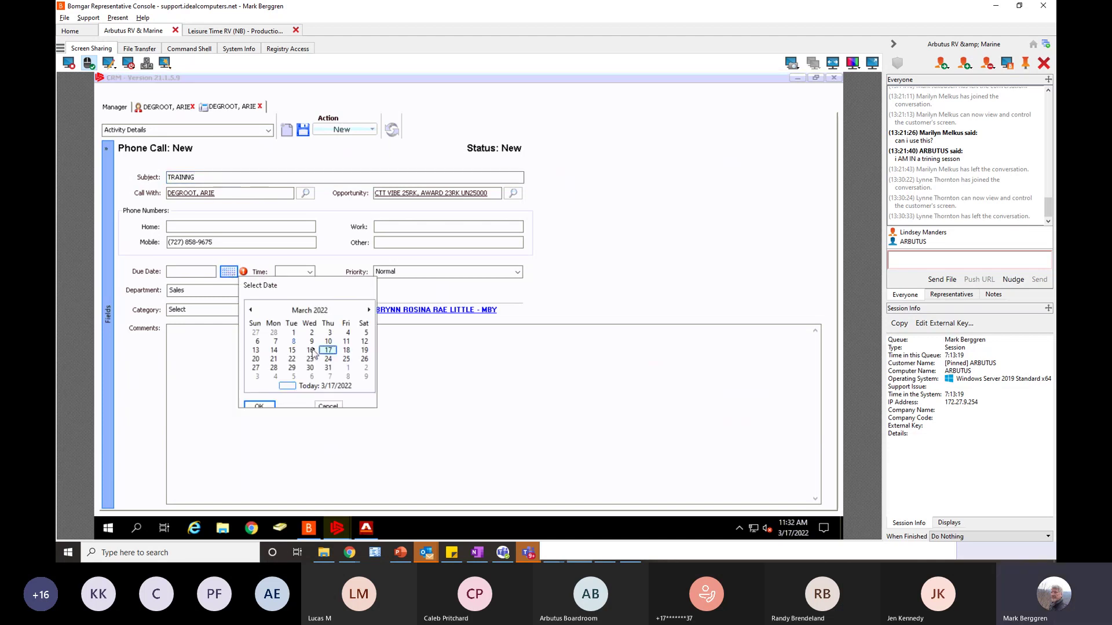
click(259, 405)
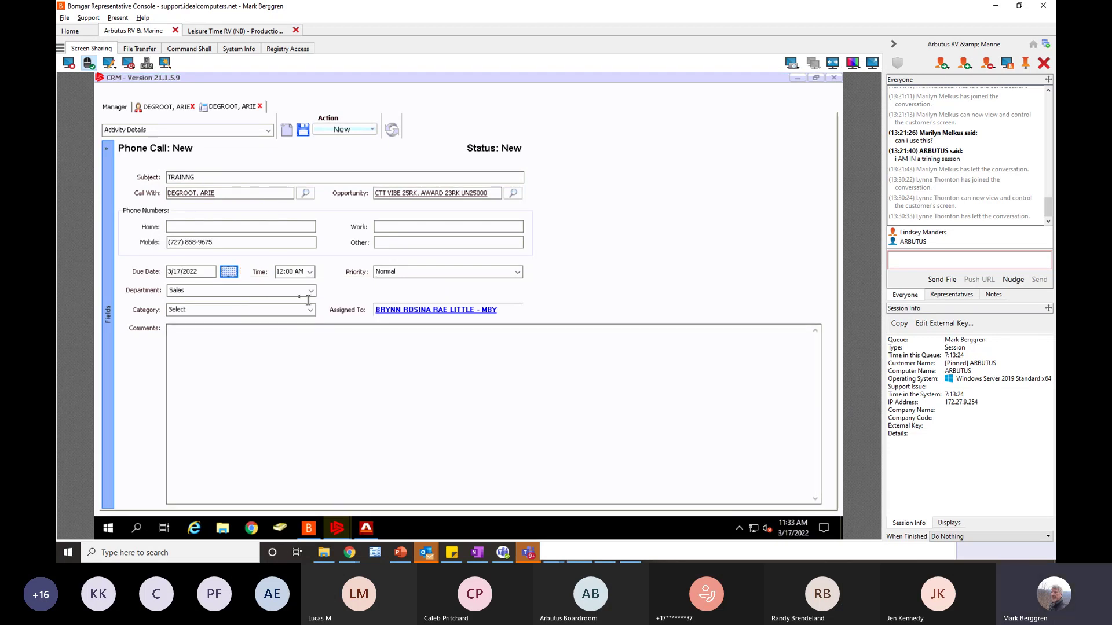
click(287, 271)
text(5:00 PM)
key(Tab)
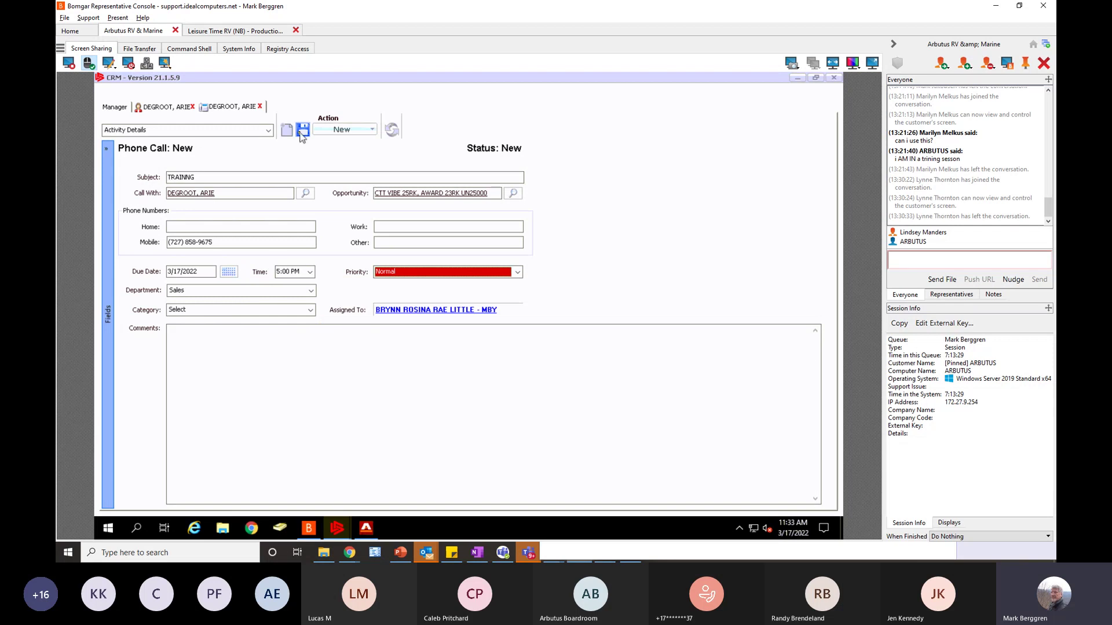
click(302, 131)
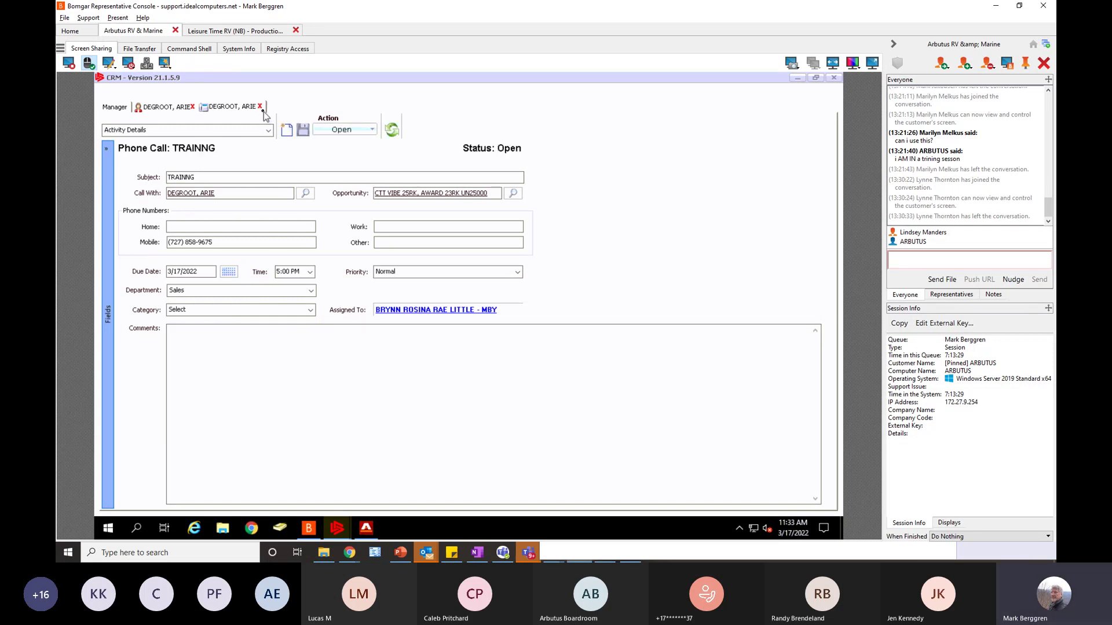
- Reassign the phone call to IDSADMIN and close the call record
click(371, 130)
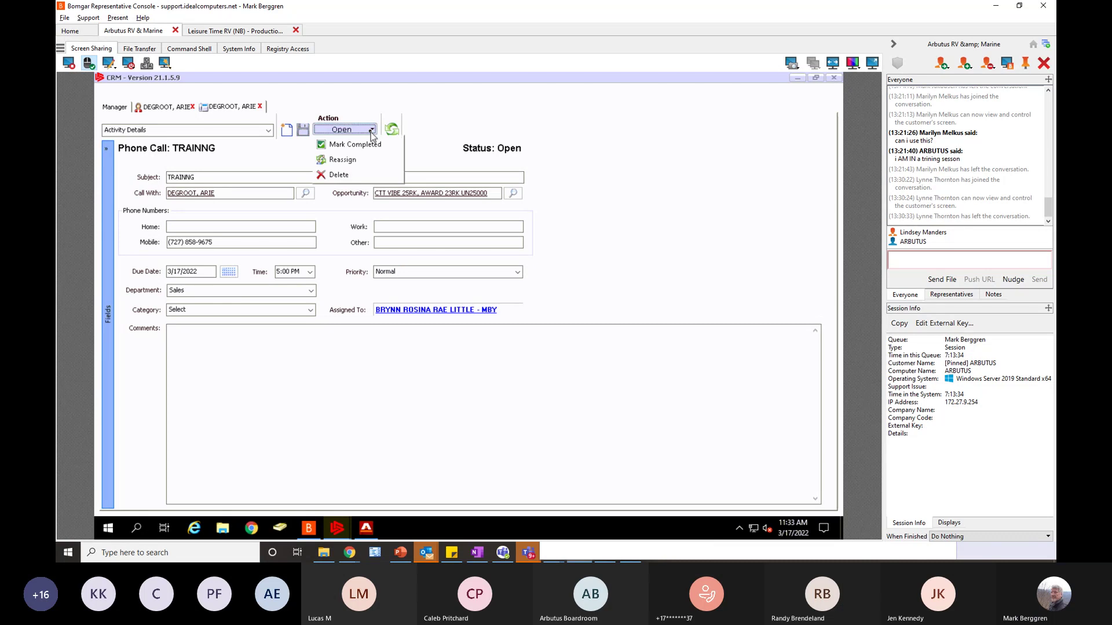
click(345, 160)
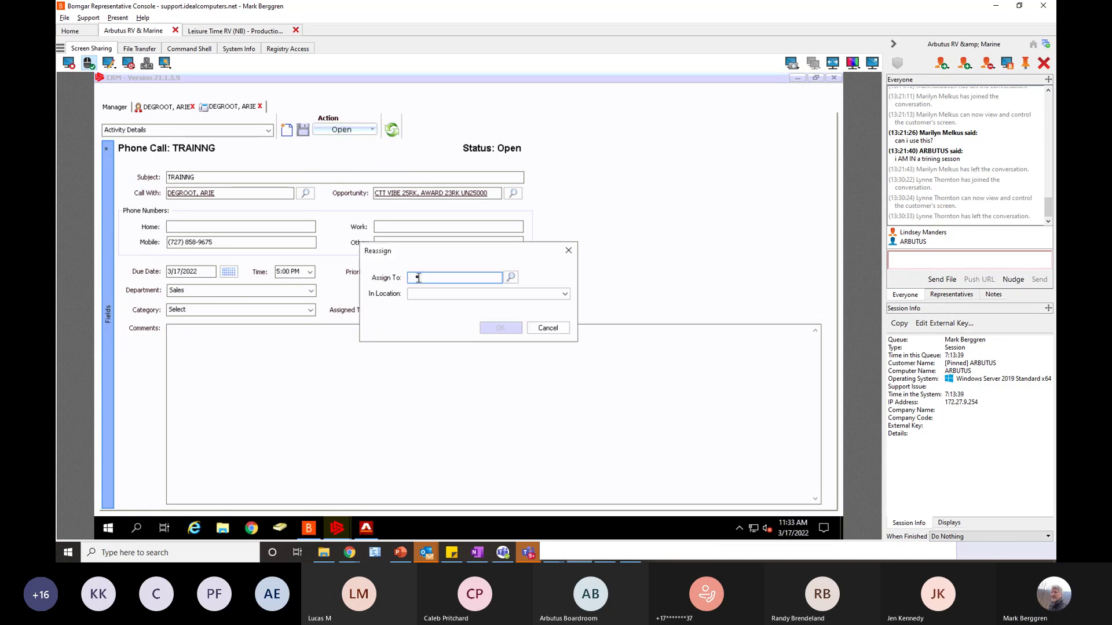
text(IDSADMIN)
key(Tab)
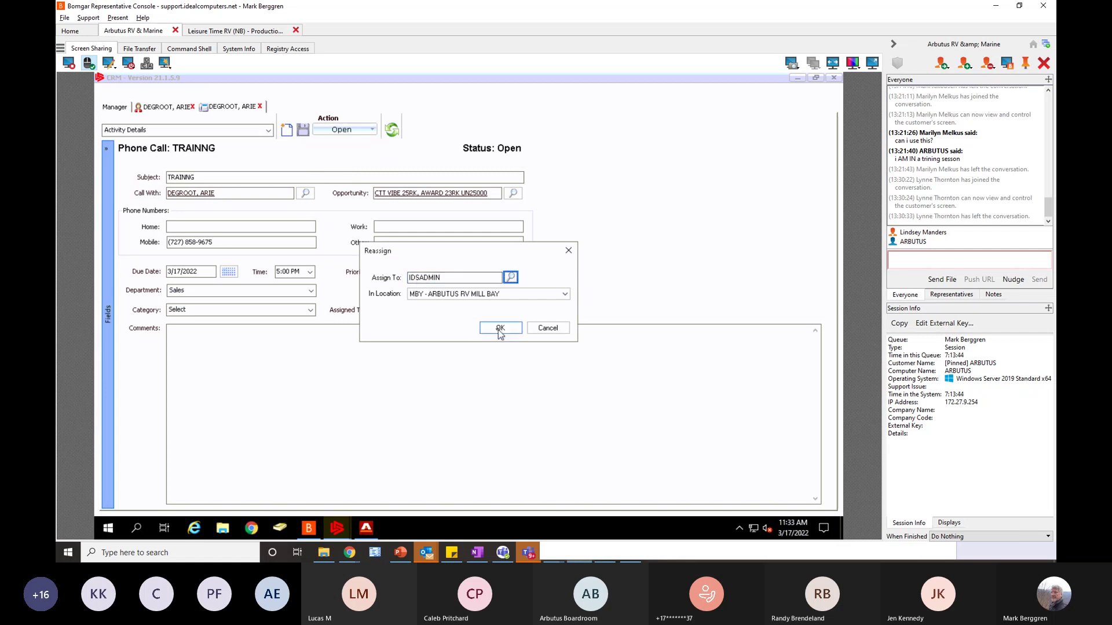
click(499, 327)
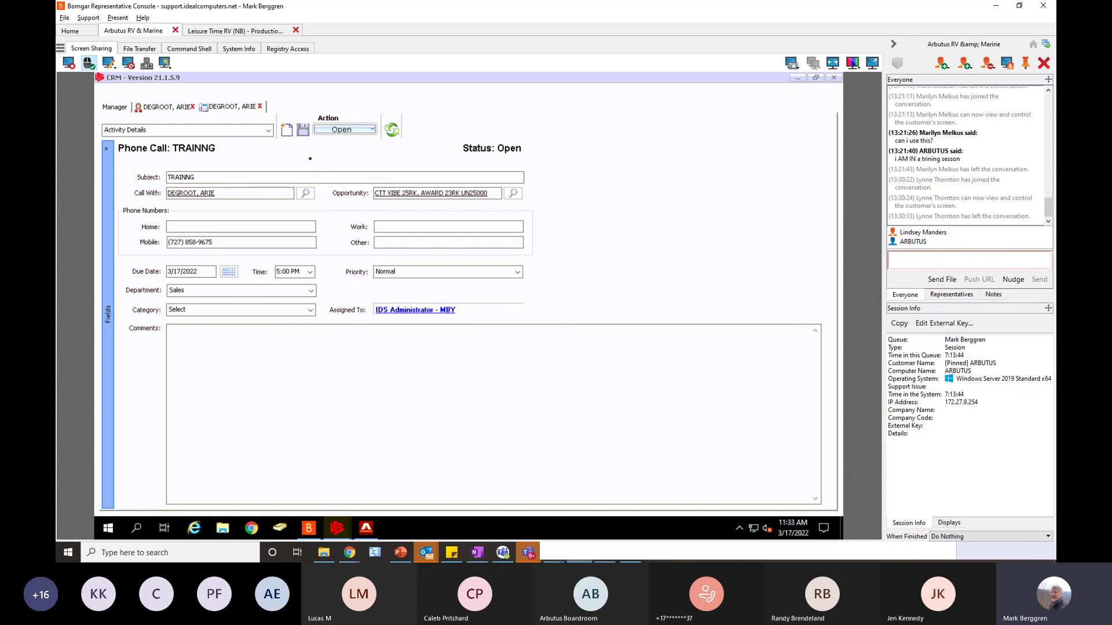
click(260, 107)
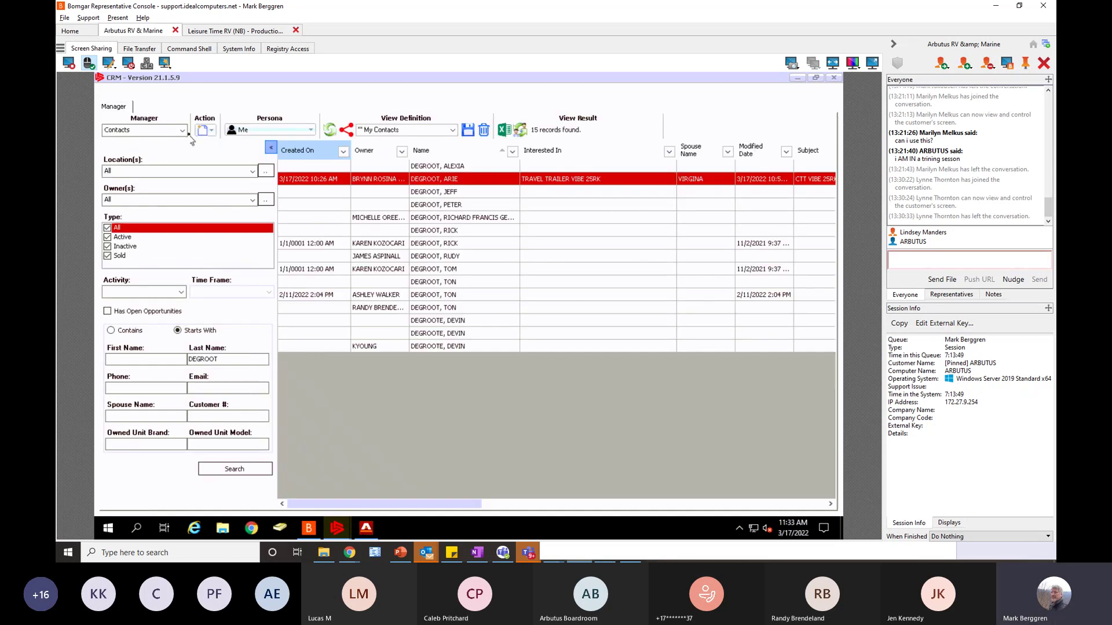
- In the Activities manager, reschedule the TRAINNG phone call to 3/16/2022 and save it
click(184, 131)
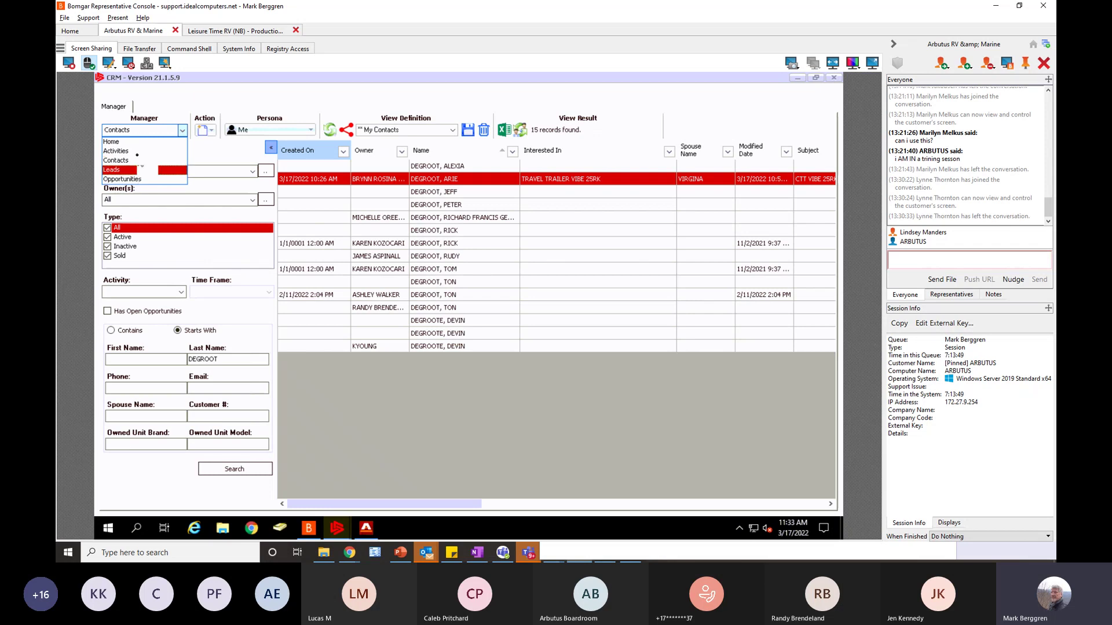
click(139, 151)
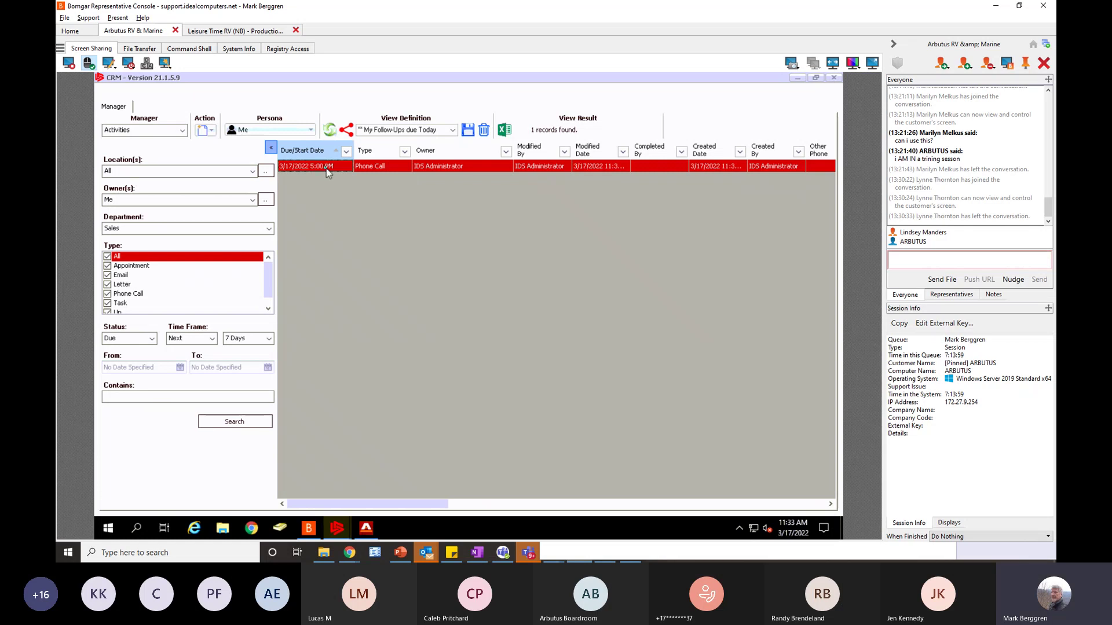
double_click(326, 166)
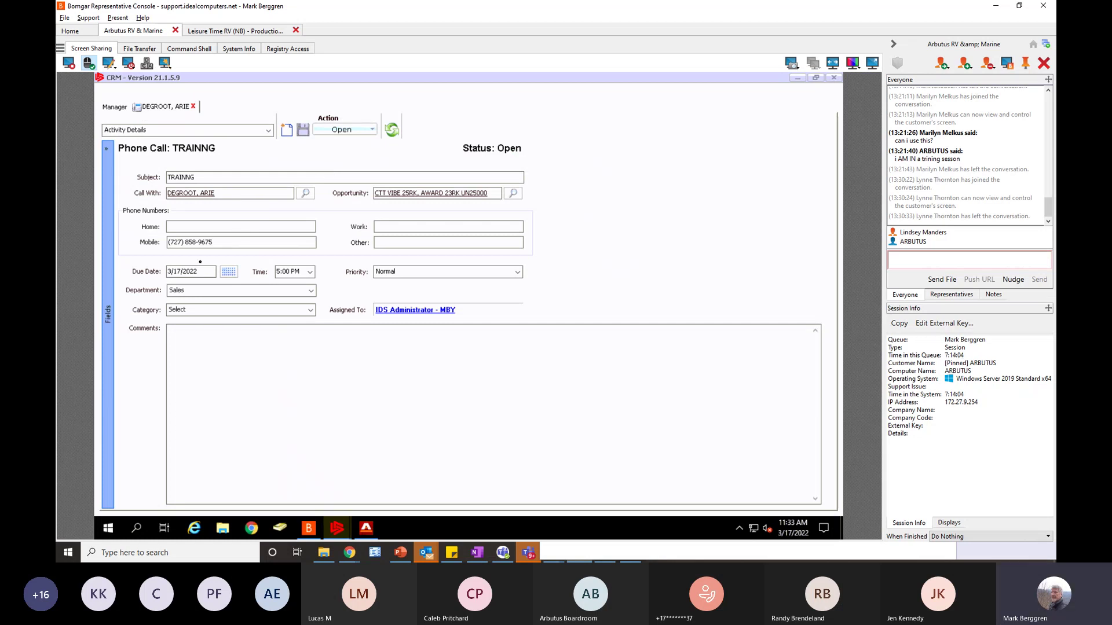
click(230, 273)
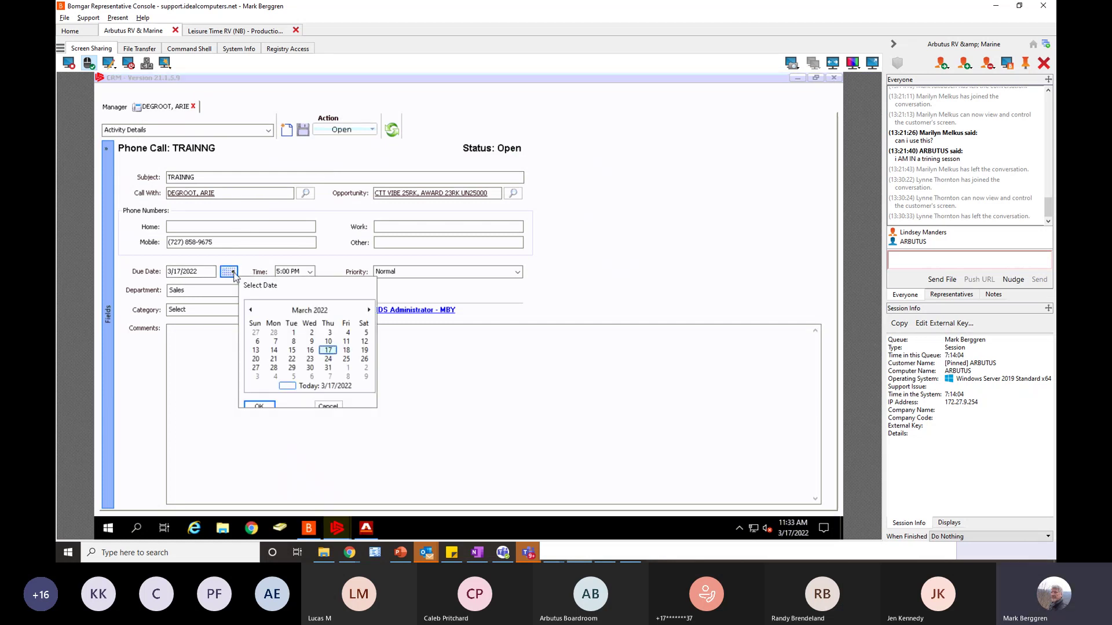
click(311, 351)
click(259, 406)
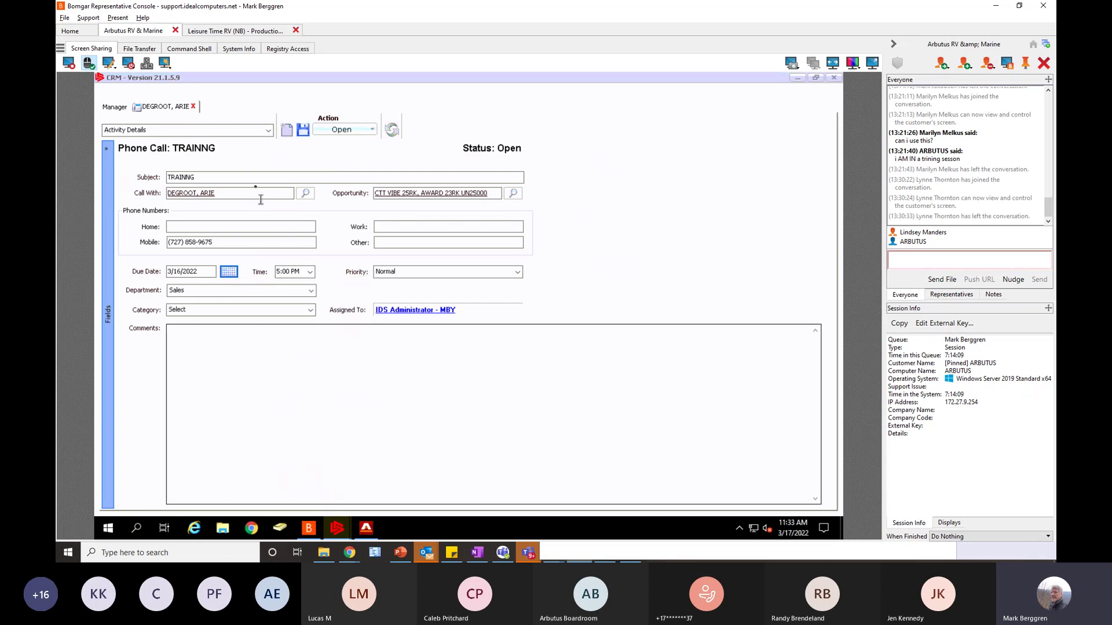
click(302, 130)
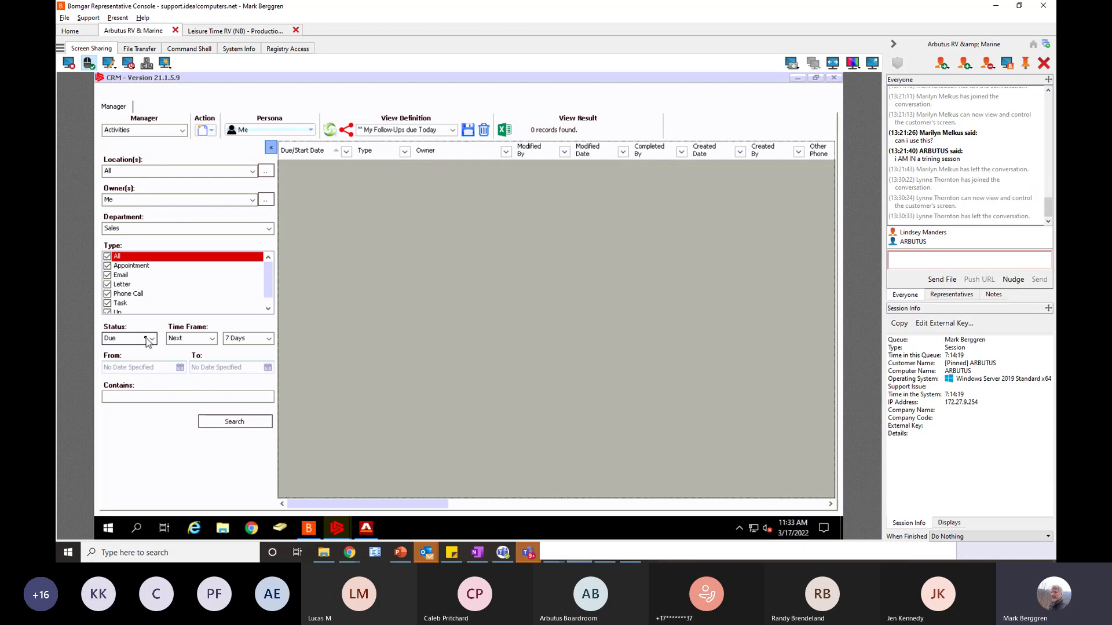
- Search due activities with Time Frame More Than 1 Day, then change the time frame to From/To
click(211, 338)
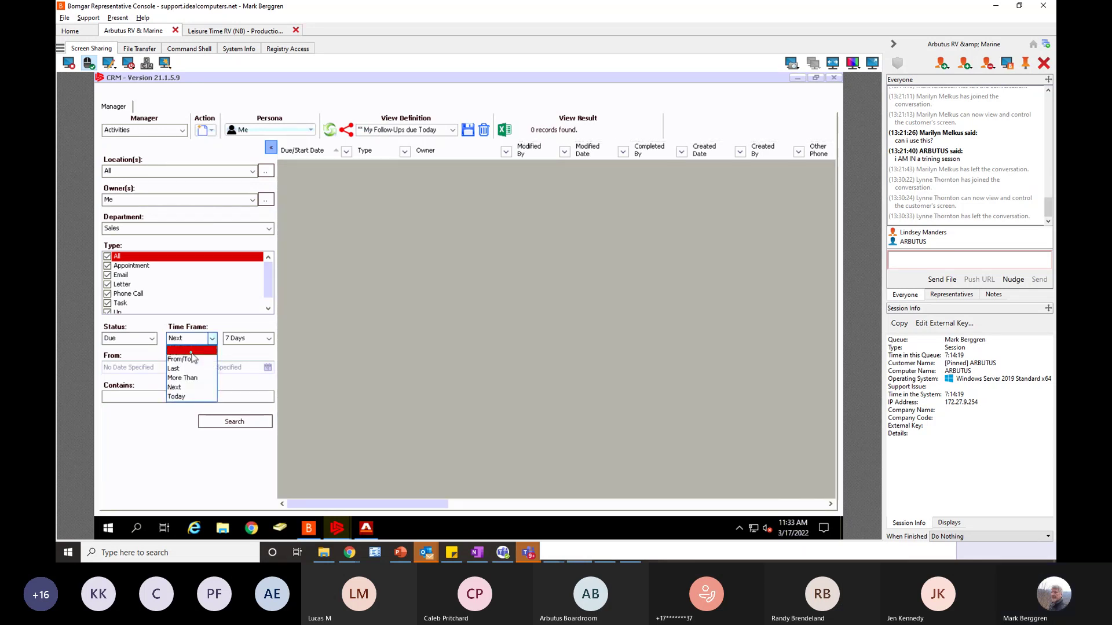
click(191, 351)
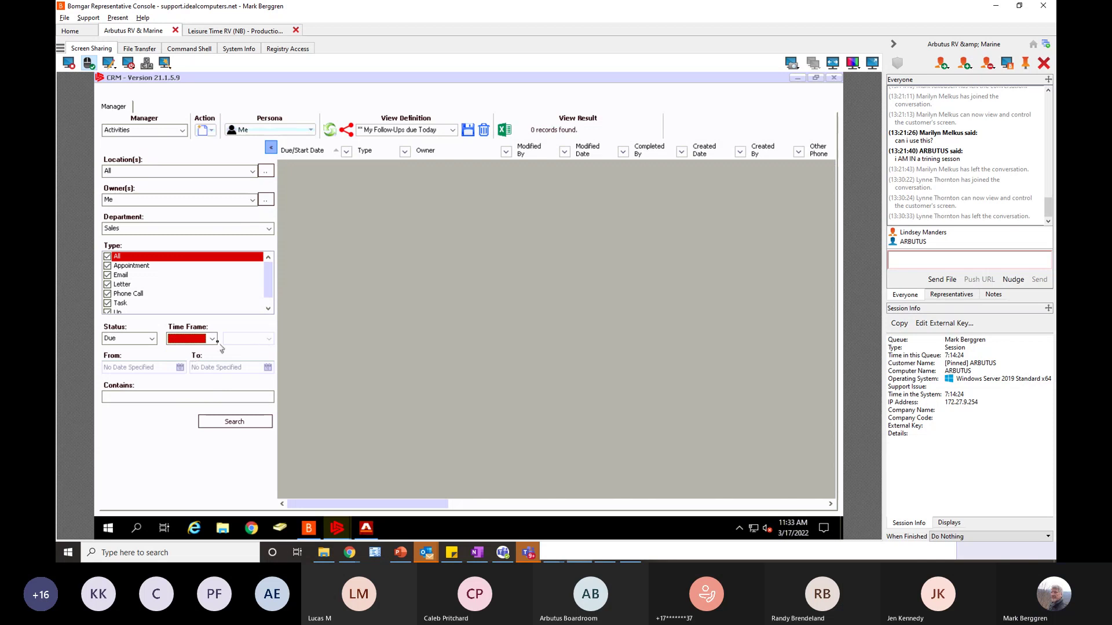
click(212, 340)
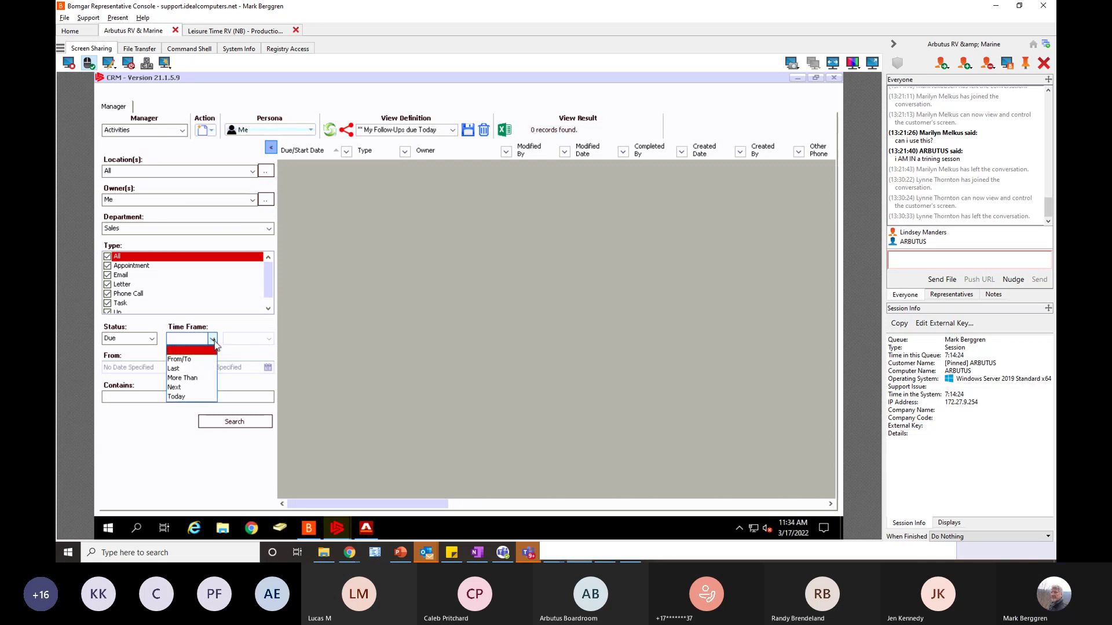
click(183, 378)
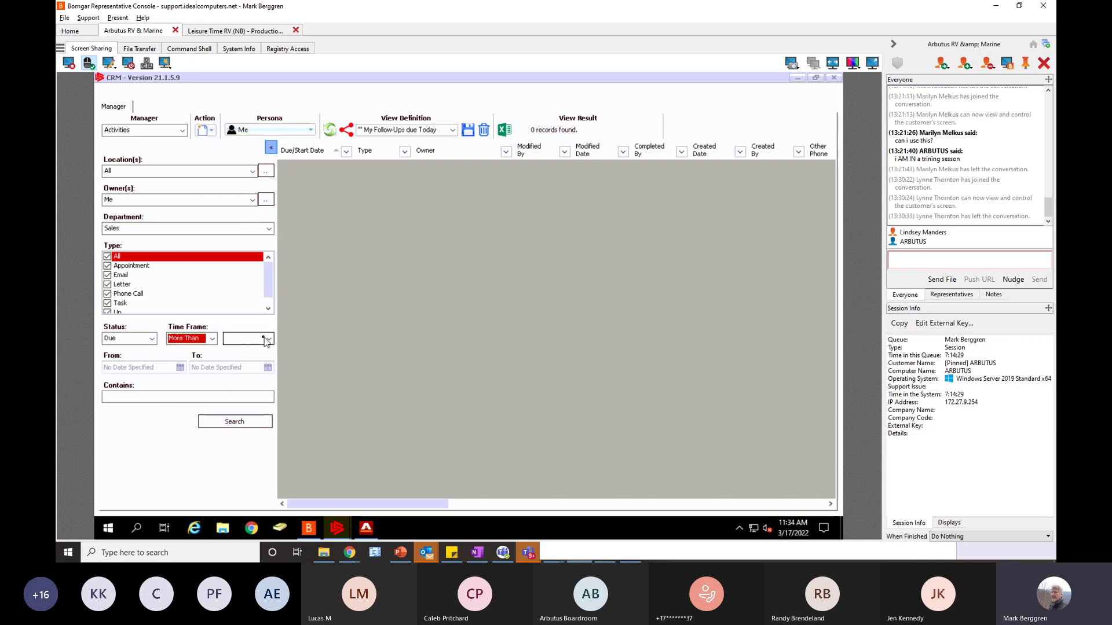
click(266, 340)
click(238, 362)
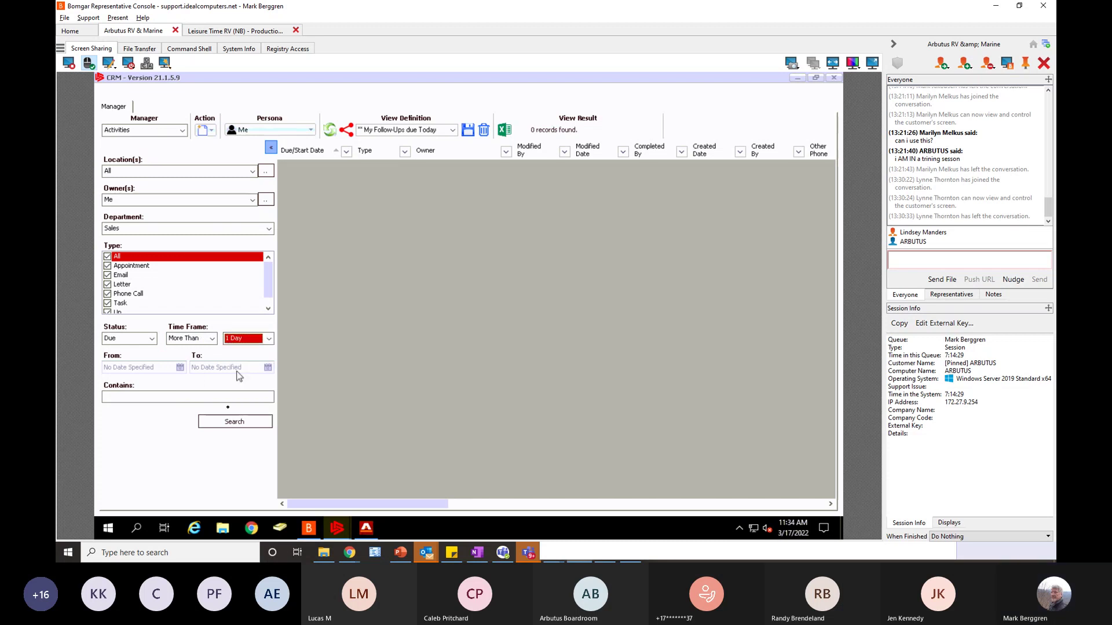
click(233, 421)
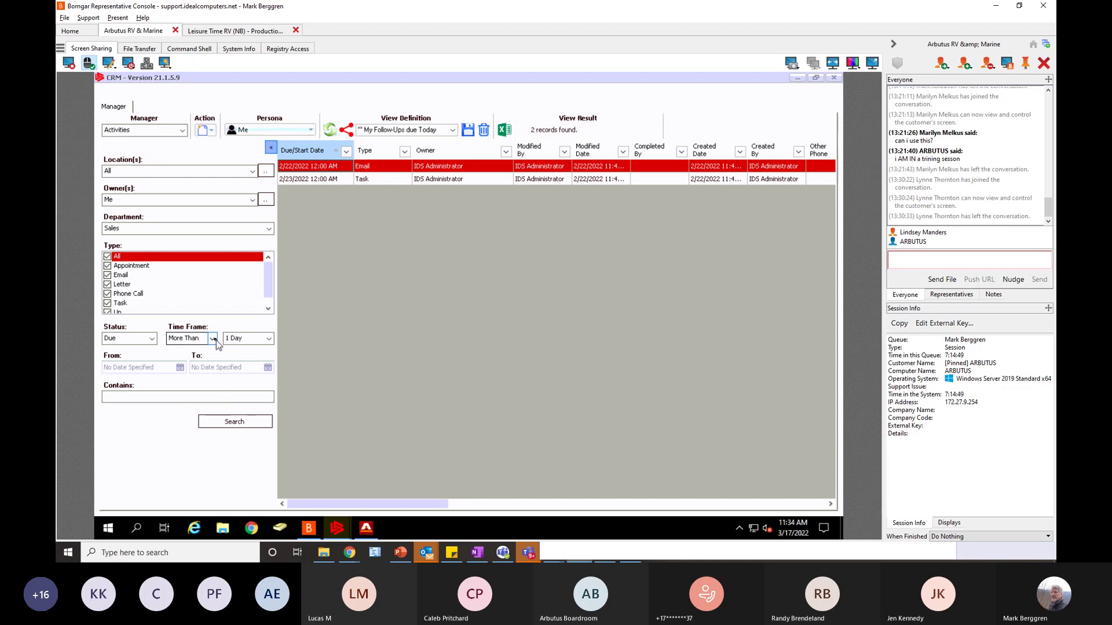
click(213, 339)
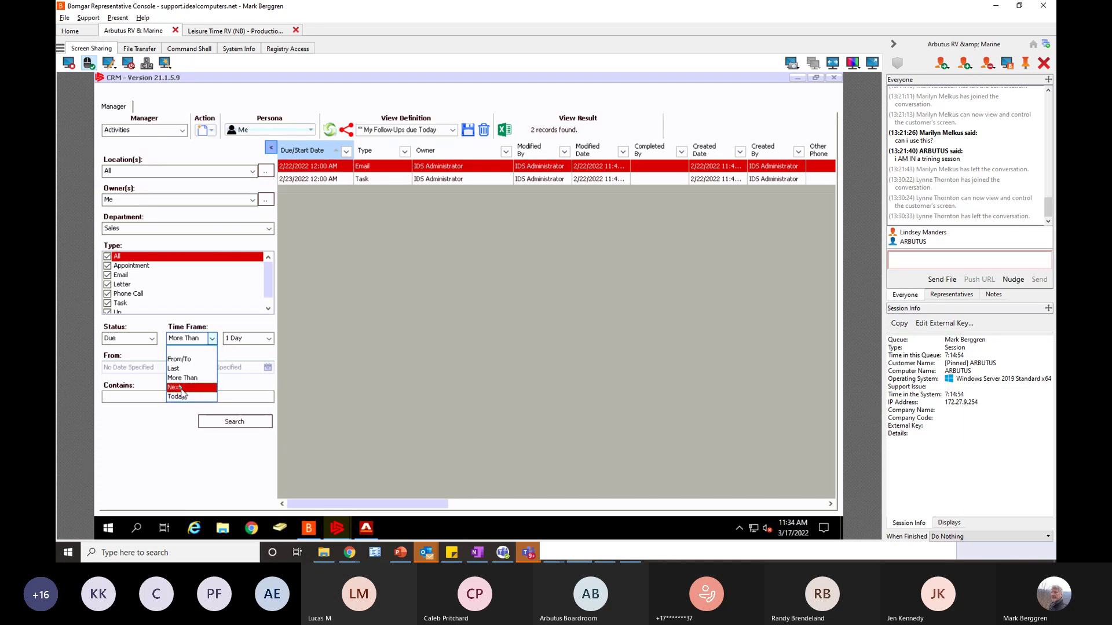
click(179, 359)
- Search due activities from 3/16/2022 to 3/17/2022, dismissing the missing to-date warning
click(180, 368)
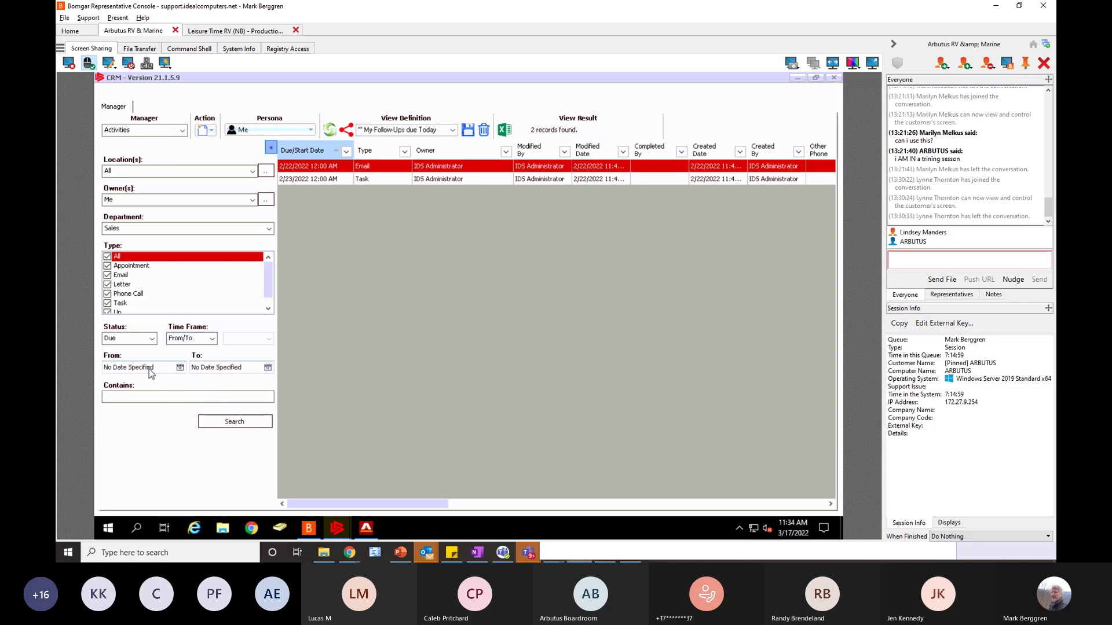
click(179, 368)
click(181, 369)
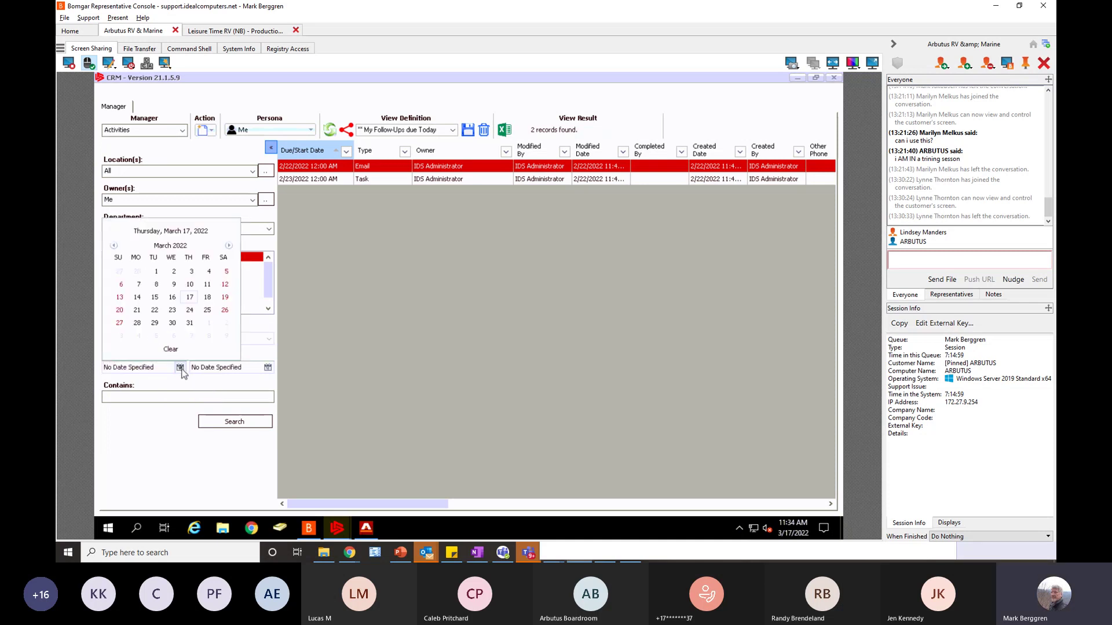
click(173, 298)
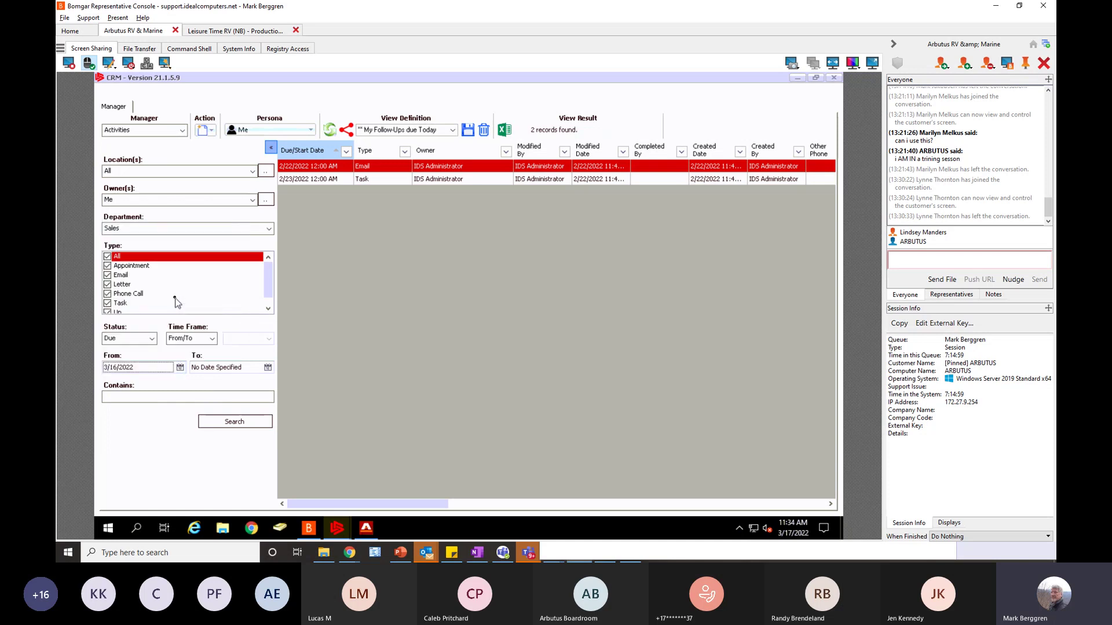
click(232, 423)
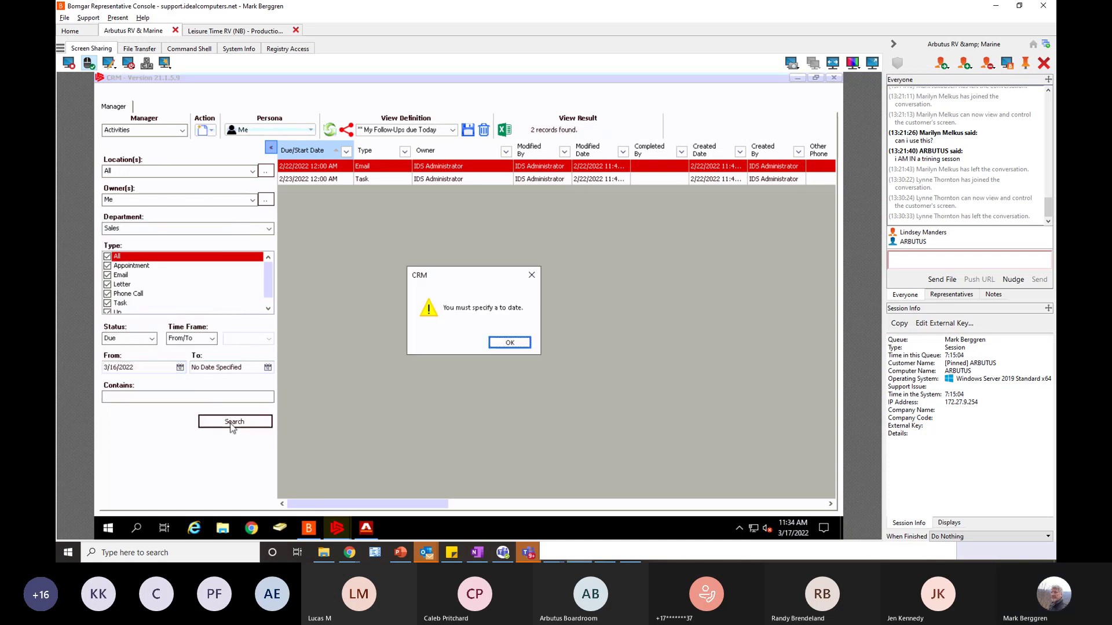
click(509, 343)
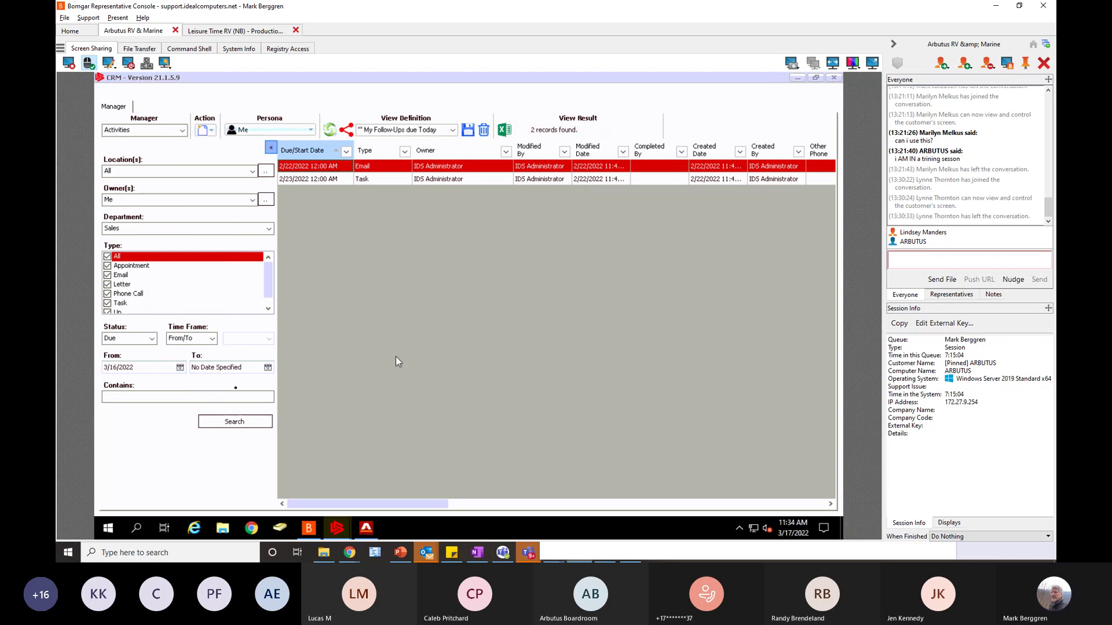
click(268, 368)
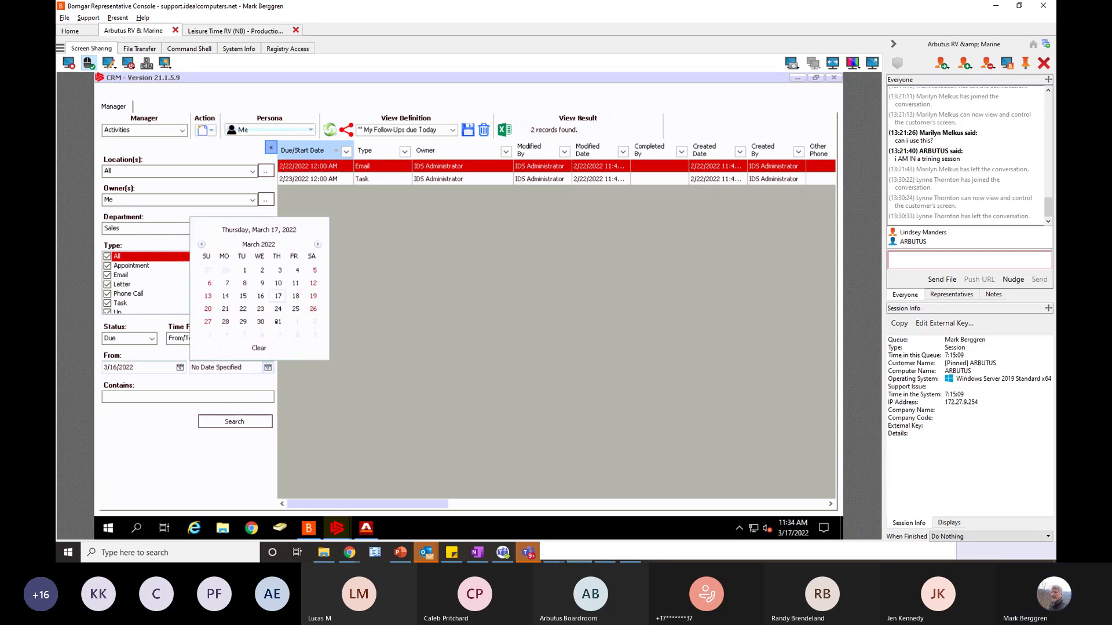
click(278, 301)
click(243, 421)
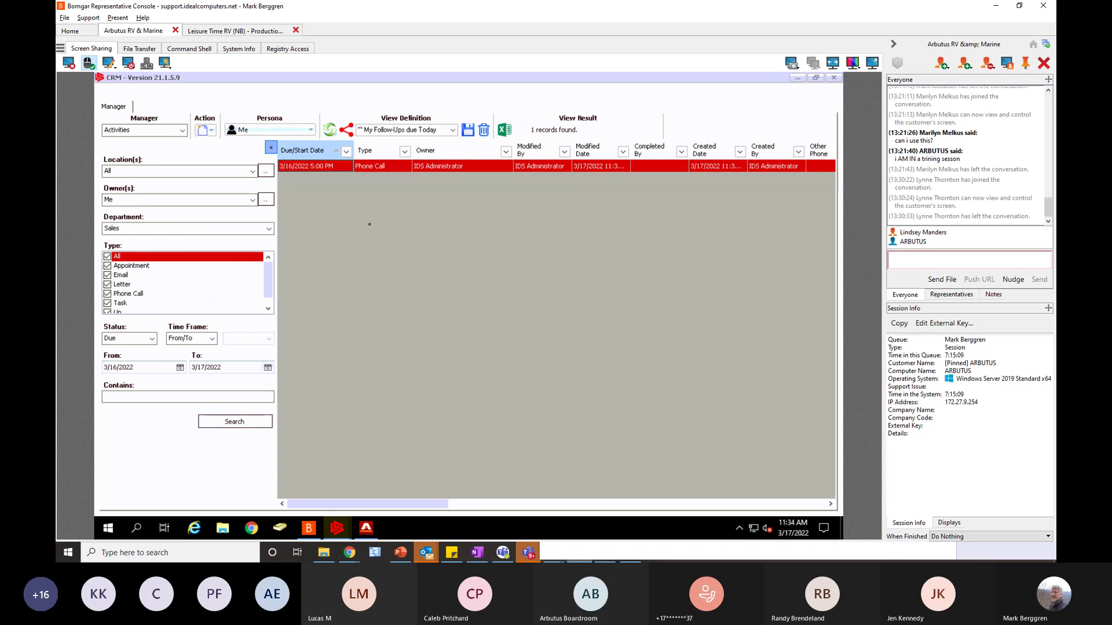
double_click(321, 168)
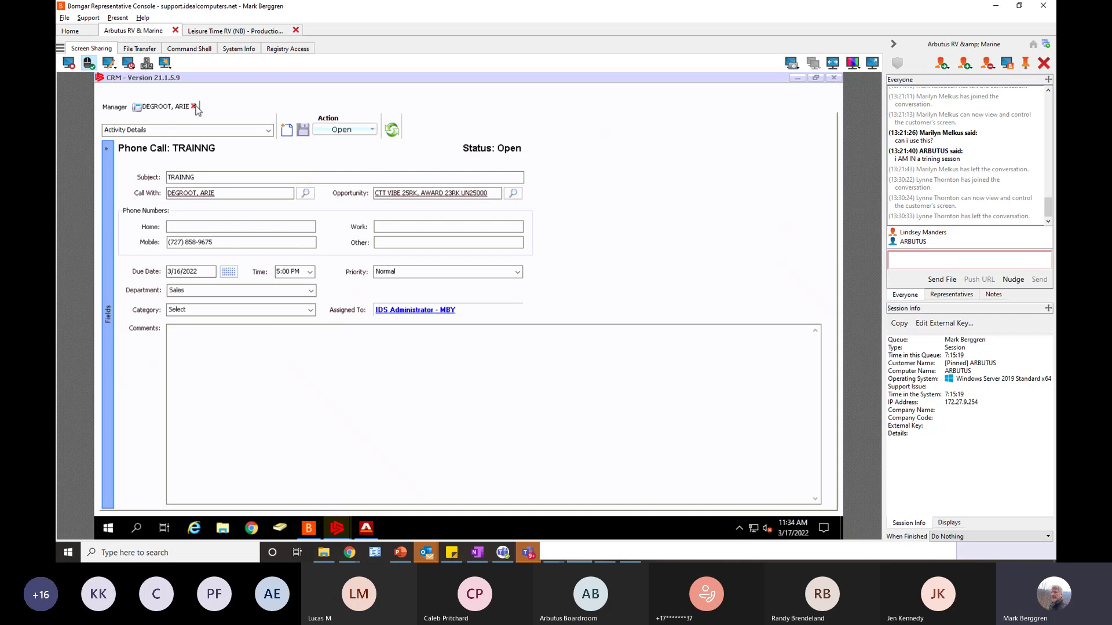
click(194, 106)
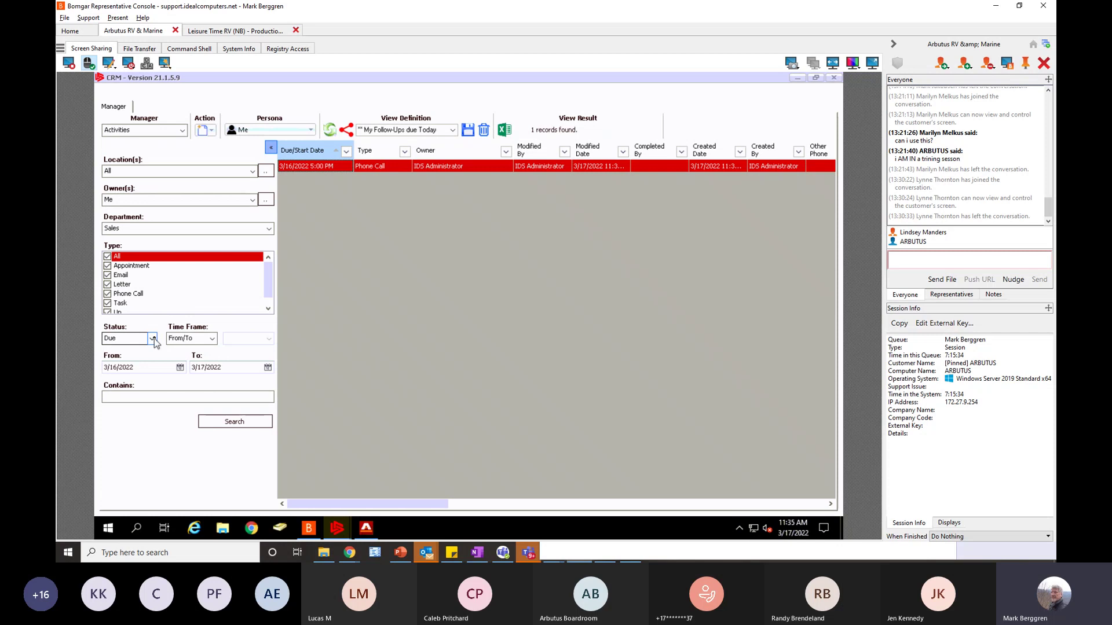
- Try a Today search, then set Time Frame to More Than 1 Day and search again
click(212, 339)
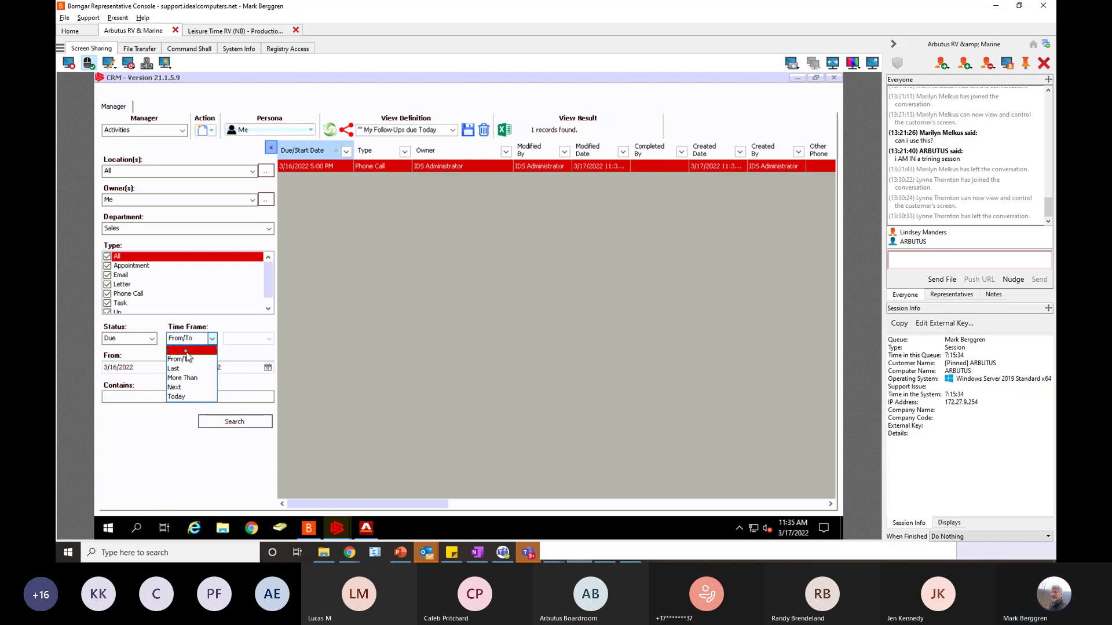
click(177, 396)
click(225, 426)
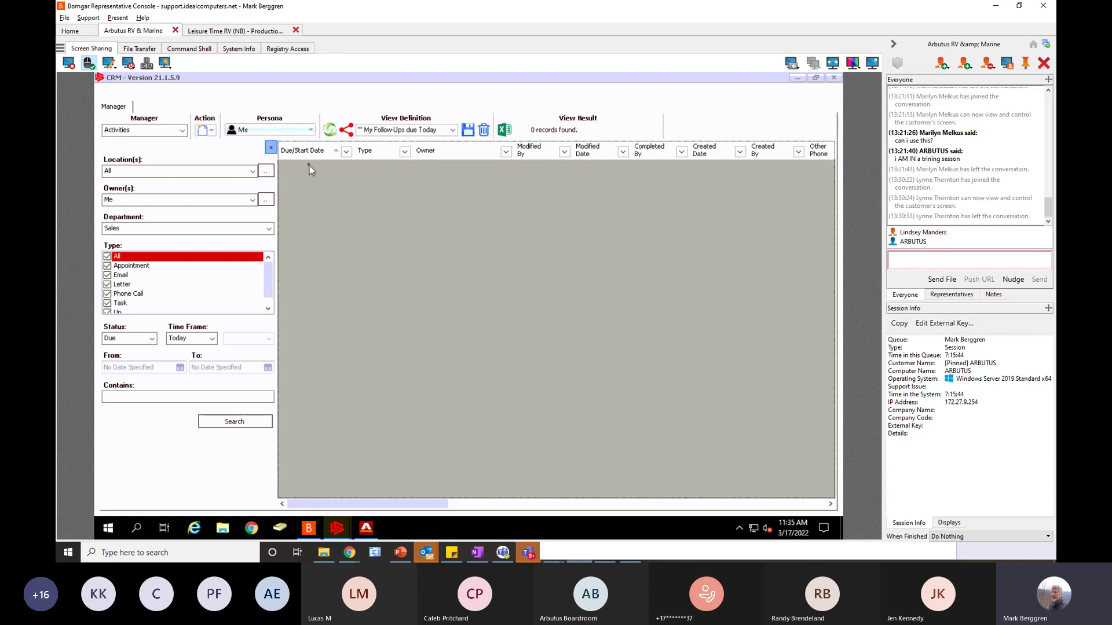
click(213, 339)
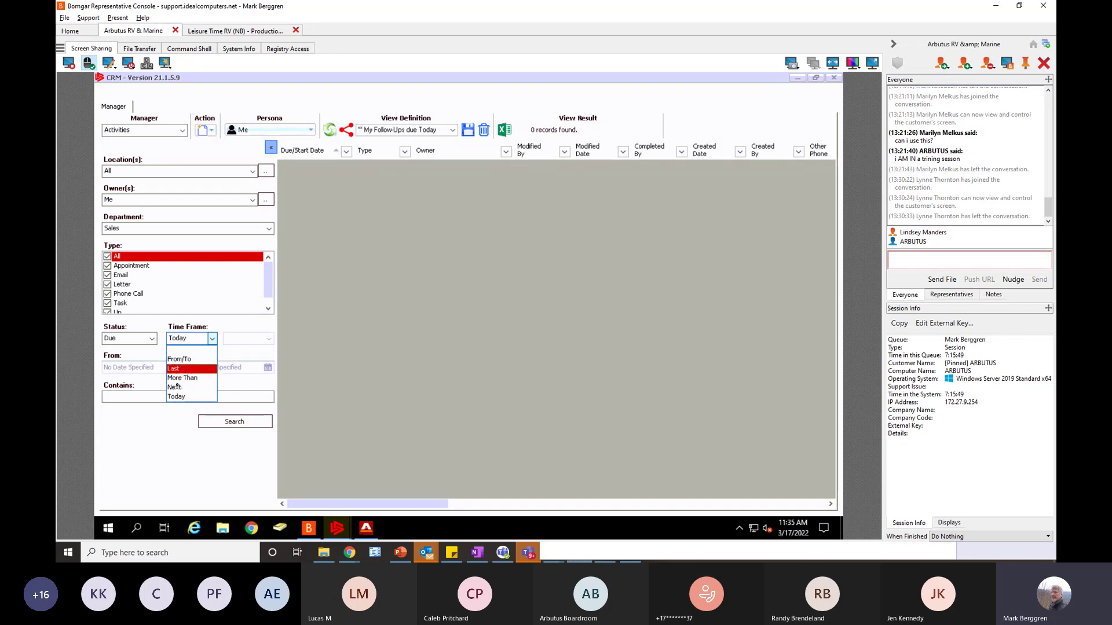
click(184, 378)
click(269, 339)
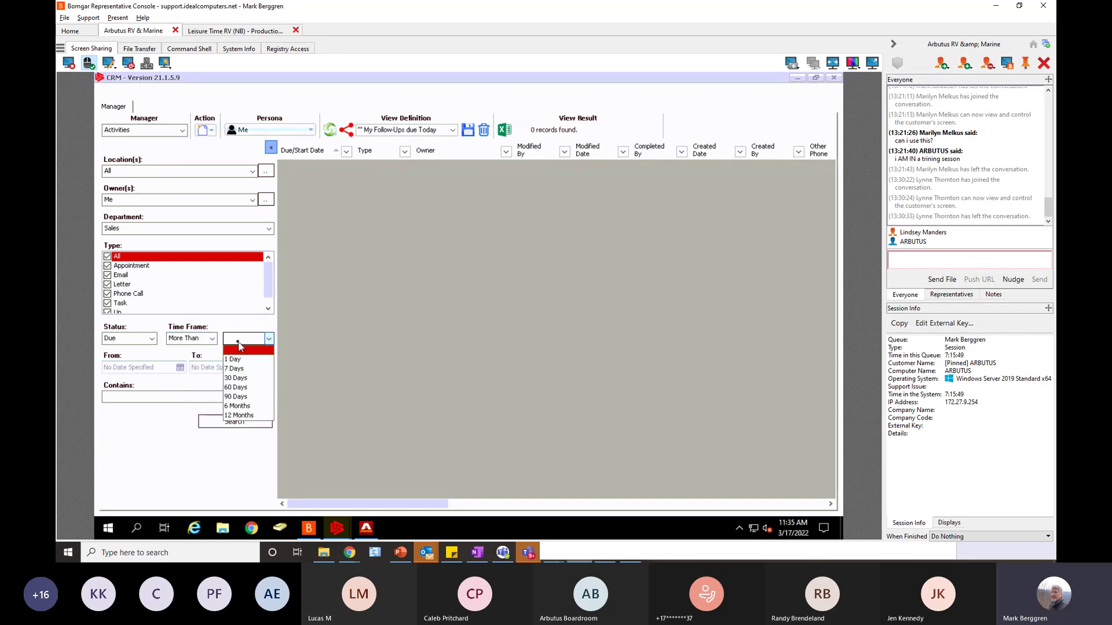
click(237, 360)
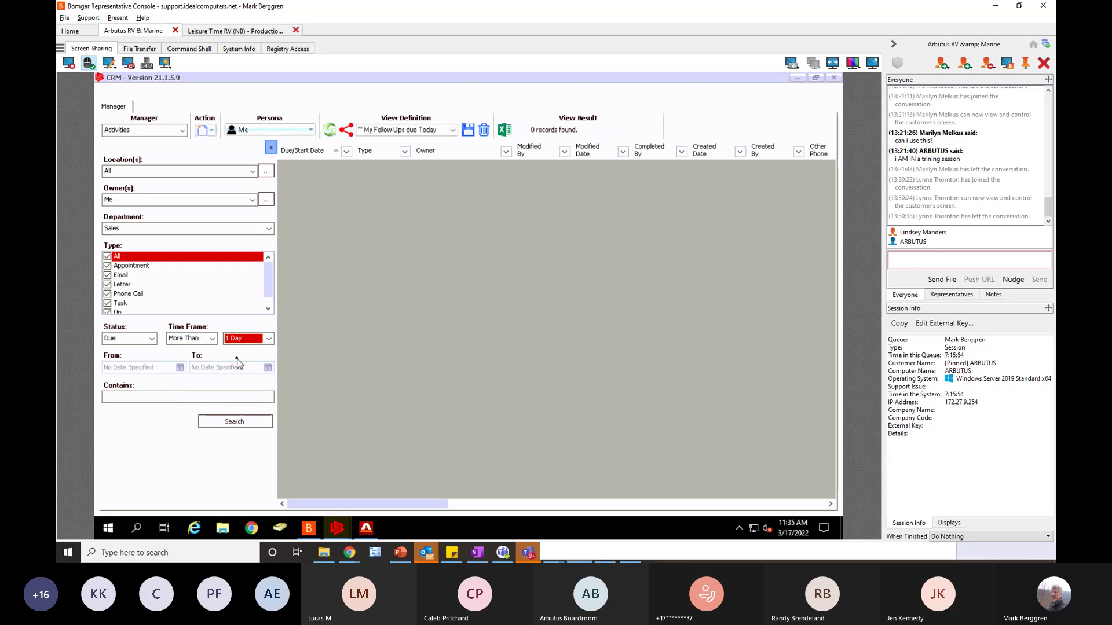
click(242, 424)
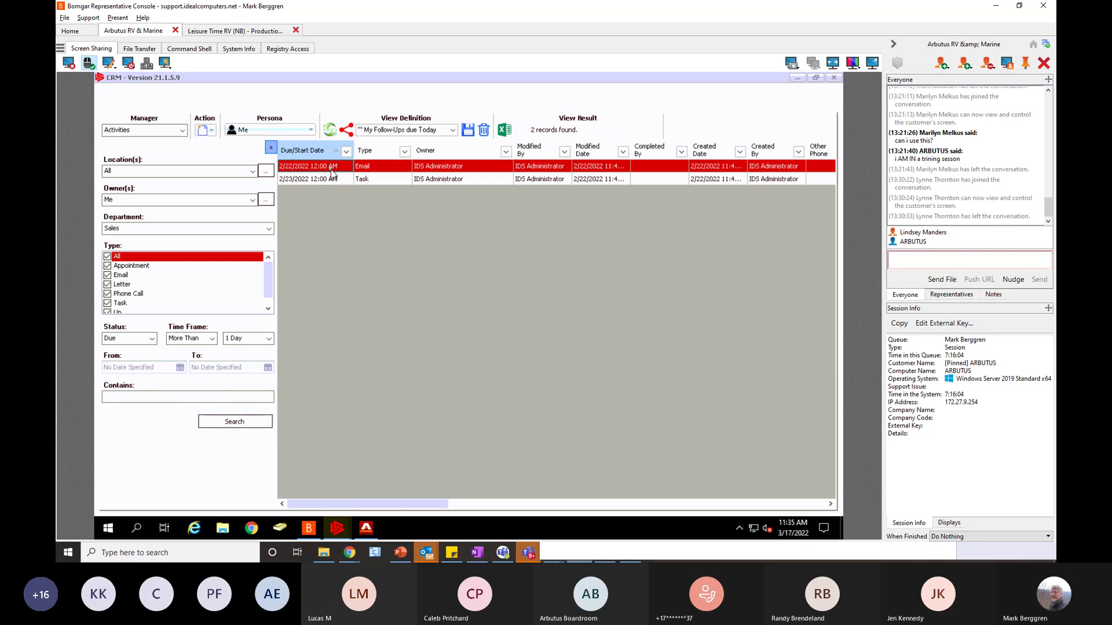
- Review the email and task activities' details, closing each afterwards
double_click(332, 168)
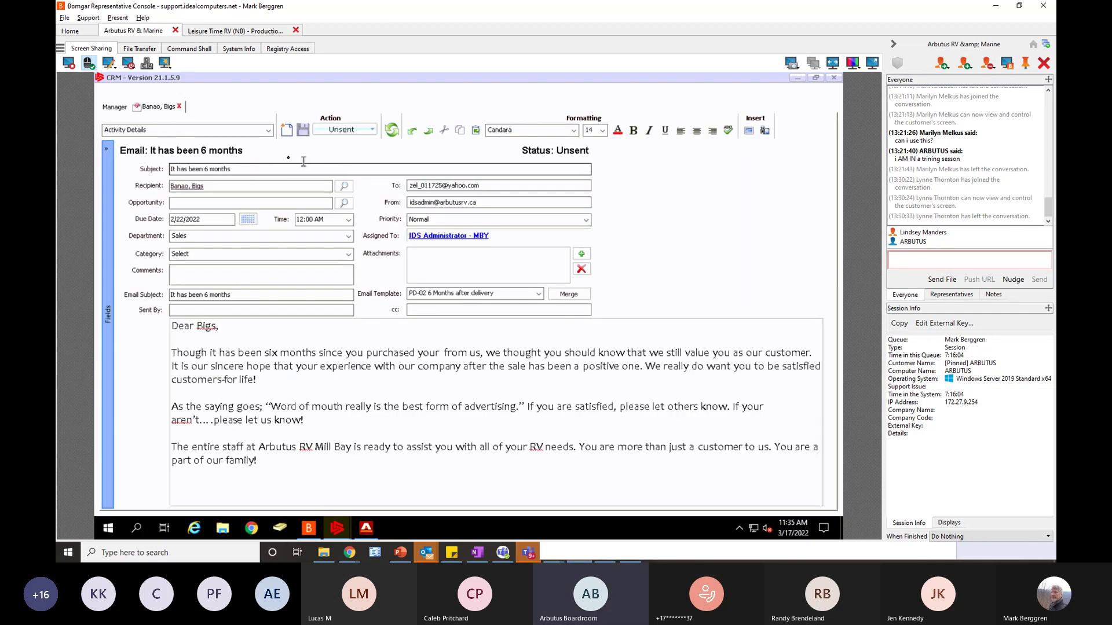
click(179, 106)
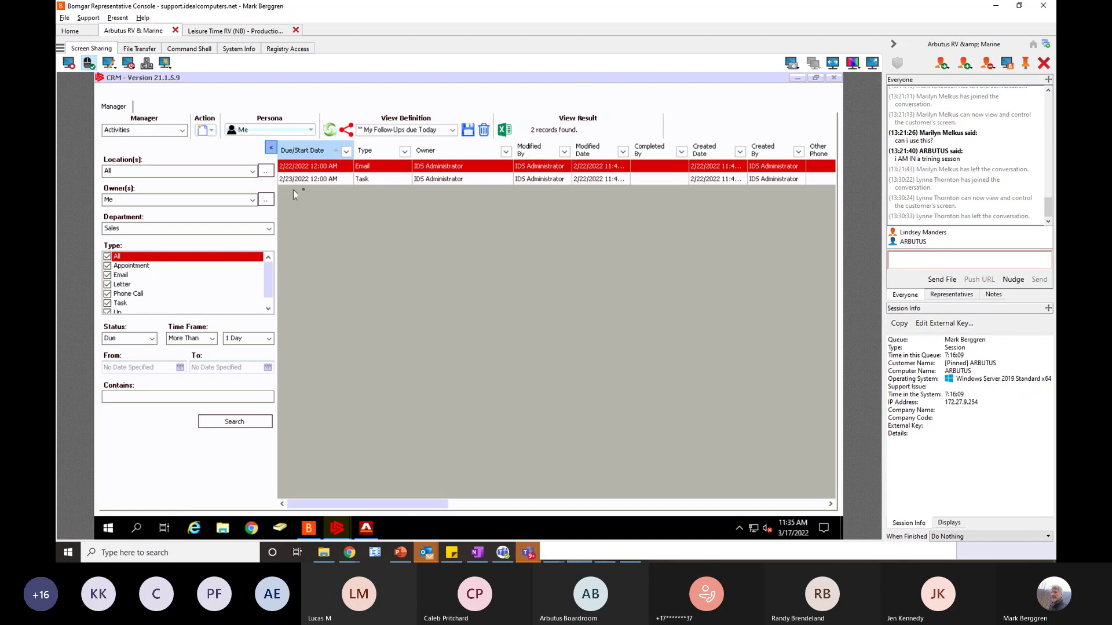
click(311, 179)
double_click(311, 180)
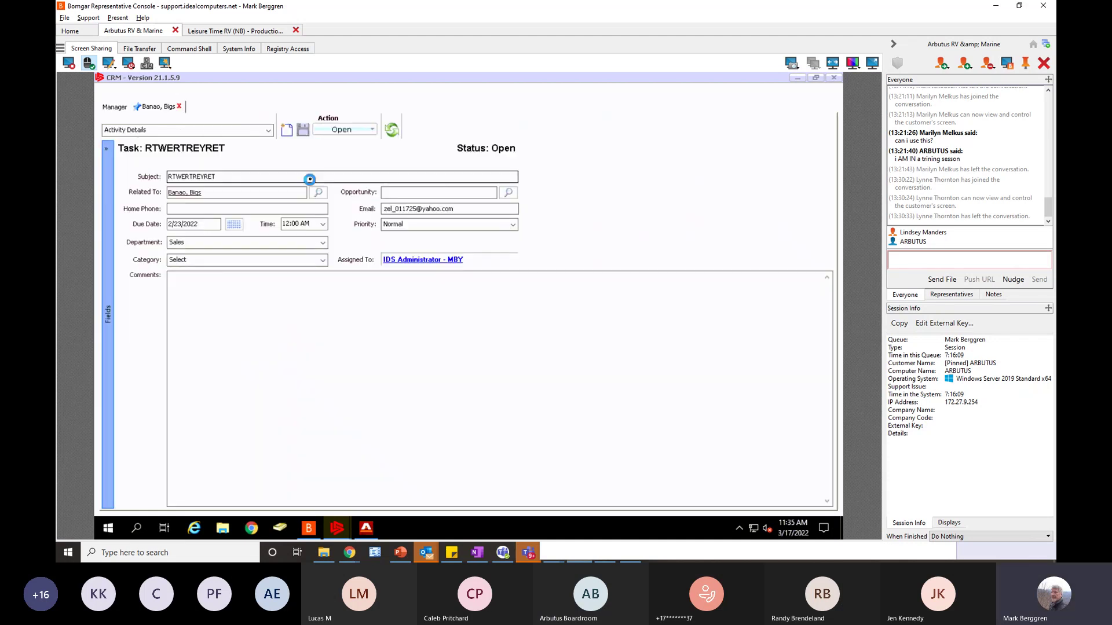
click(179, 106)
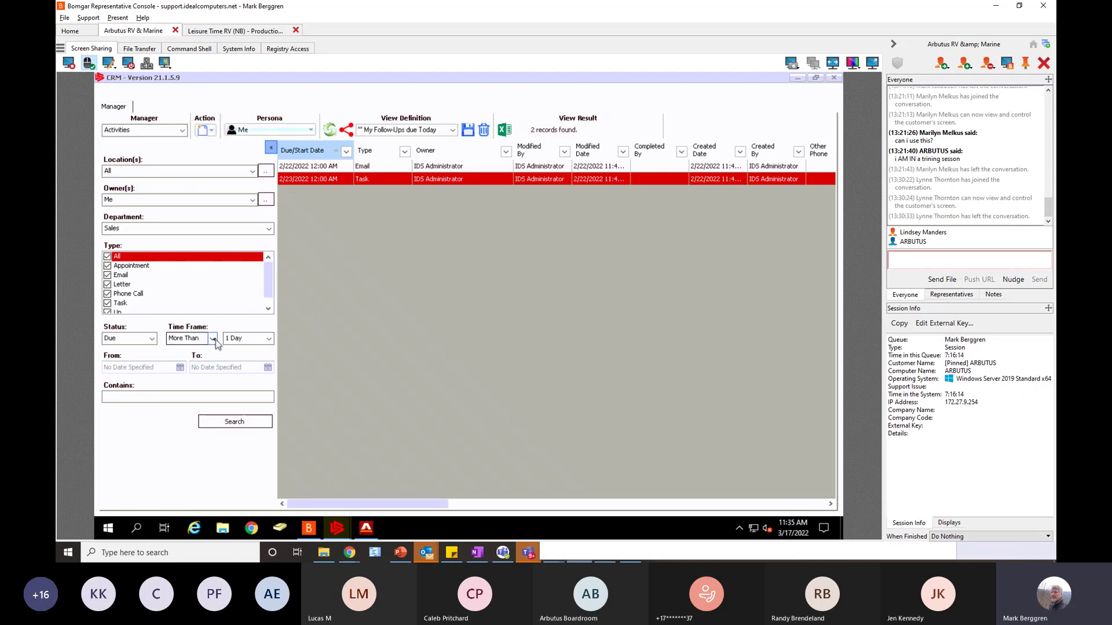
- Try From/To and Today time frames, then clear the time frame and search again
click(212, 340)
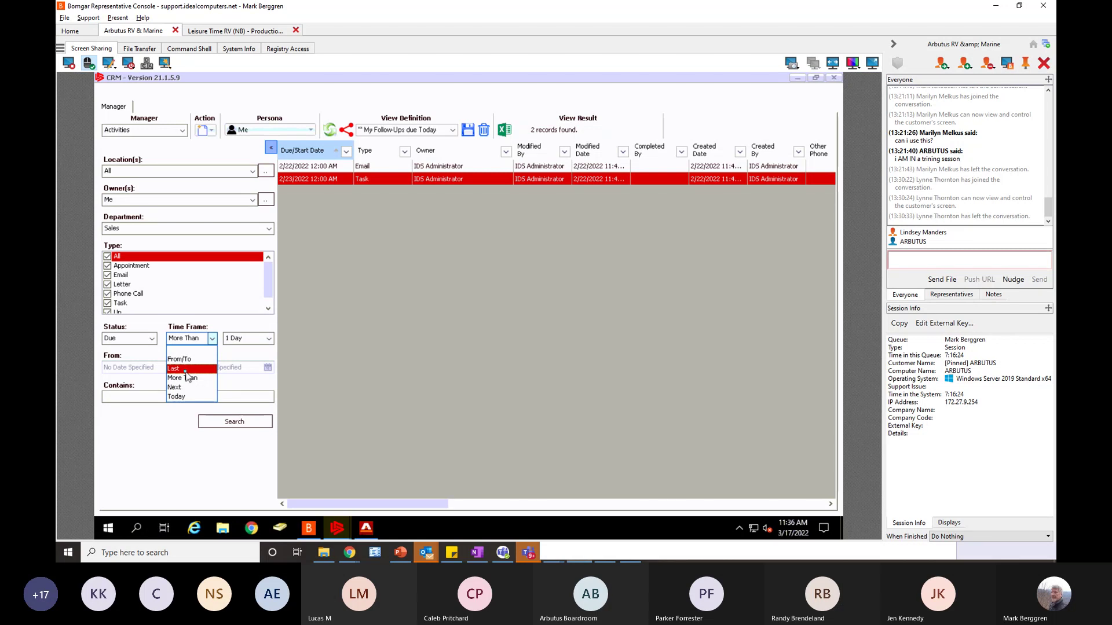
click(183, 360)
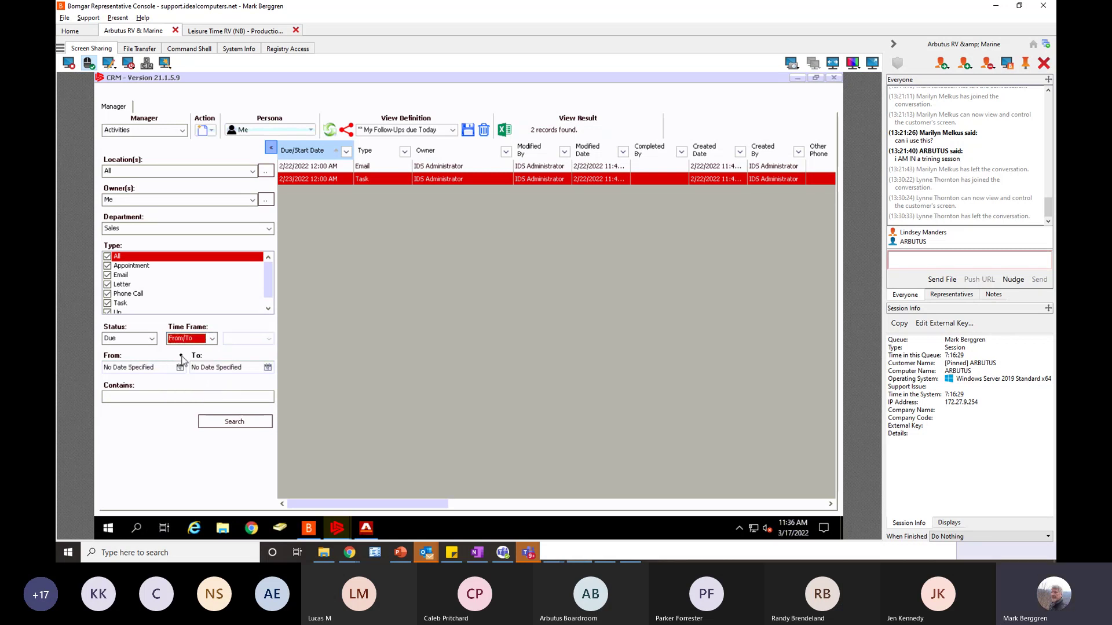
click(212, 338)
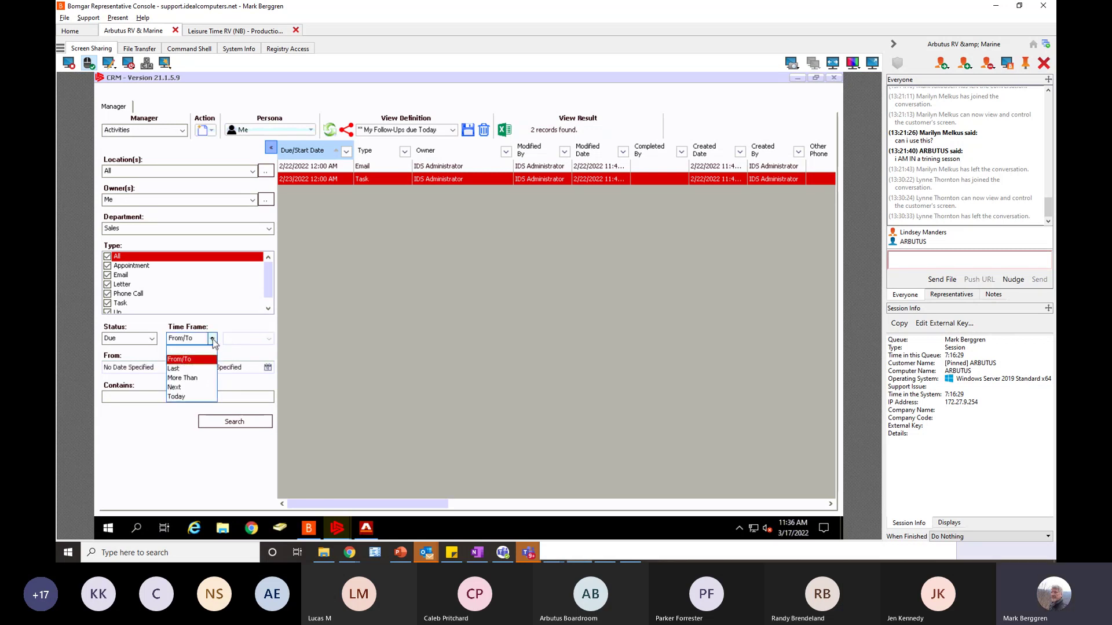
click(185, 396)
click(232, 424)
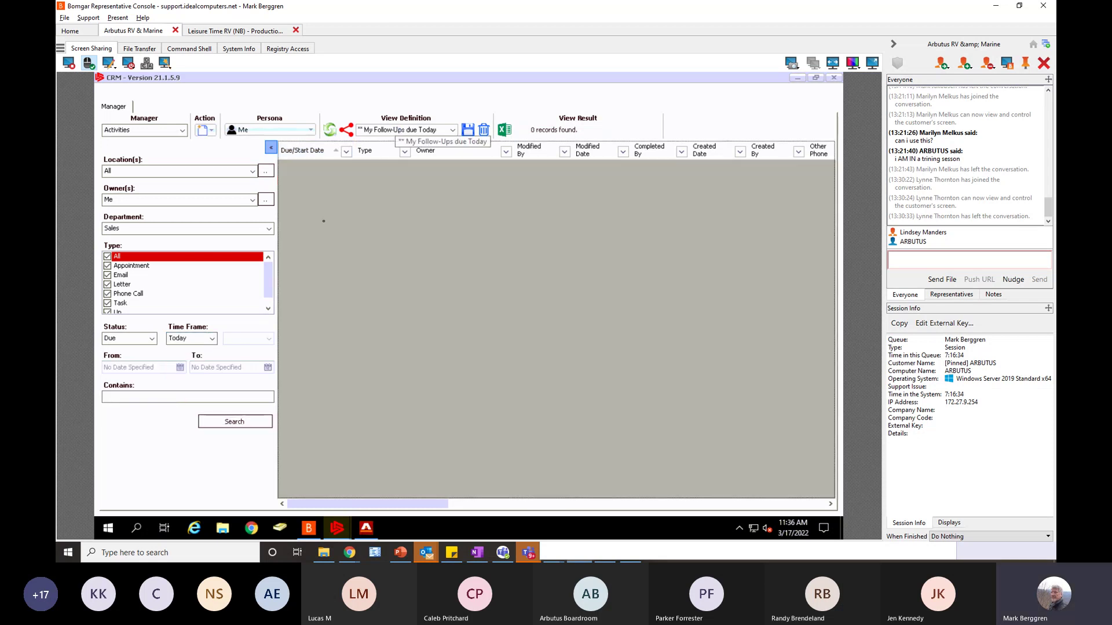
click(212, 340)
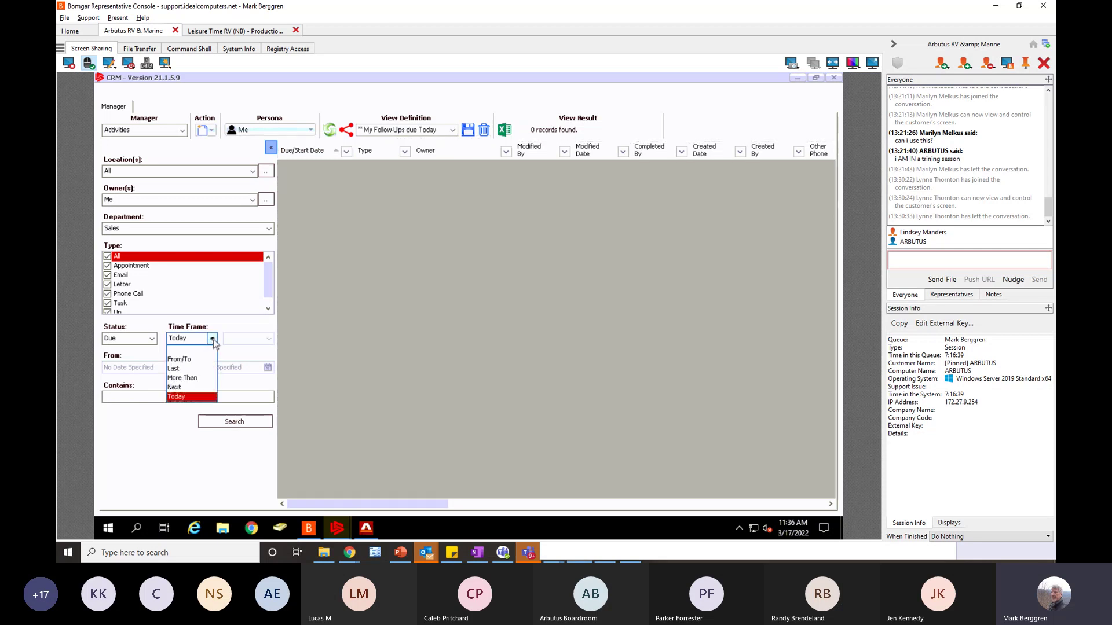
click(186, 354)
click(235, 421)
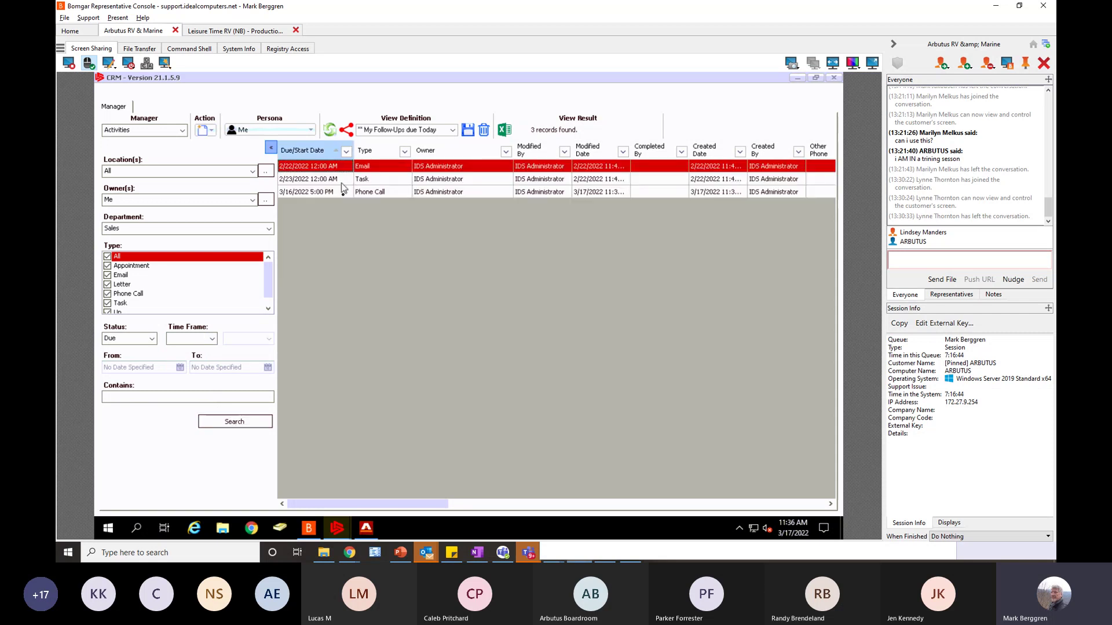
- Select the 3/16/2022 phone call, then switch the Manager from Activities to Home
click(330, 192)
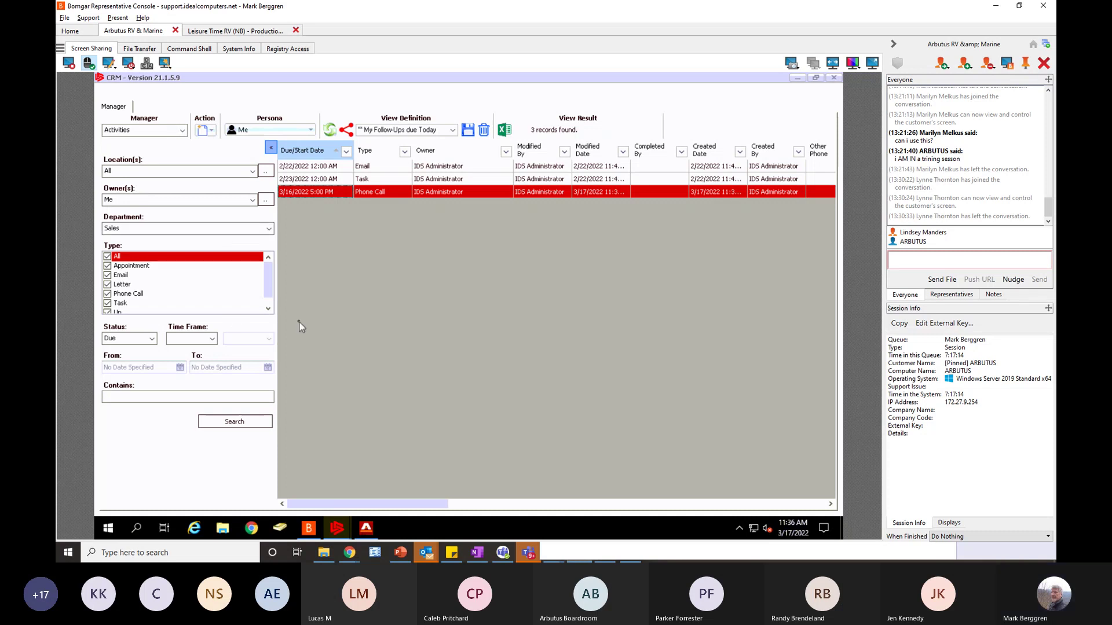
click(157, 131)
click(146, 142)
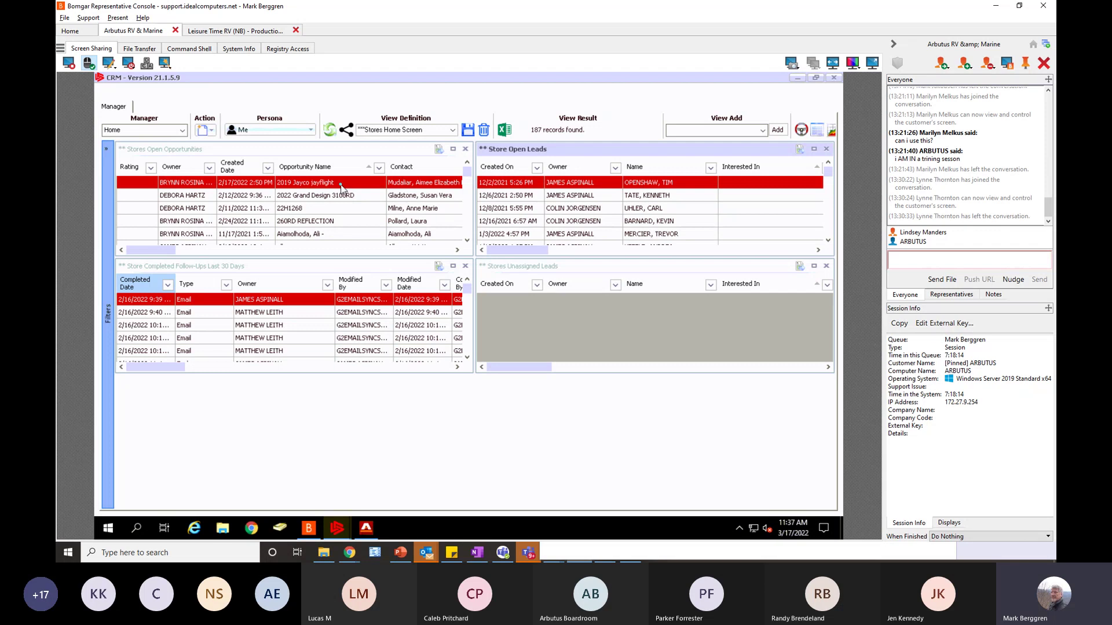
- Change the Home screen Persona from Me to another salesperson
click(311, 133)
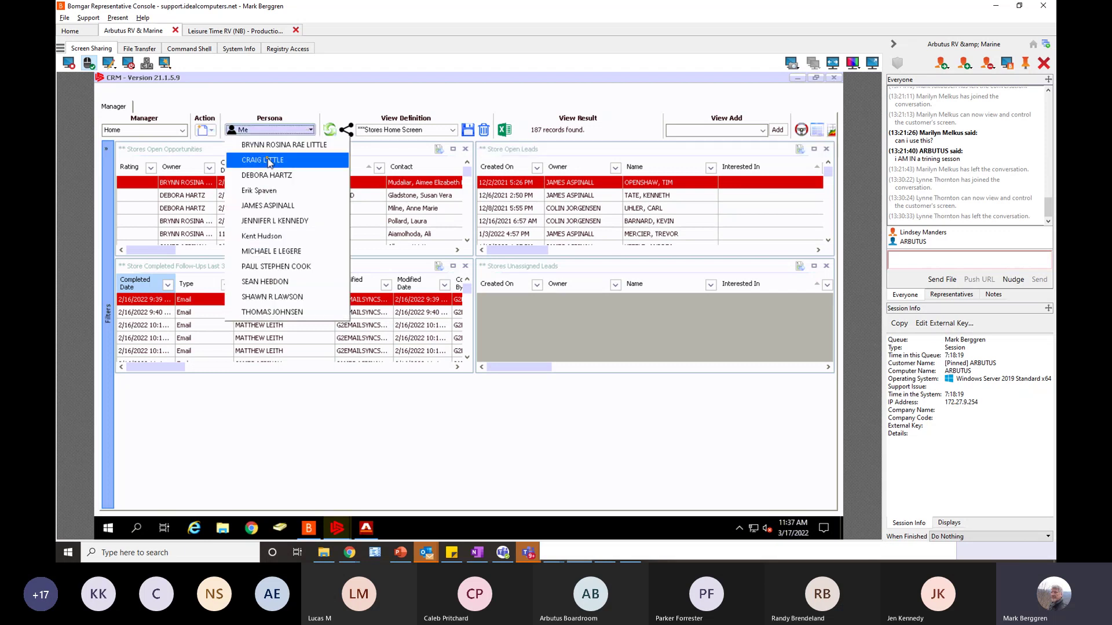
click(270, 144)
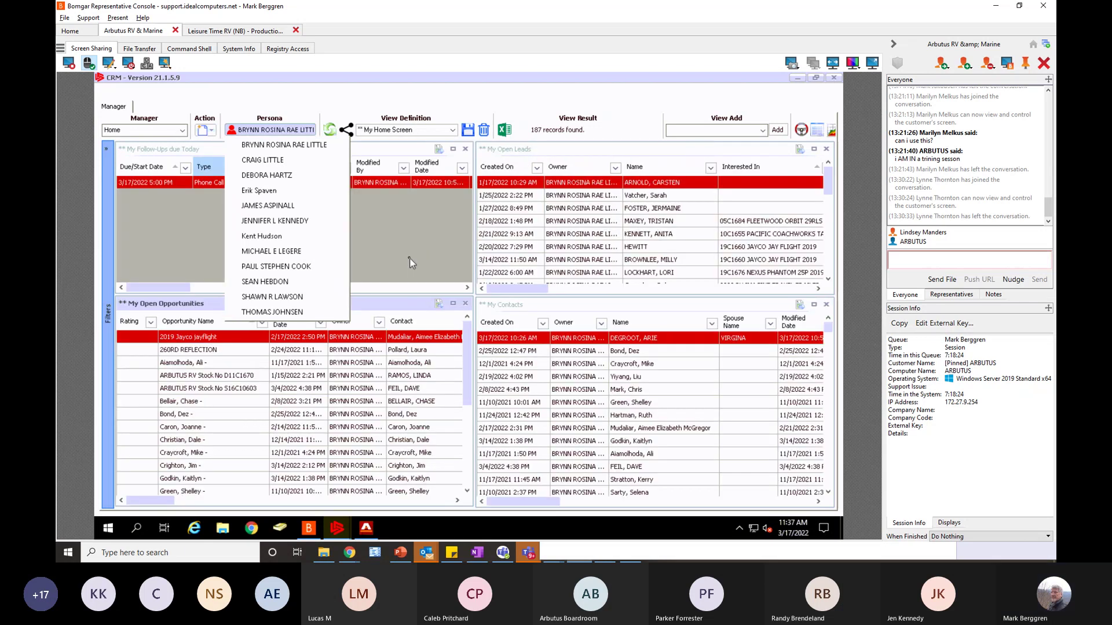
click(400, 232)
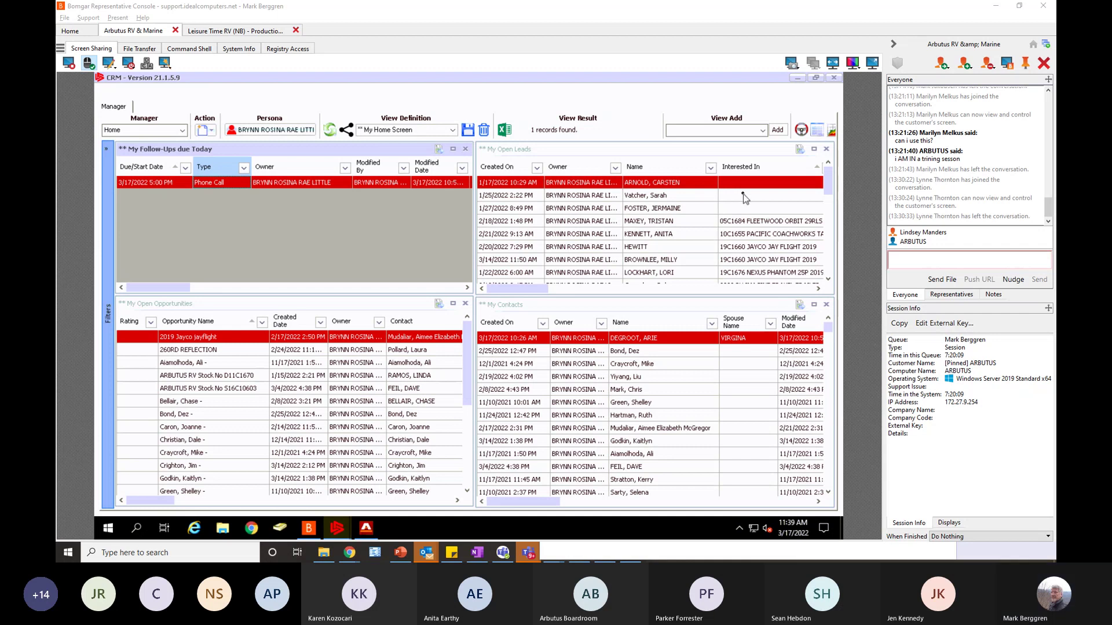
- Close CRM and open the Finance Deal Manager maximized, listing 48 FI quotes
click(835, 79)
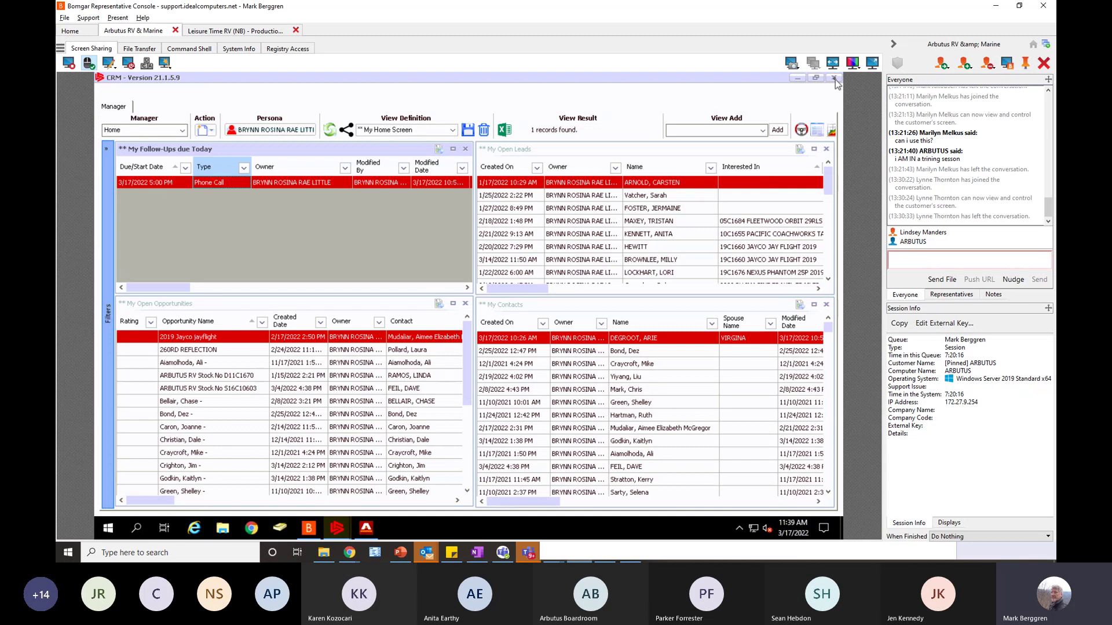
click(835, 78)
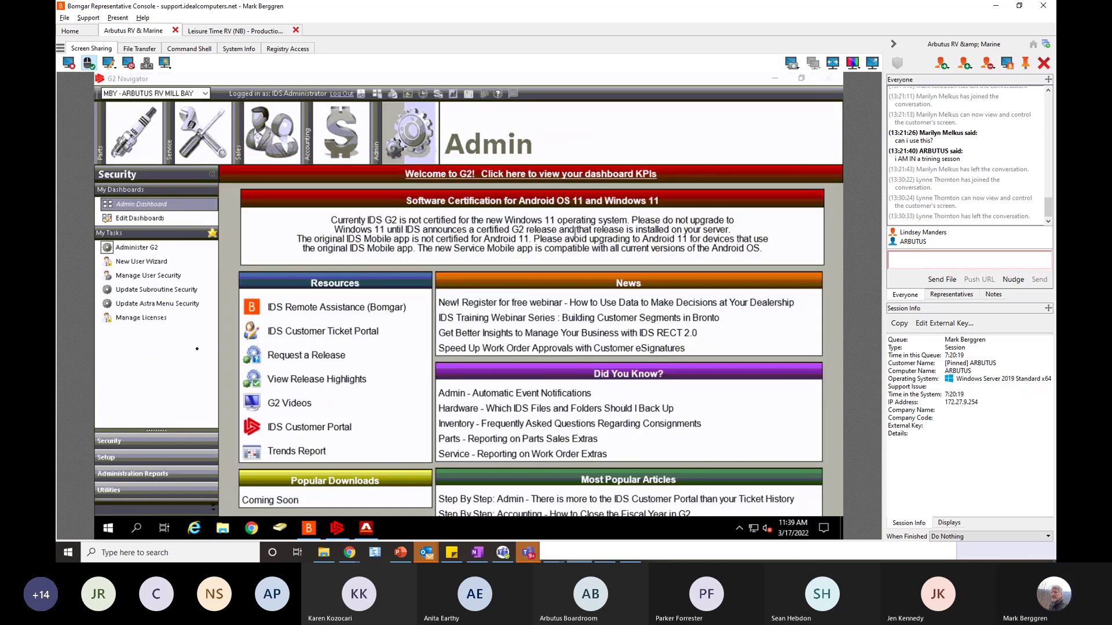
click(275, 130)
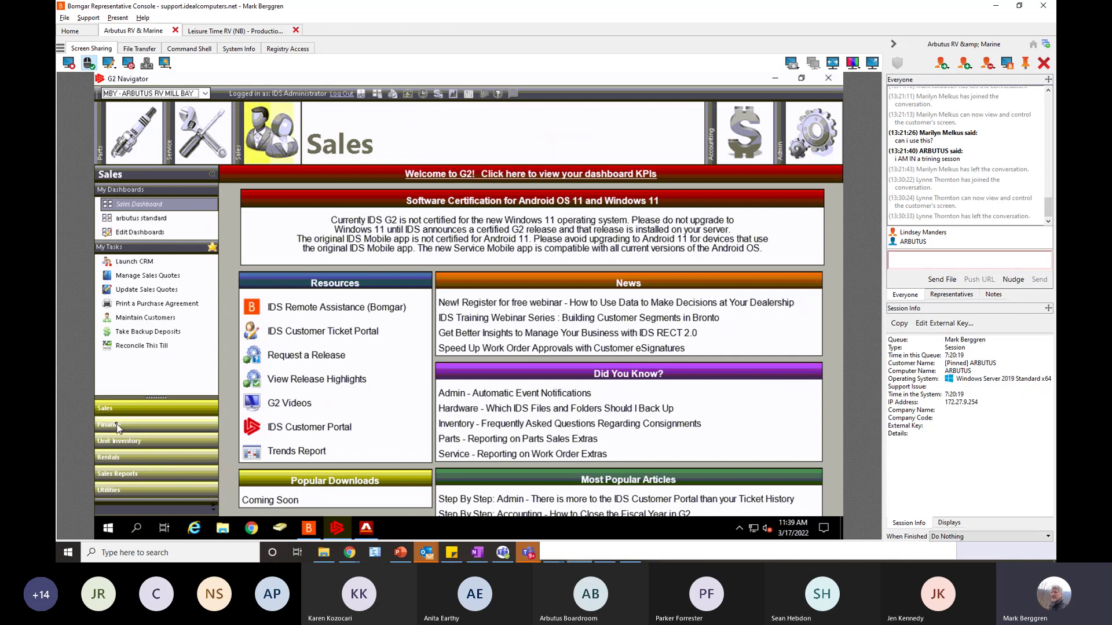
click(117, 428)
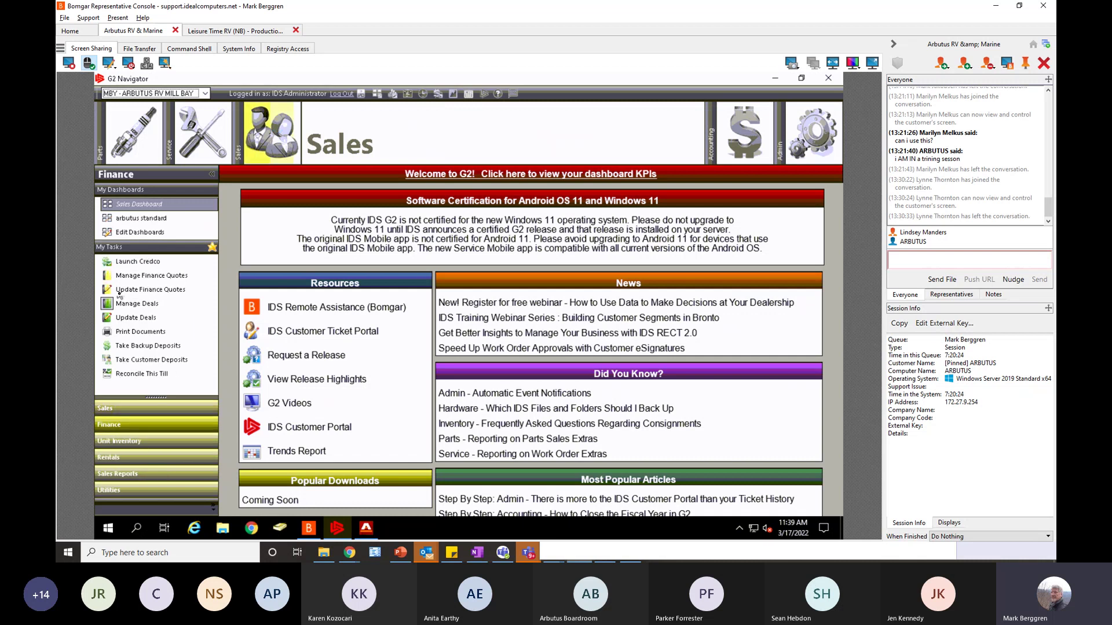
click(106, 282)
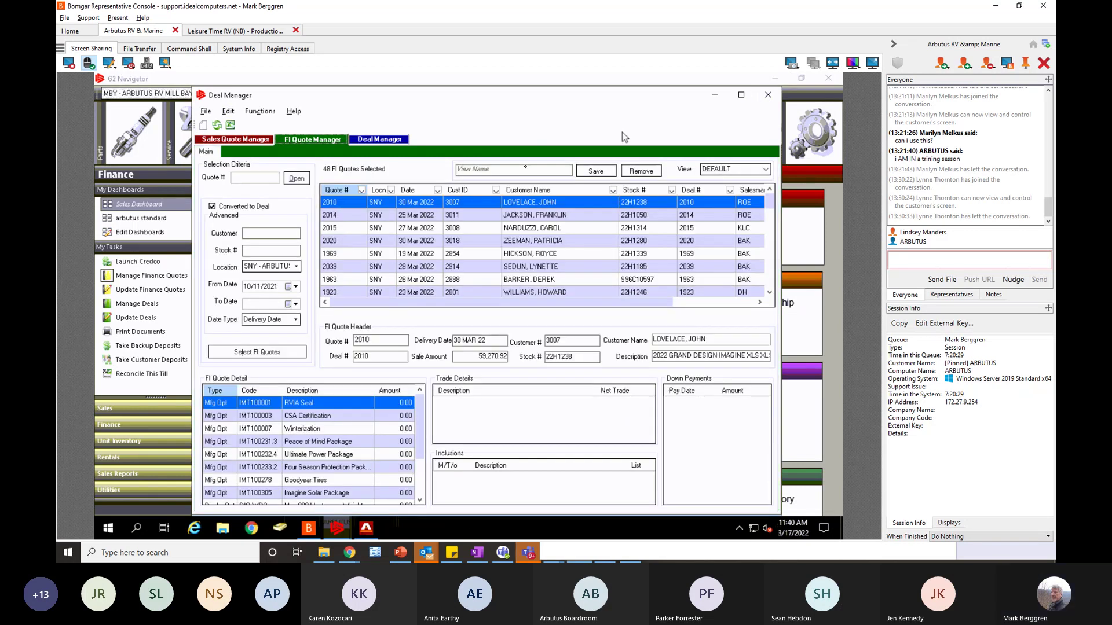
click(741, 96)
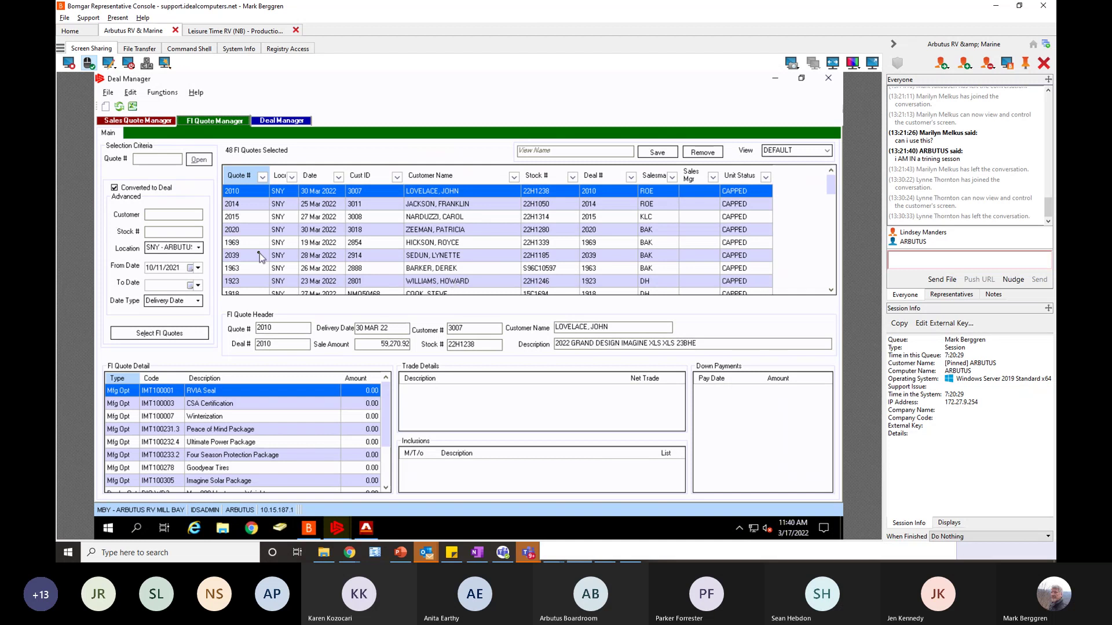